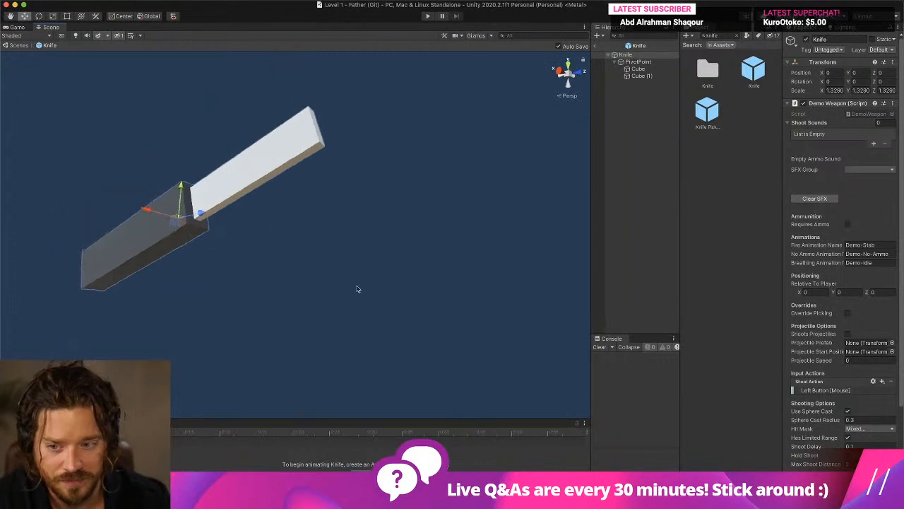
Step: Examine the knife prefab's placeholder model from several angles, focusing on its handle cube
middle_drag(299, 191, 355, 261)
right_drag(356, 260, 406, 251)
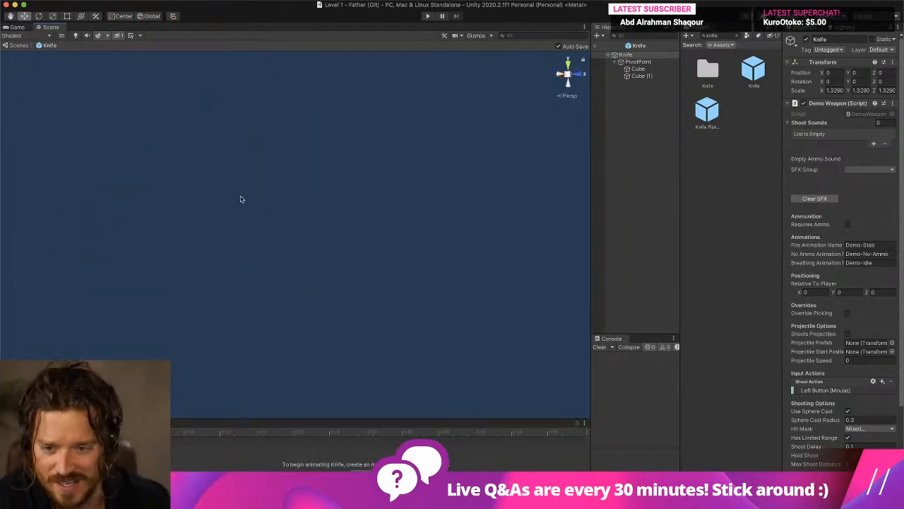
double_click(644, 69)
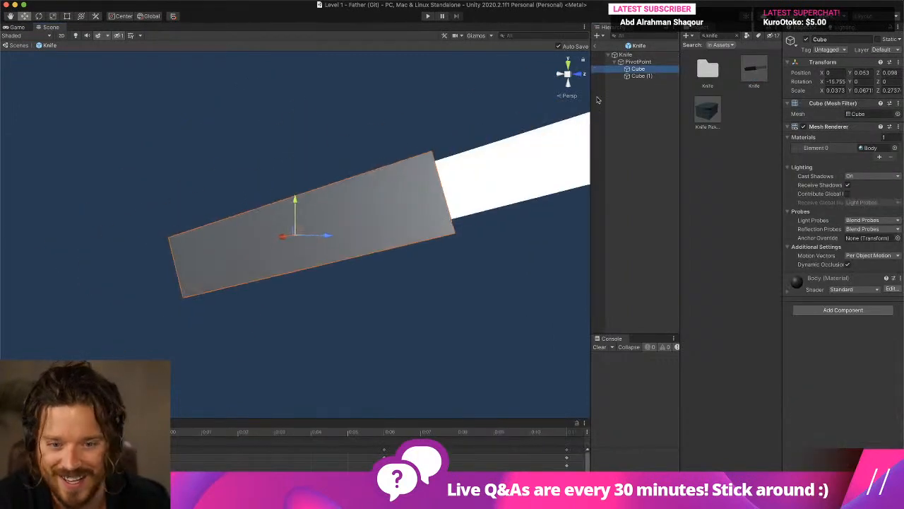
scroll(337, 149, up, 10)
right_drag(338, 150, 538, 327)
scroll(403, 293, down, 10)
scroll(403, 293, up, 4)
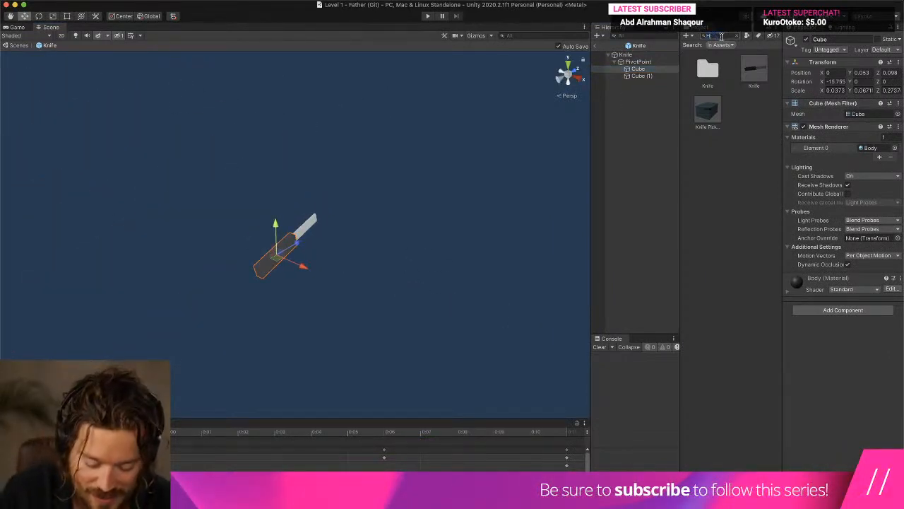
Step: Find the Hatchet model in the project's Weapons assets and place it in the Knife prefab beside the knife
click(749, 113)
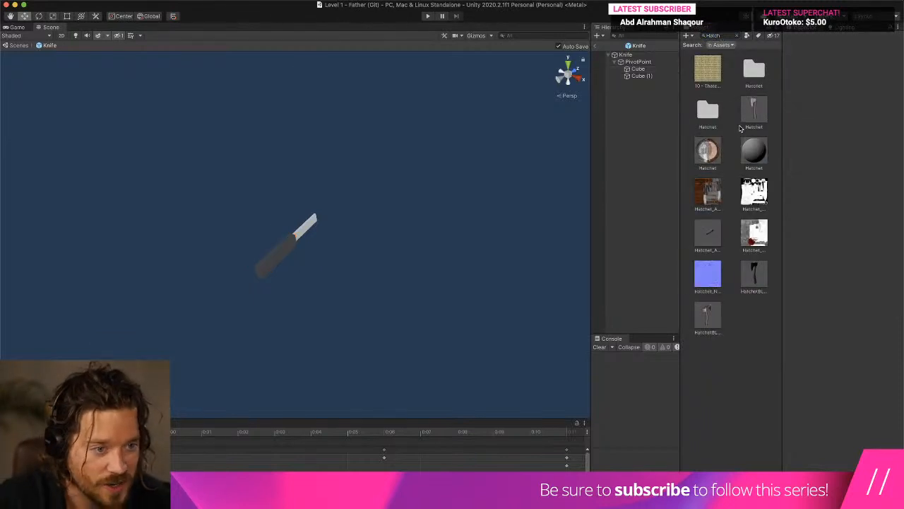
click(738, 35)
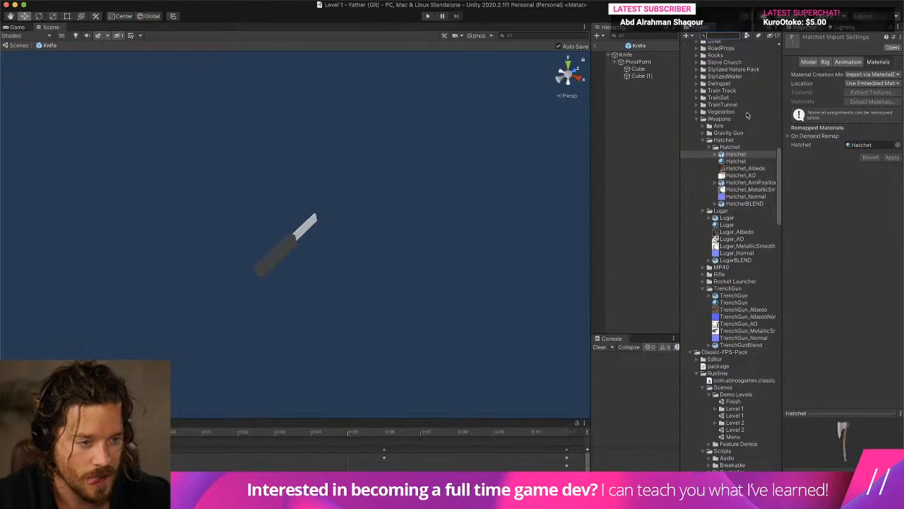
scroll(746, 124, down, 10)
scroll(745, 132, down, 15)
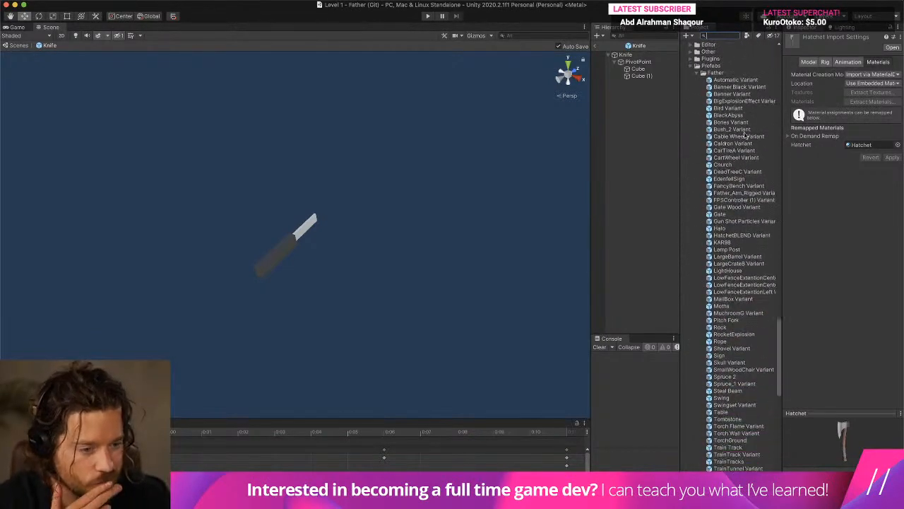
scroll(744, 134, down, 10)
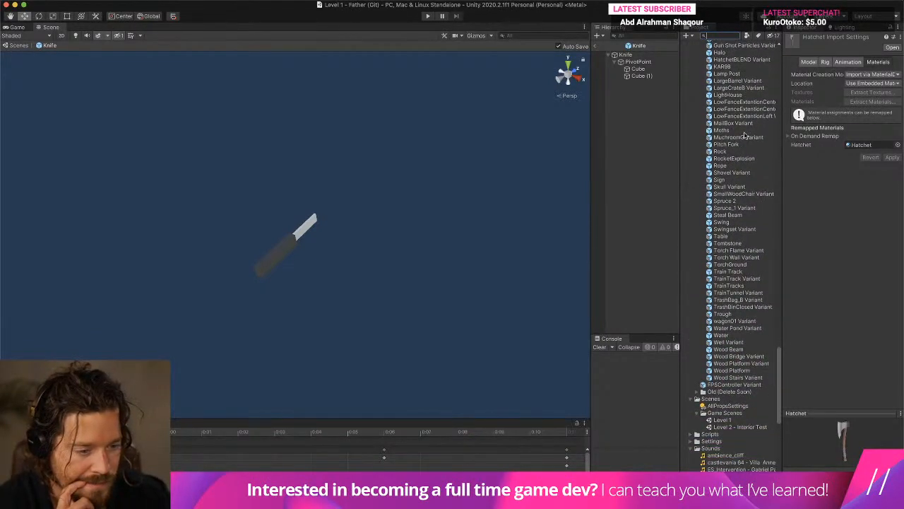
scroll(744, 134, down, 15)
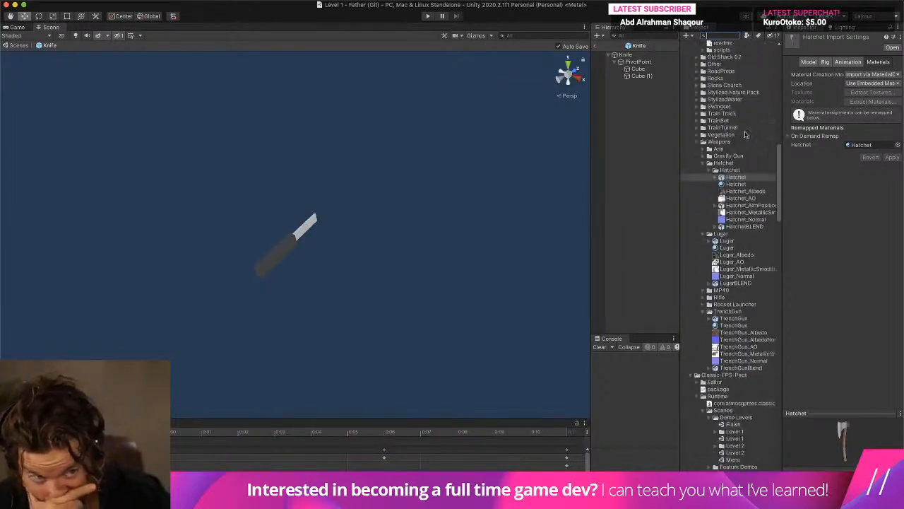
scroll(744, 134, down, 10)
drag(736, 212, 254, 205)
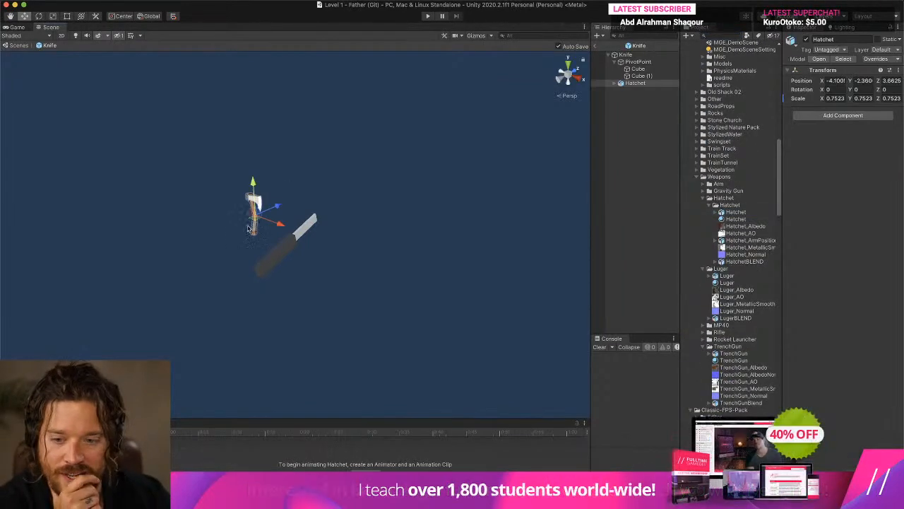
scroll(381, 188, up, 3)
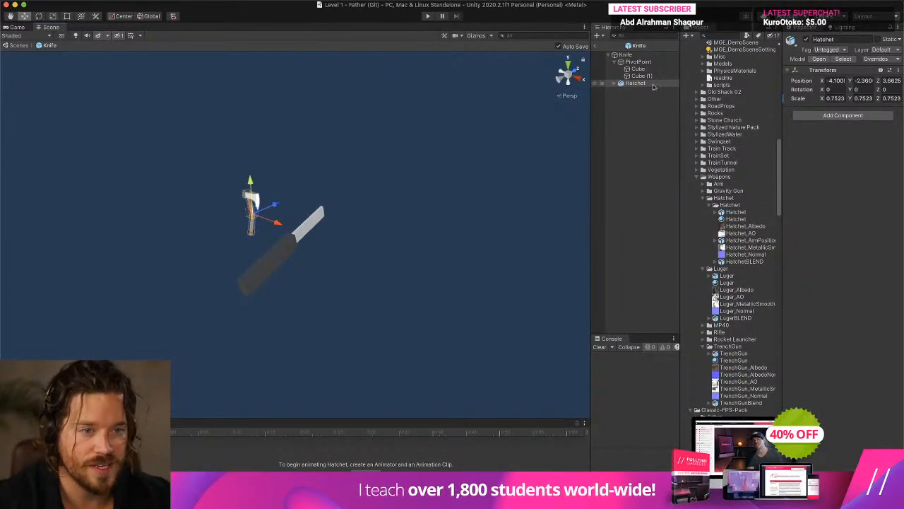
Step: Nest the hatchet under PivotPoint and set its position to 0, 0, 0
click(838, 81)
text(0)
key(Tab)
text(0)
key(Tab)
text(0)
key(Tab)
scroll(118, 180, up, 5)
scroll(119, 180, down, 4)
key(super+Tab)
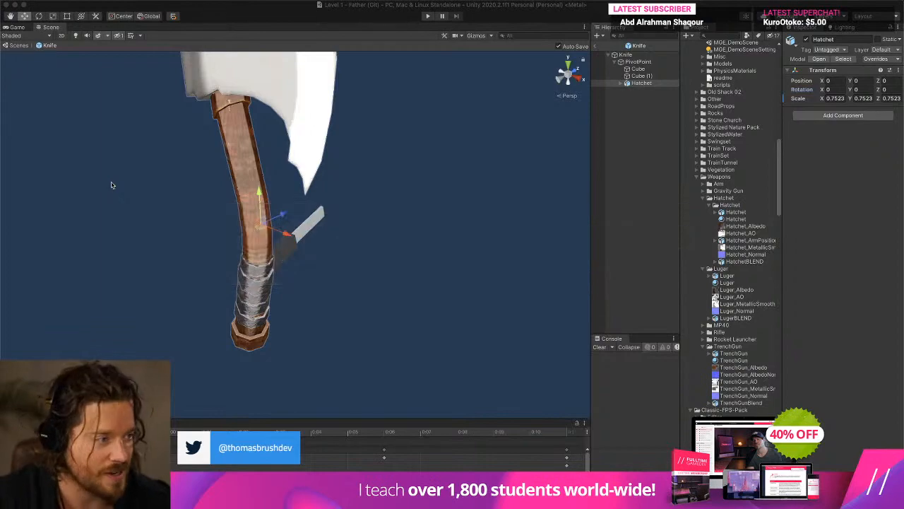
key(ctrl+Up)
key(ctrl+Up)
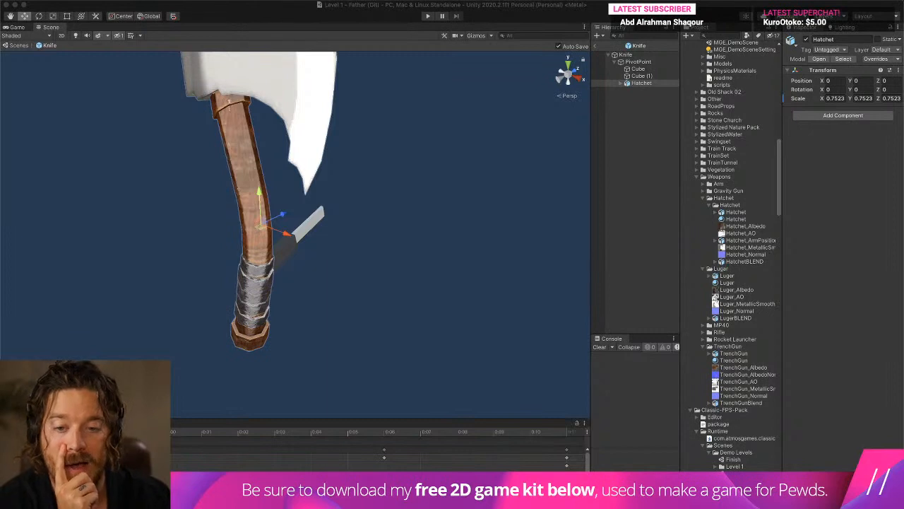
Step: Rotate the hatchet around its vertical axis to a Y rotation of about -86 degrees
alt+drag(302, 207, 338, 242)
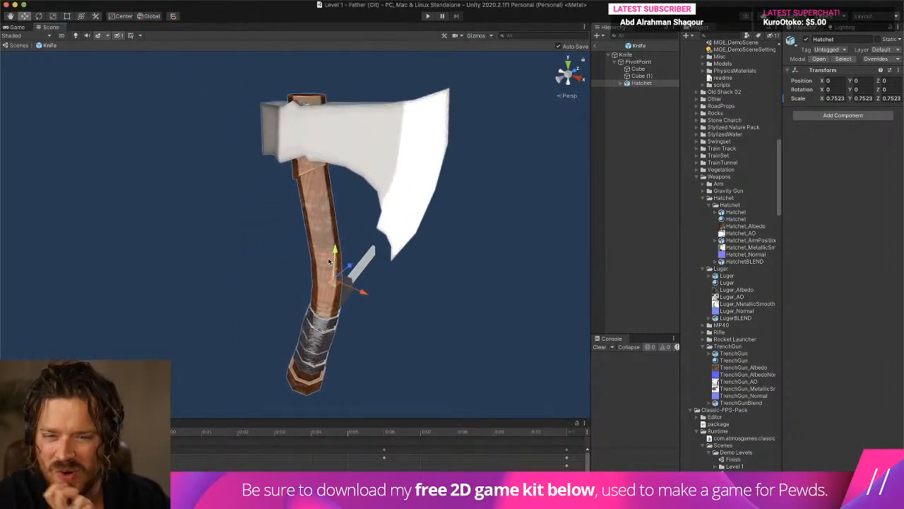
key(e)
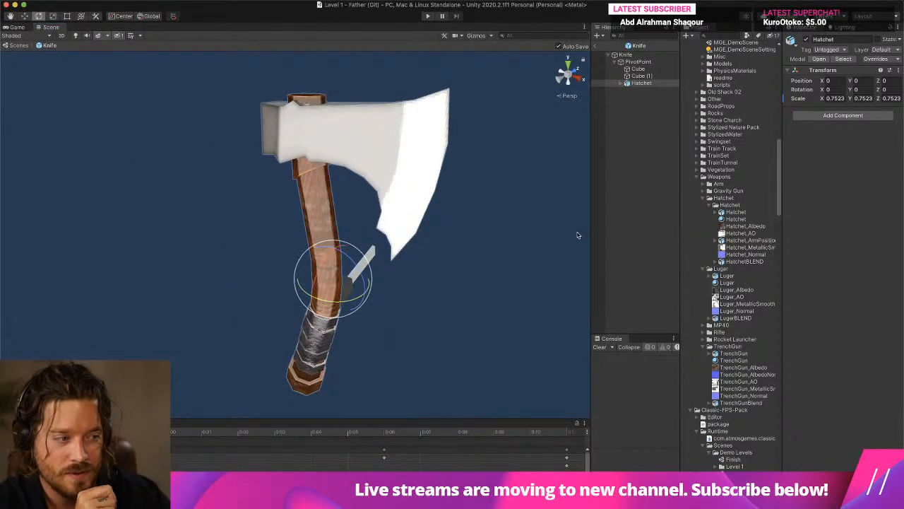
drag(346, 305, 445, 294)
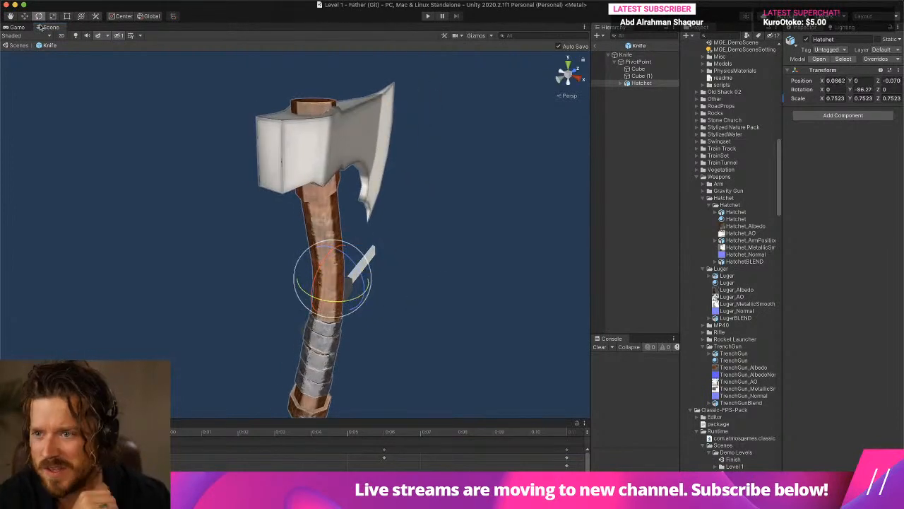
Step: Move the hatchet over the knife's handle and scale it down uniformly to about 0.445
key(w)
drag(349, 268, 386, 278)
drag(402, 320, 374, 318)
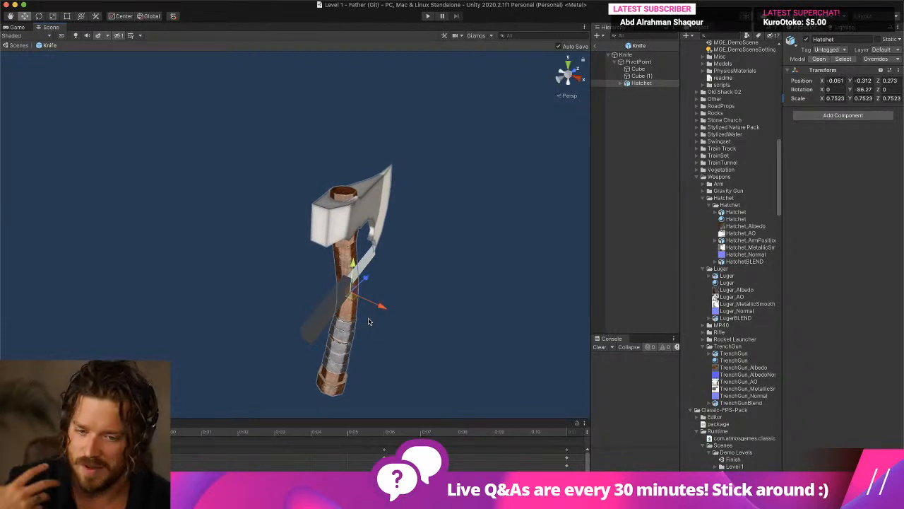
drag(380, 308, 357, 318)
key(r)
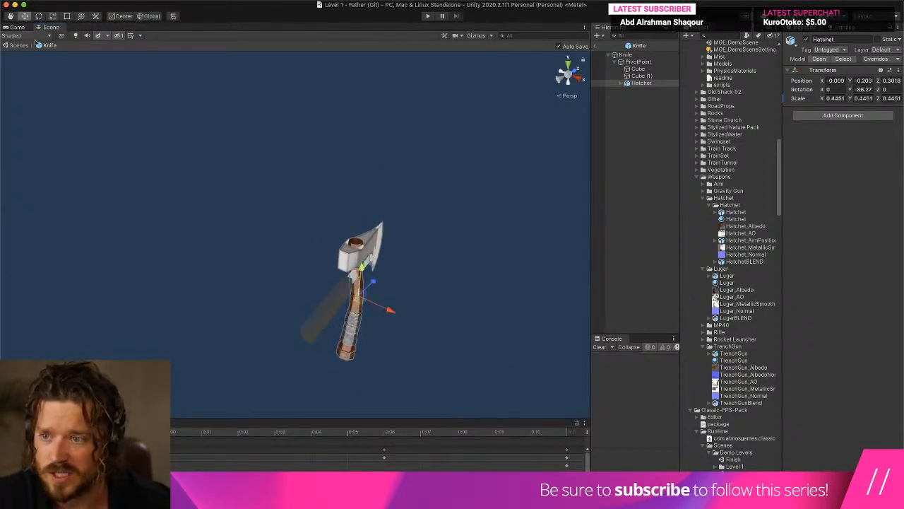
Step: Shift the hatchet closer to the pivot and turn it to a Y rotation of about -101 degrees
right_drag(155, 204, 250, 243)
mouse_move(250, 242)
middle_down()
mouse_move(423, 177)
mouse_move(450, 199)
middle_up()
mouse_move(364, 197)
mouse_down()
mouse_move(403, 250)
mouse_move(449, 182)
mouse_move(473, 208)
mouse_move(466, 210)
mouse_up()
click(39, 16)
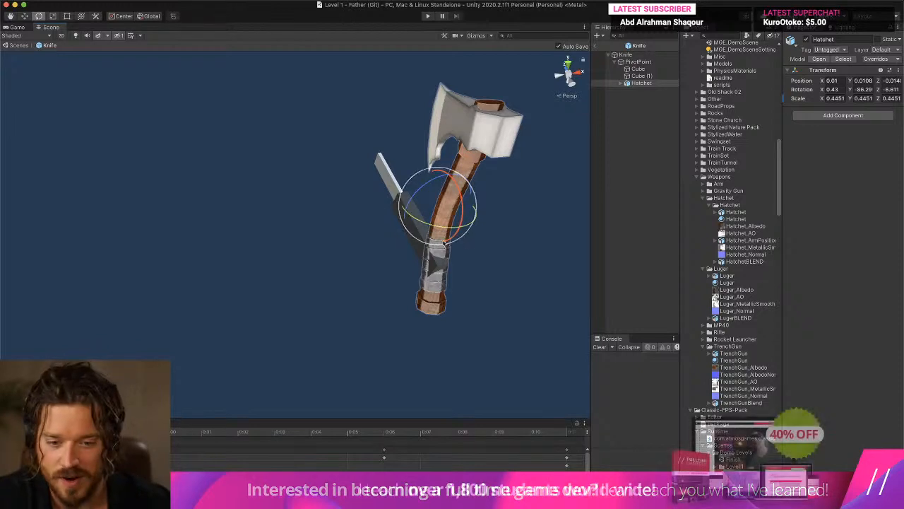
drag(443, 225, 462, 226)
Step: Move the hatchet's grip over the knife, to about X 0.013, Y -0.027, Z 0.138
key(w)
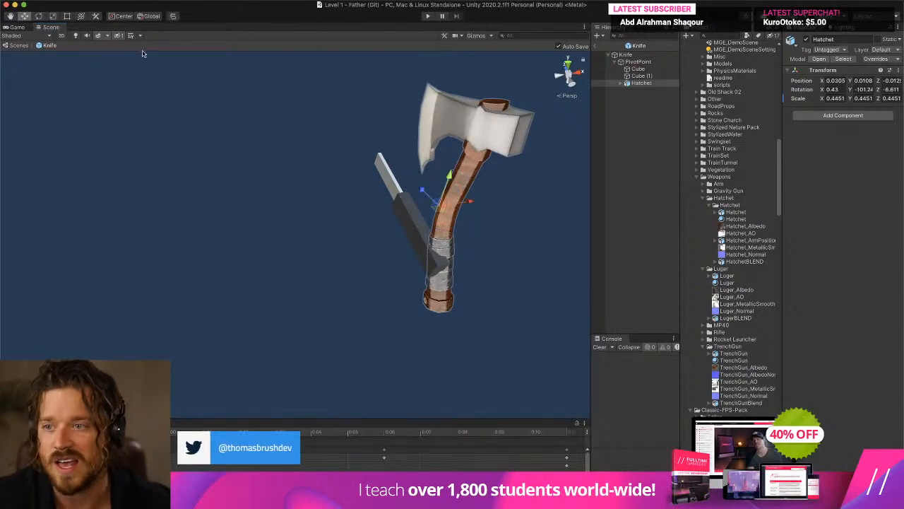
drag(433, 194, 415, 176)
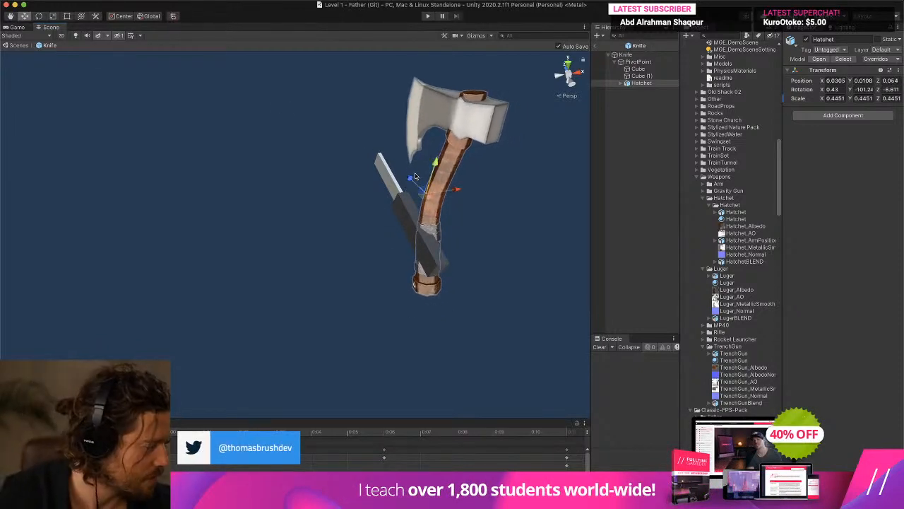
mouse_move(458, 189)
mouse_down()
mouse_move(397, 184)
mouse_move(389, 175)
mouse_up()
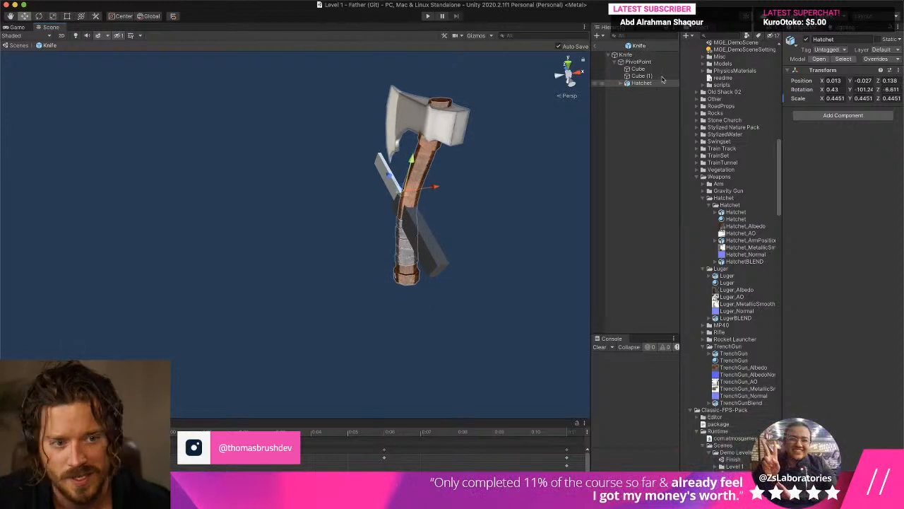
Step: Deactivate both knife cubes in the Knife prefab and return to the Level 1 scene
click(638, 69)
shift+click(642, 76)
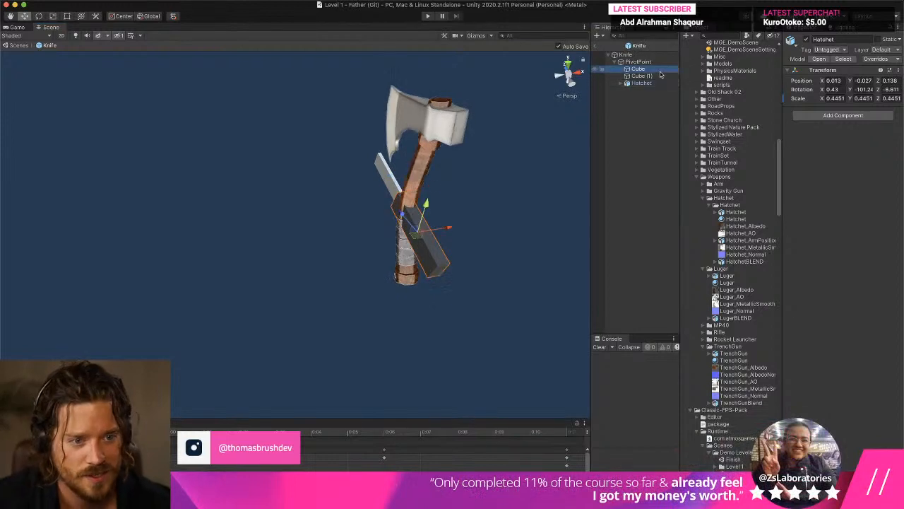
click(808, 39)
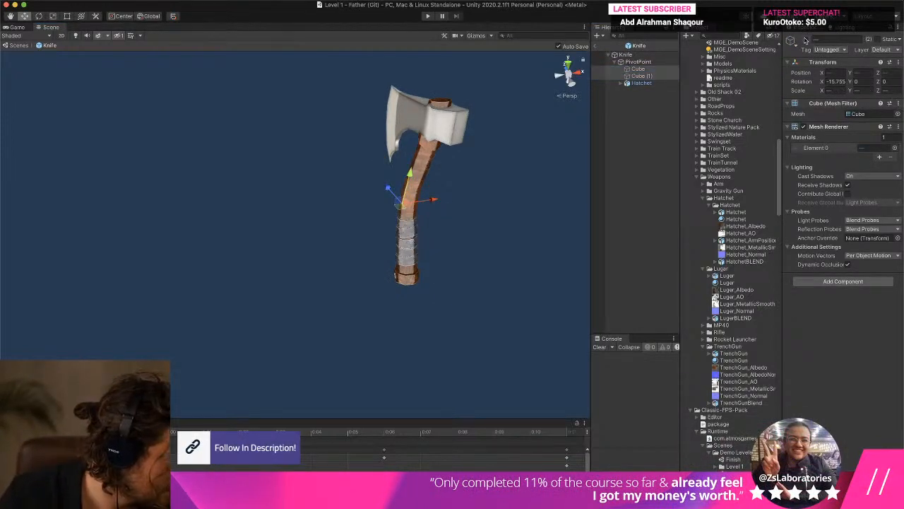
click(596, 46)
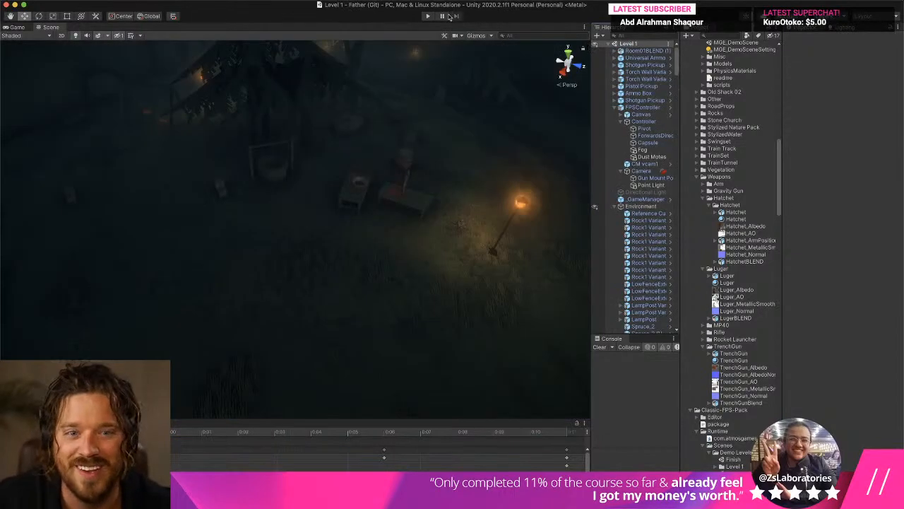
Step: Search the project assets for "knife" and place the knife pickup prefab on the ground in the level
right_drag(478, 185, 502, 268)
scroll(503, 266, up, 2)
right_drag(247, 189, 370, 224)
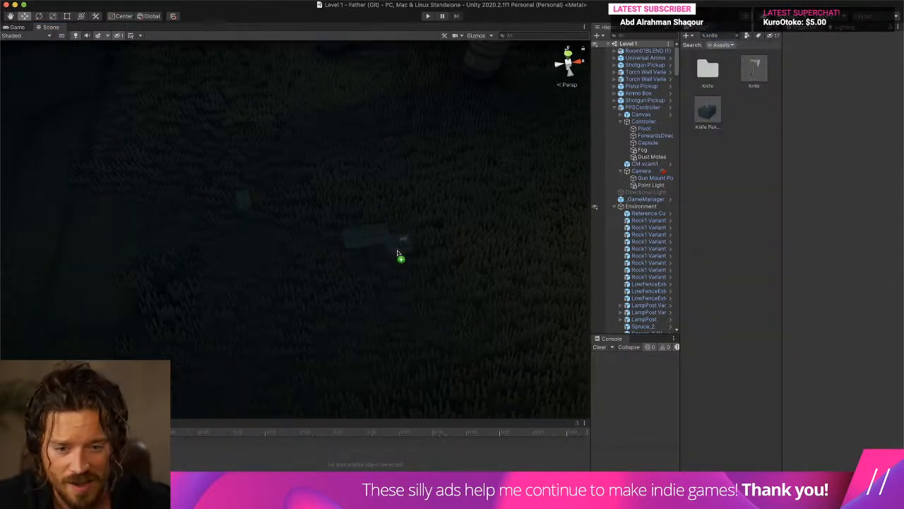
drag(368, 313, 369, 313)
Step: Run the game, check the hatchet in the player's hand while walking indoors, and switch to the shotgun
click(426, 15)
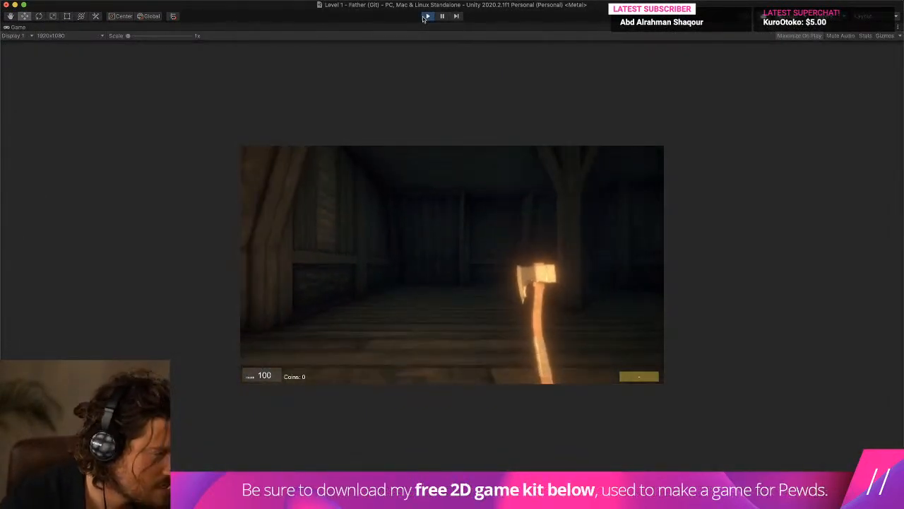
click(758, 148)
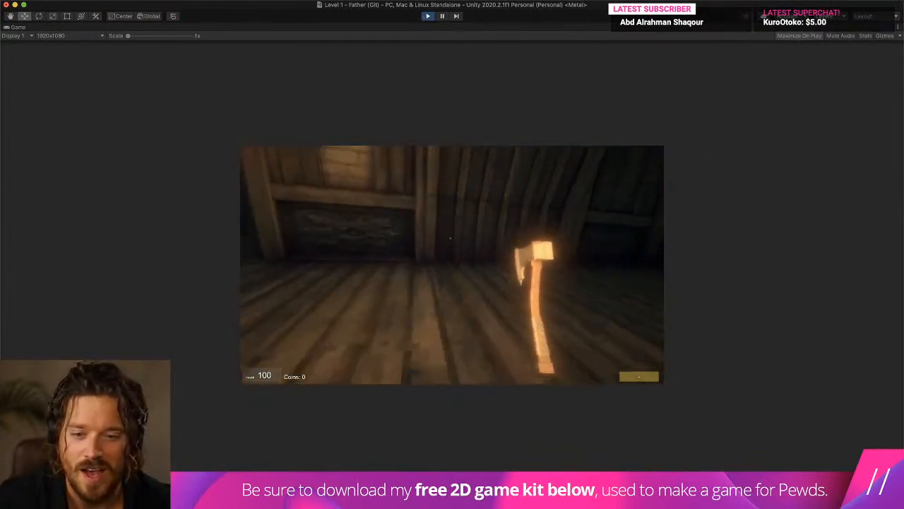
key(w)
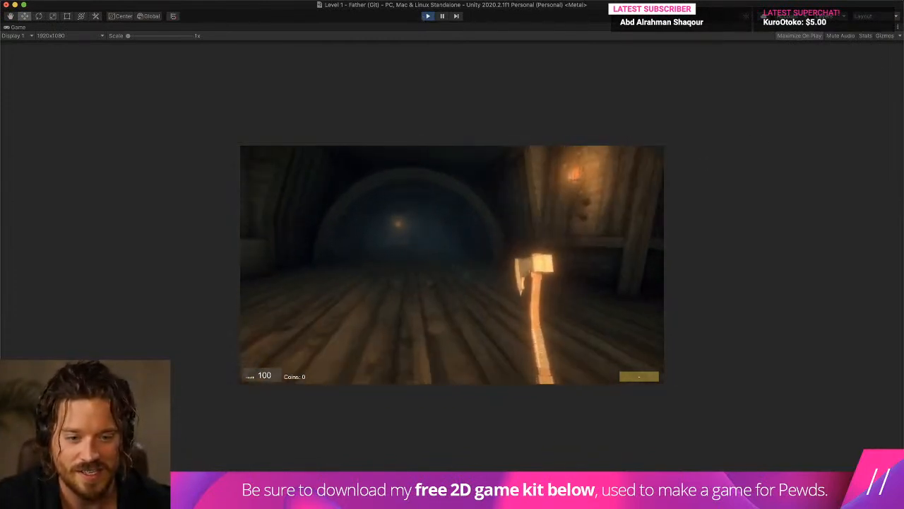
key(2)
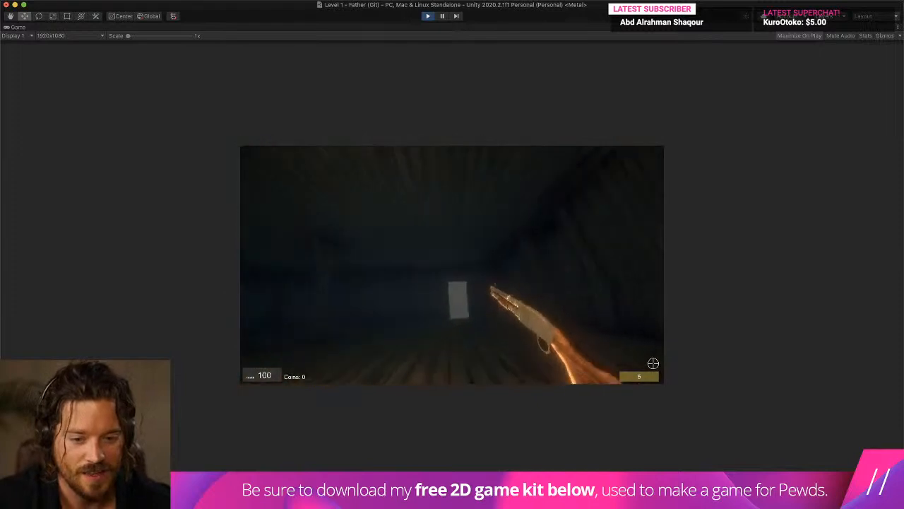
key(w)
key(w)
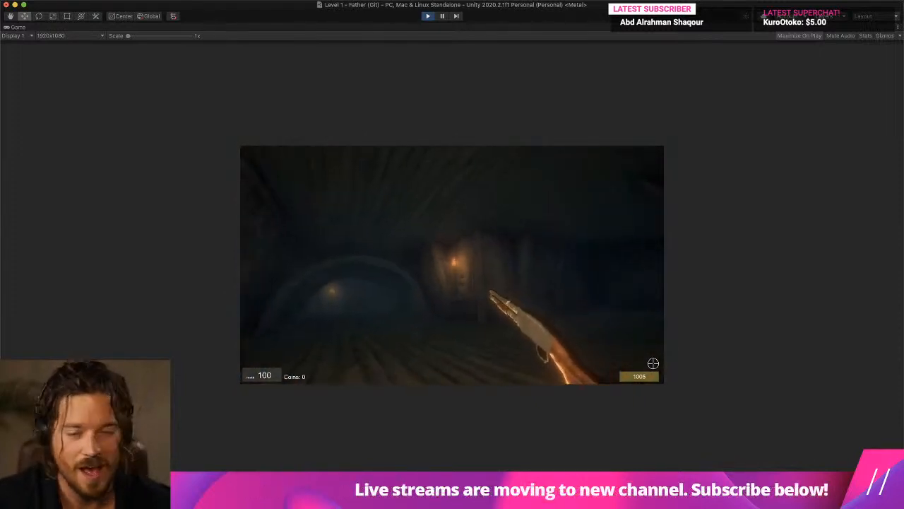
Step: Enlarge the game view to 1.7x, then walk out of the house and fire the shotgun outdoors
drag(128, 36, 143, 37)
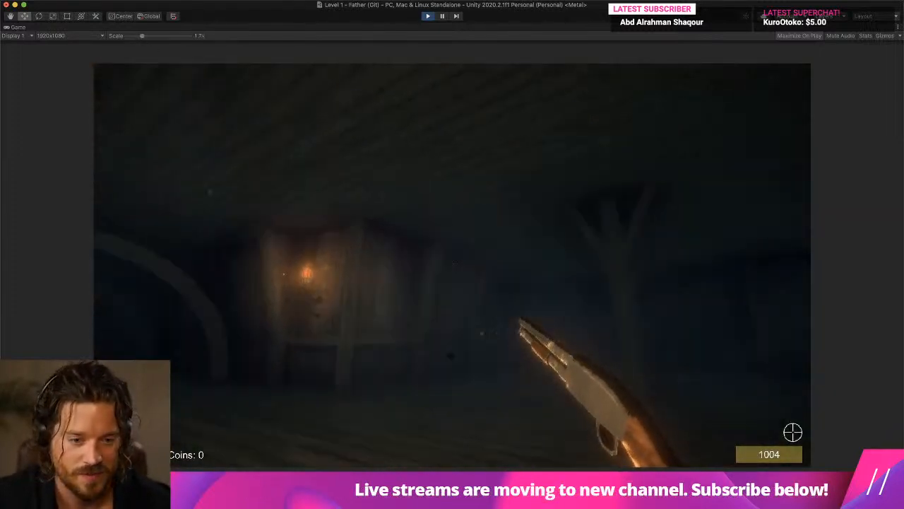
key(w)
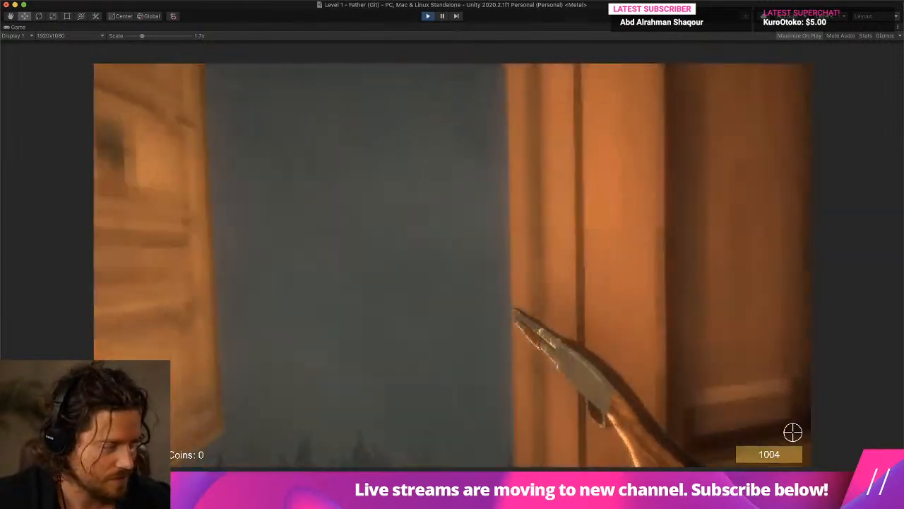
key(w)
click(793, 432)
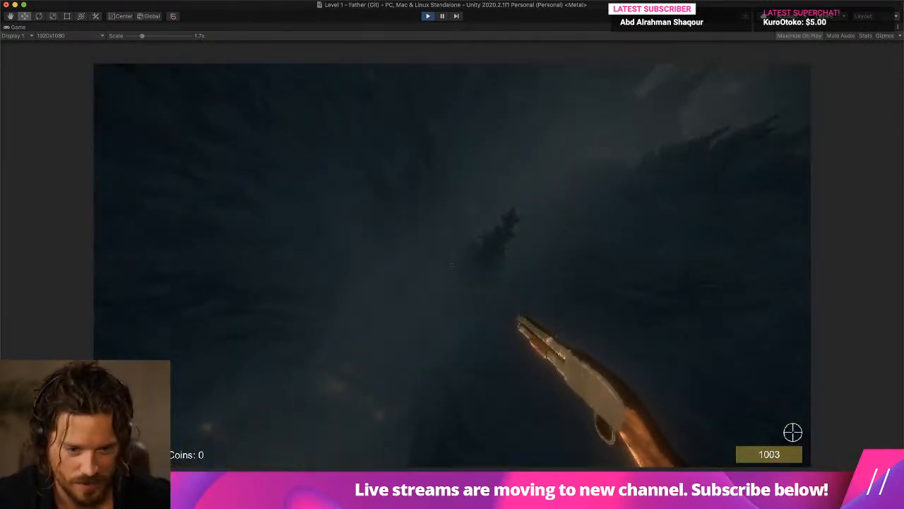
click(793, 432)
key(w)
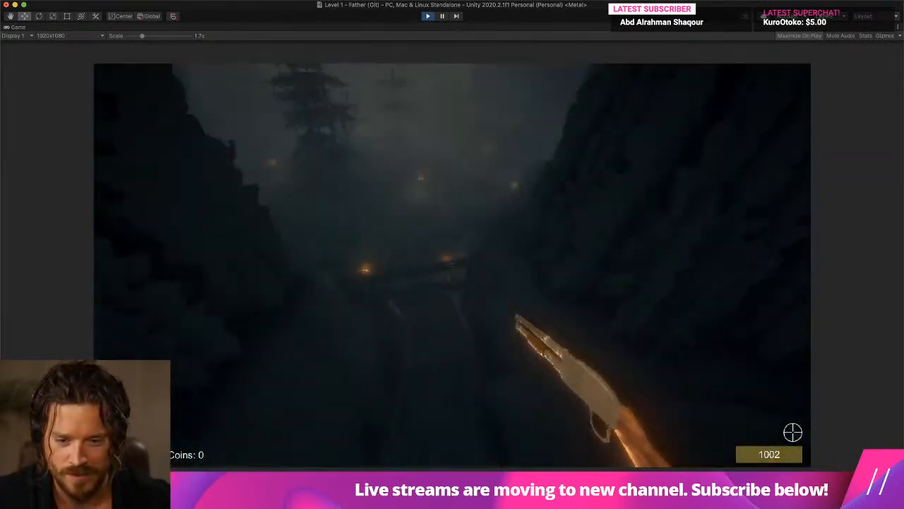
key(w)
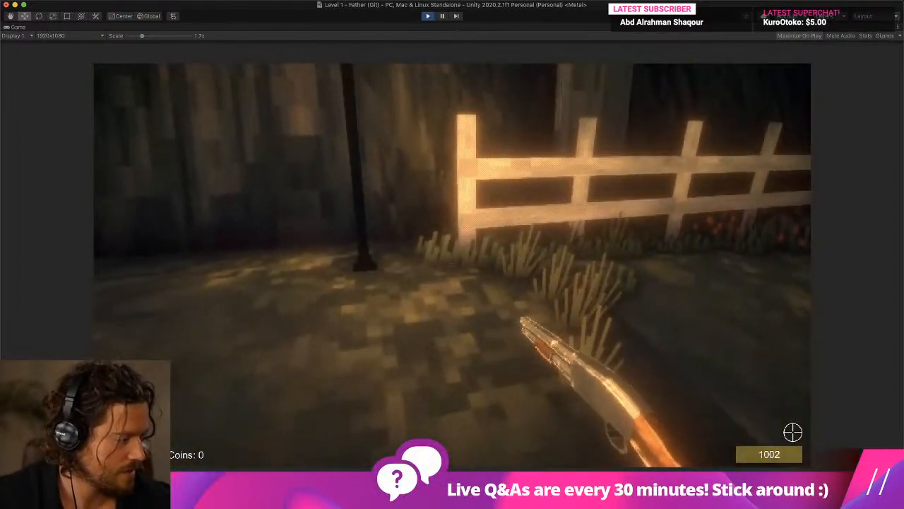
click(793, 431)
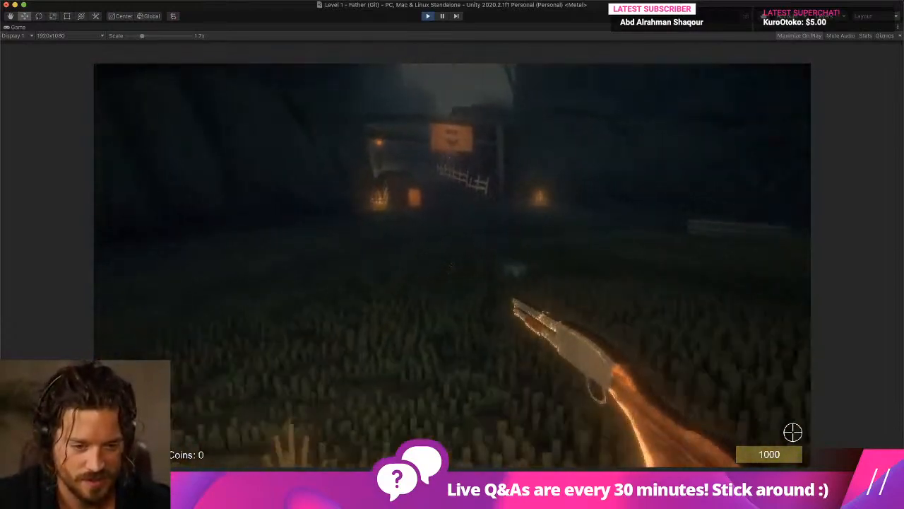
Step: Switch to the pistol, check it while walking across the grass field, and stop the game
key(2)
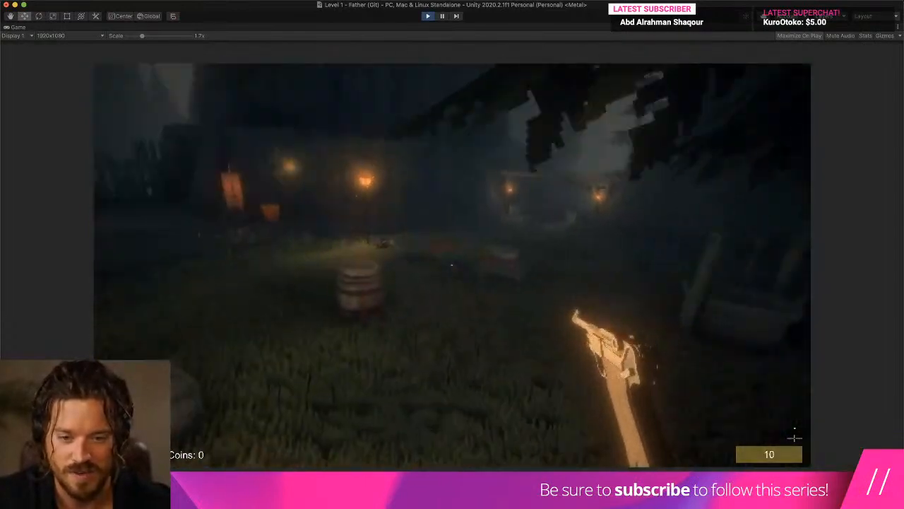
key(w)
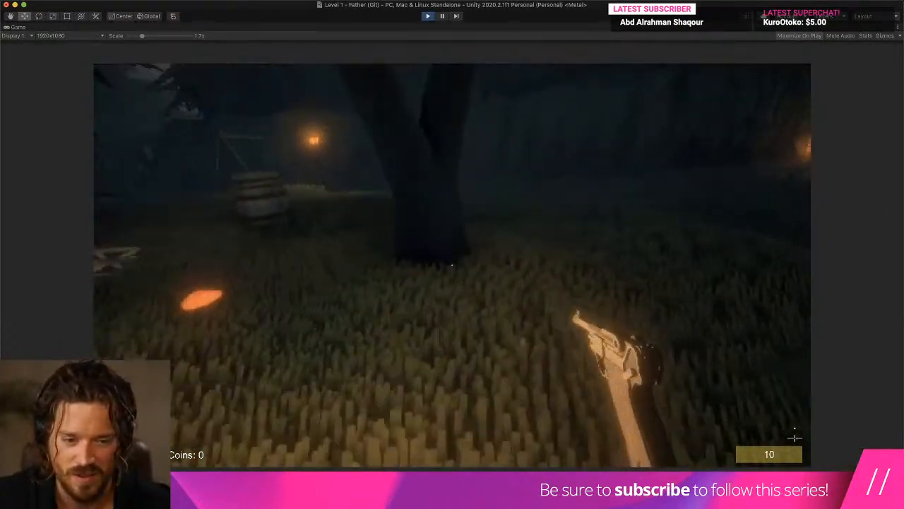
key(w)
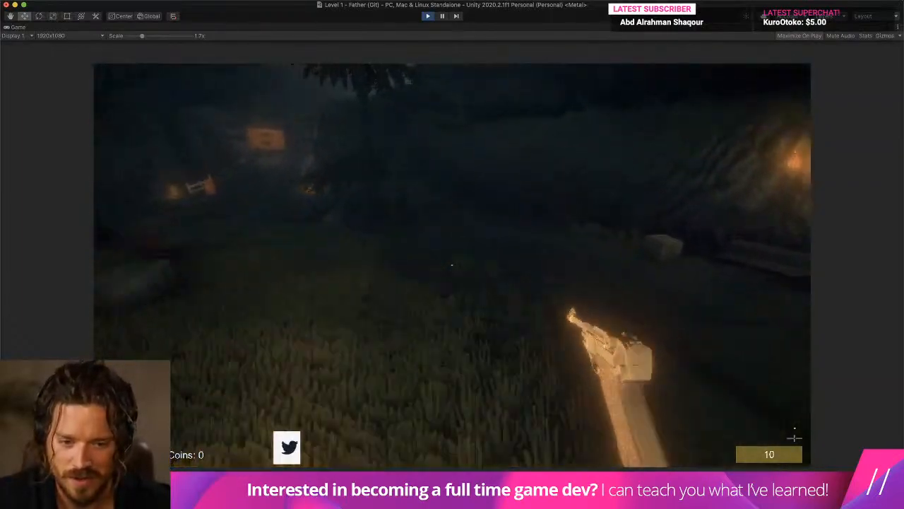
key(super+p)
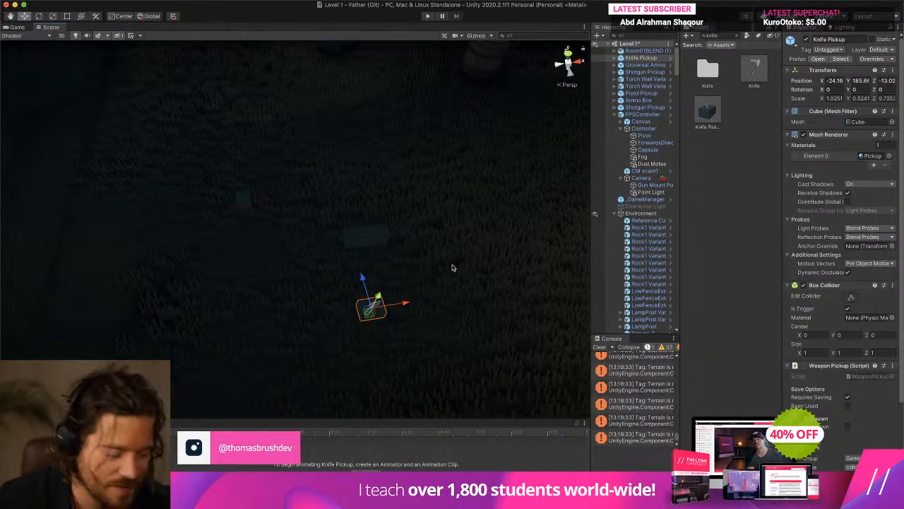
Step: Clear the console and move the Shotgun Pickup across the grass, away from its spot beside the Knife Pickup
scroll(443, 265, down, 10)
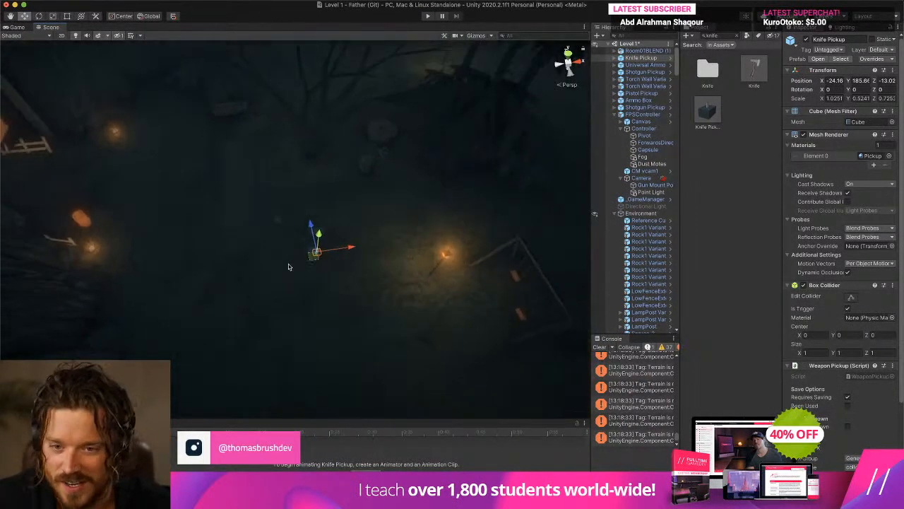
alt+drag(289, 268, 453, 303)
middle_drag(452, 304, 564, 303)
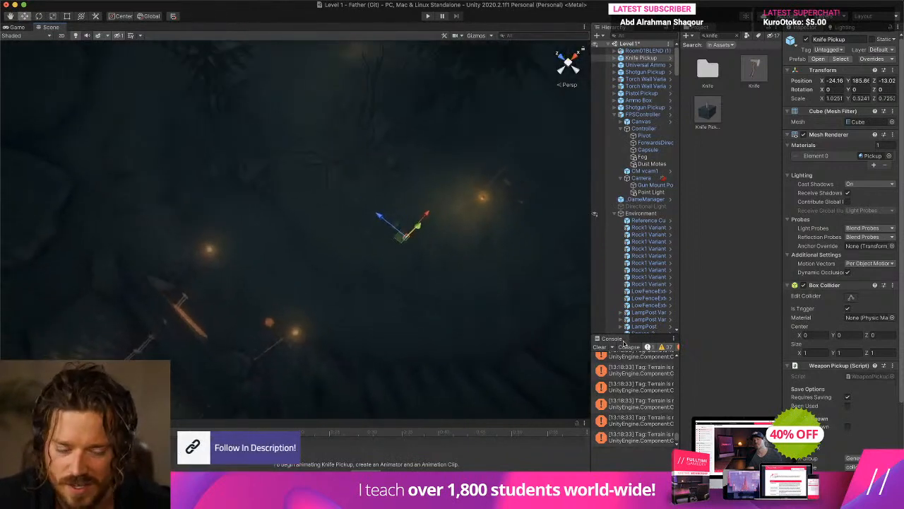
click(601, 348)
alt+drag(332, 339, 414, 233)
scroll(377, 257, up, 6)
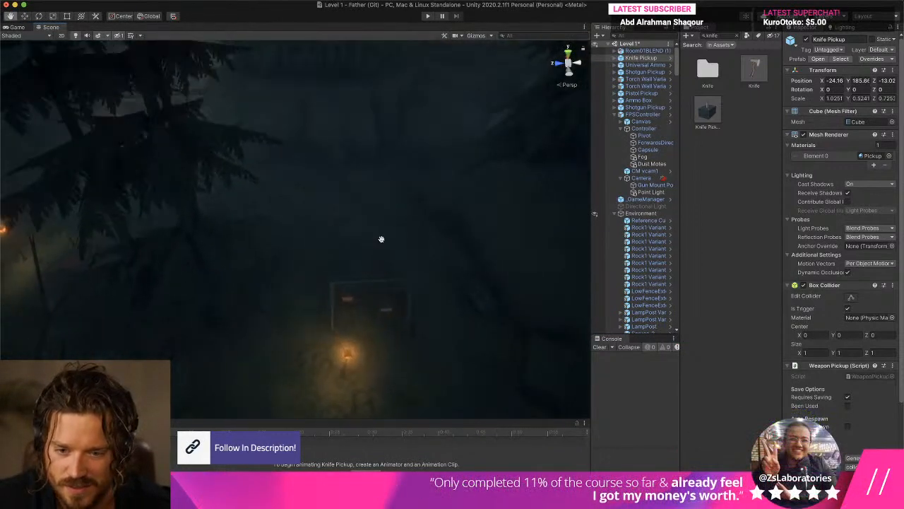
middle_drag(344, 325, 425, 96)
middle_drag(451, 265, 430, 202)
scroll(428, 201, up, 6)
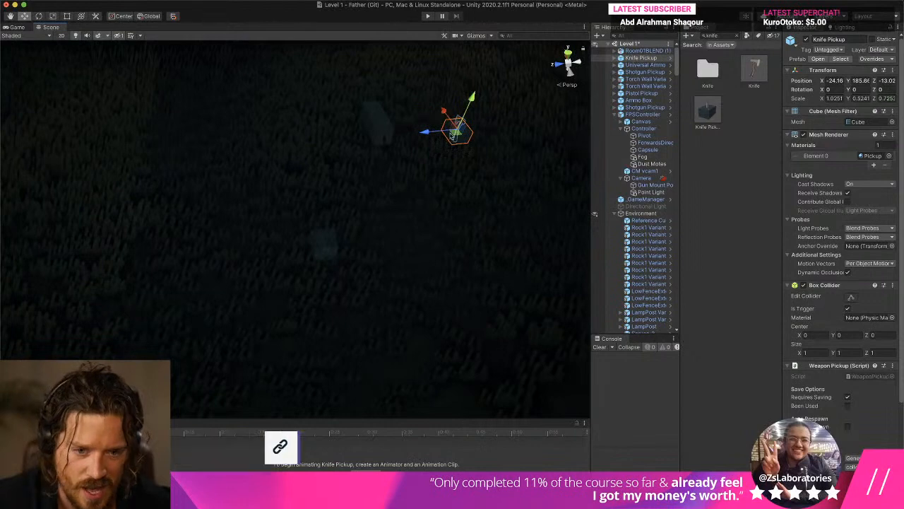
click(374, 126)
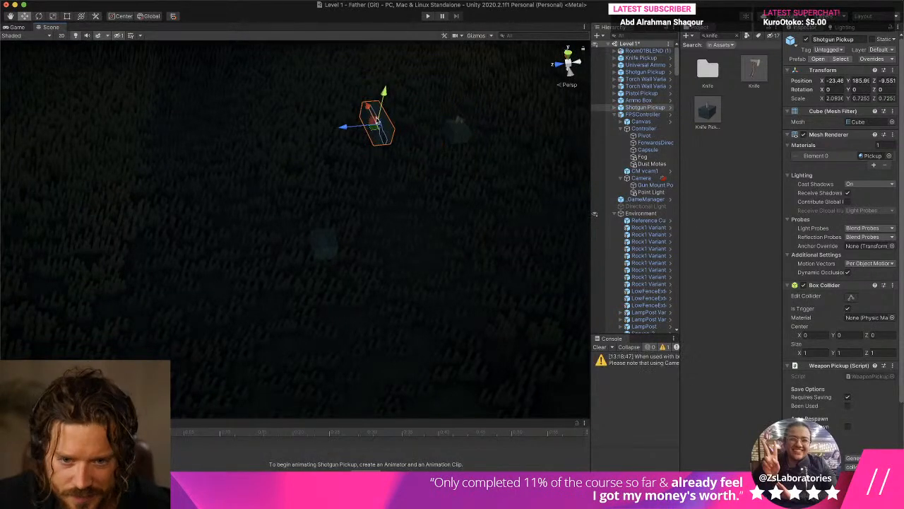
drag(374, 107, 415, 185)
Step: Move the Knife Pickup along the X axis to about X -25.29 and clear the console
click(457, 135)
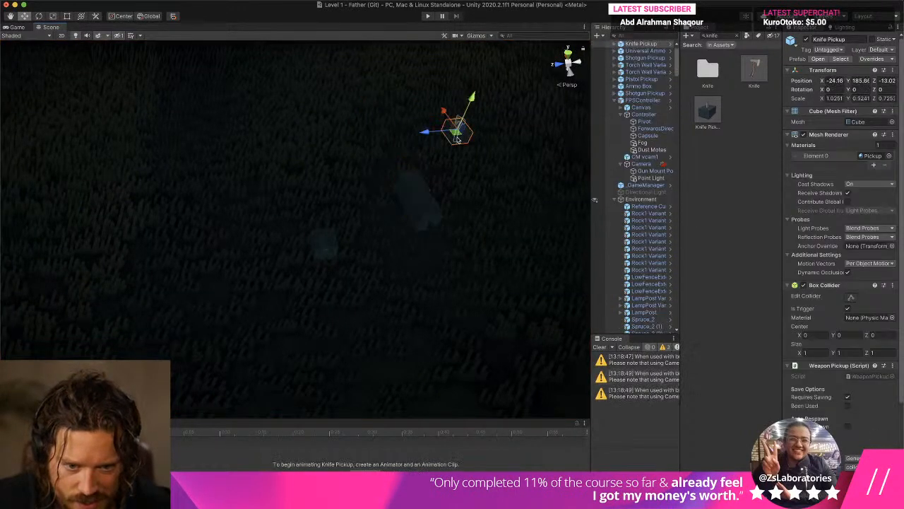
drag(448, 113, 460, 129)
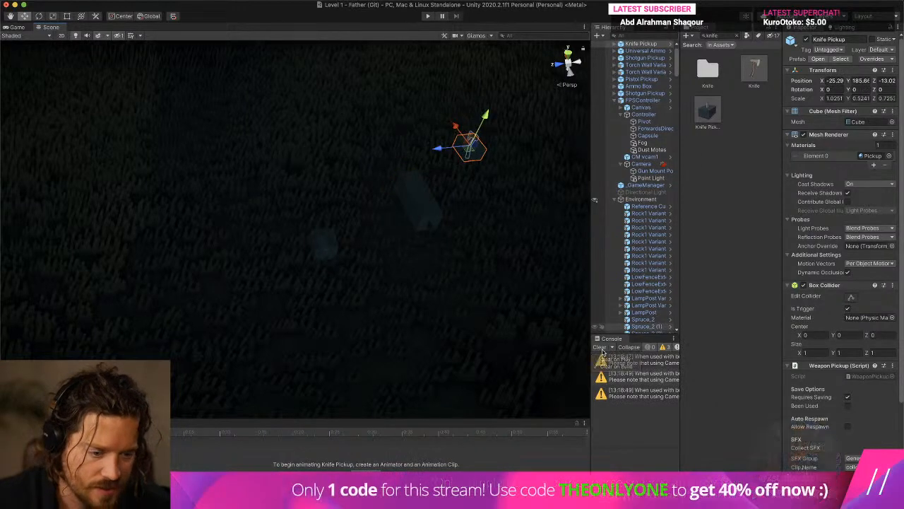
click(600, 347)
Step: Search the hierarchy for "control" to find FPSController, clear the search, and select its Controller child
text(control)
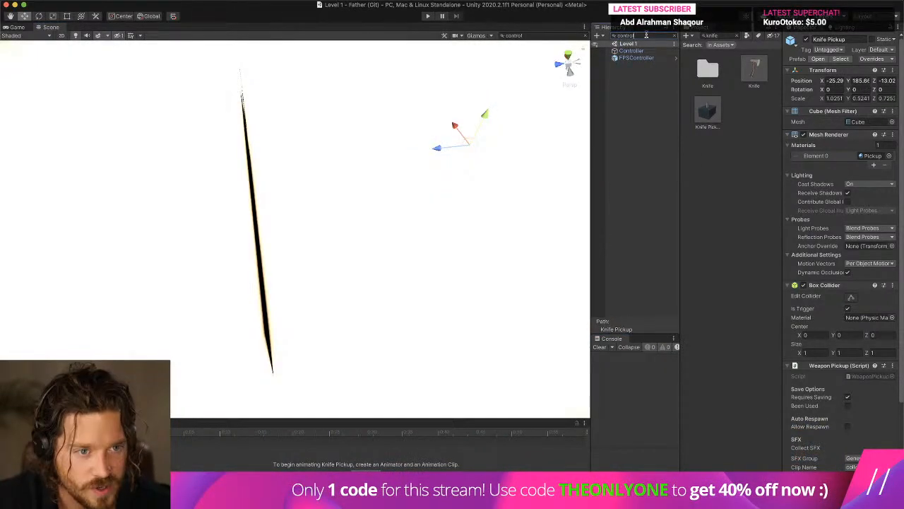
click(667, 52)
click(667, 59)
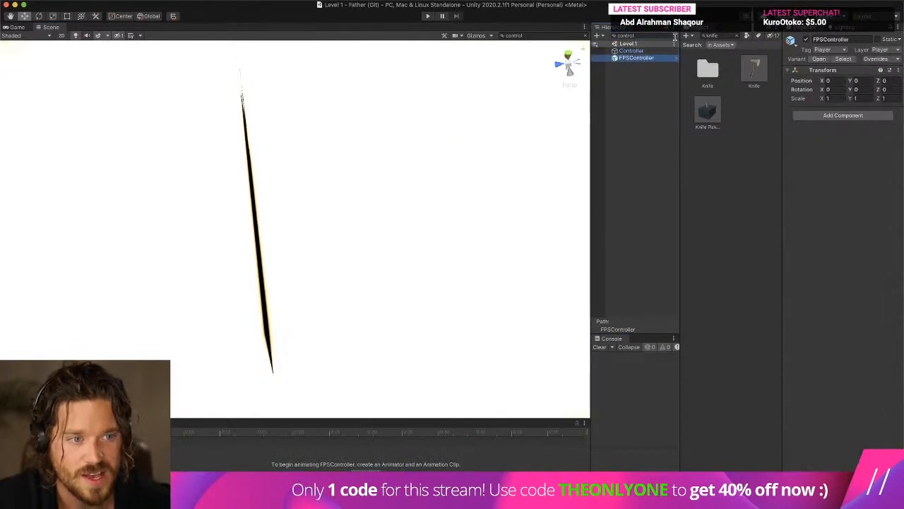
click(674, 35)
right_drag(375, 227, 274, 198)
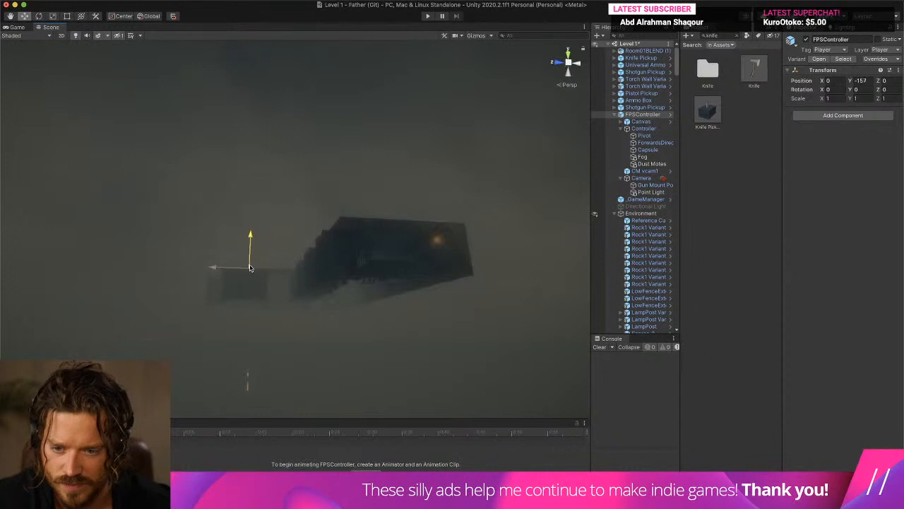
click(211, 243)
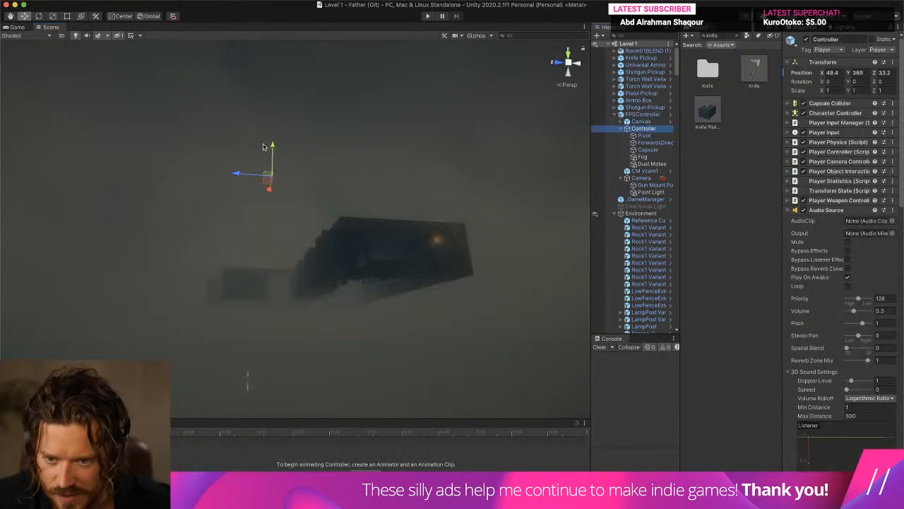
Step: Move the player Controller down to the outdoor terrain, to about X -0.9, Y 187.7, Z 33.2
drag(272, 146, 293, 353)
middle_drag(299, 324, 276, 277)
alt+drag(276, 276, 278, 266)
middle_drag(278, 266, 292, 188)
drag(247, 123, 291, 308)
Step: Run the game from the new start position and walk to the weapon pickups holding the hatchet
click(427, 17)
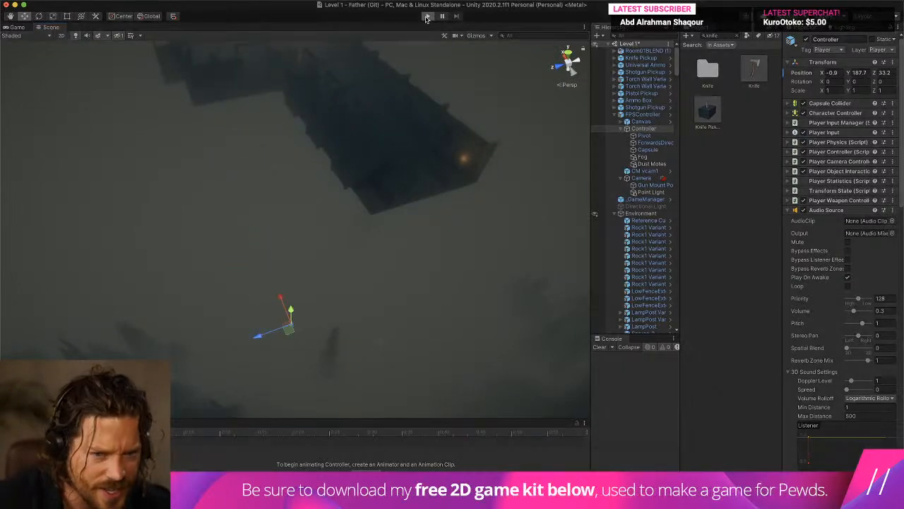
key(s)
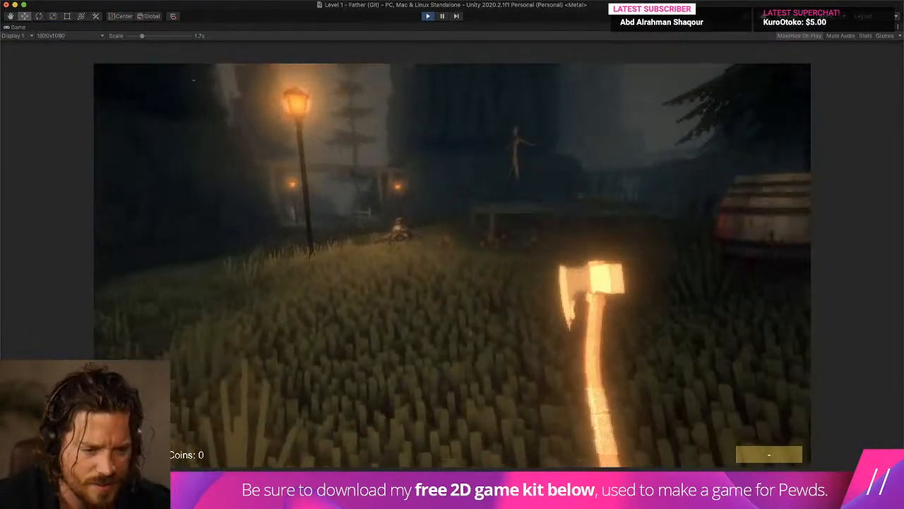
key(w)
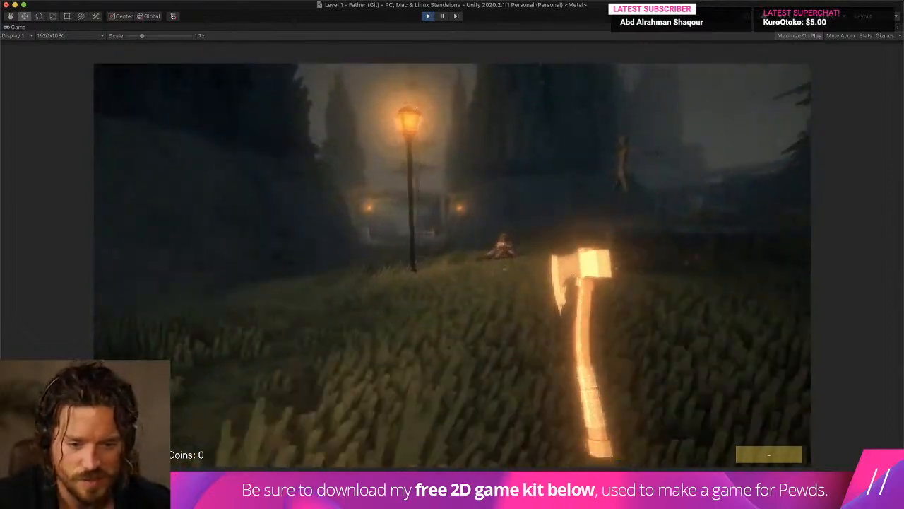
key(w)
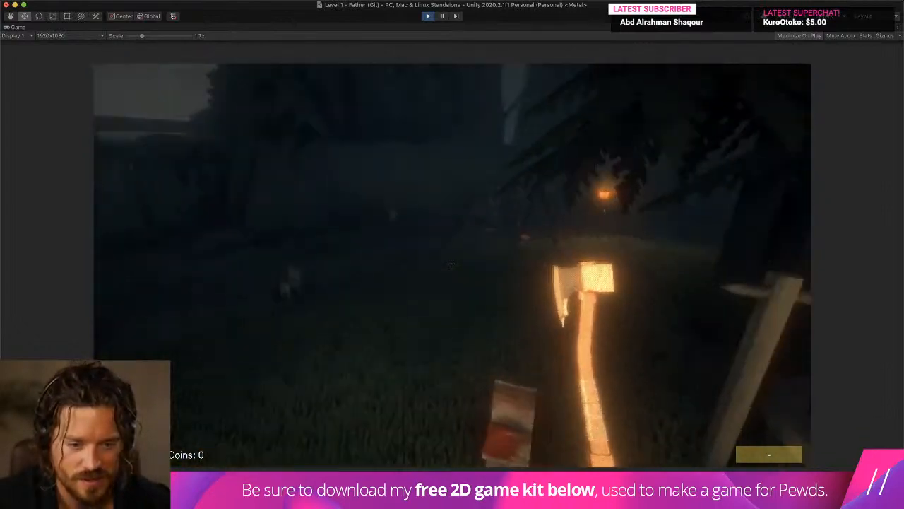
key(w)
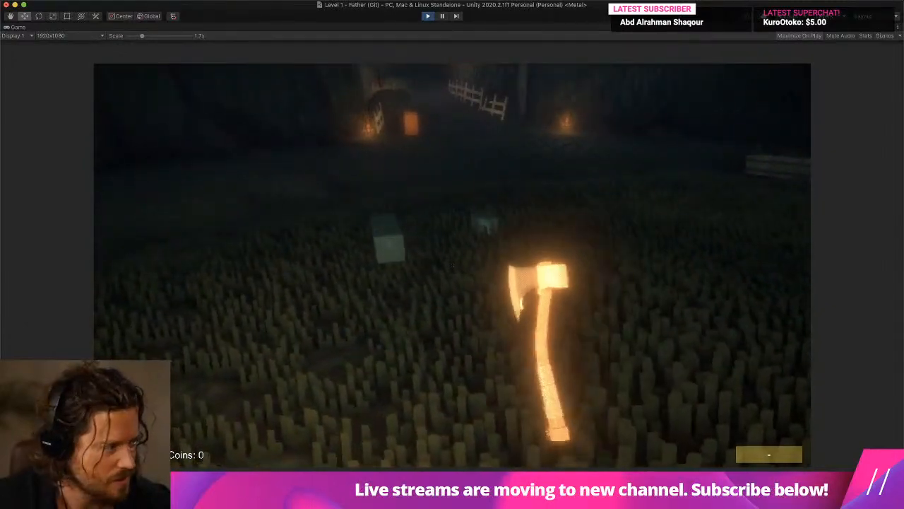
key(w)
Step: Examine the hatchet's angle in the hand while walking around the pickups, then stop the game and clear the console
key(s)
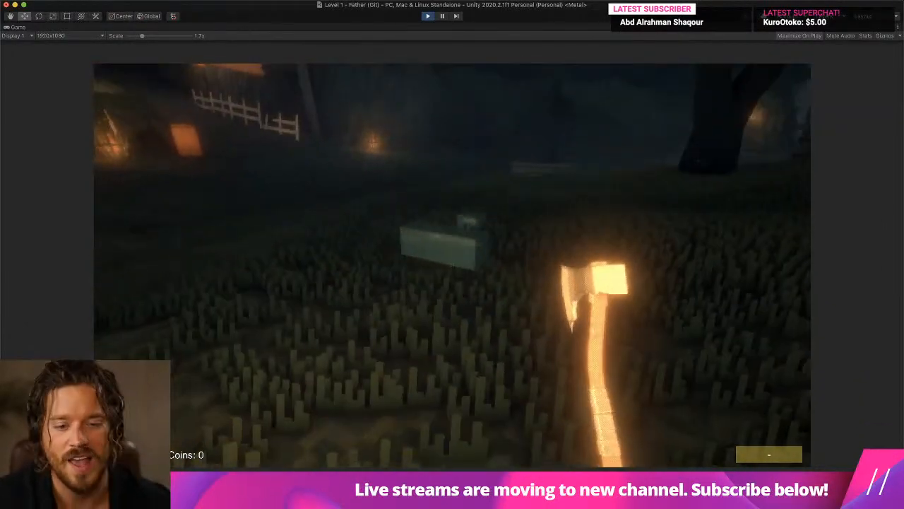
key(s)
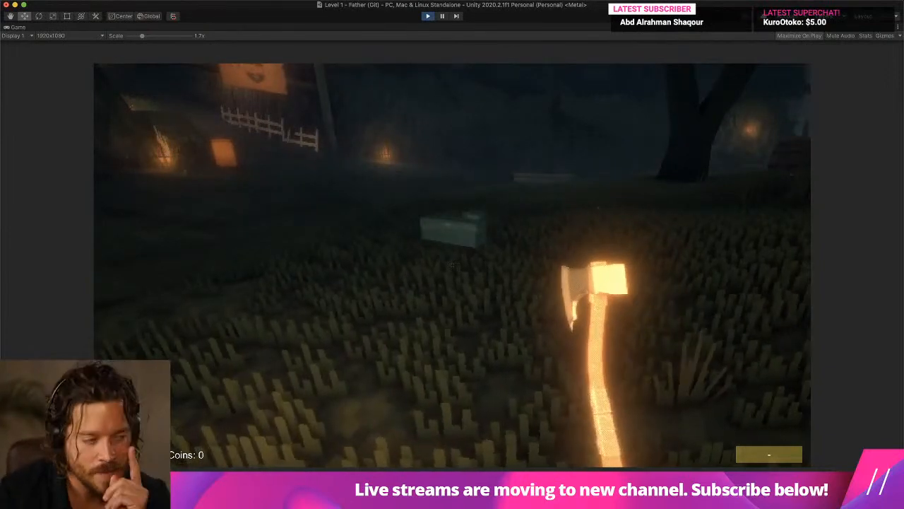
key(w)
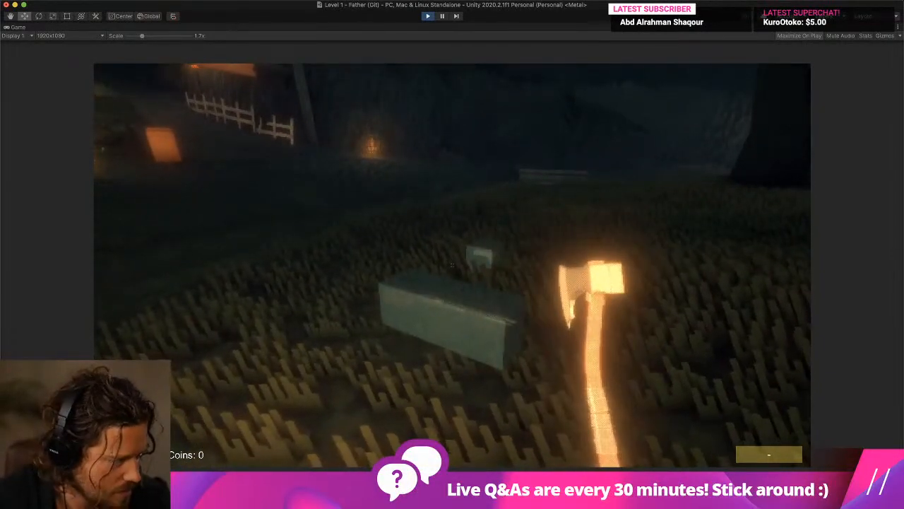
key(s)
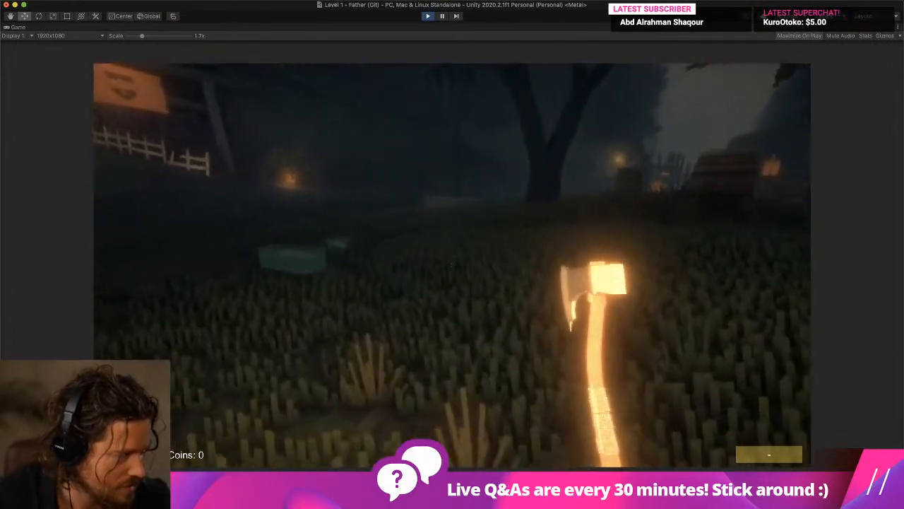
key(w)
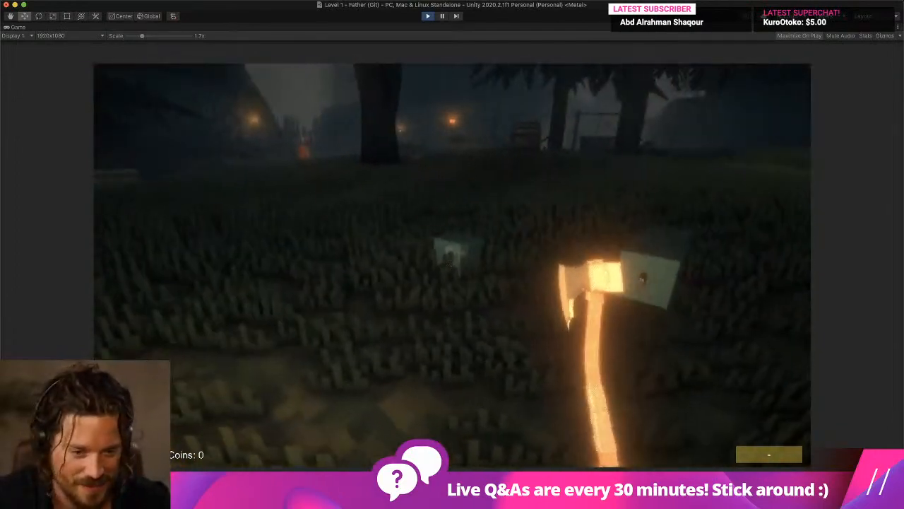
key(w)
key(s)
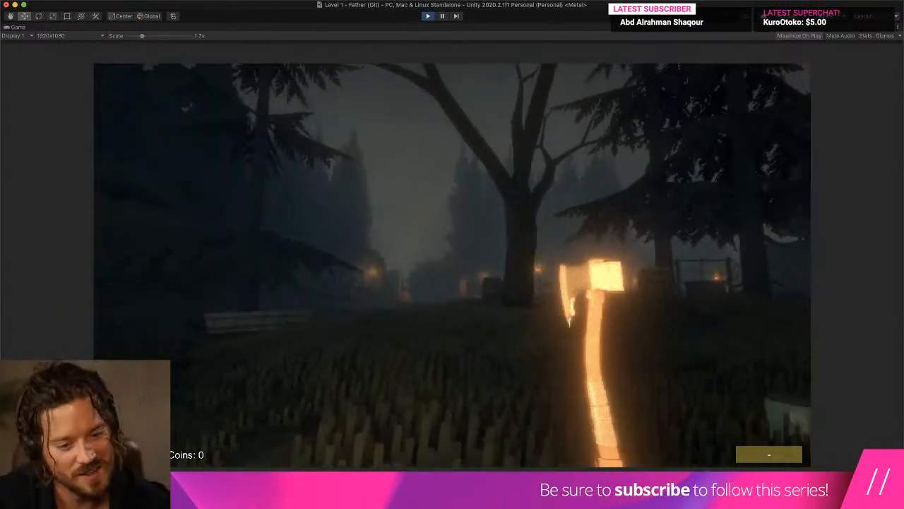
key(w)
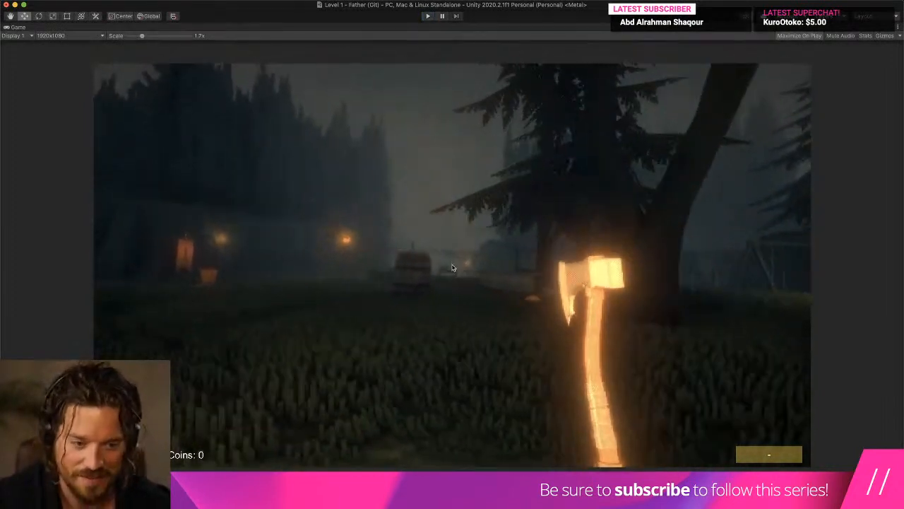
key(super+p)
click(599, 347)
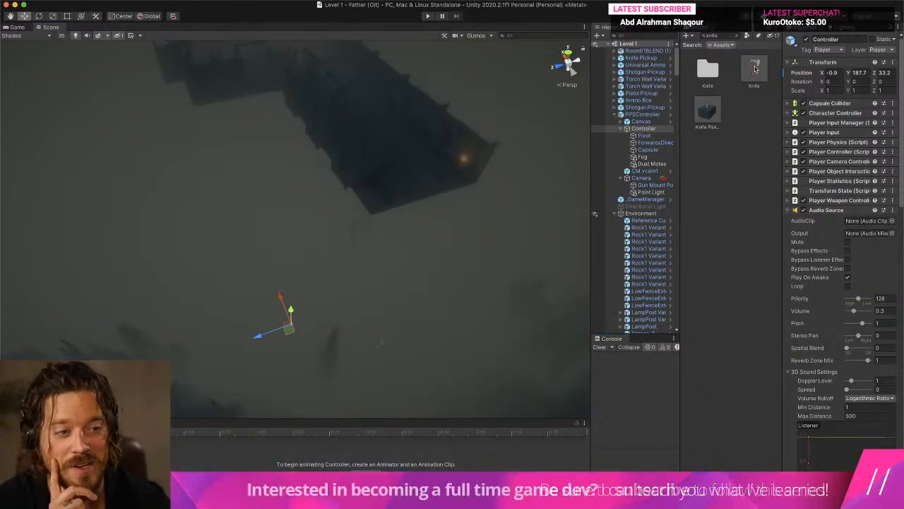
Step: Open the Knife prefab and rotate the hatchet to about X -8.2, Y -100.9, Z -22.1
double_click(700, 113)
click(412, 175)
drag(389, 180, 410, 197)
click(40, 16)
drag(449, 236, 433, 179)
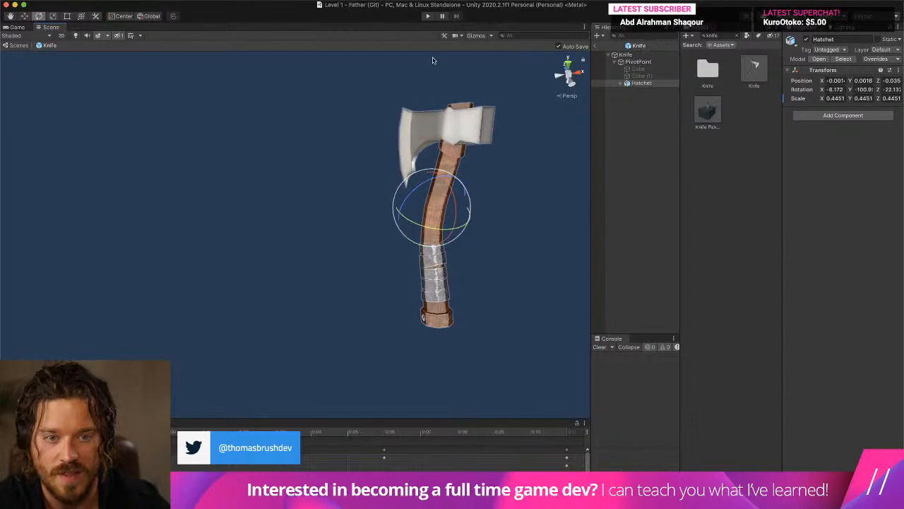
Step: Run the game and walk through the grass past the creatures to examine the hatchet's new angle in the hand
click(427, 16)
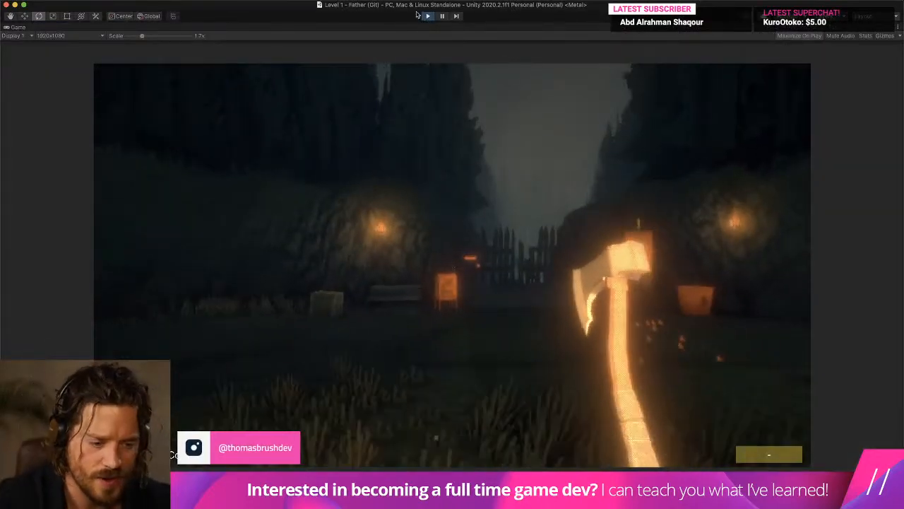
key(w)
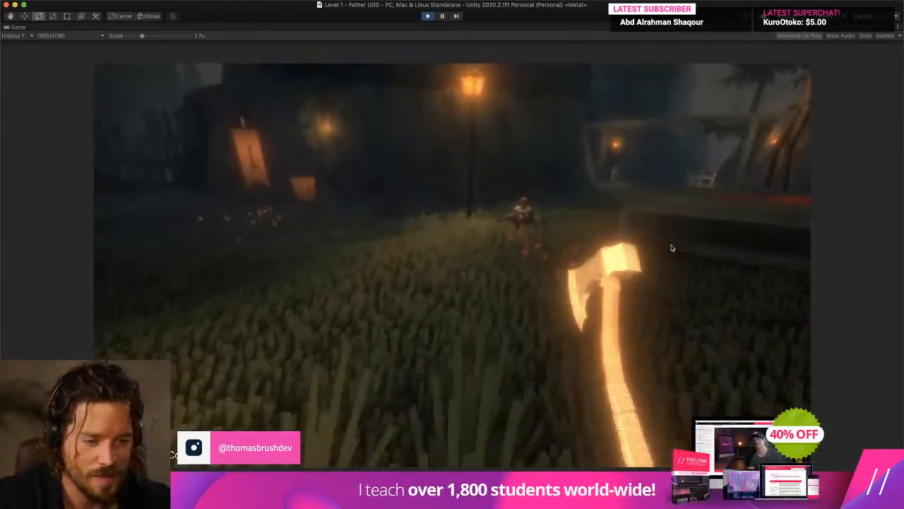
key(w)
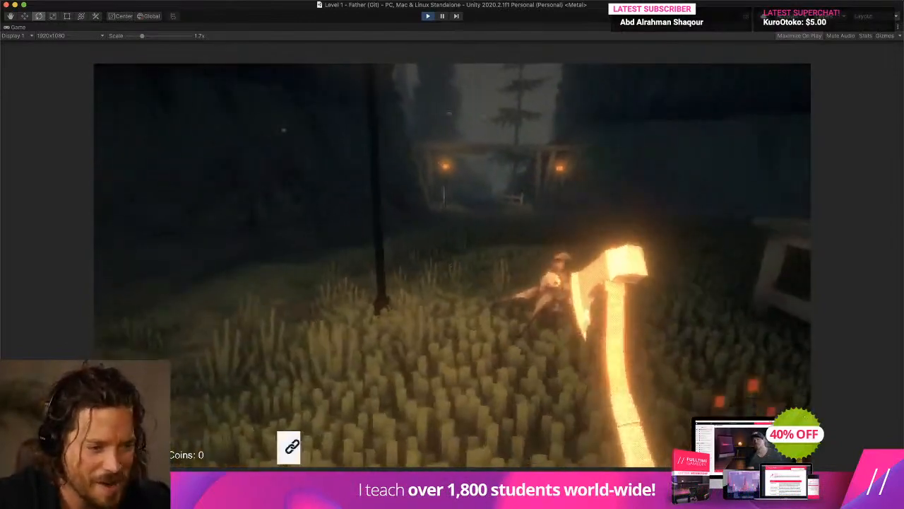
key(s)
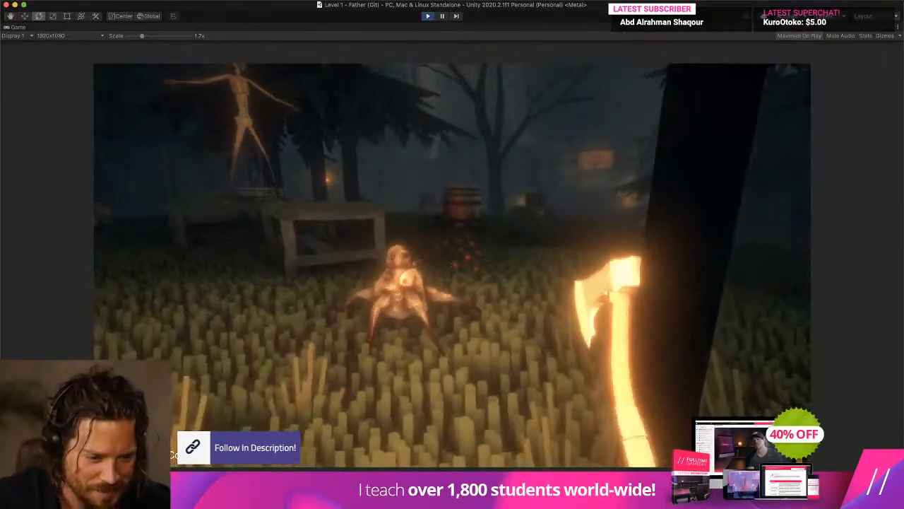
key(w)
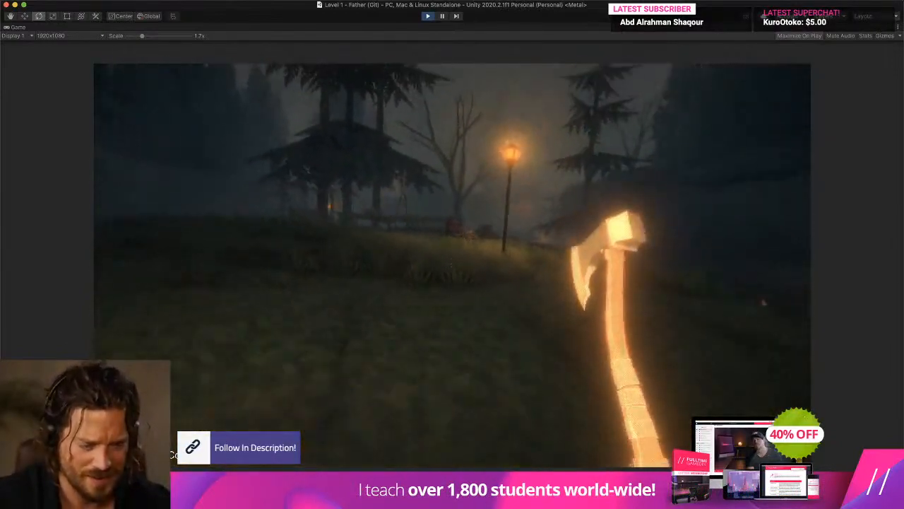
key(s)
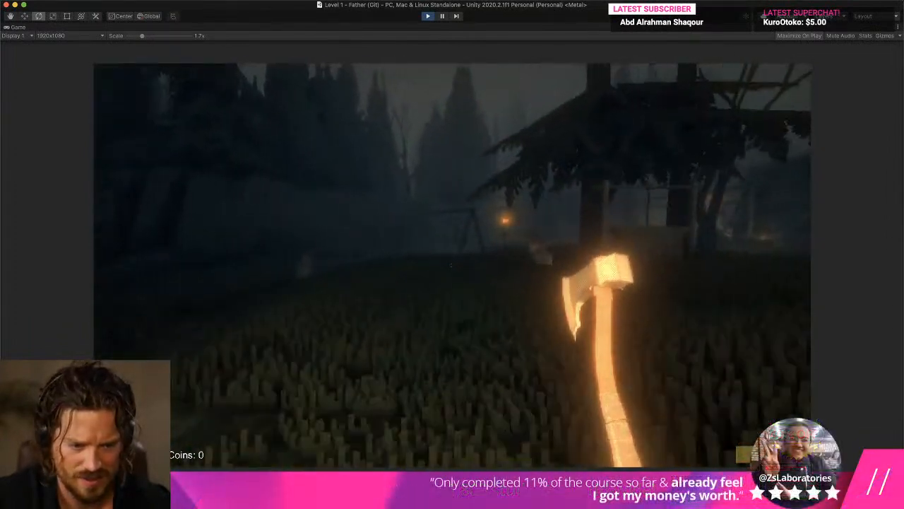
key(super+p)
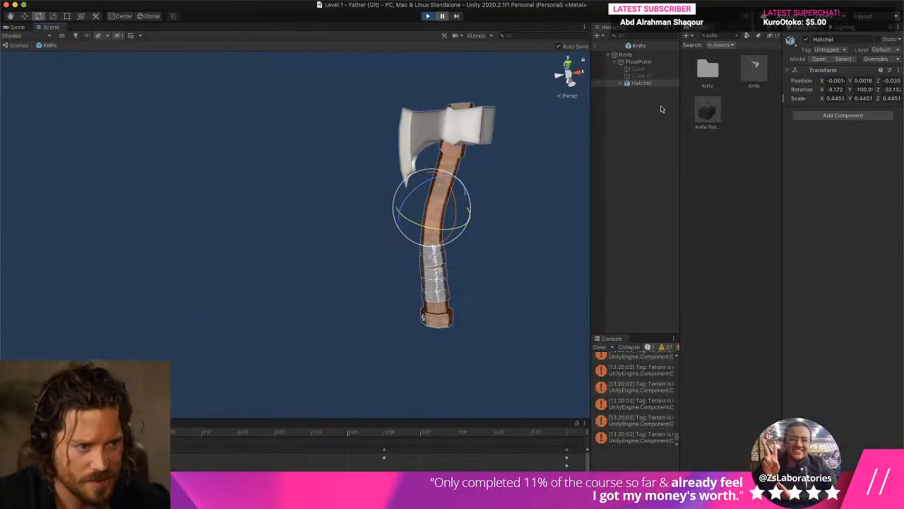
Step: Leave the Knife prefab, locate Knife(Clone) under the Camera in the running level, and show the game view beside its properties
click(596, 45)
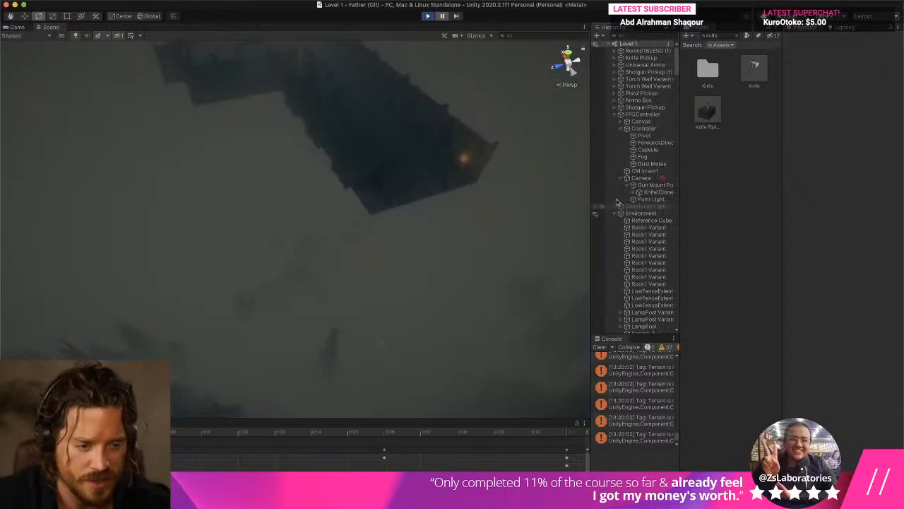
double_click(658, 192)
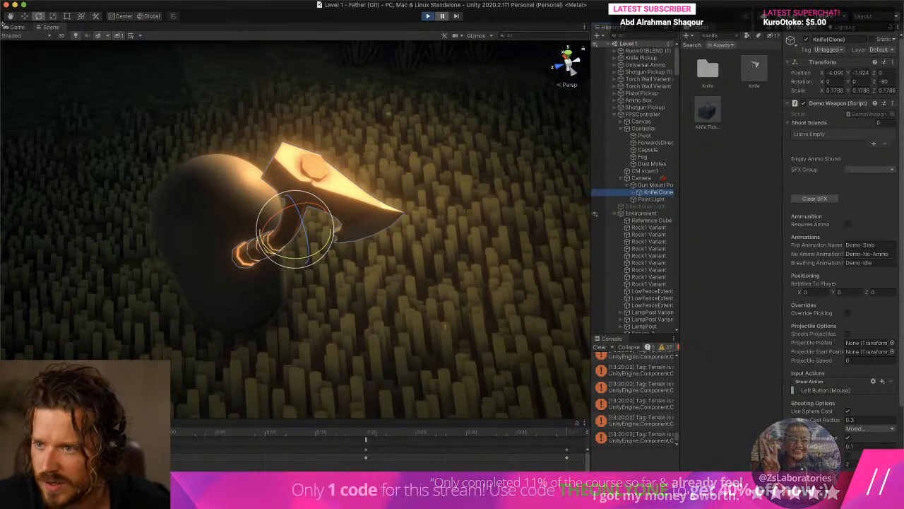
click(10, 28)
scroll(380, 216, down, 5)
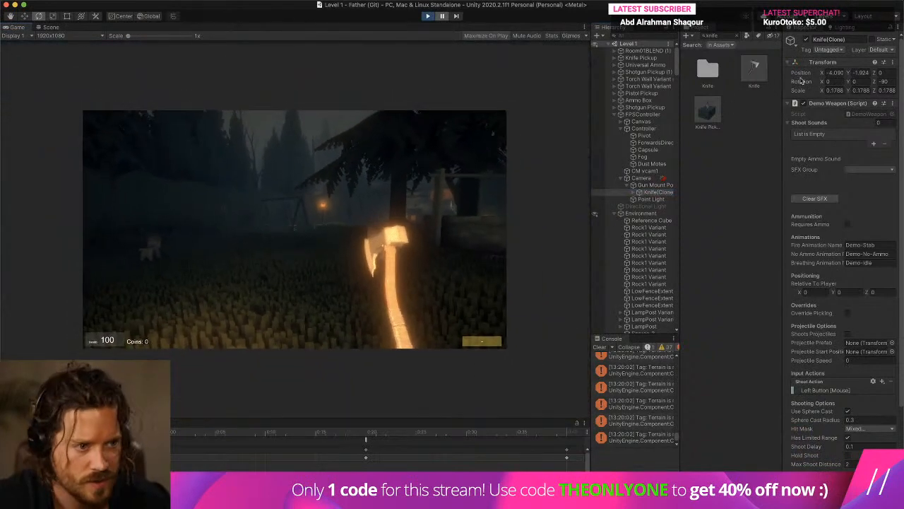
scroll(892, 209, down, 5)
Step: Expand Knife(Clone) down to the hatchet's AxeBlade mesh and open the settings of its Hatchet material
click(665, 199)
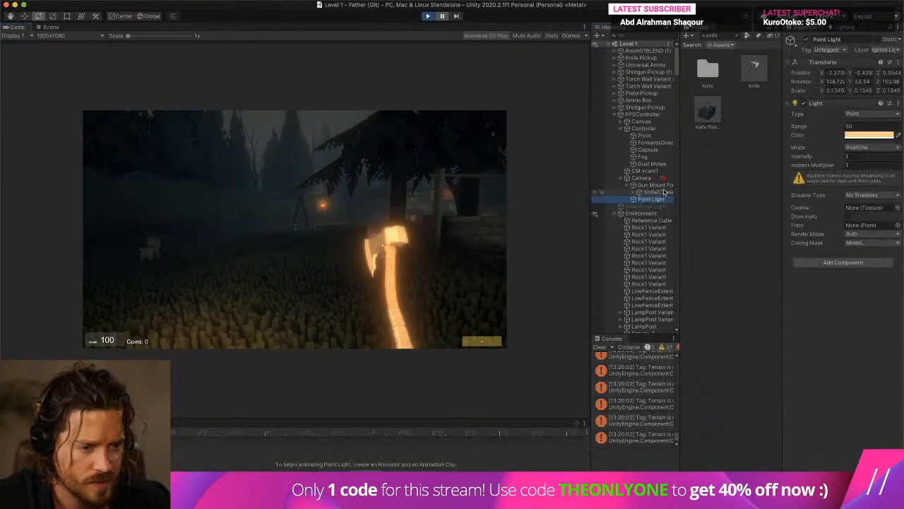
click(664, 193)
click(634, 192)
click(651, 200)
click(640, 200)
click(657, 207)
click(659, 214)
click(659, 220)
click(645, 221)
click(667, 229)
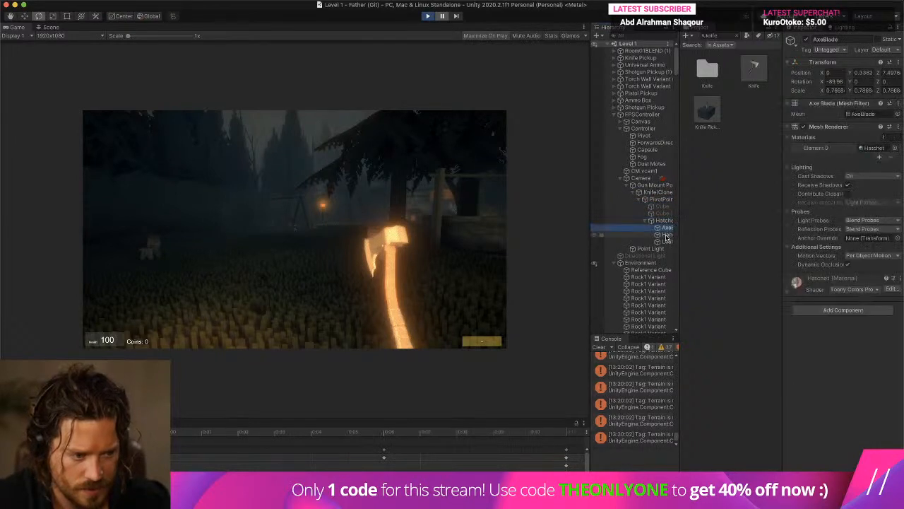
click(800, 278)
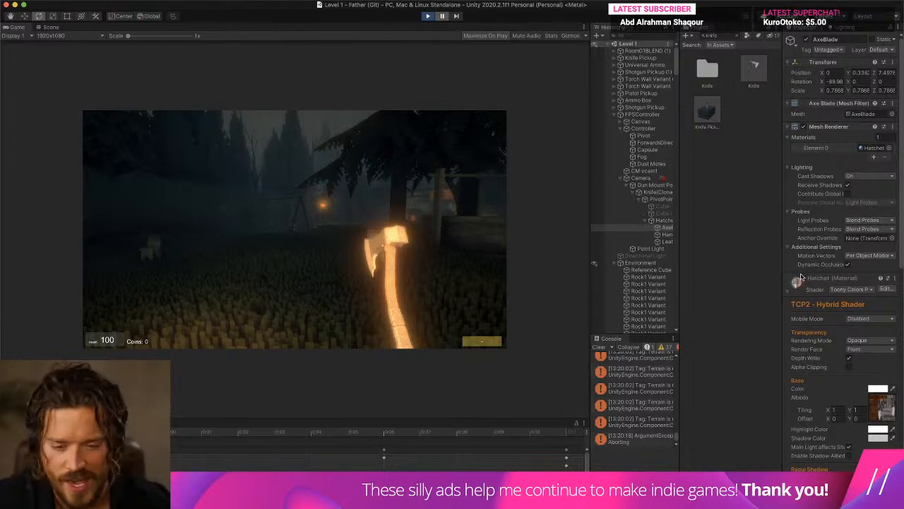
scroll(805, 337, down, 3)
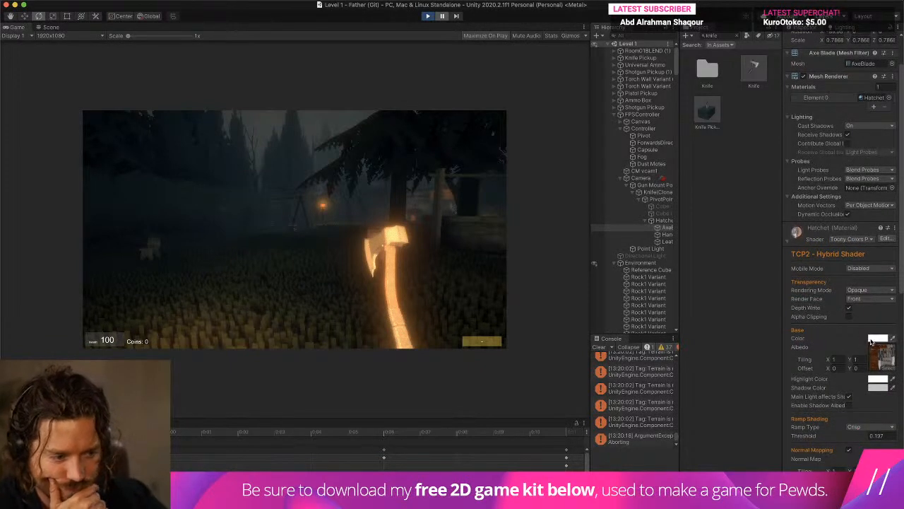
Step: Try adjusting the base color of the Hatchet material
click(876, 338)
mouse_move(831, 339)
mouse_down()
mouse_move(830, 355)
mouse_move(823, 329)
mouse_up()
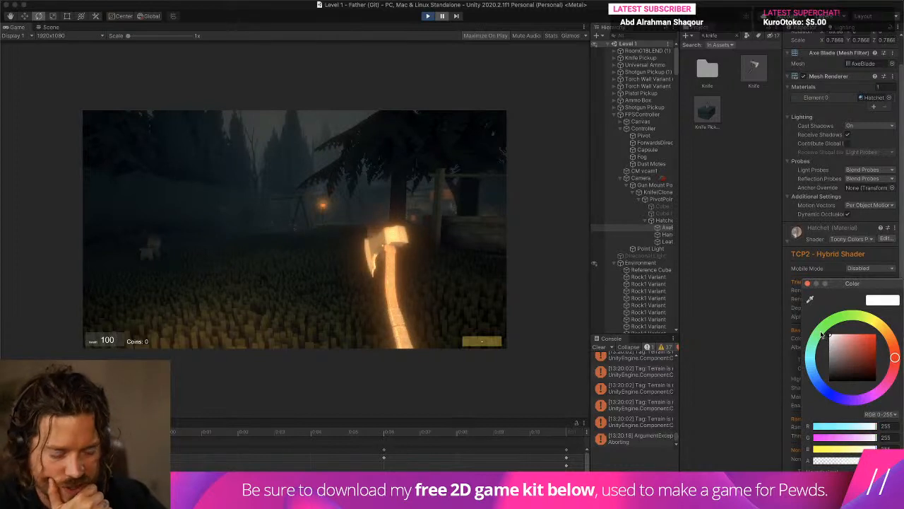
click(807, 283)
Step: Widen the material settings area and raise the Hatchet material's ramp shading threshold to 0.93
scroll(811, 289, down, 8)
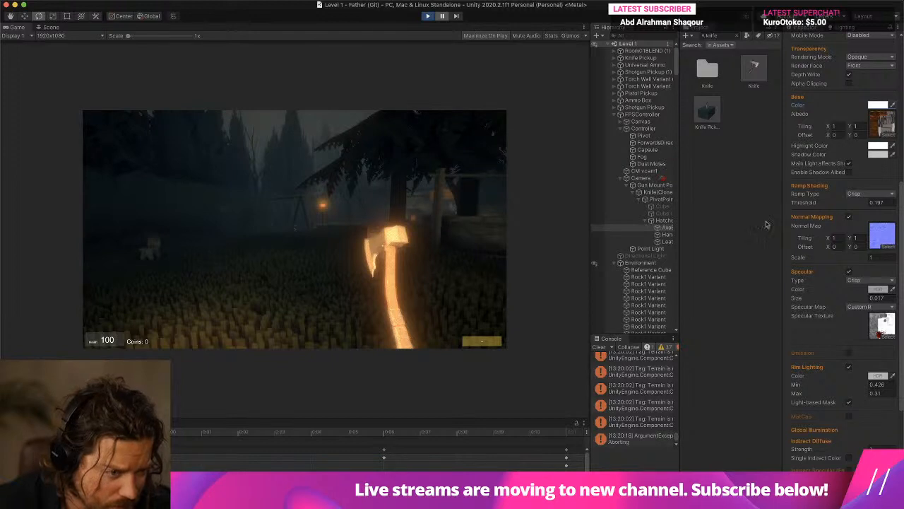
drag(782, 221, 686, 220)
drag(790, 205, 851, 202)
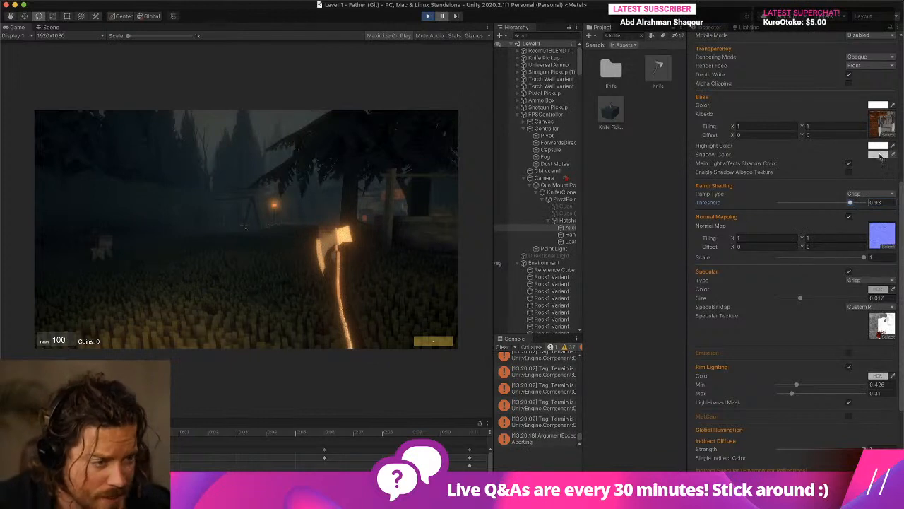
Step: Try the Hatchet material without rim lighting, restore it, and try adjusting the rim color
click(850, 369)
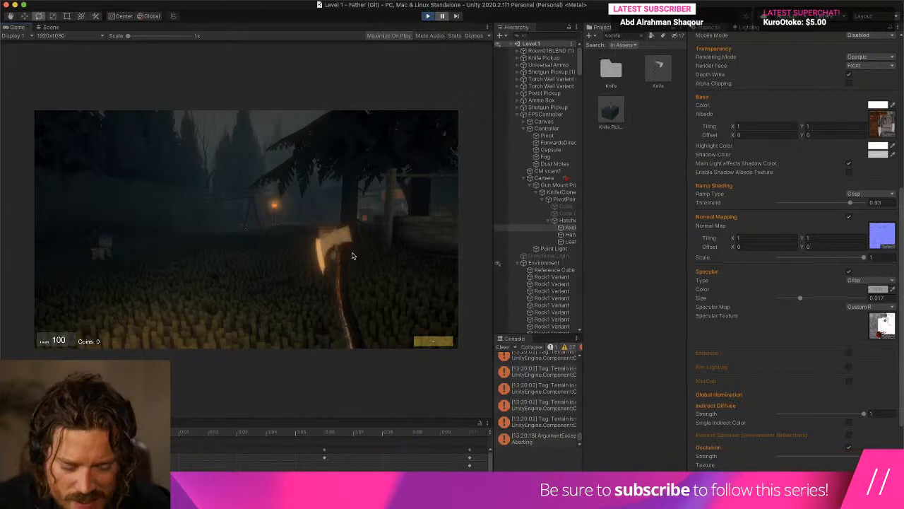
click(848, 367)
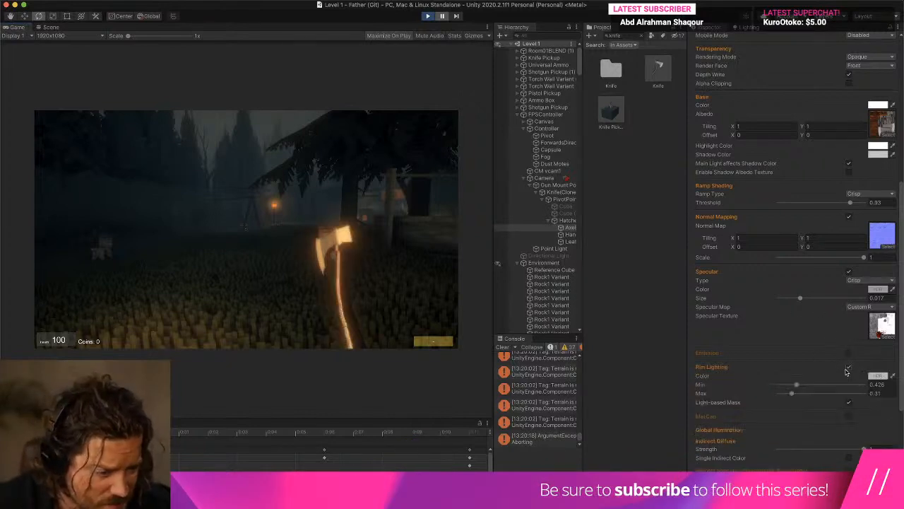
click(880, 375)
drag(831, 374, 797, 384)
click(807, 283)
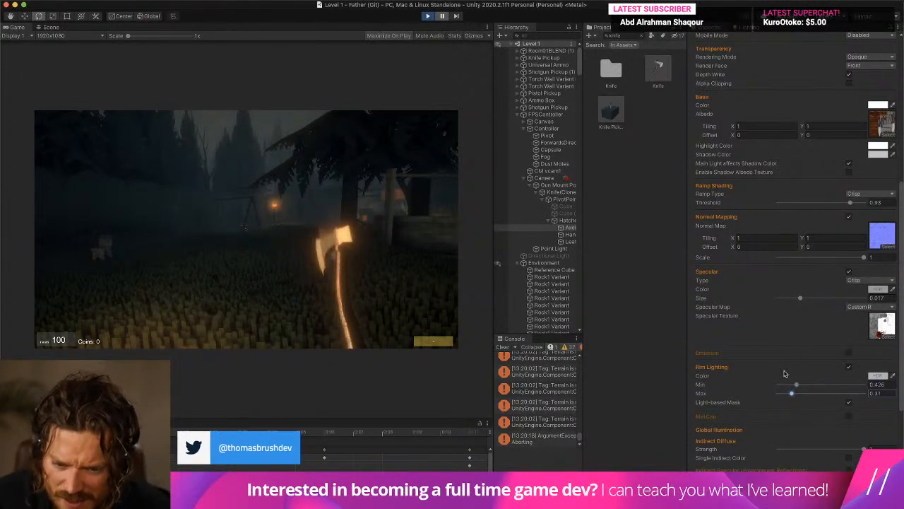
Step: Turn off rim lighting on the Hatchet material and set its ramp shading threshold to 0.638
click(501, 347)
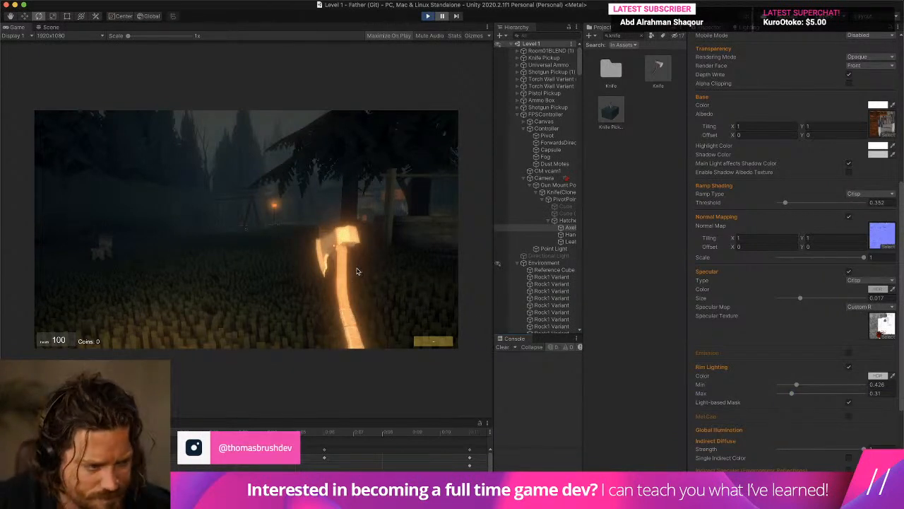
drag(785, 202, 852, 203)
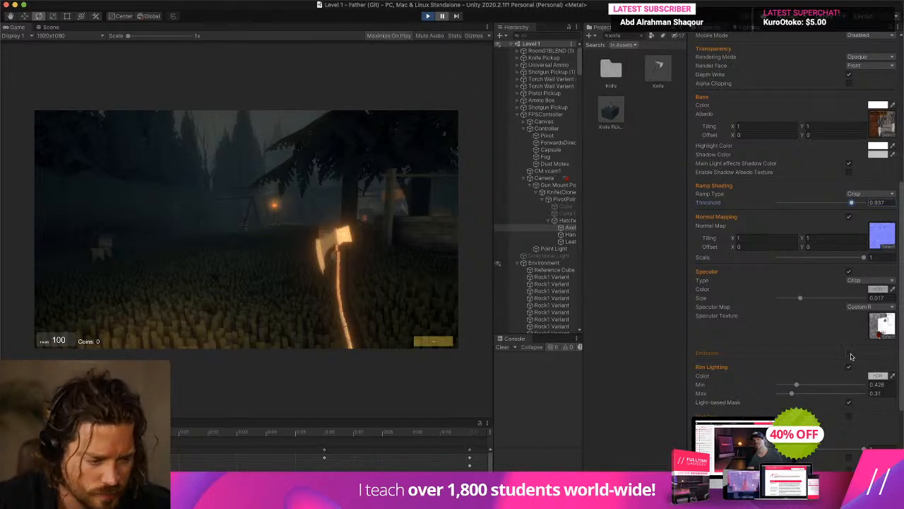
click(850, 367)
drag(850, 203, 808, 204)
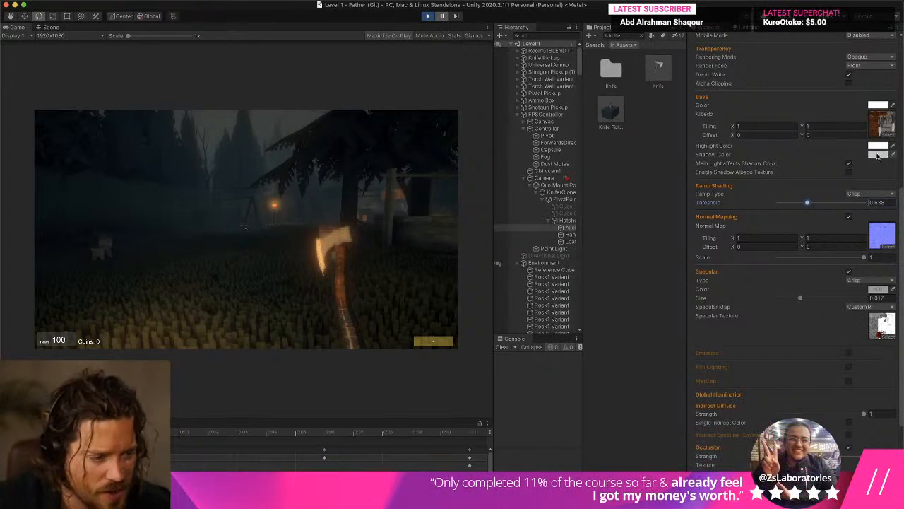
click(878, 154)
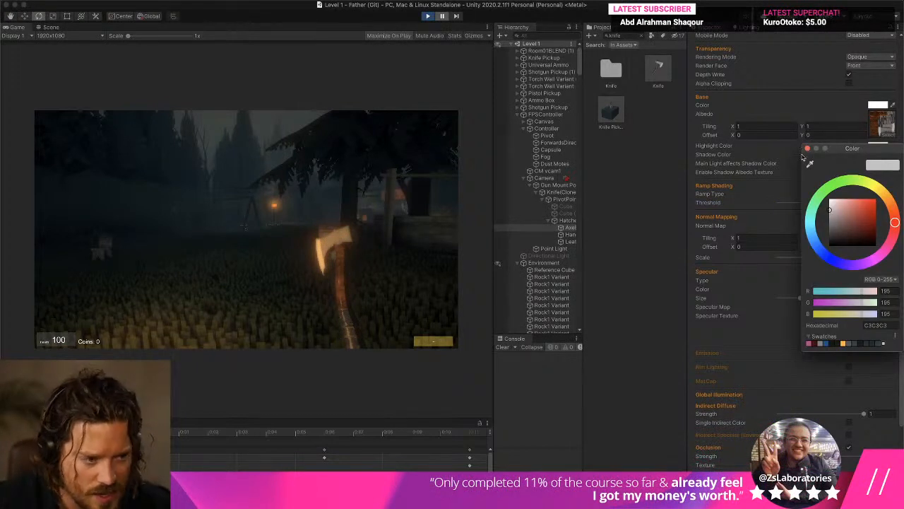
click(807, 148)
Step: Set the Hatchet material's ramp to Bands Crisp with threshold 0.613, smoothing 0.189 and 3 bands, and make its shadow color white (FFFFFF)
click(869, 194)
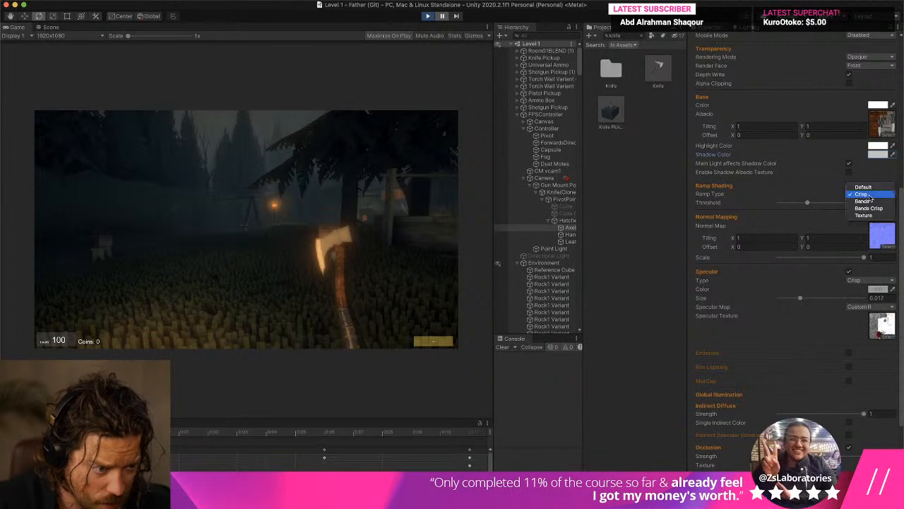
click(869, 209)
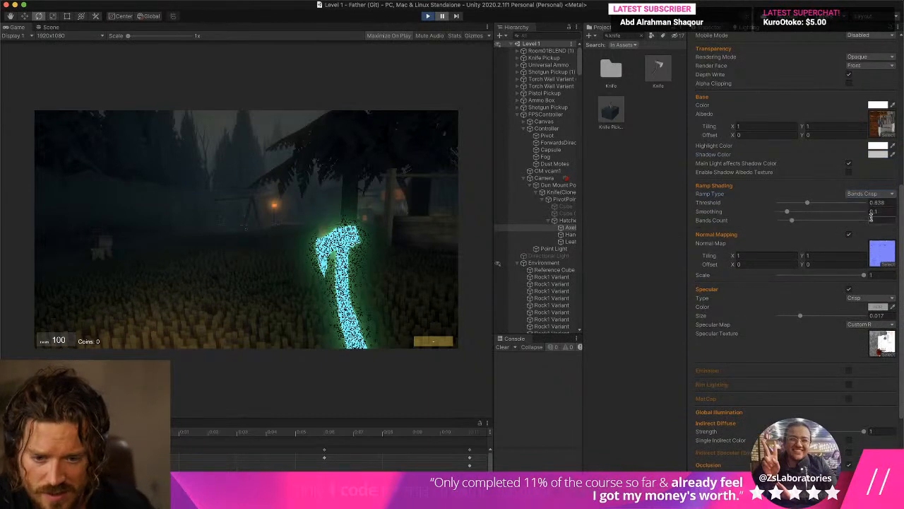
drag(788, 213, 784, 213)
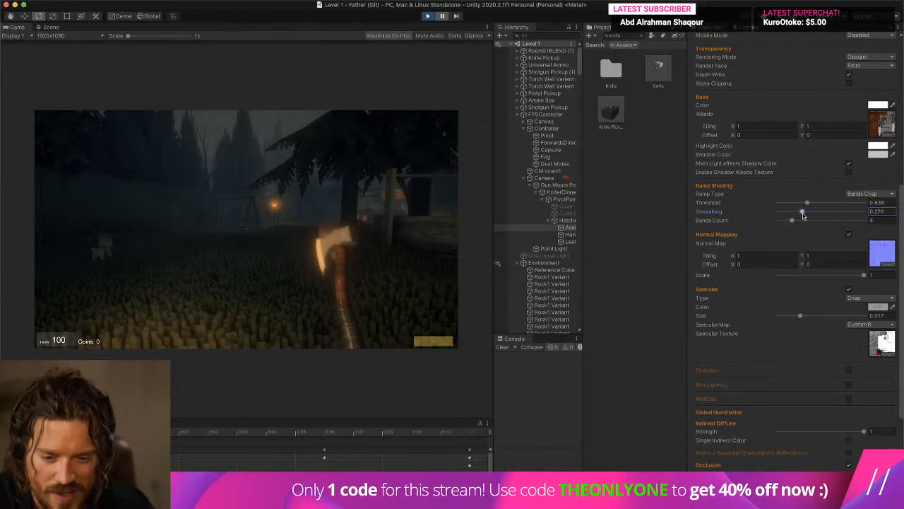
click(788, 221)
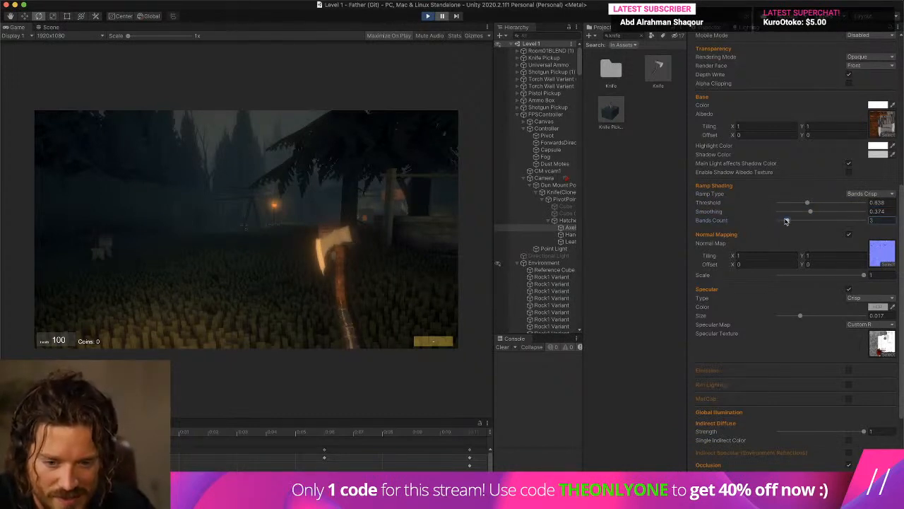
mouse_move(809, 211)
mouse_down()
mouse_move(795, 213)
mouse_move(803, 204)
mouse_up()
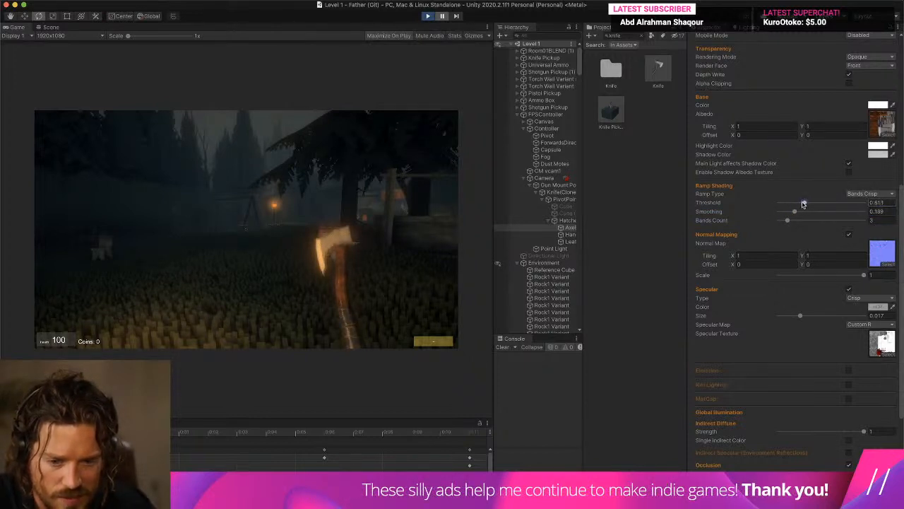
click(878, 154)
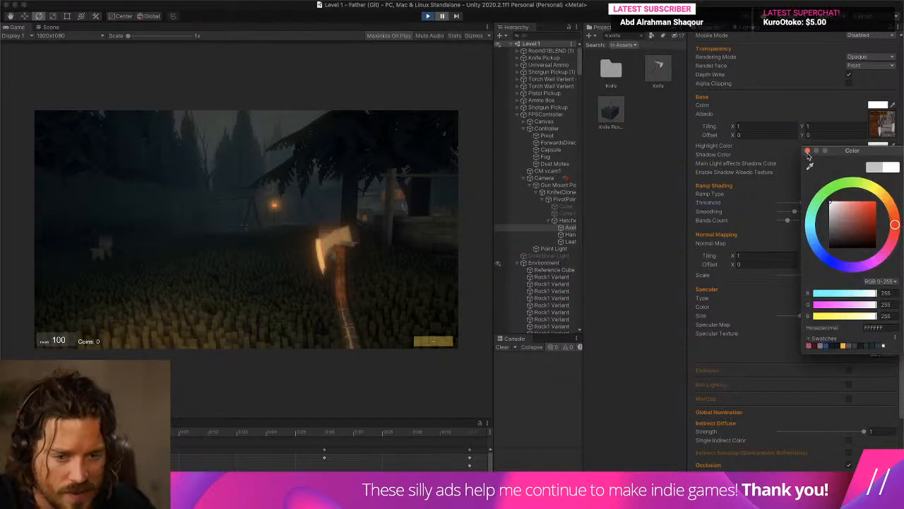
click(808, 151)
Step: Walk around outdoors in the maximized game view to examine the hatchet's new shading
key(shift+space)
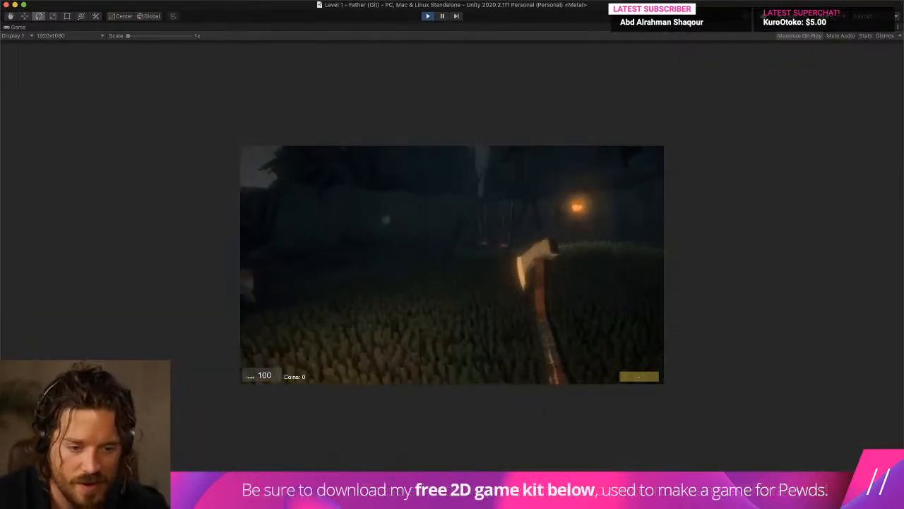
key(w)
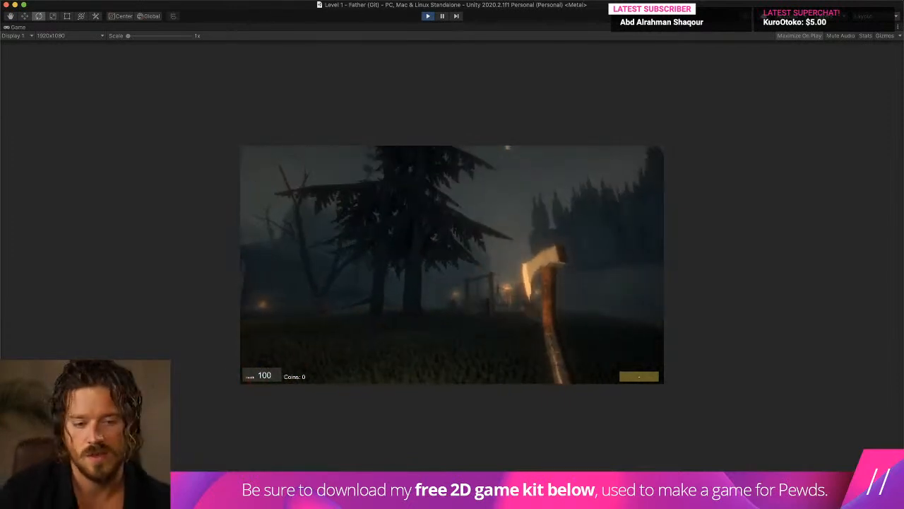
key(shift+space)
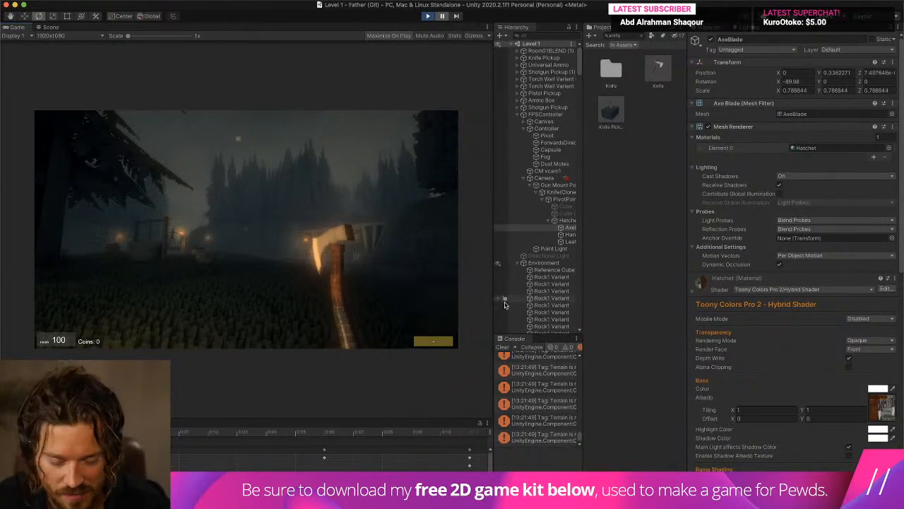
Step: Clear the console messages and select the Hatchet held by the player in the running game
click(502, 348)
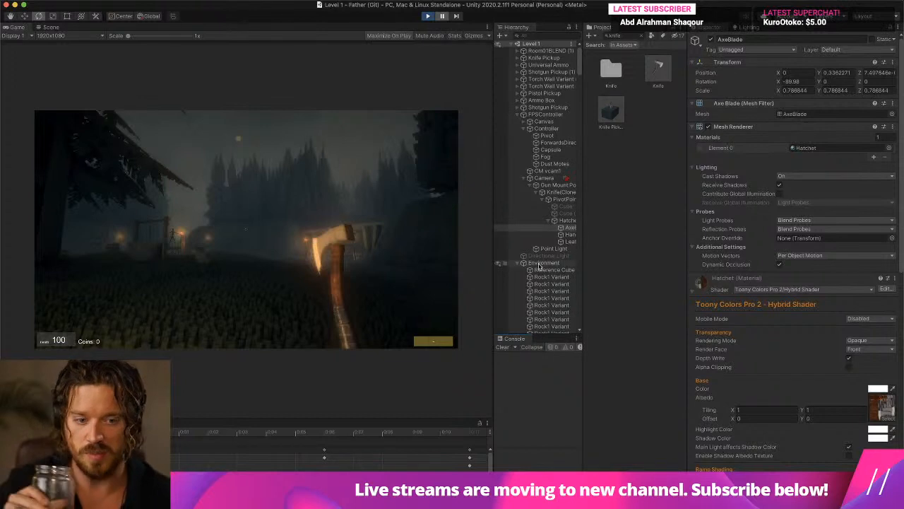
click(566, 221)
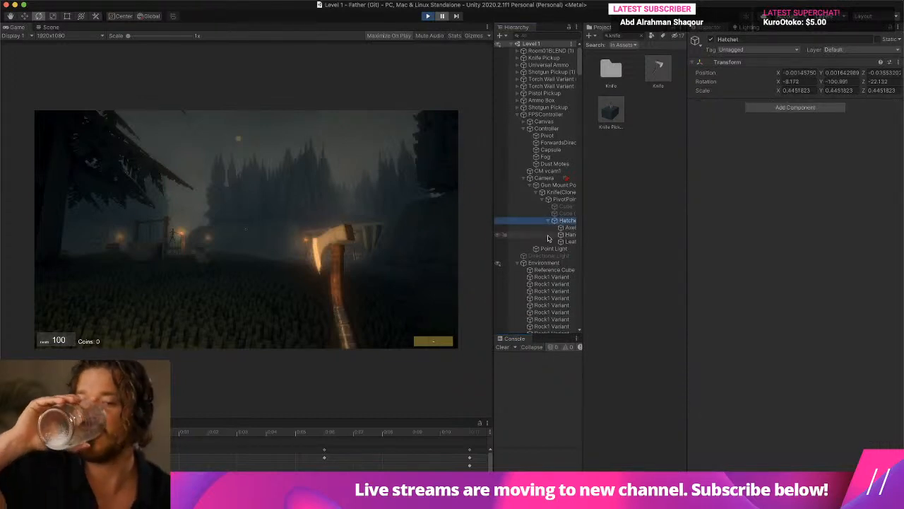
click(822, 73)
text(-0.04)
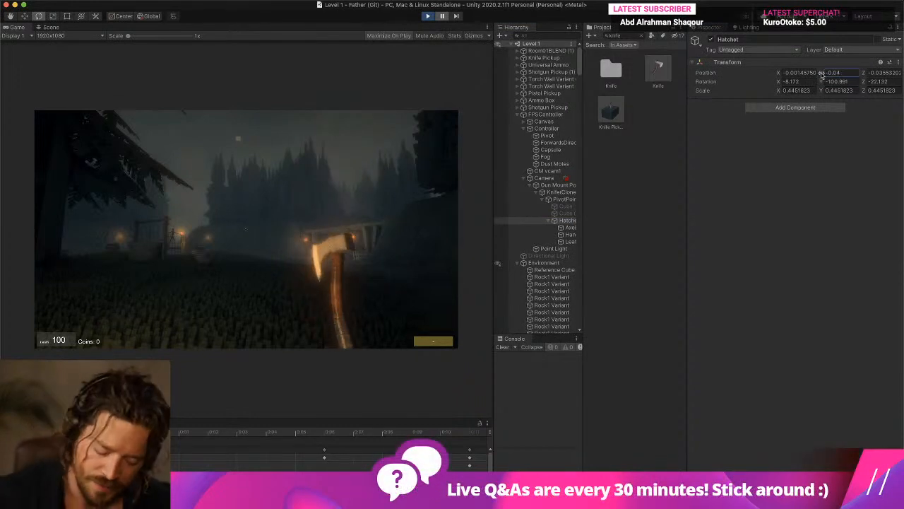
key(super+z)
drag(778, 73, 784, 74)
key(super+z)
Step: Set the running game's Hatchet to position Y 0.09 and Z -0.35, with rotation X -3.3 and Y -84.6
drag(864, 73, 814, 83)
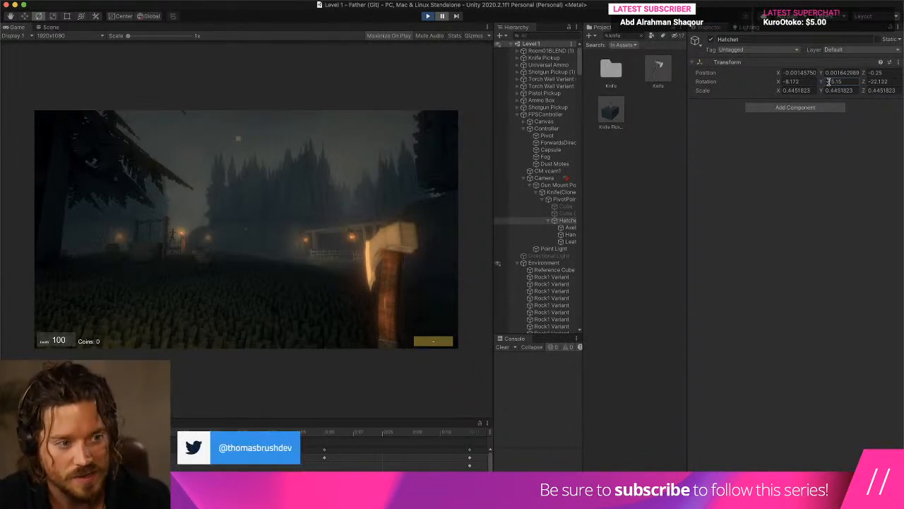
mouse_move(821, 83)
mouse_down()
mouse_move(830, 82)
mouse_move(791, 85)
mouse_up()
drag(865, 74, 818, 76)
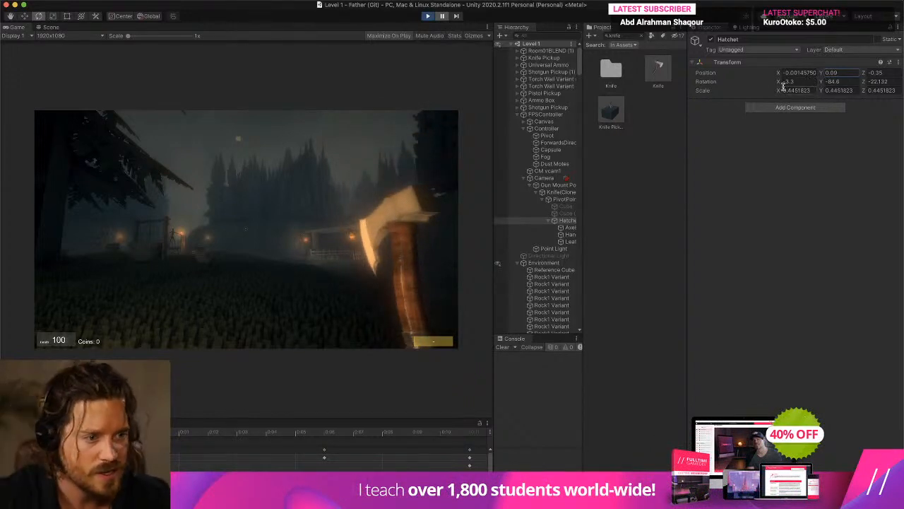
Step: Copy the Hatchet's transform values from the running game, stop playing, and paste them onto the Hatchet in the Knife prefab
right_click(739, 68)
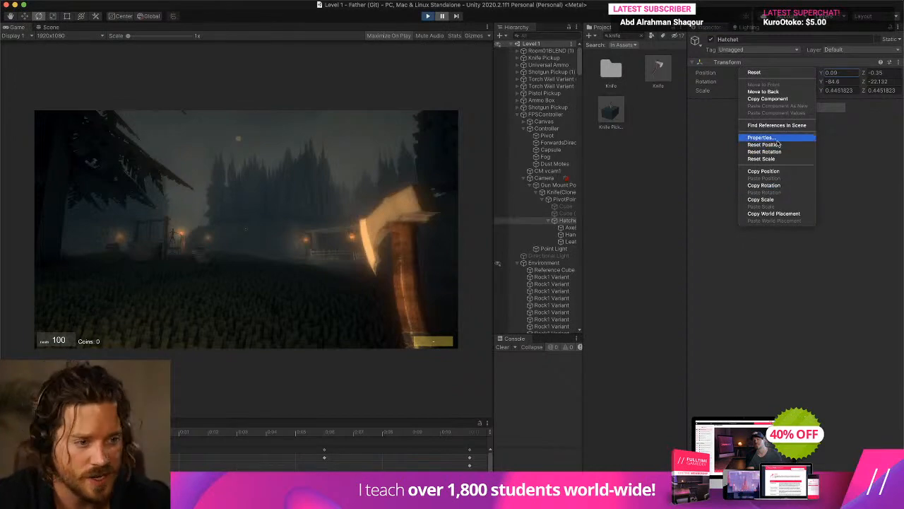
click(776, 98)
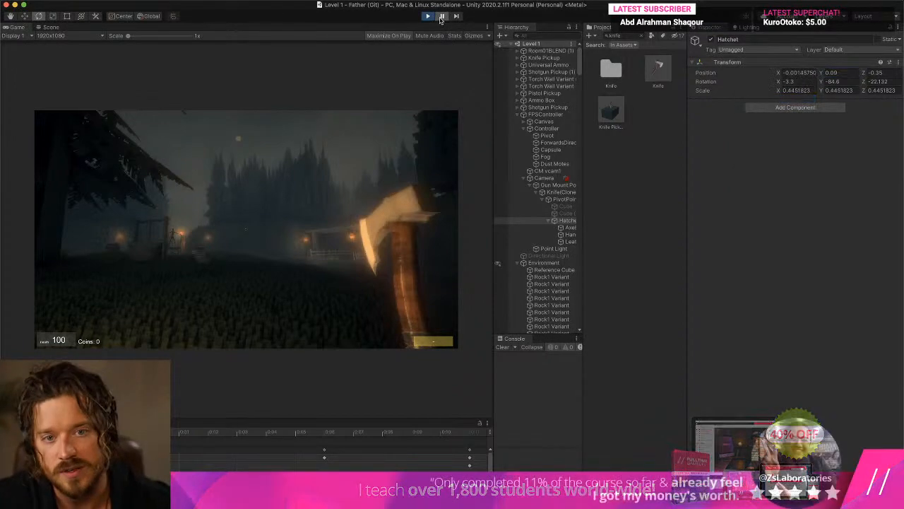
click(429, 15)
double_click(652, 65)
click(549, 64)
click(544, 83)
right_click(760, 70)
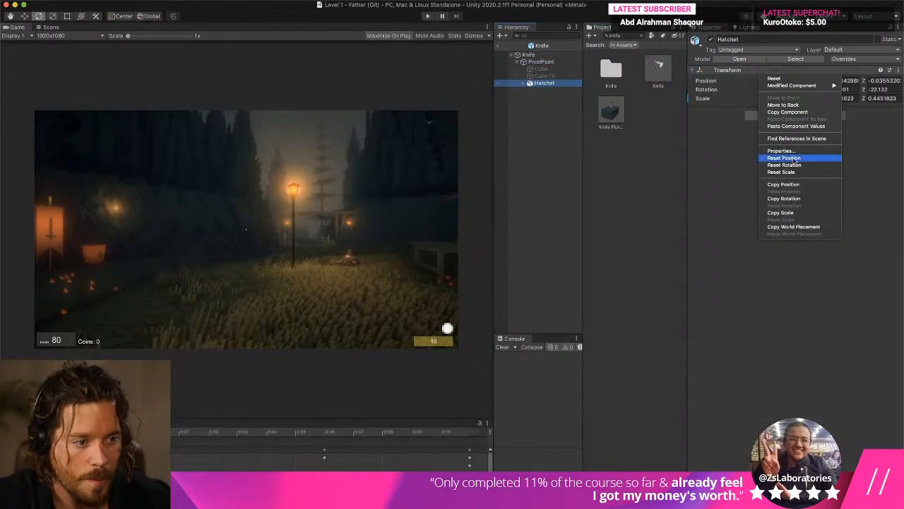
click(796, 126)
Step: Scale the prefab's Hatchet uniformly to about 0.374, raise it slightly, and return to the Level 1 scene
click(50, 27)
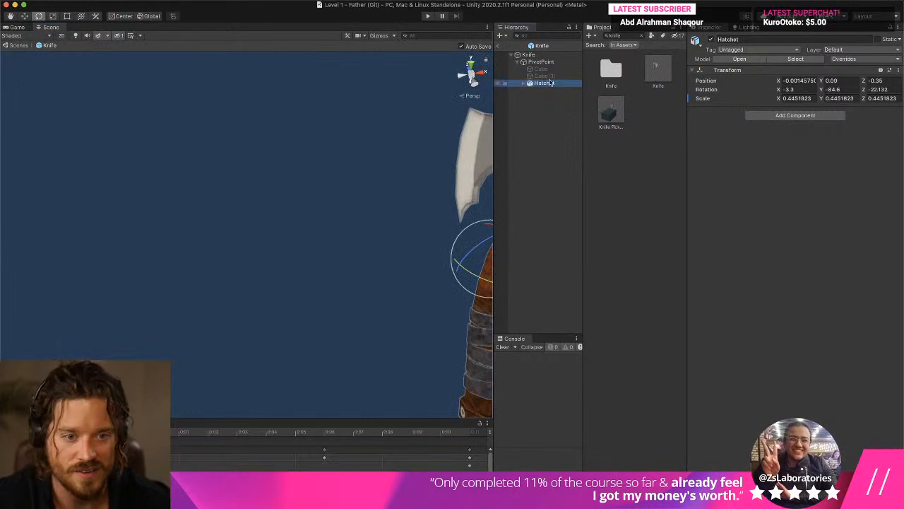
key(f)
key(r)
mouse_move(173, 212)
alt+mouse_down()
mouse_move(293, 198)
mouse_move(220, 222)
mouse_move(212, 194)
mouse_move(177, 158)
alt+mouse_up()
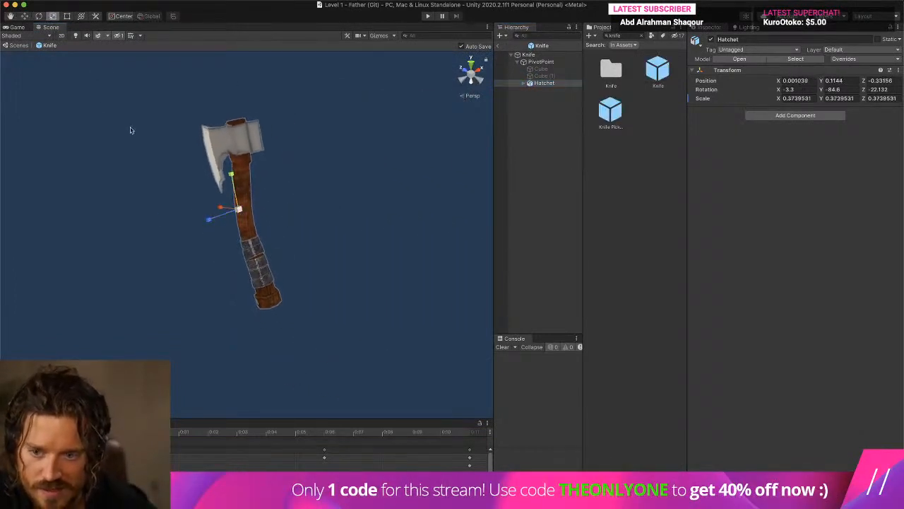
key(w)
drag(238, 185, 237, 173)
click(498, 46)
Step: Playtest Level 1, walking around the grounds to examine the hatchet's size and position in the hand
click(428, 17)
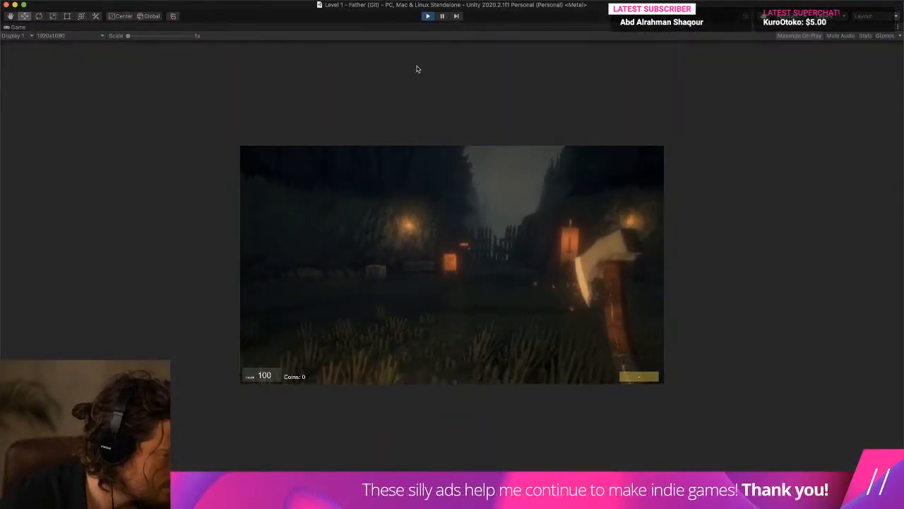
click(541, 98)
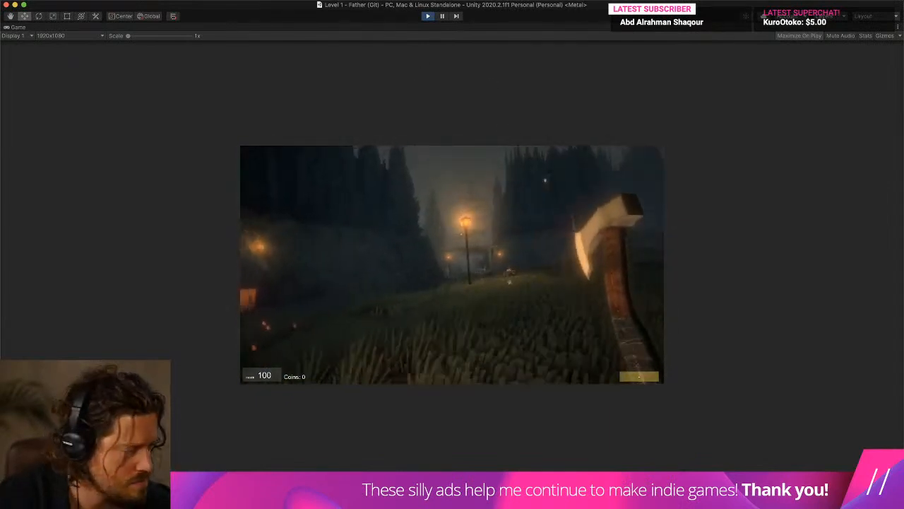
key(s)
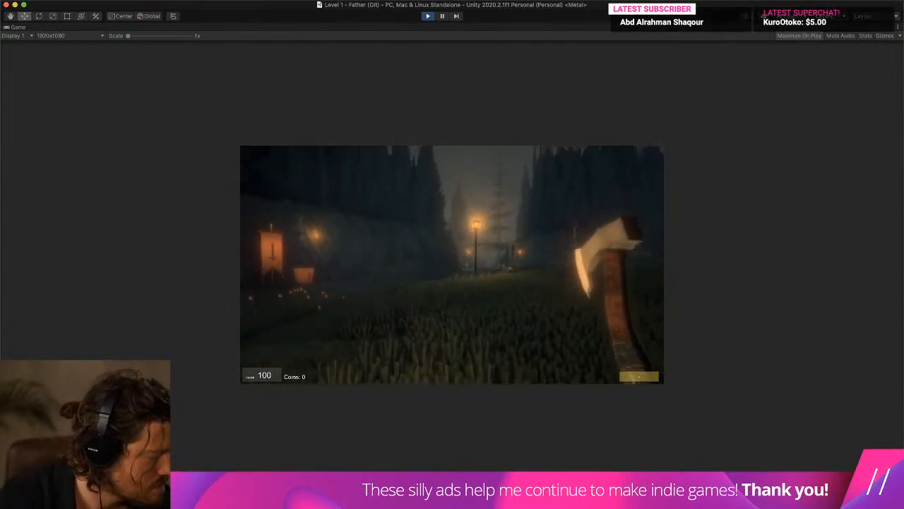
key(w)
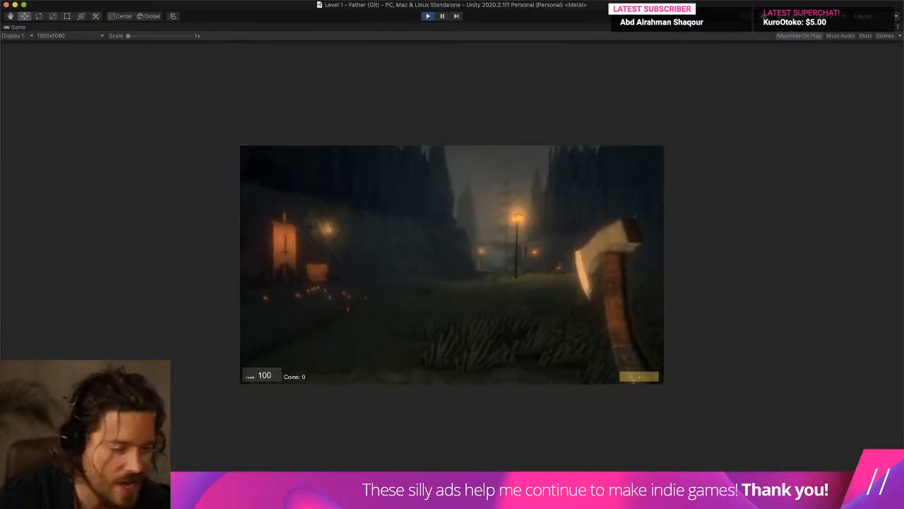
key(w)
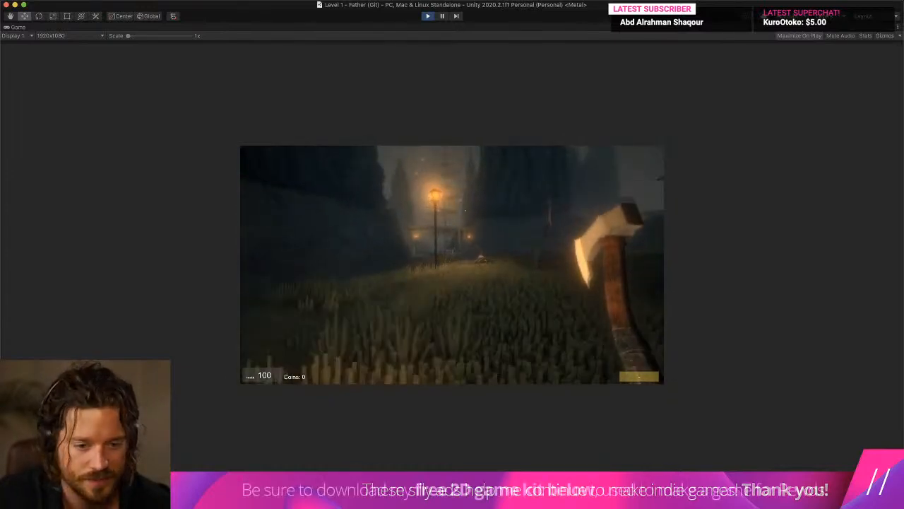
key(s)
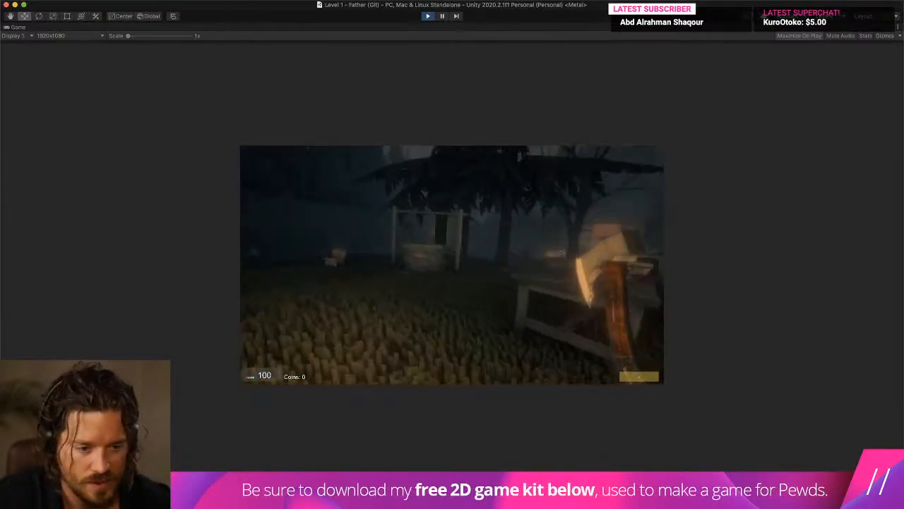
key(w)
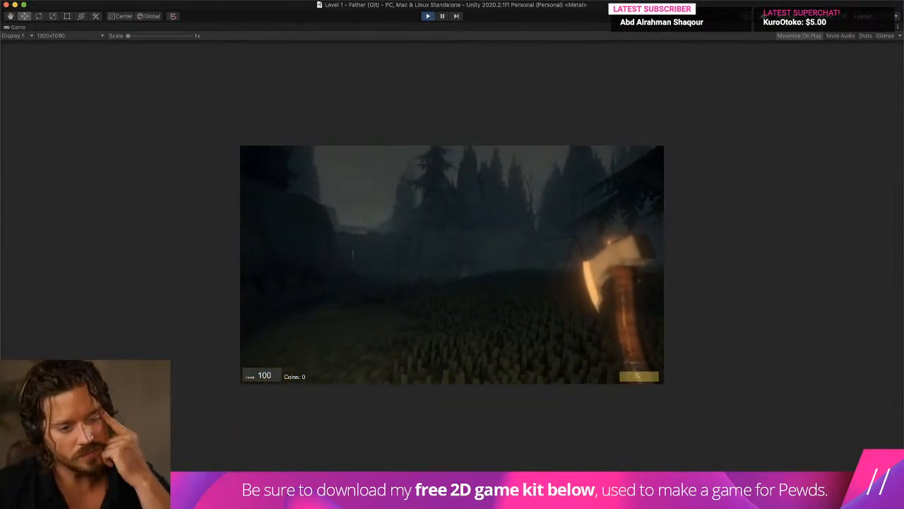
key(super+p)
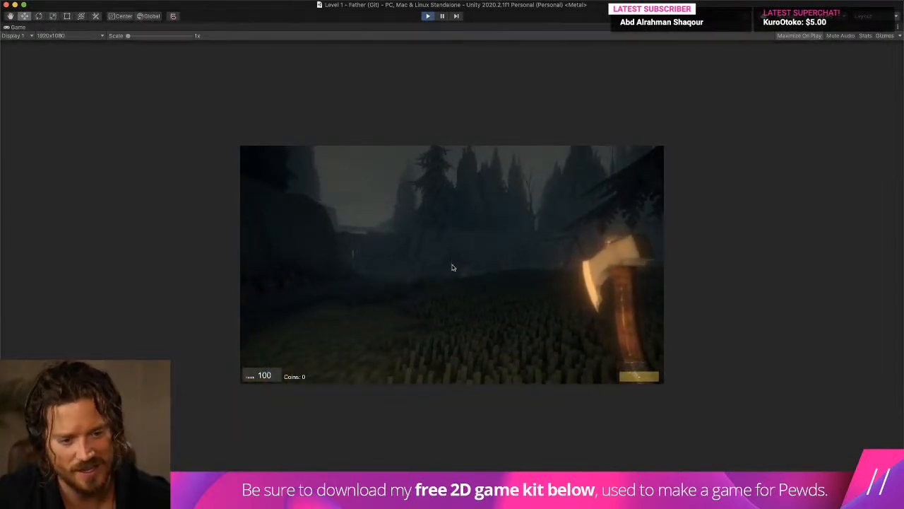
Step: Reopen the Knife prefab and scale the Hatchet's AxeBlade up uniformly to about 1.025
double_click(657, 71)
click(544, 83)
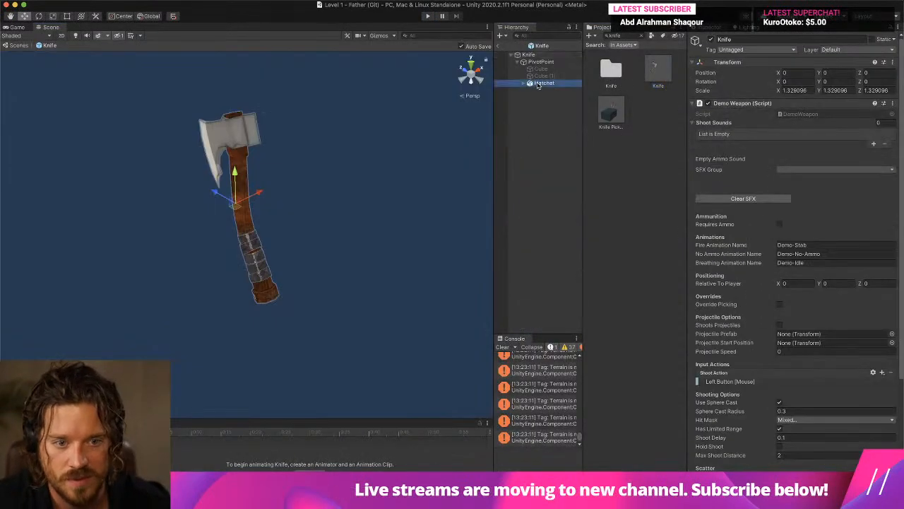
click(525, 83)
click(549, 96)
click(552, 90)
click(52, 16)
mouse_move(230, 149)
mouse_down()
mouse_move(230, 115)
mouse_move(227, 139)
mouse_up()
Step: Reposition the enlarged AxeBlade on the handle at about X 0.029, Y 0.124, Z 0.017
key(w)
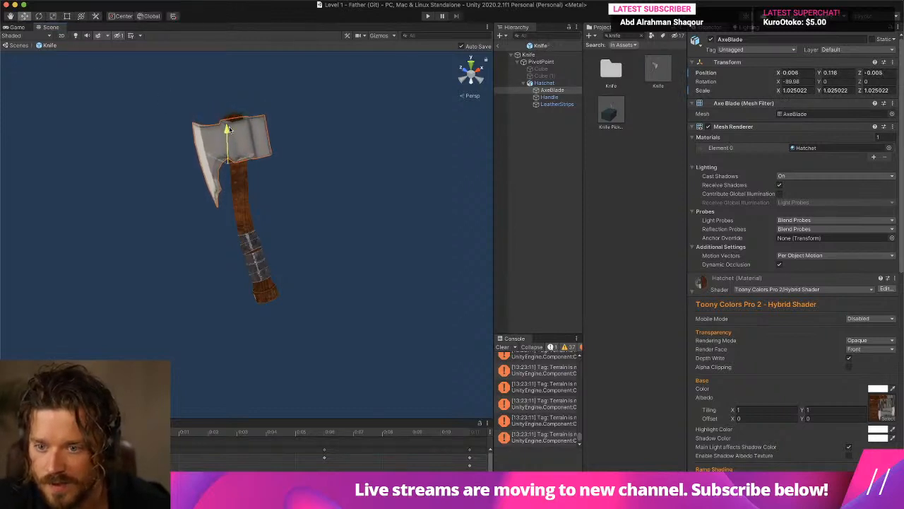
drag(227, 172, 222, 172)
middle_drag(222, 172, 385, 353)
alt+drag(385, 353, 297, 345)
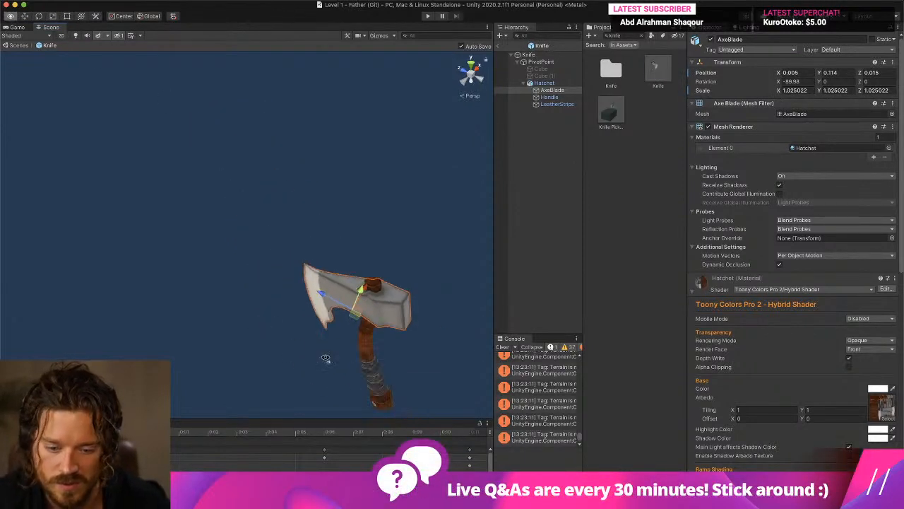
key(f)
drag(213, 229, 209, 229)
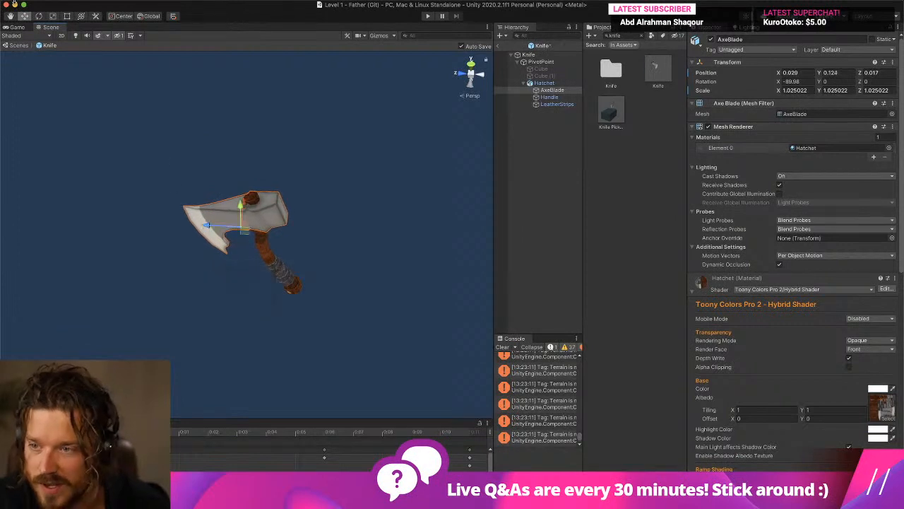
Step: Tilt and shift the AxeBlade on its handle, and place the whole Hatchet at position Y 0.128 and Z -0.253
click(39, 16)
drag(262, 212, 271, 232)
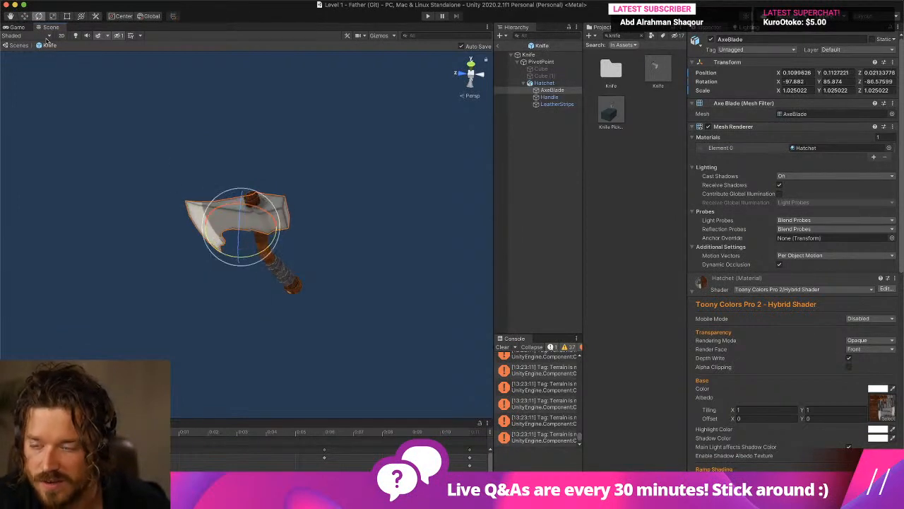
click(24, 16)
mouse_move(206, 226)
mouse_down()
mouse_move(209, 244)
mouse_move(201, 244)
mouse_up()
click(544, 82)
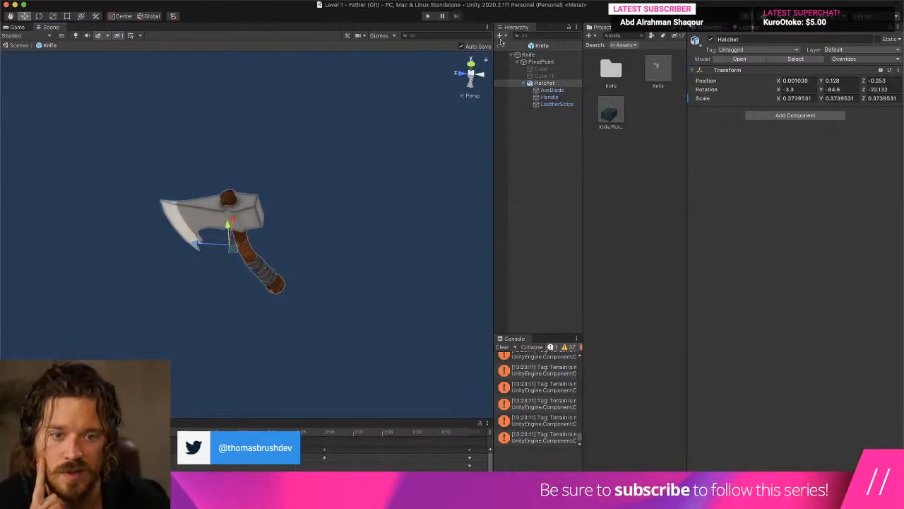
Step: Playtest Level 1 to examine the reshaped hatchet in the player's hand, and stop the game
click(427, 15)
click(396, 217)
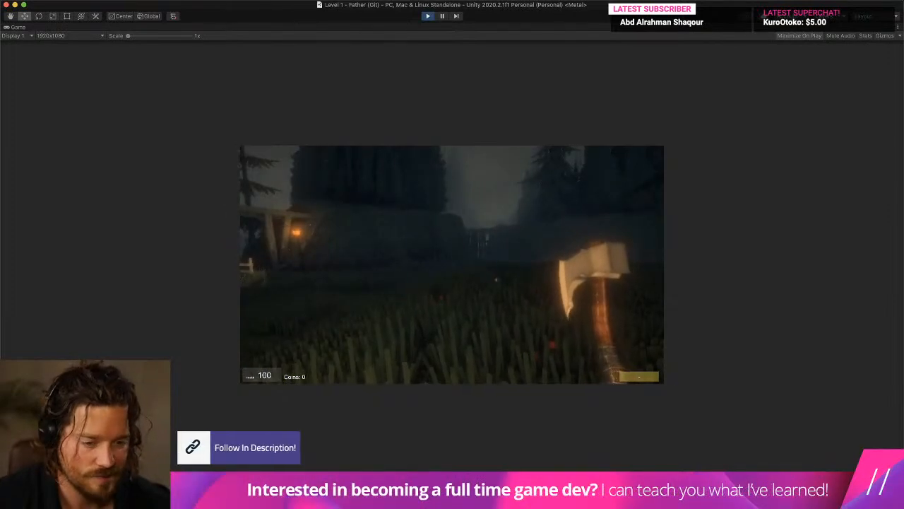
key(super+p)
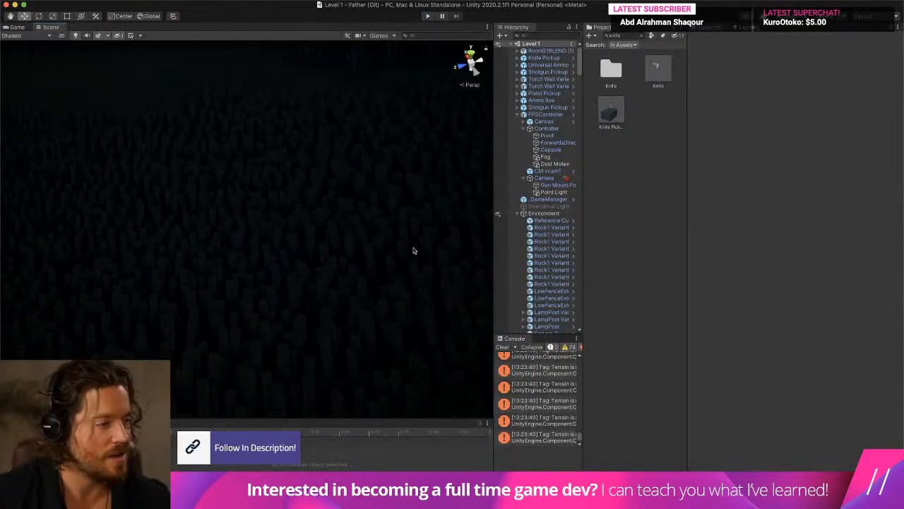
key(super+Tab)
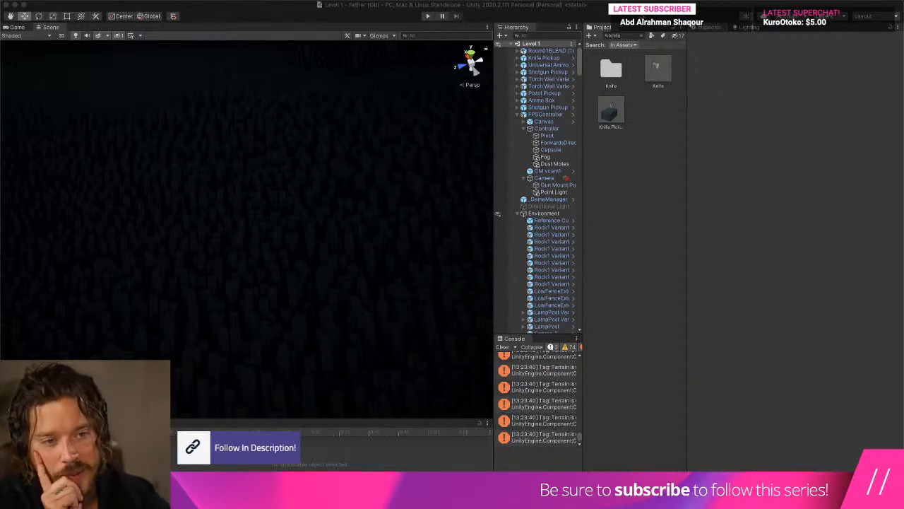
Step: Clear the knife search filter from the project assets and look through the full folder tree
click(641, 36)
click(641, 35)
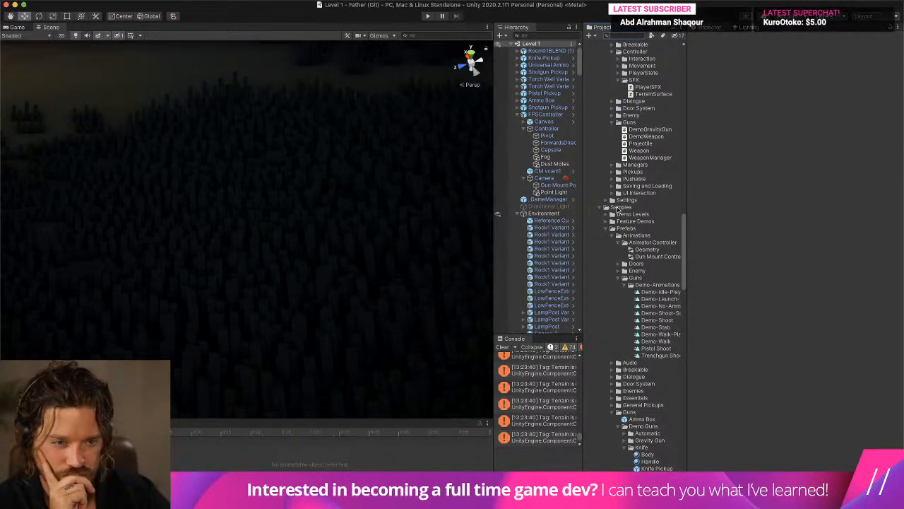
scroll(638, 172, up, 2)
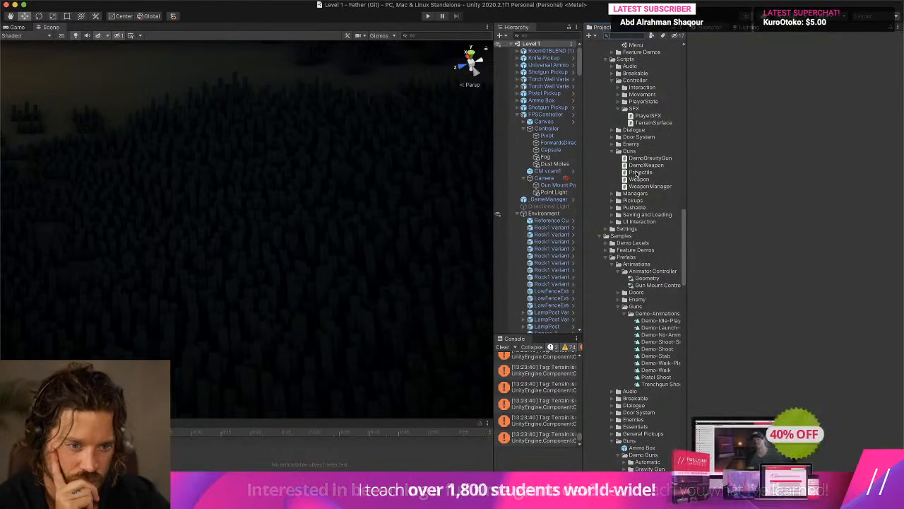
scroll(636, 173, down, 20)
scroll(634, 173, up, 12)
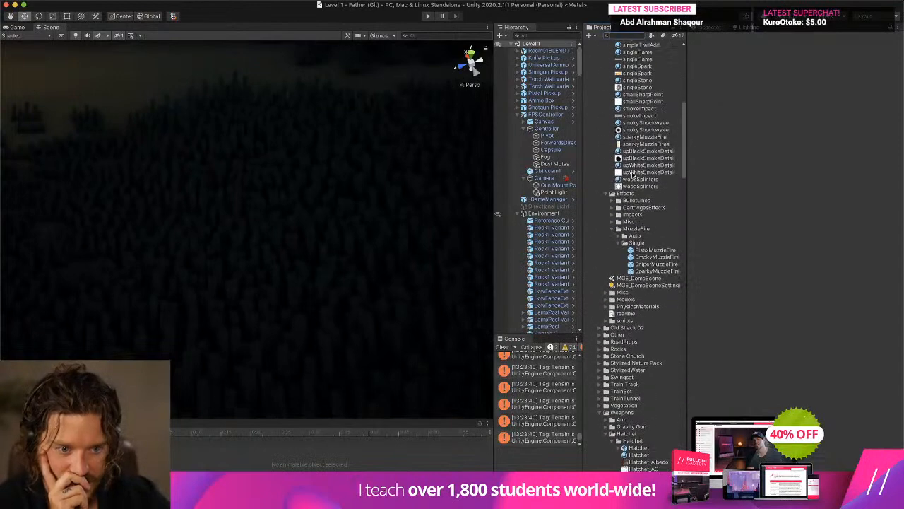
Step: Collapse the MuzzleFire, Classic-FPS-Pack, Prefabs and ModernGunEffects asset folders, and expand the Weapons folder
click(612, 231)
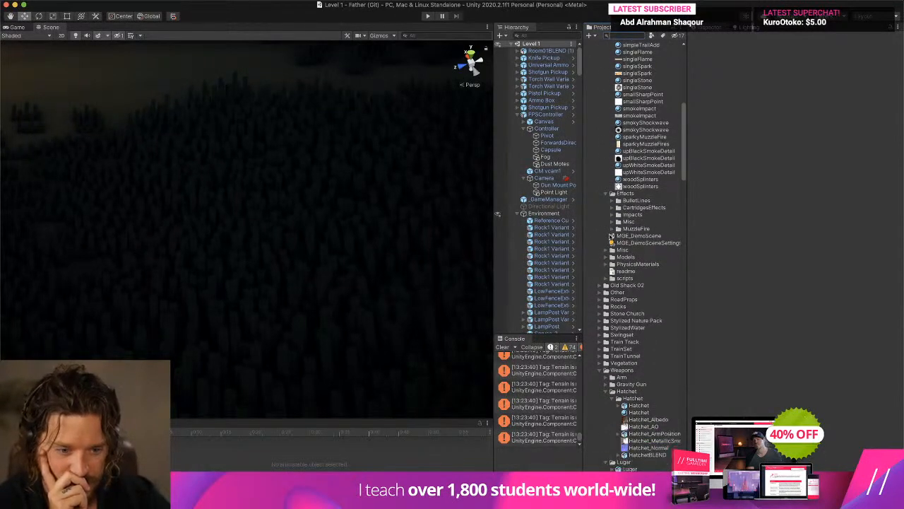
click(601, 370)
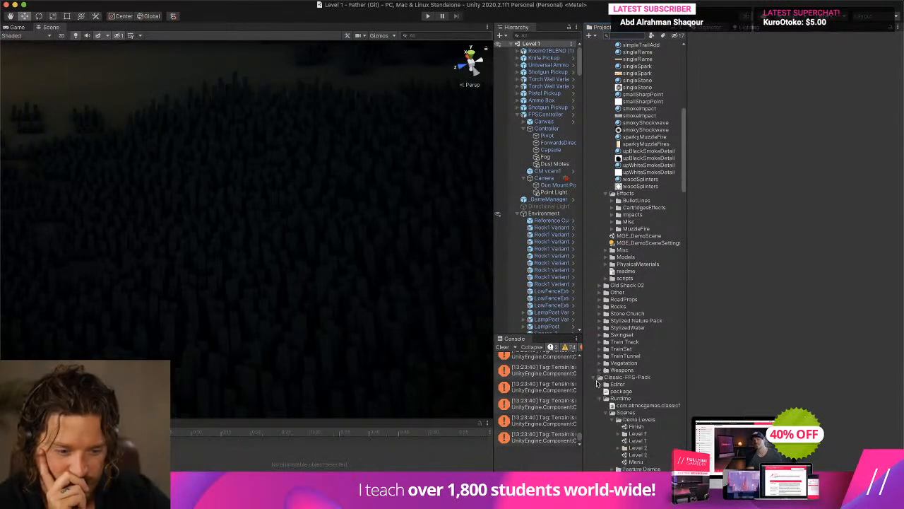
click(599, 378)
click(600, 405)
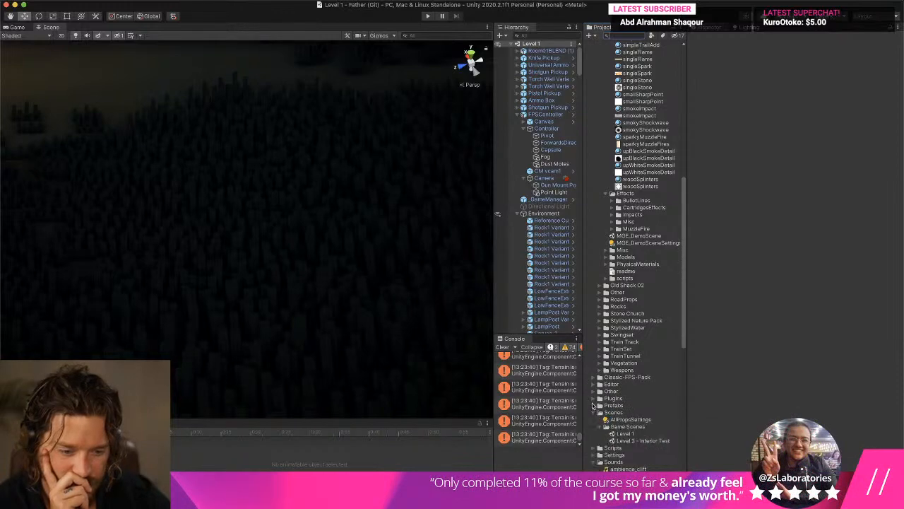
scroll(596, 407, up, 10)
click(602, 187)
click(600, 187)
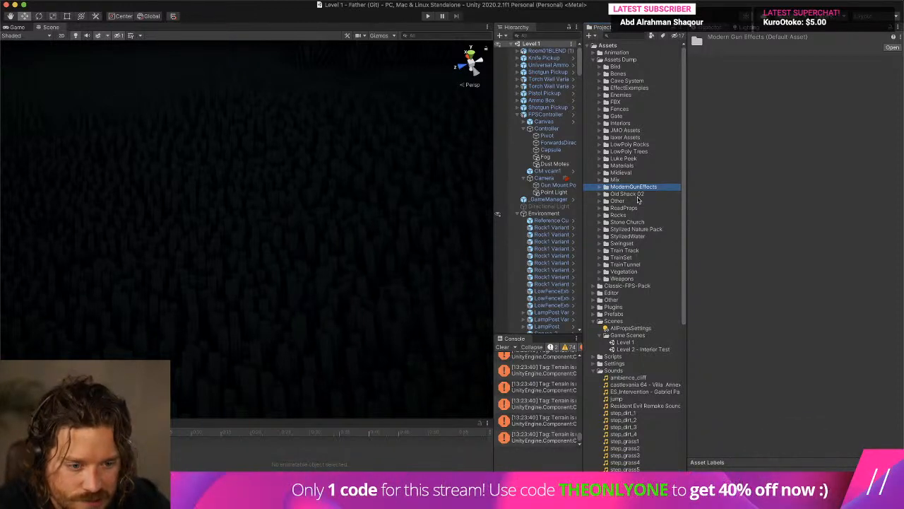
double_click(634, 280)
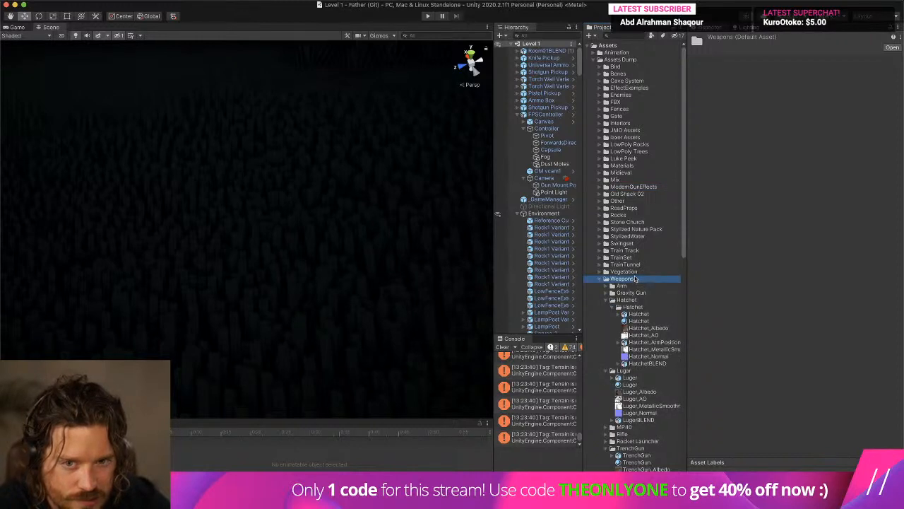
Step: Collapse the Hatchet and Lugar asset folders, along with the Weapons folder that contains them
scroll(636, 279, down, 3)
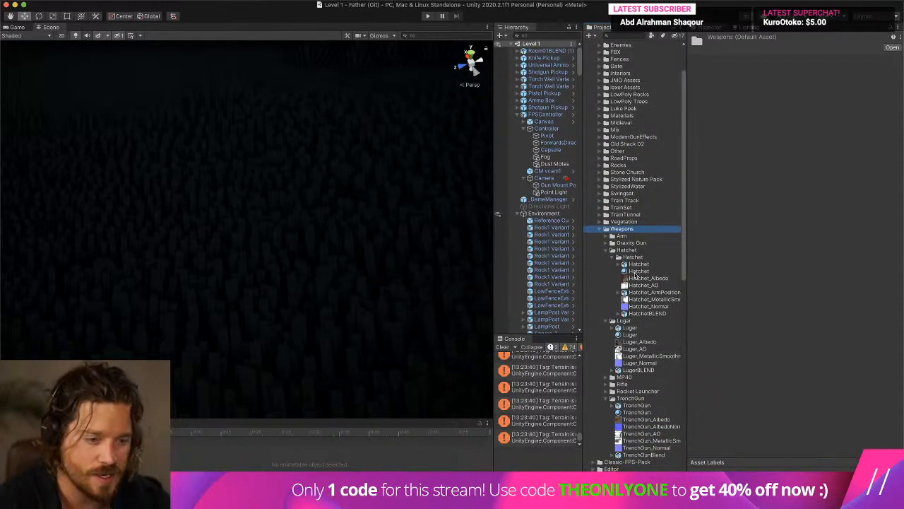
click(626, 250)
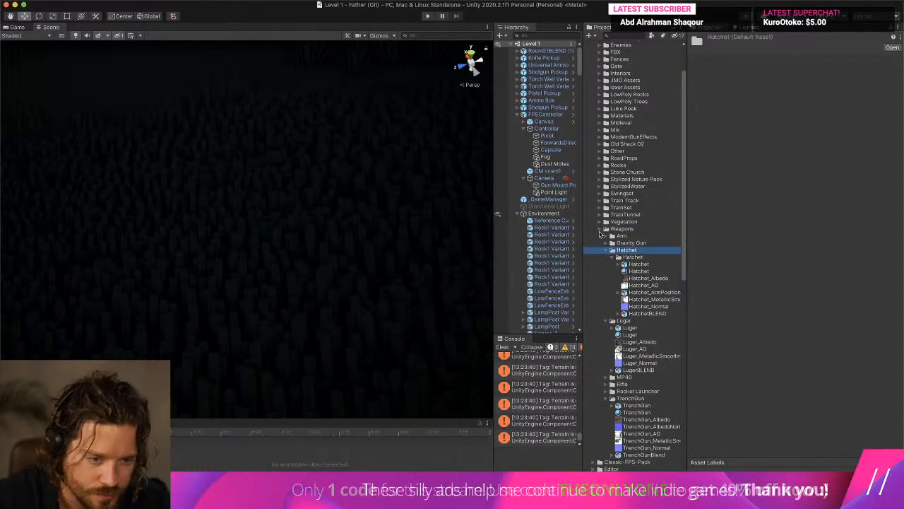
click(606, 251)
click(607, 258)
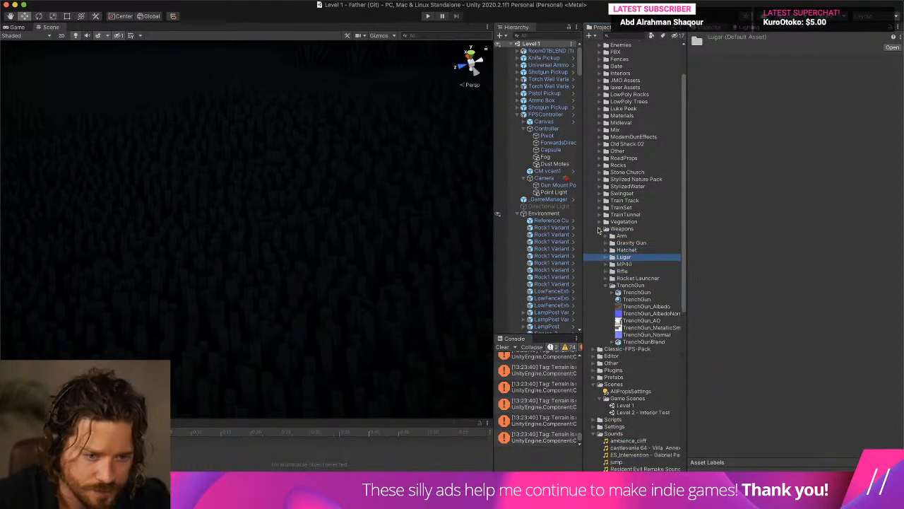
click(599, 228)
Step: Rename the Father Axe Sounds folder inside the Sounds Weapons folder to Axe Sounds
scroll(598, 229, down, 5)
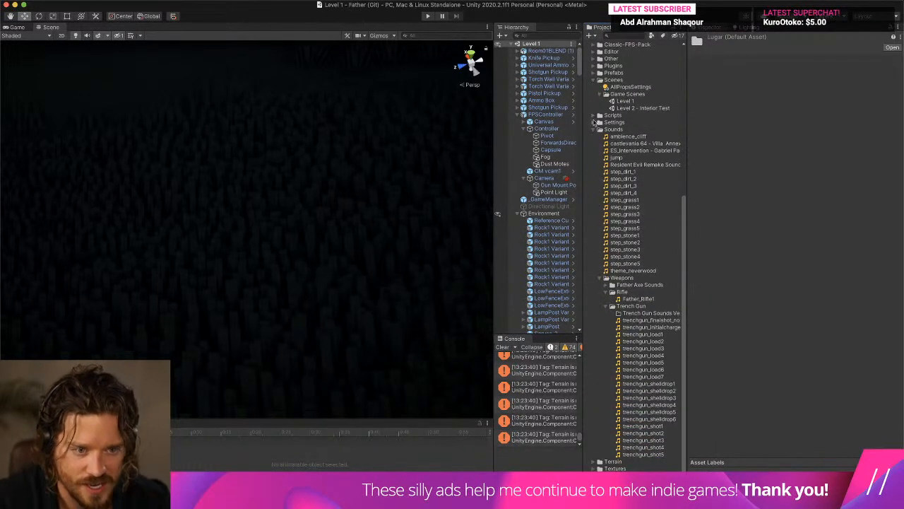
double_click(639, 285)
right_click(641, 288)
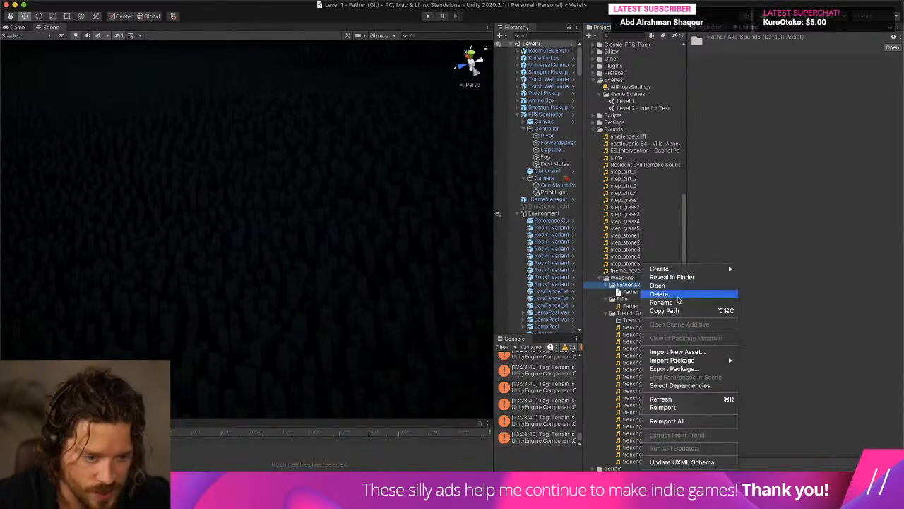
click(689, 301)
text(Axe Sounds)
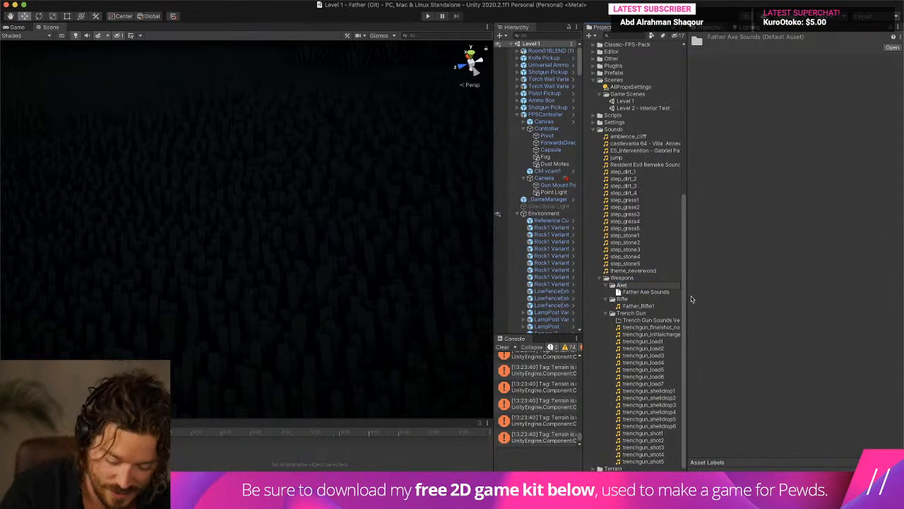
key(Return)
Step: Extract the Father Axe Sounds archive within the Axe Sounds folder and expand the extracted folder
double_click(644, 291)
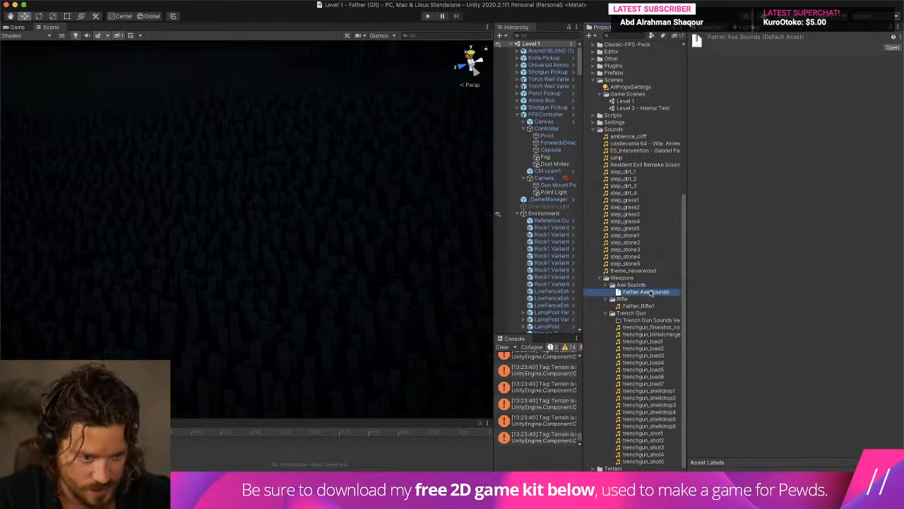
click(462, 152)
click(656, 337)
click(613, 293)
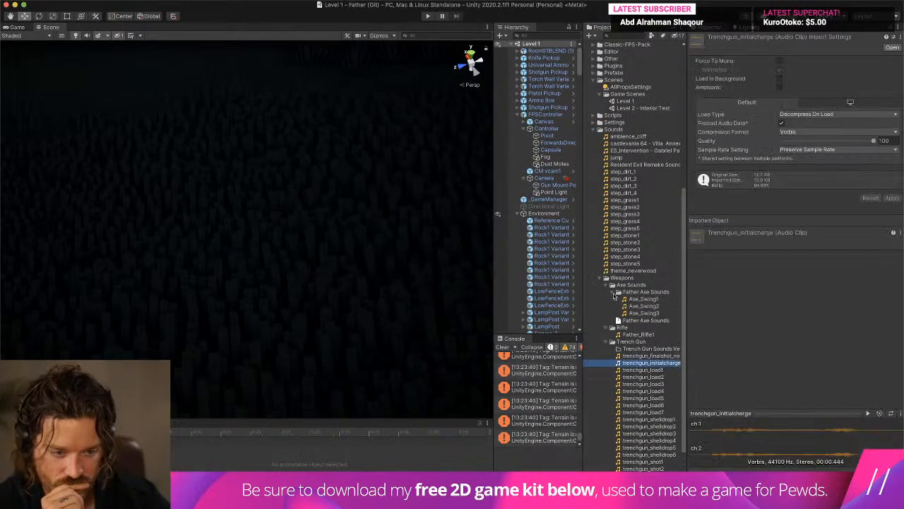
Step: Delete the leftover Father Axe Sounds archive from the project and clear the console messages
right_click(645, 326)
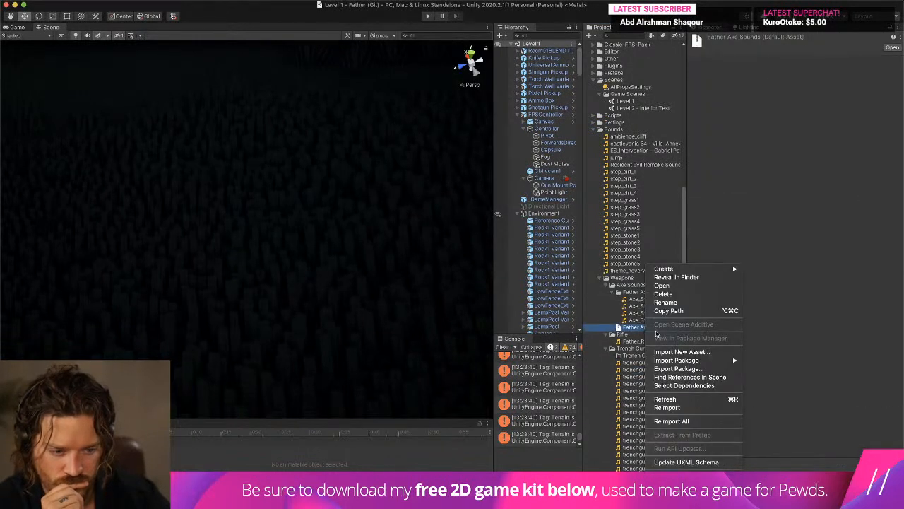
click(664, 294)
click(526, 170)
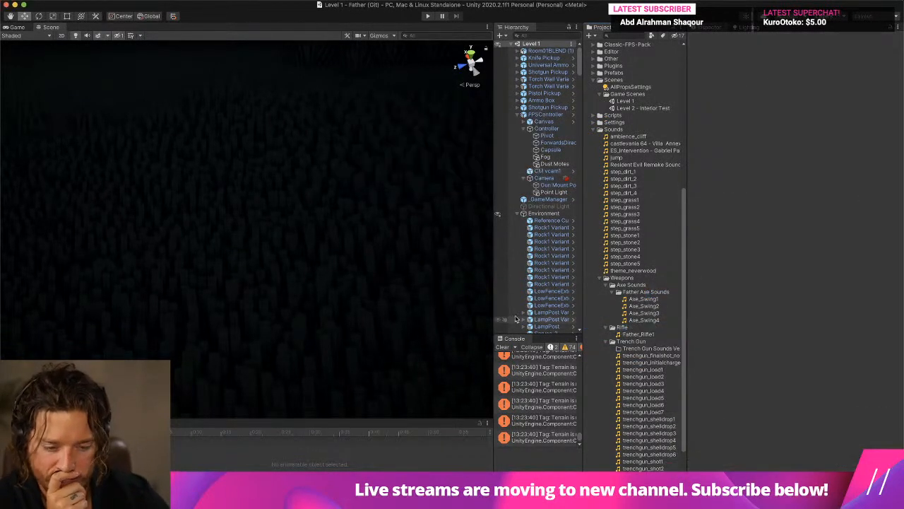
click(503, 348)
Step: Preview the audio clips Axe_Swing1 through Axe_Swing4, and return to Axe_Swing1 to listen to it again
click(644, 320)
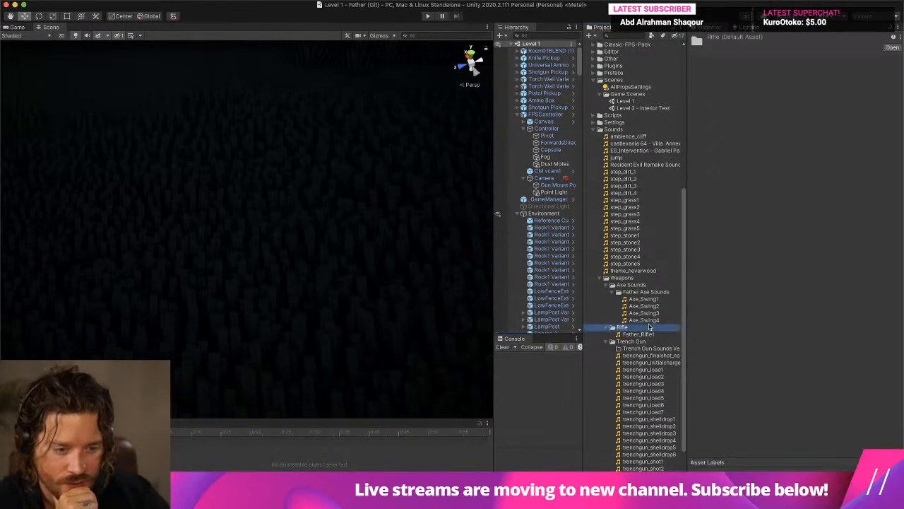
click(470, 470)
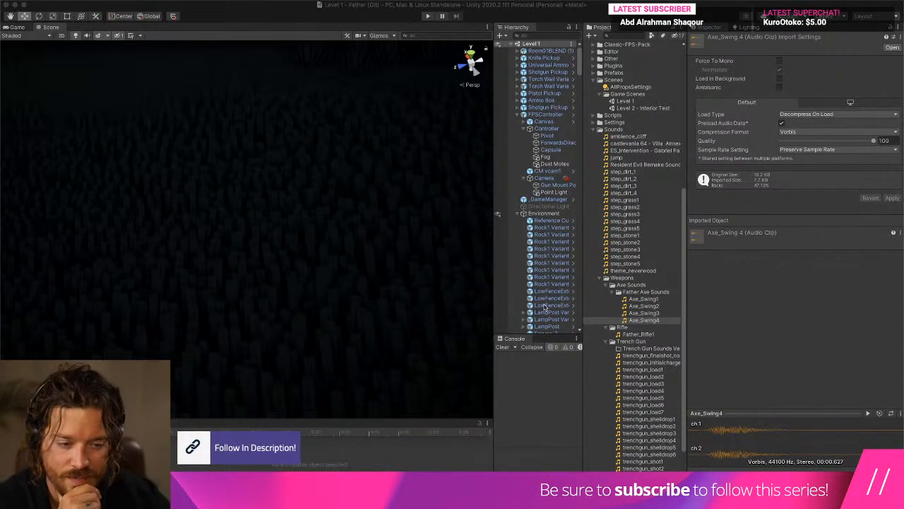
click(666, 300)
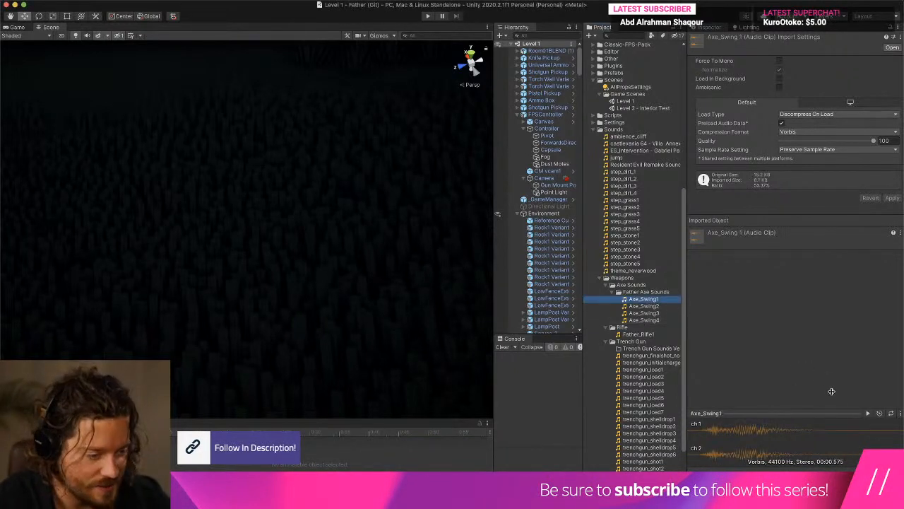
click(868, 414)
click(670, 307)
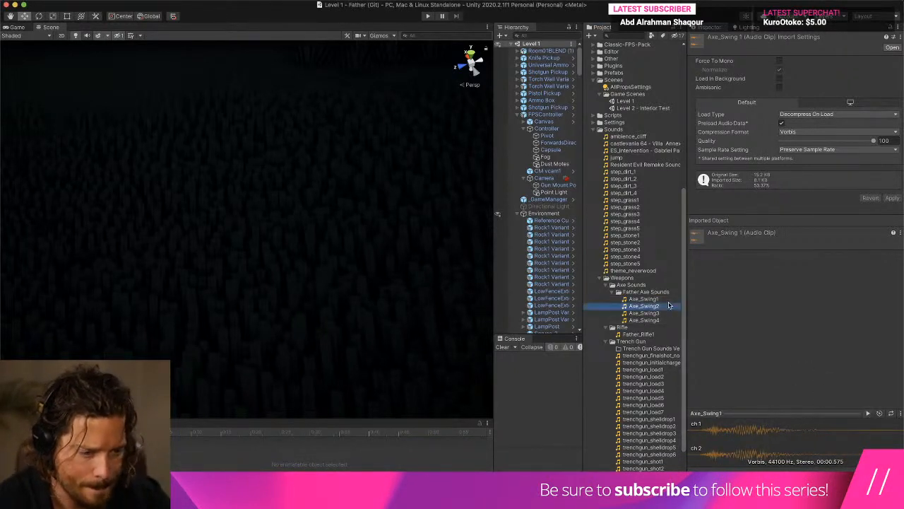
click(868, 414)
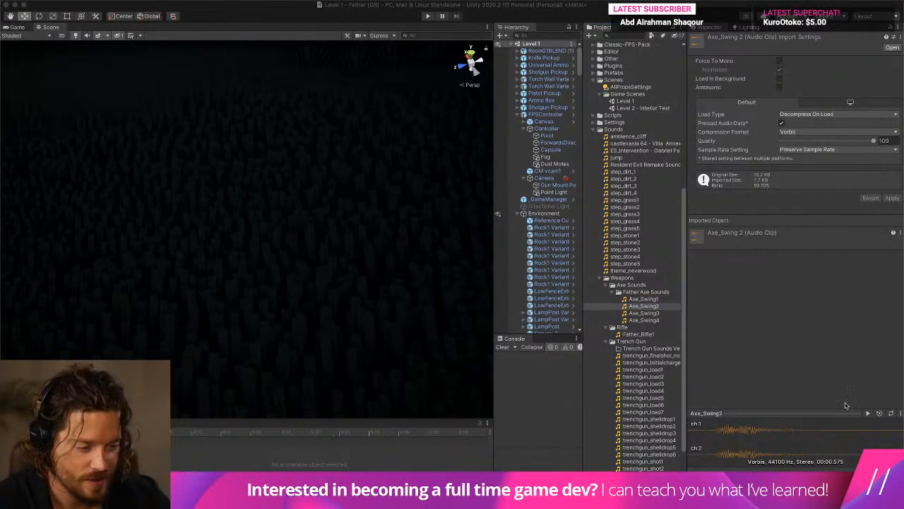
click(625, 313)
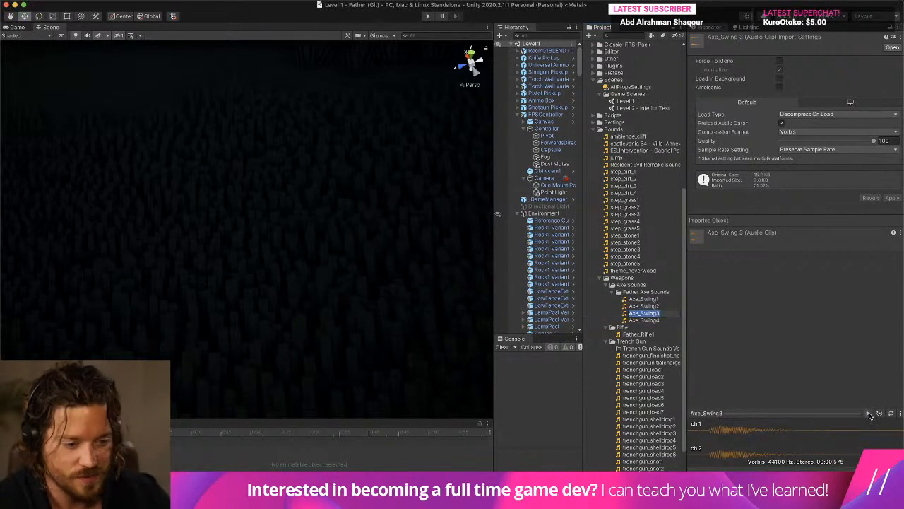
key(Down)
click(866, 414)
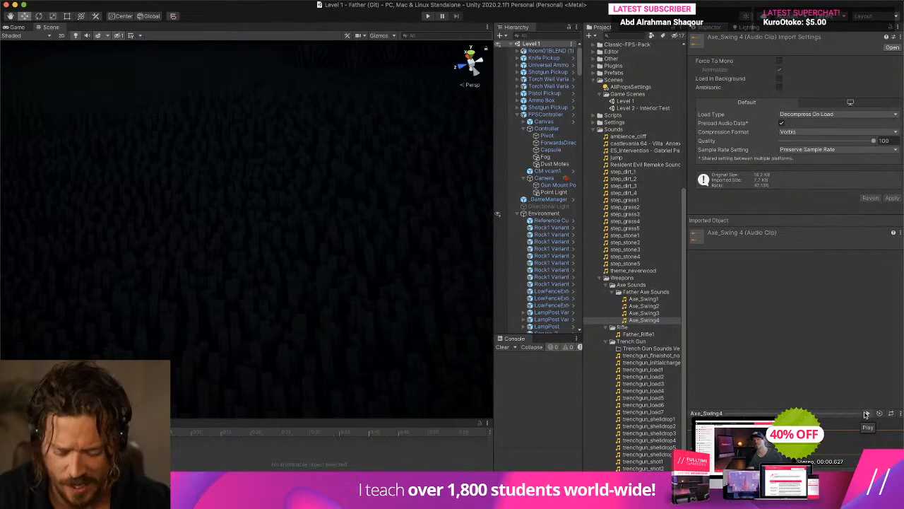
key(super+Tab)
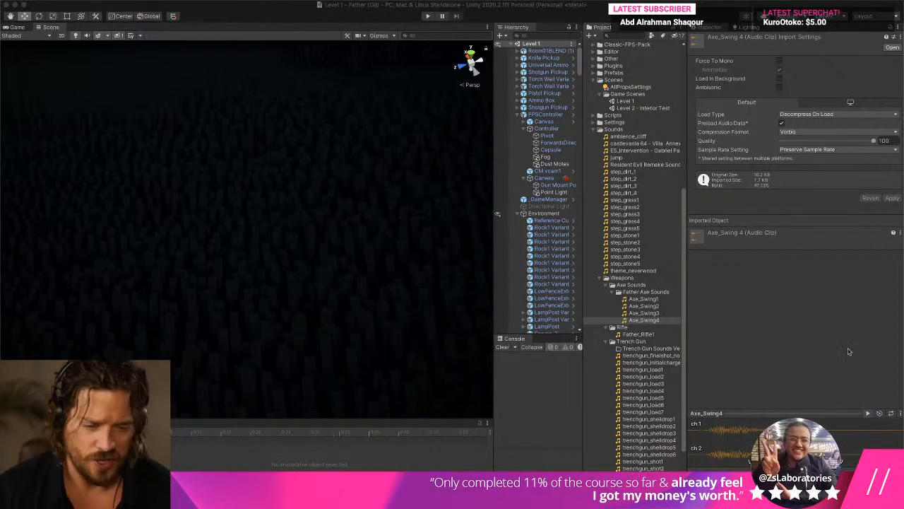
click(636, 300)
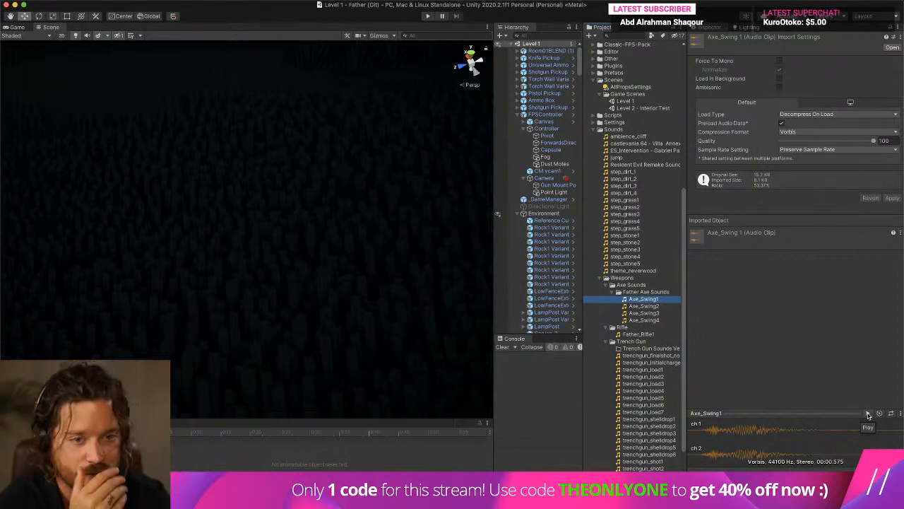
Step: Clear the console, collapse the Sounds and Assets Dump folders, and expand the Classic-FPS-Pack folder with its subfolders
click(502, 347)
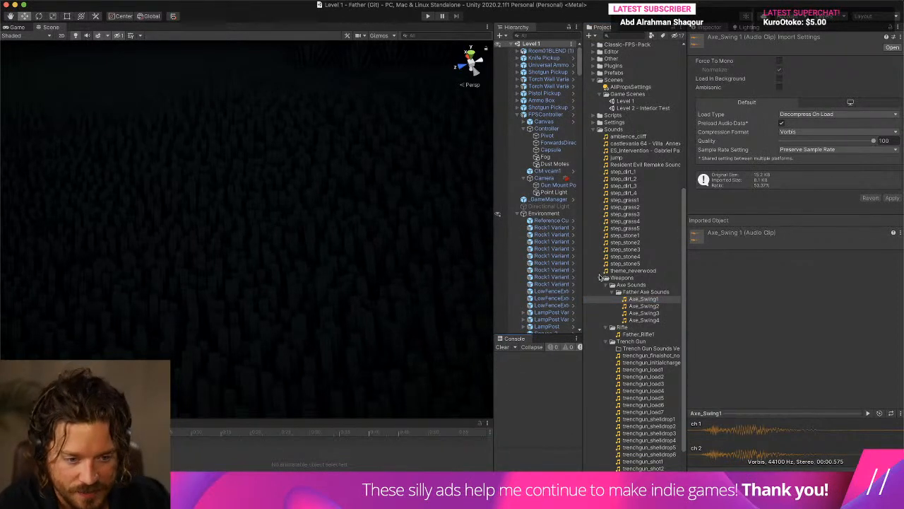
click(599, 279)
click(599, 306)
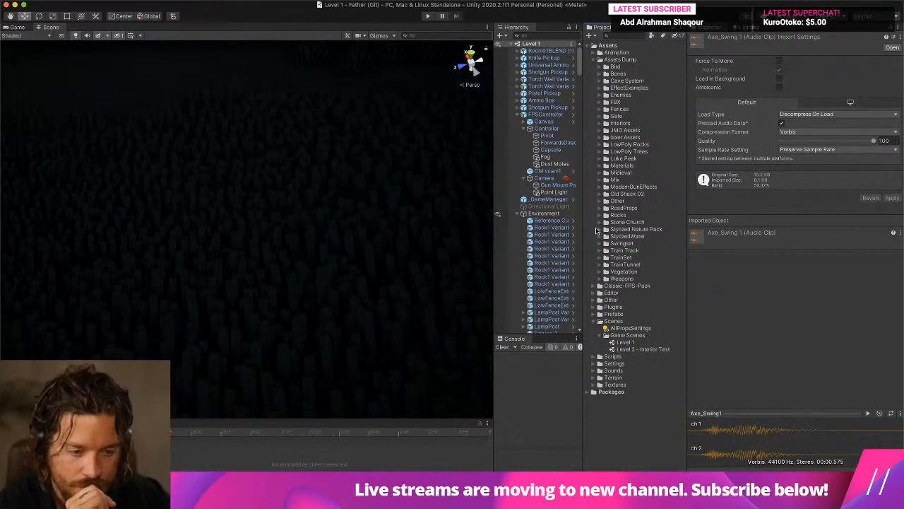
alt+click(600, 285)
click(597, 60)
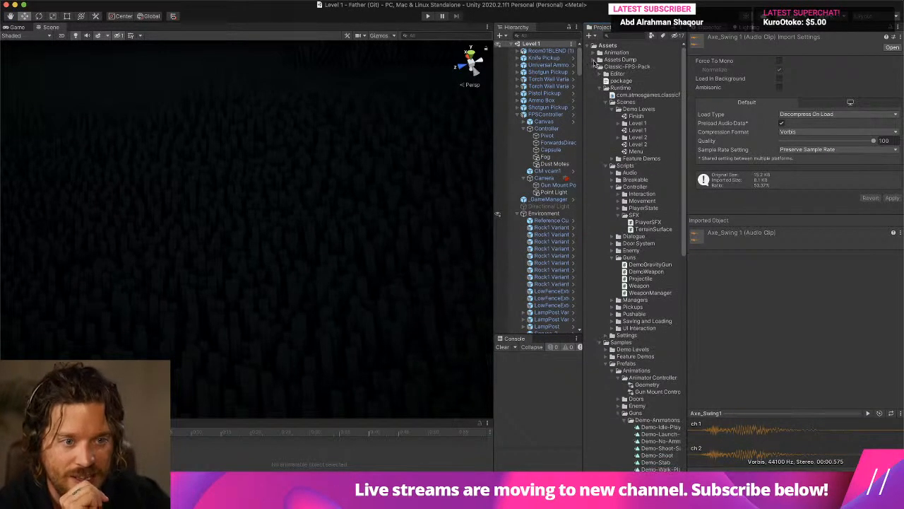
Step: In Classic-FPS-Pack, collapse the Runtime Scenes and Scripts folders and the Animations folder under Samples Prefabs, keeping Prefabs expanded
click(606, 103)
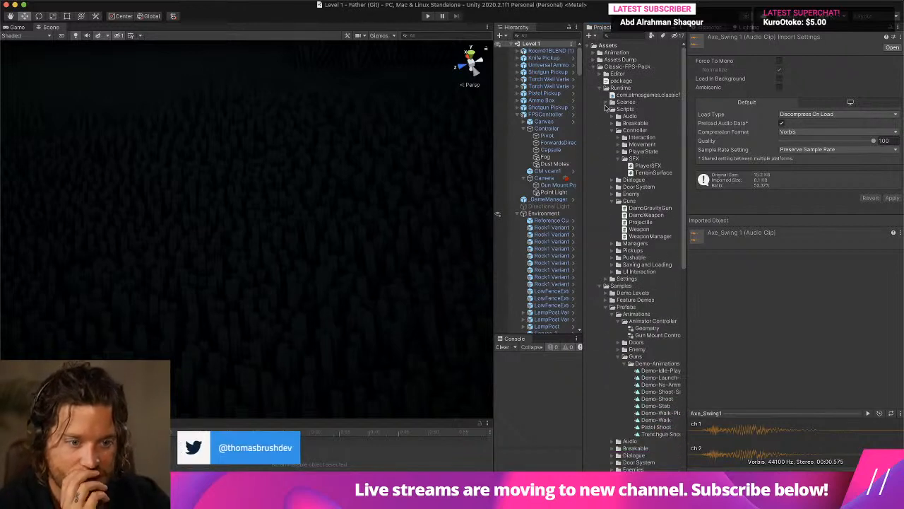
click(606, 109)
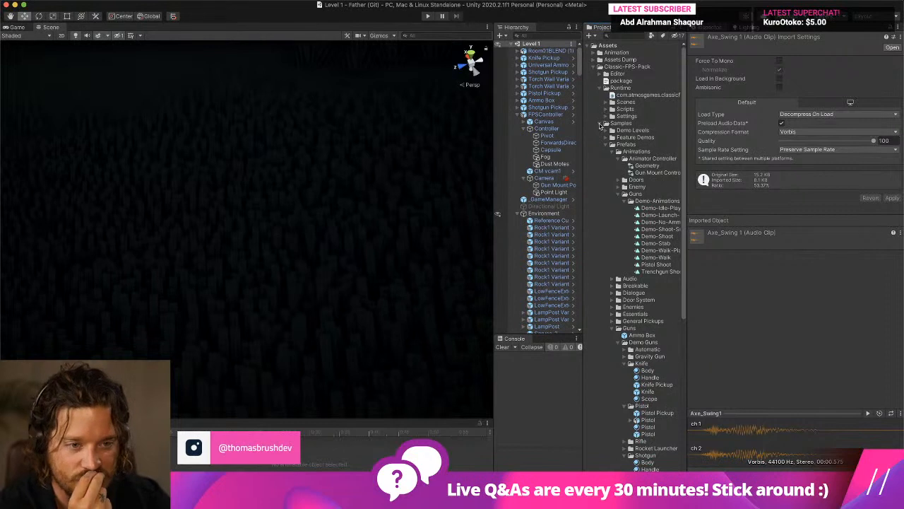
click(607, 145)
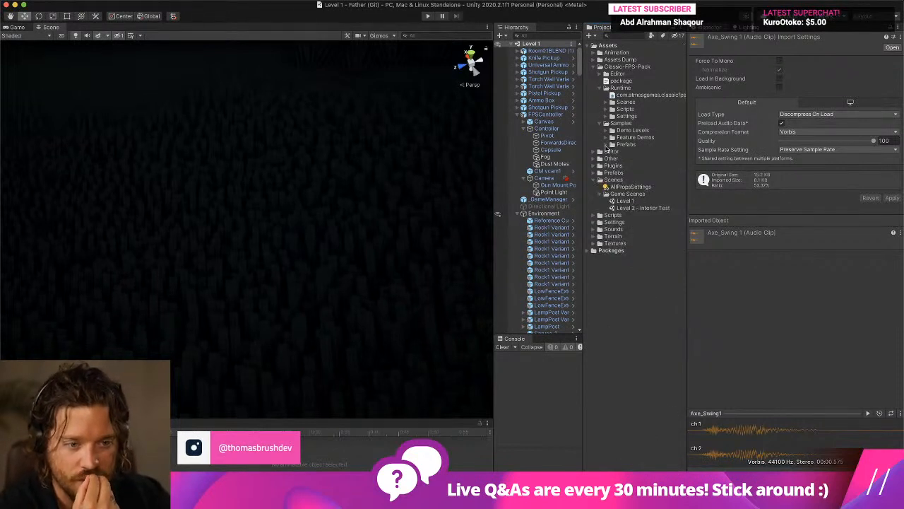
alt+click(606, 145)
click(618, 195)
click(613, 152)
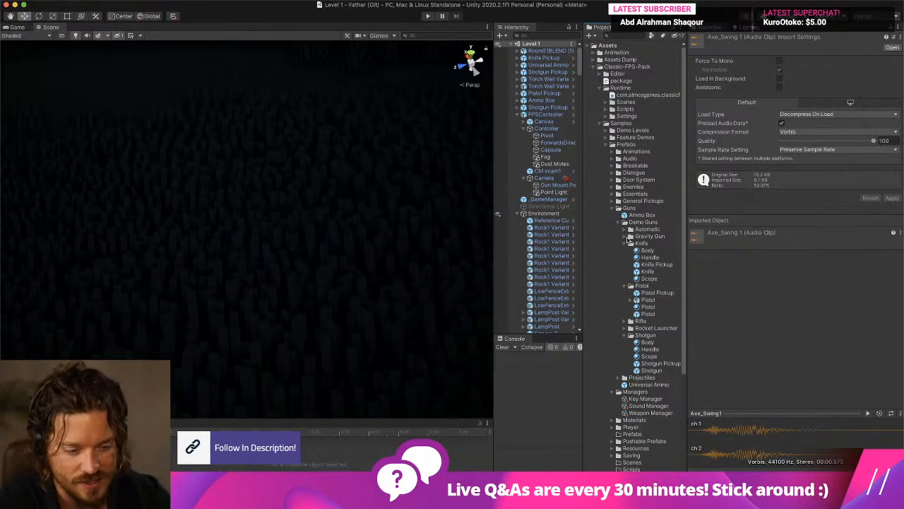
Step: Open the Sound Manager asset, expand its Sound Groups, and collapse the Dirt ground sounds, the Player, Enemy and Gun Generic clips, and the Trench Gun group
click(639, 406)
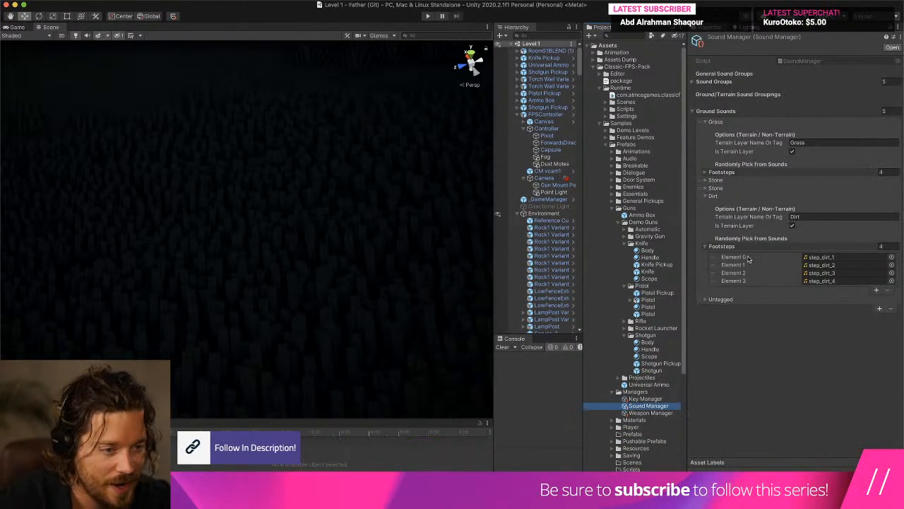
click(713, 197)
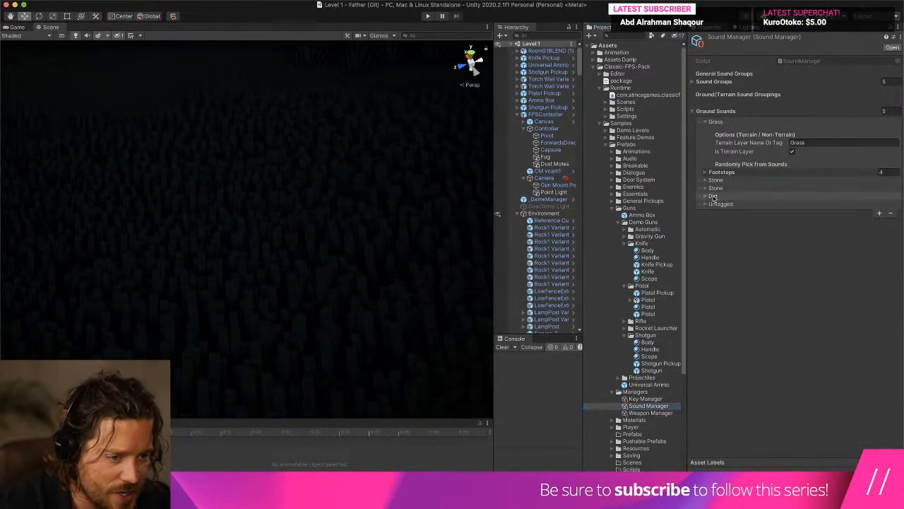
click(710, 82)
click(715, 109)
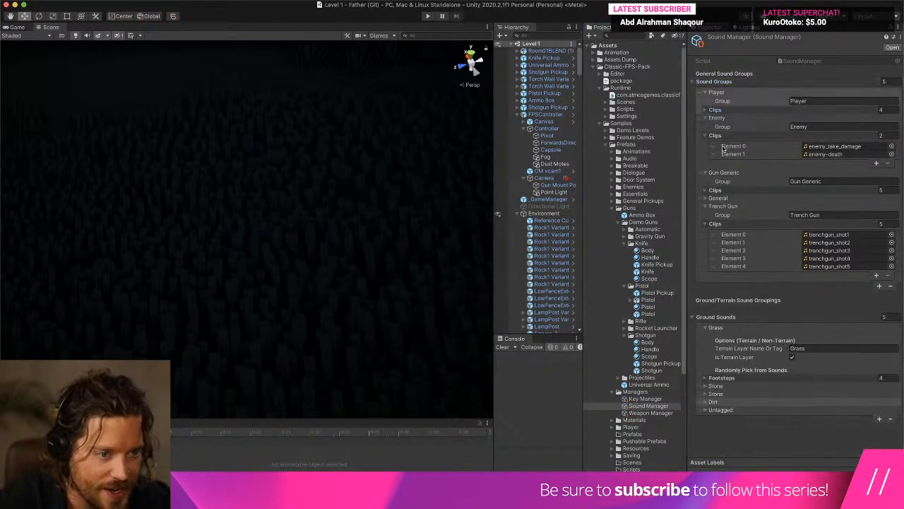
click(717, 135)
click(719, 162)
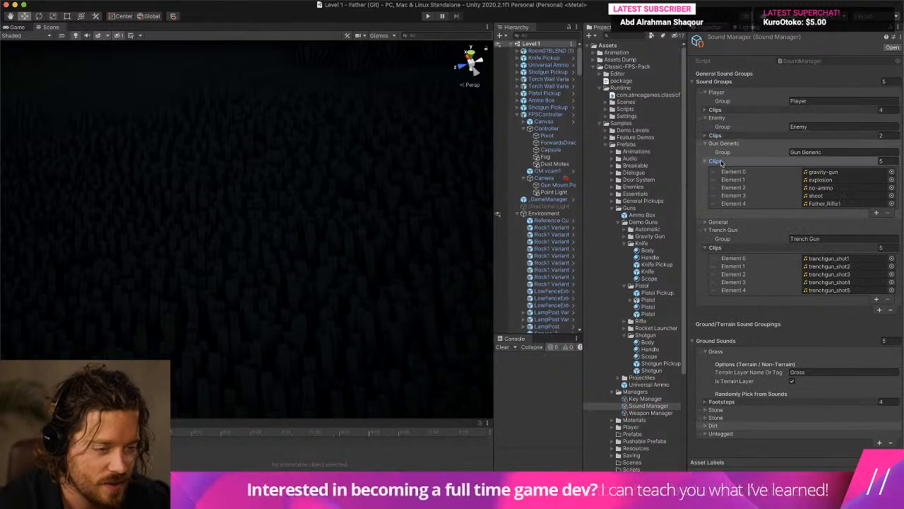
click(720, 161)
click(724, 192)
click(706, 177)
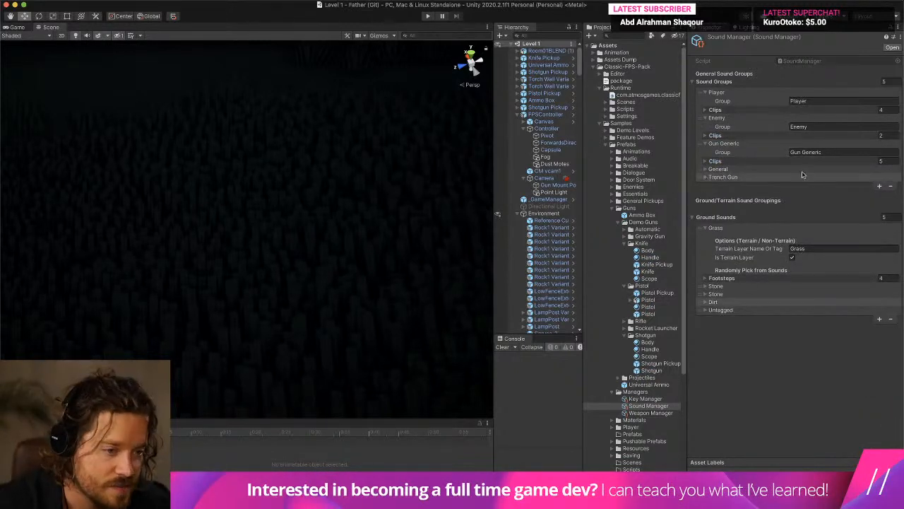
Step: Add a new sound group named Axe to the Sound Manager and expand its clips list
click(880, 186)
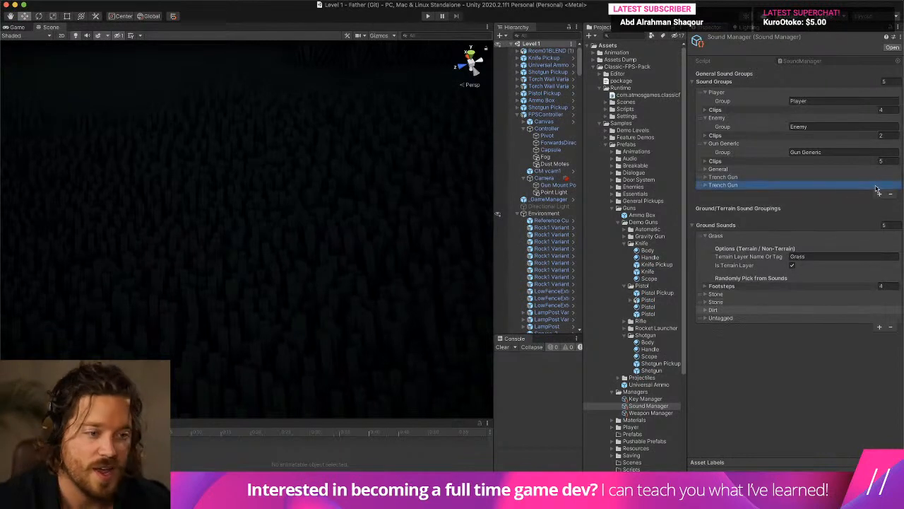
click(706, 186)
click(836, 195)
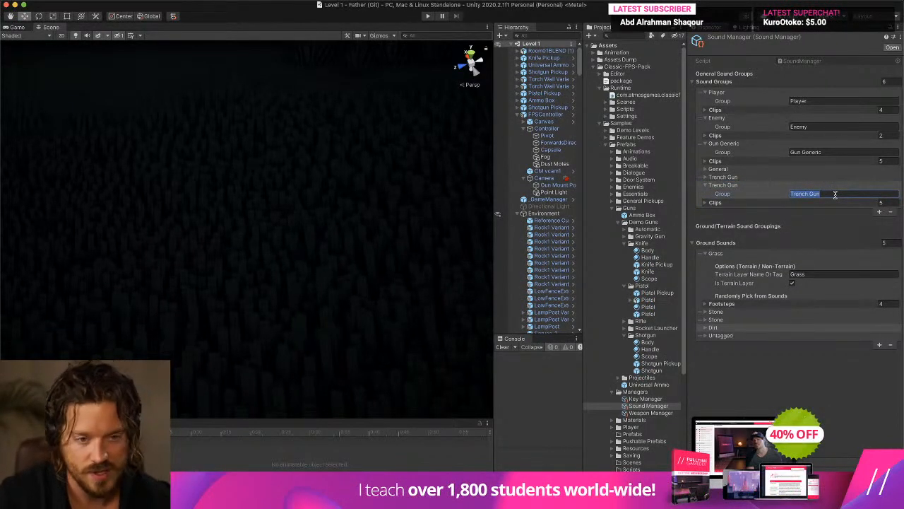
text(Axe)
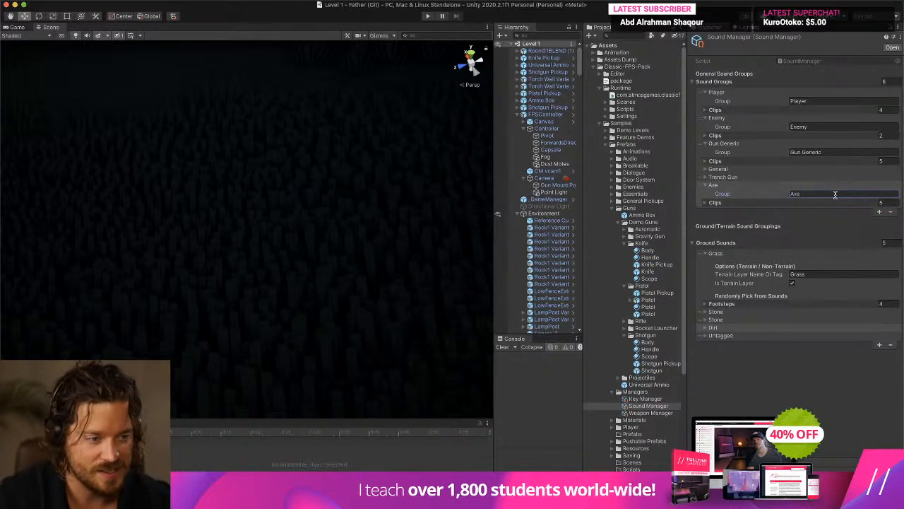
click(753, 202)
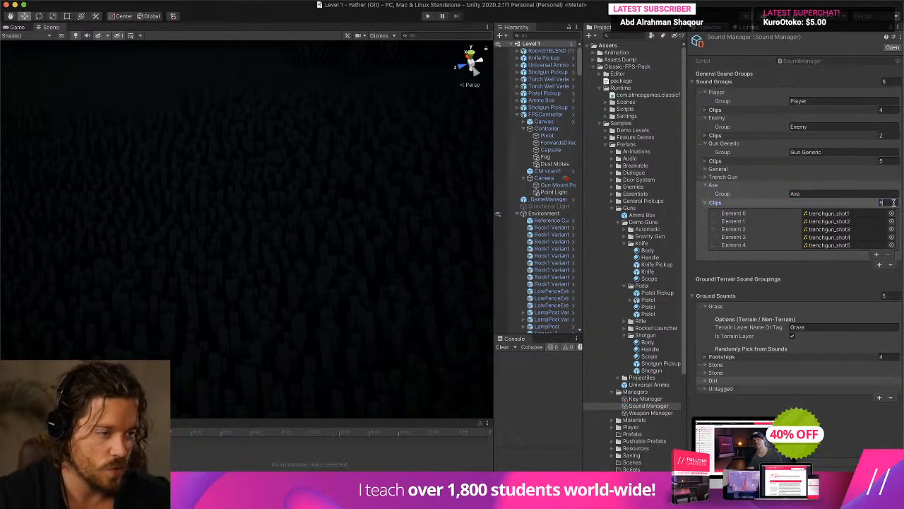
Step: Reduce the Axe sound group's clips list to one element and assign the Axe_Swing1 clip to it
text(1)
key(Return)
click(840, 212)
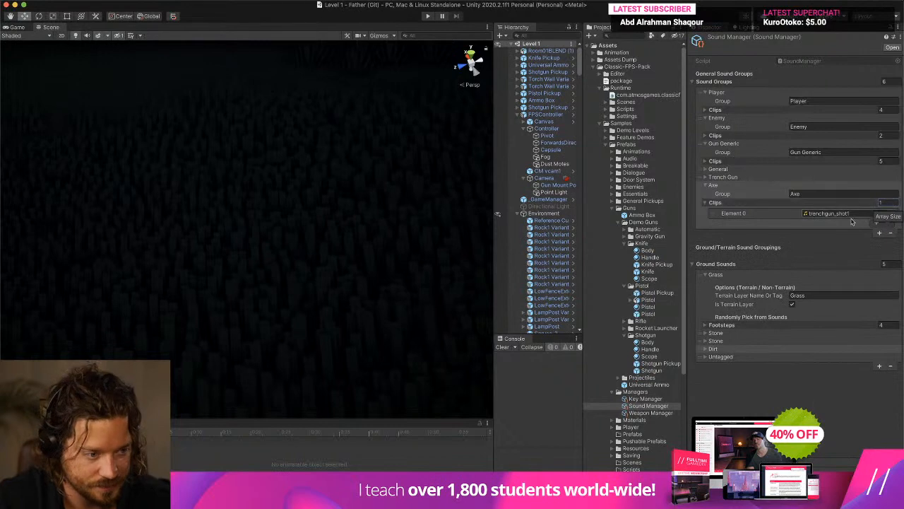
scroll(635, 212, down, 3)
drag(643, 264, 863, 214)
Step: Set the Axe group's clip count to 4 and assign Axe_Swing2, Axe_Swing3 and Axe_Swing4 to the remaining elements
click(884, 202)
text(4)
key(Return)
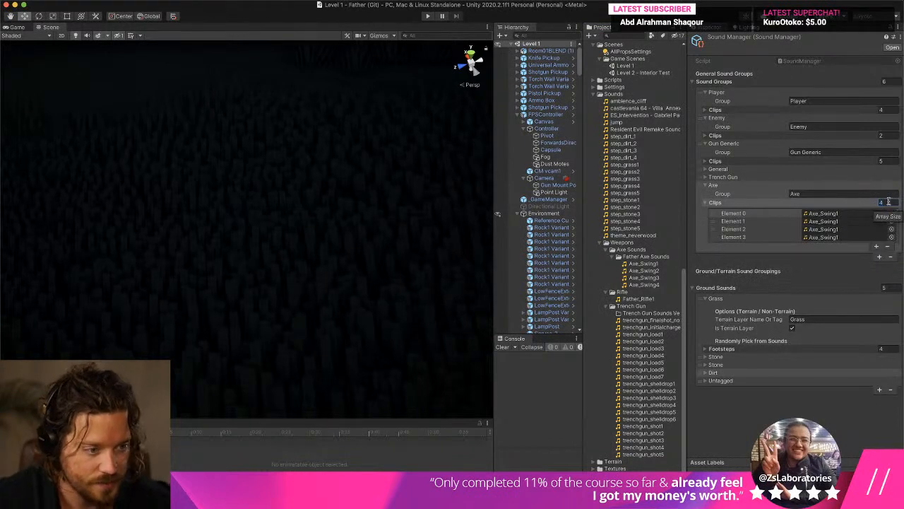
drag(654, 274, 830, 221)
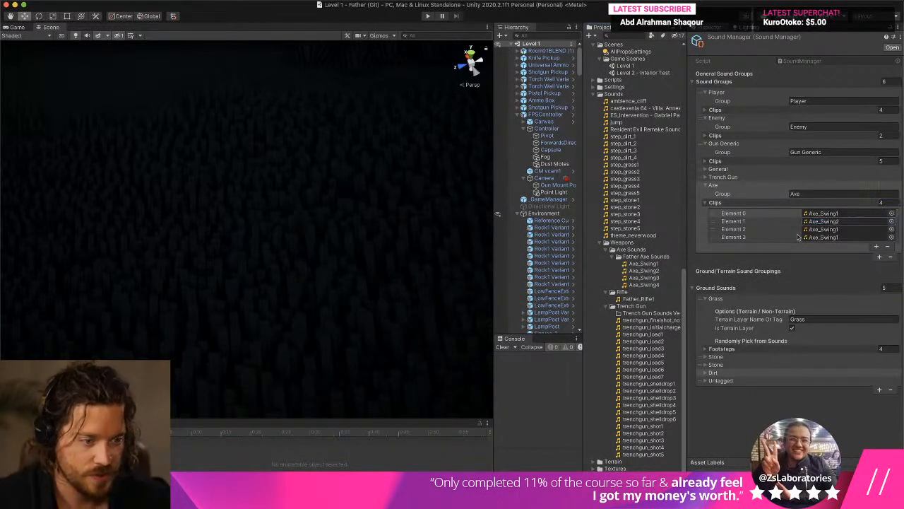
drag(644, 278, 838, 240)
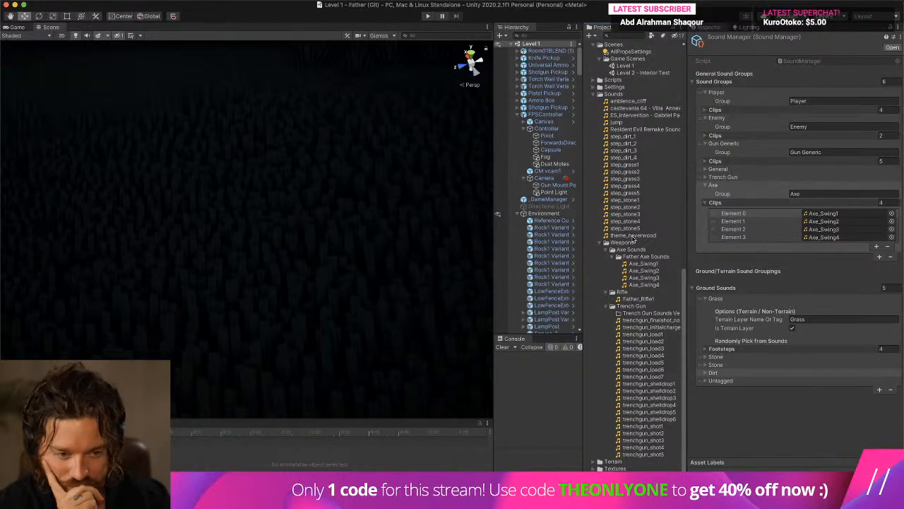
Step: Open the Knife prefab from the Demo Guns folder and review its Demo Weapon script settings
scroll(635, 236, up, 15)
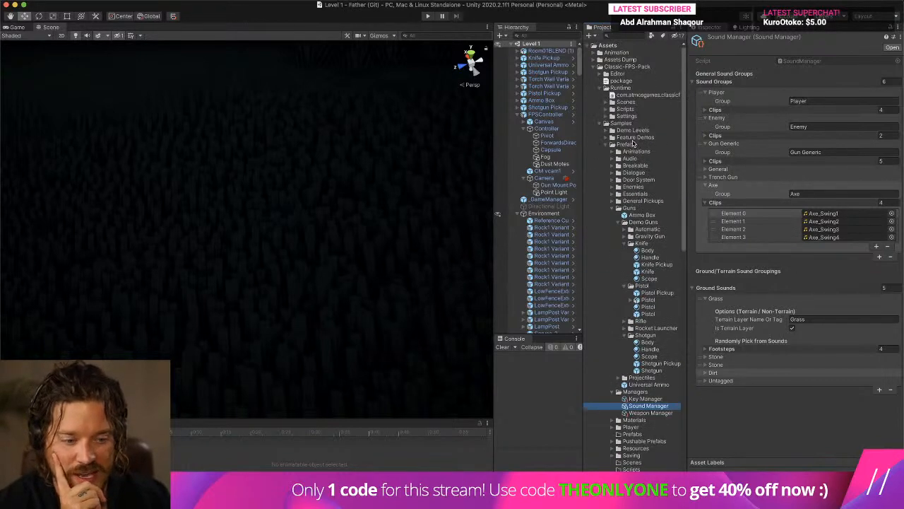
double_click(646, 222)
click(647, 222)
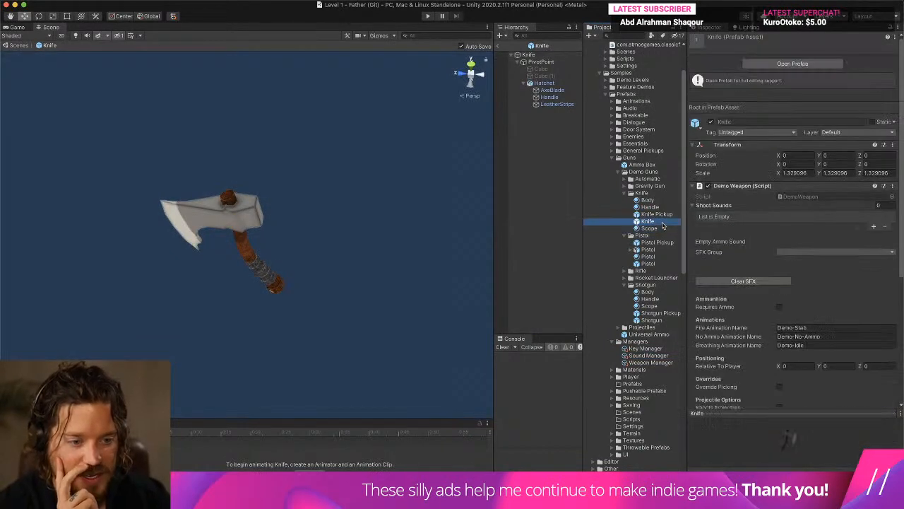
scroll(739, 188, down, 8)
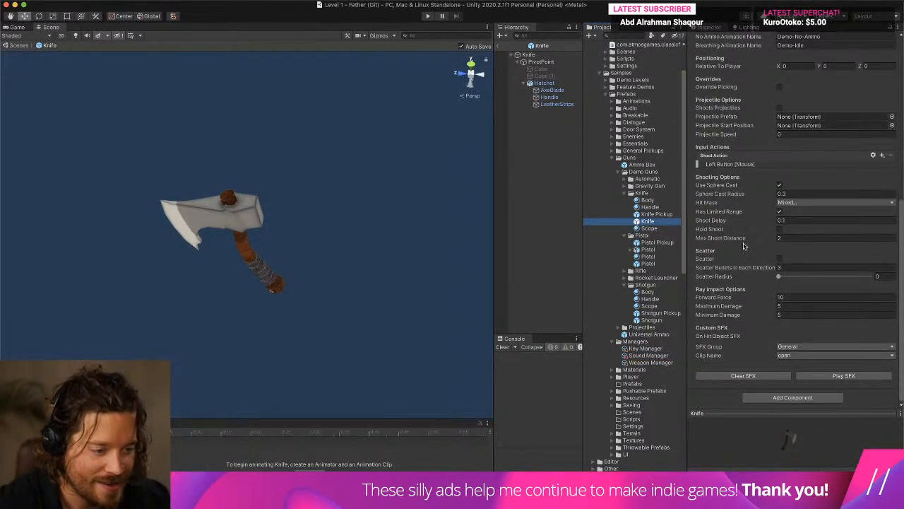
scroll(754, 244, up, 8)
scroll(755, 243, down, 1)
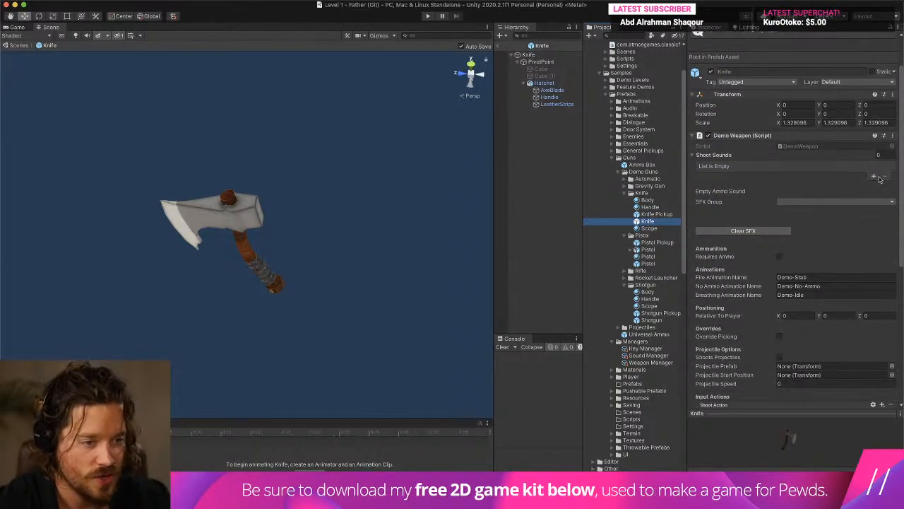
Step: Add a shoot sound to the Knife's Demo Weapon script using SFX group Axe and clip Axe_Swing1, and preview it
click(874, 176)
click(871, 186)
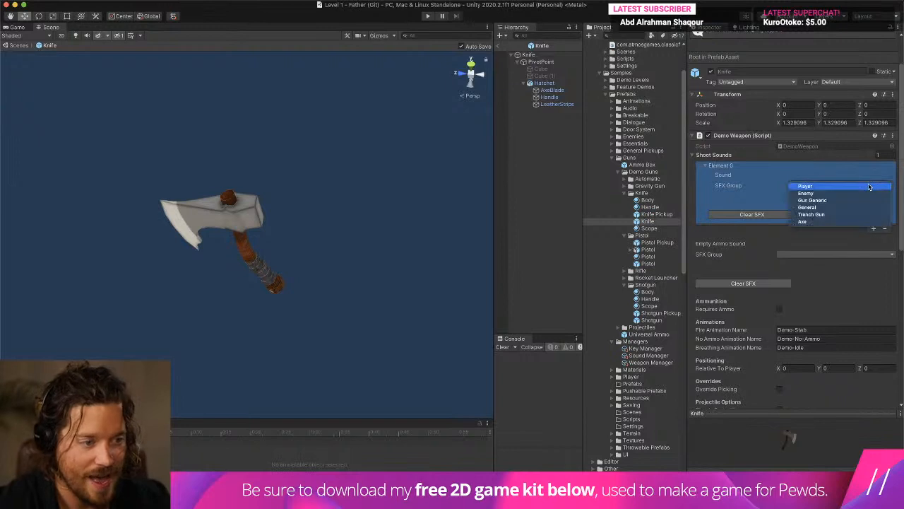
click(837, 221)
click(834, 195)
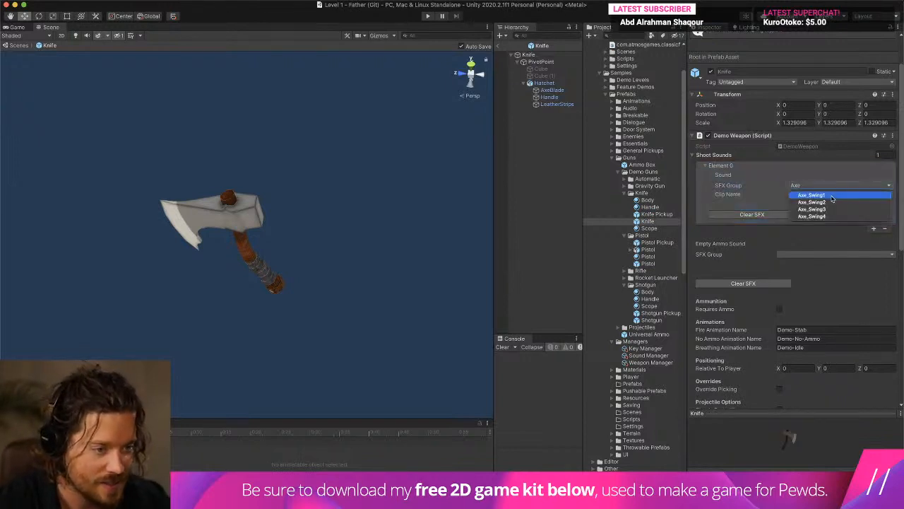
click(834, 196)
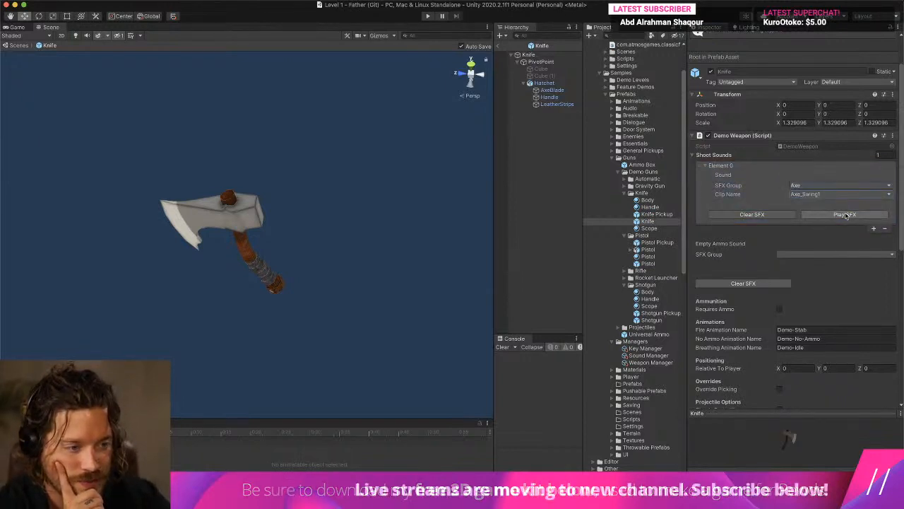
click(845, 214)
Step: Add three more shoot sounds to the Knife from the Axe group, using clips Axe_Swing2, Axe_Swing3 and Axe_Swing4
click(873, 229)
click(851, 256)
click(852, 262)
click(874, 290)
click(851, 318)
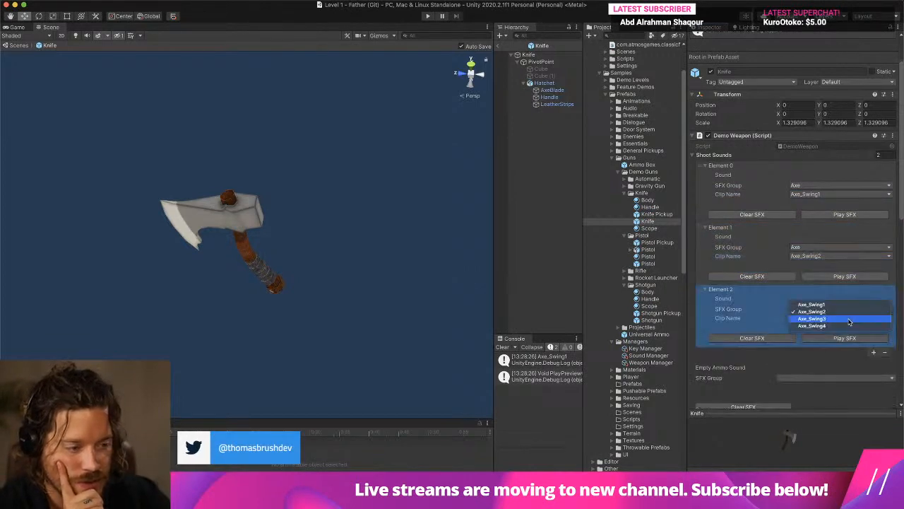
click(812, 319)
click(874, 352)
click(829, 381)
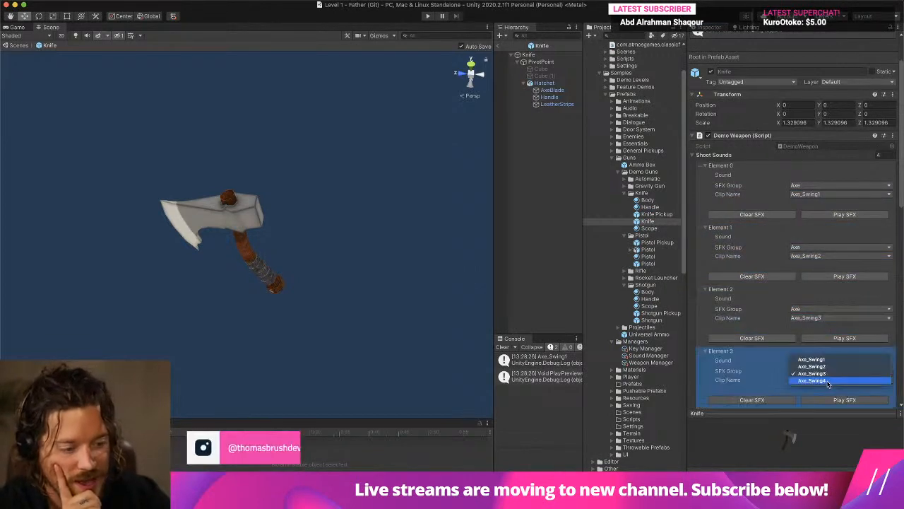
click(821, 382)
Step: Preview all four axe swing shoot sounds, going from Axe_Swing4 back to Axe_Swing1
click(845, 399)
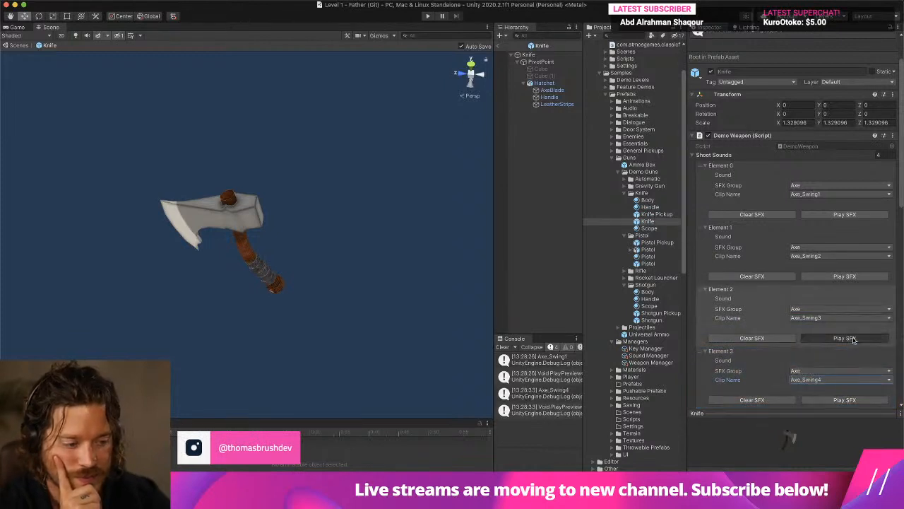
click(845, 338)
click(844, 276)
click(845, 214)
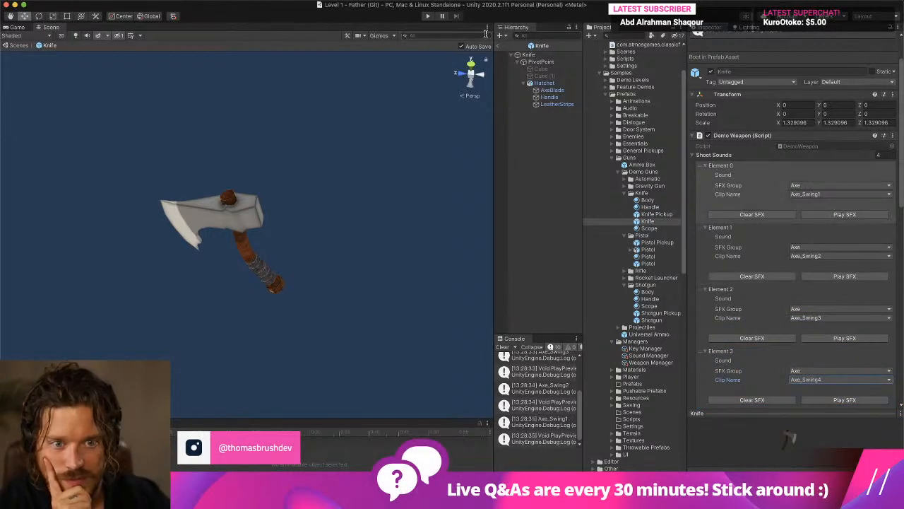
Step: Return to the Level 1 scene, playtest it by walking around with the axe, and stop the game
click(499, 45)
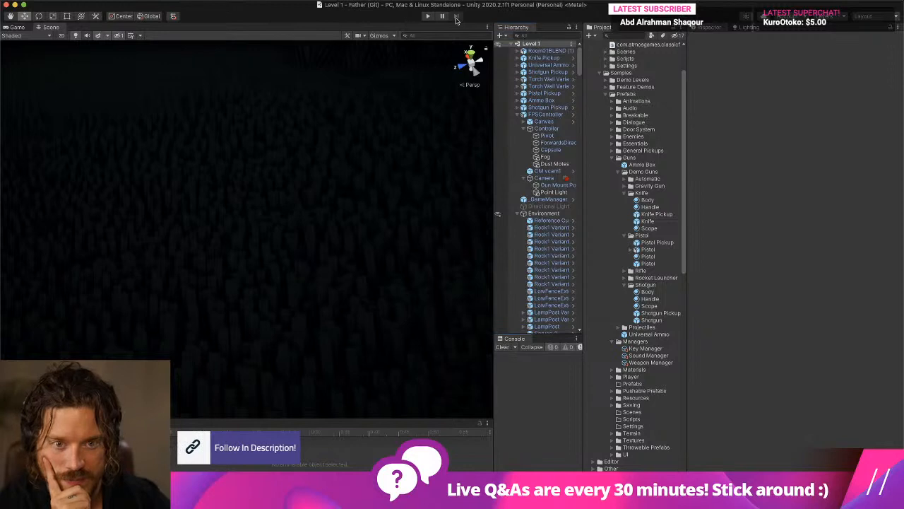
click(426, 16)
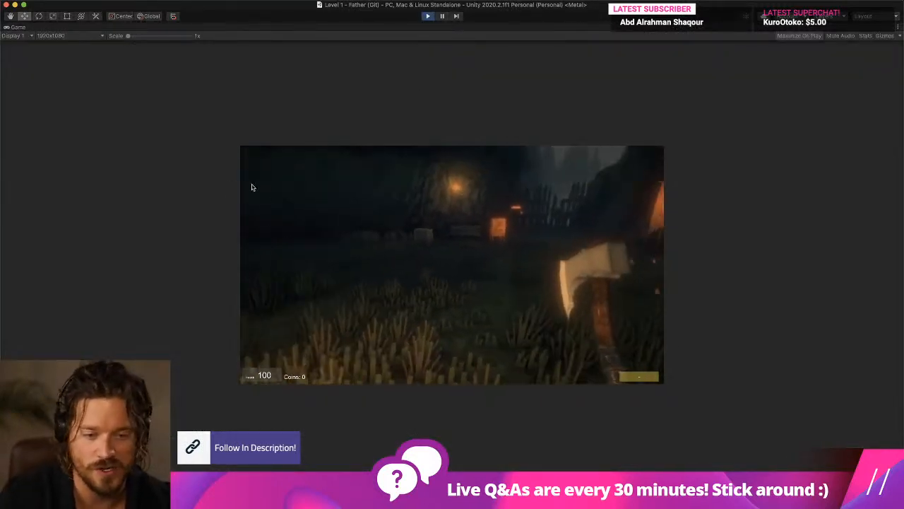
key(w)
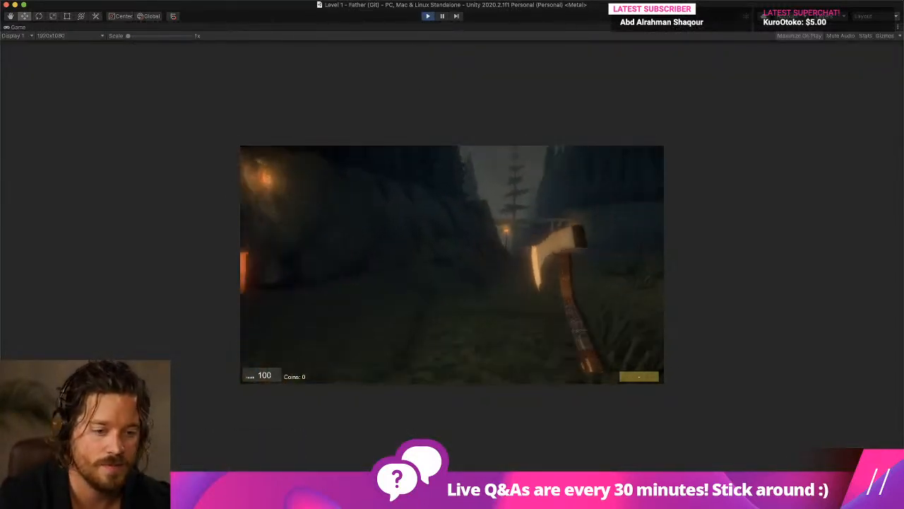
key(w)
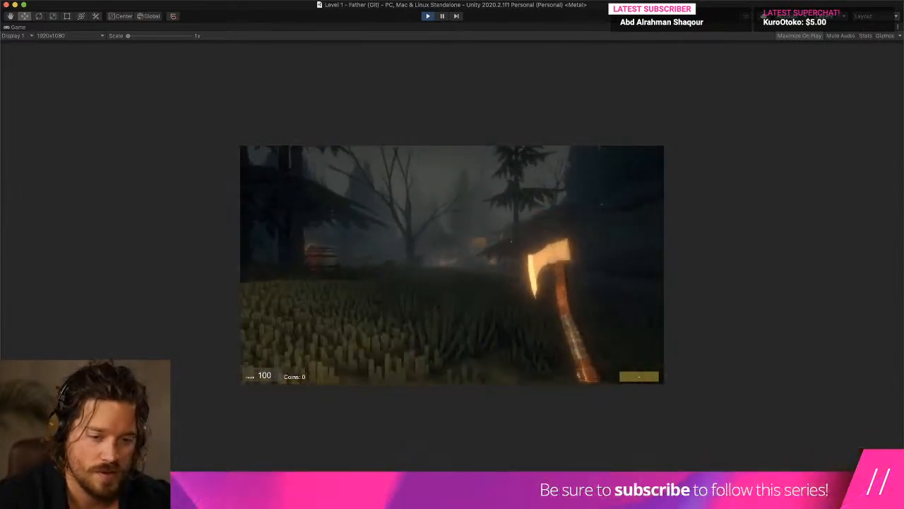
key(w)
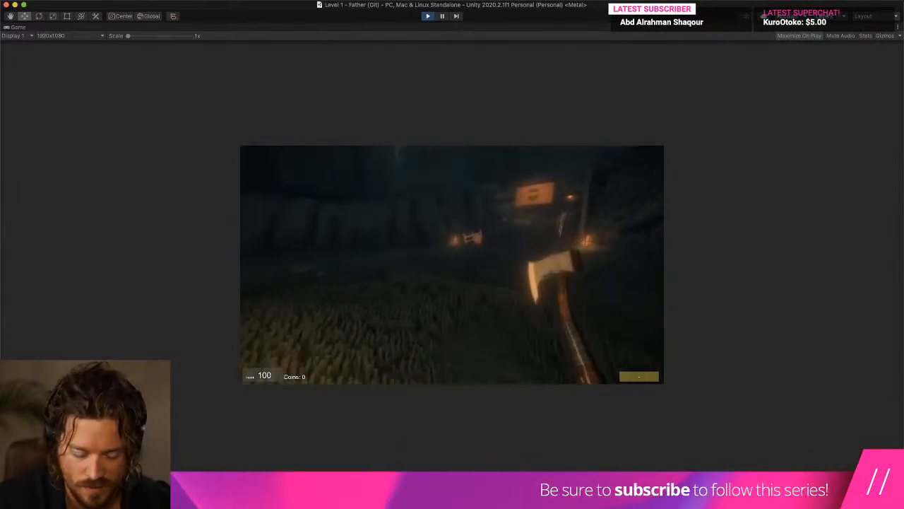
key(Escape)
key(super+p)
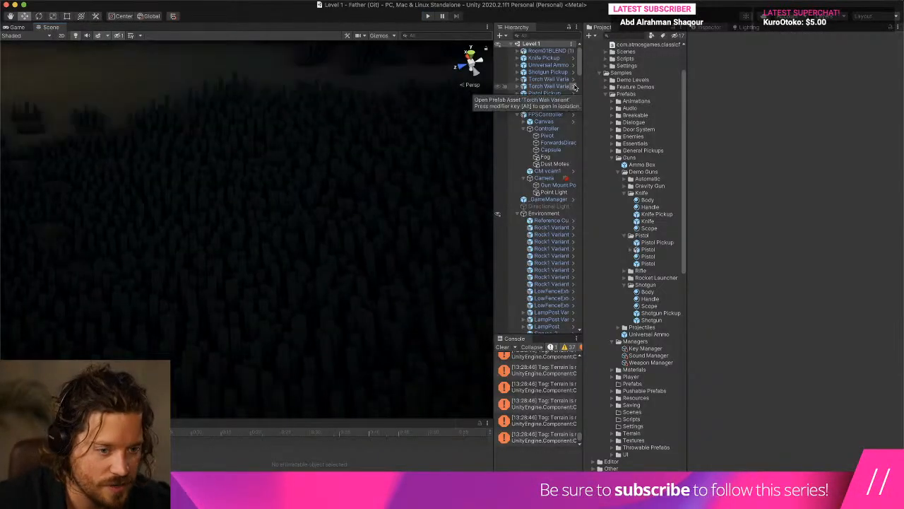
Step: In the Knife prefab, move the Hatchet along Z to -0.18, clear the console, and return to the Level 1 scene
click(652, 222)
double_click(649, 221)
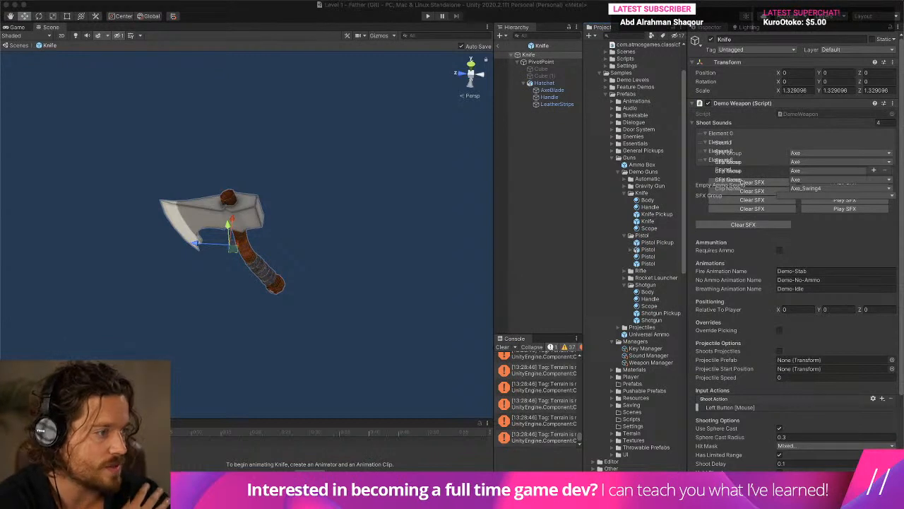
click(556, 84)
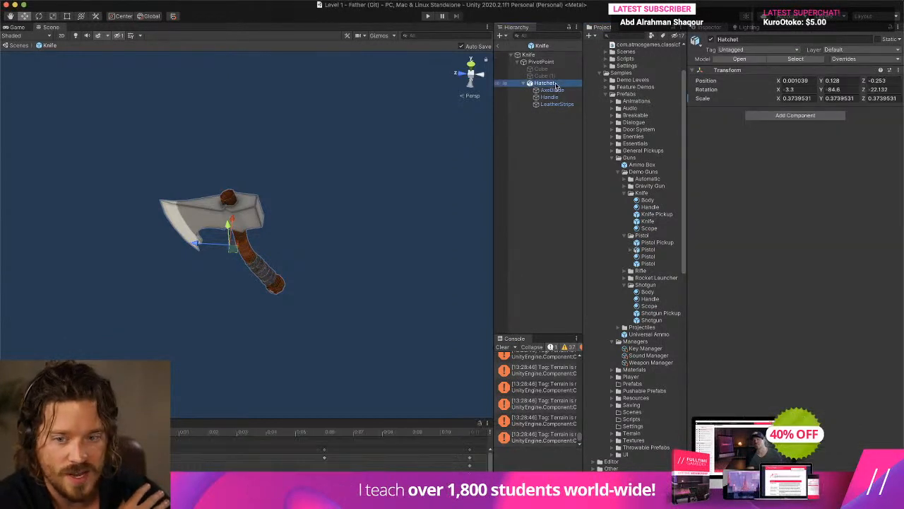
click(188, 248)
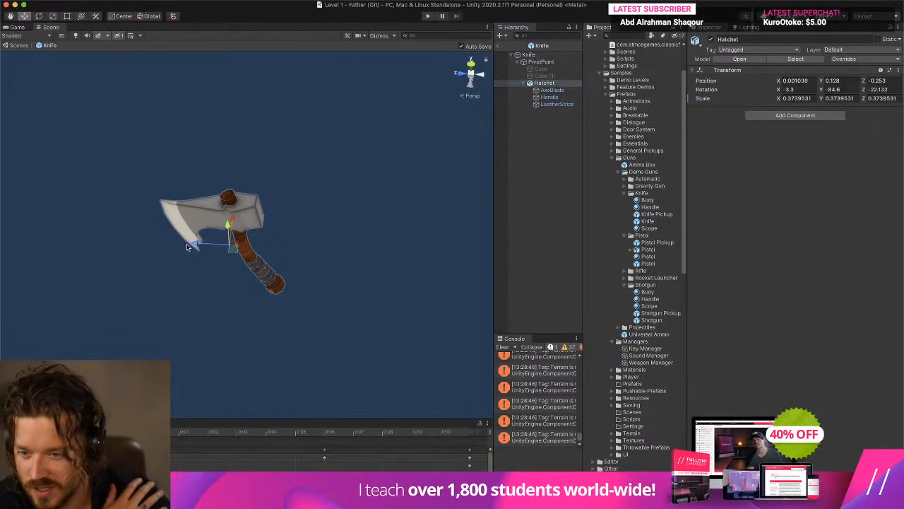
click(245, 221)
mouse_move(200, 245)
mouse_down()
mouse_move(180, 247)
mouse_move(177, 238)
mouse_up()
click(503, 347)
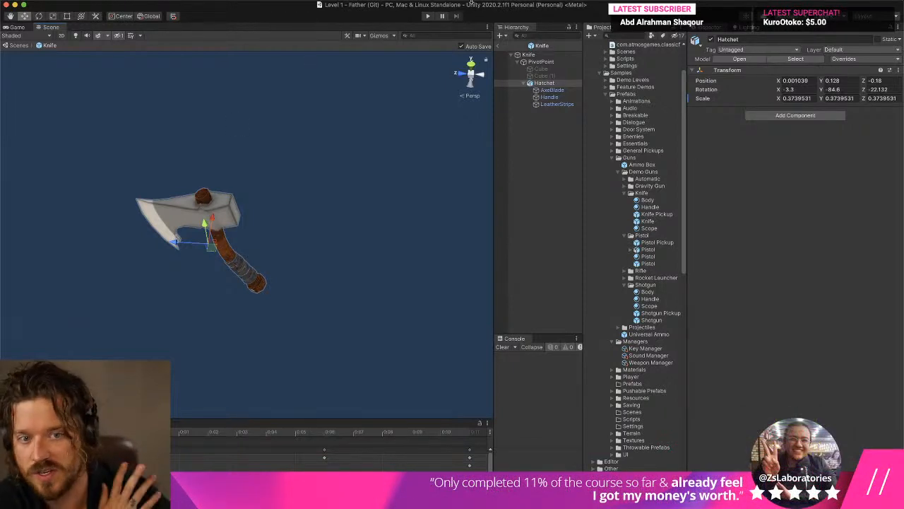
click(498, 45)
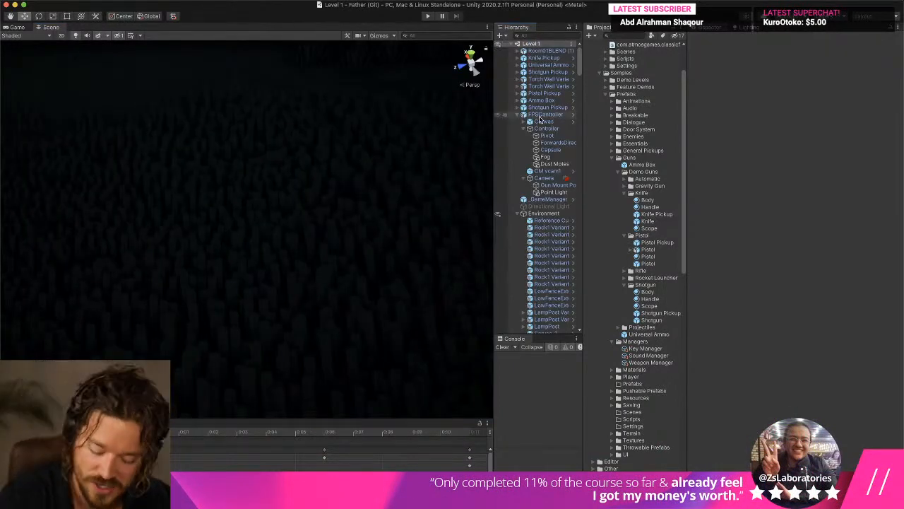
Step: Select FPSController, playtest Level 1 with the repositioned hatchet, stop the game, and clear the console
click(558, 92)
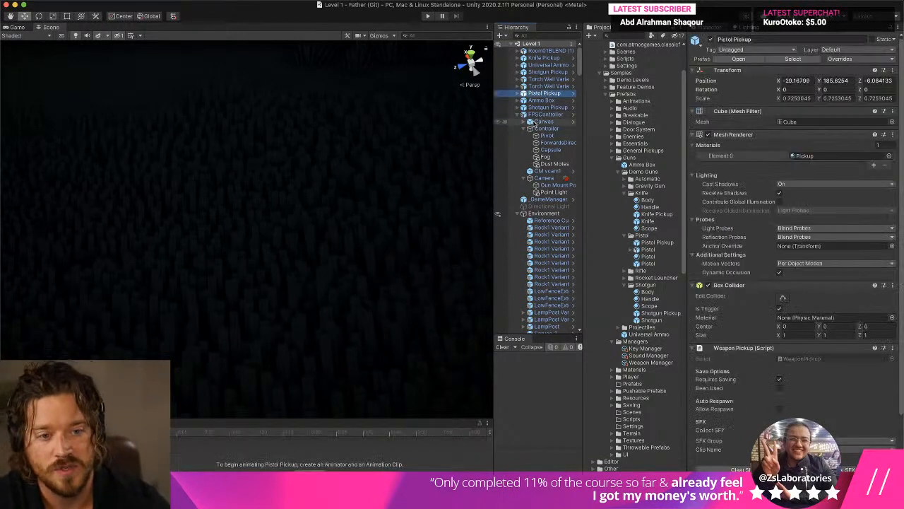
click(537, 115)
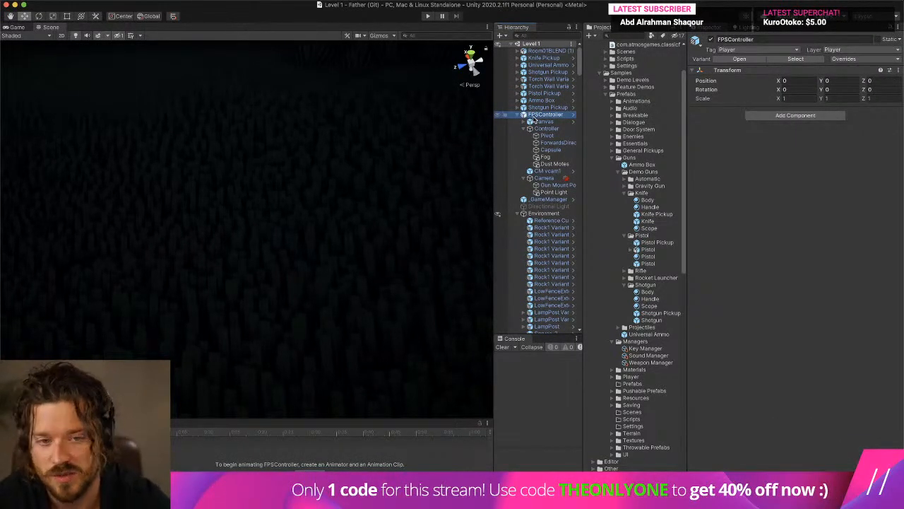
click(427, 15)
key(w)
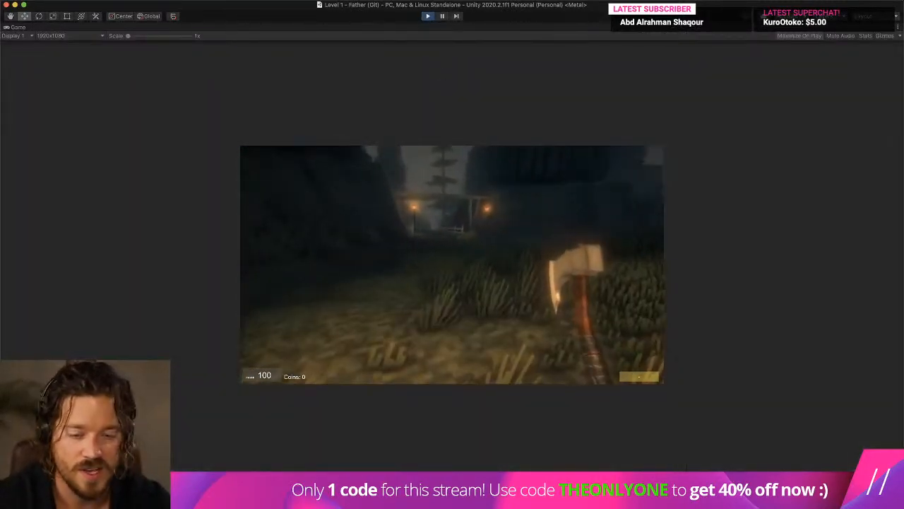
key(super+p)
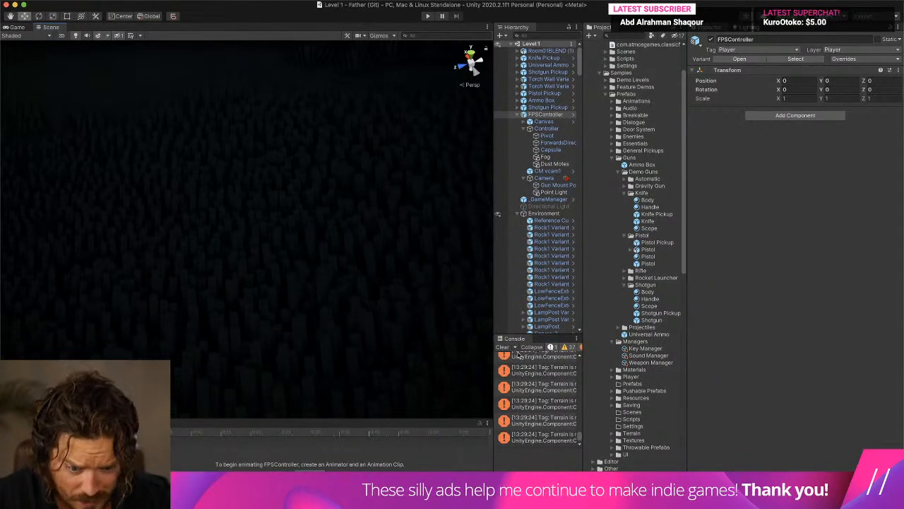
click(500, 347)
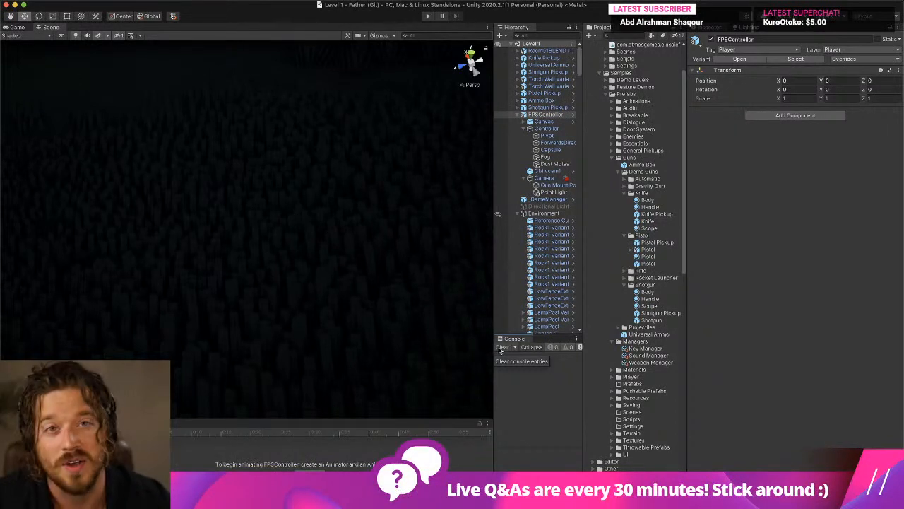
Step: Examine the Level 1 environment in the scene view, moving in on the lamp-lit clearing with the tables and barrel
right_drag(257, 385, 370, 379)
right_drag(303, 359, 327, 374)
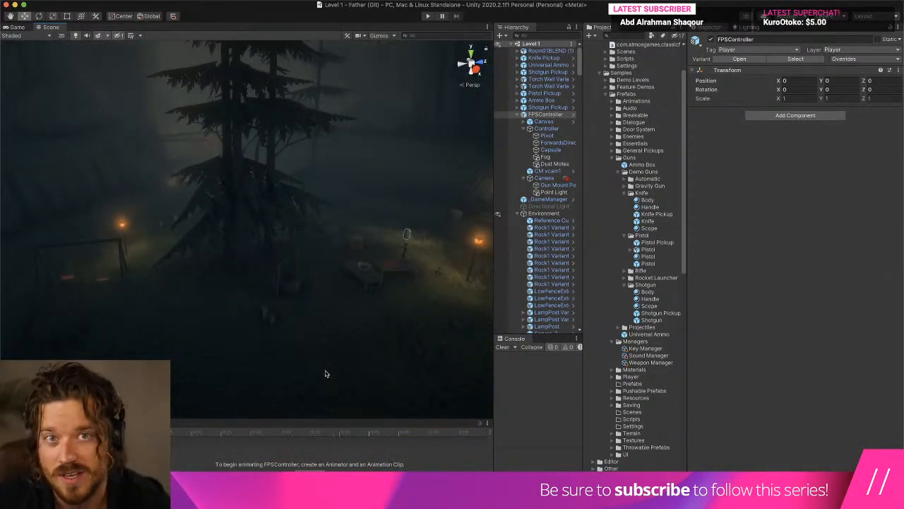
right_drag(271, 313, 308, 327)
right_drag(274, 292, 294, 272)
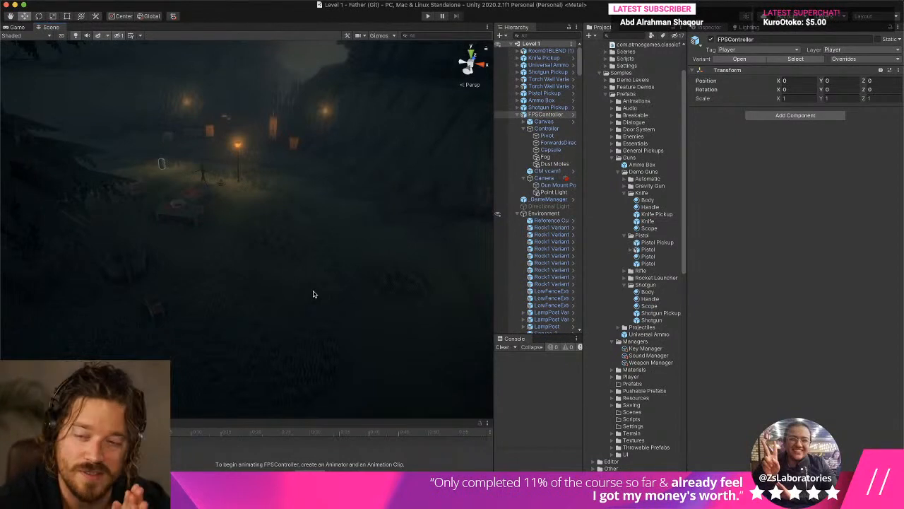
right_drag(314, 294, 404, 191)
middle_drag(404, 191, 415, 181)
right_drag(249, 201, 152, 214)
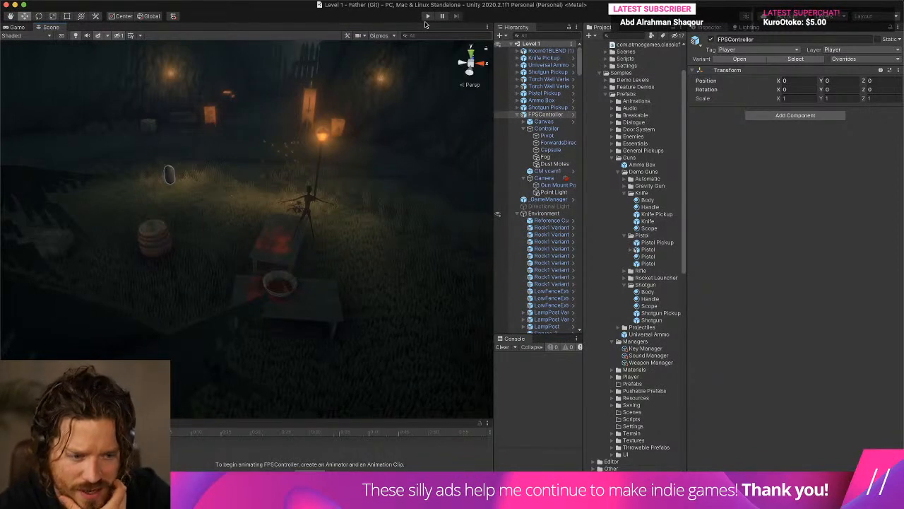
scroll(628, 64, up, 3)
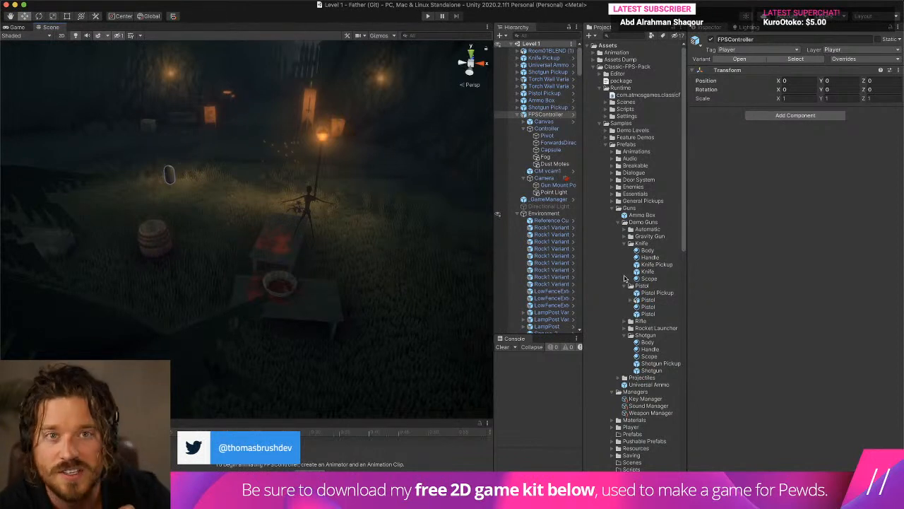
Step: Open the Knife prefab from the Demo Guns folder and rename the prefab asset as Axe
scroll(625, 278, down, 2)
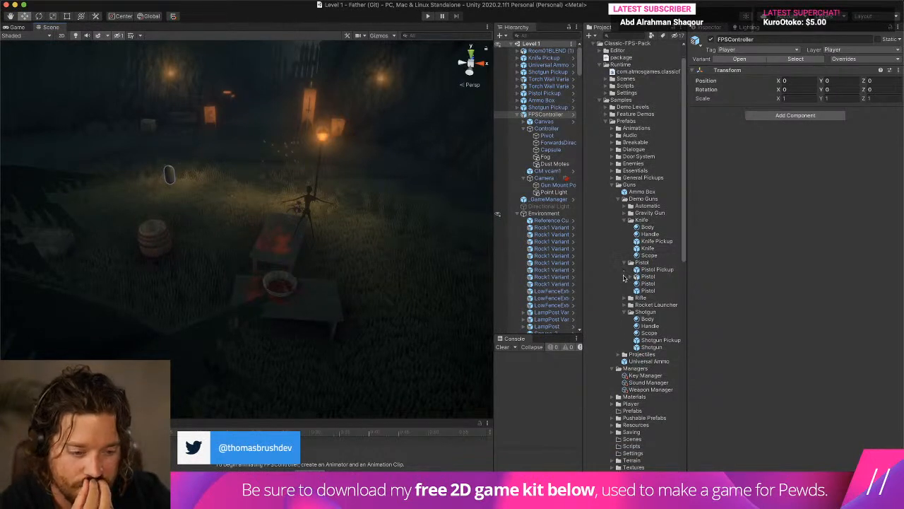
double_click(646, 249)
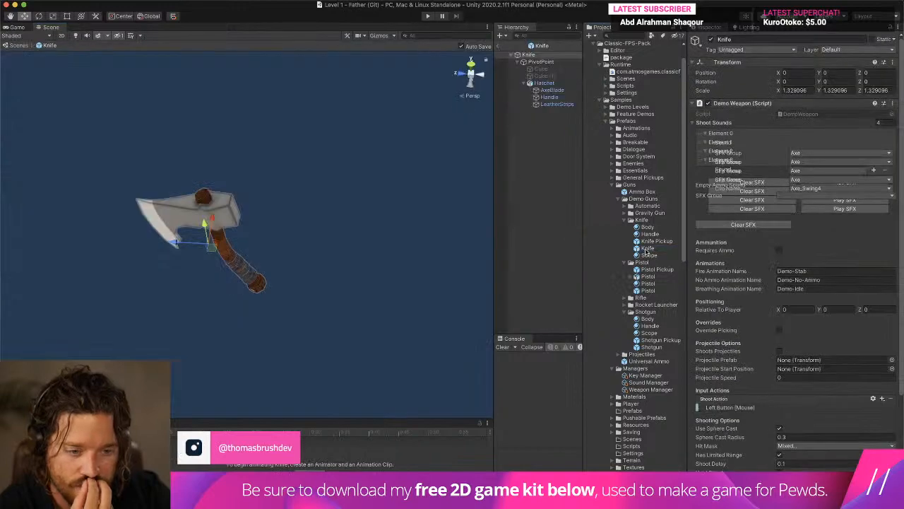
click(647, 248)
click(650, 249)
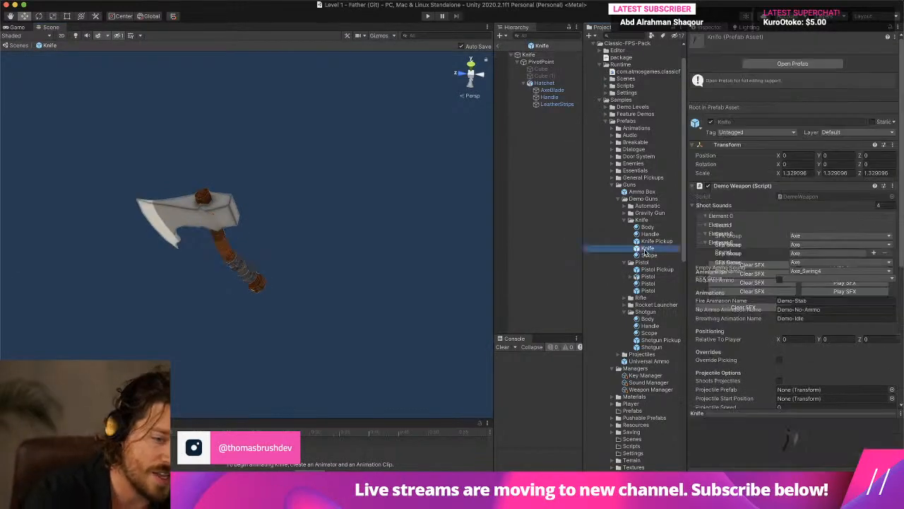
text(Axe)
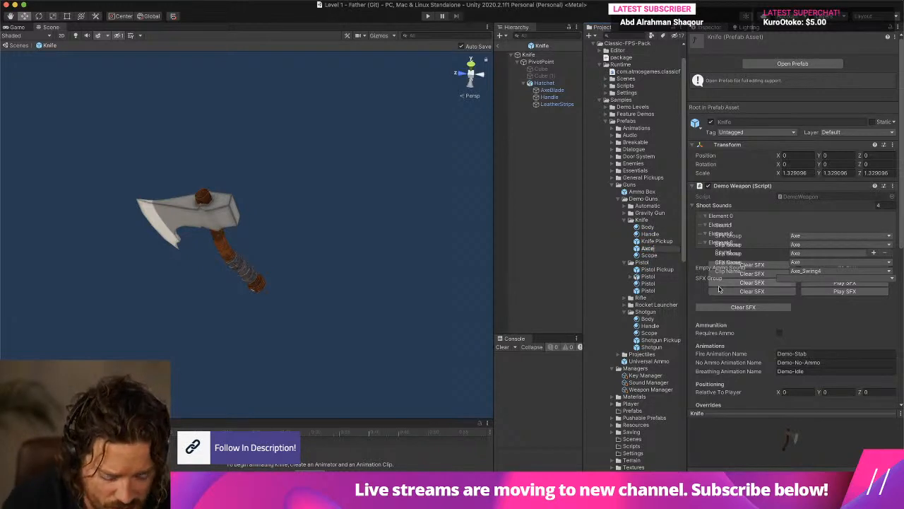
key(Return)
Step: Rename the Knife Pickup prefab asset as Axe Pickup
click(661, 248)
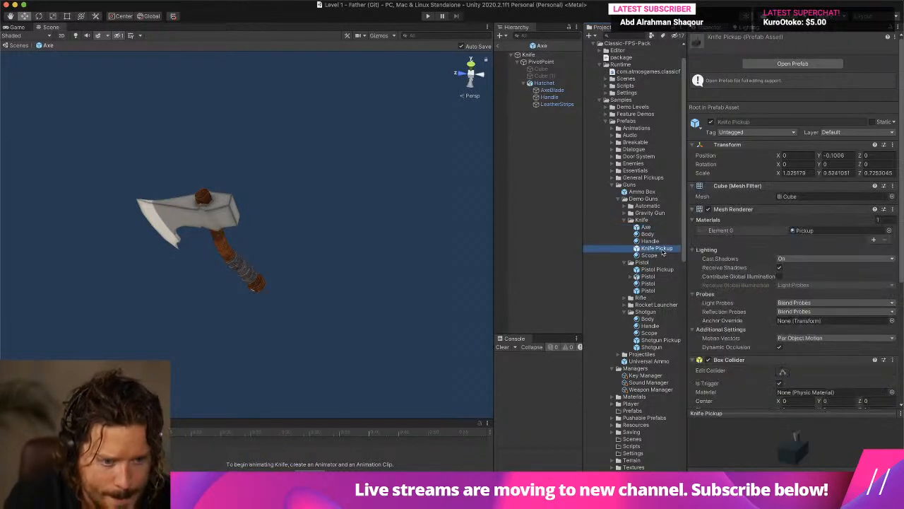
text(Axe Pickup)
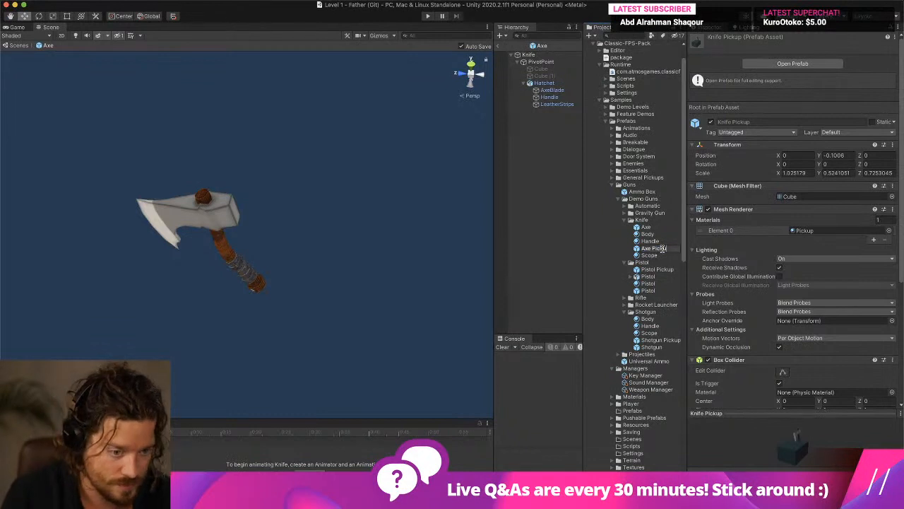
key(Return)
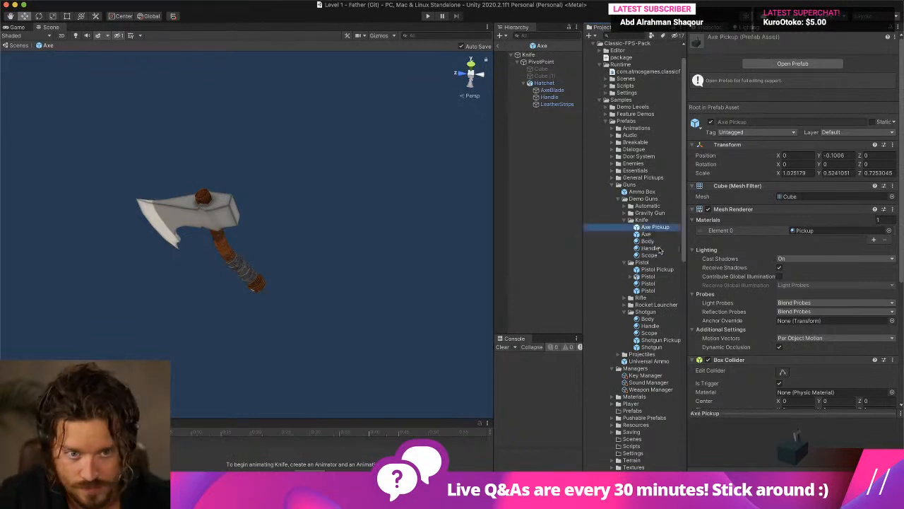
Step: Rename the root object inside the Axe prefab as Axe and return to the Level 1 scene
click(544, 56)
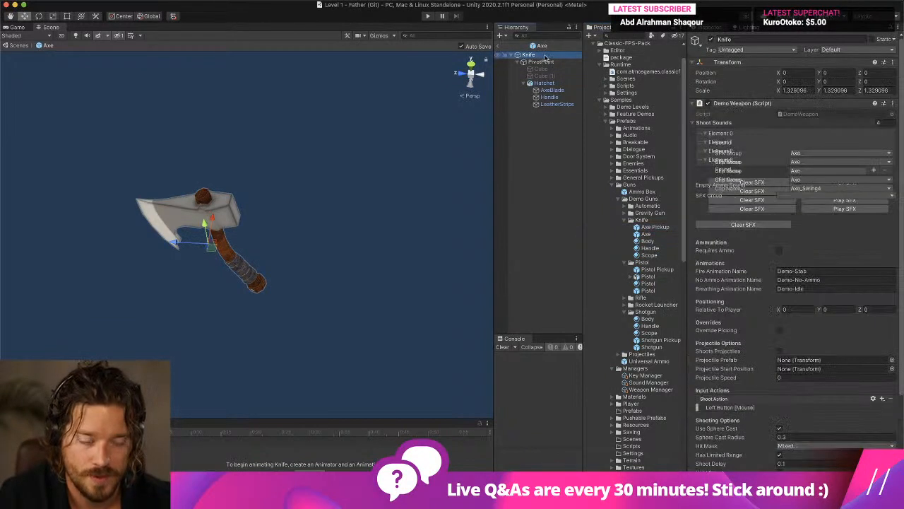
click(546, 69)
click(551, 90)
double_click(651, 235)
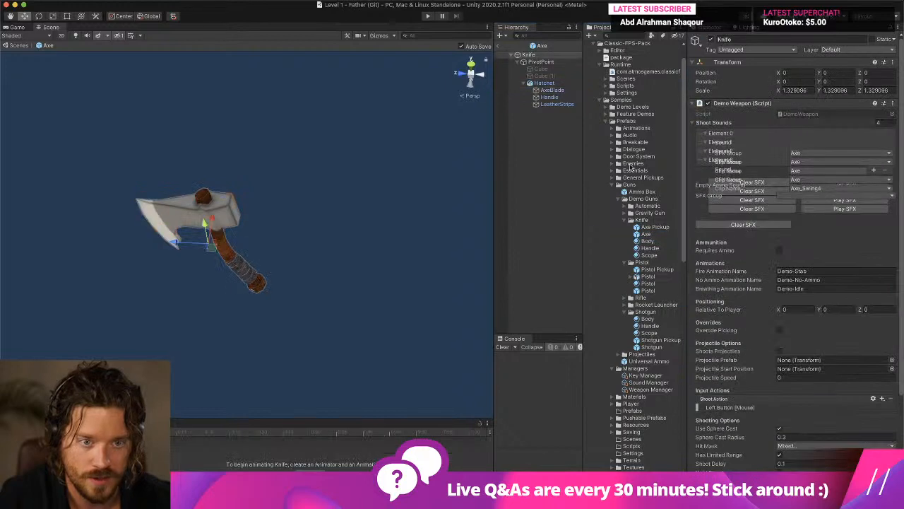
click(529, 57)
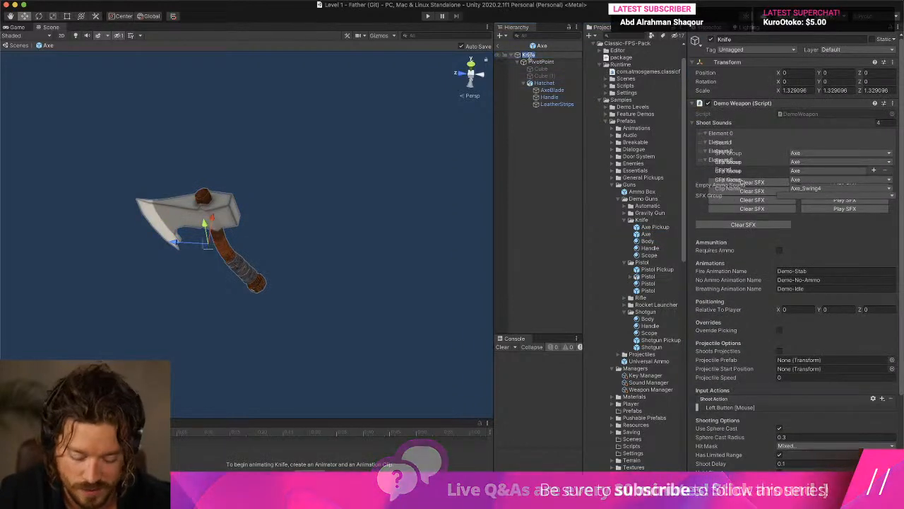
click(499, 48)
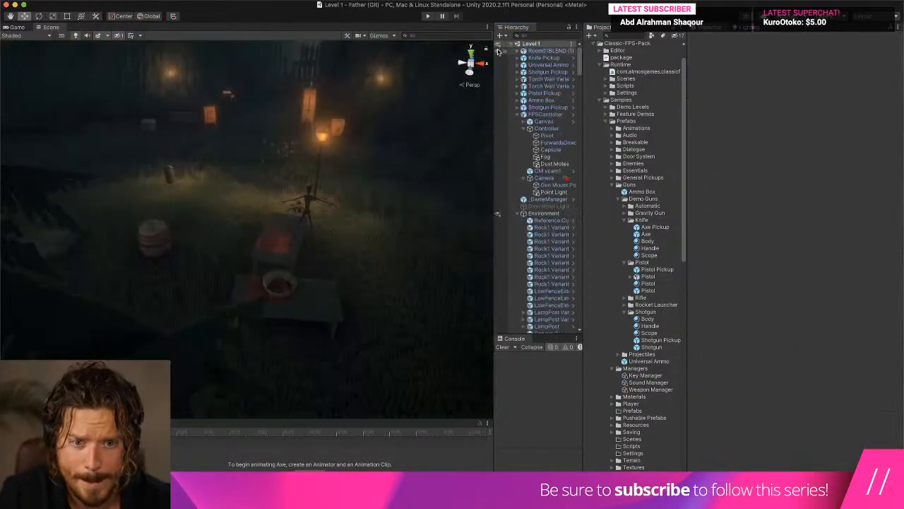
Step: Playtest Level 1 with the game view scaled to 1.7x, walk around with the axe, stop the game, and clear the console
click(426, 16)
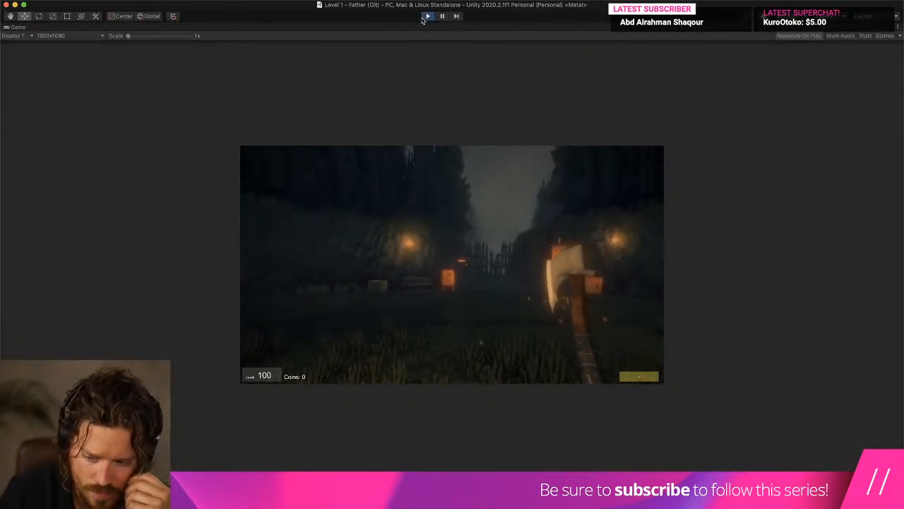
click(133, 36)
drag(133, 38, 141, 36)
key(w)
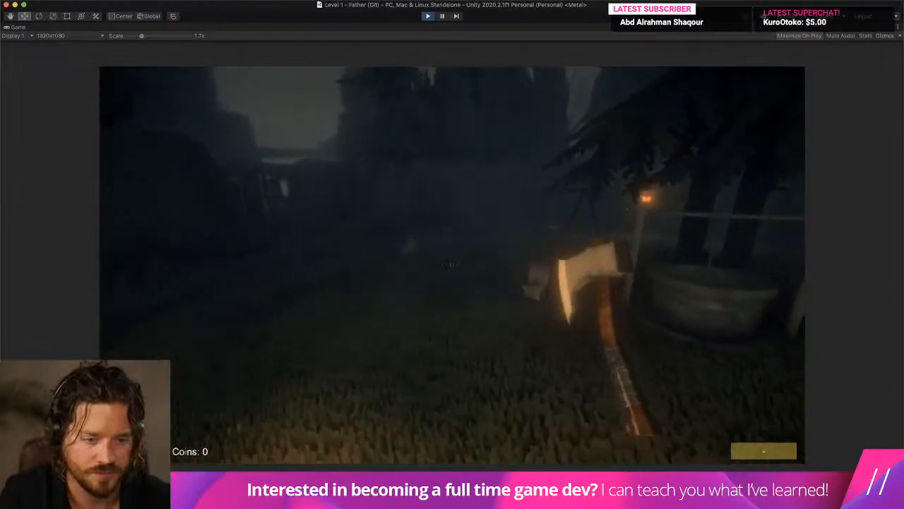
key(w)
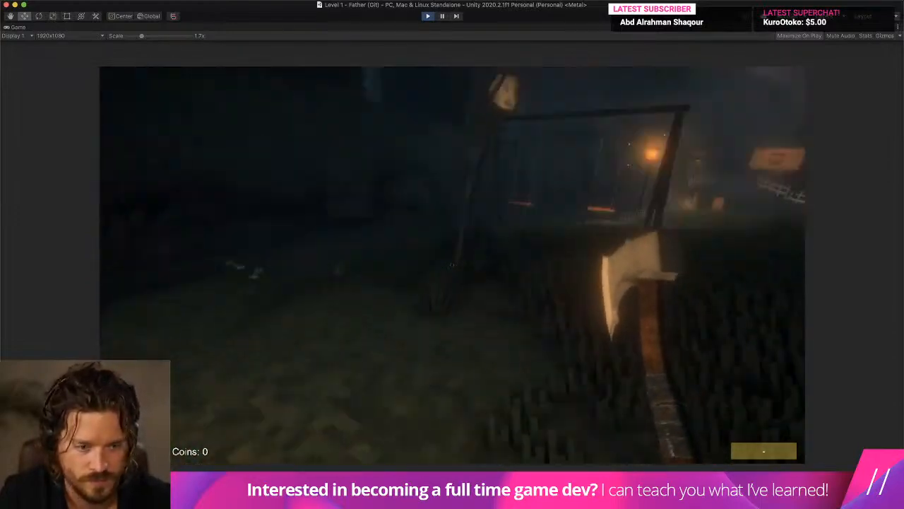
key(w)
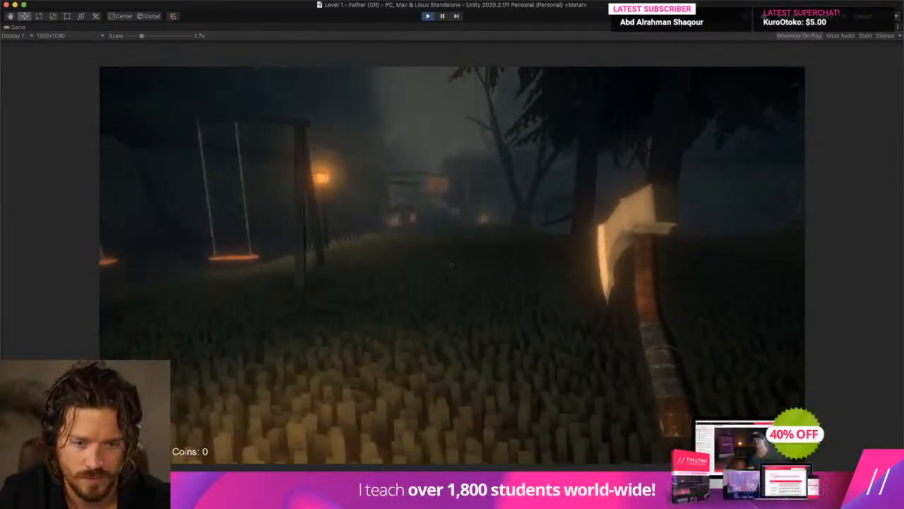
key(super+p)
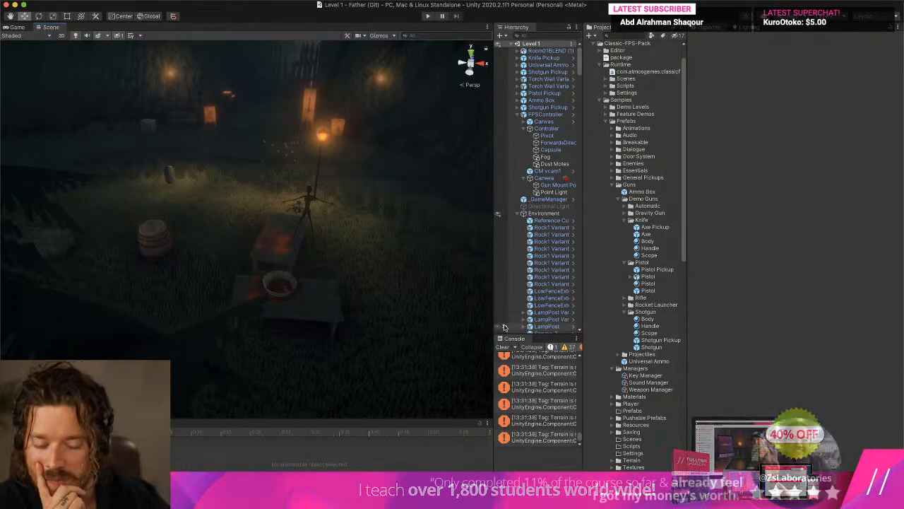
click(504, 348)
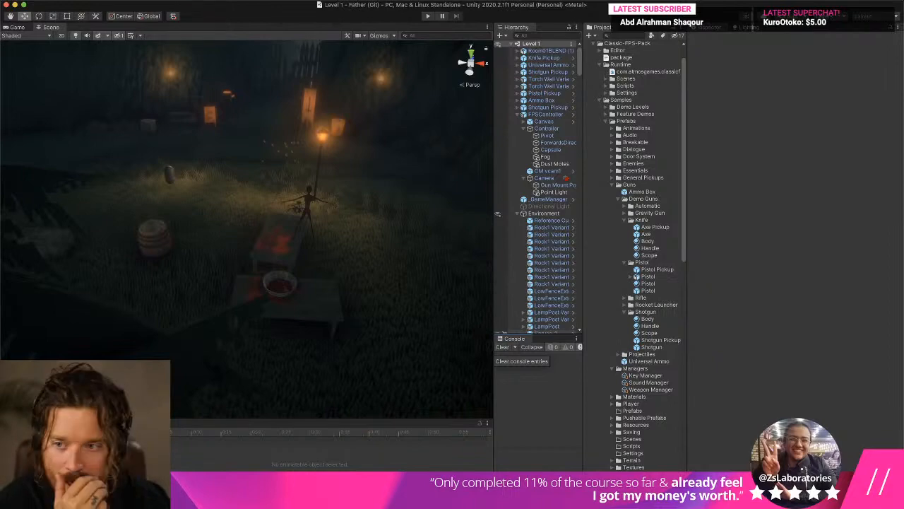
key(ctrl+Up)
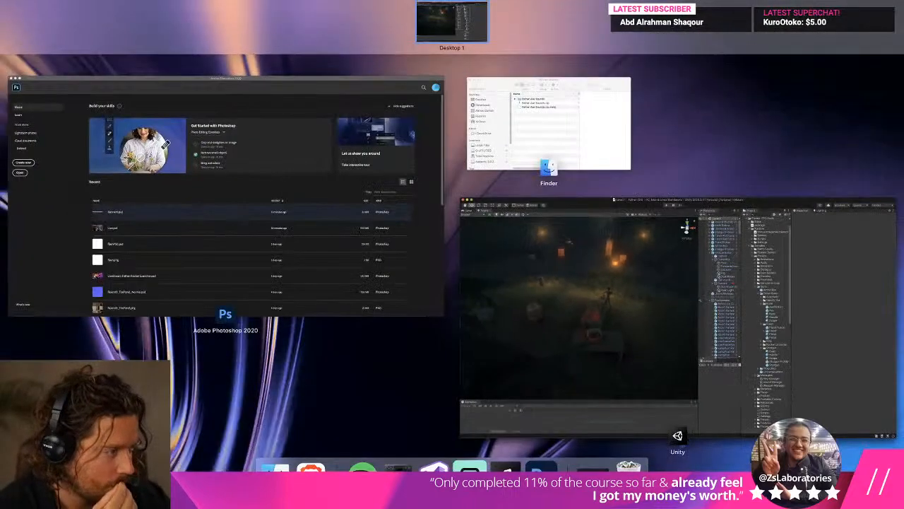
key(ctrl+Up)
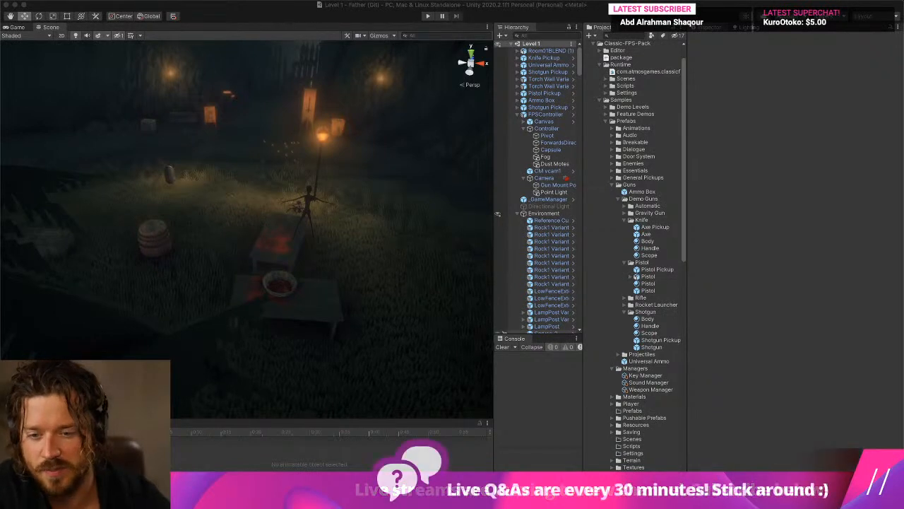
Step: Select the Enemy1 figure in the clearing, view it up close by the blood-stained table, and clear the console
click(309, 203)
drag(340, 218, 316, 223)
right_drag(255, 235, 375, 282)
middle_drag(287, 283, 477, 180)
middle_drag(205, 253, 481, 157)
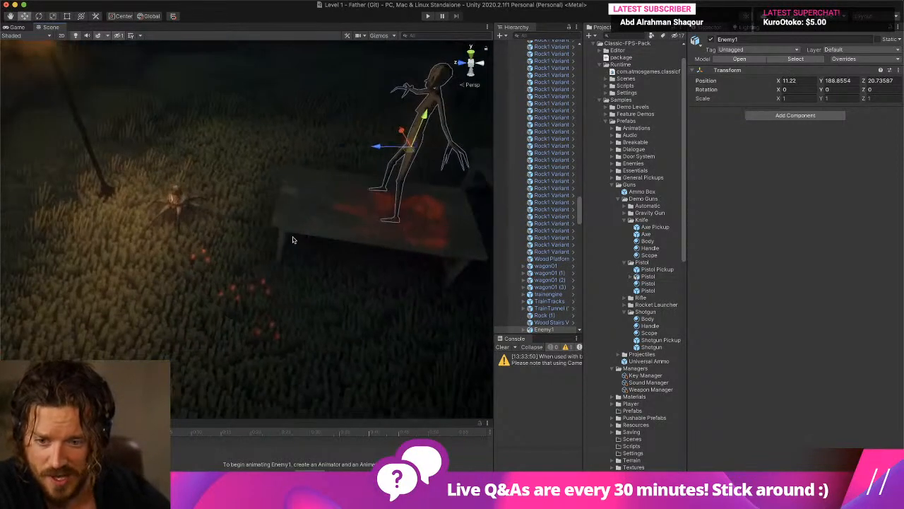
scroll(289, 238, down, 3)
click(502, 346)
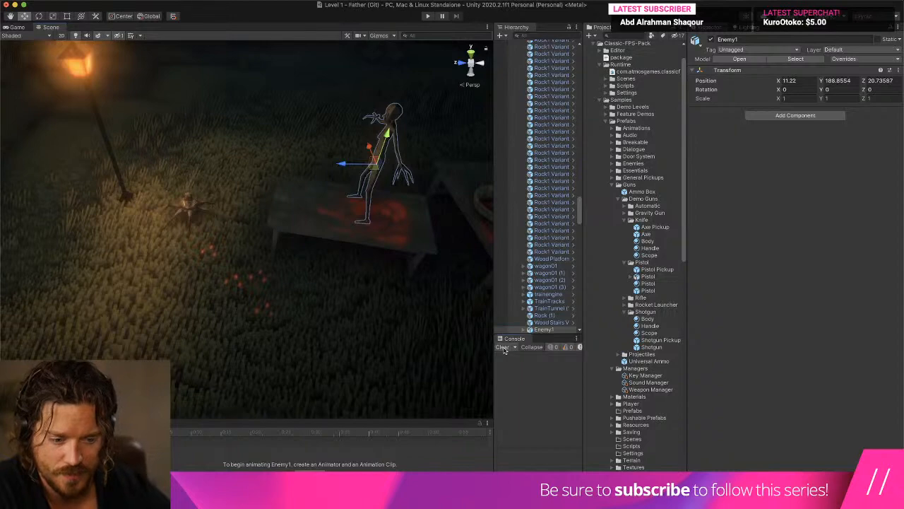
Step: Enlarge the scene view and examine Enemy1, the small creature and the table from near ground level
drag(687, 326, 831, 323)
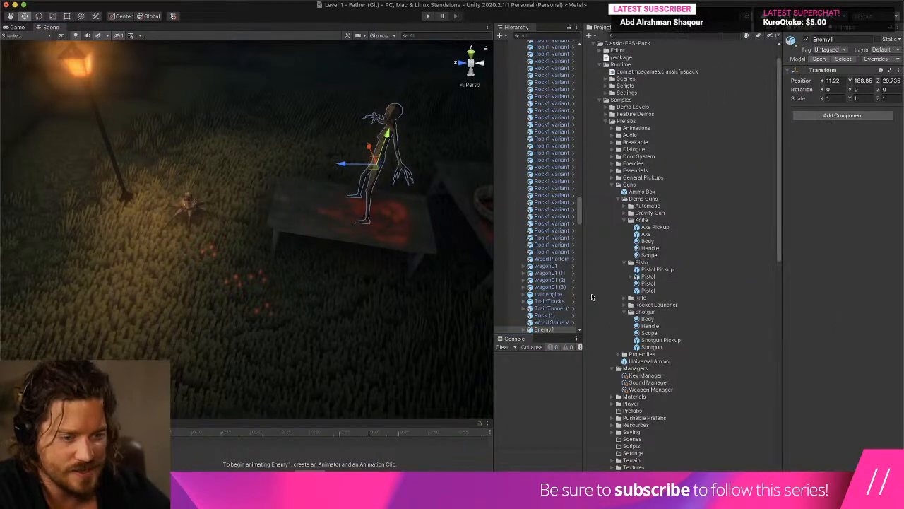
drag(583, 295, 683, 299)
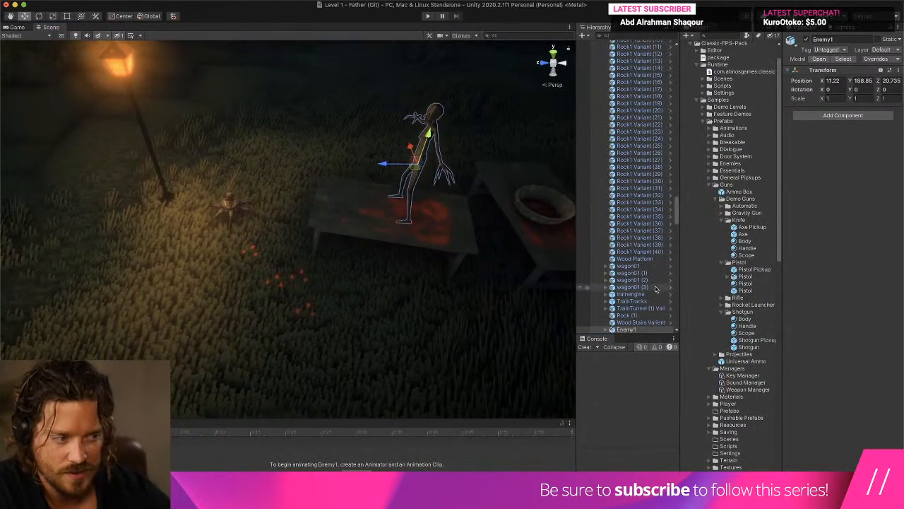
right_drag(236, 292, 289, 246)
middle_drag(269, 237, 343, 131)
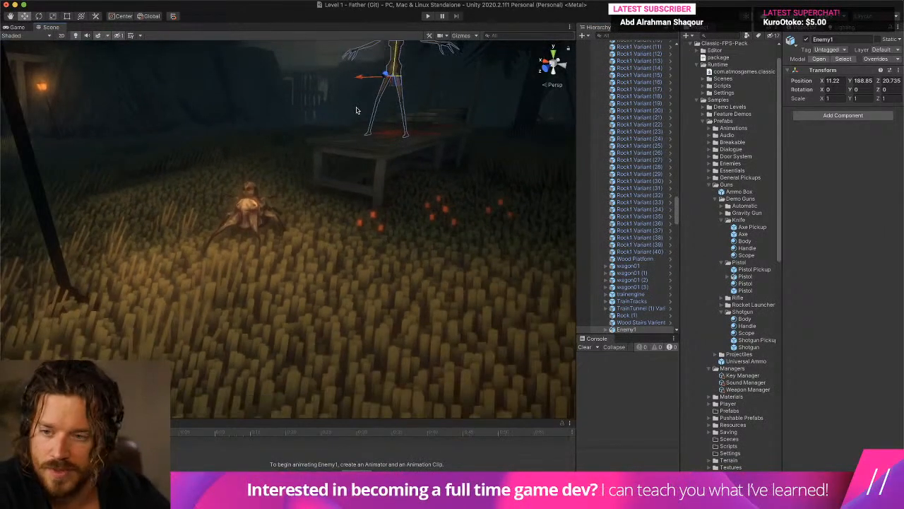
middle_drag(358, 111, 293, 168)
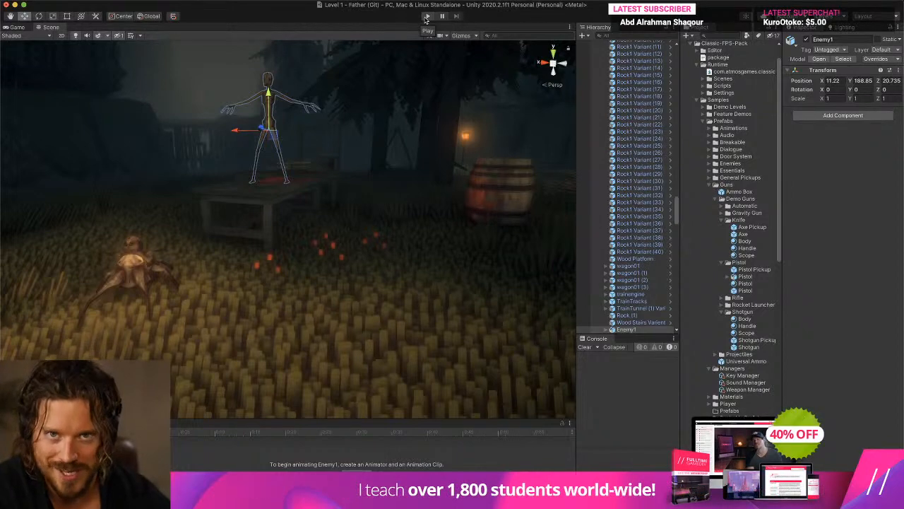
Step: Open the Axe prefab, widen the inspector, and review the Demo Weapon script's sound, animation and shooting settings
double_click(736, 233)
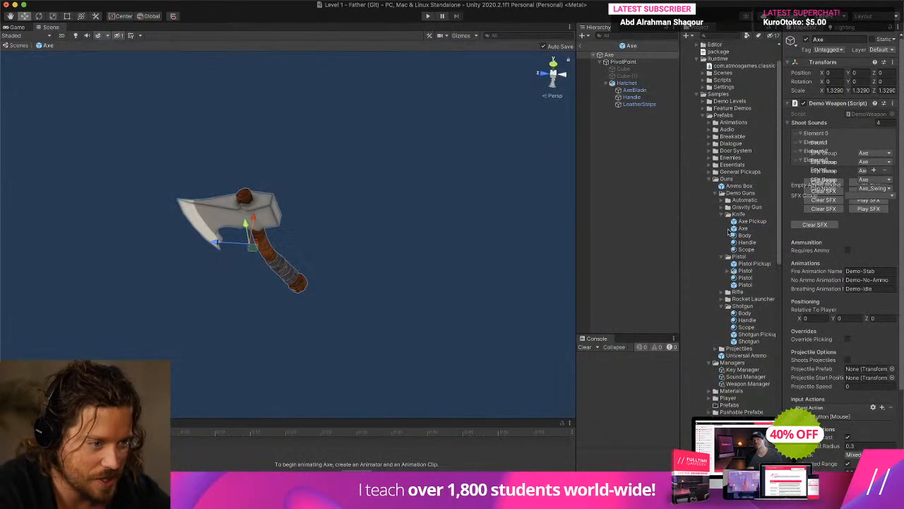
drag(782, 154, 709, 157)
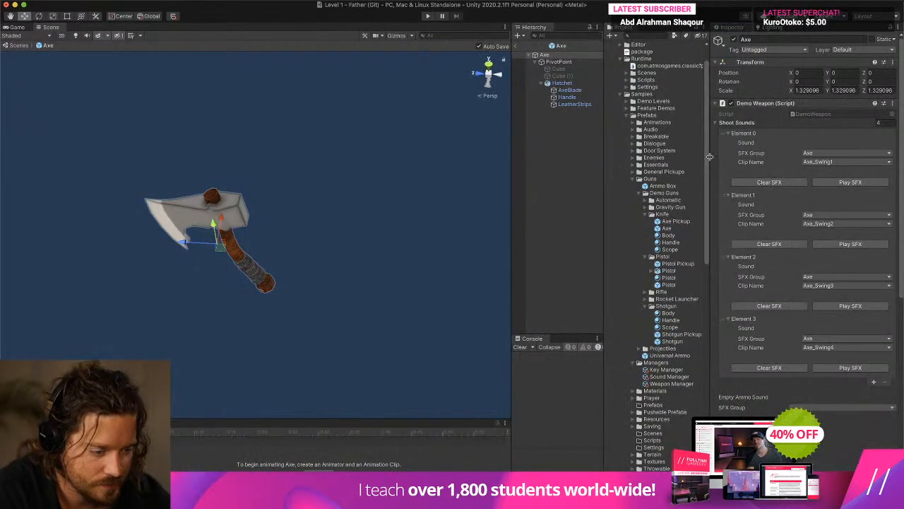
scroll(886, 164, down, 4)
scroll(901, 170, down, 7)
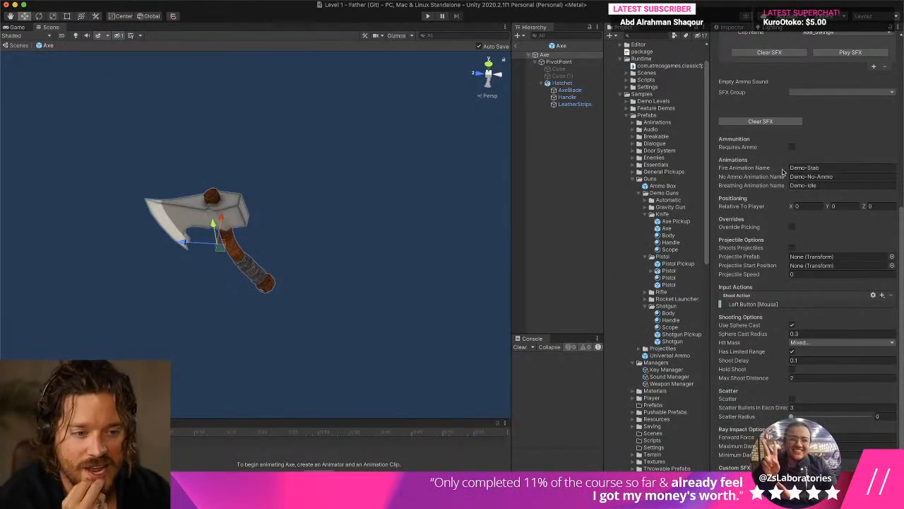
scroll(682, 155, up, 2)
Step: In the Prefabs folder's Animations/Guns/Demo-Animations subfolder, duplicate the Demo-Stab clip and rename the copy as Axe Swing
click(637, 153)
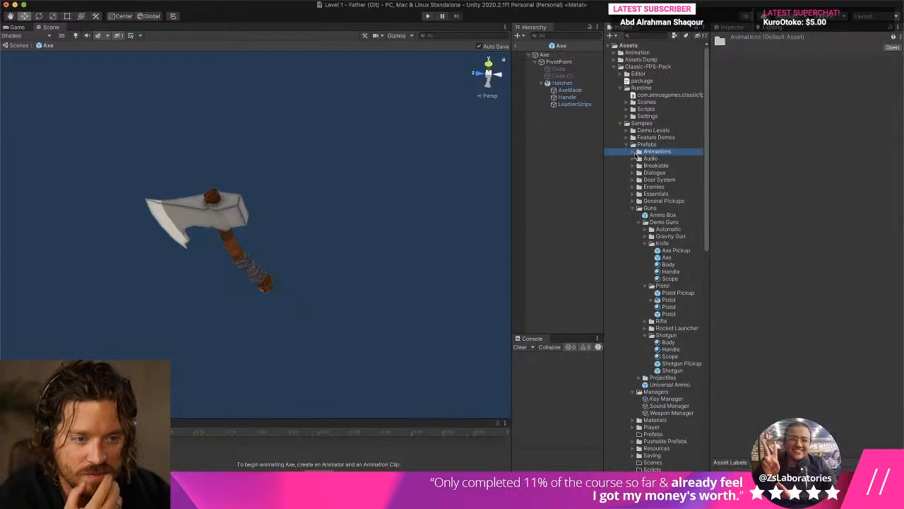
click(633, 152)
click(654, 159)
click(646, 181)
click(644, 186)
click(643, 195)
click(639, 194)
click(695, 214)
click(698, 243)
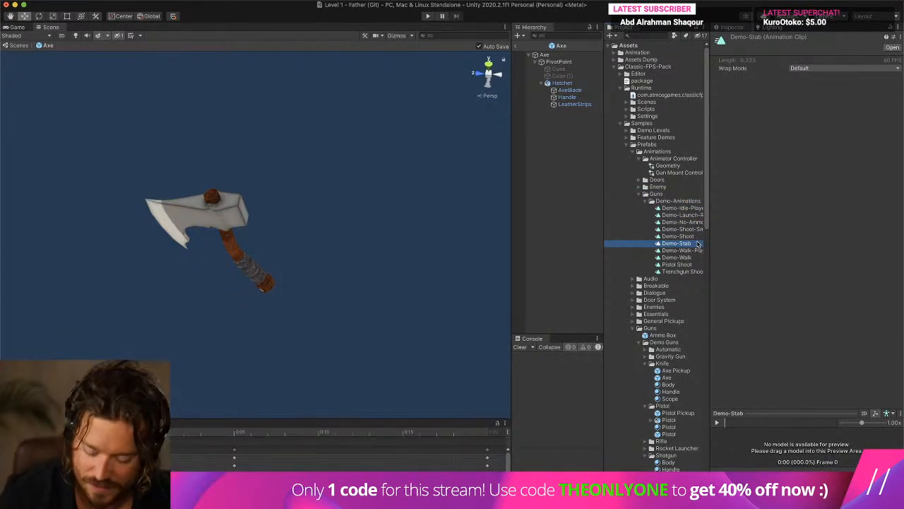
key(super+d)
click(697, 243)
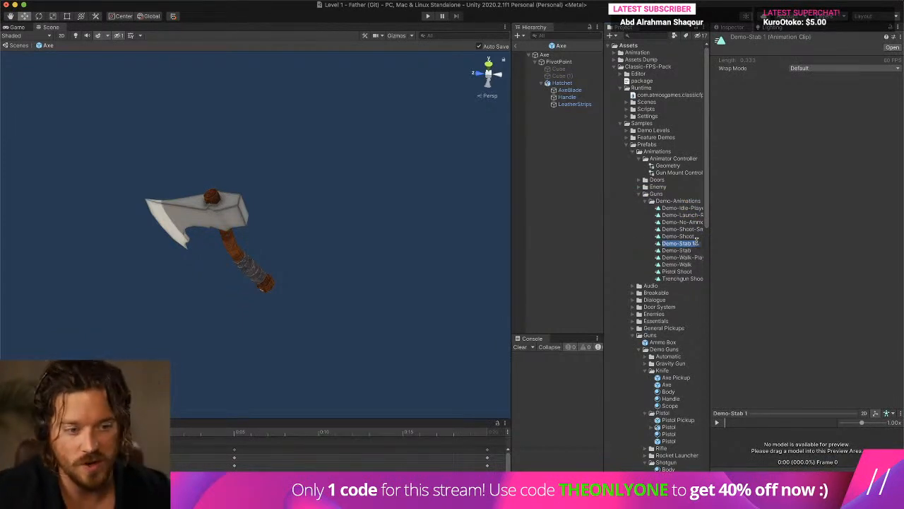
text(Axe Swing)
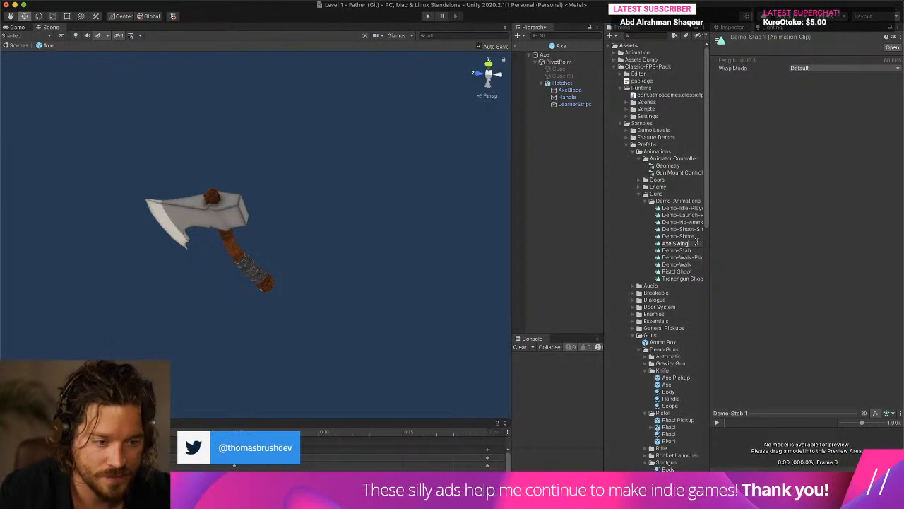
key(Return)
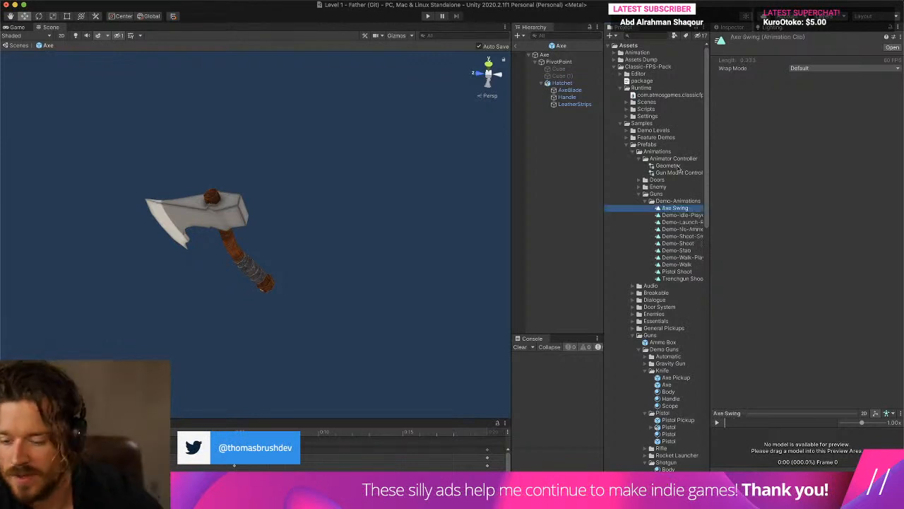
Step: Enlarge the animation timeline and, starting from the Hatchet, select the PivotPoint rotation track of the Demo-No-Ammo clip
drag(326, 418, 325, 233)
click(561, 83)
click(520, 346)
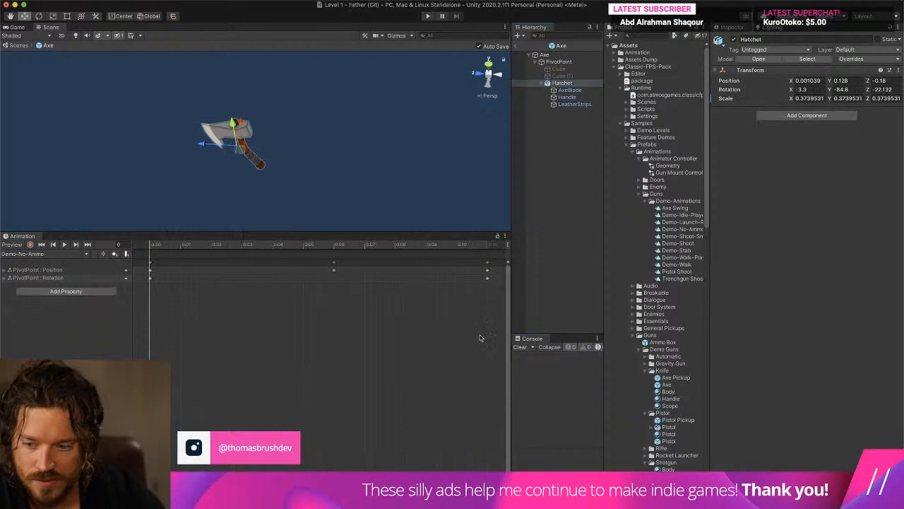
click(50, 277)
right_drag(175, 197, 183, 137)
middle_drag(181, 105, 192, 7)
scroll(175, 136, up, 6)
scroll(175, 137, down, 6)
scroll(175, 135, up, 5)
scroll(176, 136, down, 5)
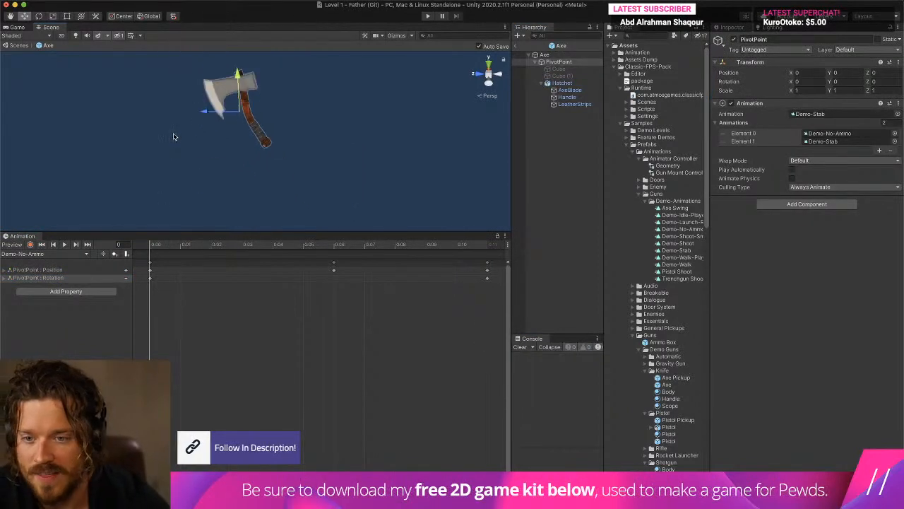
Step: Select all PivotPoint position and rotation keyframes in the Demo-No-Ammo clip and delete them
click(492, 290)
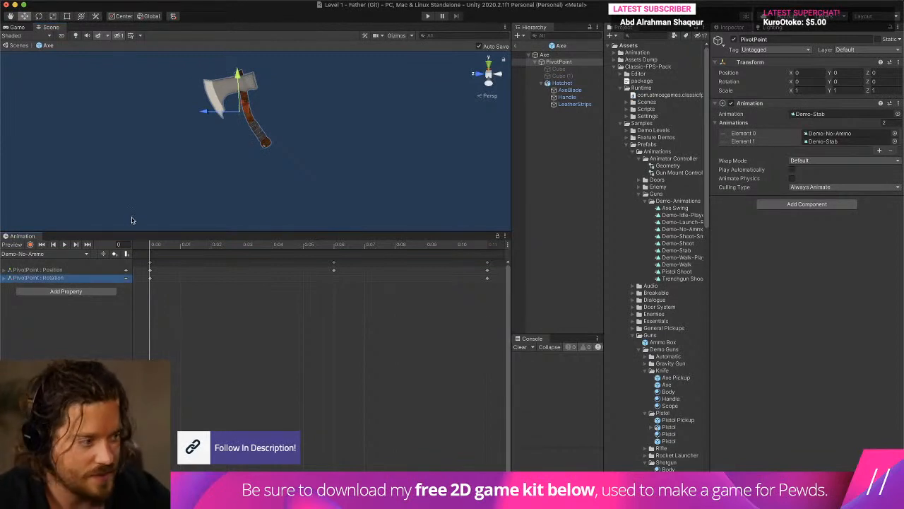
drag(474, 289, 149, 255)
key(Delete)
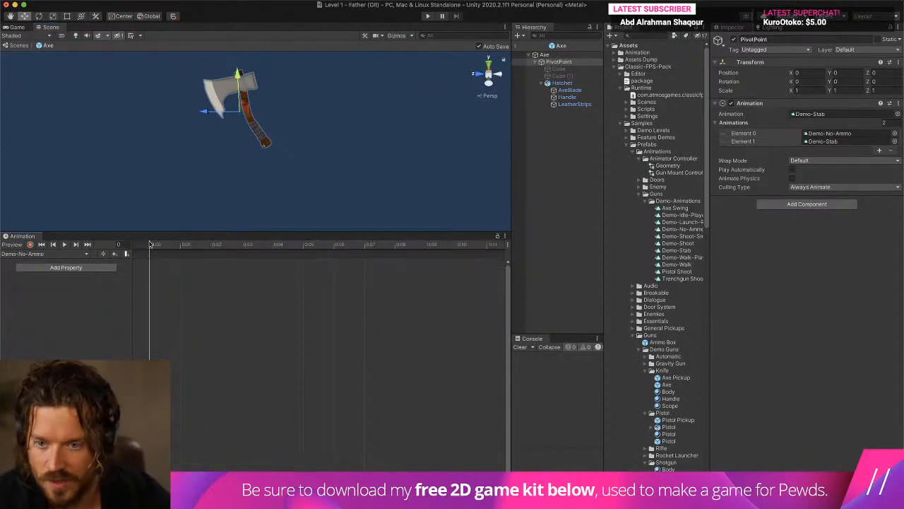
click(39, 16)
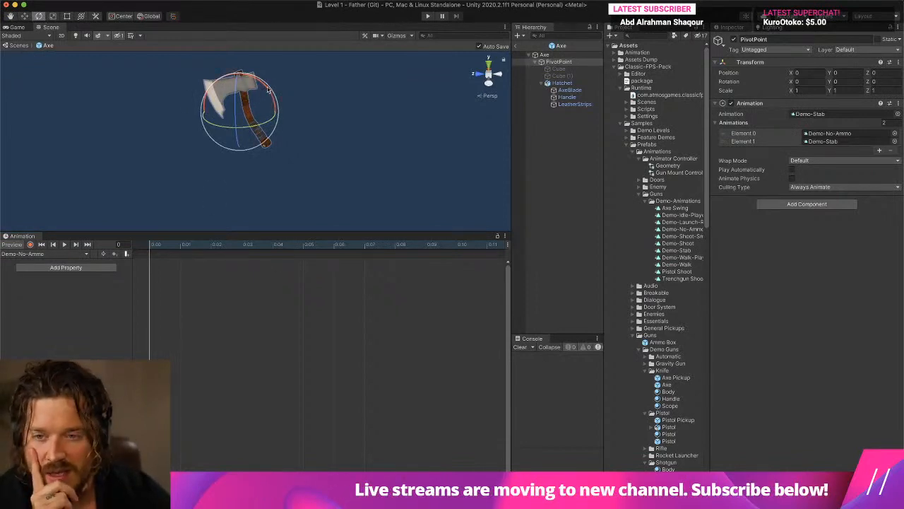
drag(268, 89, 270, 98)
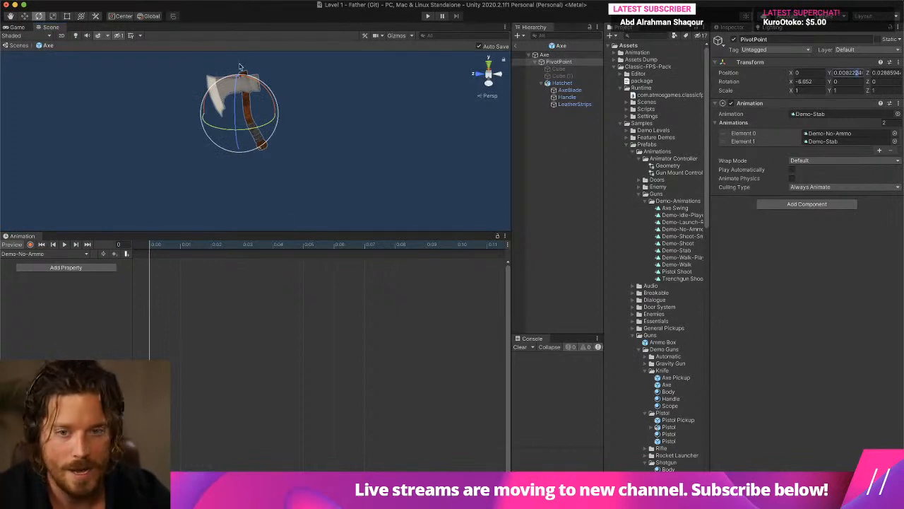
click(25, 15)
key(super+z)
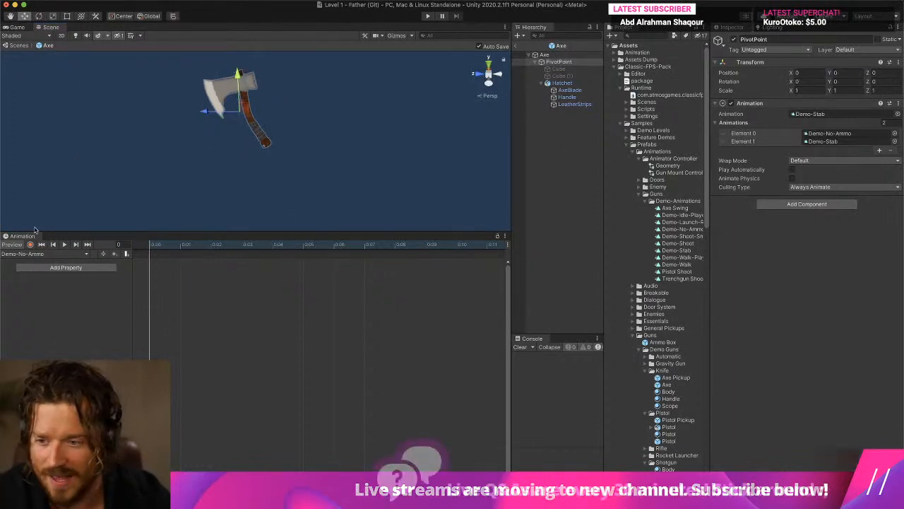
Step: Start recording at frame 0 and key the PivotPoint with rotation about -2.379, 1.478, -0.035 and Z position -0.003
click(30, 244)
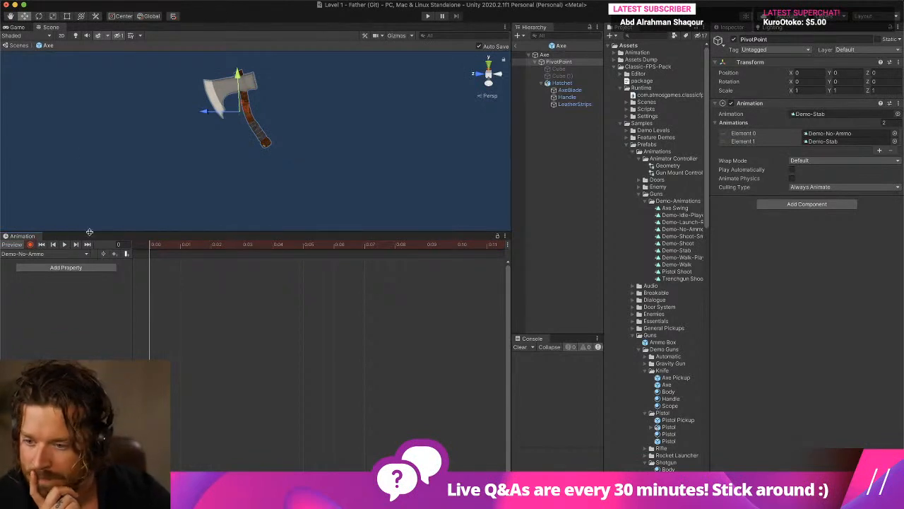
click(38, 16)
drag(272, 92, 275, 95)
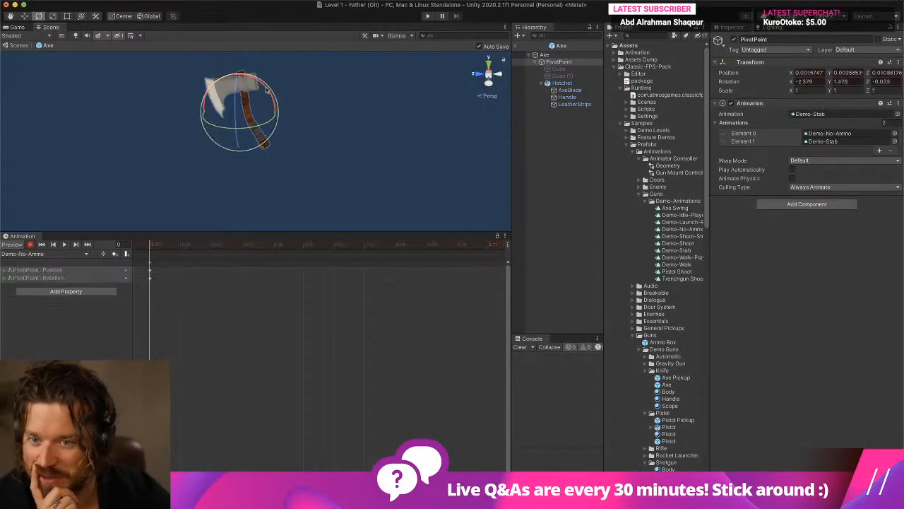
click(25, 15)
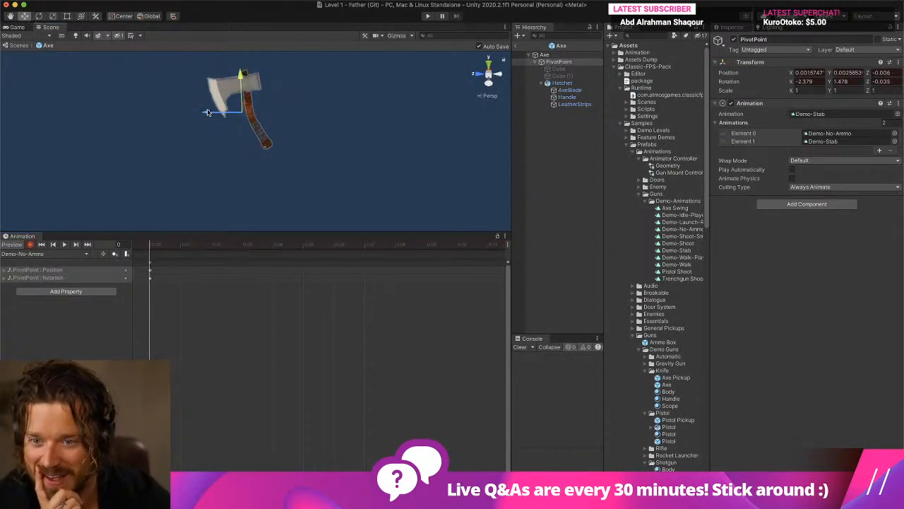
drag(214, 114, 208, 115)
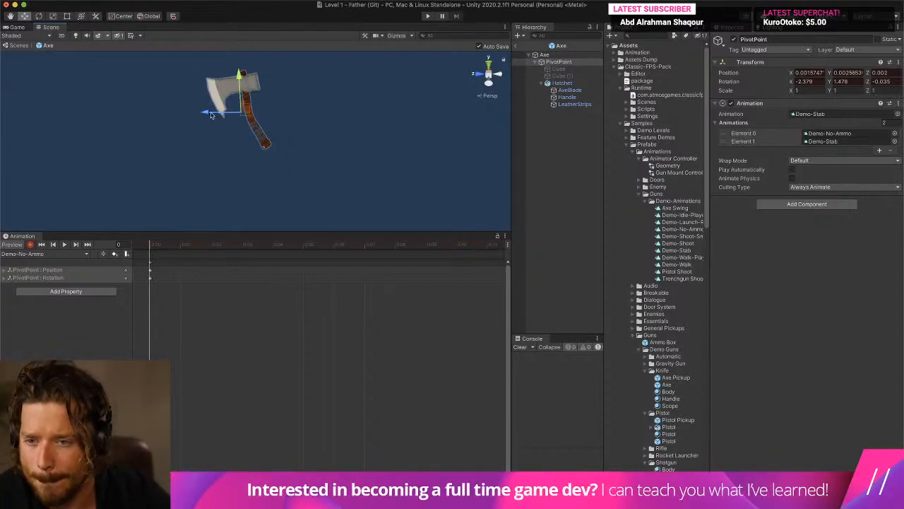
drag(207, 113, 209, 113)
Step: Select the Hatchet and record a slight rotation of about -3.728, -82.497, -18.395 for it at frame 0
click(243, 74)
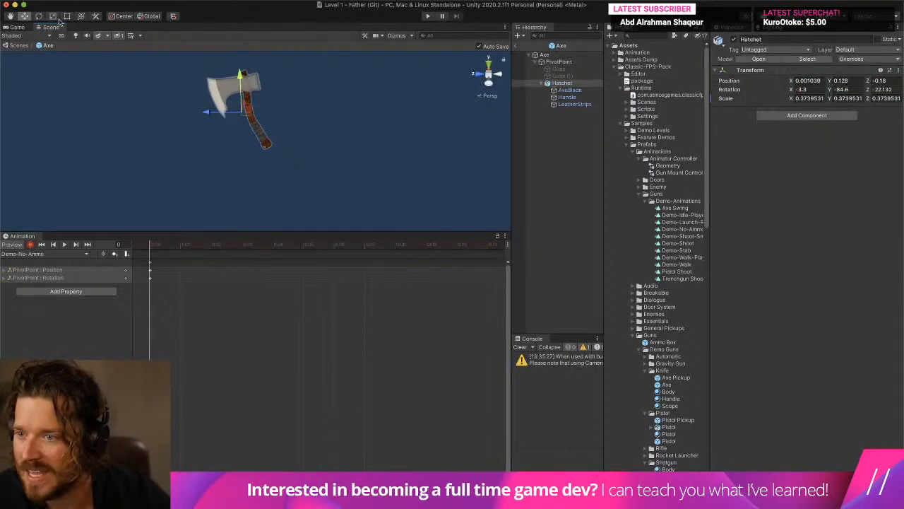
key(e)
drag(250, 73, 249, 79)
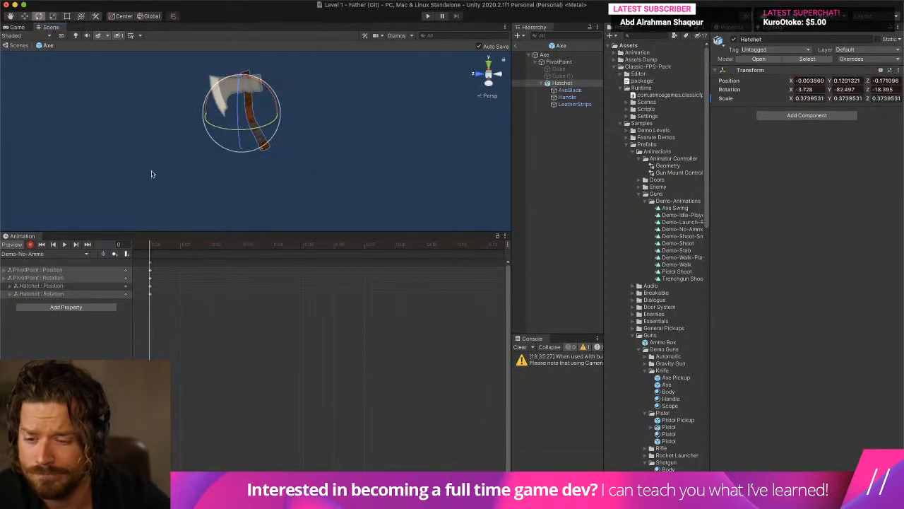
key(w)
Step: At frame 6, record the Hatchet moved forward and rotated to about -5.559, -103.207, -55.219
click(333, 245)
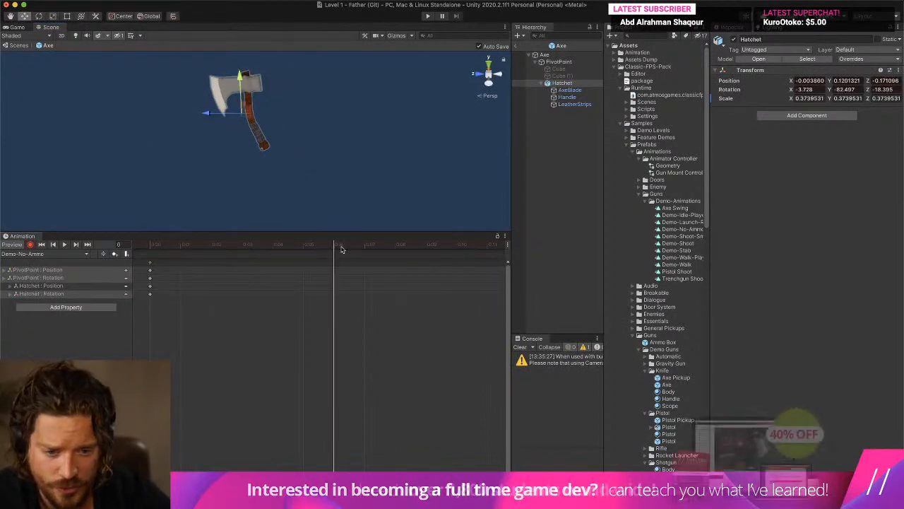
drag(209, 129, 137, 103)
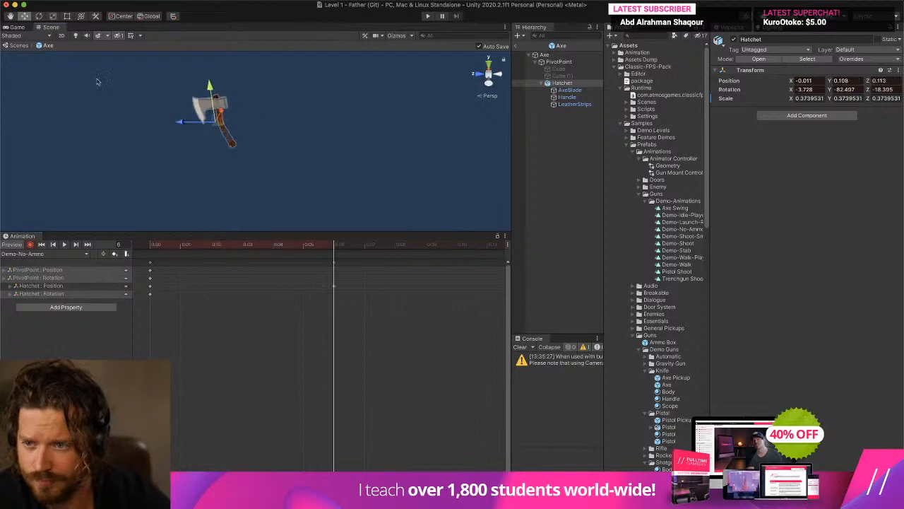
click(39, 15)
drag(226, 87, 145, 67)
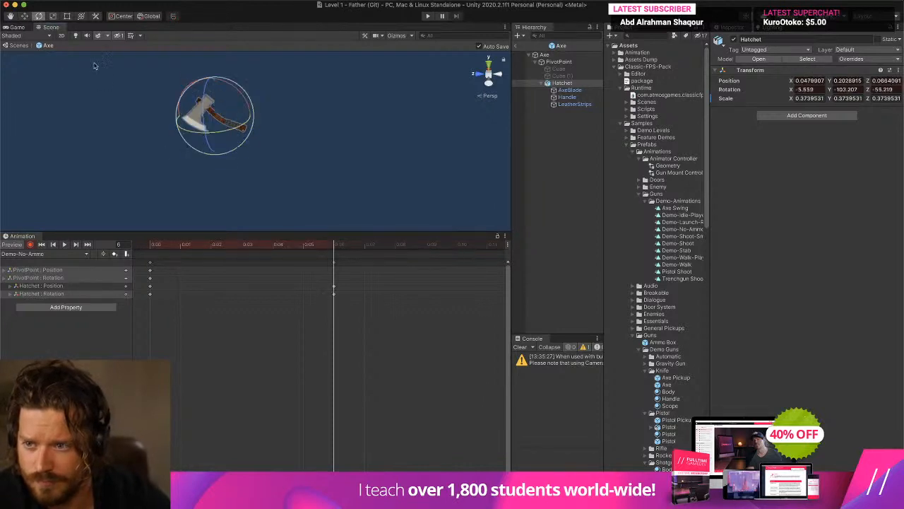
click(24, 18)
Step: Reselect the Hatchet, lower and advance it at frame 6 to about 0.04, -0.308, 0.362, and preview the motion from frame 0
click(208, 108)
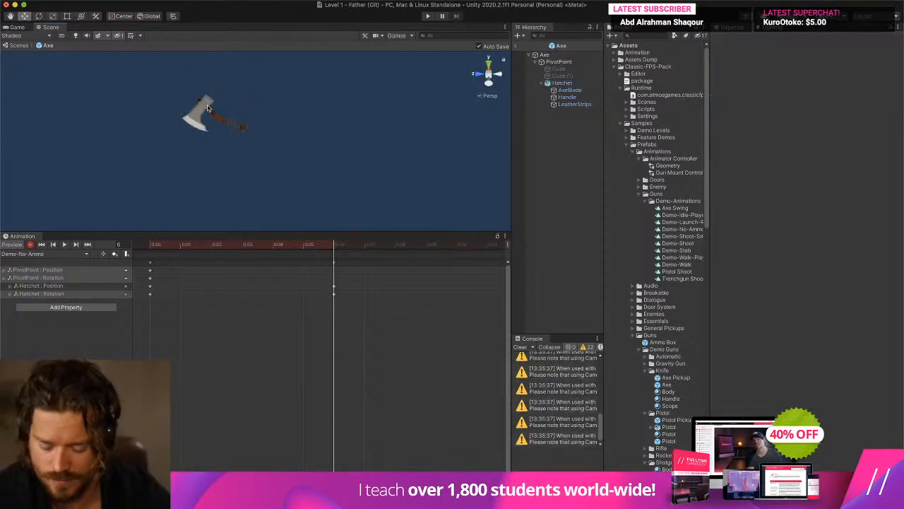
click(208, 108)
drag(211, 84, 218, 133)
drag(186, 161, 154, 161)
click(151, 244)
click(64, 246)
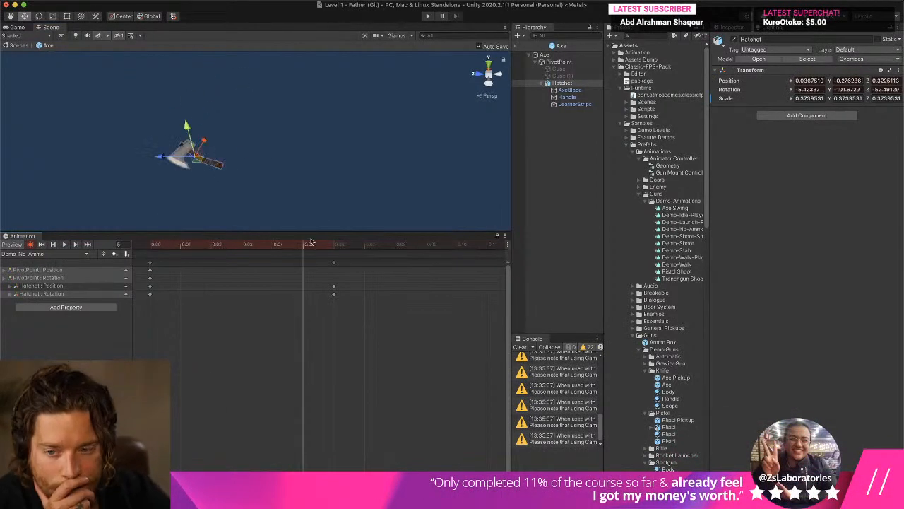
Step: Check the Hatchet's transform at frame 40 and stop recording to compare it with its original pose
scroll(333, 161, up, 5)
scroll(398, 302, down, 8)
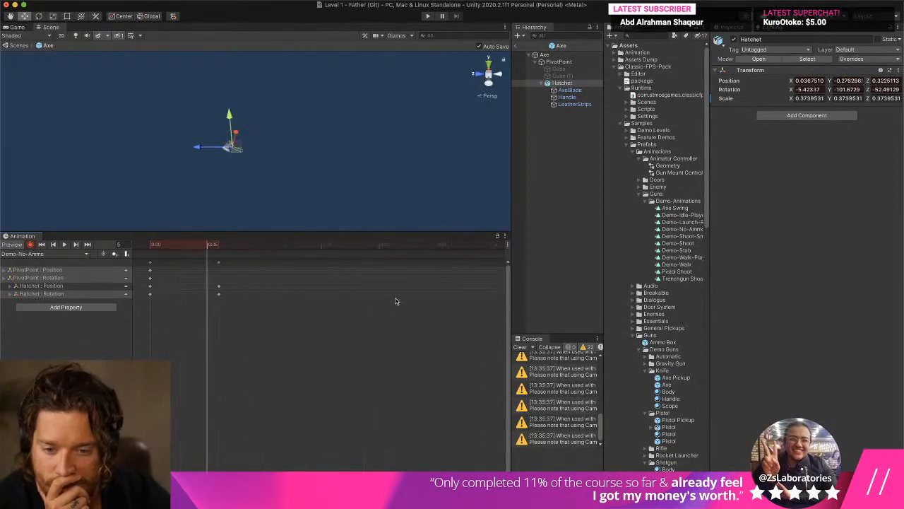
scroll(447, 263, down, 3)
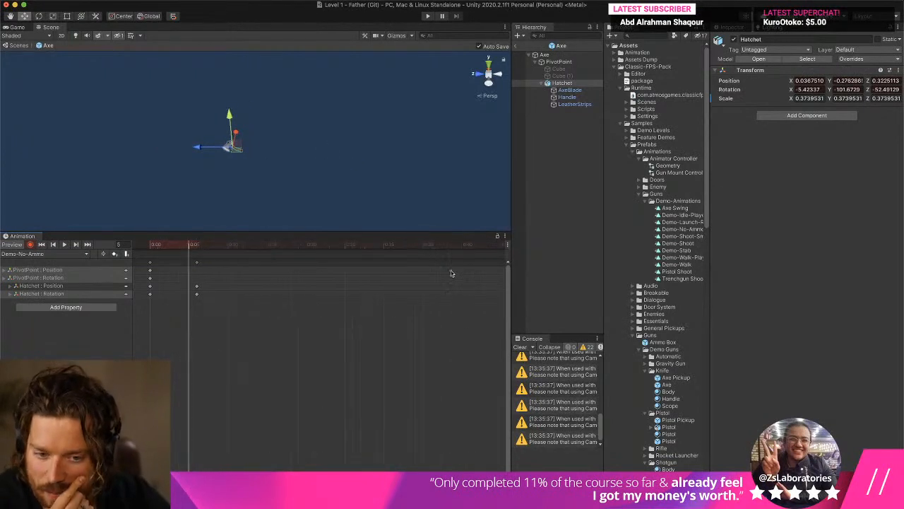
click(460, 246)
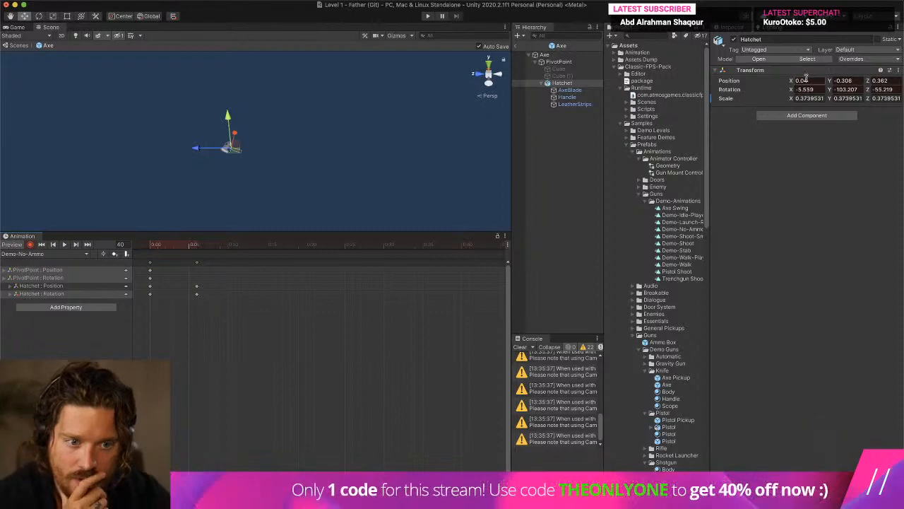
click(573, 104)
click(559, 84)
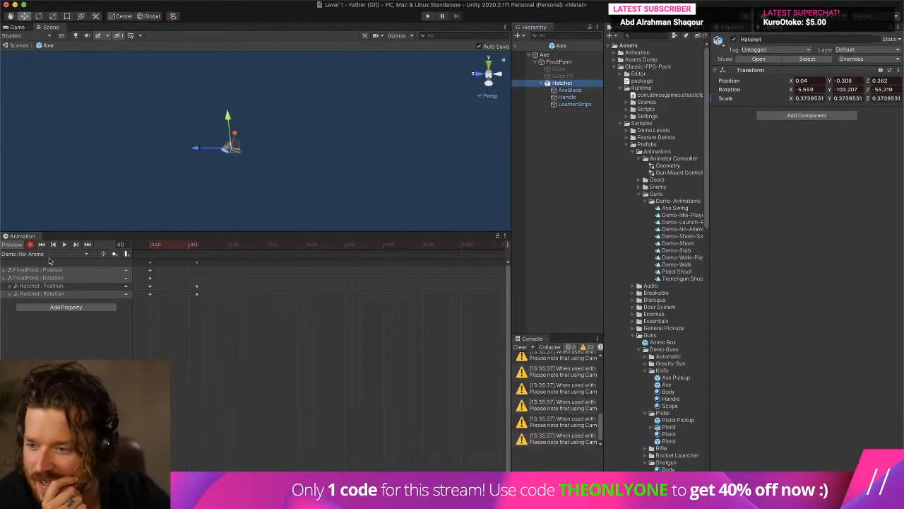
click(29, 245)
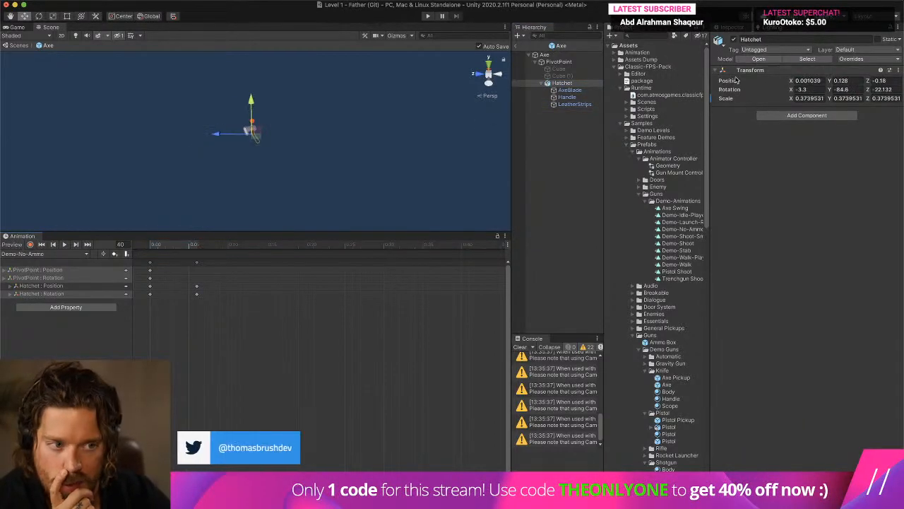
Step: Delete the Hatchet position and rotation tracks from the Demo-No-Ammo clip
click(559, 61)
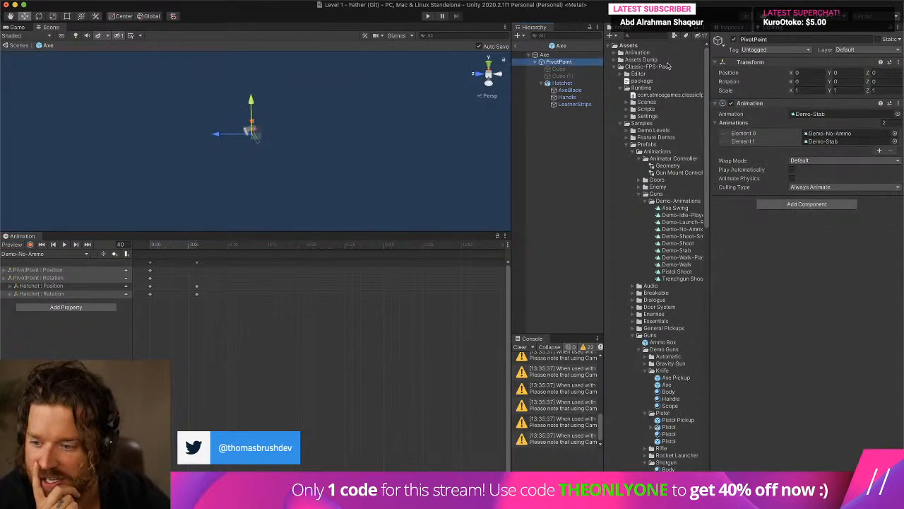
click(49, 287)
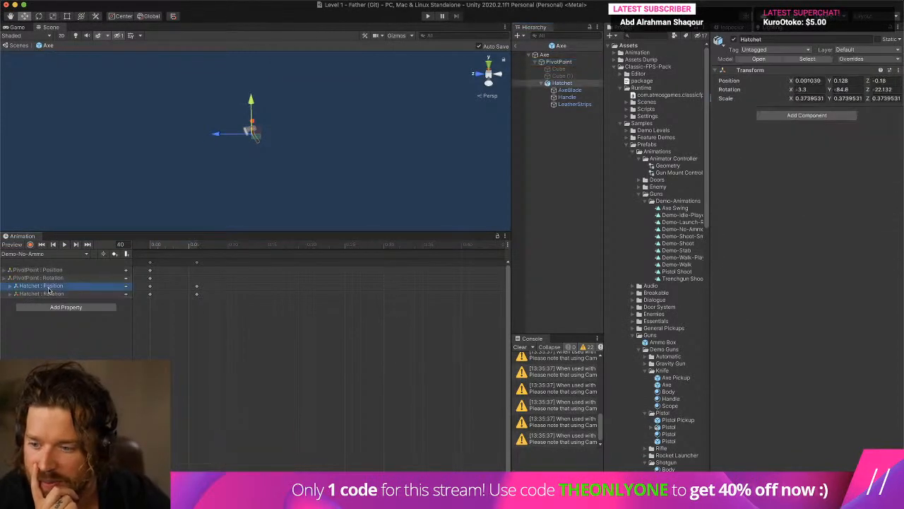
key(Delete)
key(Delete)
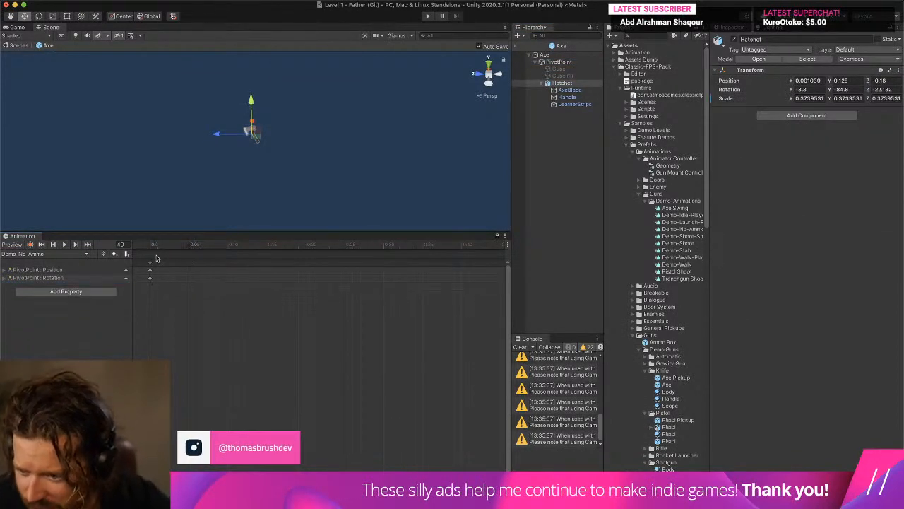
Step: Return to frame 0 of the clip, select the PivotPoint, and clear the console
drag(155, 247, 126, 248)
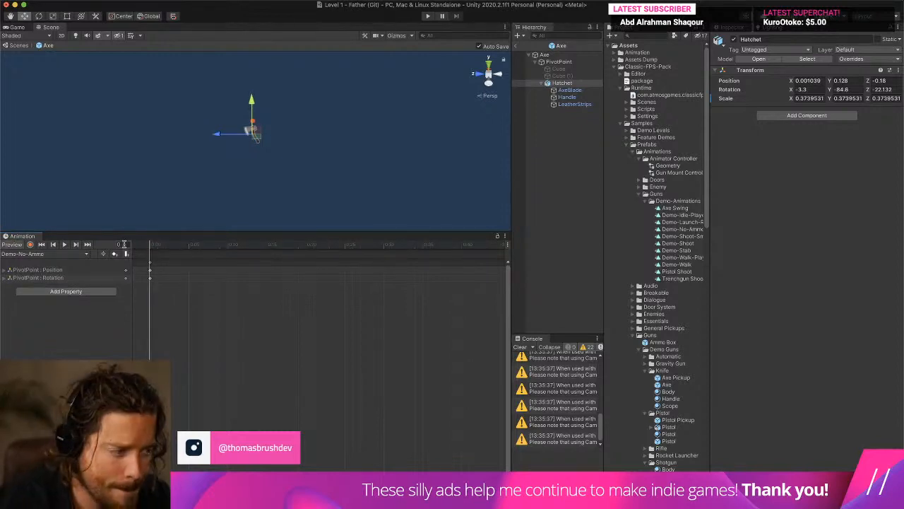
click(559, 62)
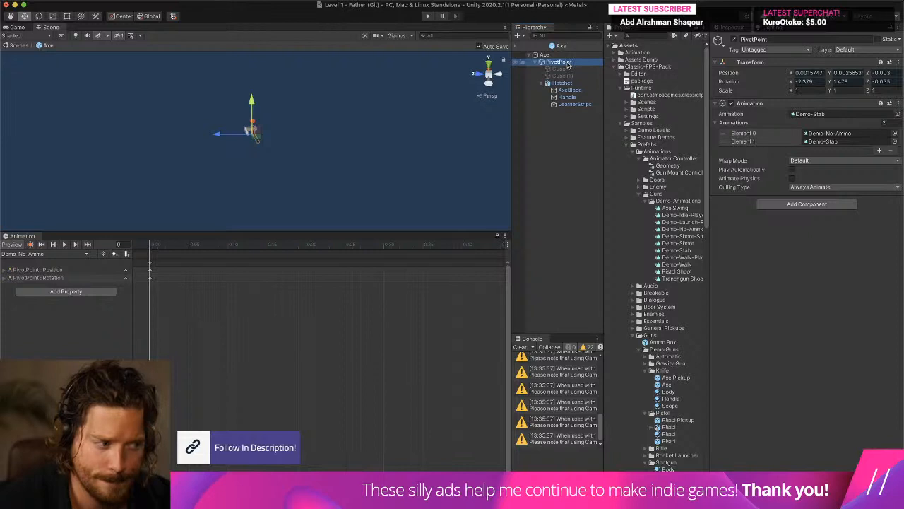
click(520, 347)
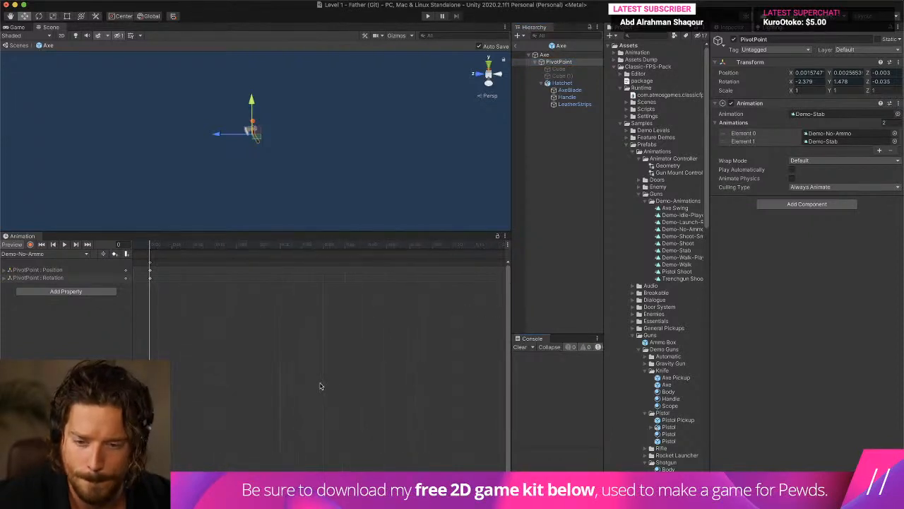
Step: Record a PivotPoint key at frame 60 with the axe moved forward and rotated into a swing
click(340, 245)
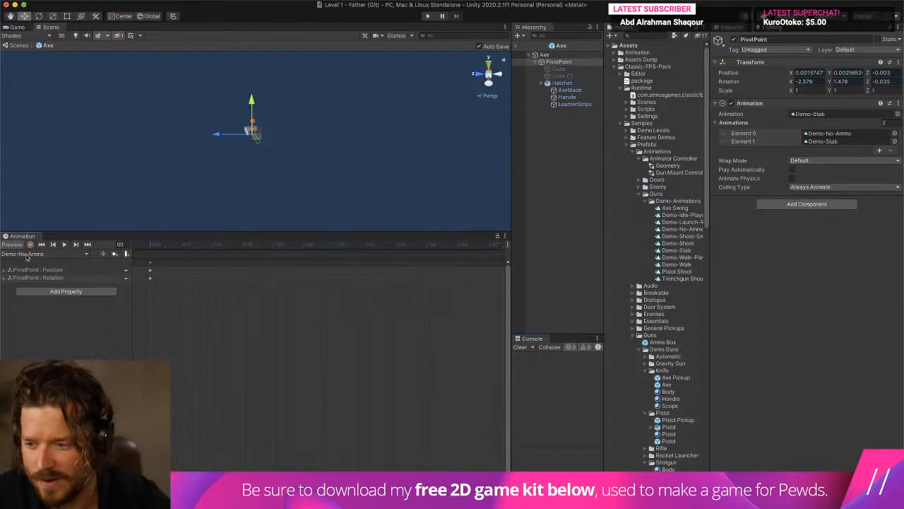
drag(217, 132, 171, 149)
click(38, 16)
drag(223, 119, 159, 86)
Step: Preview the swing, lower the PivotPoint at frame 60, and play the motion back from frame 0
click(65, 244)
click(336, 245)
click(25, 16)
drag(210, 121, 213, 159)
drag(194, 247, 84, 247)
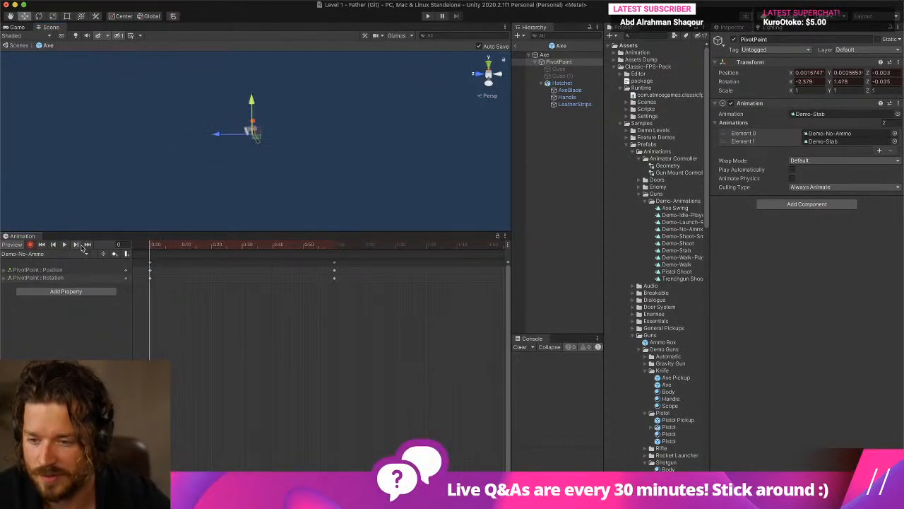
click(65, 246)
click(65, 246)
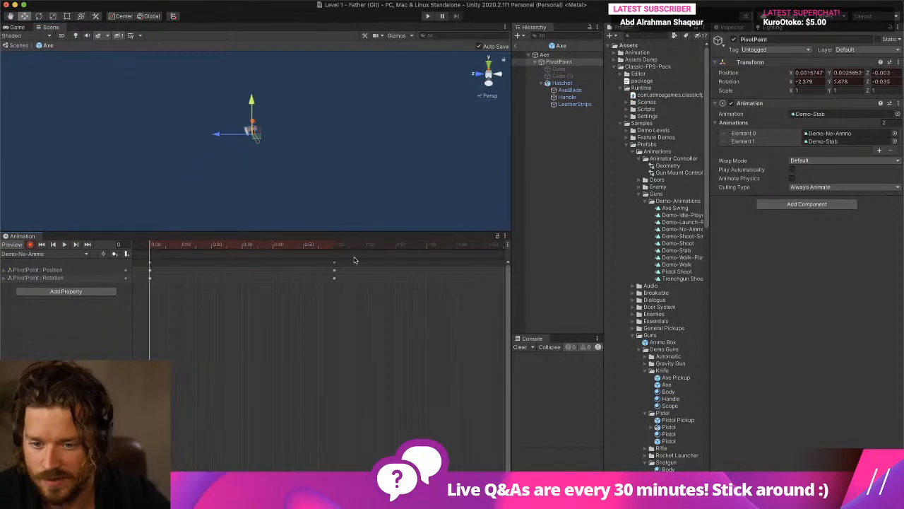
Step: Move the PivotPoint keyframes at frame 60 to frame 10 to speed up the swing
drag(341, 262, 326, 282)
drag(202, 268, 125, 254)
click(197, 246)
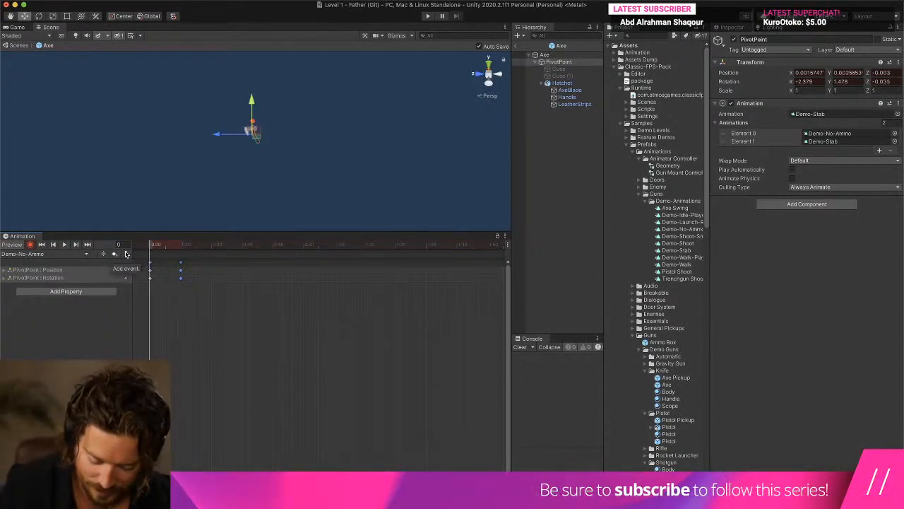
Step: Paste a third set of PivotPoint keyframes, preview the motion, and move the pasted keys to frame 26
click(335, 247)
key(super+v)
drag(335, 248, 127, 248)
click(63, 245)
drag(315, 322, 229, 265)
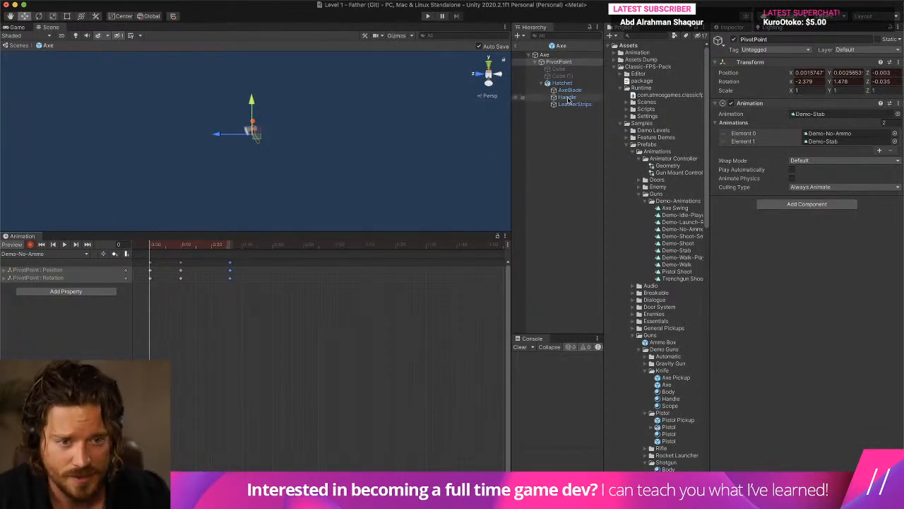
Step: Add the Axe Swing clip to the PivotPoint's Animations list between Demo-No-Ammo and Demo-Stab, and reselect the PivotPoint
click(564, 82)
click(565, 75)
click(569, 63)
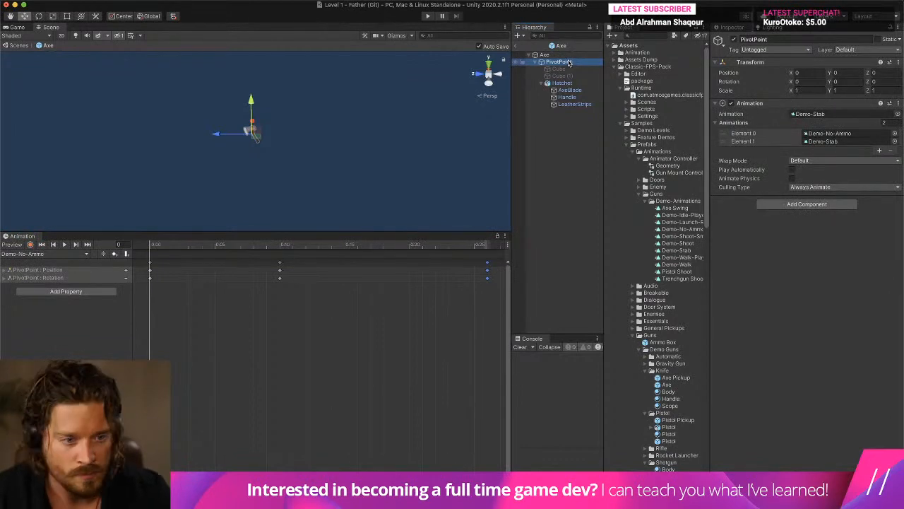
drag(673, 208, 827, 143)
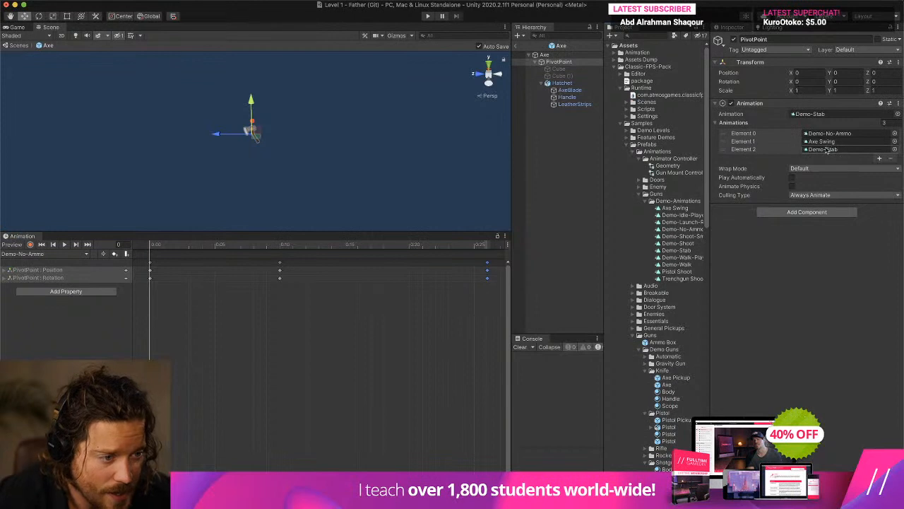
click(565, 75)
click(586, 84)
click(584, 62)
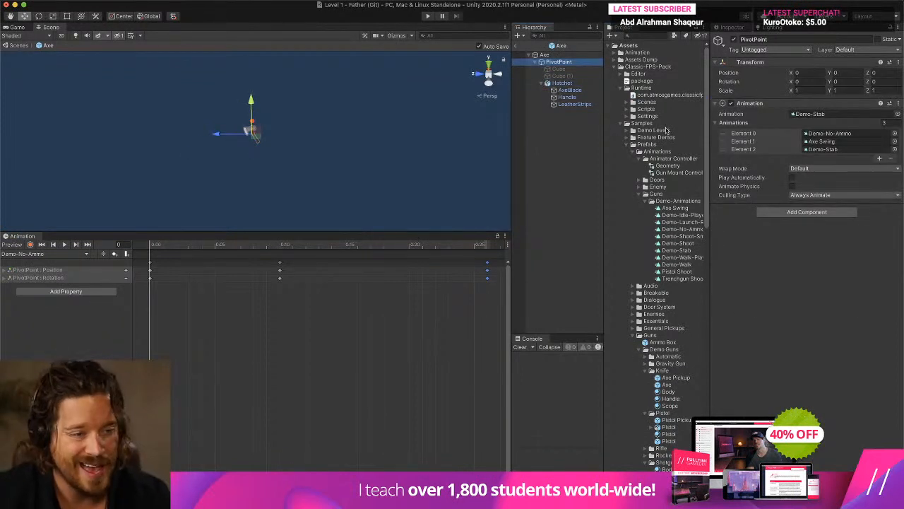
Step: Set the Fire Animation Name of the root Axe object's Demo Weapon script to Axe Swing
click(544, 55)
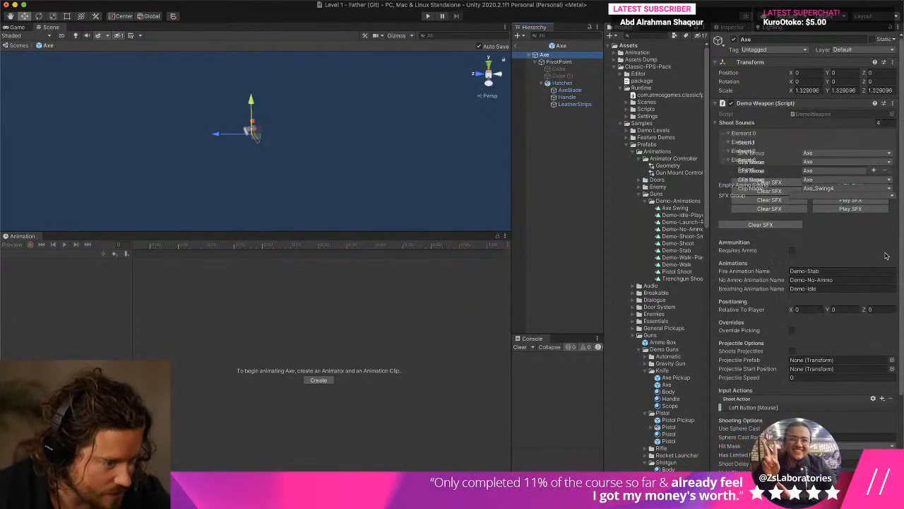
scroll(896, 251, down, 5)
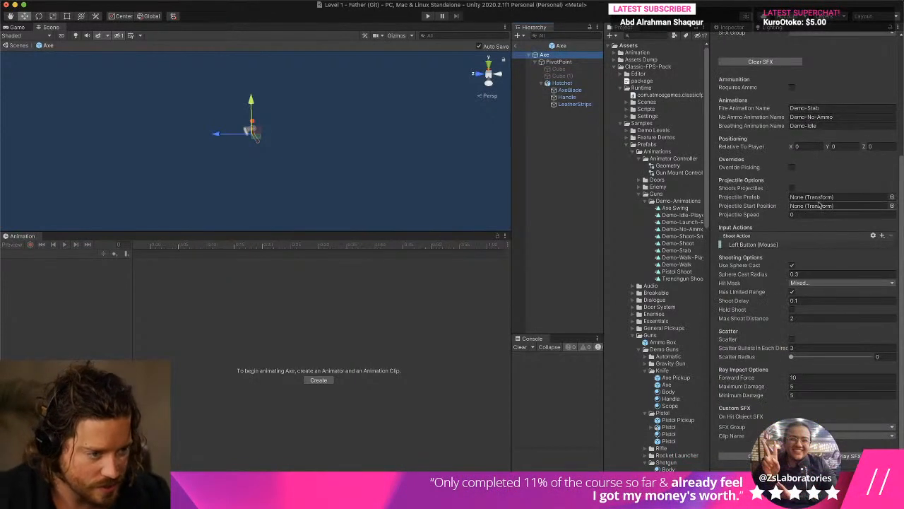
click(824, 110)
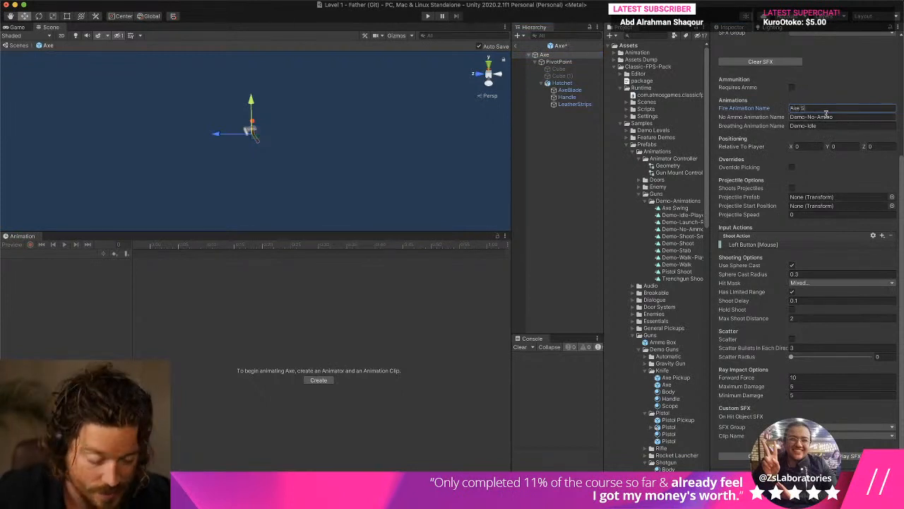
Step: Return from the Axe prefab to the Level 1 scene, playtest the axe attack, and stop the game
click(516, 47)
click(428, 16)
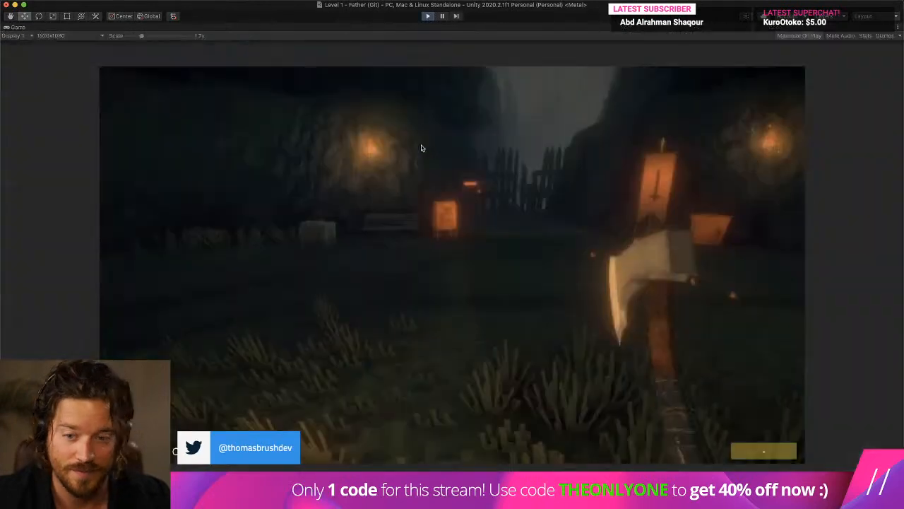
key(super+p)
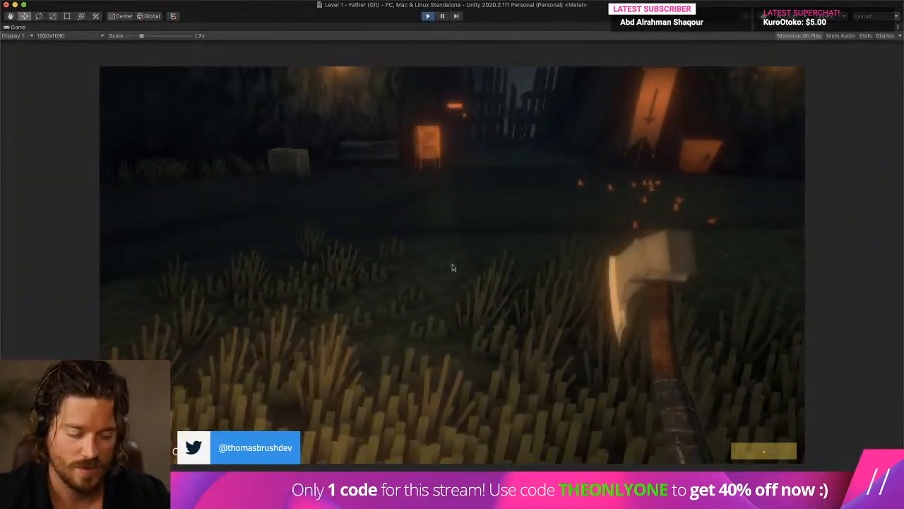
Step: Search the project assets for "axe"
right_click(661, 93)
click(643, 87)
click(639, 47)
click(636, 37)
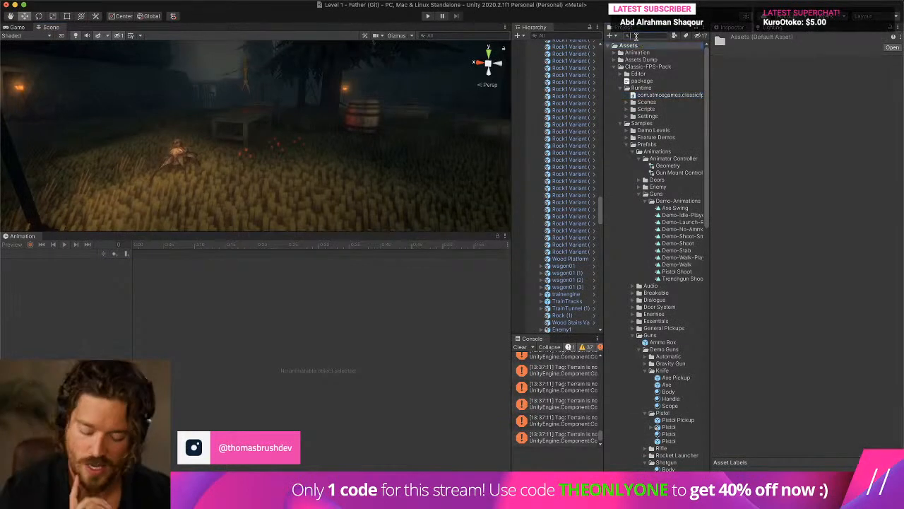
text(axe)
text(ife)
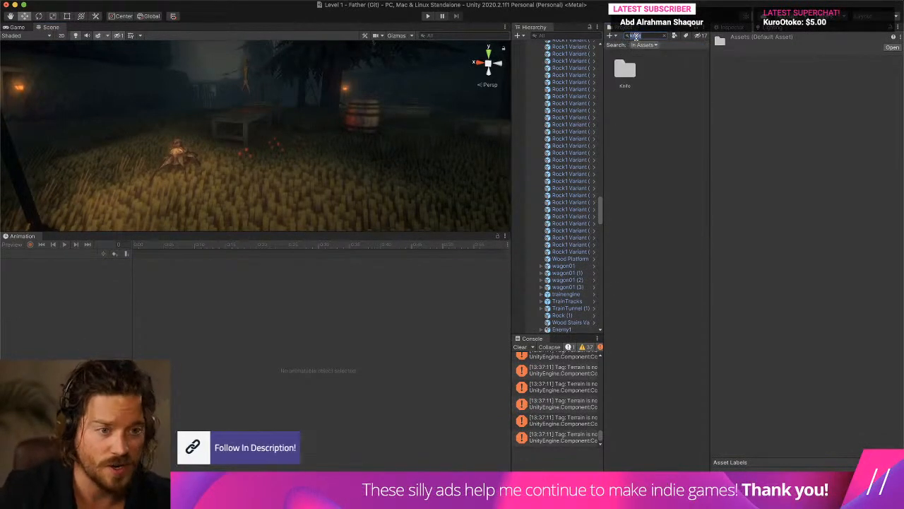
key(super+a)
text(xa)
text(e)
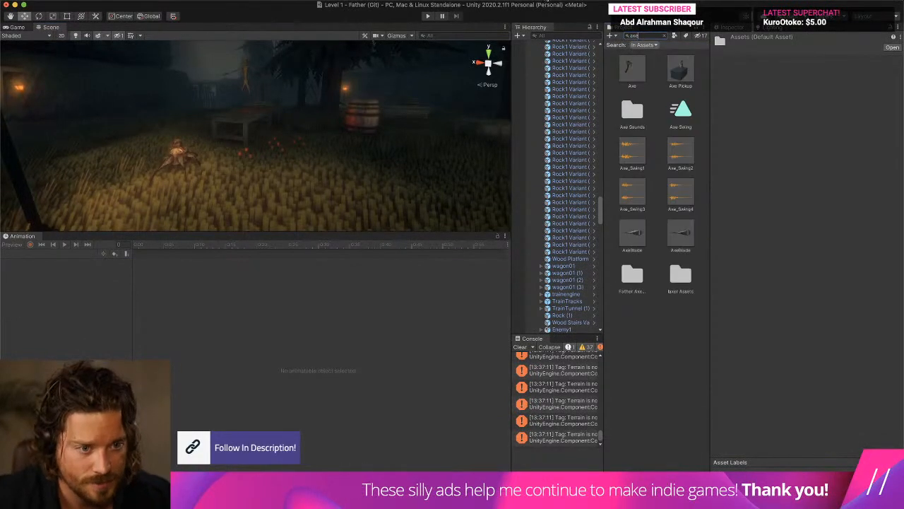
Step: Open the Axe prefab and check the Demo Weapon settings on its root and the Animation component on PivotPoint
double_click(645, 68)
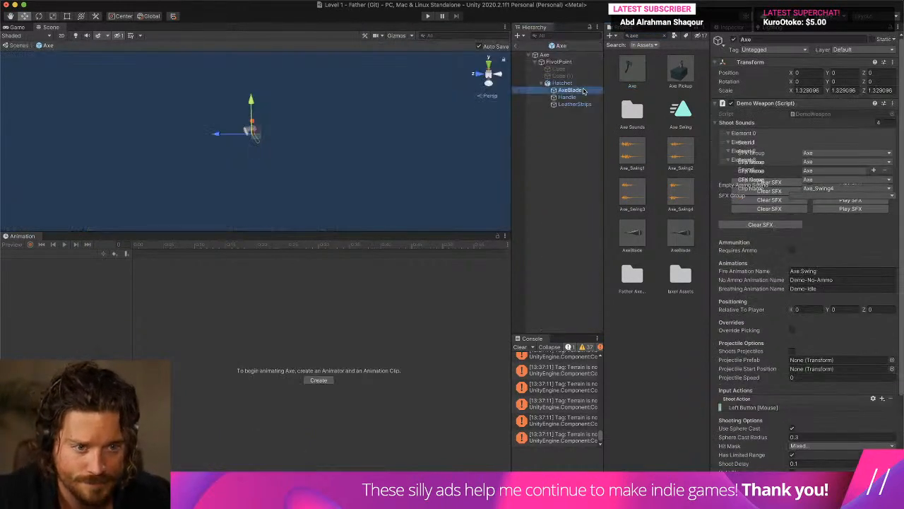
click(574, 56)
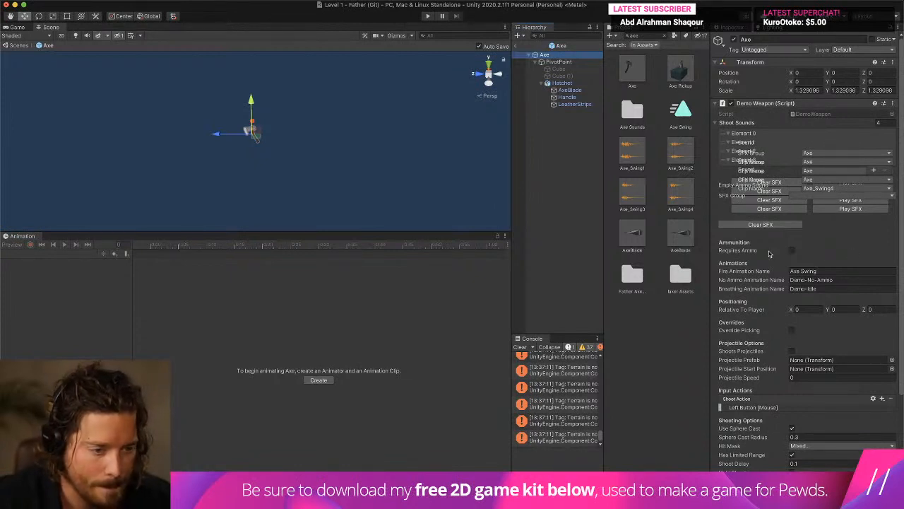
click(569, 62)
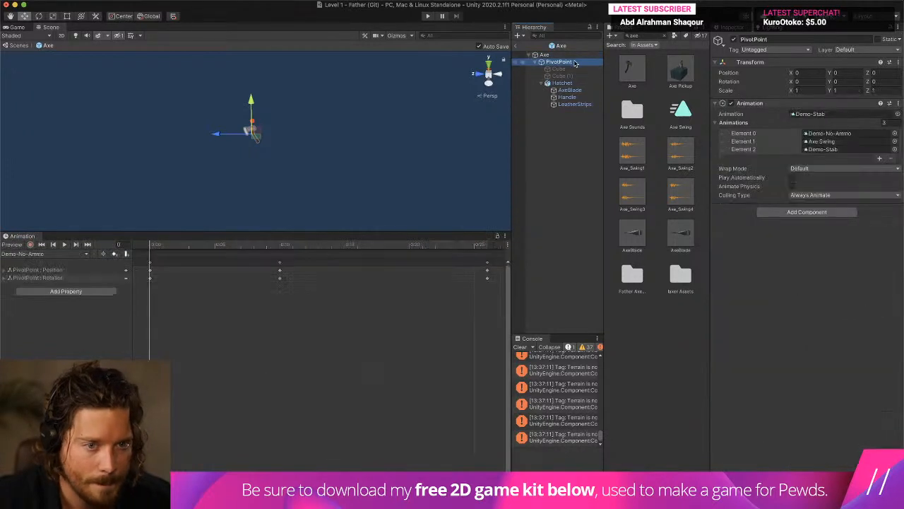
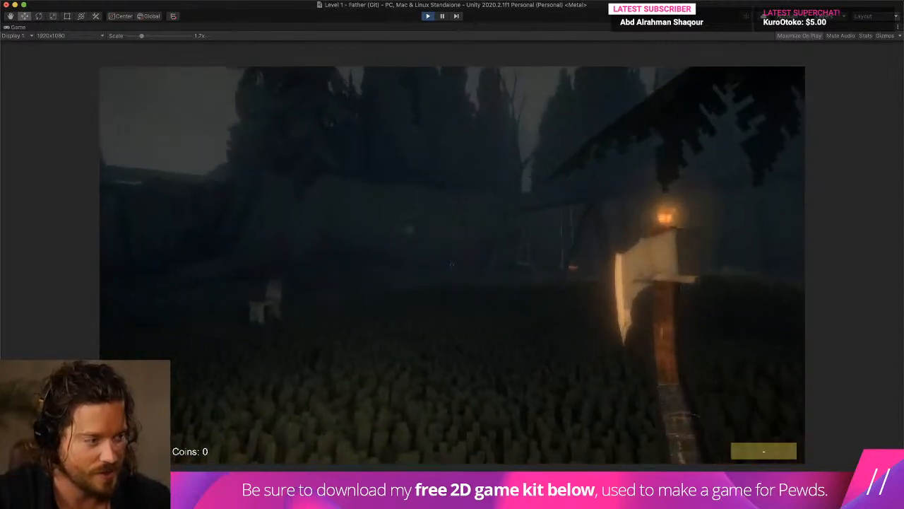
Step: Swing the axe in the running game, stop play mode, and clear the console
click(452, 264)
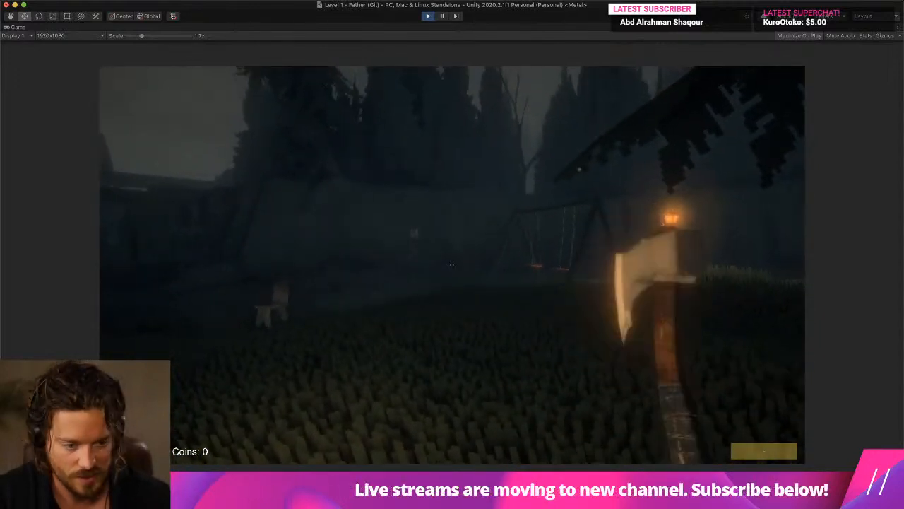
key(super+p)
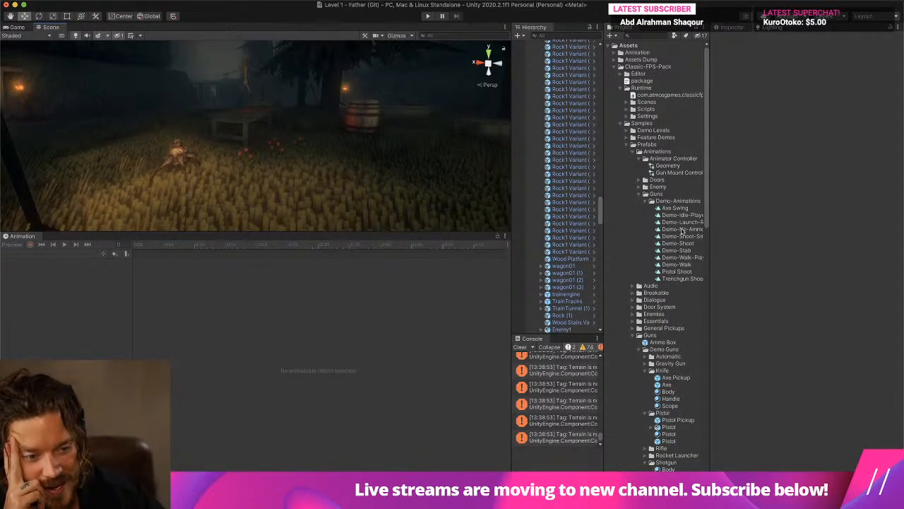
click(520, 347)
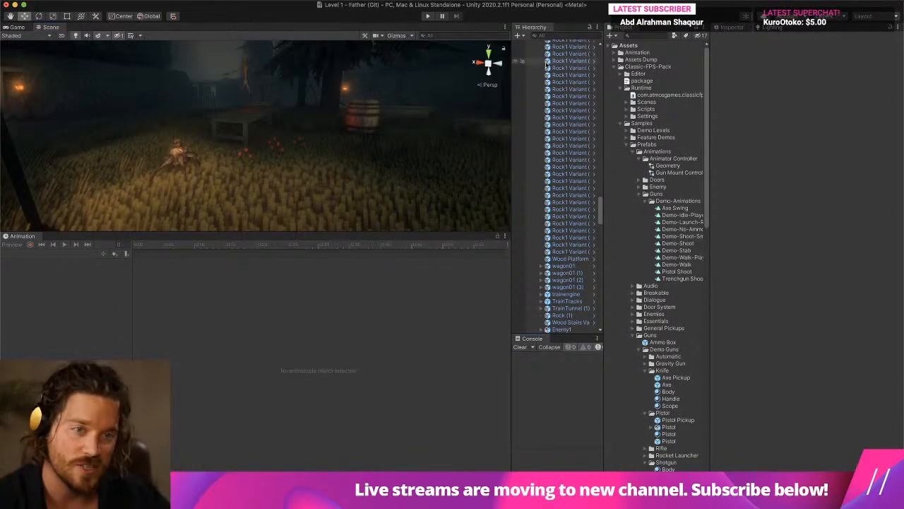
Step: Search the scene hierarchy for "axe", select AxeBlade, and clear the filter to locate it among its parents
click(552, 35)
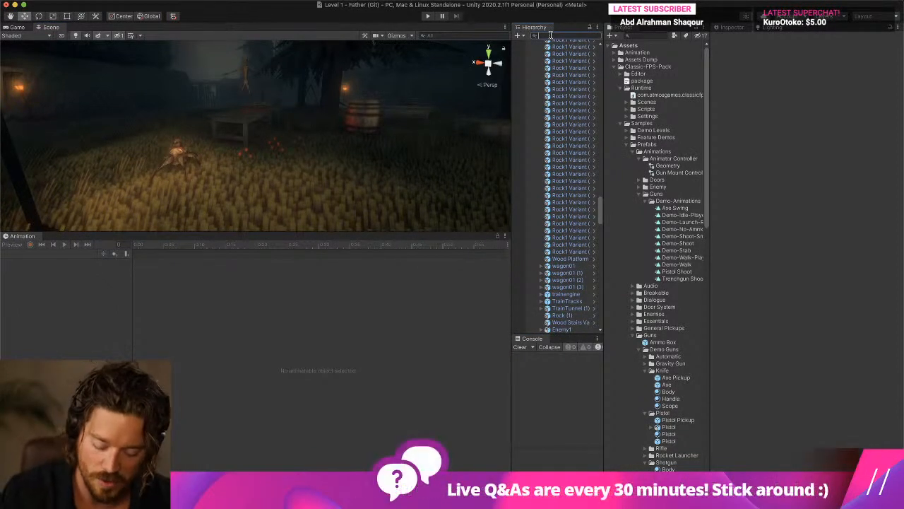
text(axe)
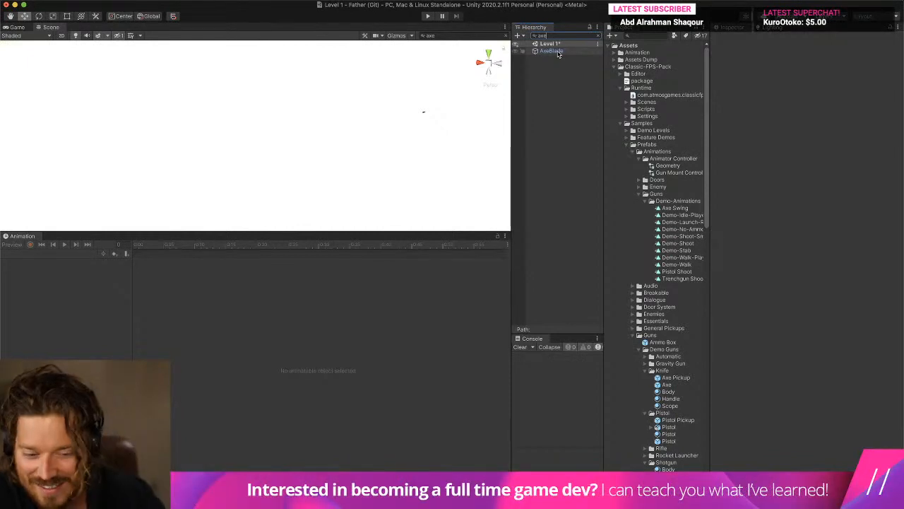
click(552, 52)
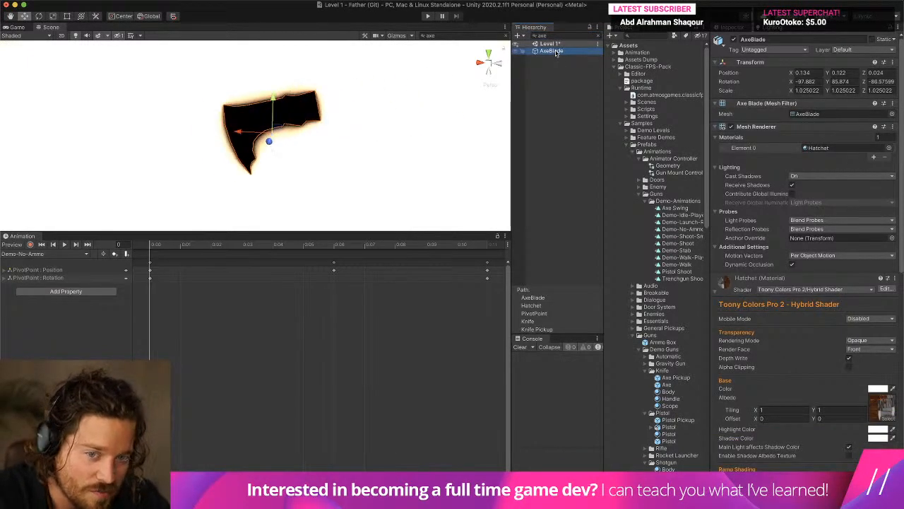
click(599, 36)
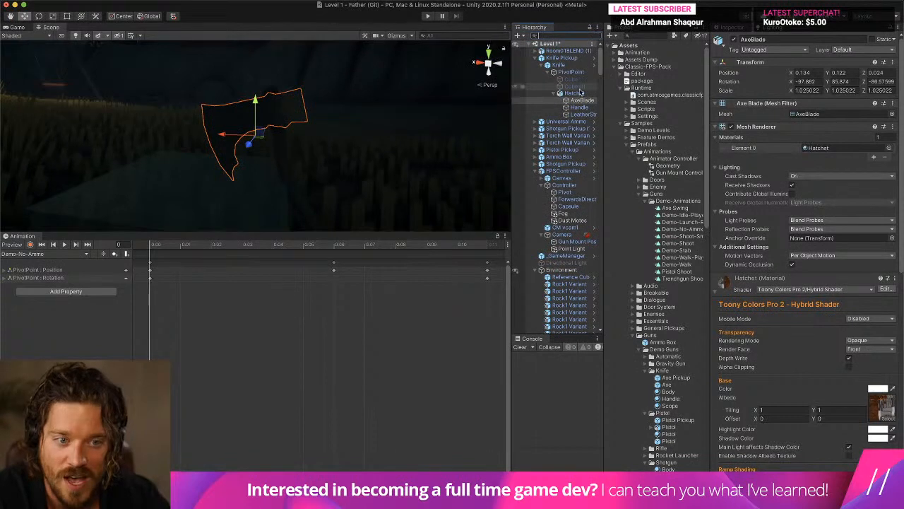
Step: Select Hatchet and its parent Knife under Knife Pickup, and enlarge the Scene view to frame the axe
click(576, 92)
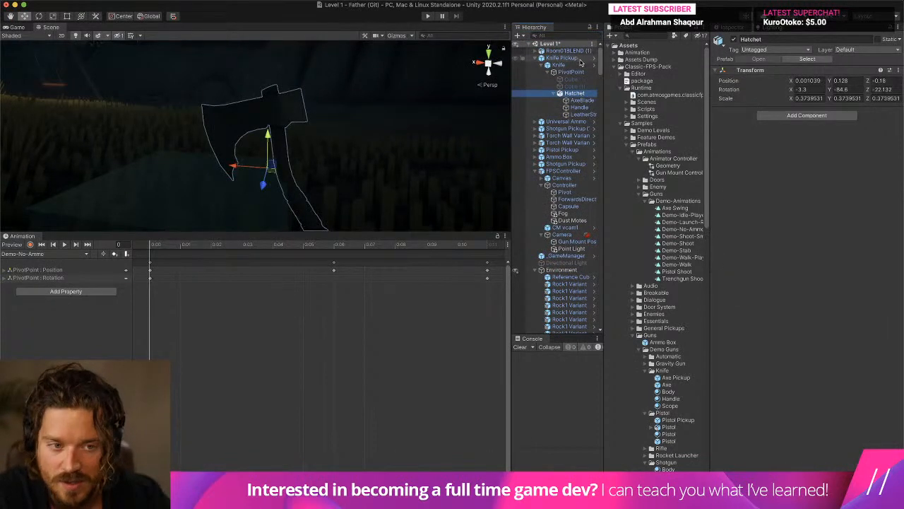
click(558, 65)
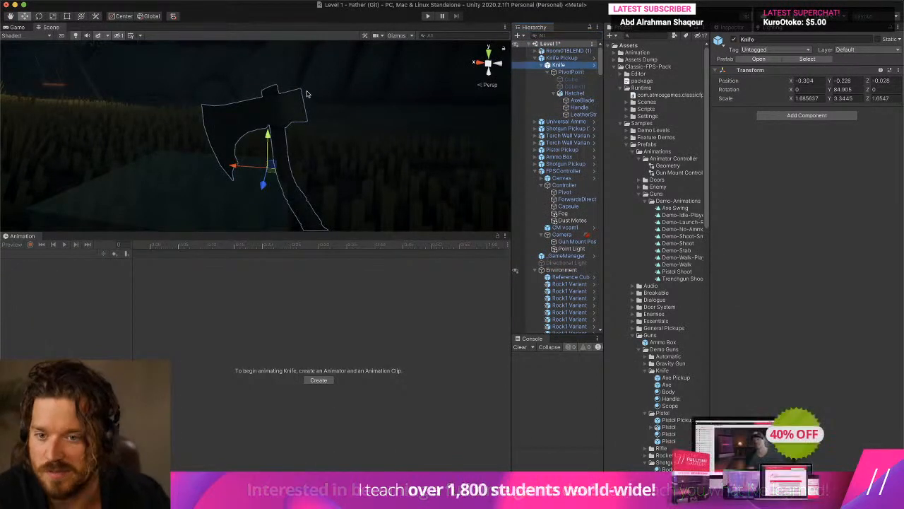
middle_drag(308, 92, 368, 230)
drag(368, 231, 357, 379)
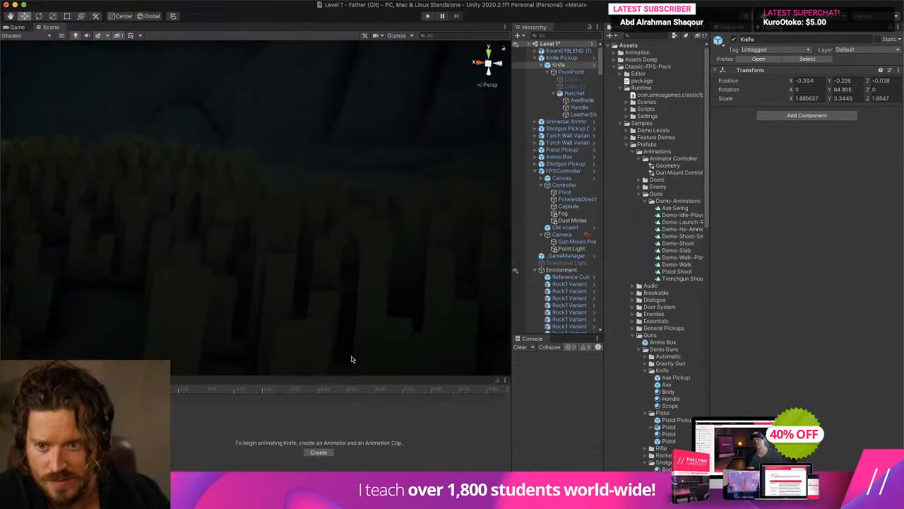
key(f)
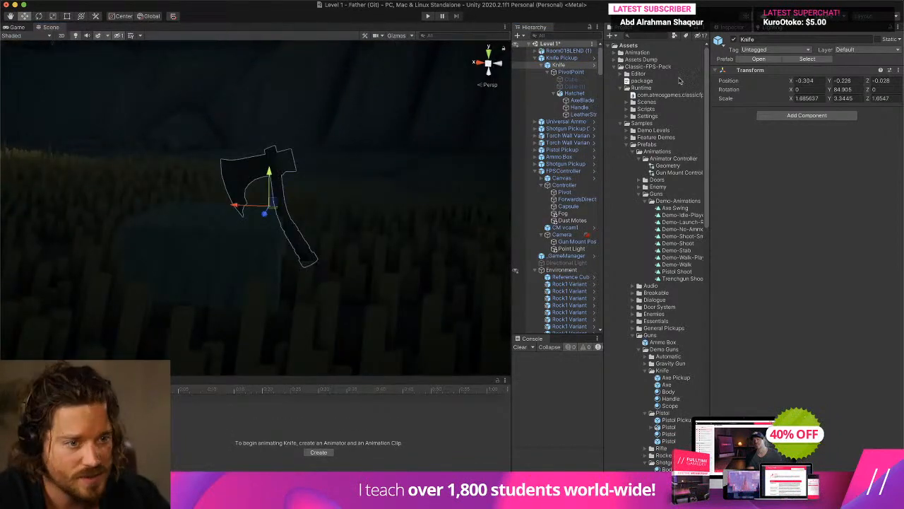
Step: Select the Hatchet in the scene, and search the project assets for "hatch" and for "axe"
scroll(680, 81, down, 1)
click(574, 93)
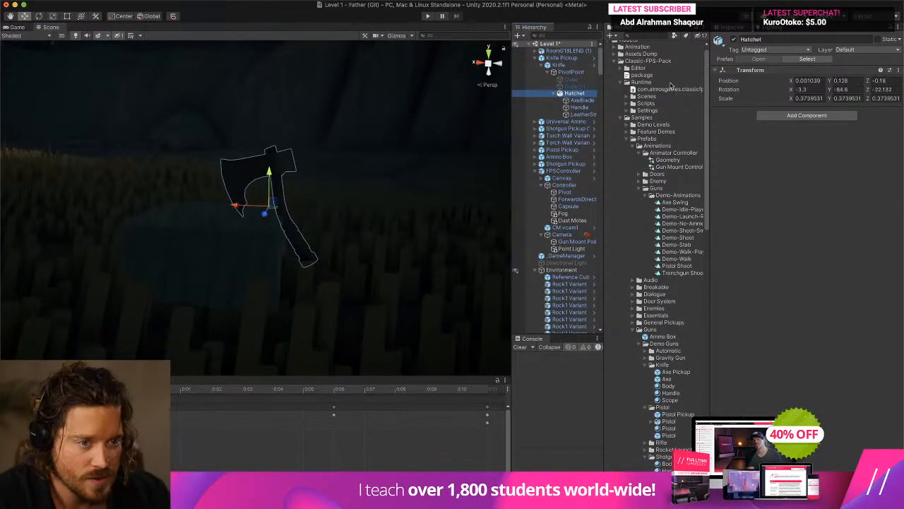
click(638, 35)
text(nat)
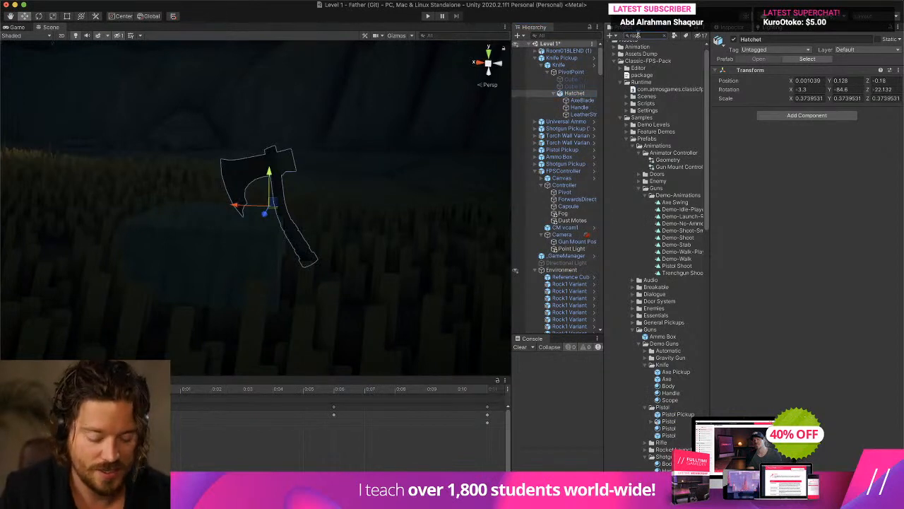
key(BackSpace)
key(BackSpace)
key(BackSpace)
text(hatch)
key(super+a)
text(axe)
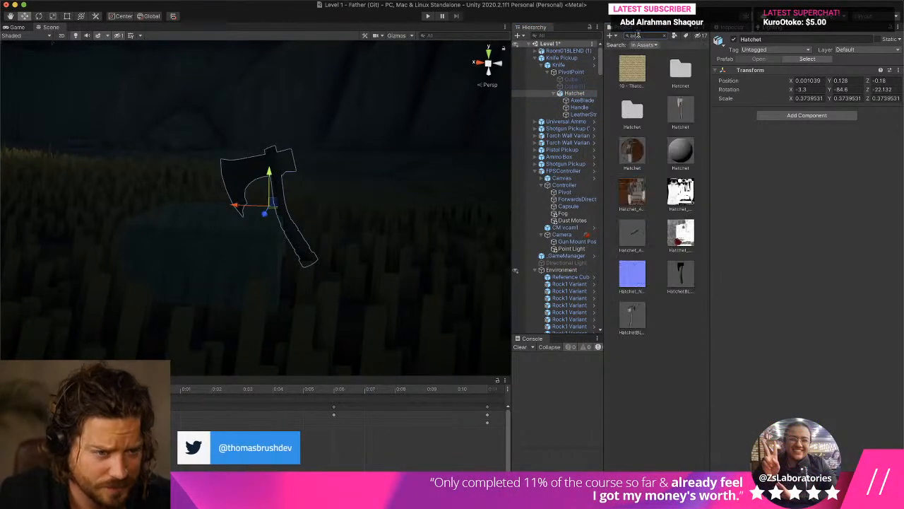
Step: Inspect the Knife object in the Axe Pickup prefab, and open the Axe prefab with its Hatchet selected
double_click(680, 70)
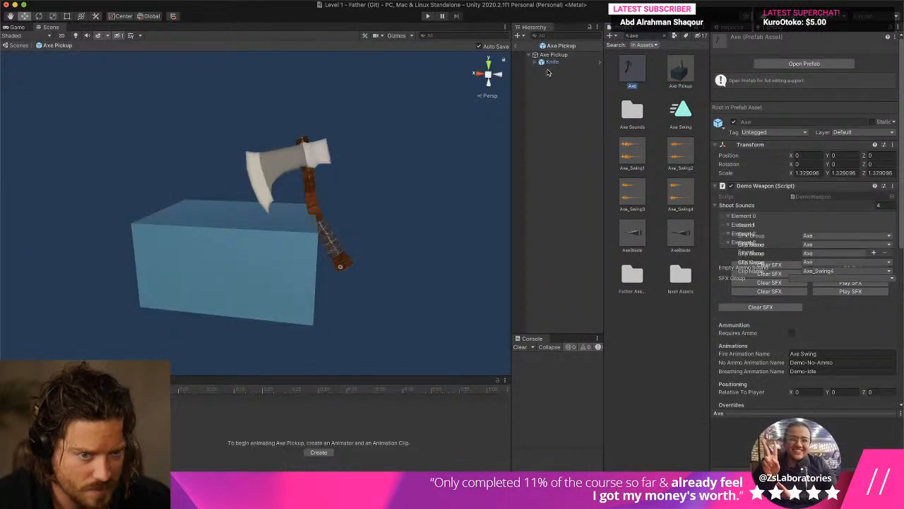
click(552, 63)
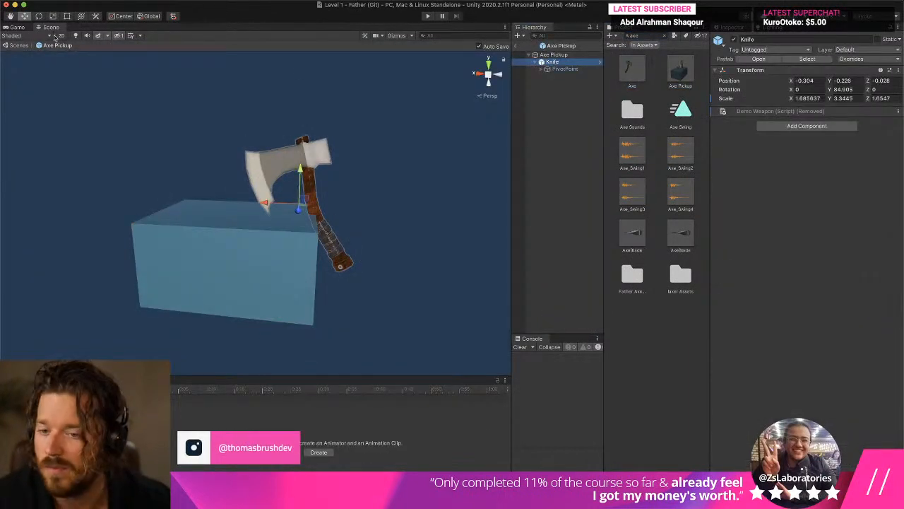
double_click(625, 69)
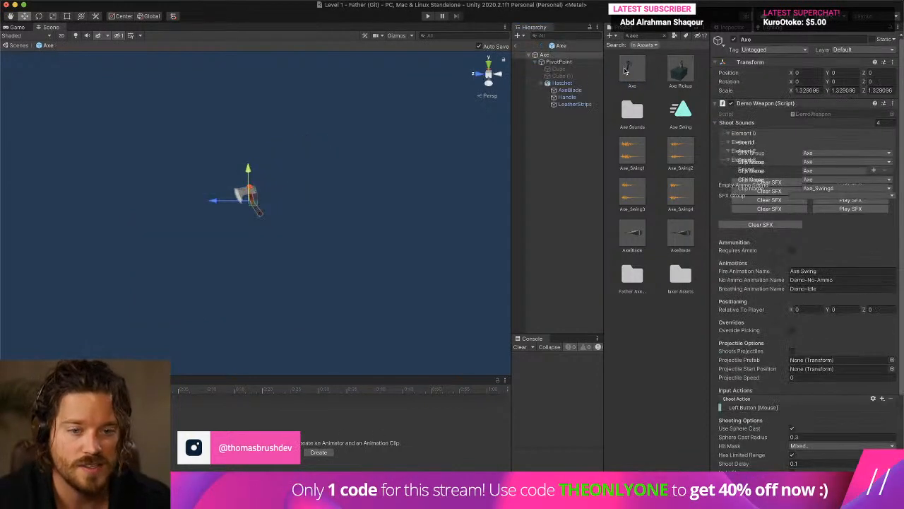
click(561, 83)
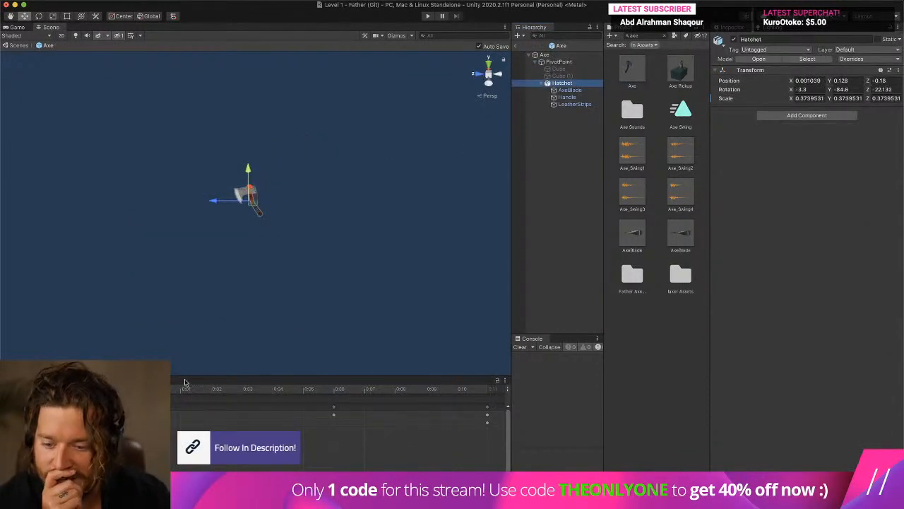
Step: Enlarge the Animation window, switch it to the Axe Swing clip, and scrub the swing to frame 5
drag(187, 377, 141, 228)
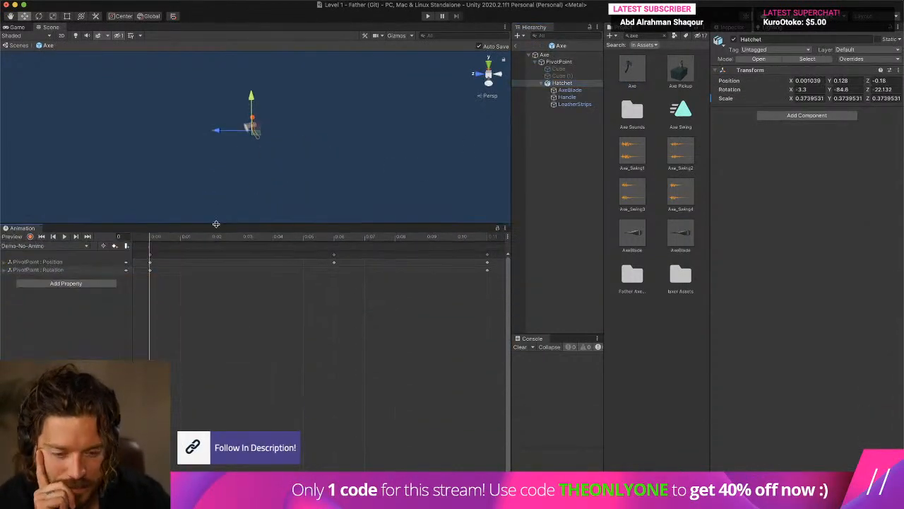
click(67, 249)
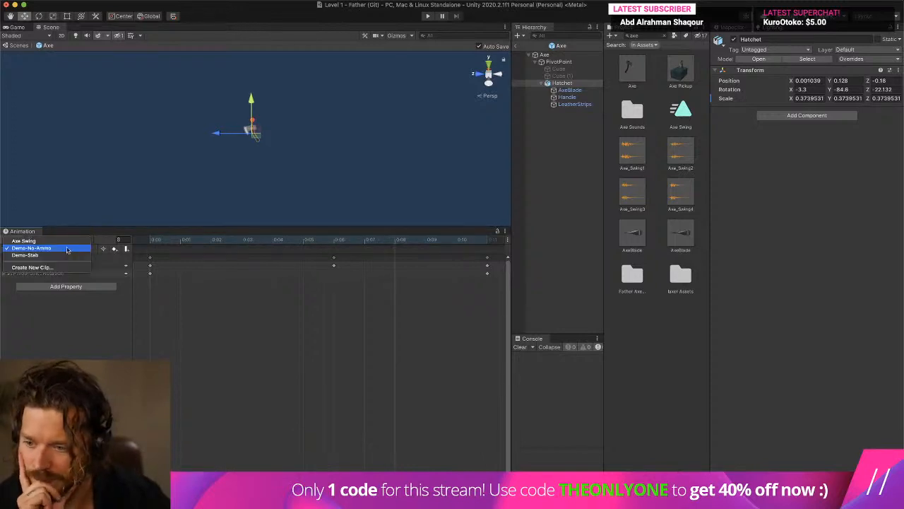
click(67, 248)
click(67, 250)
click(24, 241)
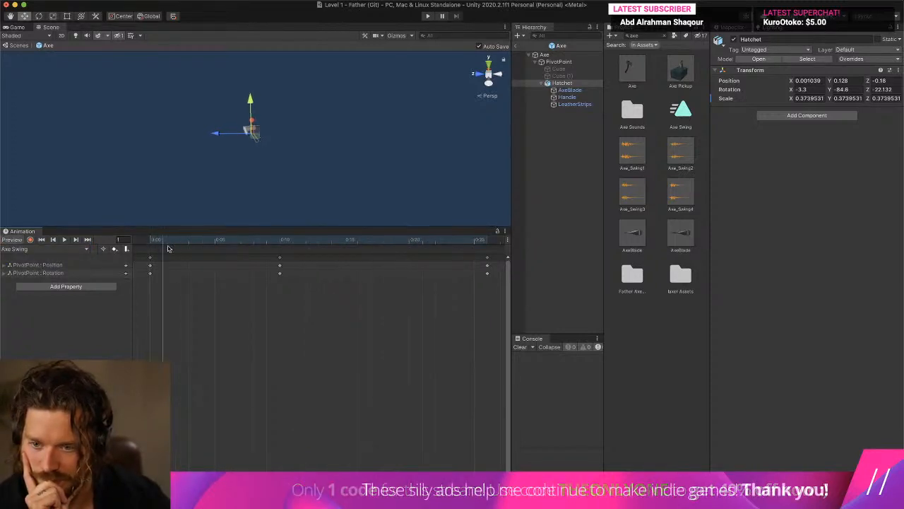
drag(168, 248, 188, 244)
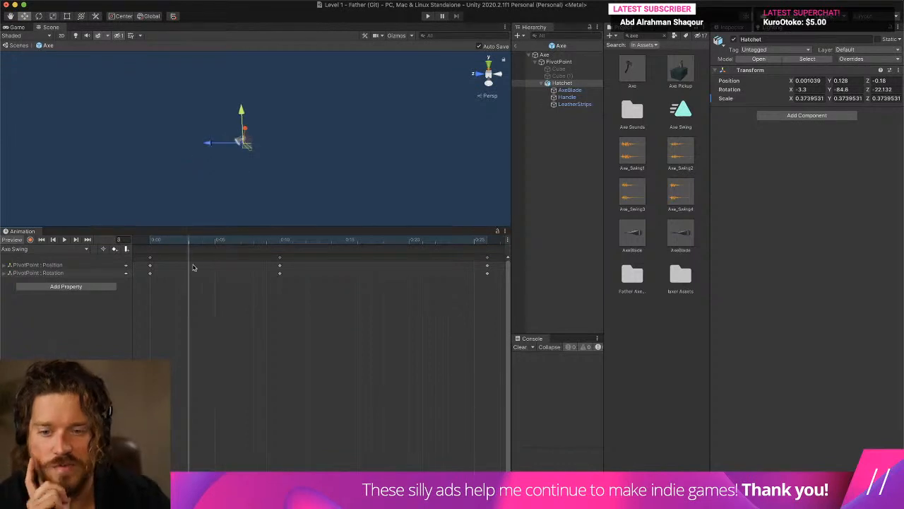
click(214, 246)
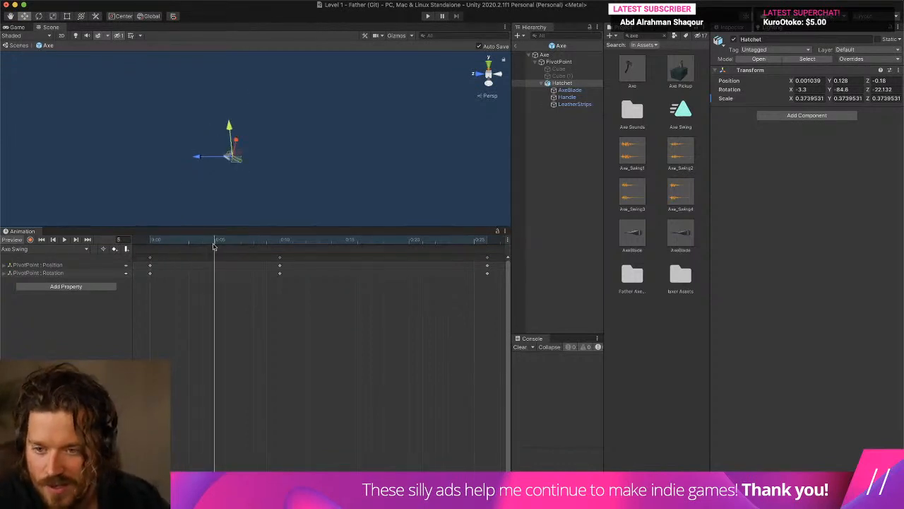
Step: Select PivotPoint in the Axe prefab and scrub its Axe Swing clip to frame 5, ready for rotating
click(40, 16)
drag(244, 124, 283, 155)
click(561, 64)
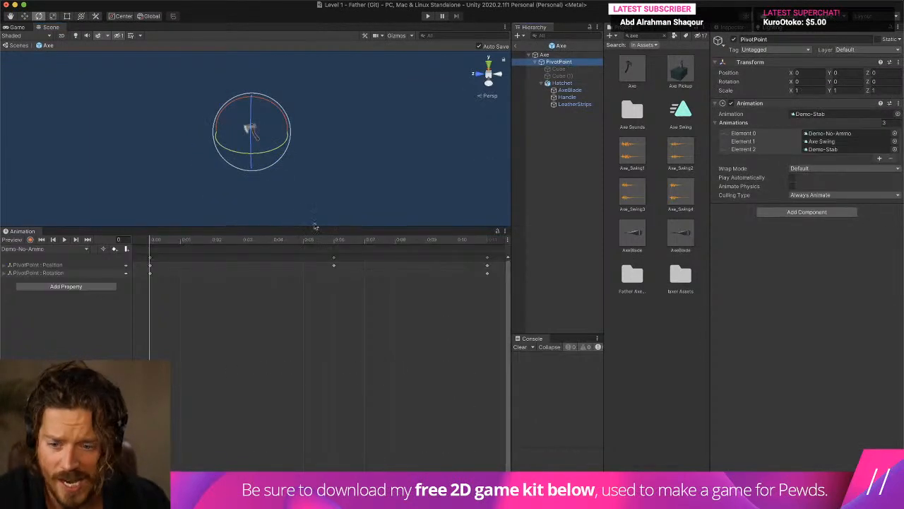
click(49, 249)
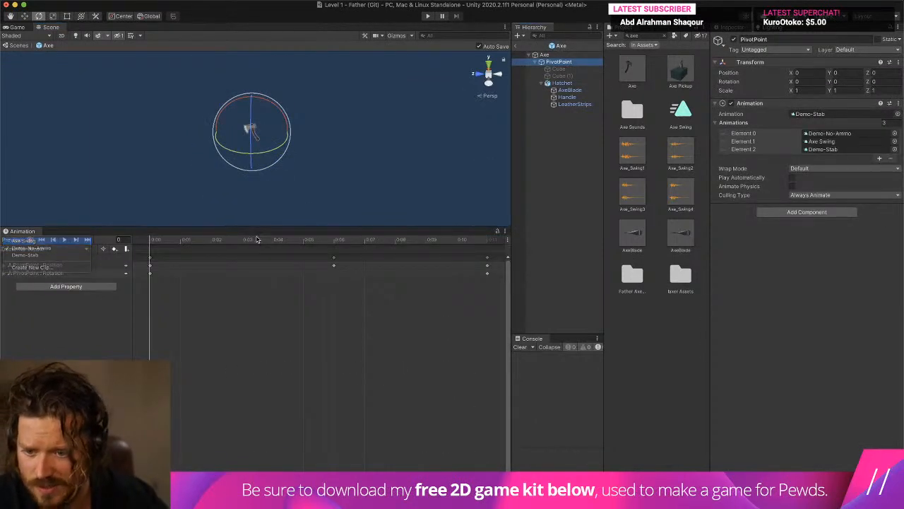
click(32, 240)
drag(227, 244, 212, 244)
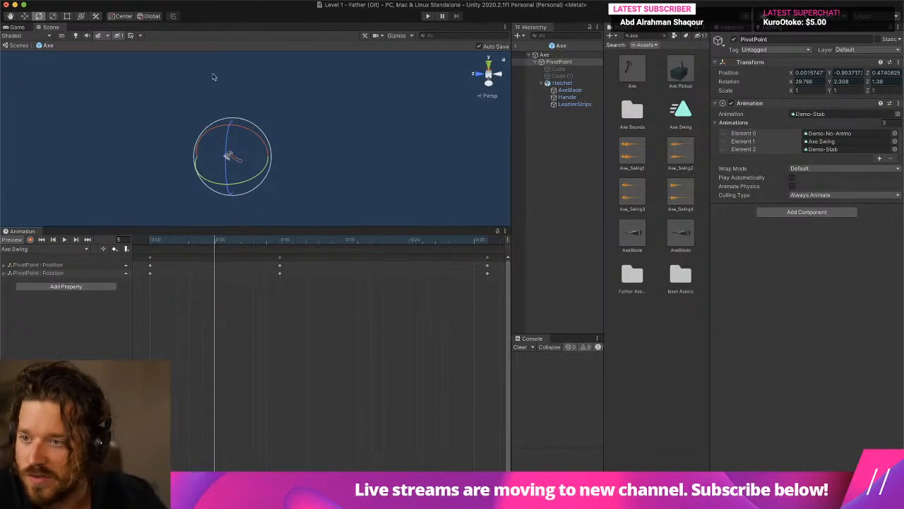
Step: Record a keyframe at frame 5 with PivotPoint rotated to about -69° on X, and preview the swing
click(29, 239)
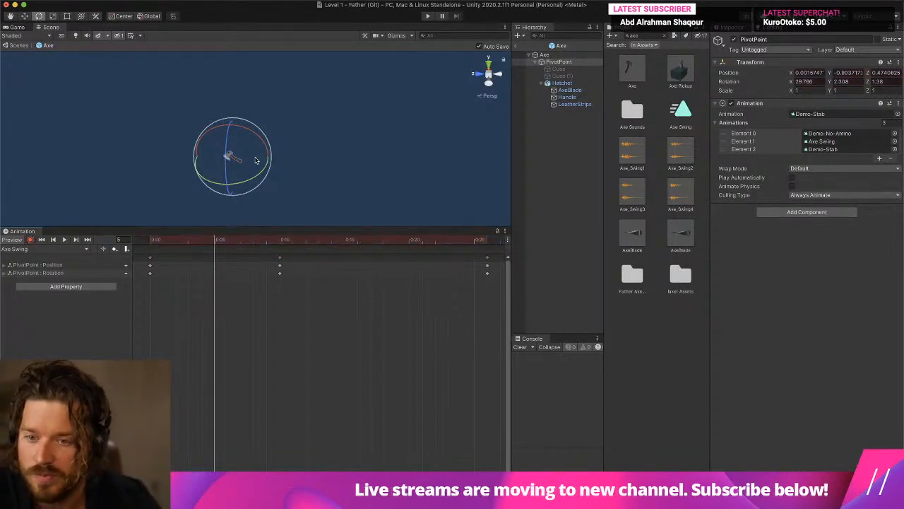
drag(257, 161, 326, 180)
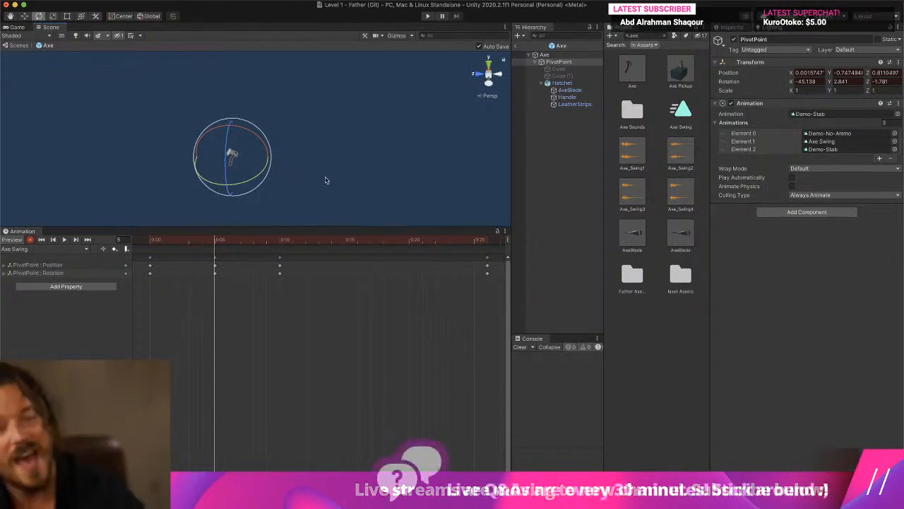
drag(248, 133, 262, 154)
click(24, 16)
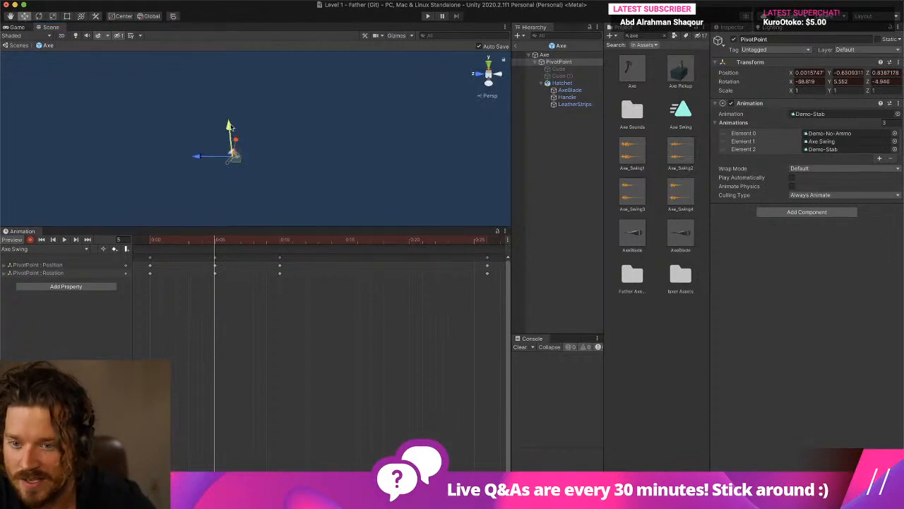
click(151, 242)
click(64, 241)
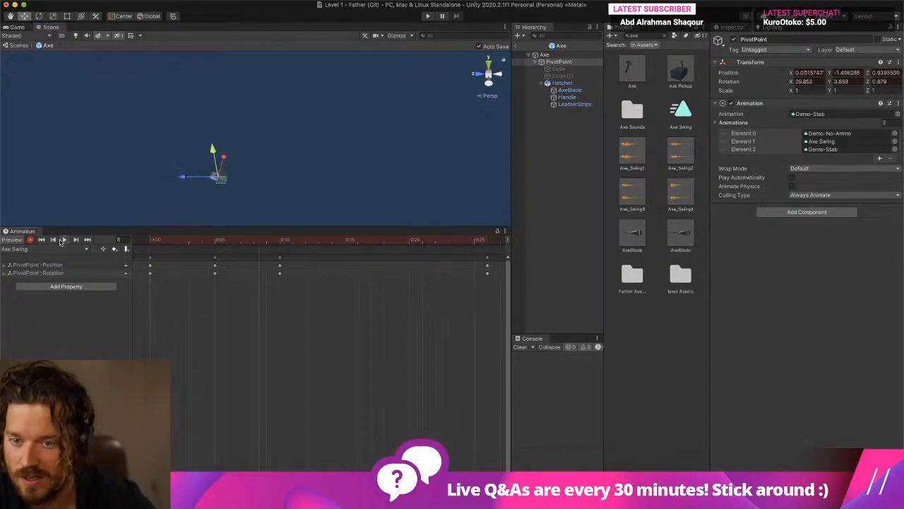
click(64, 241)
Step: Raise PivotPoint to about Y 0.38 at frame 5 of the swing, and play the clip from the start
drag(145, 241, 215, 245)
drag(229, 113, 227, 90)
drag(170, 242, 147, 246)
click(63, 240)
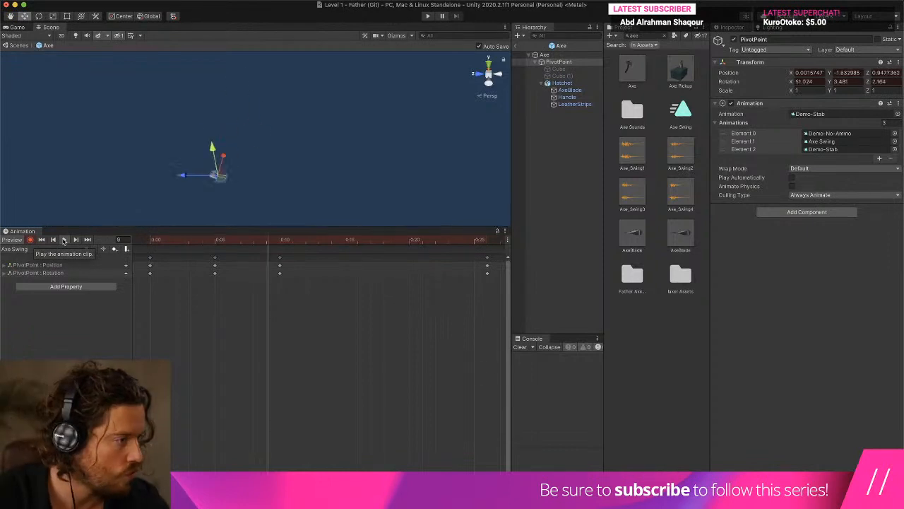
Step: Select the Axe root, playtest repeated axe swings in the level, stop the game, and clear the console
click(544, 54)
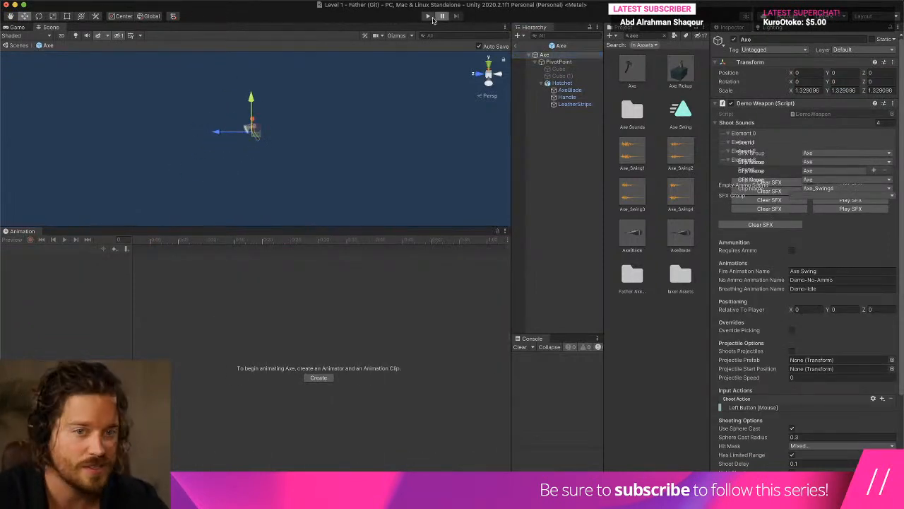
click(429, 17)
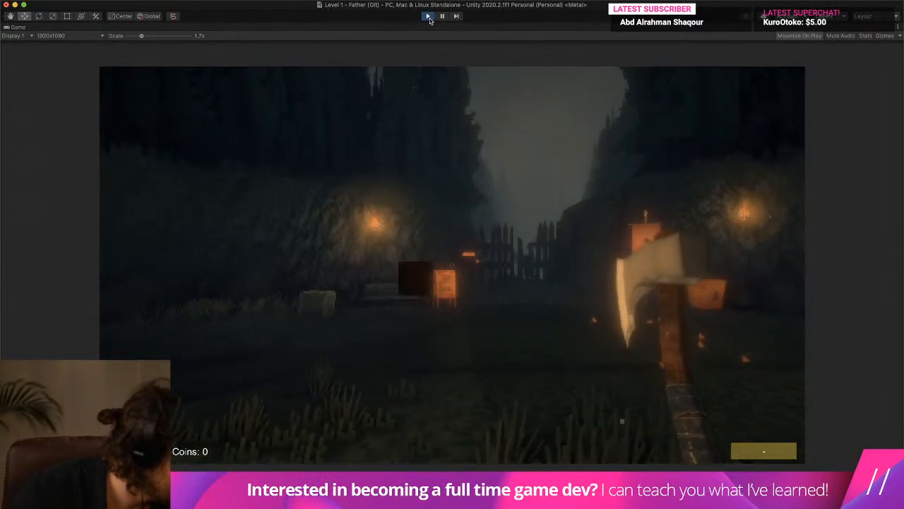
key(s)
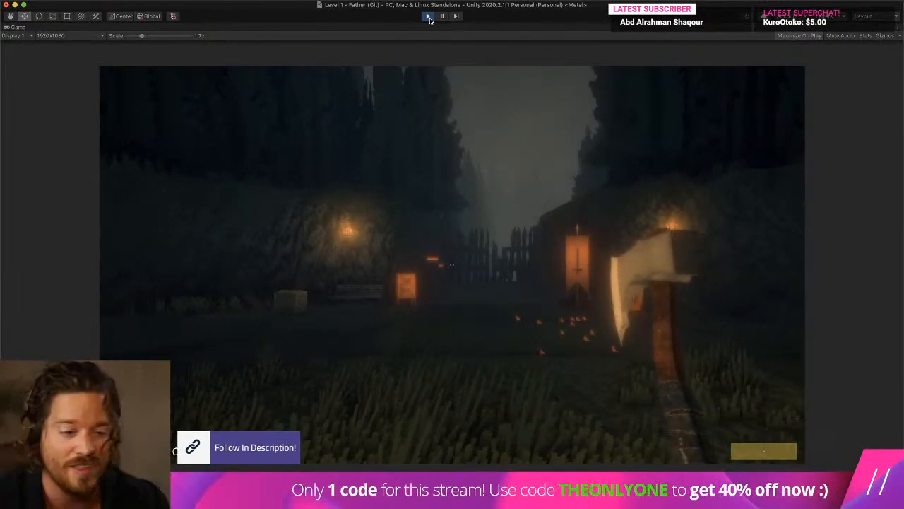
key(s)
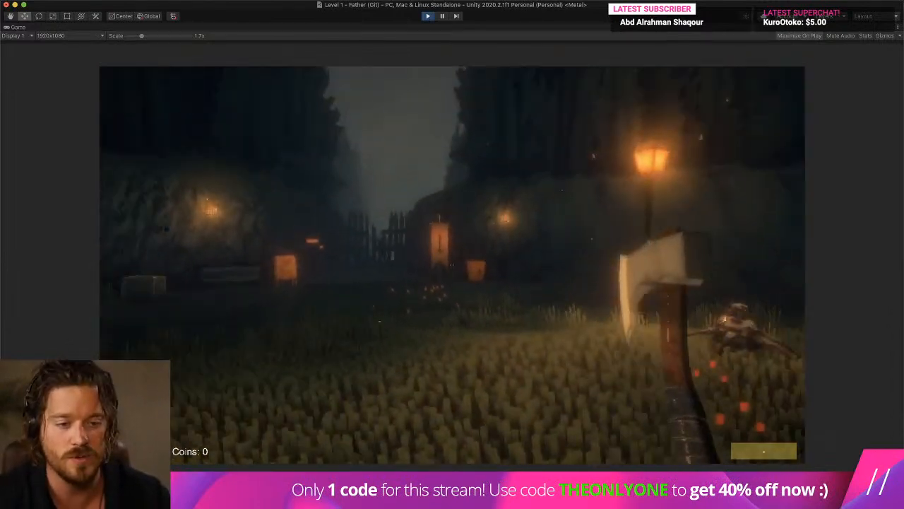
click(452, 265)
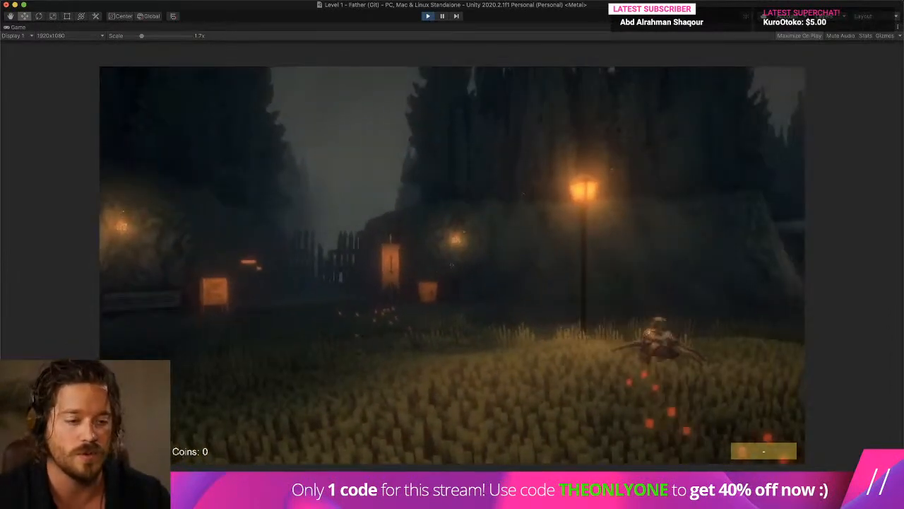
click(453, 265)
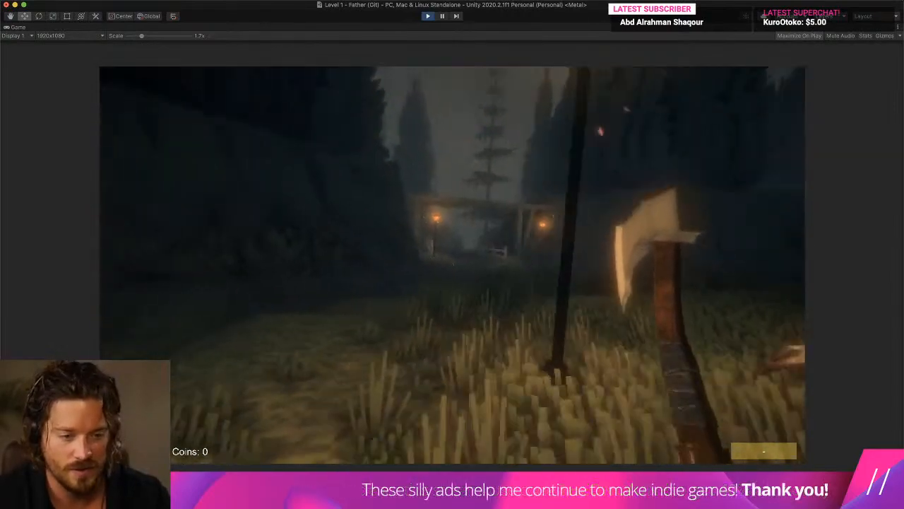
click(452, 265)
click(452, 265)
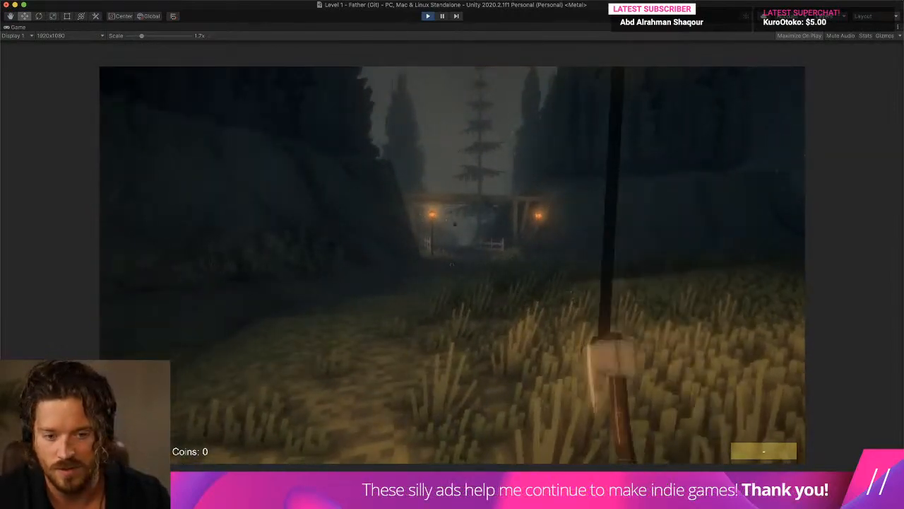
click(452, 265)
click(452, 265)
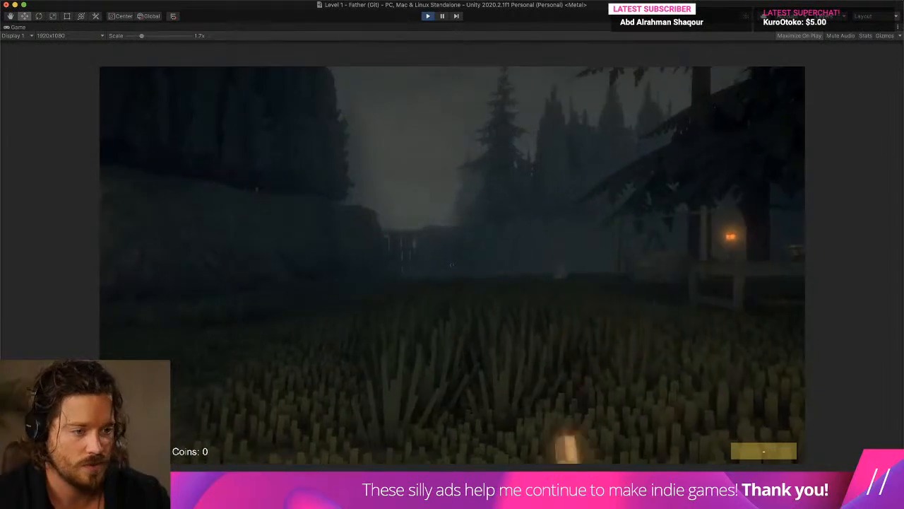
click(452, 265)
key(super+p)
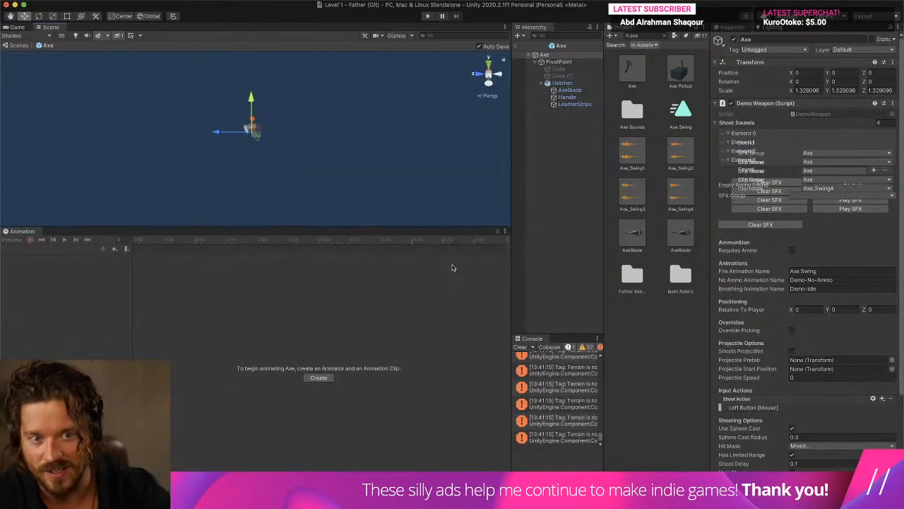
click(520, 347)
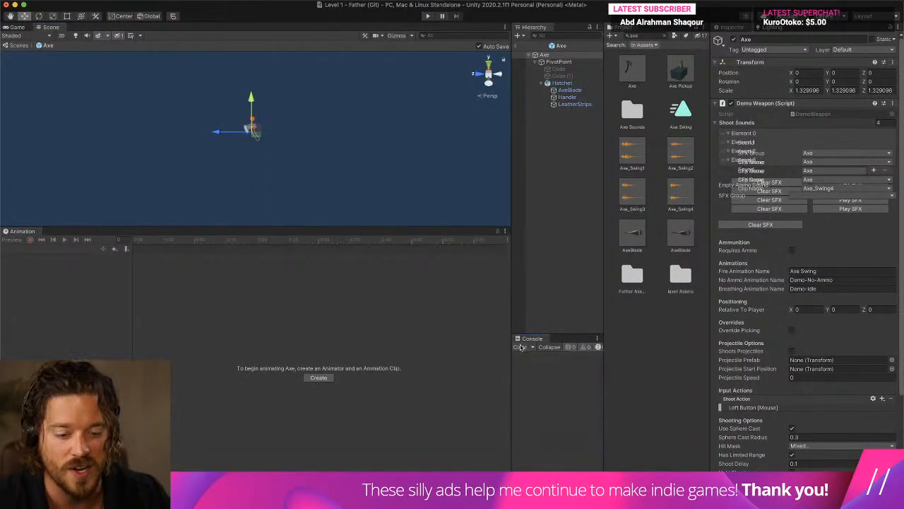
Step: Select PivotPoint again and switch the animation timeline to the Axe Swing clip
click(572, 61)
click(570, 83)
click(564, 62)
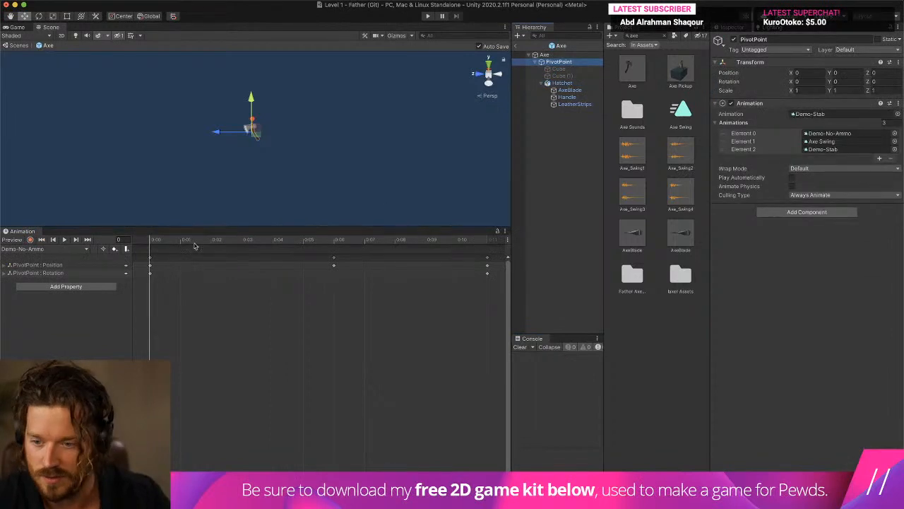
click(75, 250)
click(77, 247)
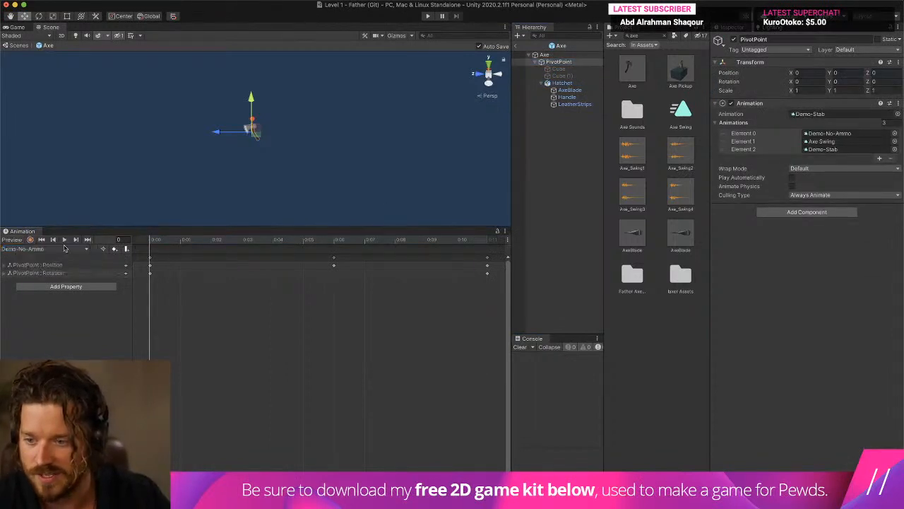
click(50, 248)
click(42, 241)
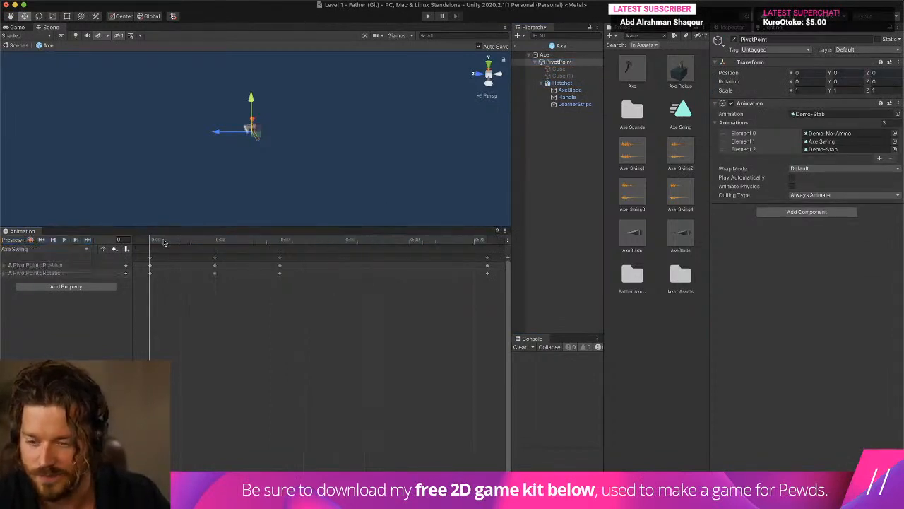
Step: Record a raised, tilted start pose for PivotPoint at frame 0, rotated to about -43, 35, -14, and preview the swing
click(30, 239)
scroll(201, 145, up, 5)
scroll(204, 139, down, 3)
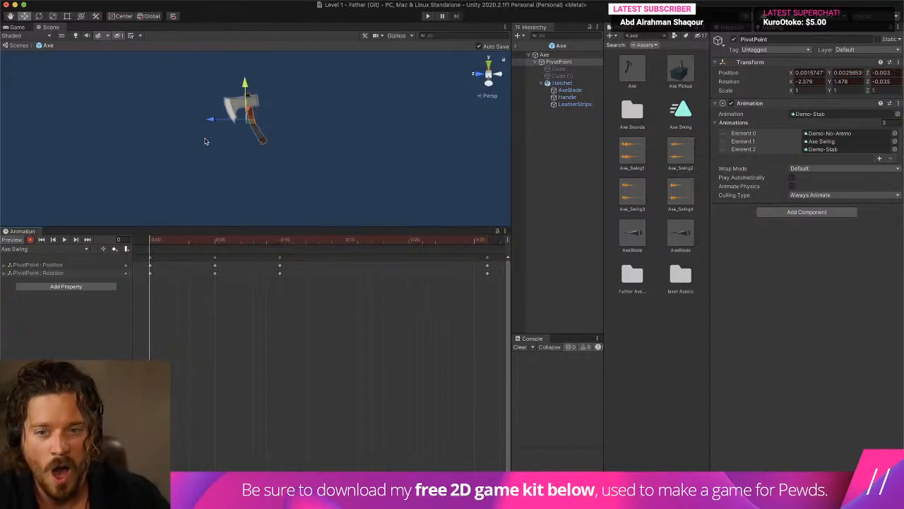
drag(245, 83, 305, 99)
key(e)
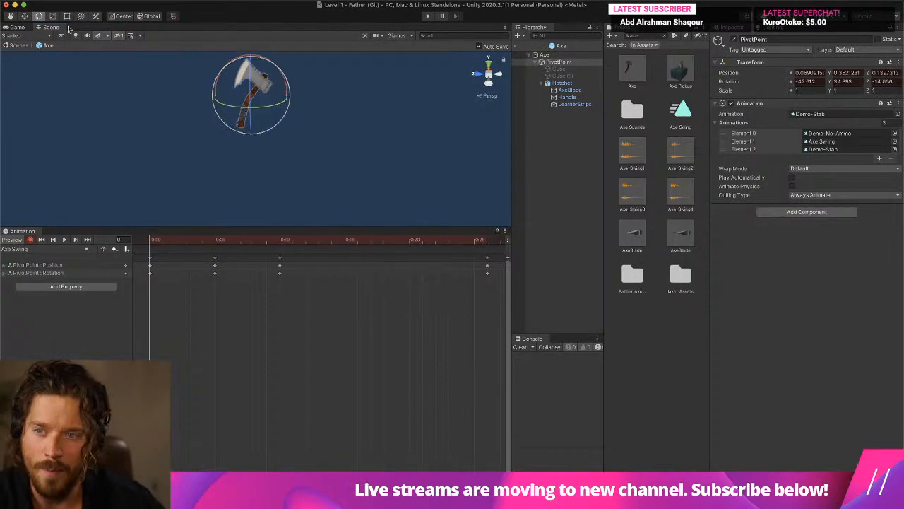
click(24, 15)
drag(217, 94, 241, 94)
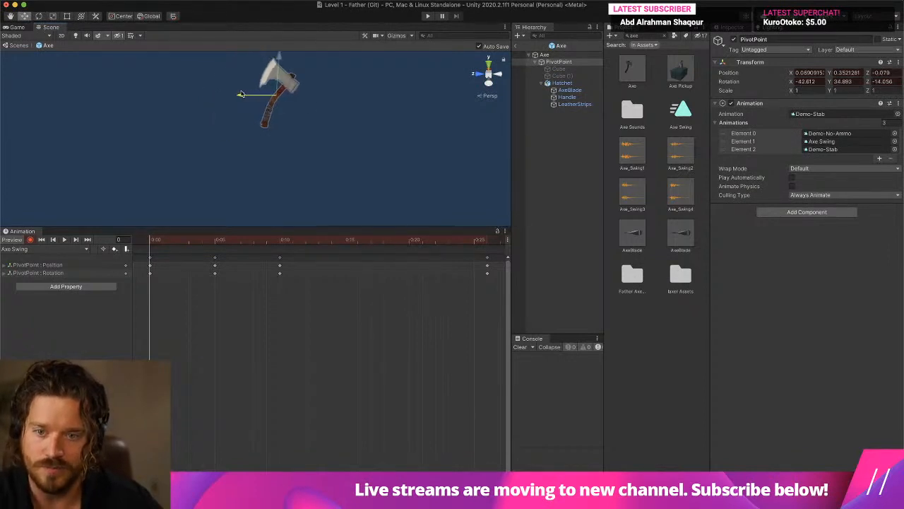
click(63, 240)
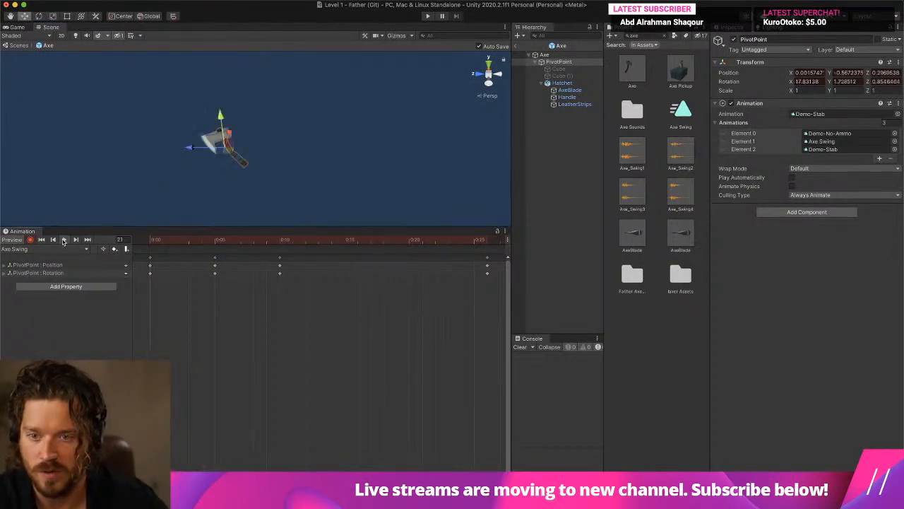
Step: Return to the level and playtest the reworked swing while walking around, ending the game when done
click(516, 45)
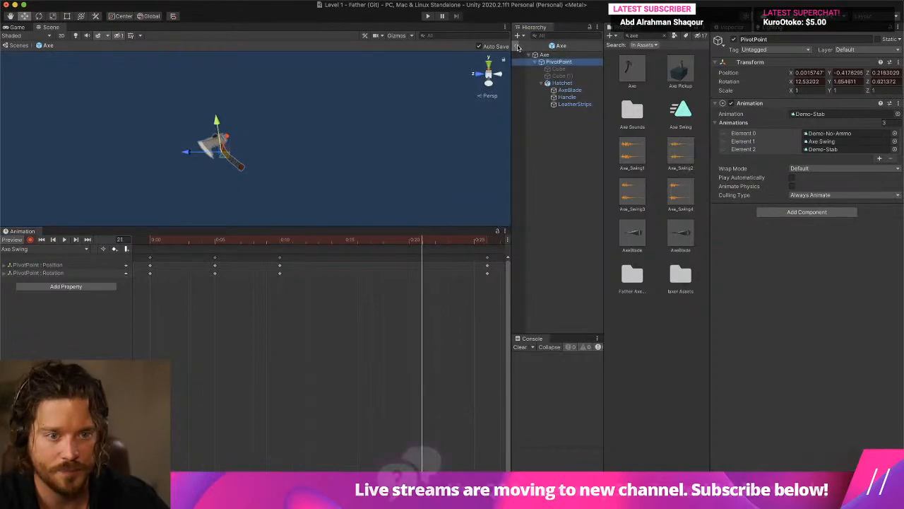
click(428, 16)
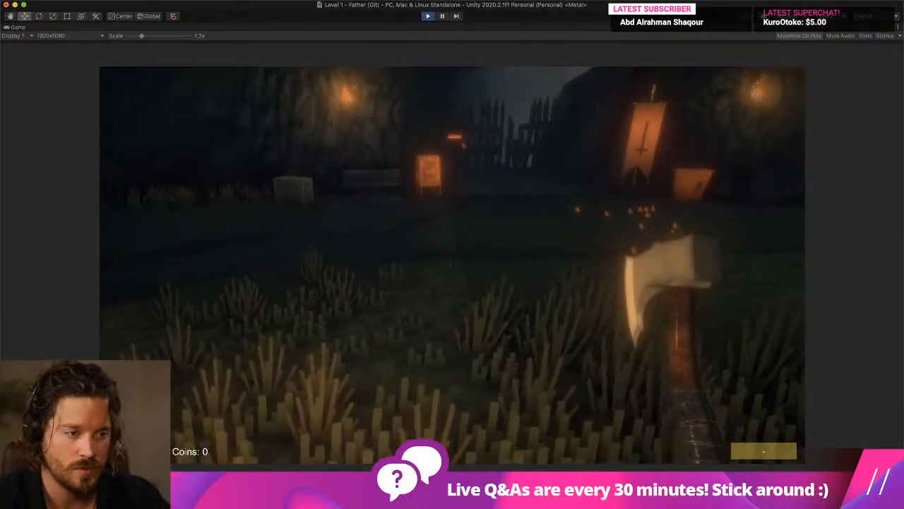
key(w)
key(w)
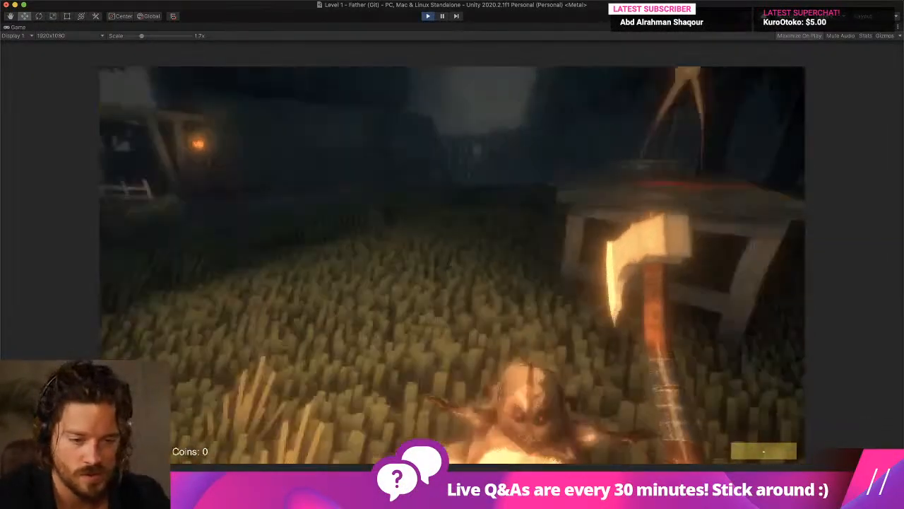
key(s)
click(453, 265)
key(w)
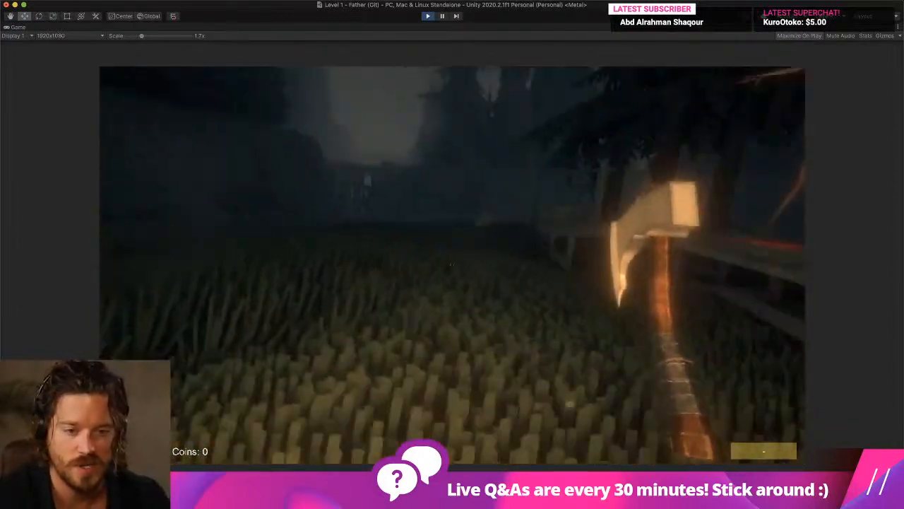
key(w)
click(453, 265)
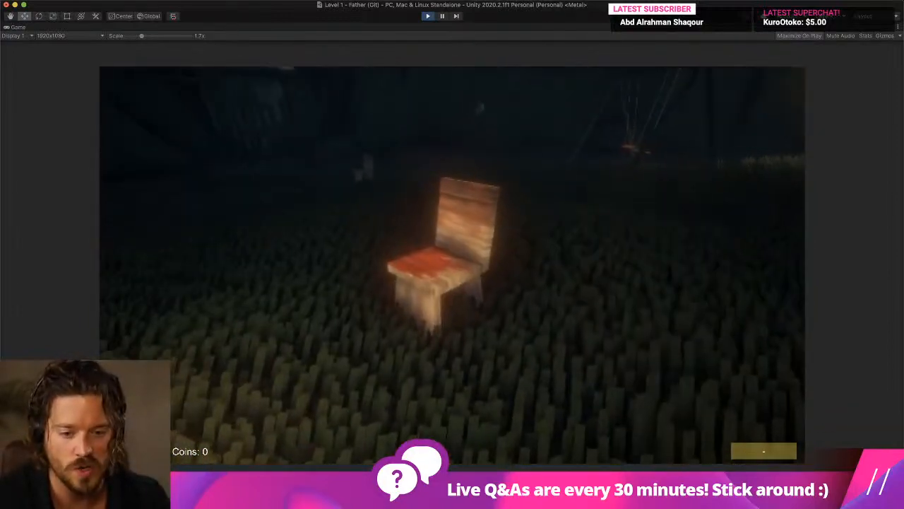
key(super+p)
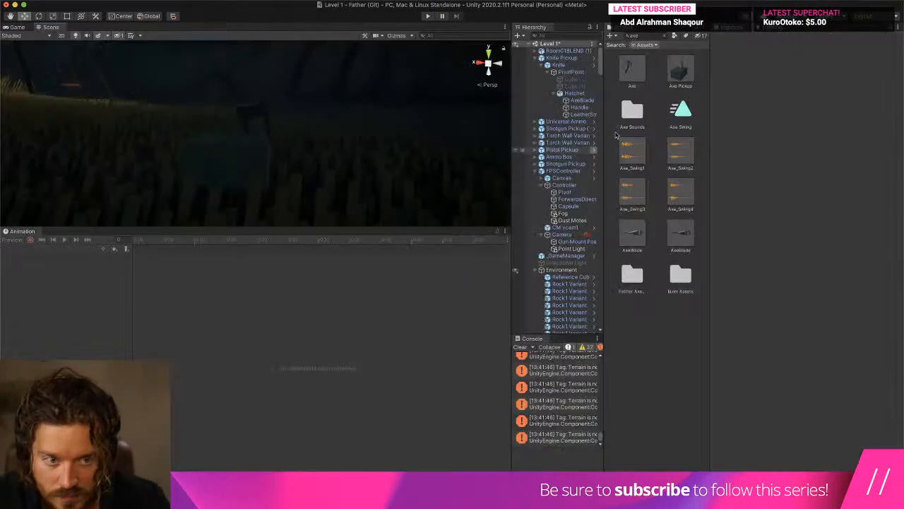
Step: Open the prefab of the Knife under Knife Pickup and show the Axe Swing clip on its PivotPoint
click(594, 64)
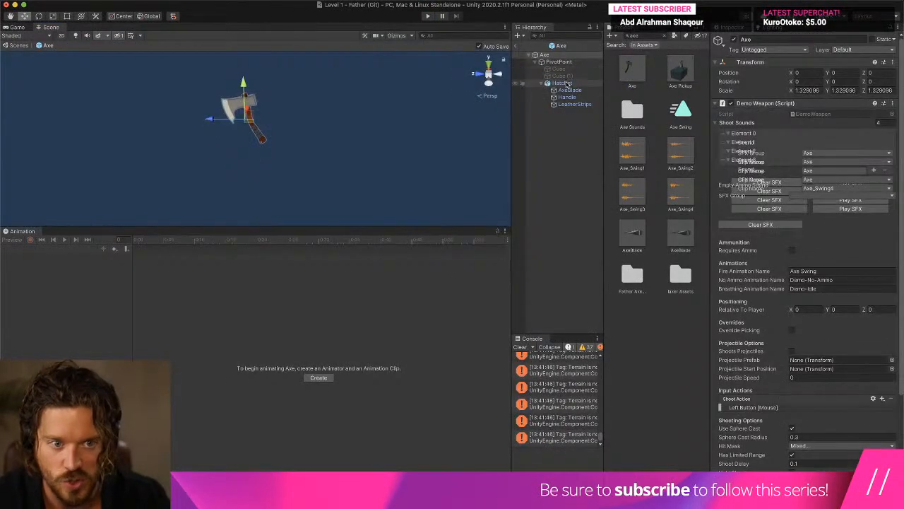
click(562, 63)
mouse_move(159, 243)
mouse_down()
mouse_move(276, 242)
mouse_move(156, 239)
mouse_up()
click(44, 250)
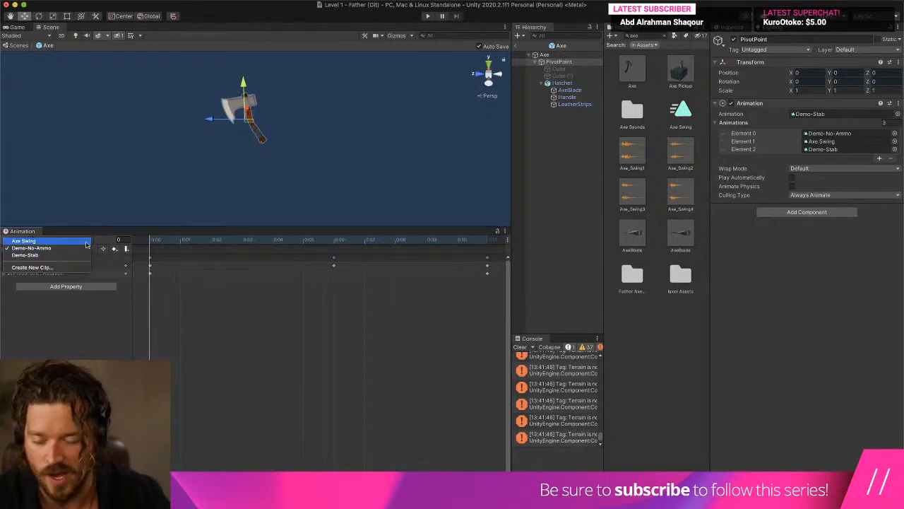
click(24, 241)
Step: Inspect the Axe Swing pose at frame 5 from several angles, finishing with a straight-on view
drag(212, 243, 199, 244)
drag(149, 258, 208, 268)
right_drag(261, 180, 136, 106)
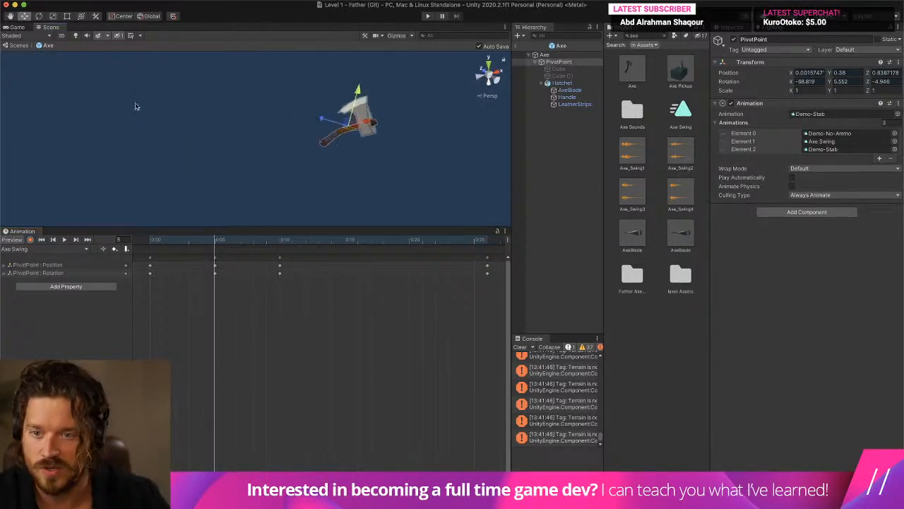
scroll(128, 108, up, 5)
middle_drag(128, 108, 83, 153)
right_drag(83, 153, 277, 128)
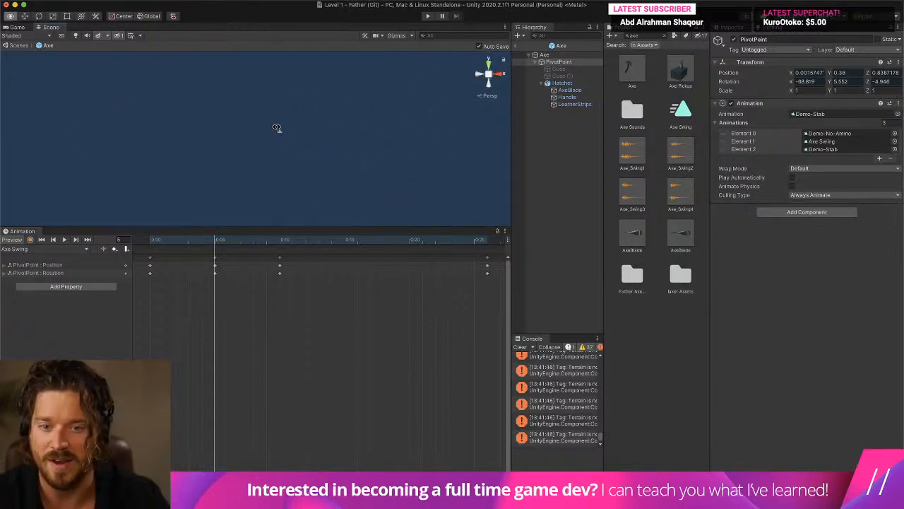
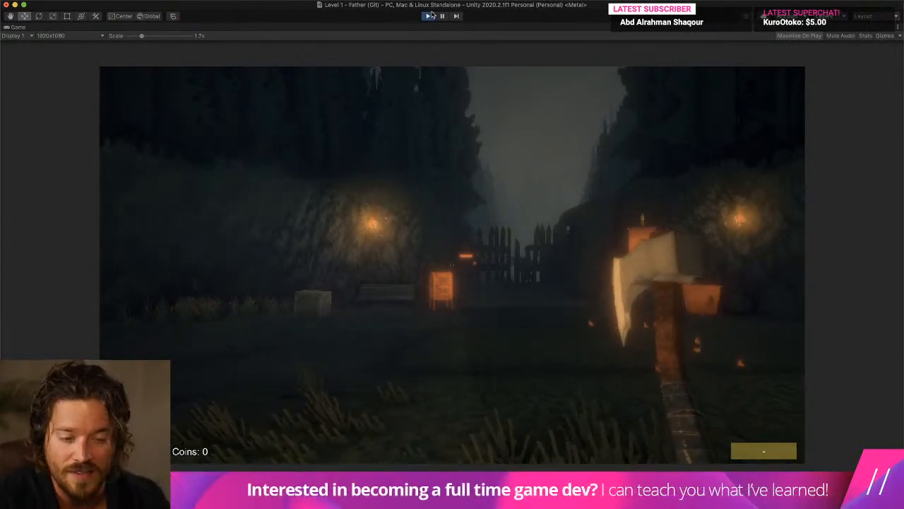
Step: Playtest the axe swing while walking through the level past the barrel and swing set, and end the game when done
key(w)
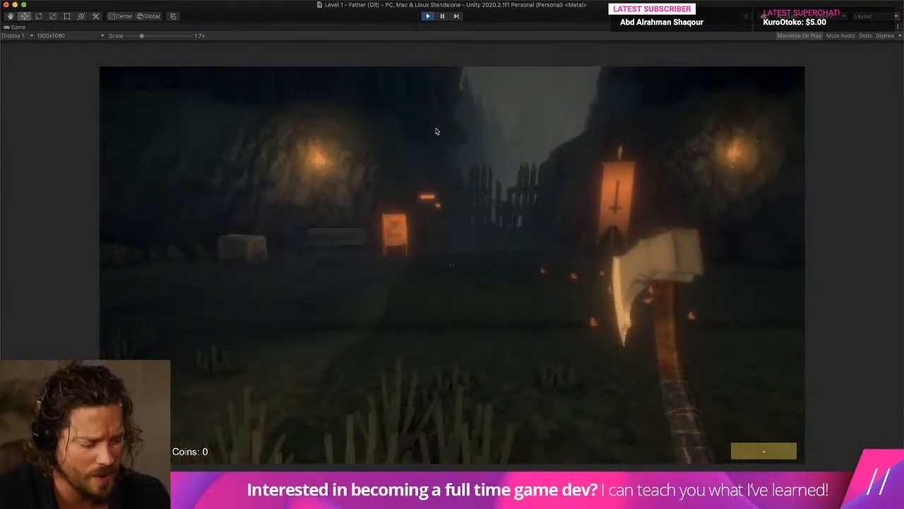
key(d)
key(a)
key(w)
click(309, 91)
key(s)
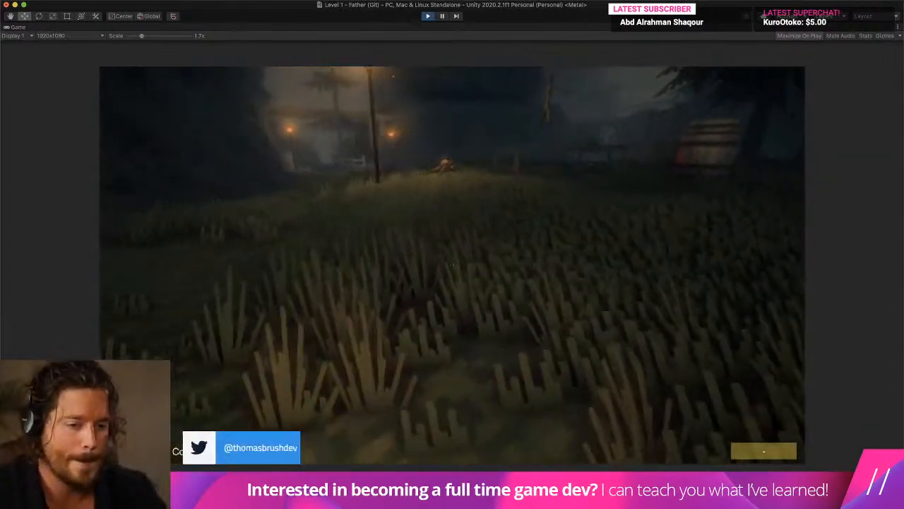
key(w)
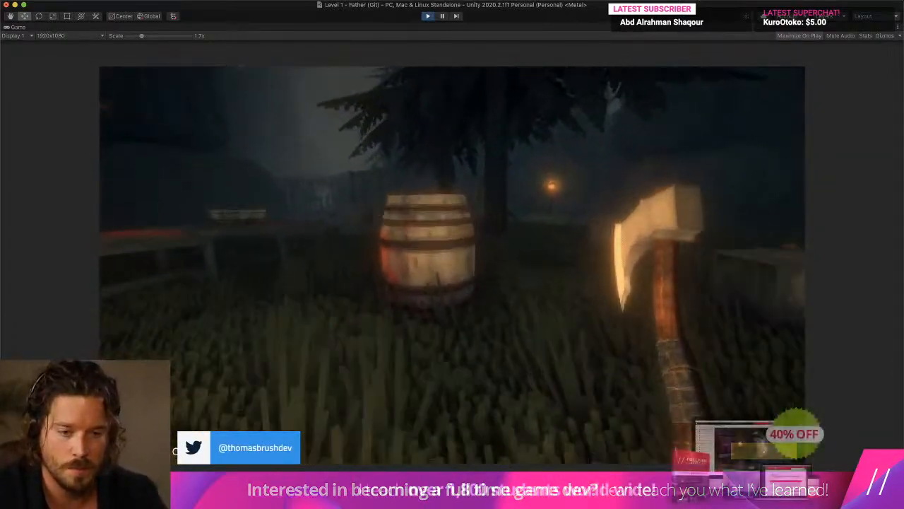
click(453, 265)
key(s)
click(452, 265)
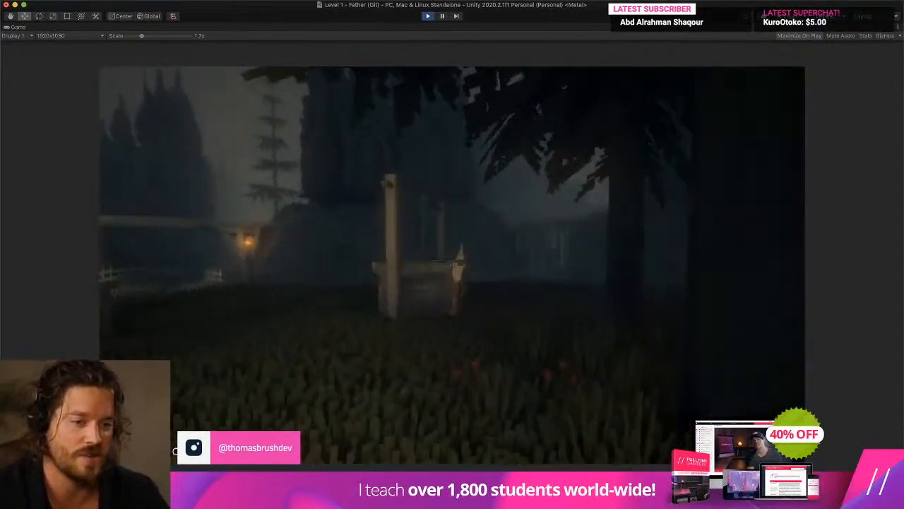
key(w)
click(453, 265)
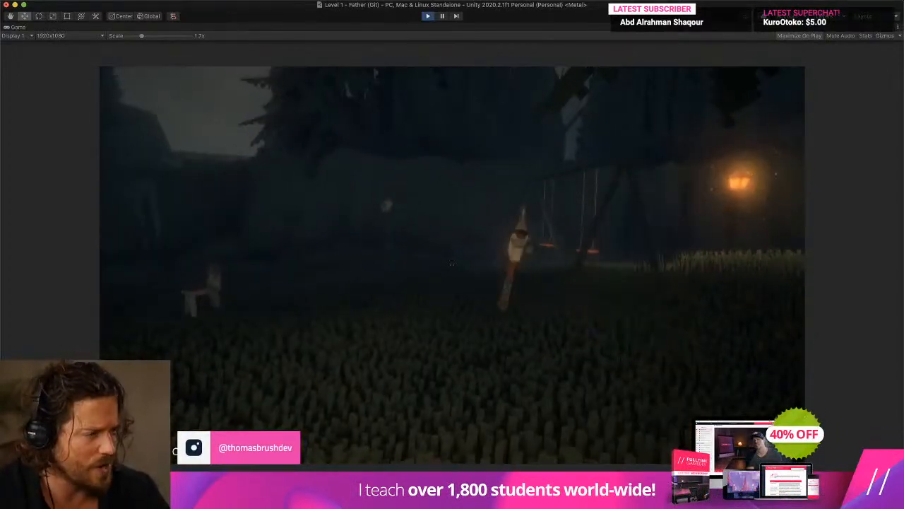
click(452, 264)
key(w)
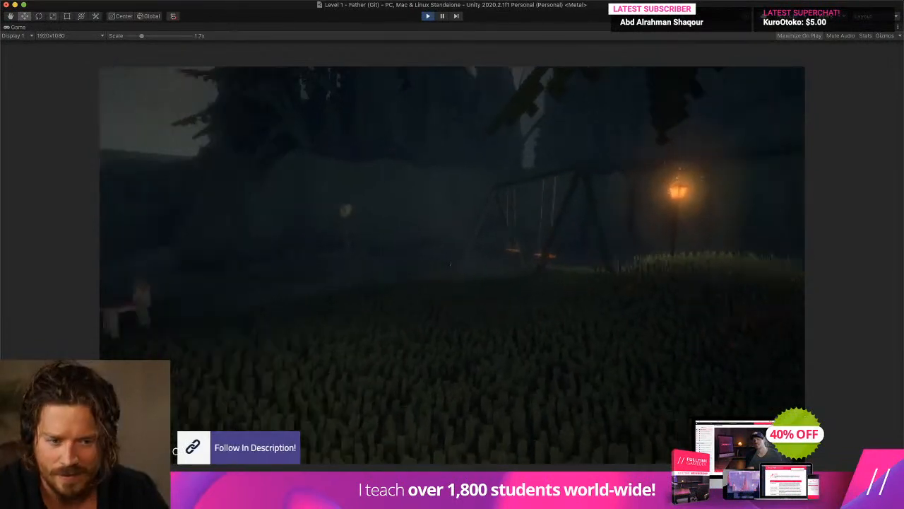
click(452, 265)
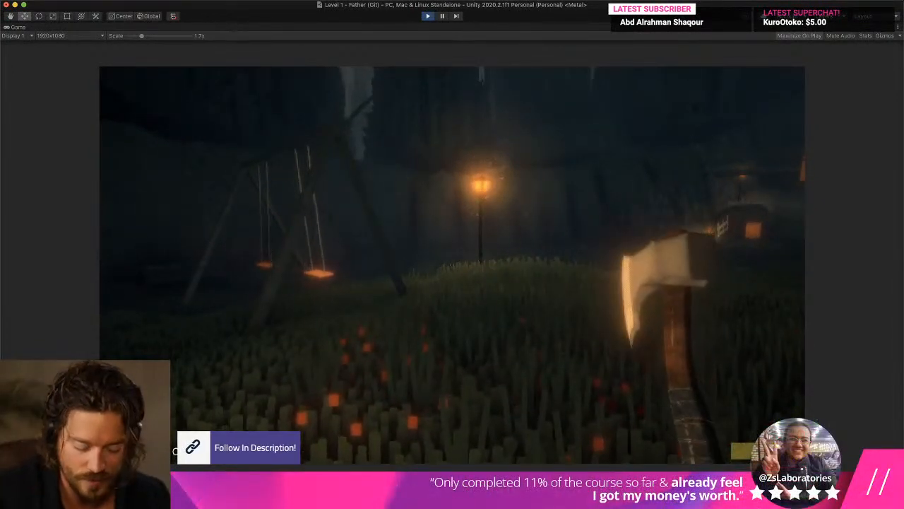
key(super+p)
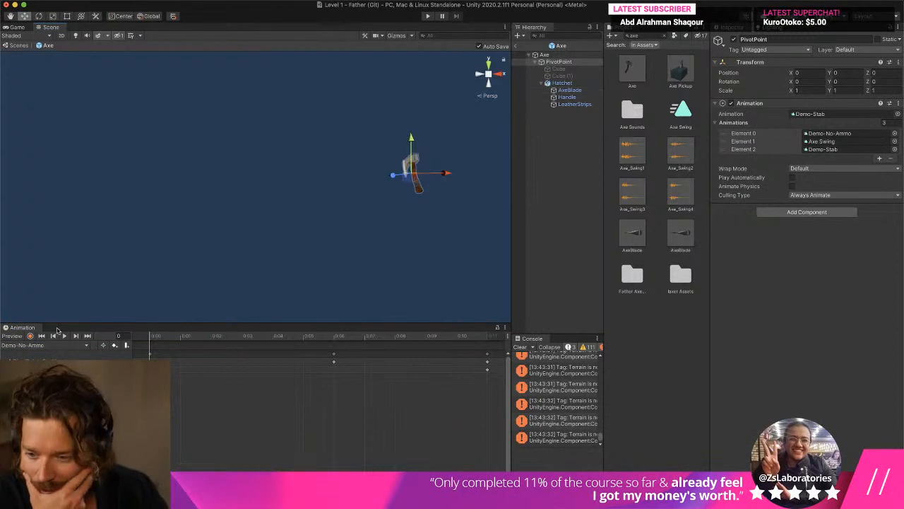
Step: Record a new PivotPoint pose at frame 5 of Axe Swing, positioned about -0.34, 0.28, 0.90 and rotated about -48, -5, -10
drag(170, 334, 216, 336)
click(30, 335)
drag(329, 177, 347, 175)
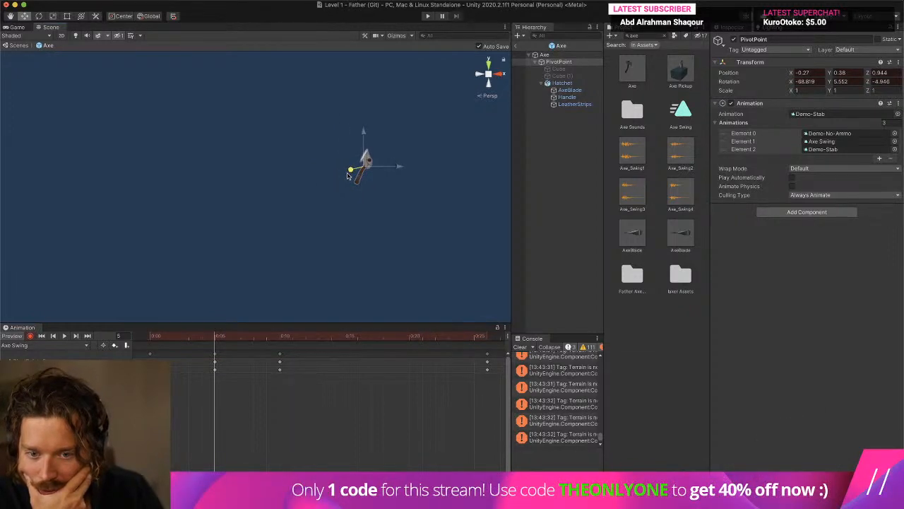
click(41, 16)
drag(366, 167, 212, 303)
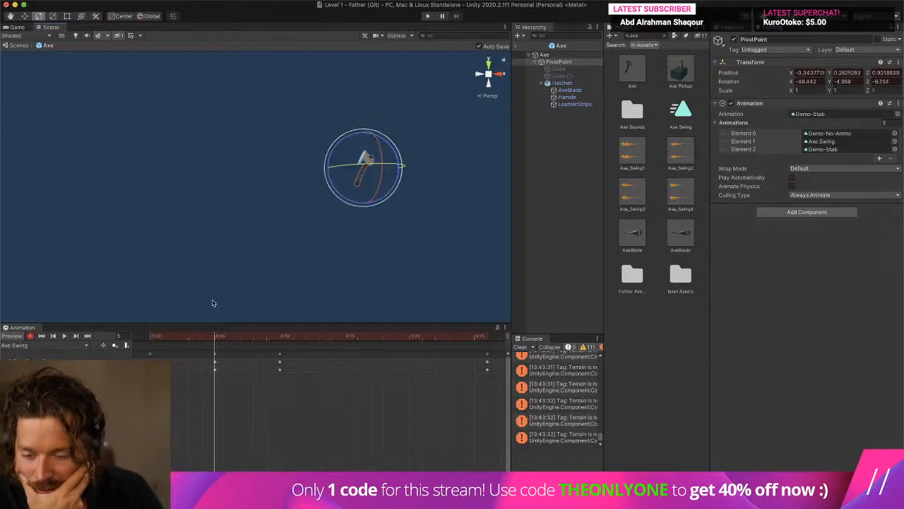
Step: Record a frame 10 PivotPoint pose positioned about -0.75, -1.84, 0.99 and rotated about 51, -24, -6, and preview the swing
mouse_move(156, 338)
mouse_down()
mouse_move(192, 337)
mouse_move(149, 337)
mouse_up()
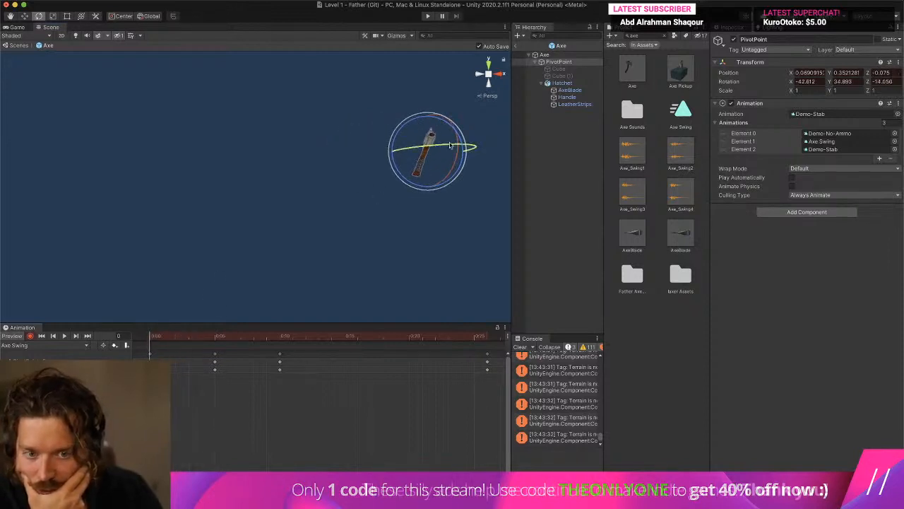
drag(468, 148, 466, 148)
drag(155, 336, 279, 337)
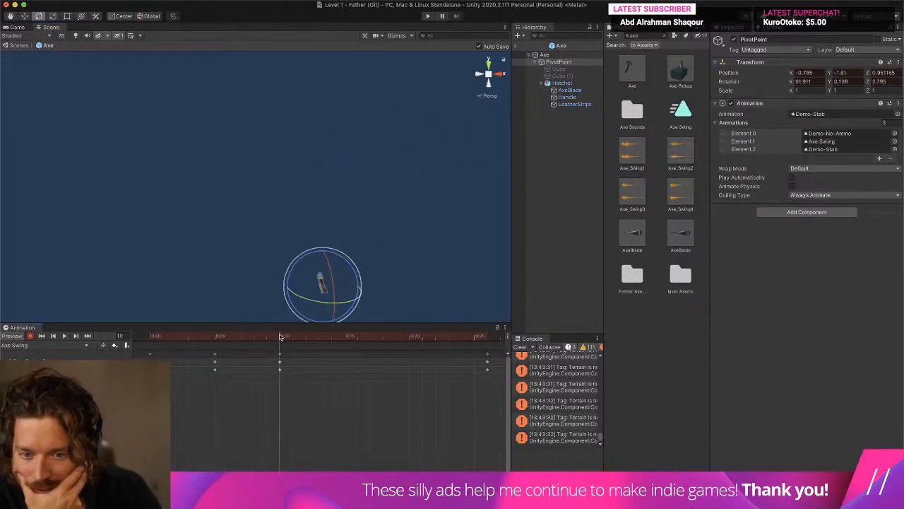
drag(325, 305, 332, 281)
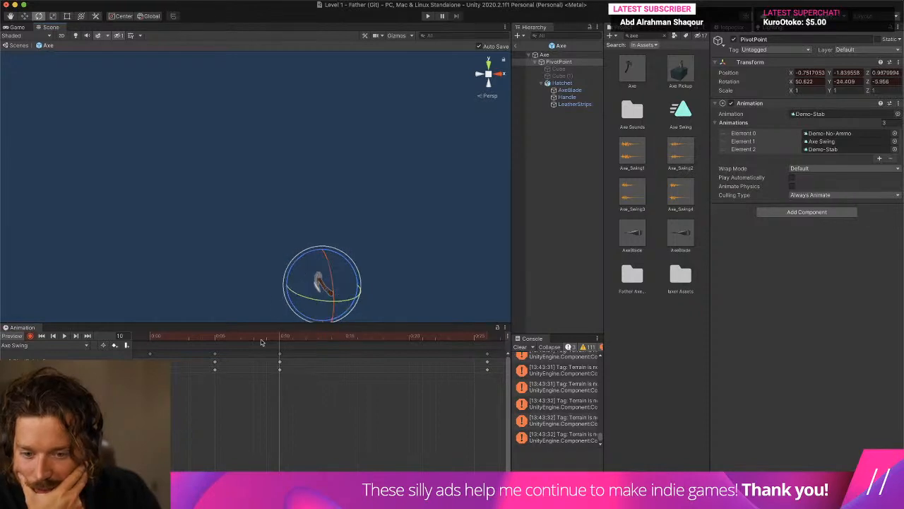
drag(277, 333, 130, 346)
click(65, 336)
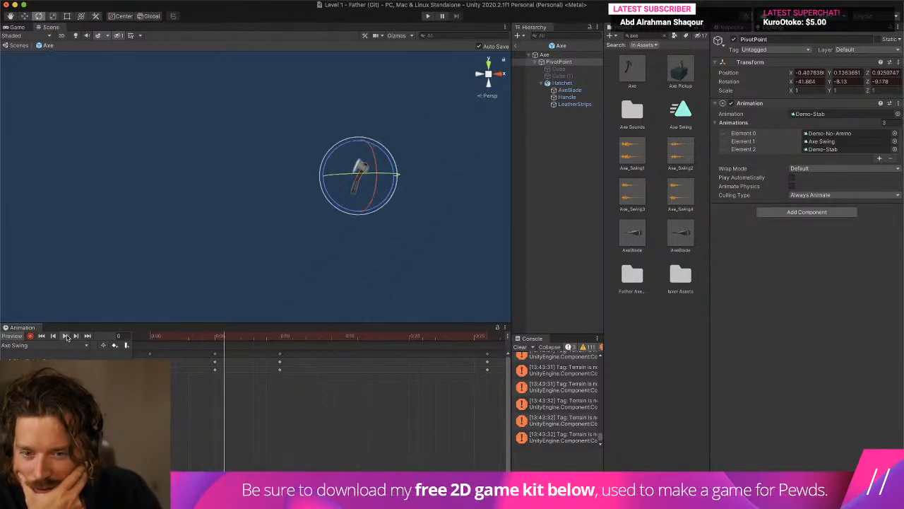
Step: Playtest the adjusted swing with repeated attacks while walking across the grass, ending the game when done
click(427, 16)
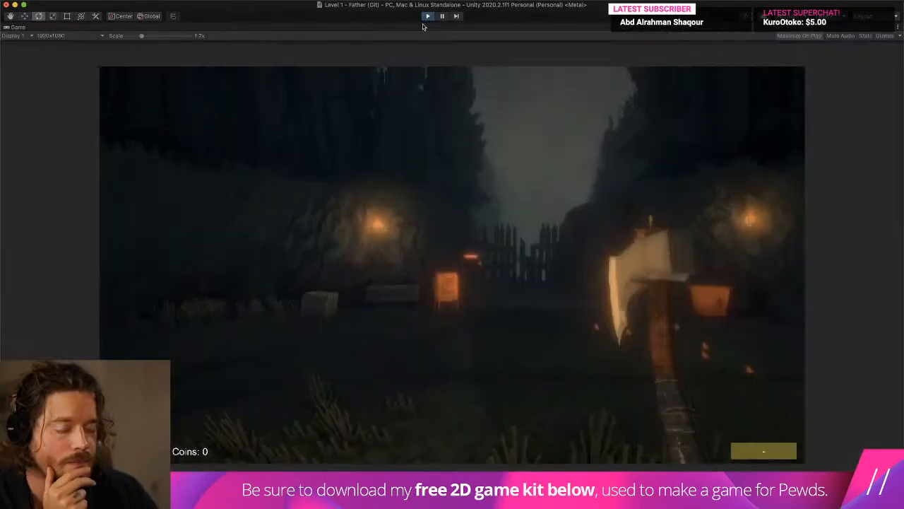
click(452, 265)
click(452, 265)
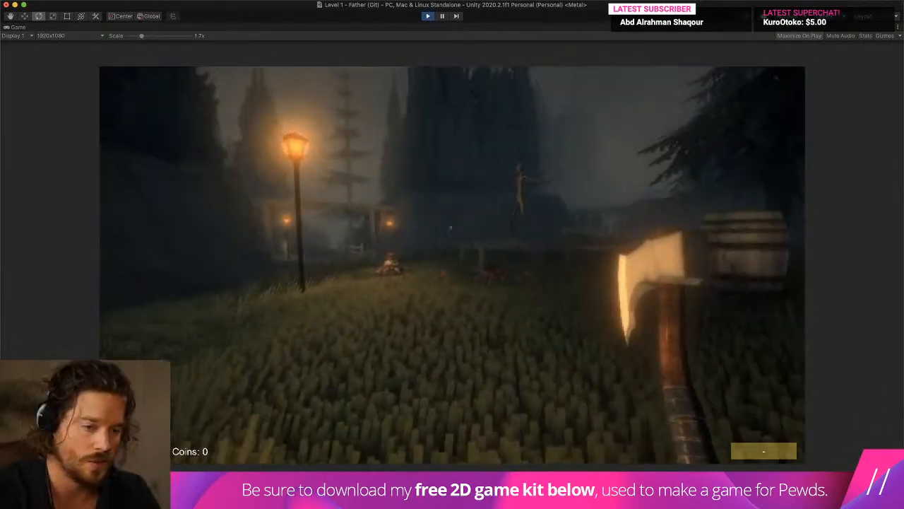
click(452, 265)
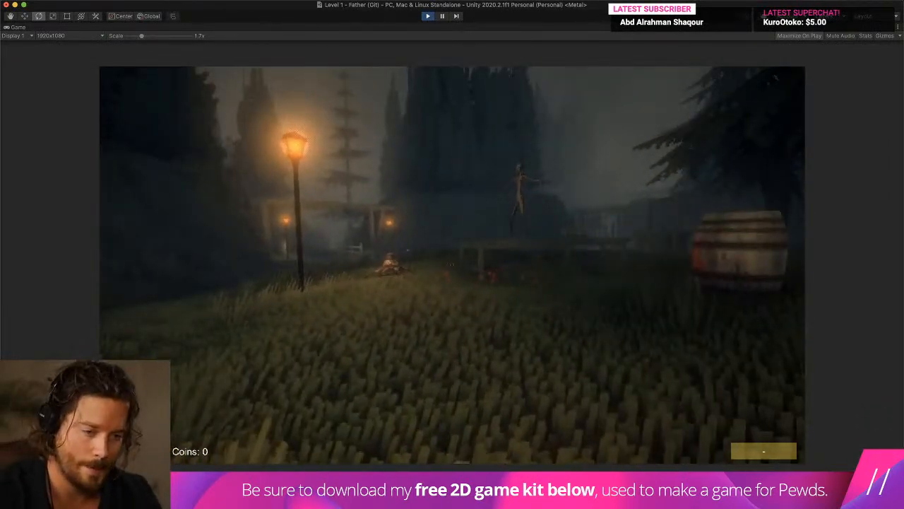
key(w)
click(452, 265)
key(w)
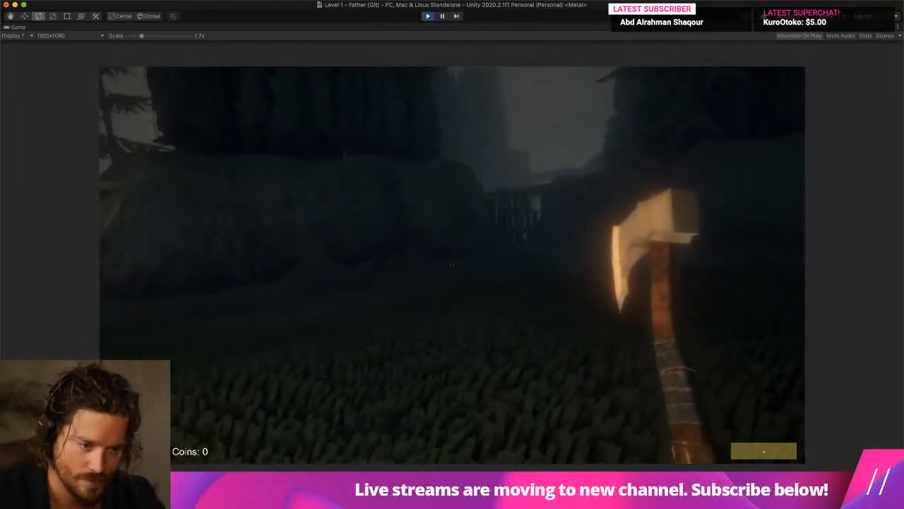
click(452, 265)
key(super+p)
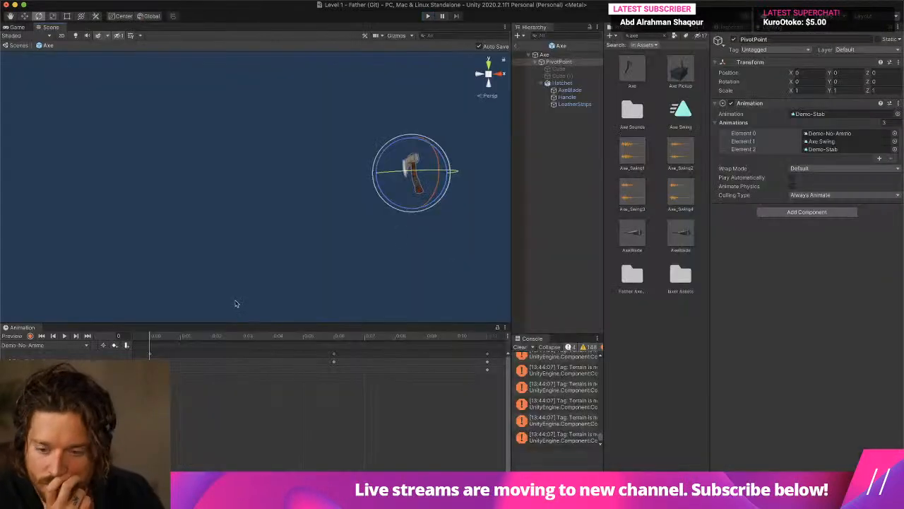
Step: In the Axe Swing clip, record PivotPoint's frame 5 rotation at about -48, 0, -10 and check frame 10
click(39, 347)
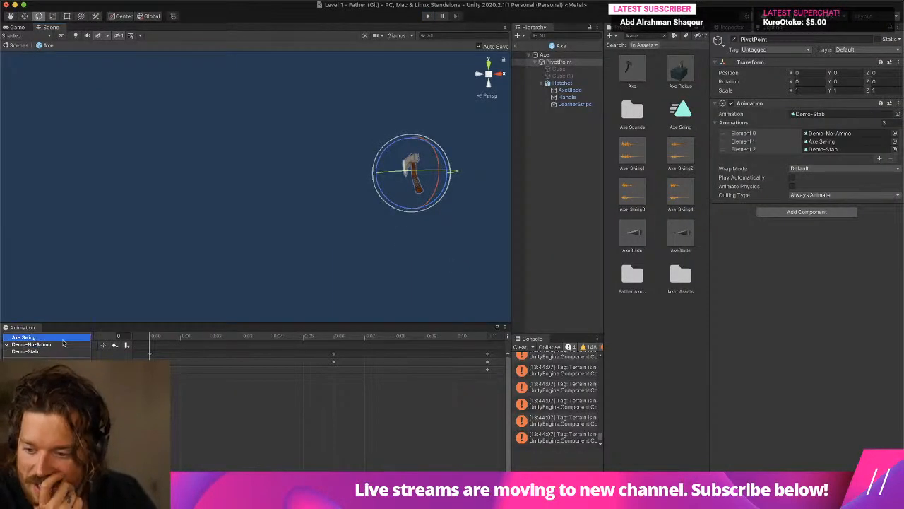
click(25, 337)
click(212, 337)
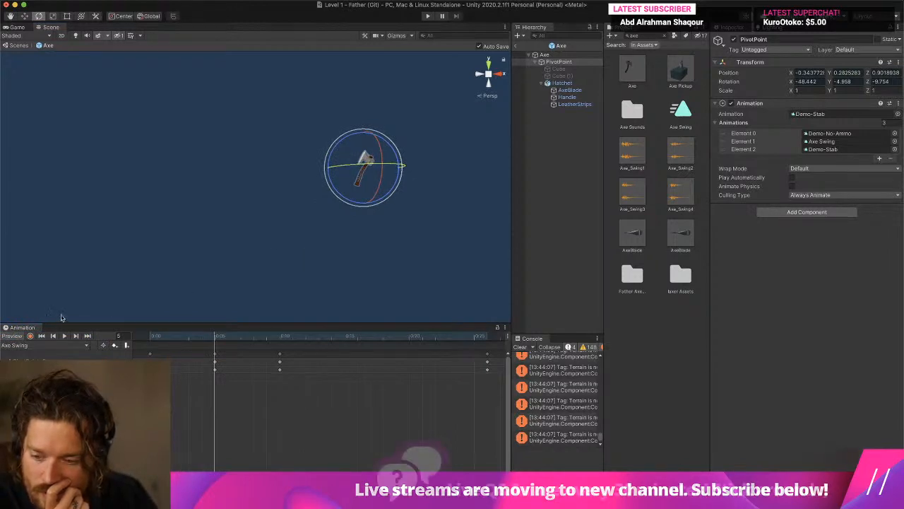
click(155, 336)
drag(161, 337, 210, 345)
drag(372, 168, 363, 166)
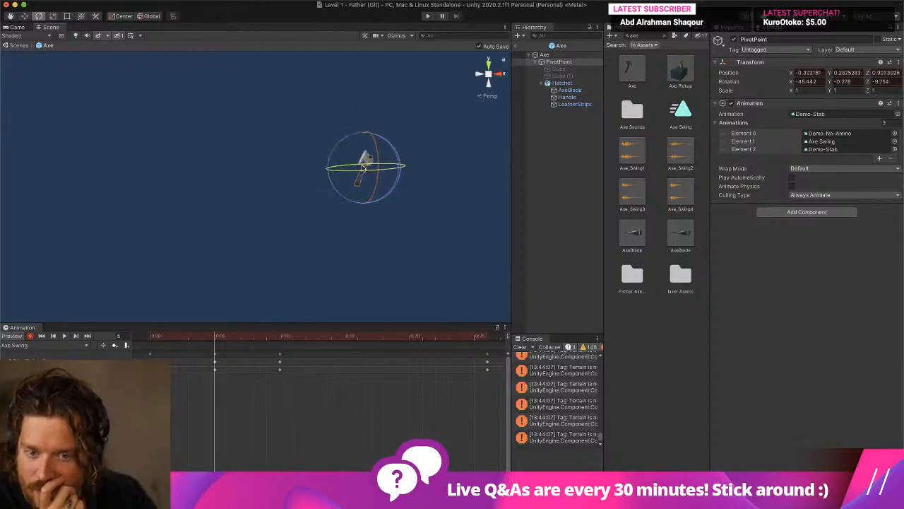
click(278, 340)
Step: Start the game and try the revised axe swing in the grass and against the creature near the table
click(428, 15)
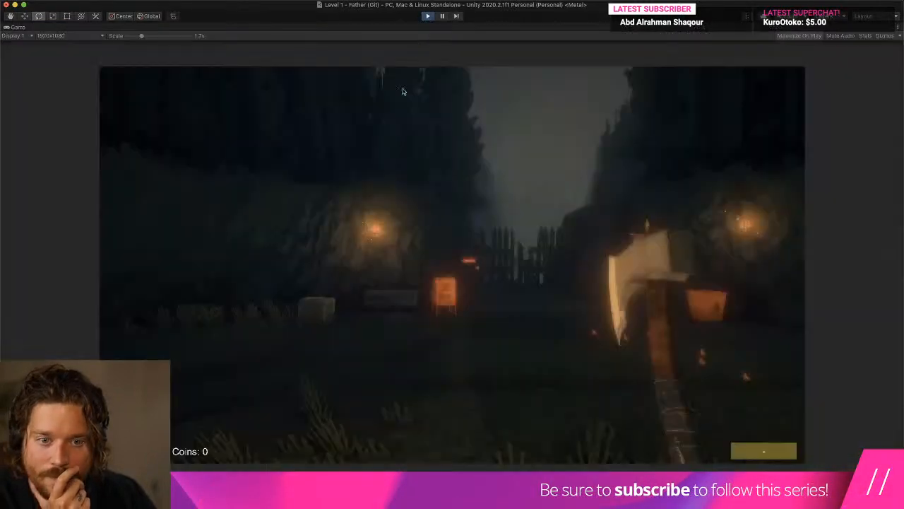
click(452, 265)
click(453, 265)
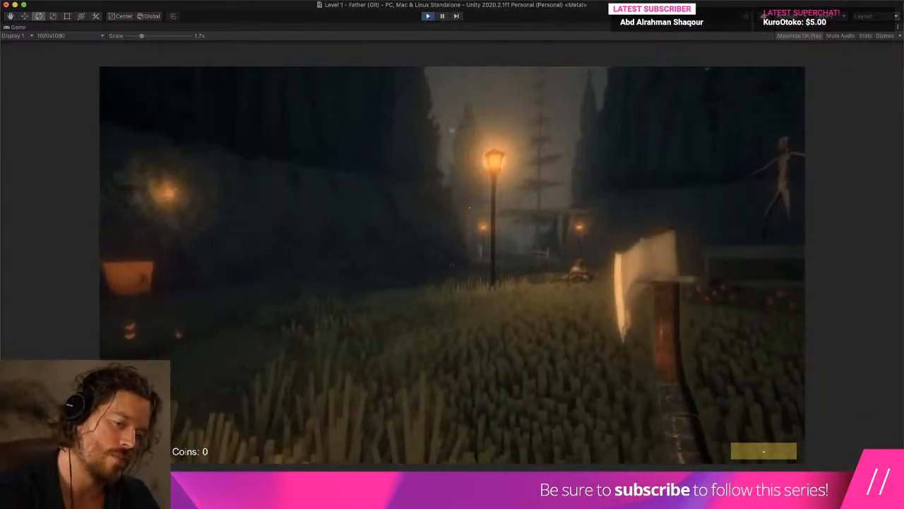
key(w)
click(453, 265)
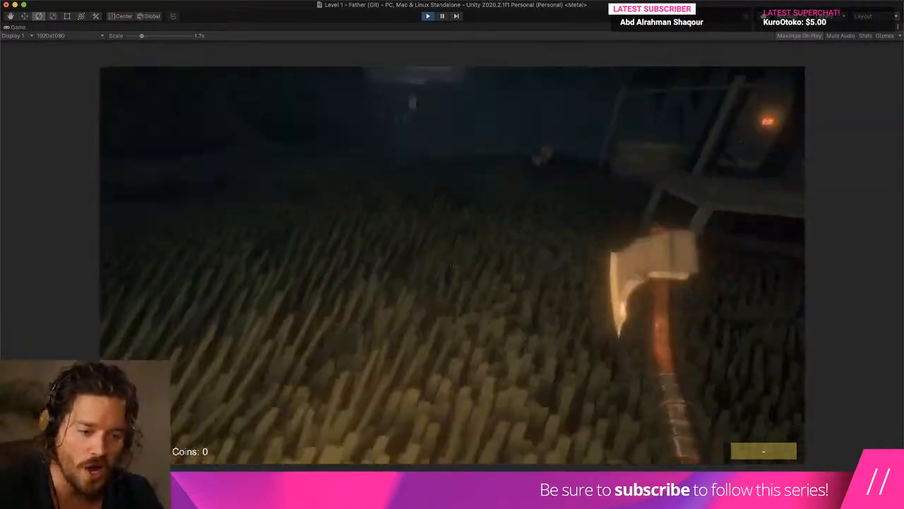
click(453, 265)
key(s)
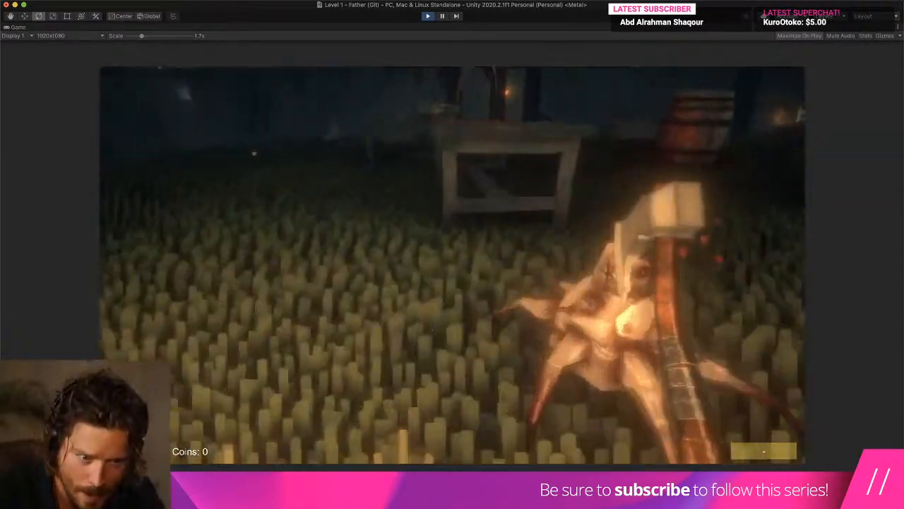
click(452, 265)
key(s)
key(w)
key(w)
click(452, 264)
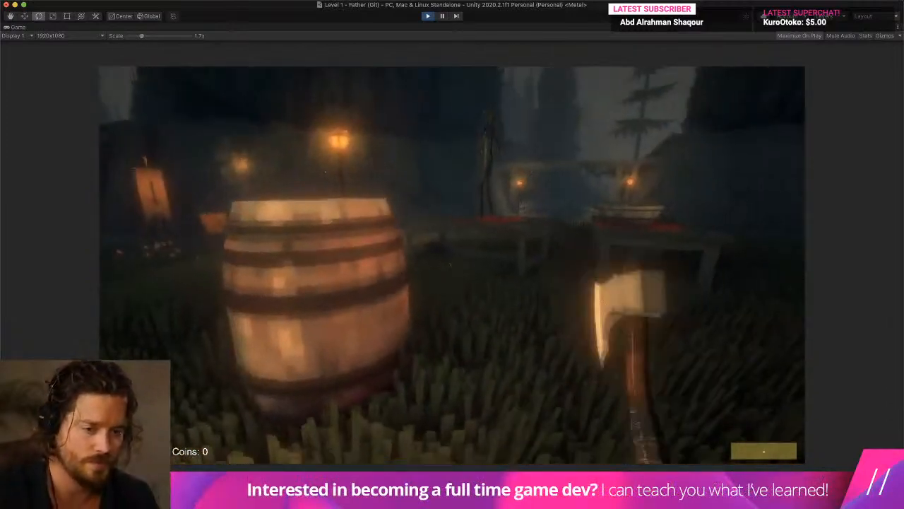
Step: Playtest the axe by following the barrel across the grass and knocking it around with repeated hits
key(w)
key(w)
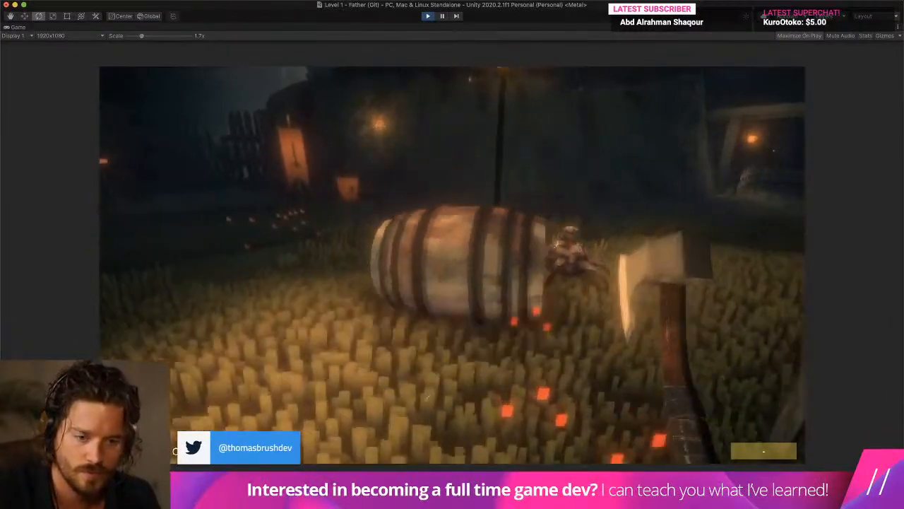
key(s)
key(s)
key(w)
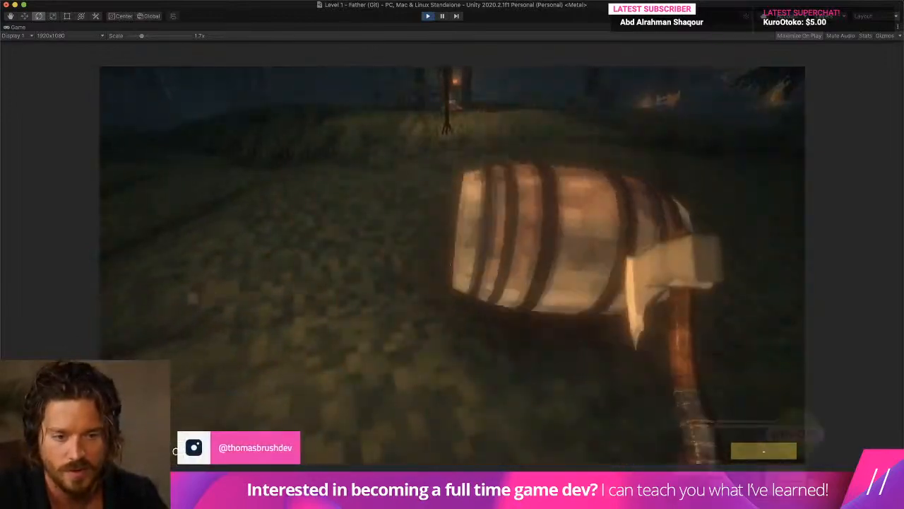
key(w)
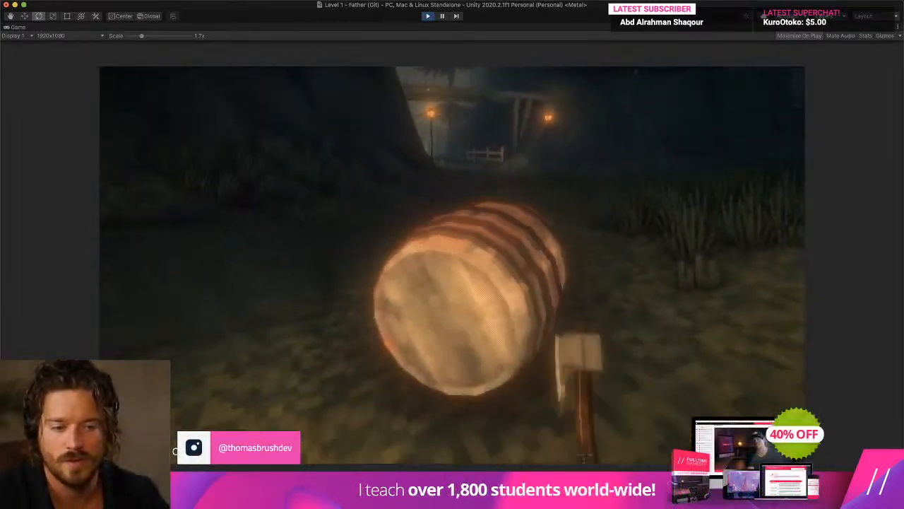
key(w)
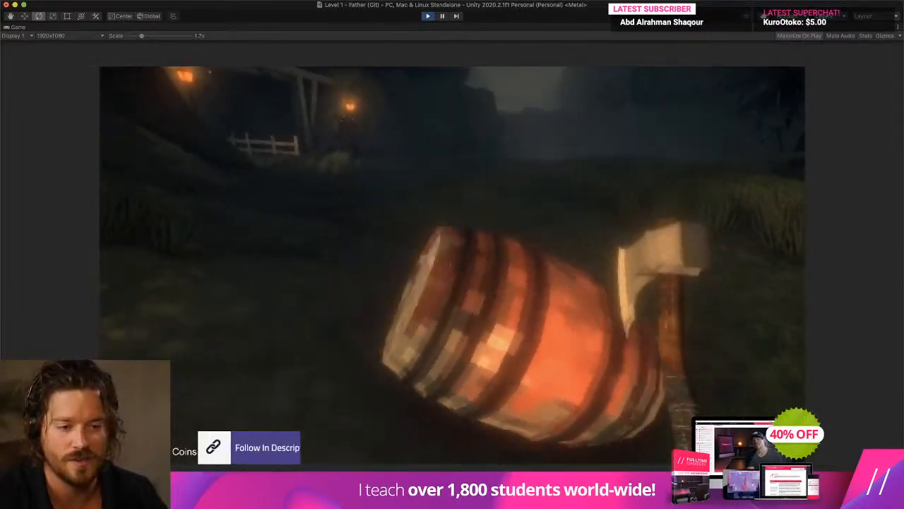
key(w)
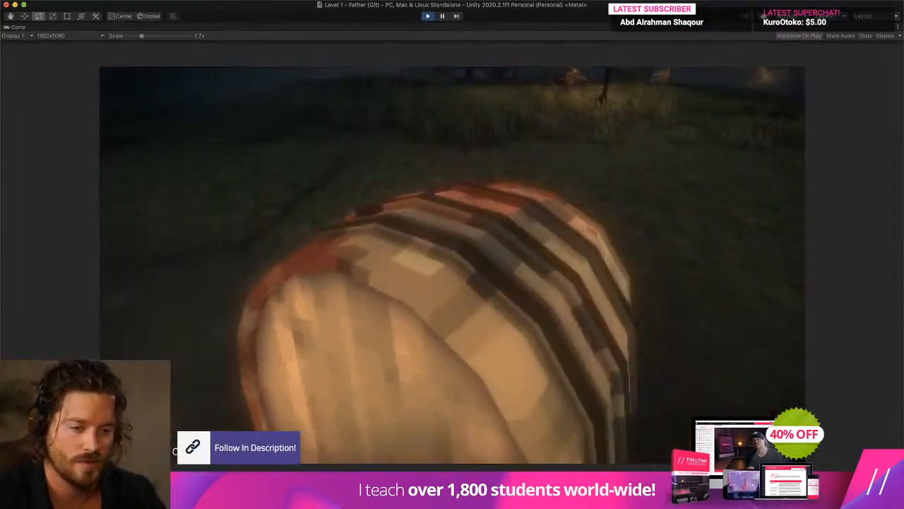
key(w)
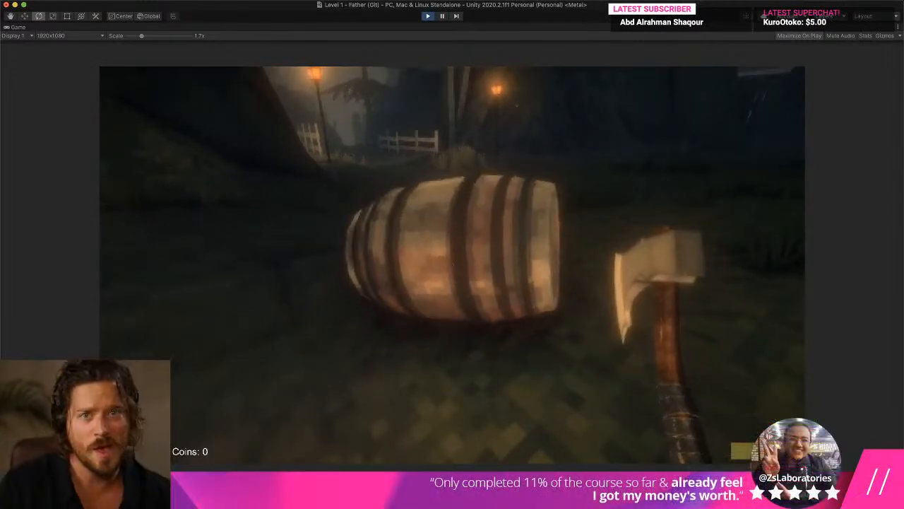
Step: Approach the overturned barrel on the grass, strike it several times with the axe, and release the cursor from the game
key(w)
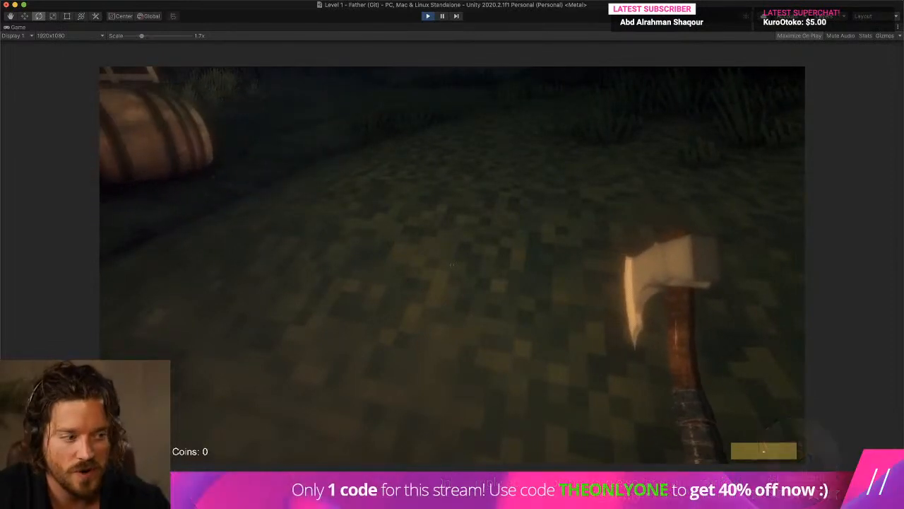
key(w)
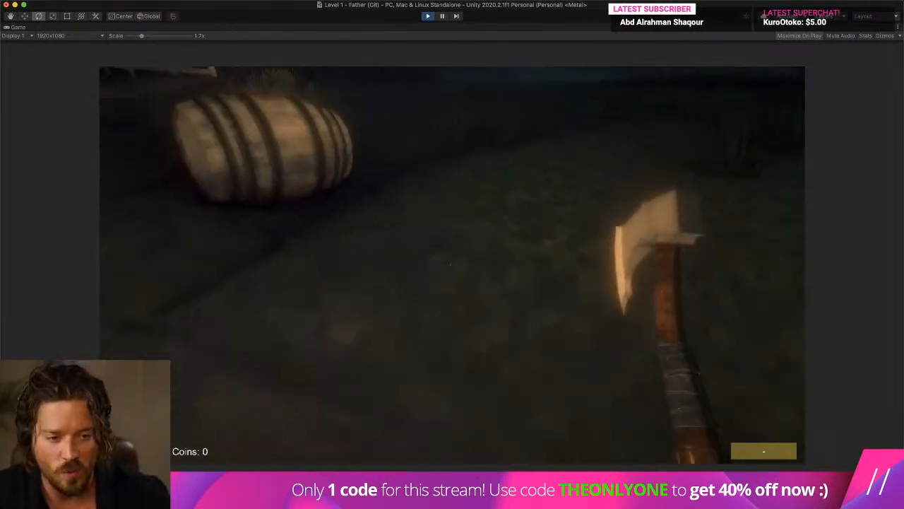
click(452, 264)
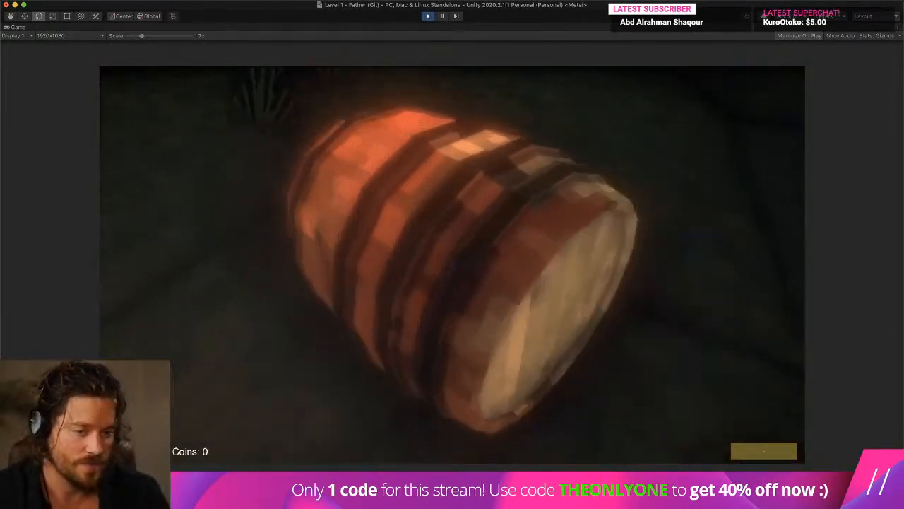
key(w)
click(452, 264)
click(452, 264)
key(Escape)
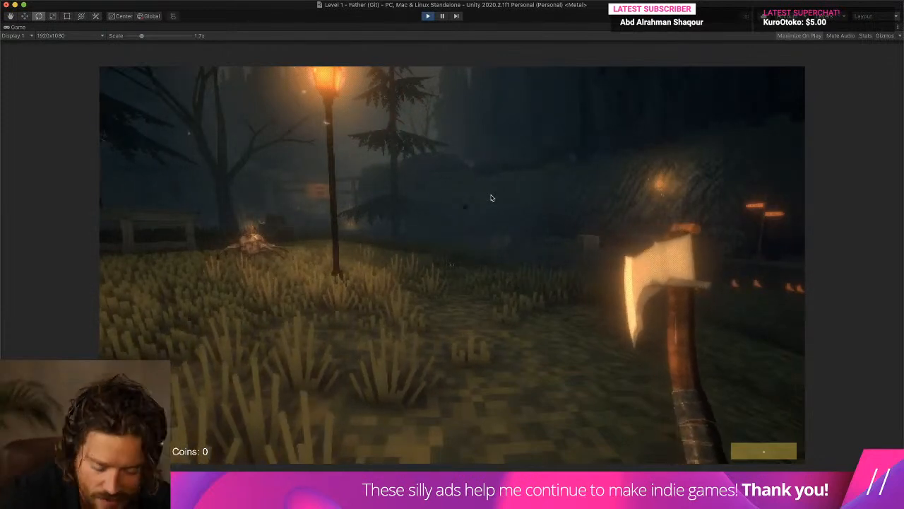
Step: Resume control of the game and swing the axe repeatedly in place to examine the attack animation near the lamp post
click(493, 198)
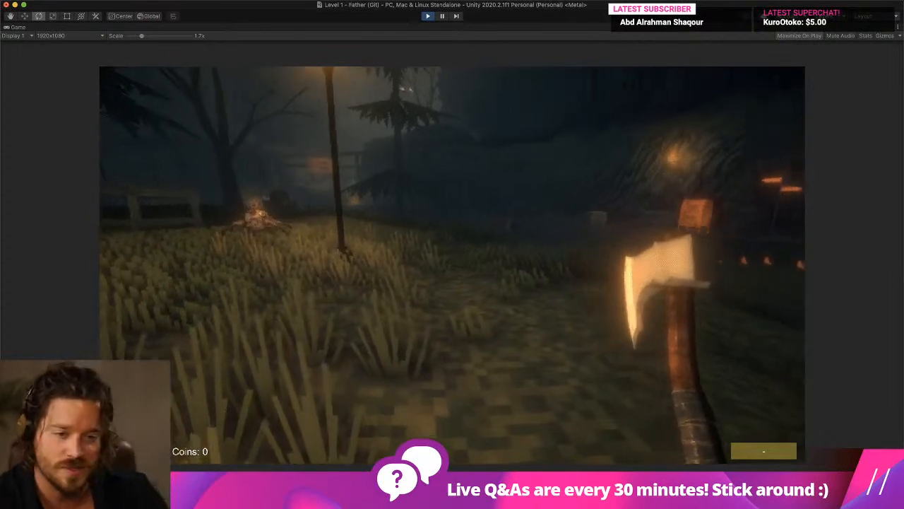
click(451, 265)
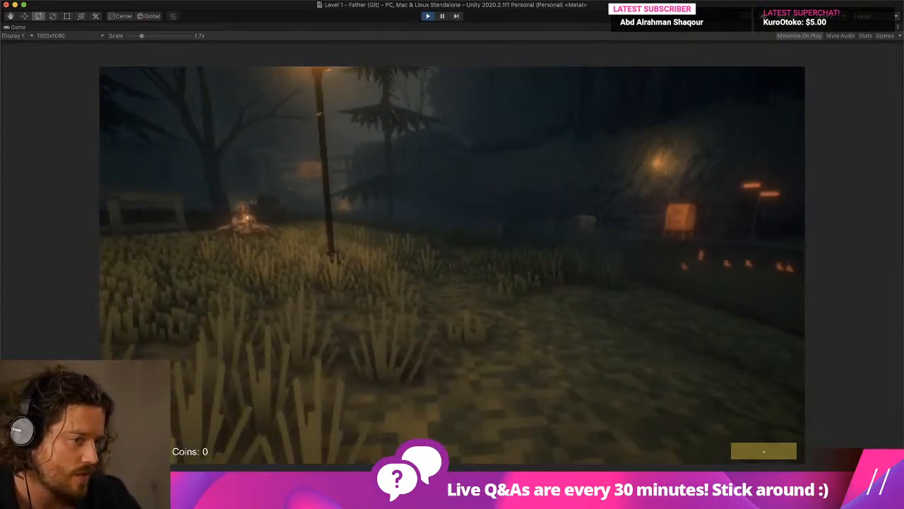
click(451, 265)
click(451, 265)
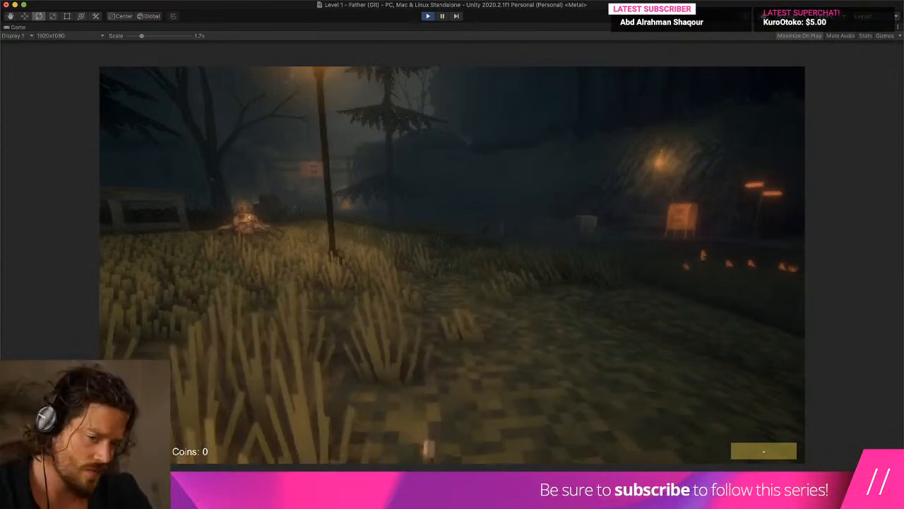
click(452, 265)
Step: Walk through the grass toward the upright barrel beside the wagon wheel while swinging the axe
key(w)
click(451, 265)
key(w)
click(452, 265)
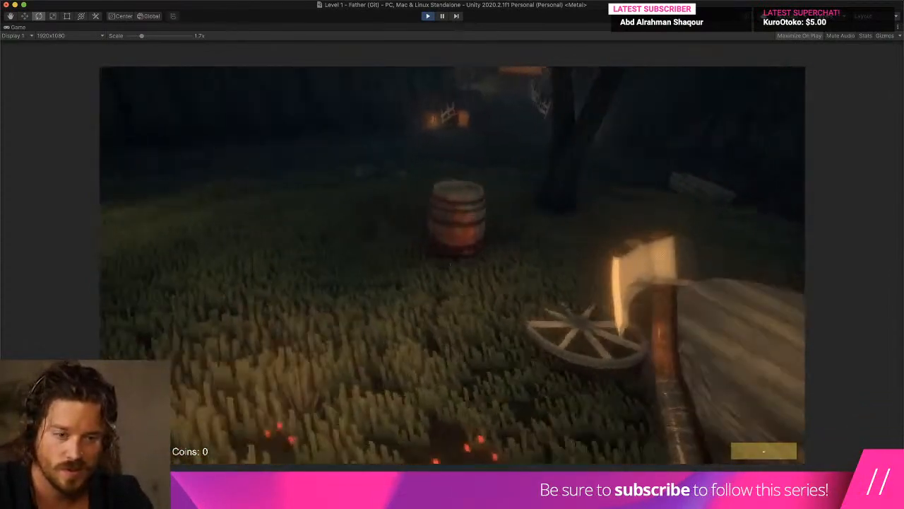
key(w)
click(452, 265)
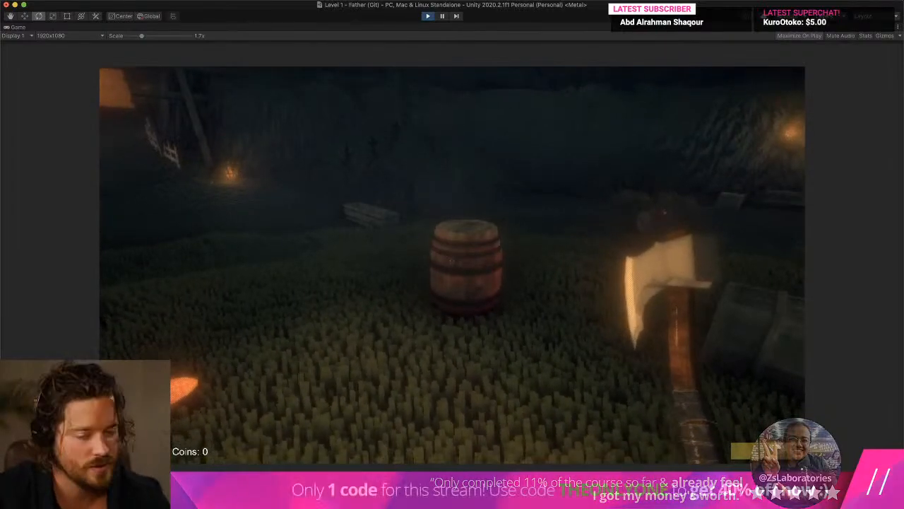
Step: Hit the upright barrel, then test more axe swings while walking past the lamp post toward the trees
key(w)
click(453, 265)
key(w)
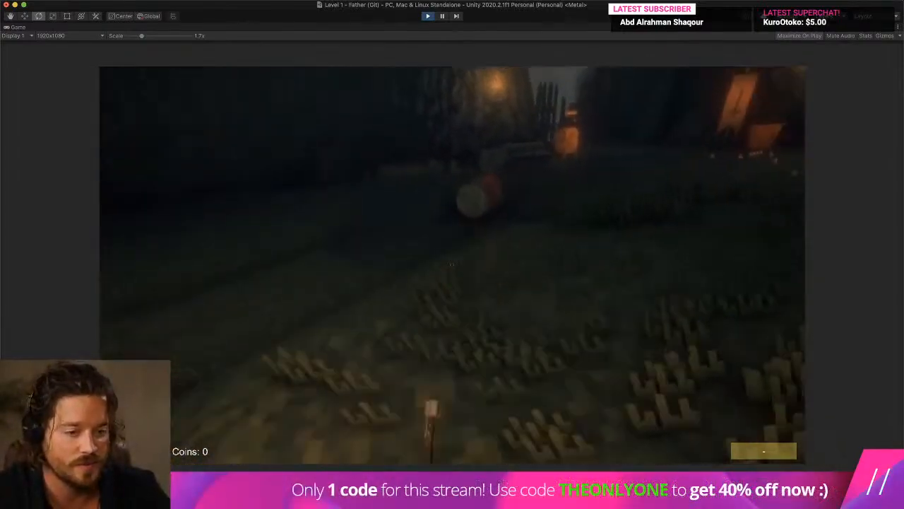
click(451, 265)
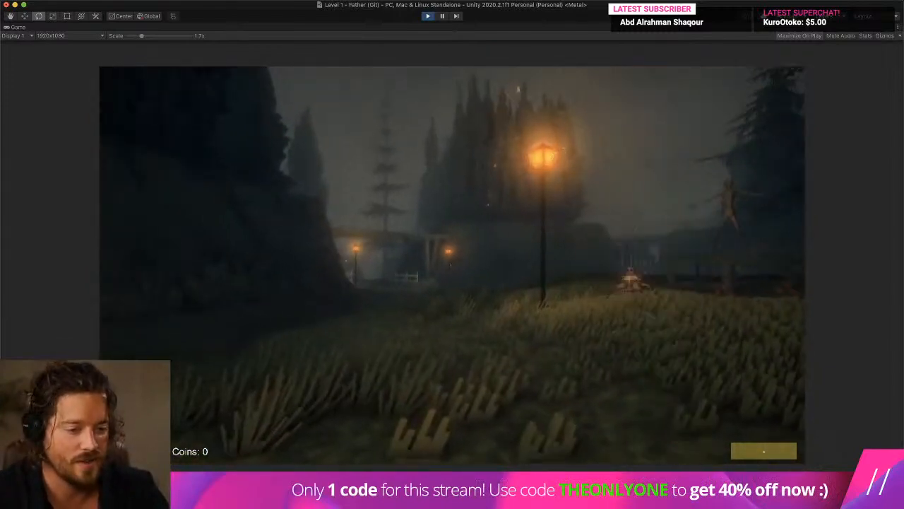
key(w)
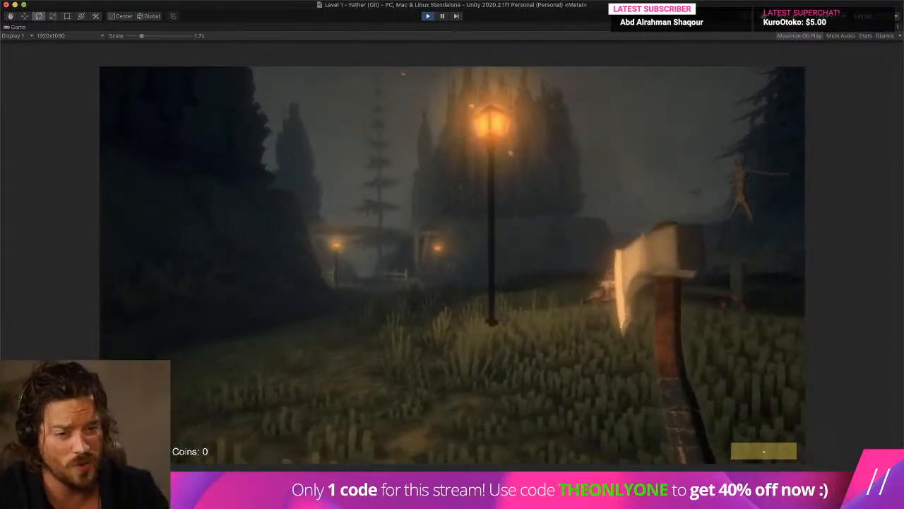
click(452, 265)
key(w)
click(452, 265)
click(452, 265)
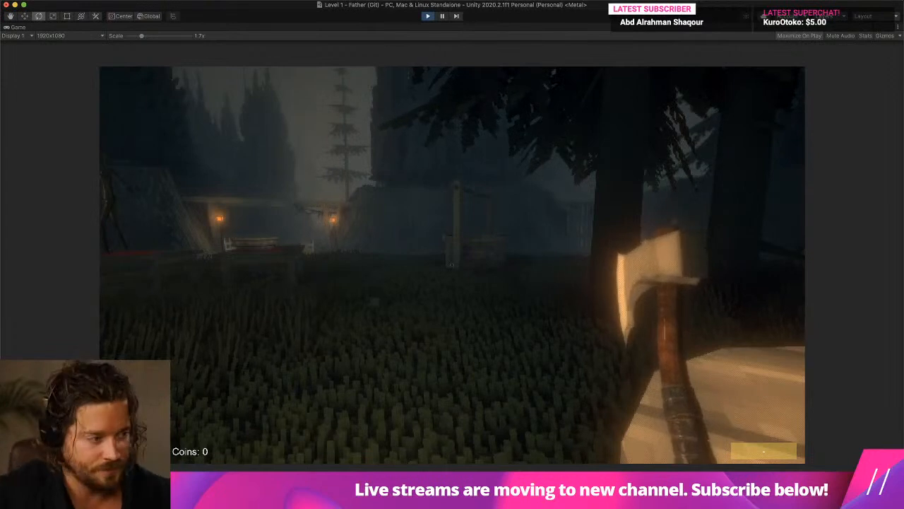
Step: Return to the game for one last swing and walk, end the playtest, and open PivotPoint's animation clip list
key(super+Tab)
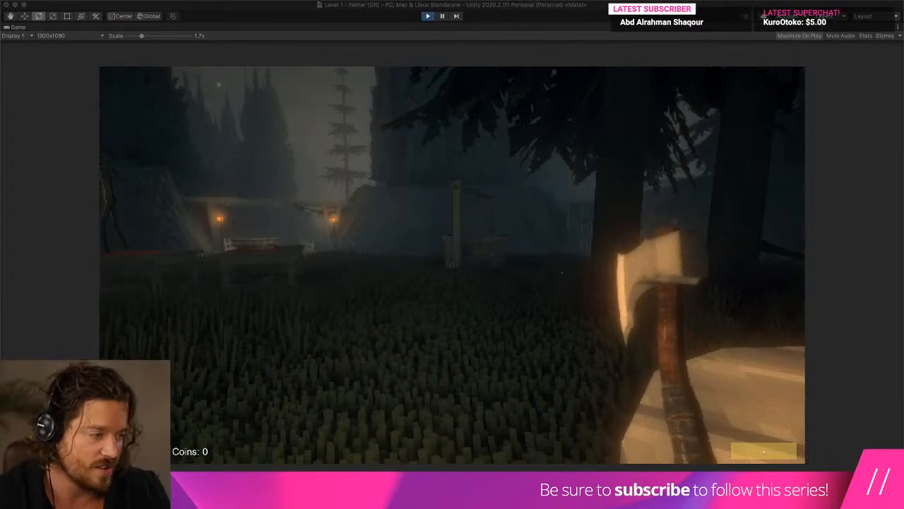
click(453, 265)
key(w)
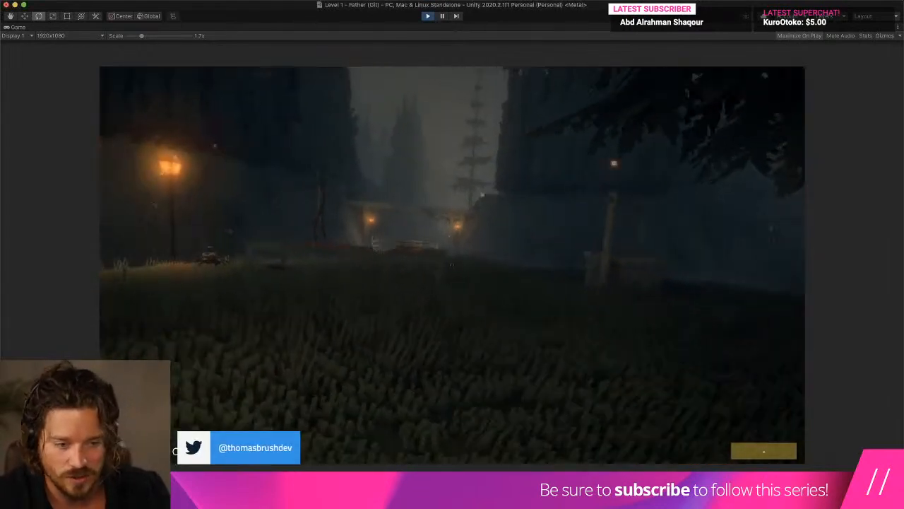
key(super+p)
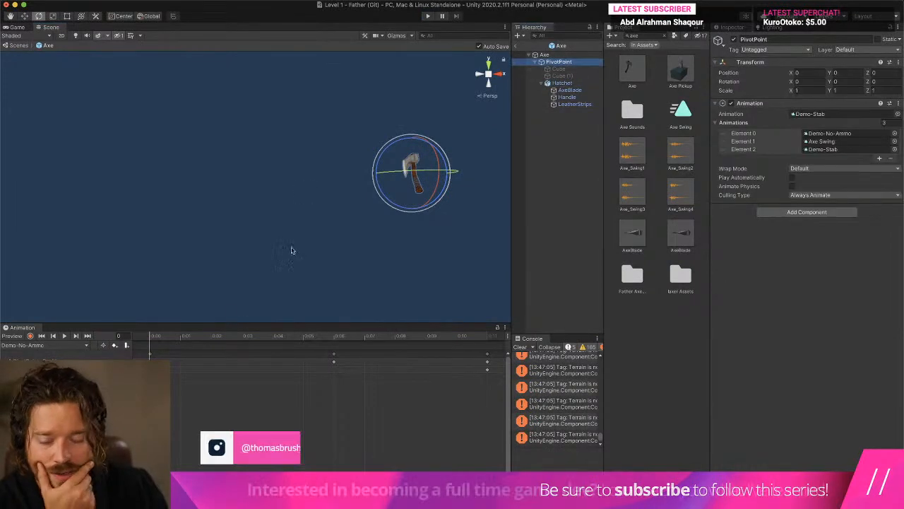
click(83, 344)
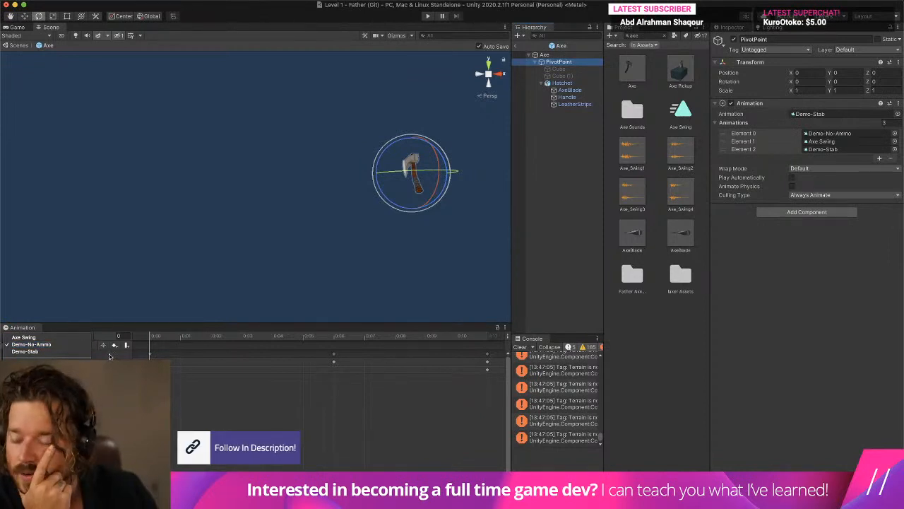
Step: In the Axe Swing clip, record a Z position of 0.614 for PivotPoint at frame 5 and preview the motion
click(36, 337)
drag(156, 339, 210, 346)
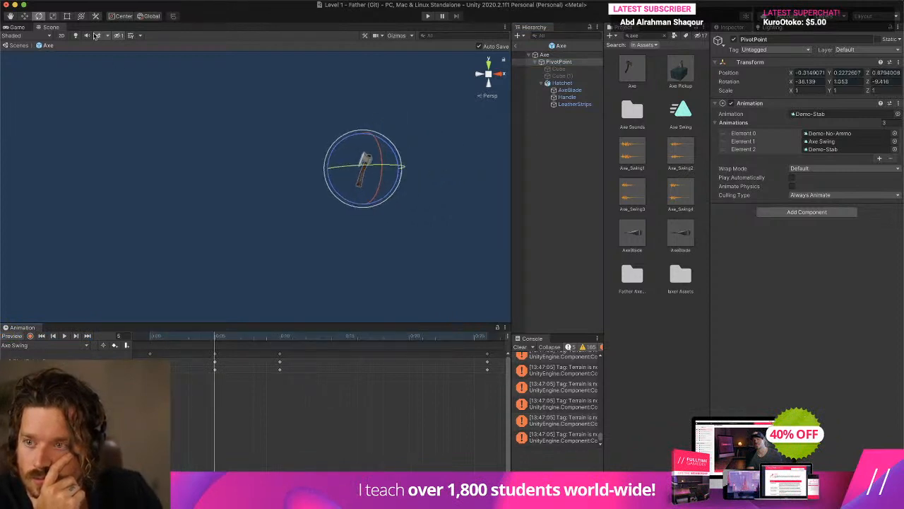
click(24, 16)
click(31, 336)
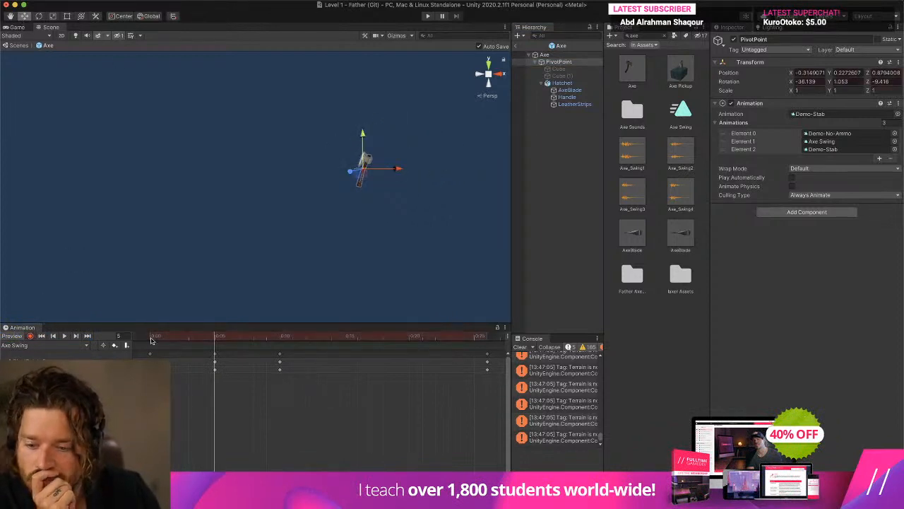
click(149, 338)
drag(166, 342, 216, 345)
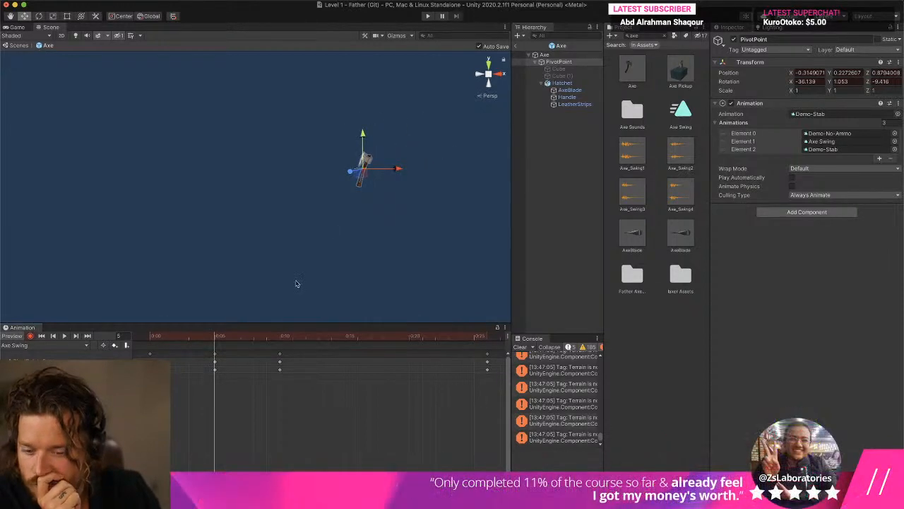
click(285, 338)
drag(280, 343, 226, 351)
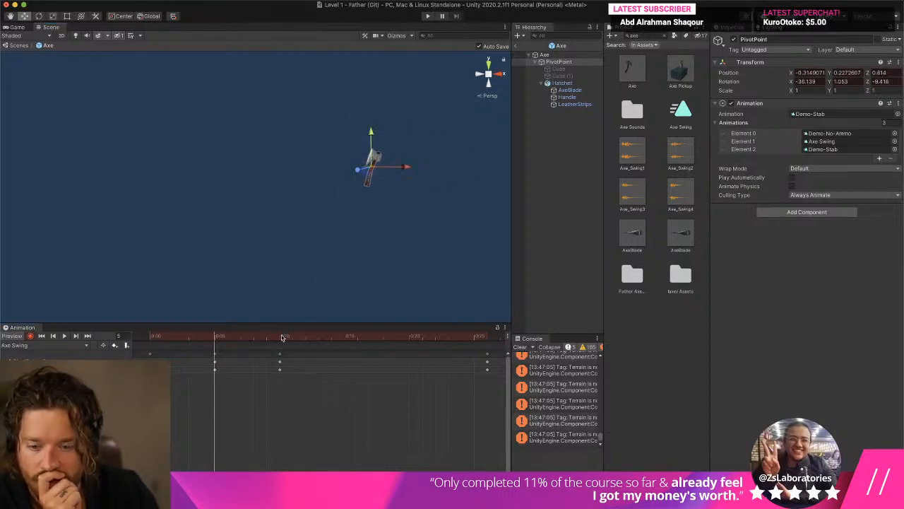
click(281, 337)
drag(277, 337, 73, 341)
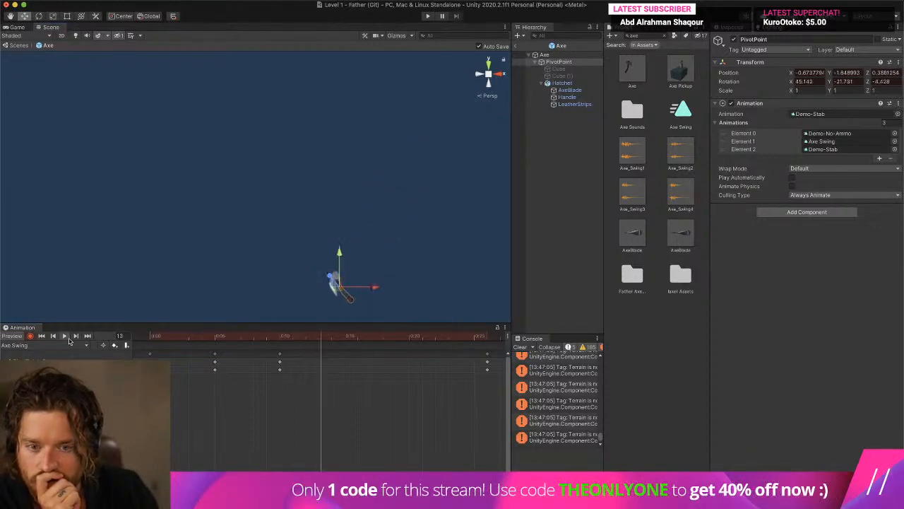
Step: Play-test the level by walking among the props and swinging the axe at them, and stop play mode
click(428, 16)
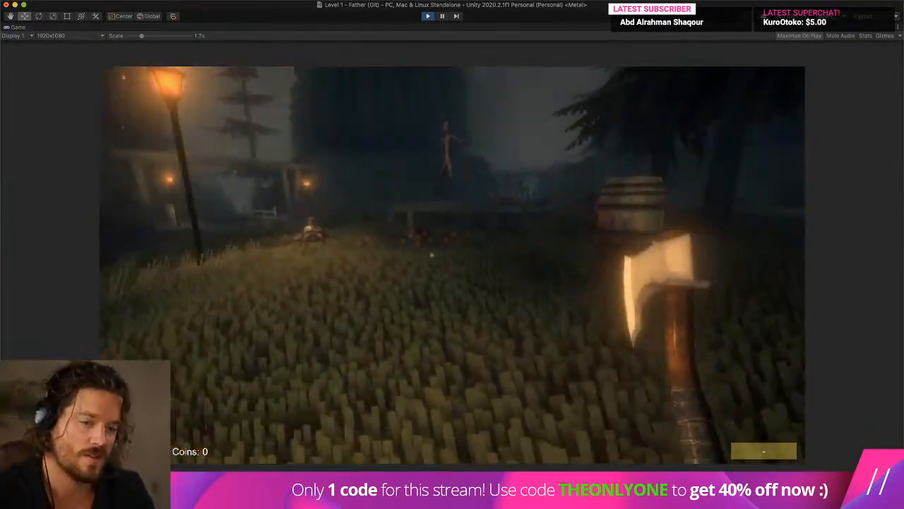
click(452, 265)
key(w)
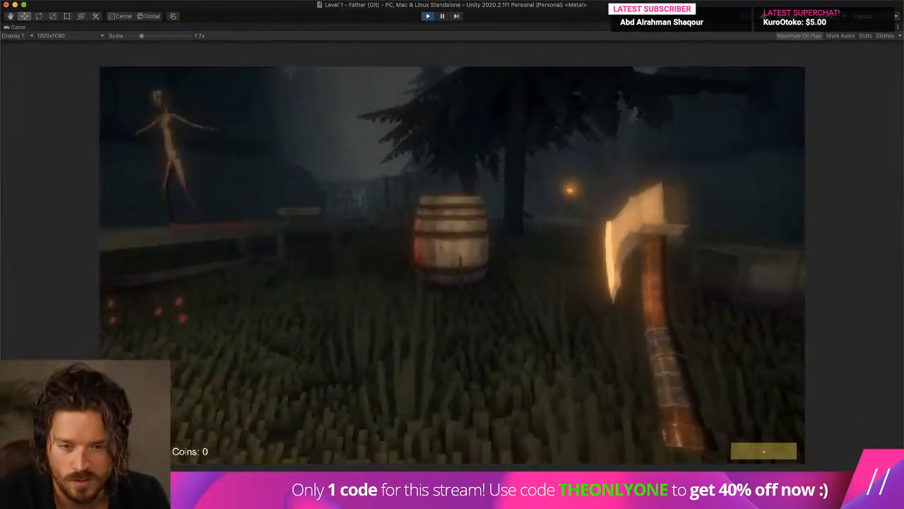
click(453, 265)
key(w)
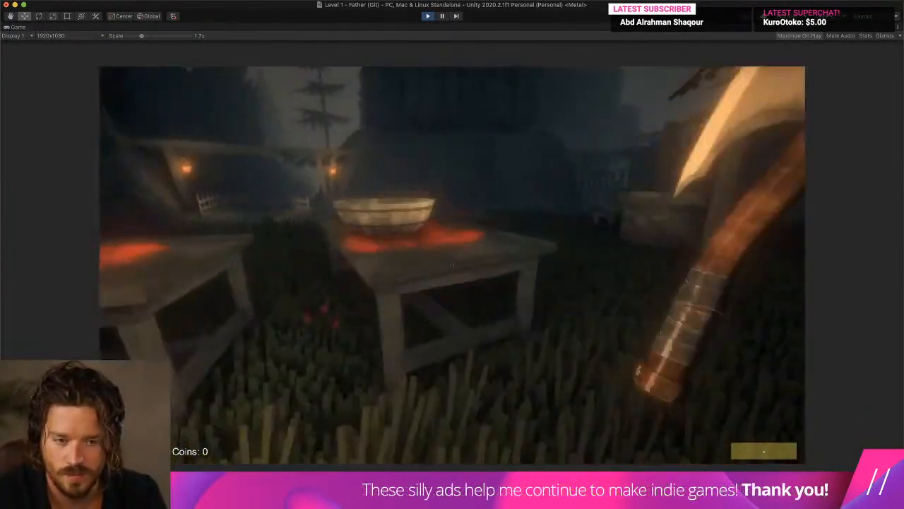
click(452, 265)
key(w)
click(452, 265)
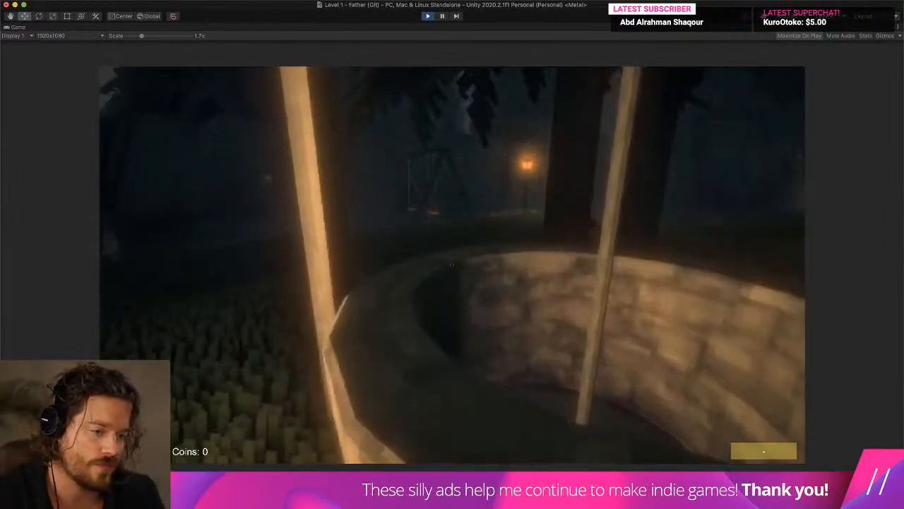
key(s)
key(w)
click(452, 265)
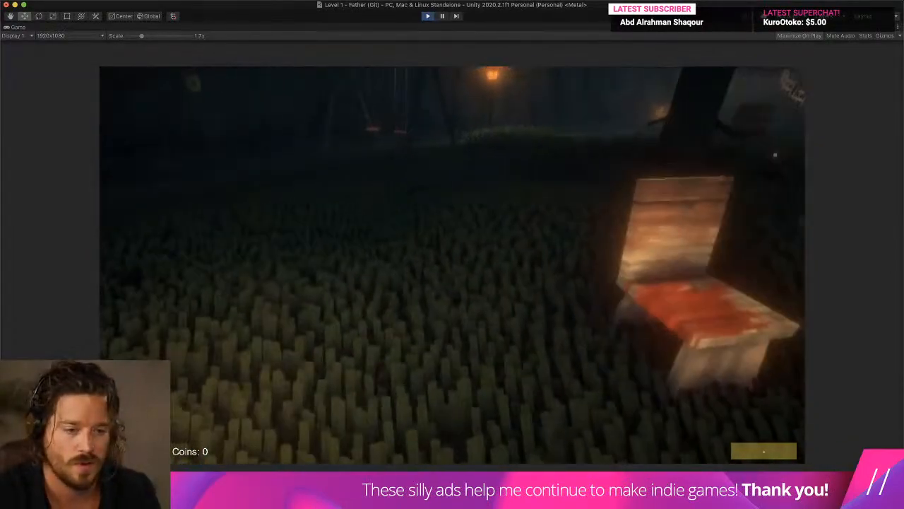
click(453, 265)
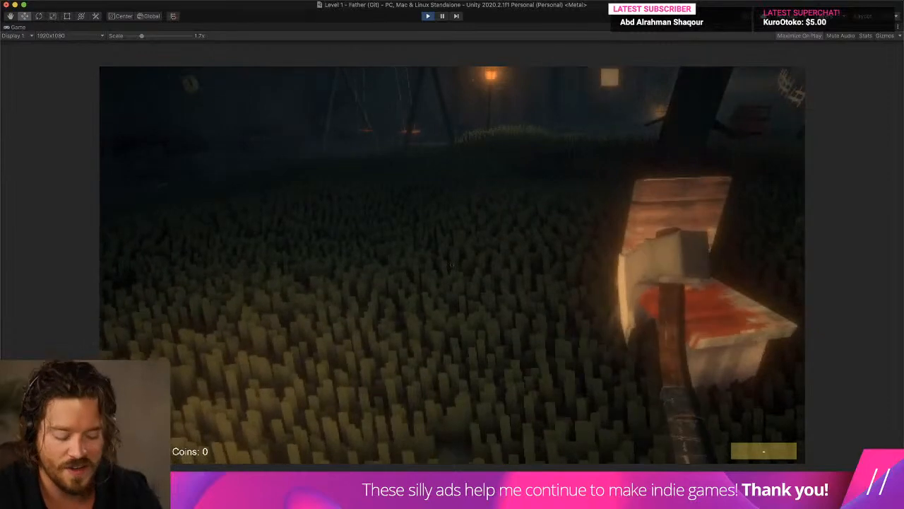
key(super+p)
Step: Record an extra PivotPoint keyframe at frame 6 of the Axe Swing clip with the axe tilted forward, and preview it
click(71, 346)
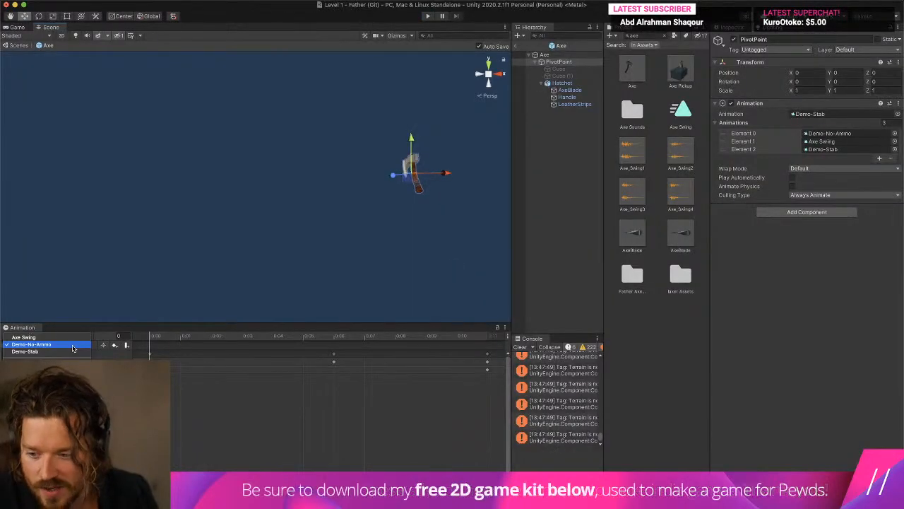
drag(161, 345, 250, 347)
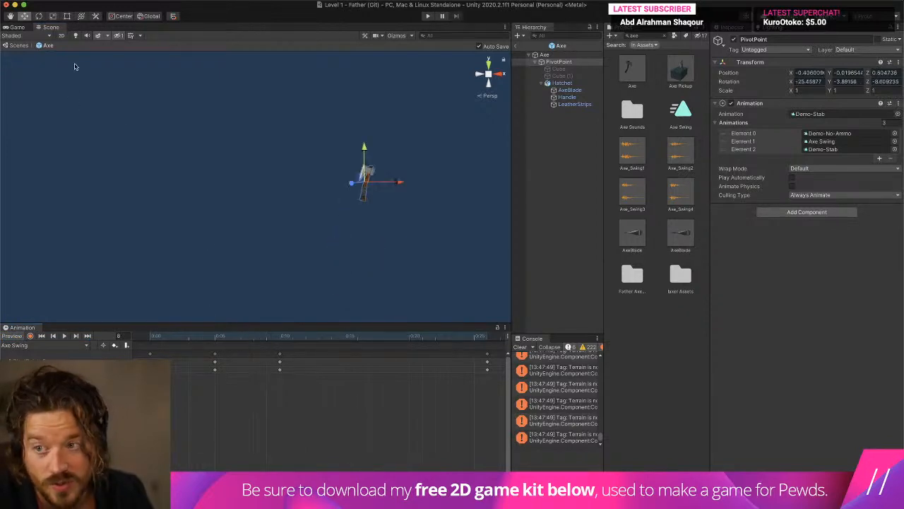
click(32, 337)
drag(381, 164, 354, 107)
click(63, 336)
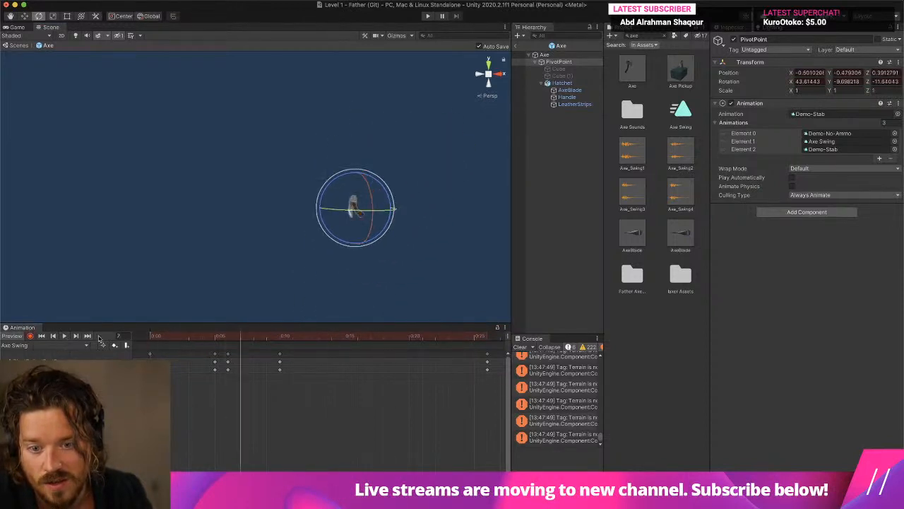
Step: Shift the frame 6 keyframe to frame 7 with an adjusted axe position, and briefly test it in play mode
click(220, 338)
drag(221, 340, 282, 345)
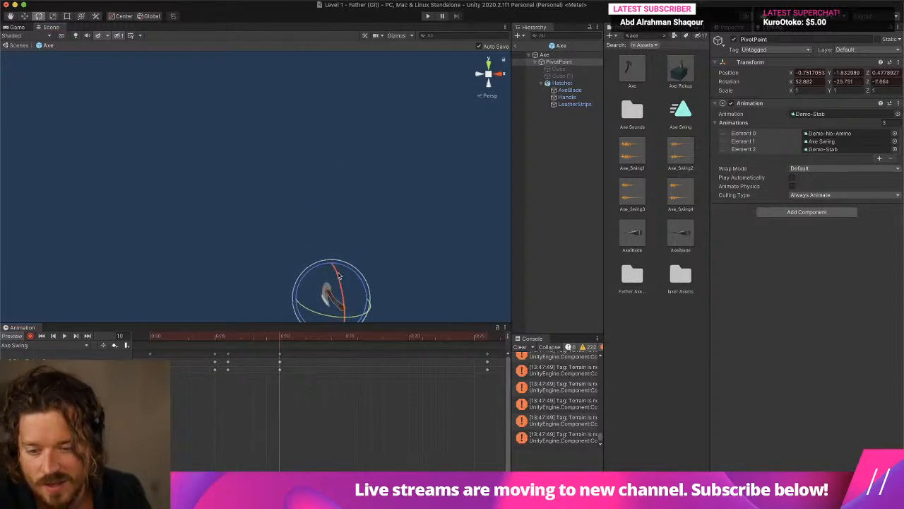
drag(228, 353, 240, 354)
drag(159, 340, 241, 342)
click(24, 15)
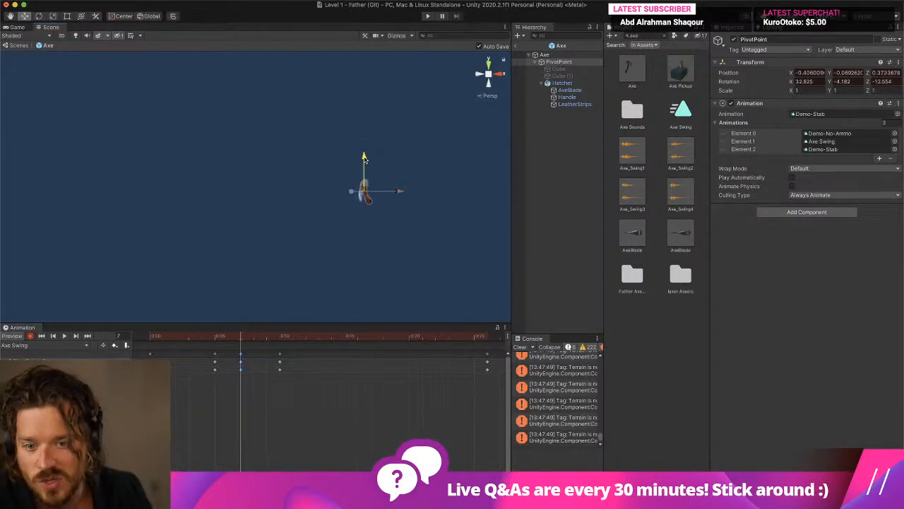
click(427, 15)
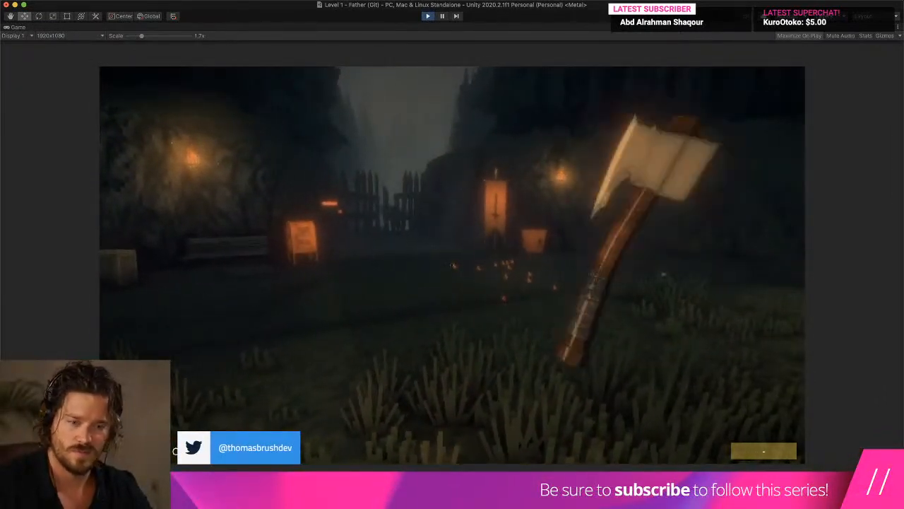
key(super+p)
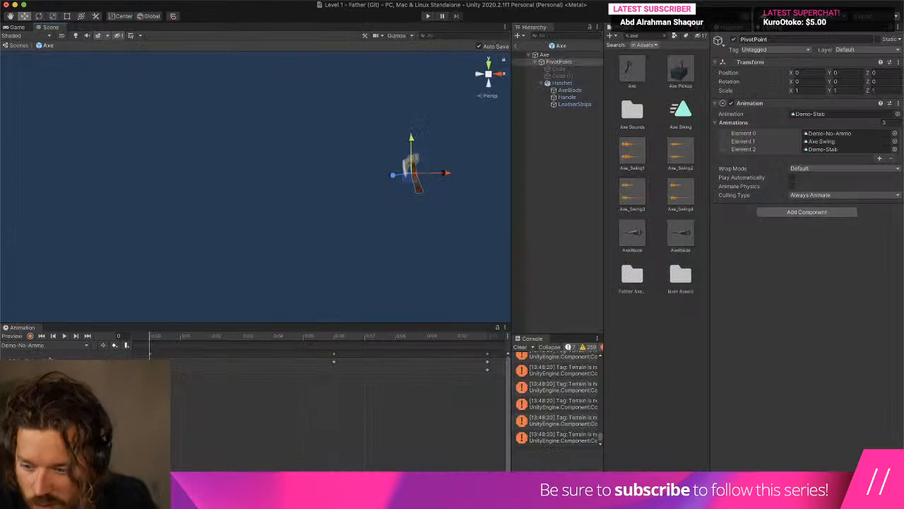
Step: Re-pose PivotPoint at frame 5 of Axe Swing to rotation 17.032, 0.889, -8.534 and position about -0.315, 0.112, 0.405
click(55, 345)
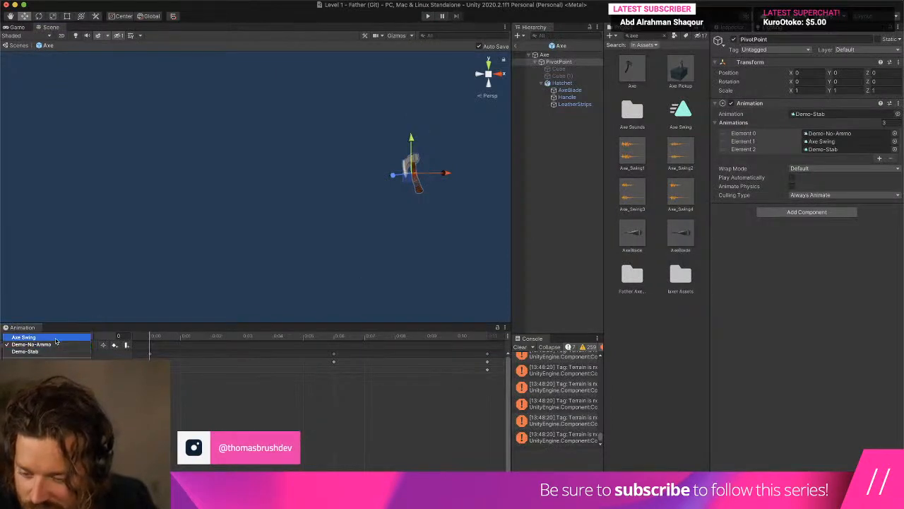
drag(150, 339, 216, 348)
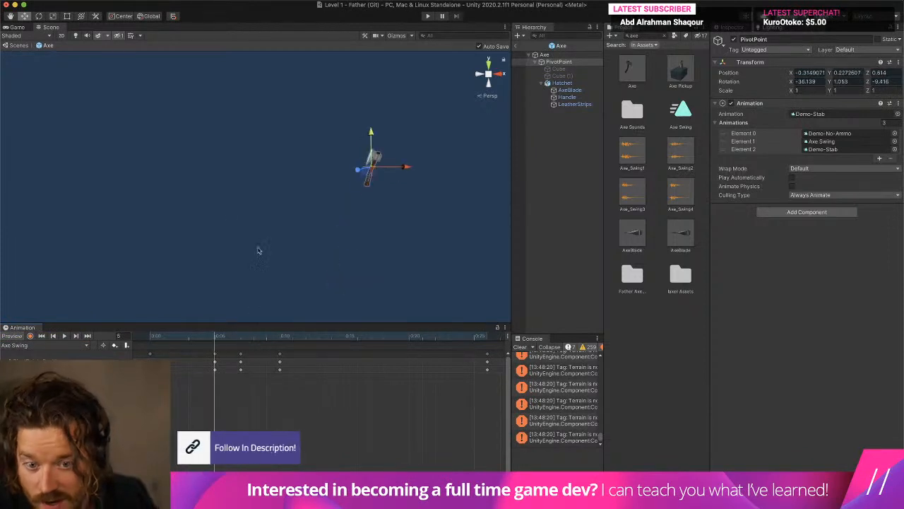
click(30, 335)
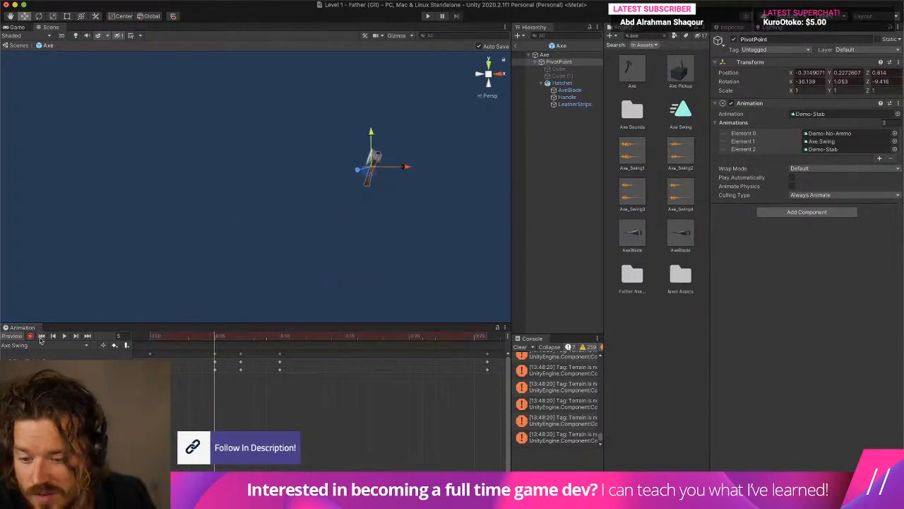
click(39, 16)
drag(371, 131, 356, 87)
click(24, 15)
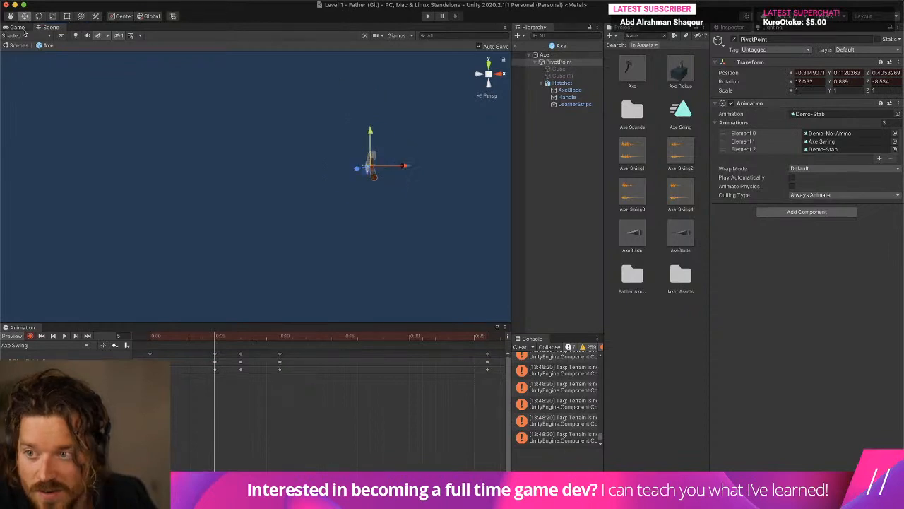
click(64, 336)
Step: Test the re-posed frame 5 in play mode by walking along the path and swinging the axe repeatedly, and stop playing
click(427, 15)
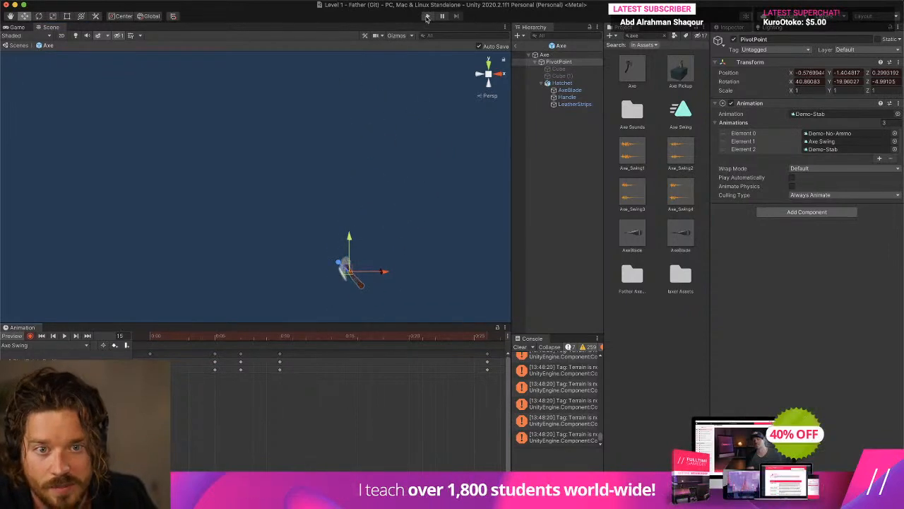
click(386, 169)
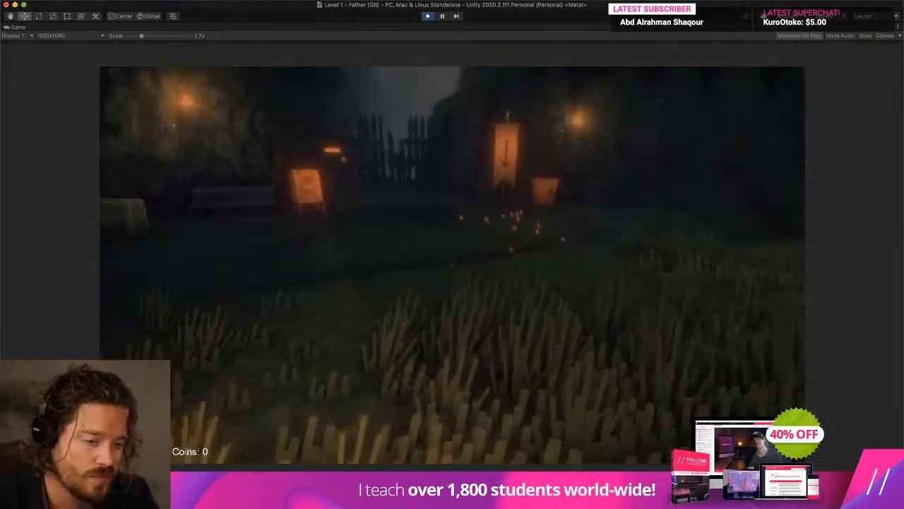
key(w)
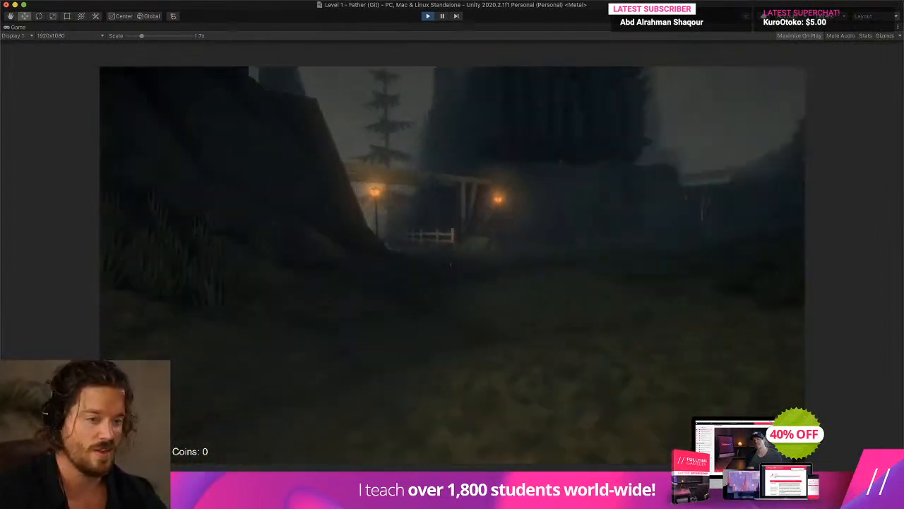
key(s)
click(452, 265)
key(w)
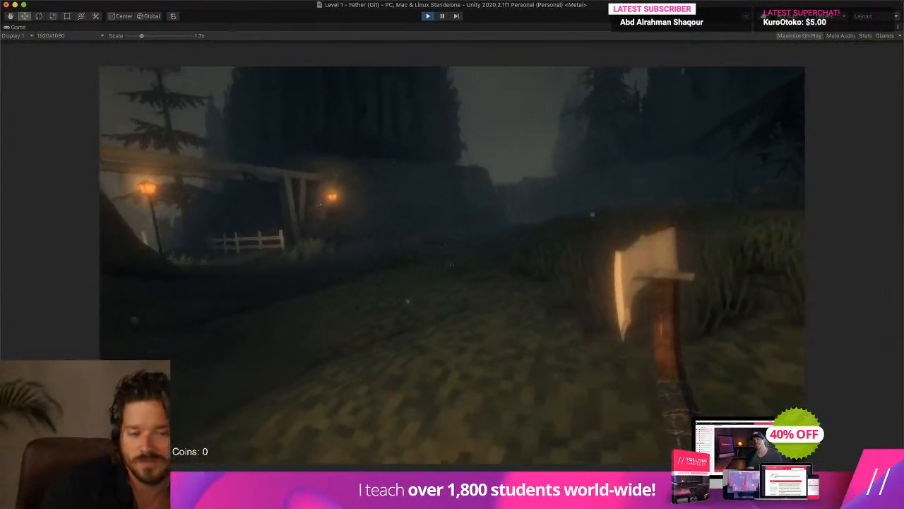
click(452, 265)
click(452, 265)
click(452, 265)
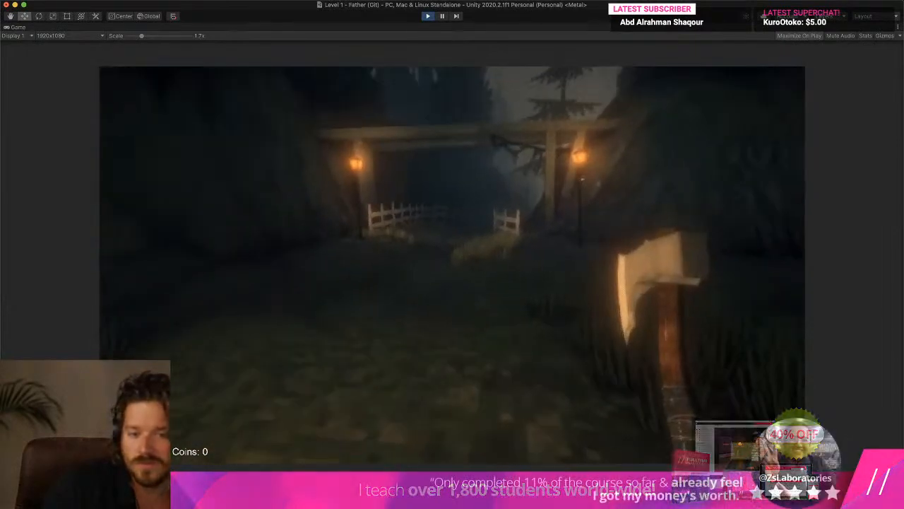
click(453, 265)
key(super+p)
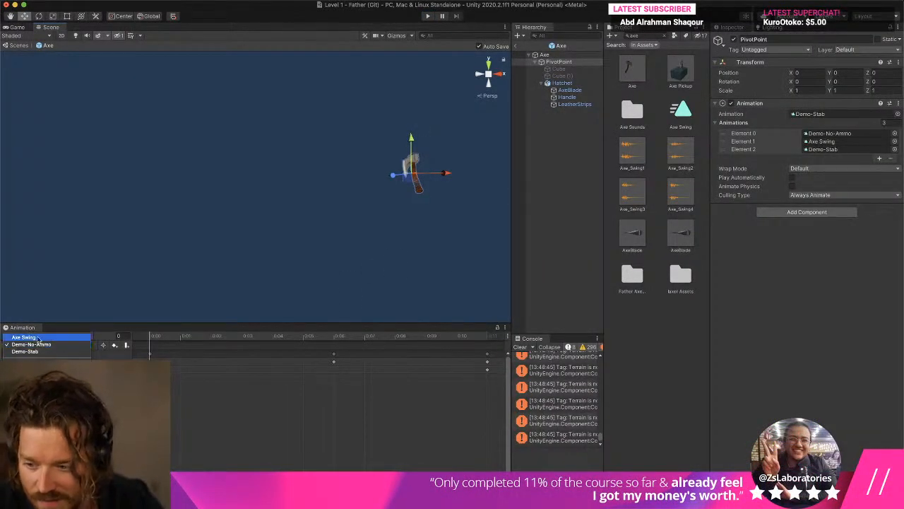
Step: Rotate PivotPoint at frame 5 of the Axe Swing clip to about 19.1, -19.1, -13.0 with recording on
click(220, 337)
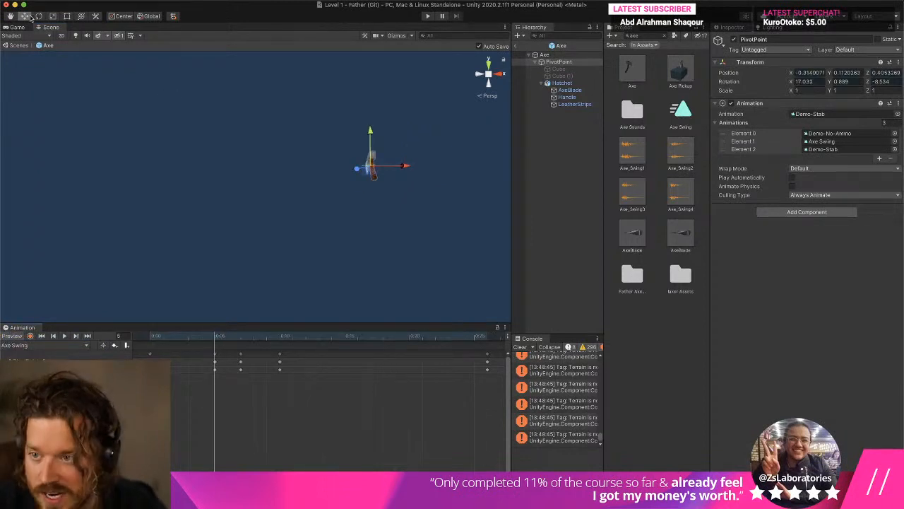
click(29, 336)
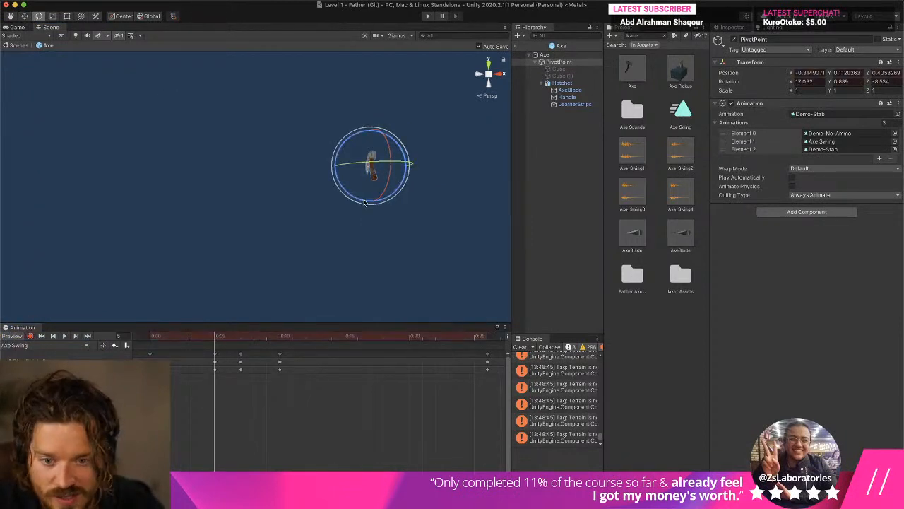
drag(385, 163, 404, 165)
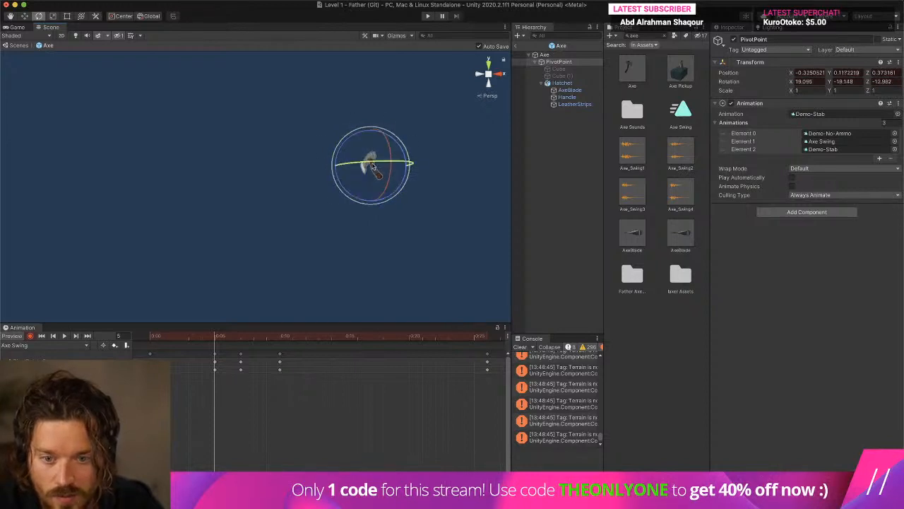
Step: Test the rotated frame 5 pose in play mode by walking around the level and swinging the axe repeatedly, and stop playing
click(427, 16)
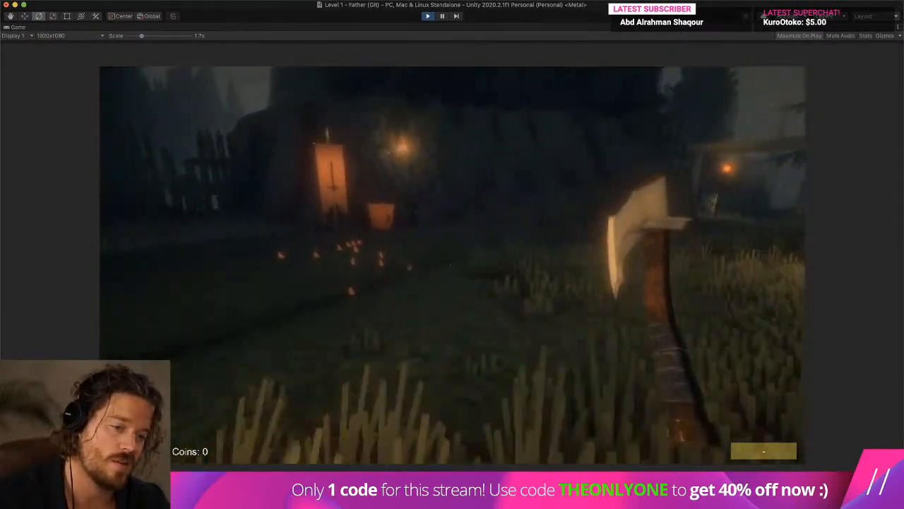
key(w)
click(451, 264)
key(w)
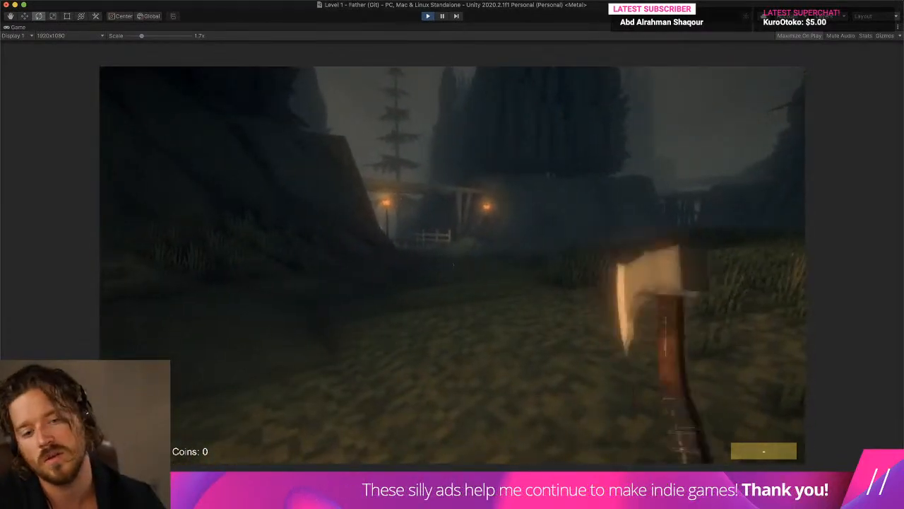
click(451, 264)
key(w)
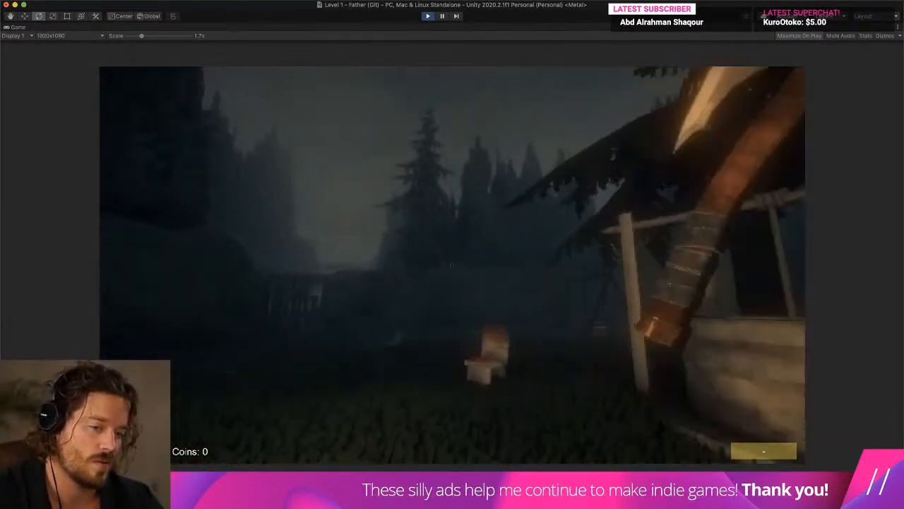
click(451, 264)
key(w)
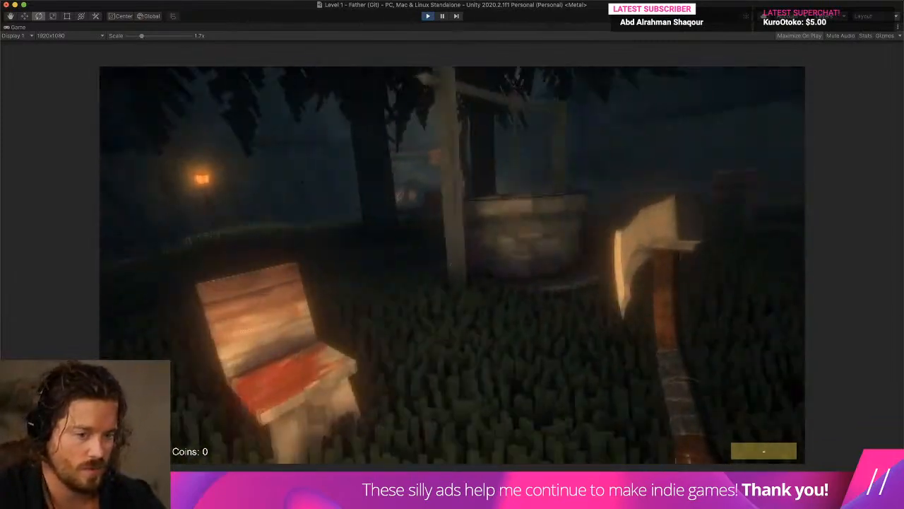
click(452, 264)
key(w)
click(452, 264)
click(452, 265)
key(w)
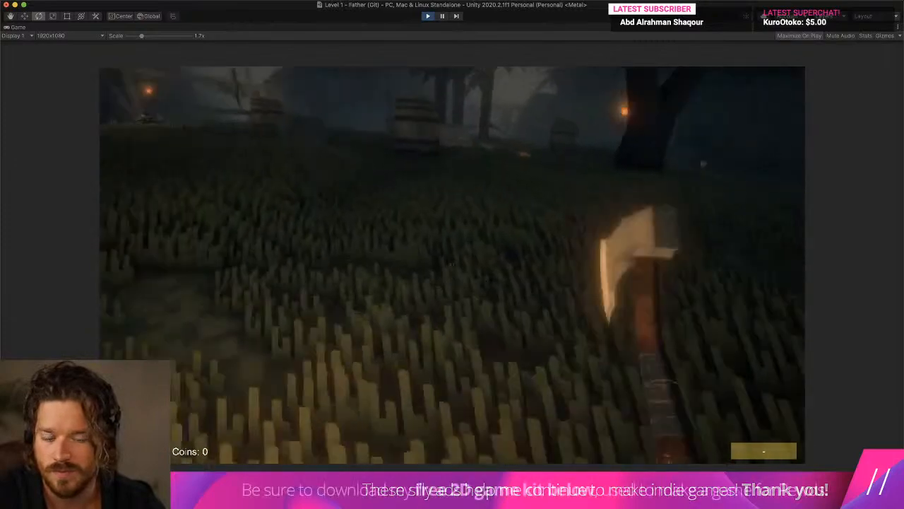
click(453, 264)
key(w)
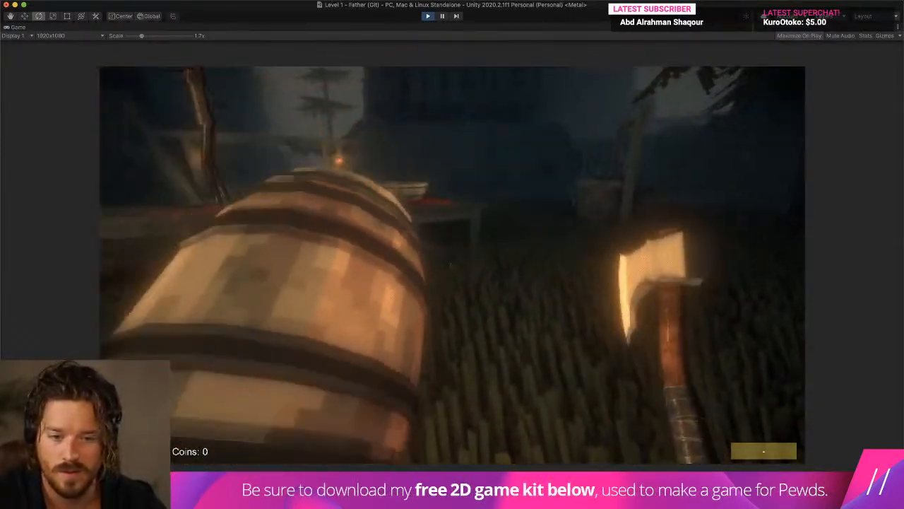
key(w)
click(452, 265)
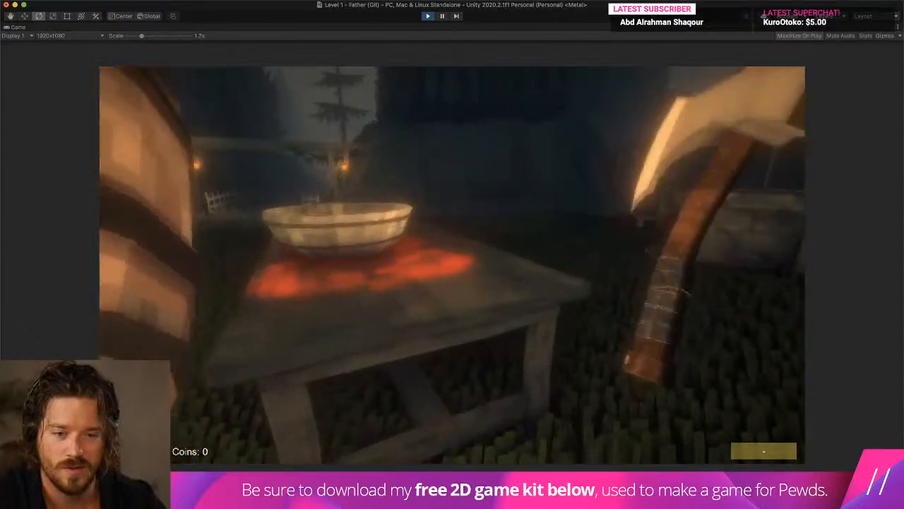
click(452, 264)
key(w)
click(452, 264)
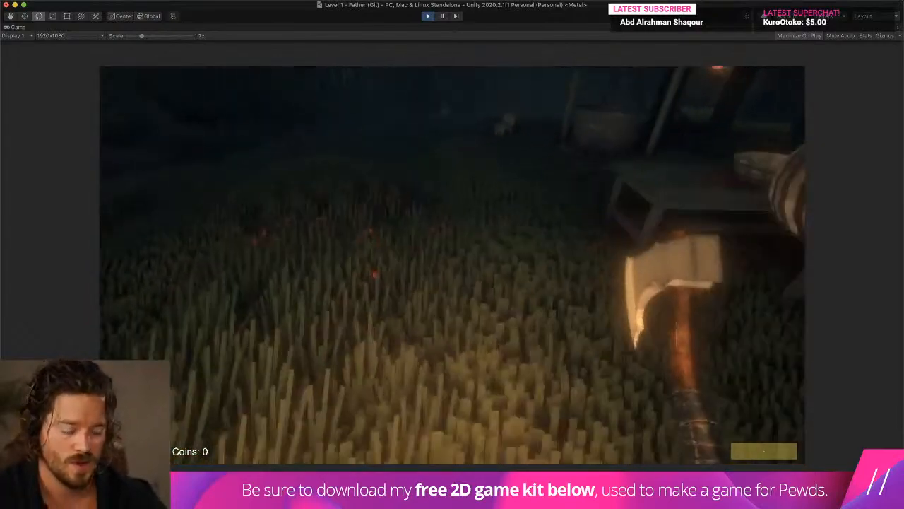
key(super+p)
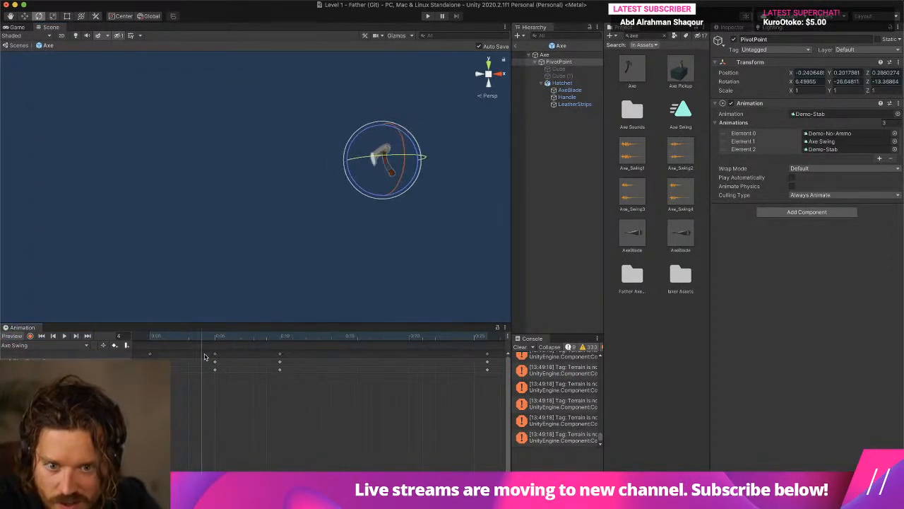
Step: Remove the frame 7 keyframe from the Axe Swing clip and briefly test the swing in play mode
drag(240, 355, 305, 354)
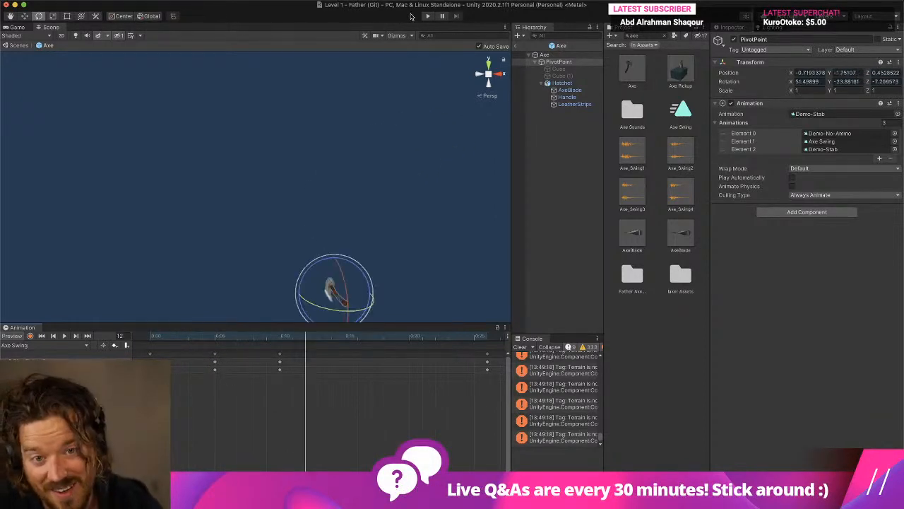
click(427, 15)
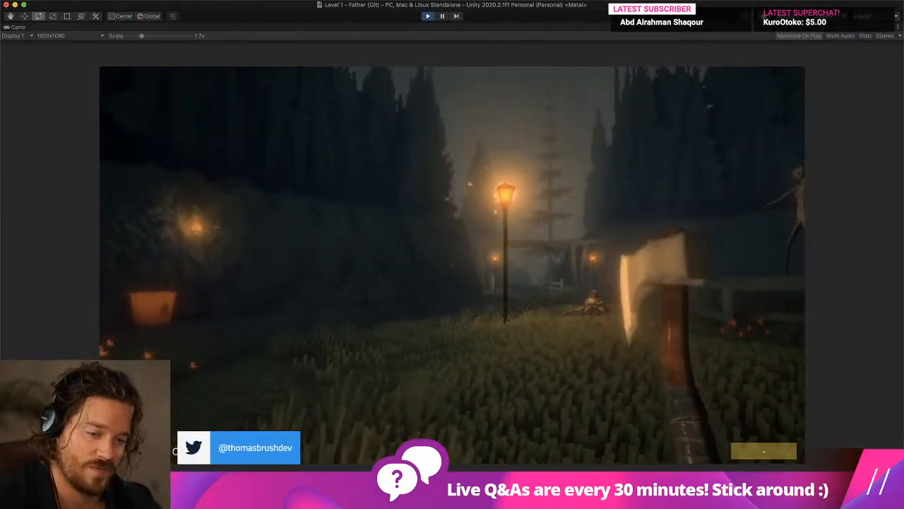
click(452, 265)
click(452, 265)
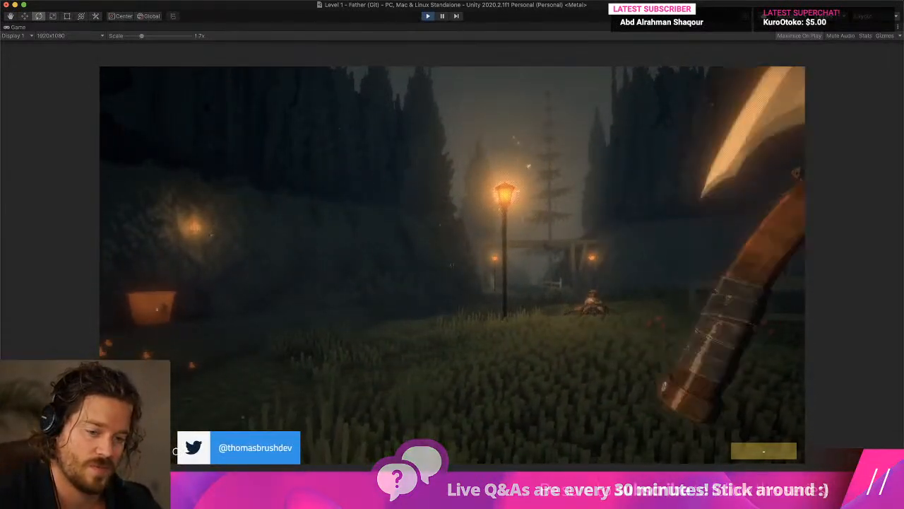
key(super+p)
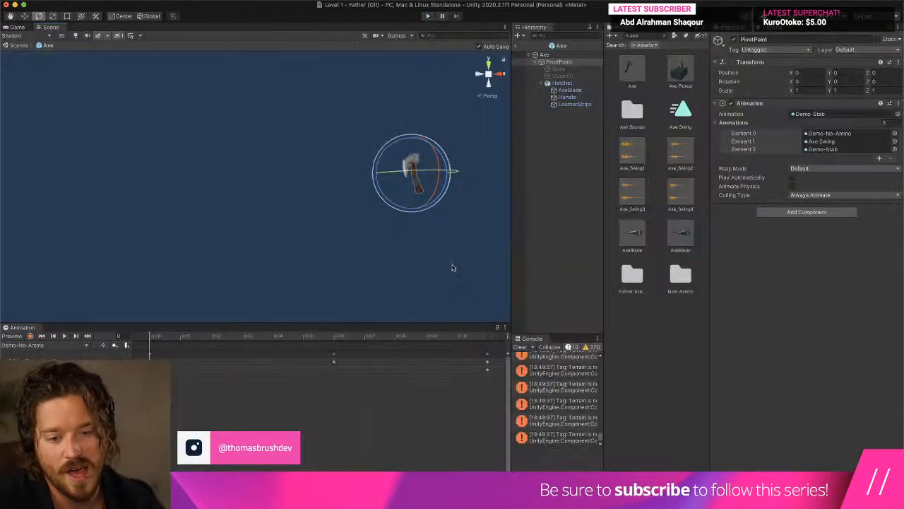
Step: Clear all entries from the console
click(521, 348)
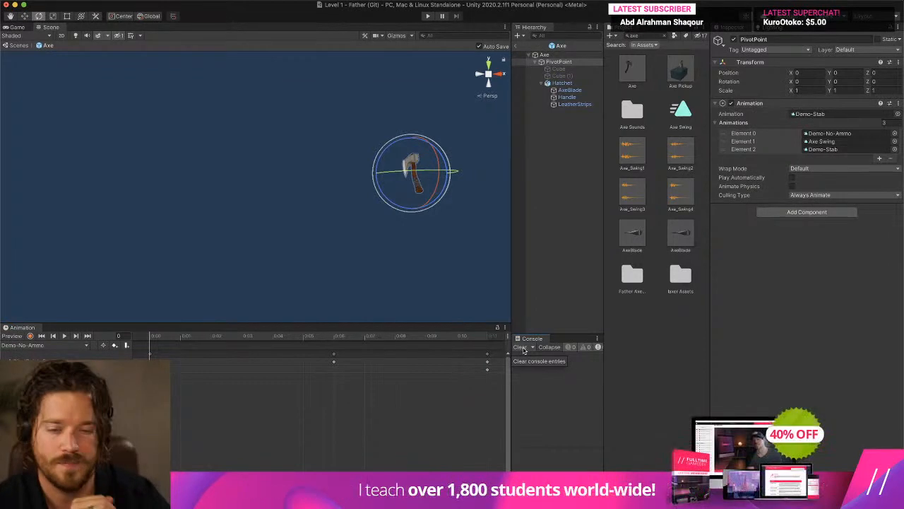
mouse_move(541, 467)
click(628, 468)
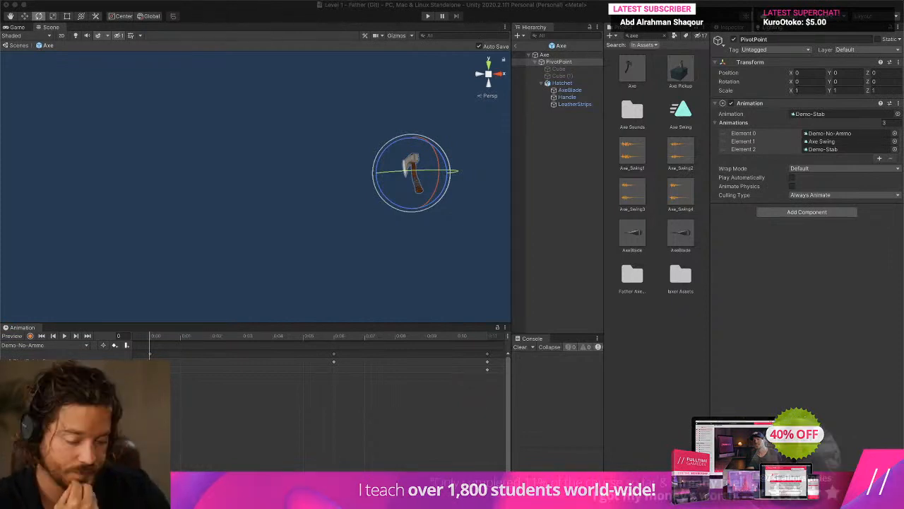
mouse_move(363, 467)
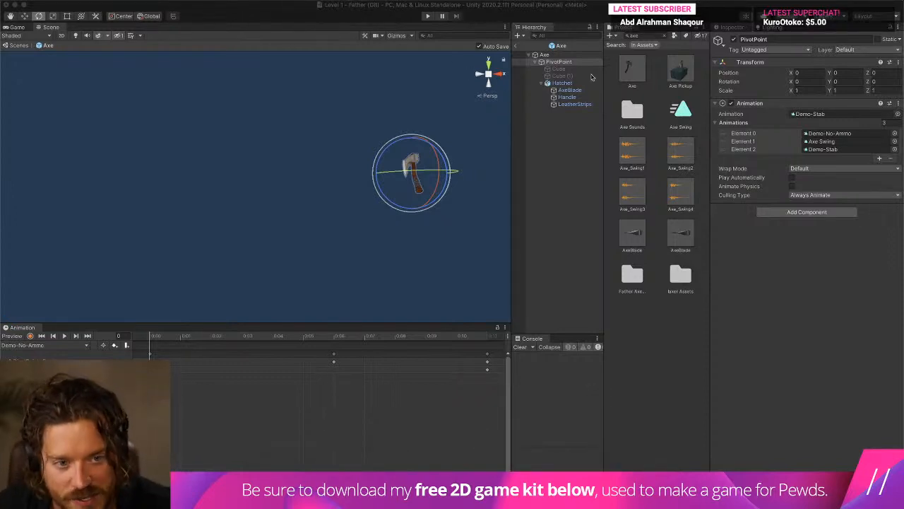
Step: Add a Trail Renderer component to PivotPoint and taper its width curve from 1.0 down to 0 at the end
click(569, 85)
click(558, 62)
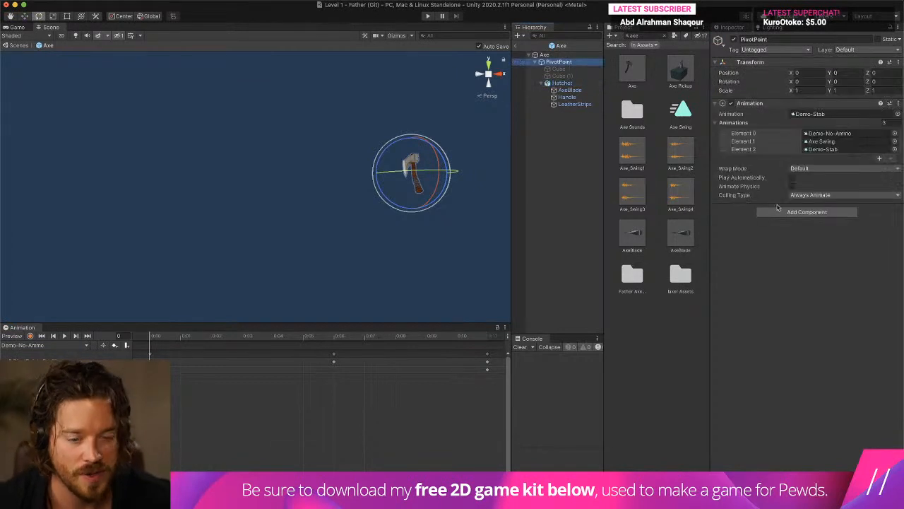
click(816, 213)
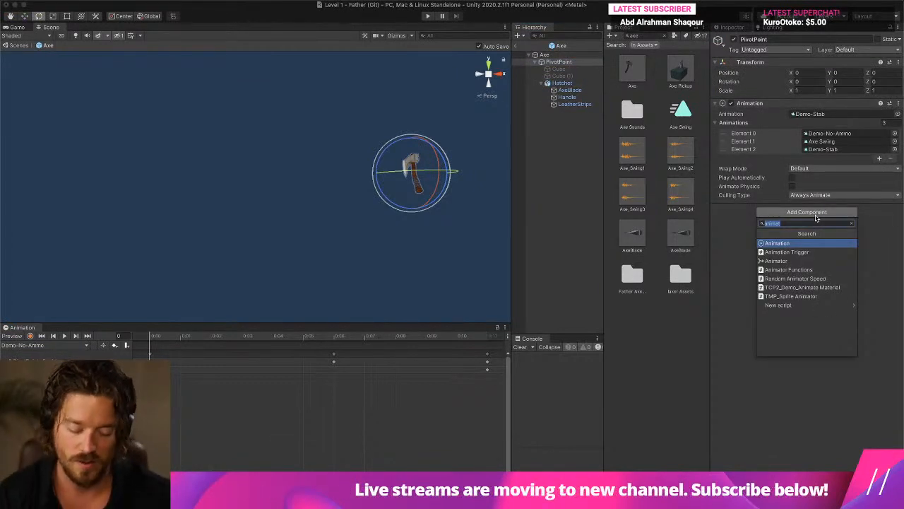
text(TRAIL)
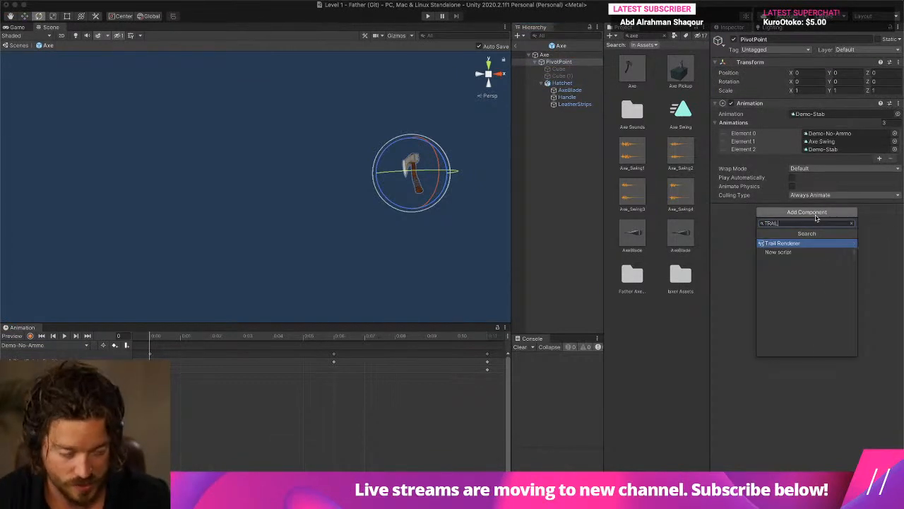
key(Return)
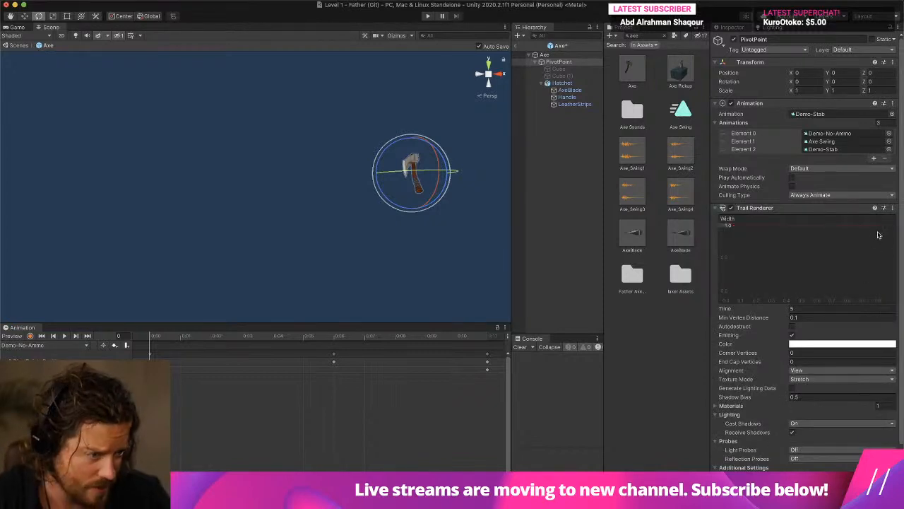
drag(883, 227, 871, 277)
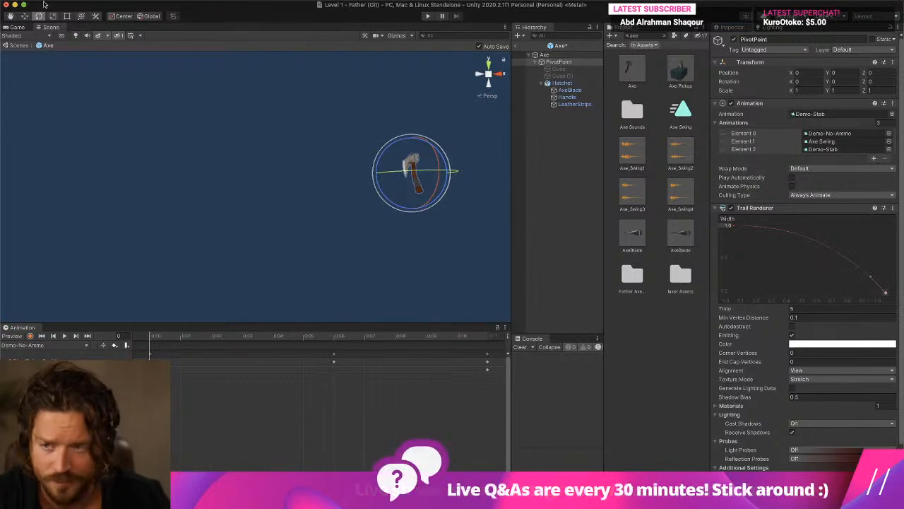
Step: Move PivotPoint along its Z axis to about -0.618 to preview the trail
click(24, 16)
drag(414, 170, 441, 182)
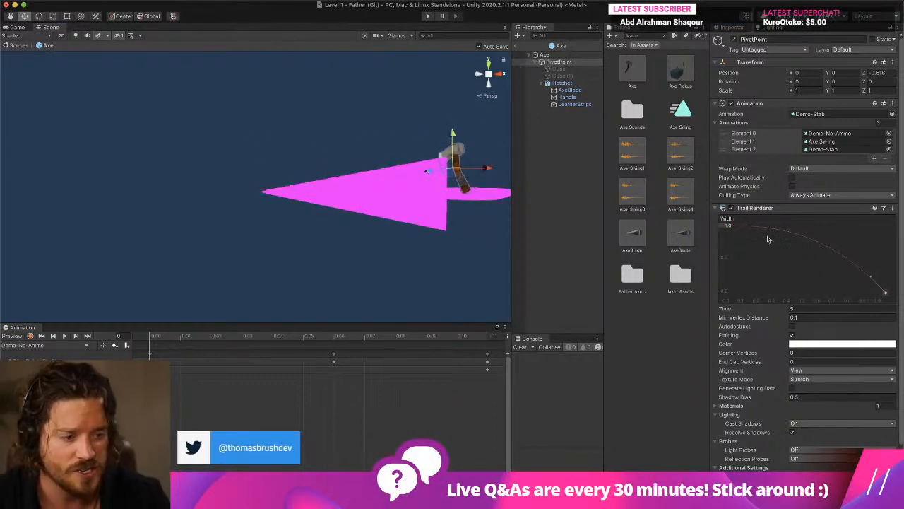
Step: Remove the Trail Renderer component from PivotPoint and clear the selection
right_click(759, 207)
click(796, 265)
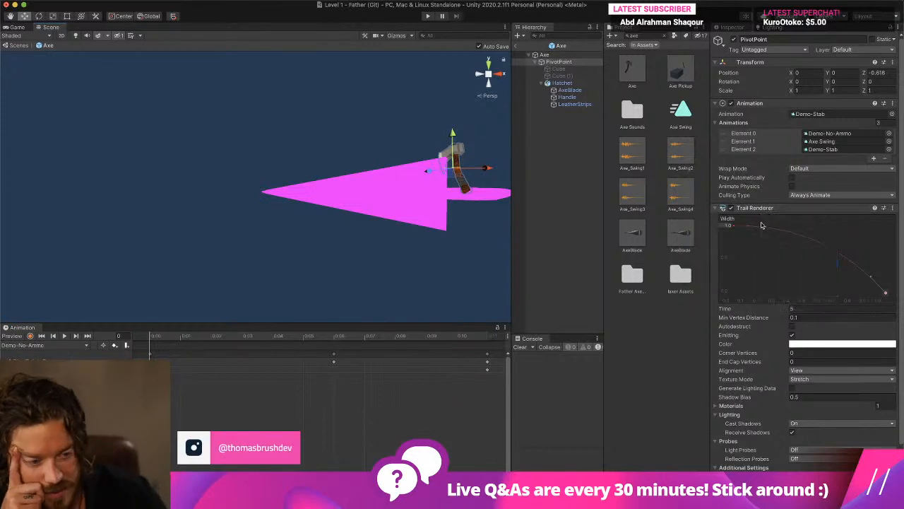
right_click(762, 212)
click(792, 243)
click(597, 114)
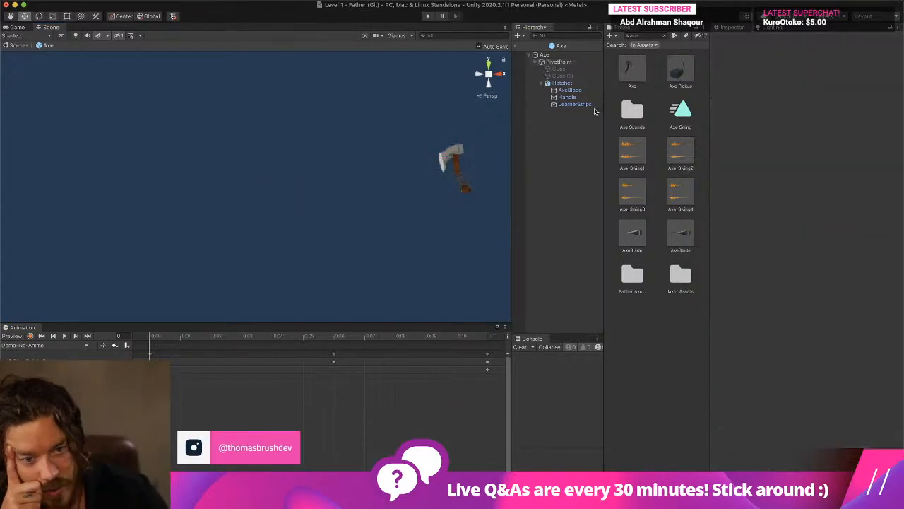
click(547, 84)
click(542, 83)
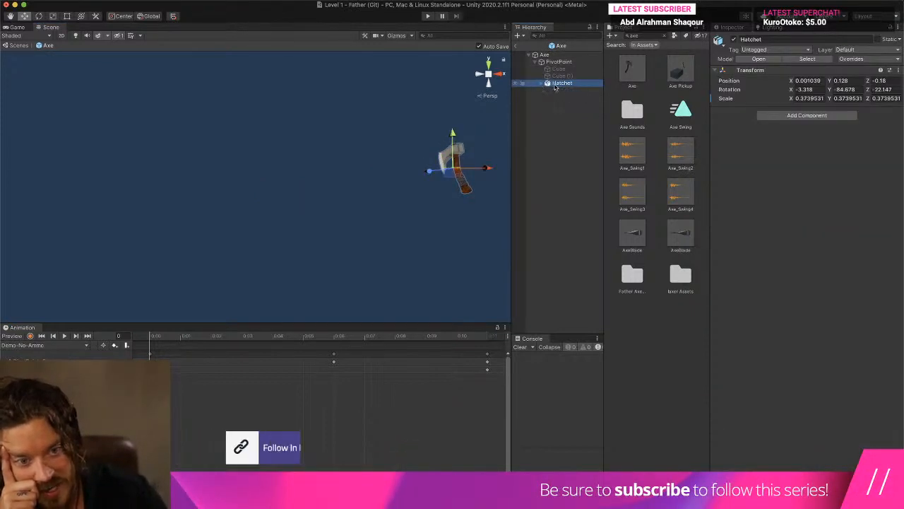
click(131, 0)
mouse_move(170, 55)
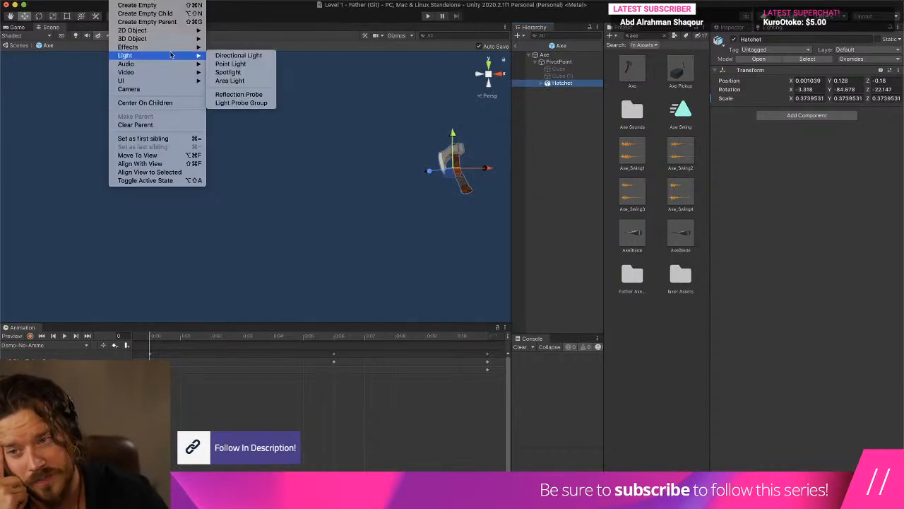
click(147, 22)
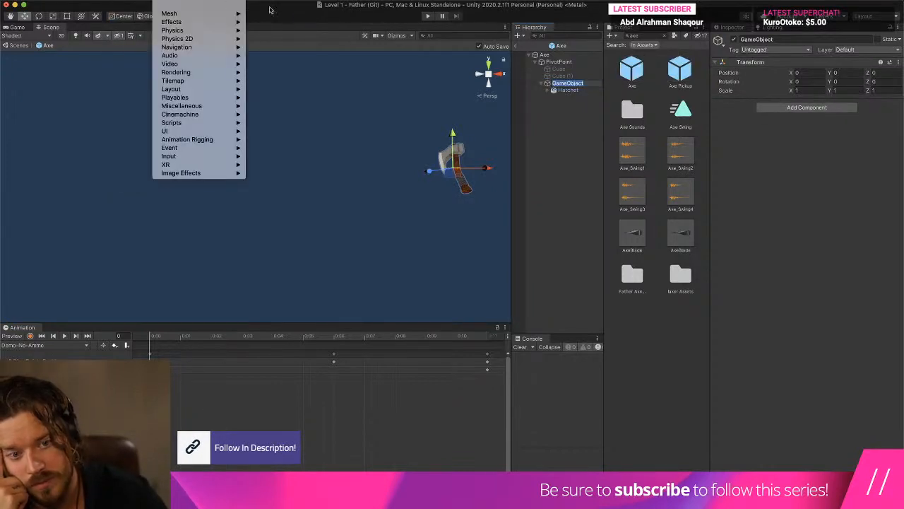
click(549, 107)
key(super+z)
key(super+z)
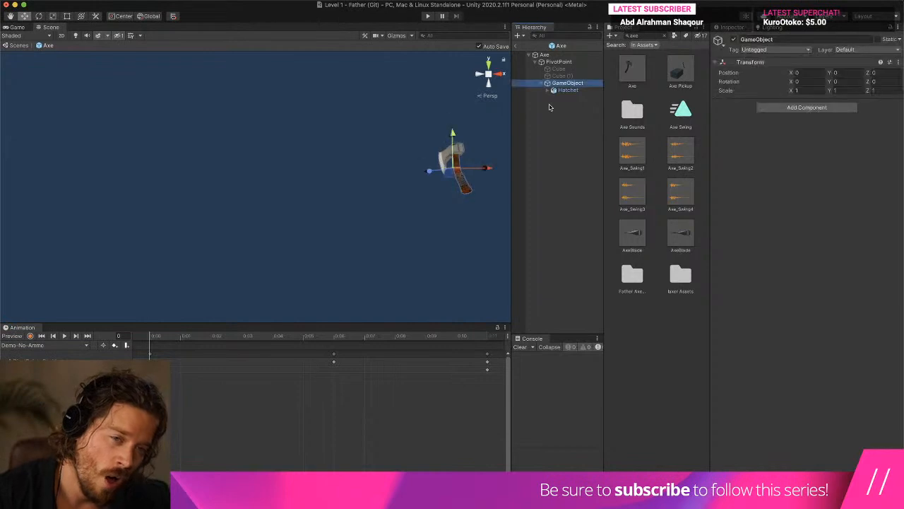
Step: Create an empty object in the Axe prefab and name it Trail Renderer
click(169, 1)
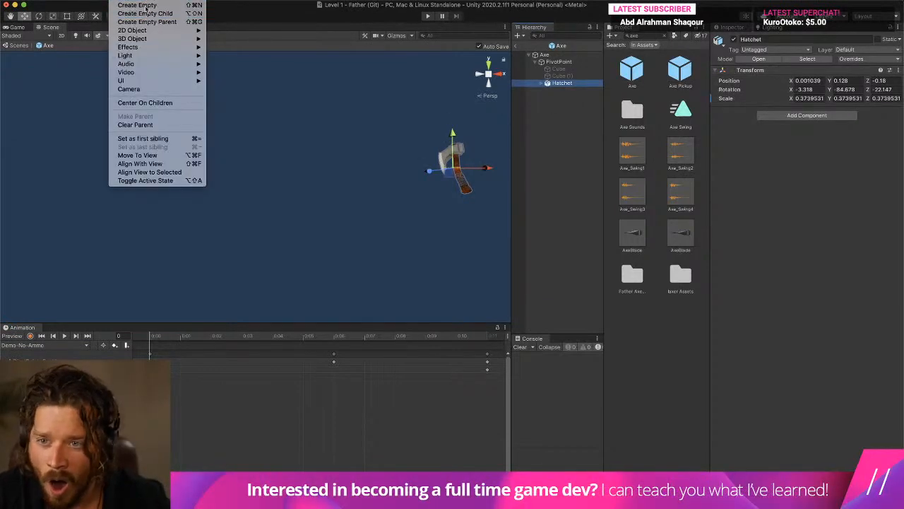
click(145, 5)
text(TRAIL)
key(Return)
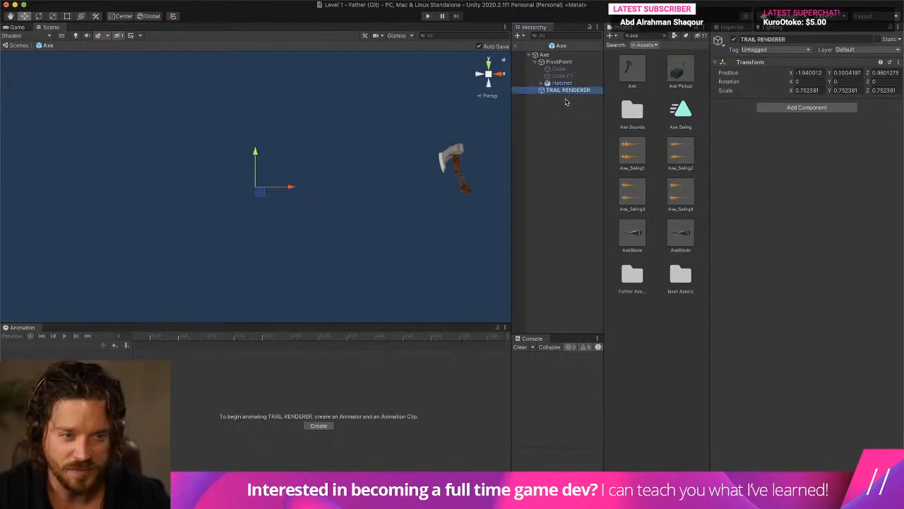
click(563, 90)
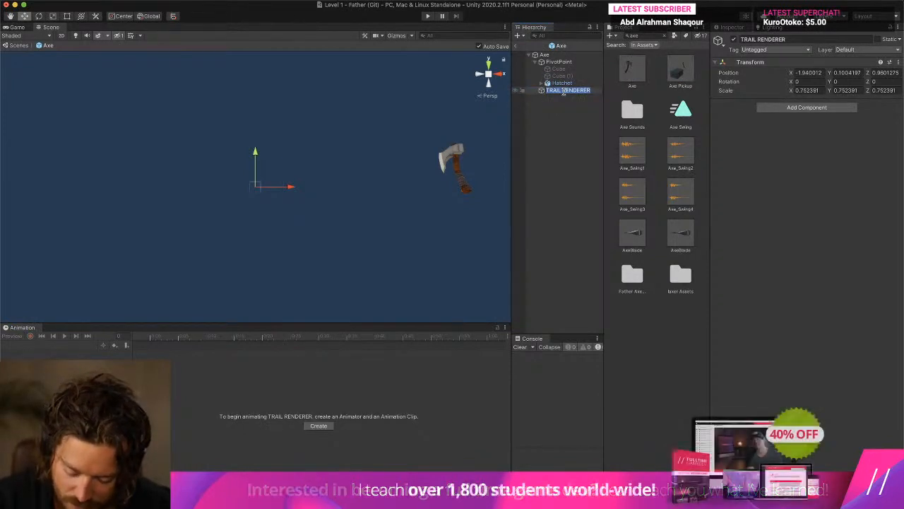
text(Trail Renderer)
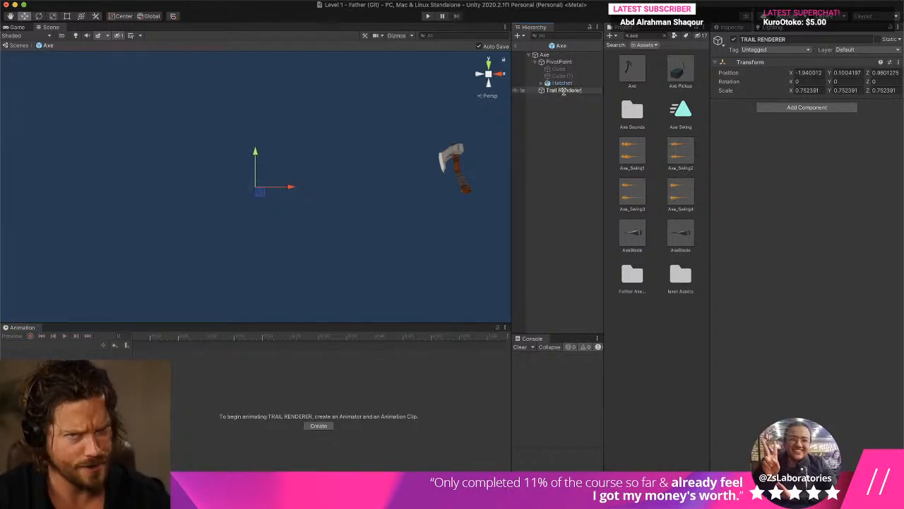
key(Return)
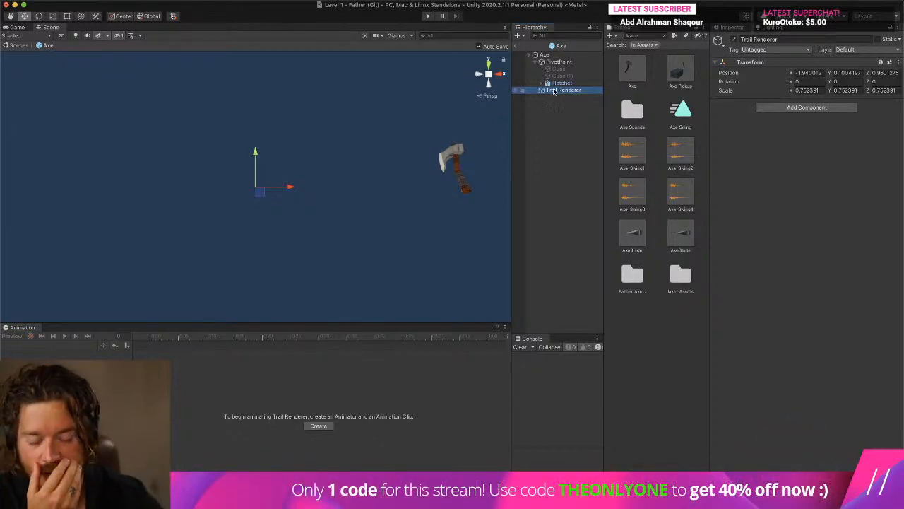
Step: Nest the Trail Renderer object under PivotPoint and set its position to 0, 0, 0
drag(555, 90, 567, 87)
click(579, 100)
click(569, 91)
click(809, 72)
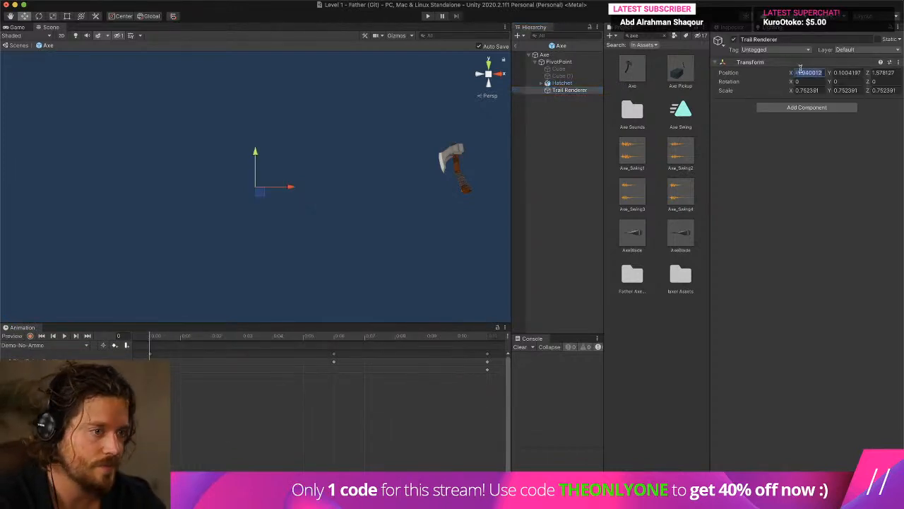
text(0)
key(Tab)
text(0)
key(Tab)
text(0)
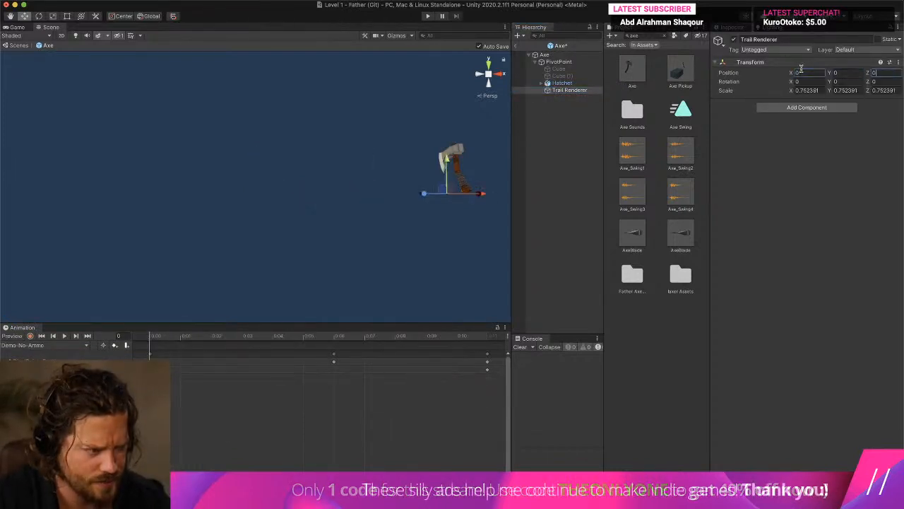
Step: Move the Trail Renderer object up toward the axe head, to about Y 0.32 and Z -0.1
middle_drag(417, 196, 339, 254)
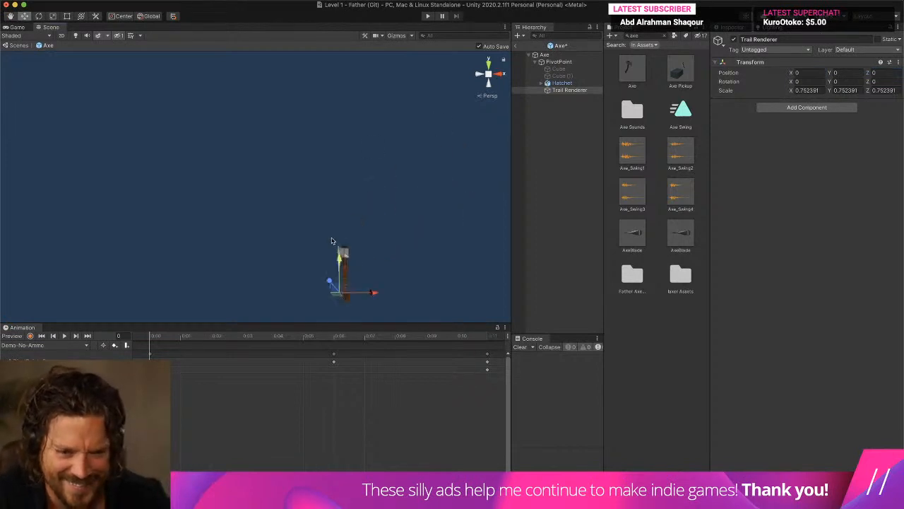
right_drag(339, 254, 293, 275)
middle_drag(293, 275, 358, 258)
scroll(312, 240, up, 5)
right_drag(313, 240, 444, 252)
drag(216, 202, 254, 205)
drag(285, 173, 286, 114)
drag(246, 146, 222, 145)
Step: Center the Trail Renderer object on the axe handle by moving it to about X 0.016
right_drag(222, 145, 273, 154)
scroll(272, 153, up, 5)
middle_drag(273, 154, 170, 157)
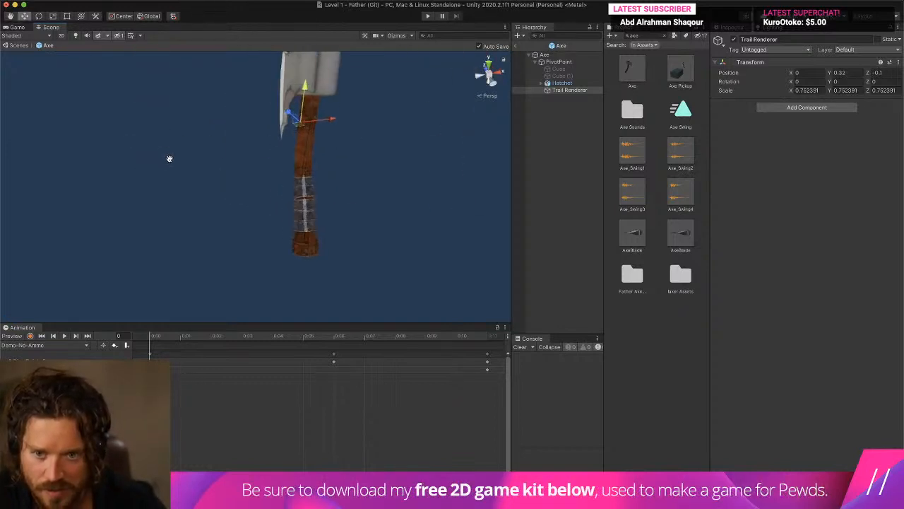
right_drag(169, 158, 286, 167)
scroll(262, 162, down, 5)
drag(316, 164, 323, 164)
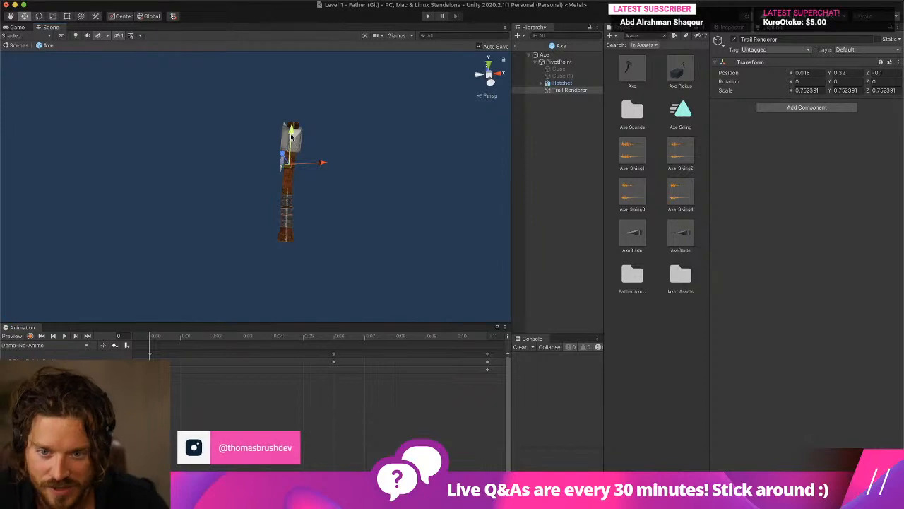
Step: Paste the copied Trail Renderer component onto the Trail Renderer object and move the object around to preview the trail
click(812, 108)
click(750, 72)
right_click(751, 72)
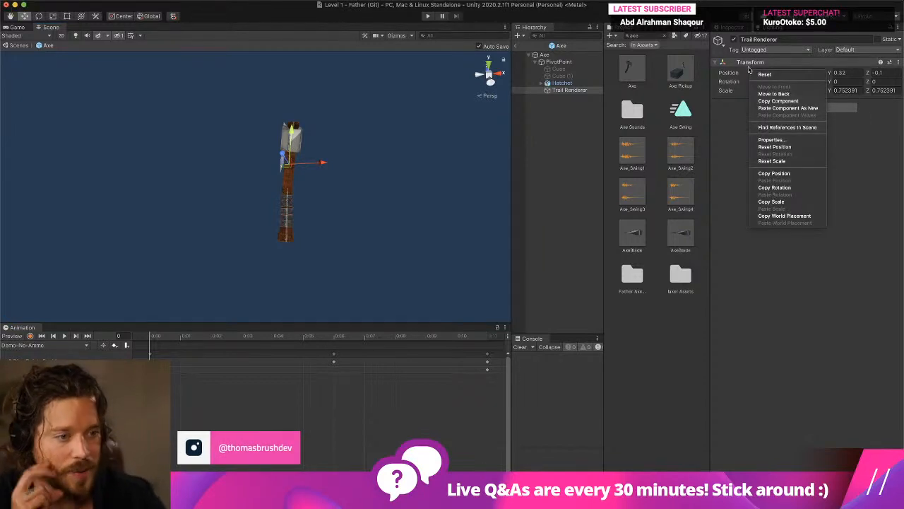
click(774, 108)
mouse_move(291, 136)
mouse_down()
mouse_move(300, 283)
mouse_move(309, 277)
mouse_move(317, 136)
mouse_up()
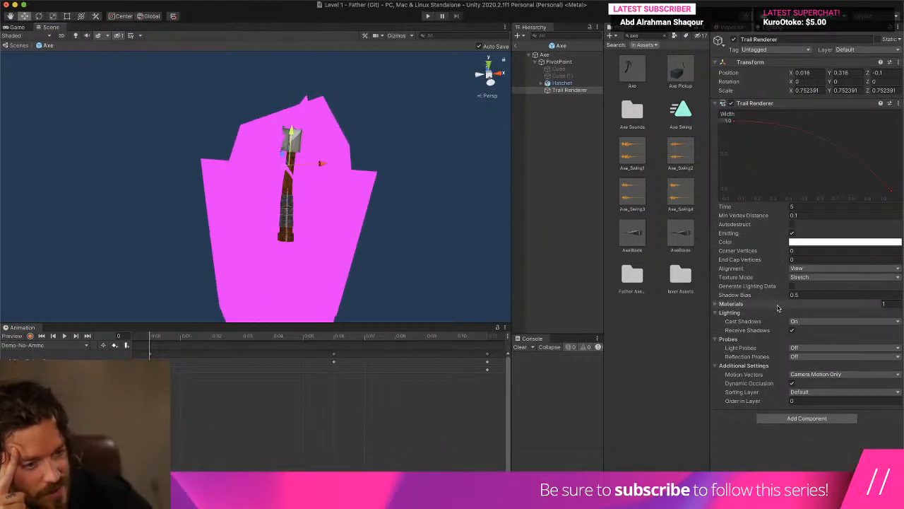
Step: Lower the start of the trail's width curve and preview it by moving the object to about Z -0.244
drag(732, 126, 734, 163)
right_drag(108, 219, 301, 216)
middle_drag(301, 216, 358, 121)
scroll(356, 126, down, 5)
mouse_move(215, 160)
mouse_down()
mouse_move(519, 160)
mouse_move(231, 175)
mouse_up()
Step: Set the trail's Time to 0.3 and move the object back toward the axe, to about Z -0.129
click(803, 210)
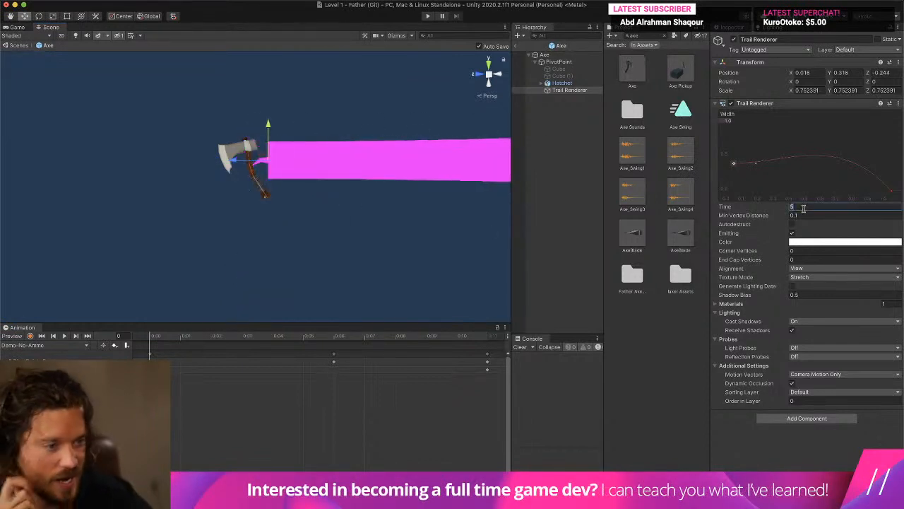
text(.3)
mouse_move(240, 160)
mouse_down()
mouse_move(416, 152)
mouse_move(124, 156)
mouse_move(488, 157)
mouse_move(67, 156)
mouse_move(226, 171)
mouse_up()
Step: Rotate the Trail Renderer object to about 16.757 on X and reposition it at about Y 0.356, Z -0.102
click(39, 16)
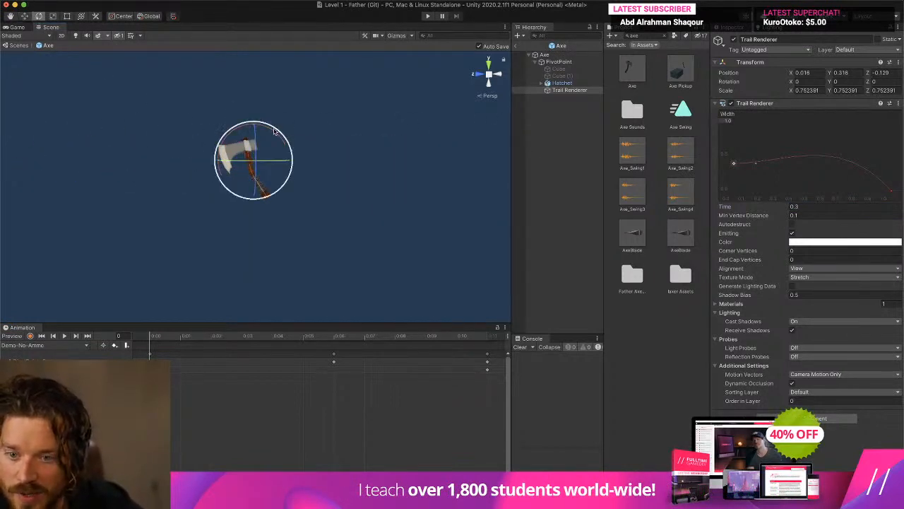
click(24, 15)
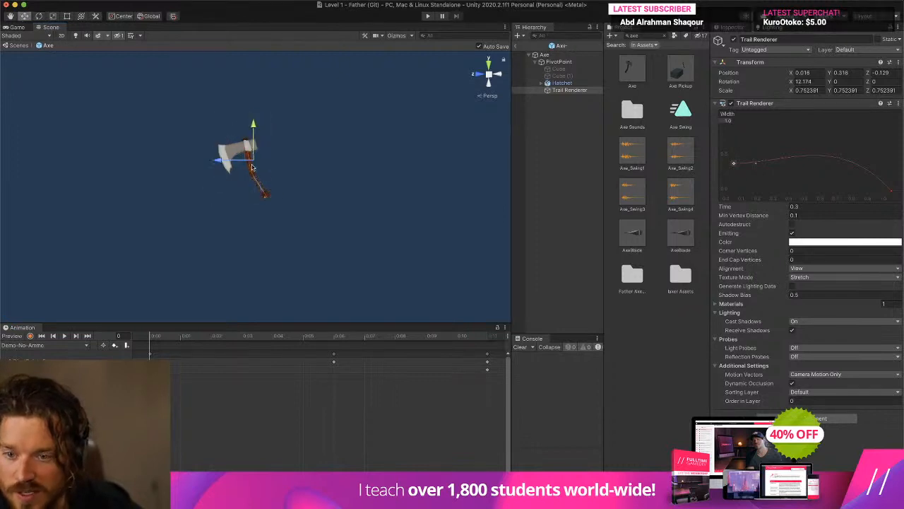
drag(249, 127, 237, 144)
click(39, 16)
key(w)
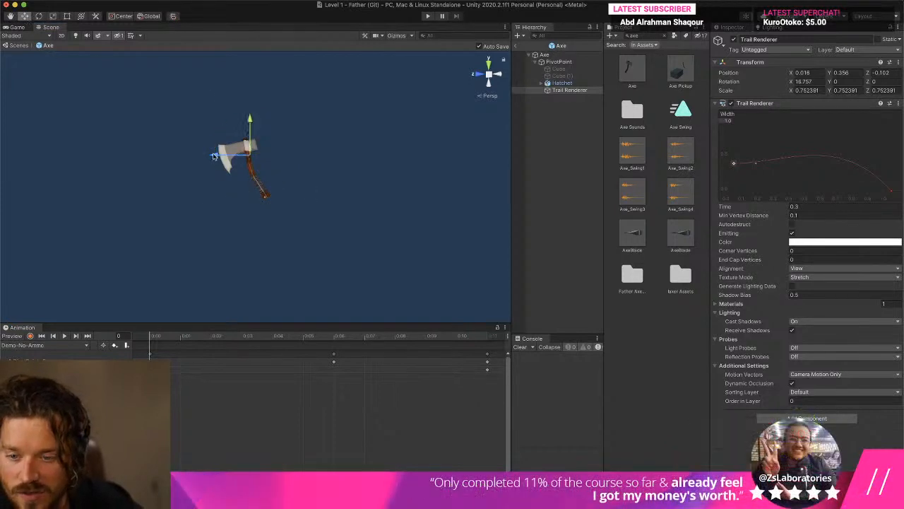
Step: Play the animation preview and switch it to the Axe Swing clip to check the trail
click(65, 337)
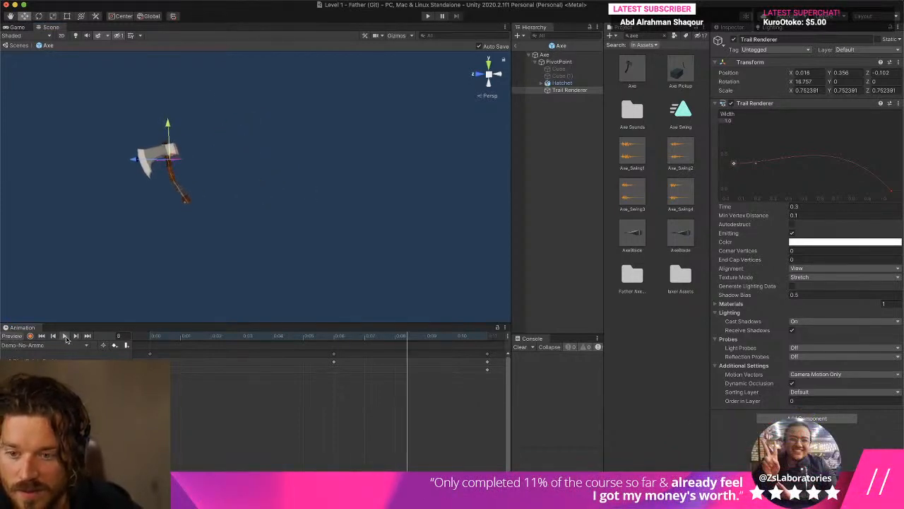
click(67, 345)
click(24, 337)
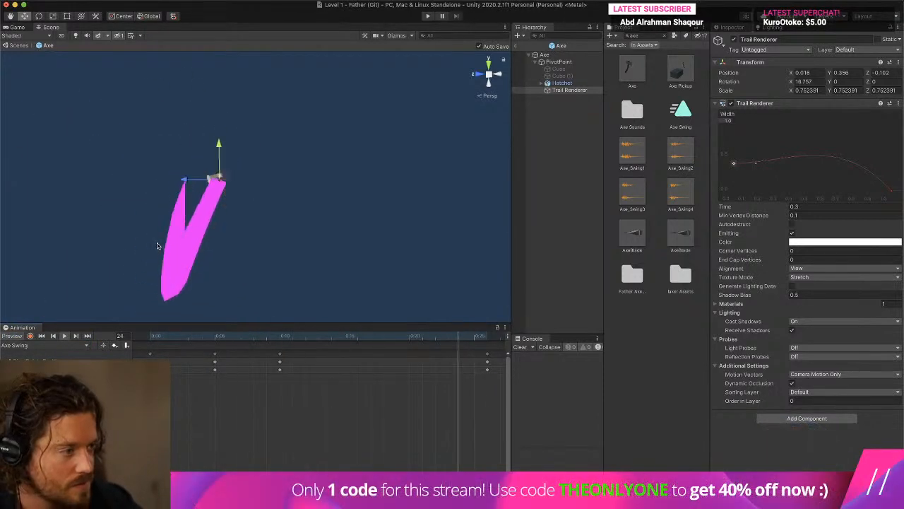
Step: Set the trail's Time to 0.1 and flatten the end of its width curve so it tapers gradually
double_click(800, 209)
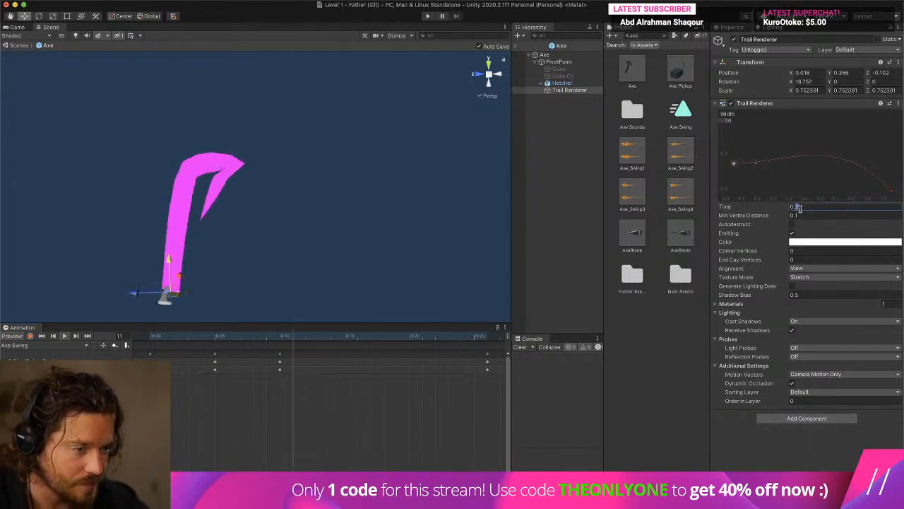
text(1)
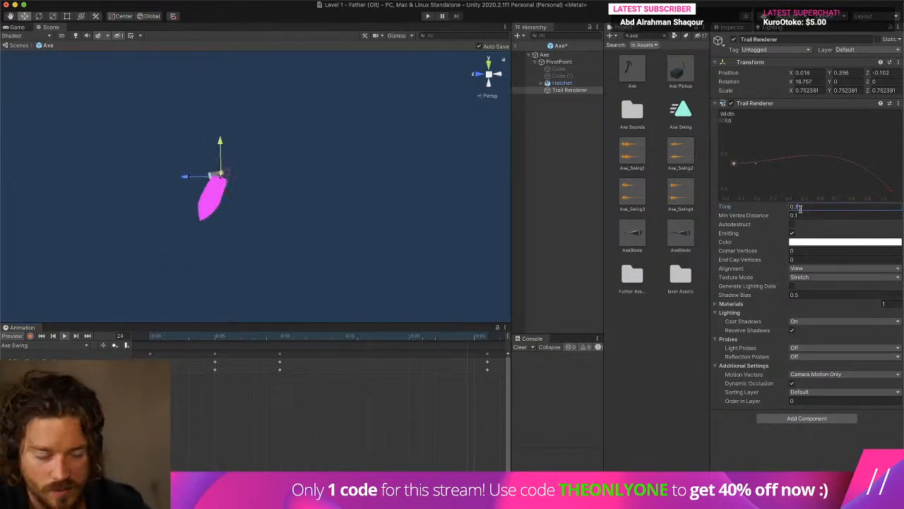
click(892, 191)
drag(882, 171, 866, 186)
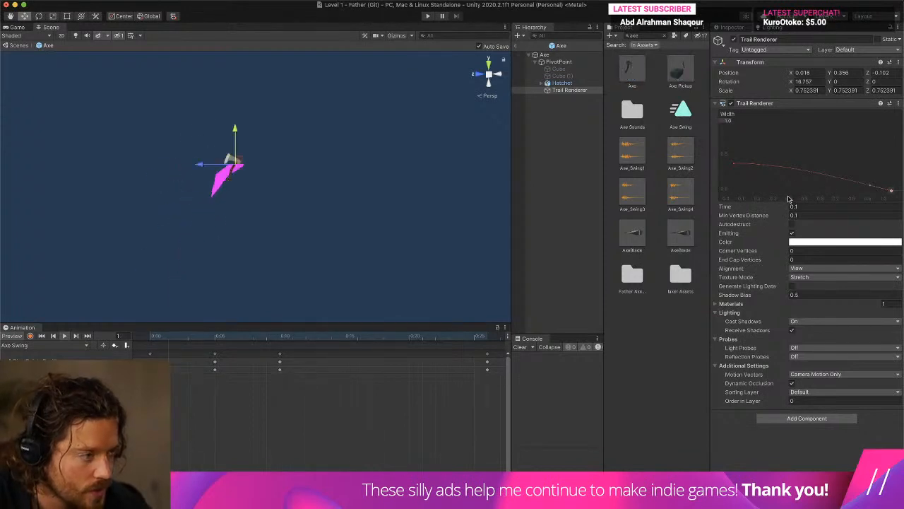
Step: Create a new material in the Knife folder and name it Axe Trail
click(666, 35)
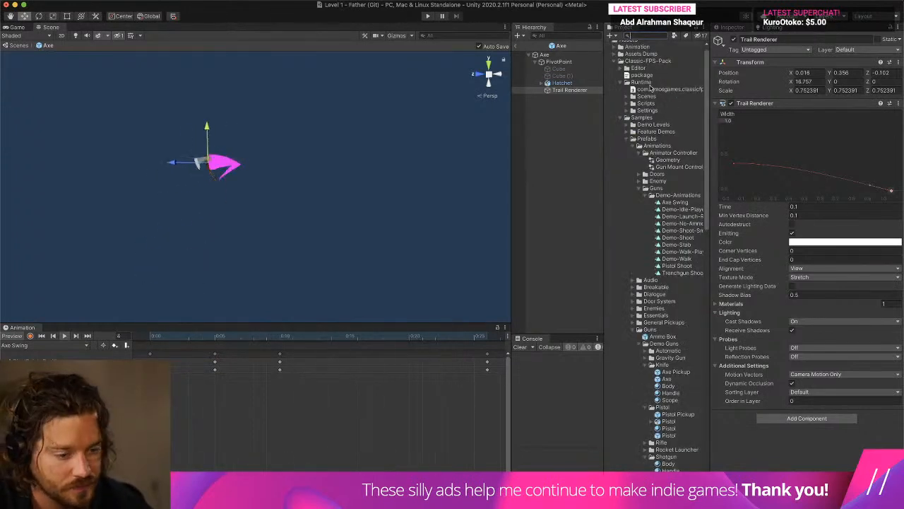
click(668, 386)
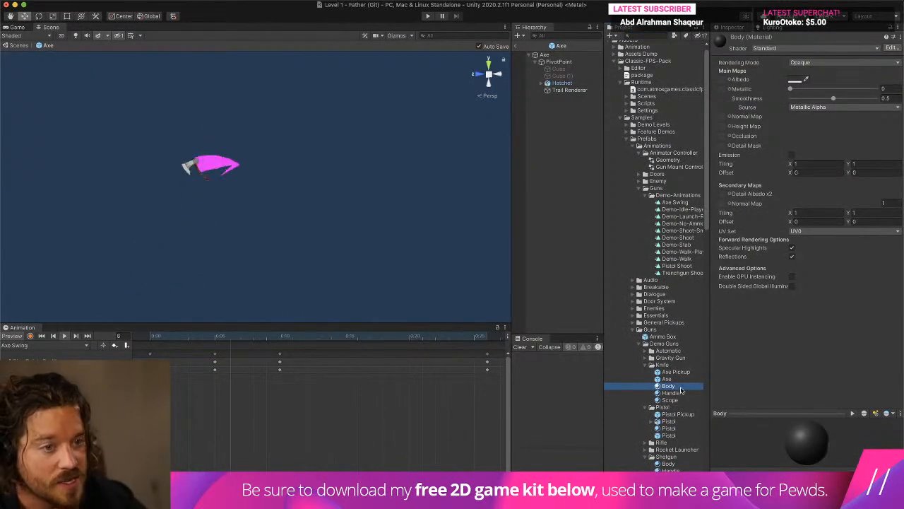
scroll(682, 390, down, 4)
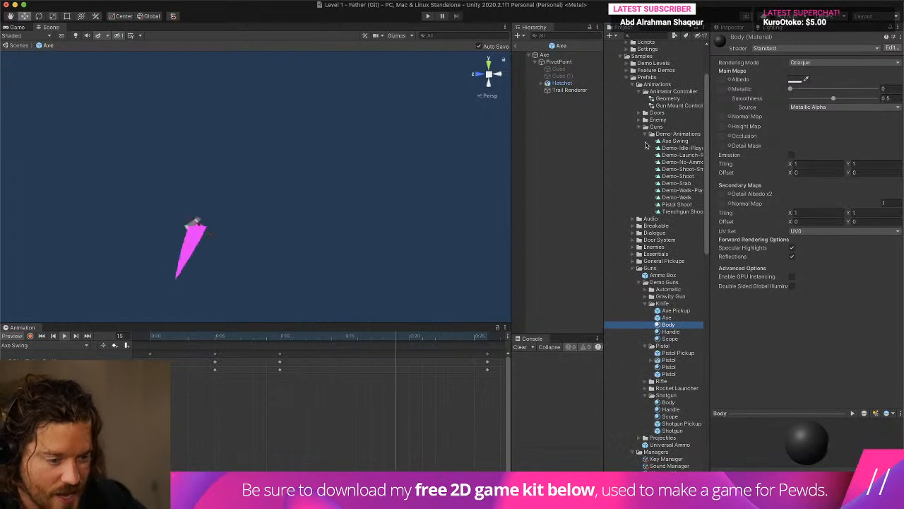
click(612, 36)
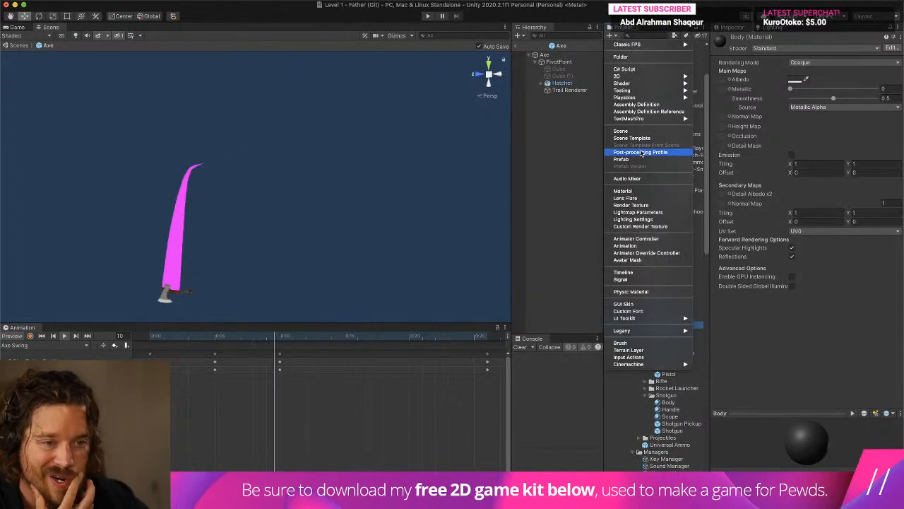
click(624, 191)
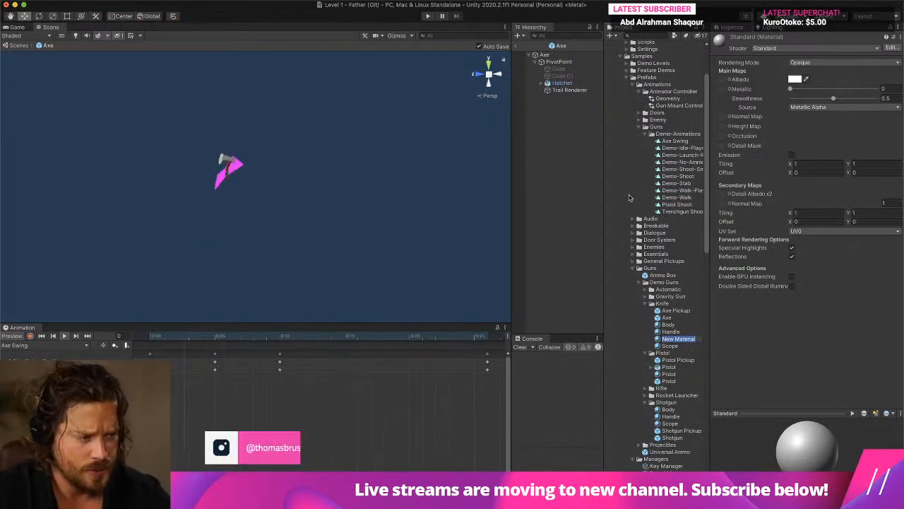
text(Axe Trail)
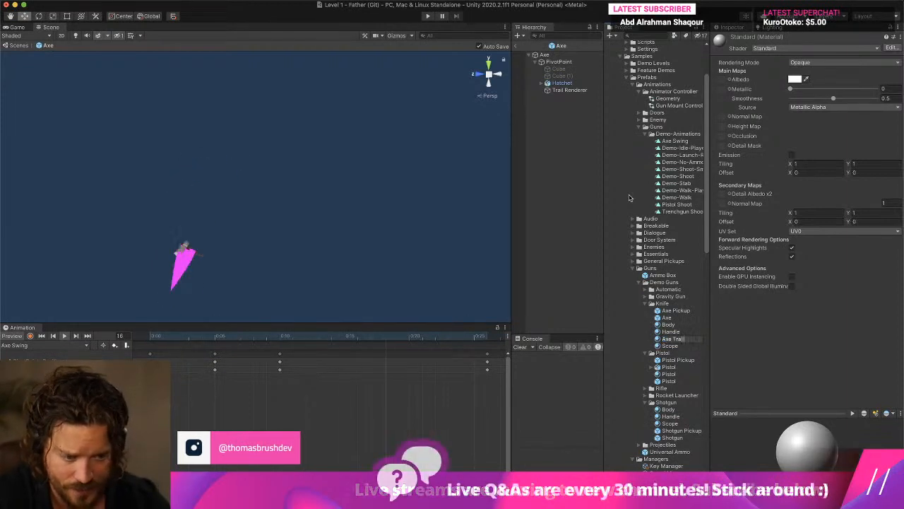
key(Return)
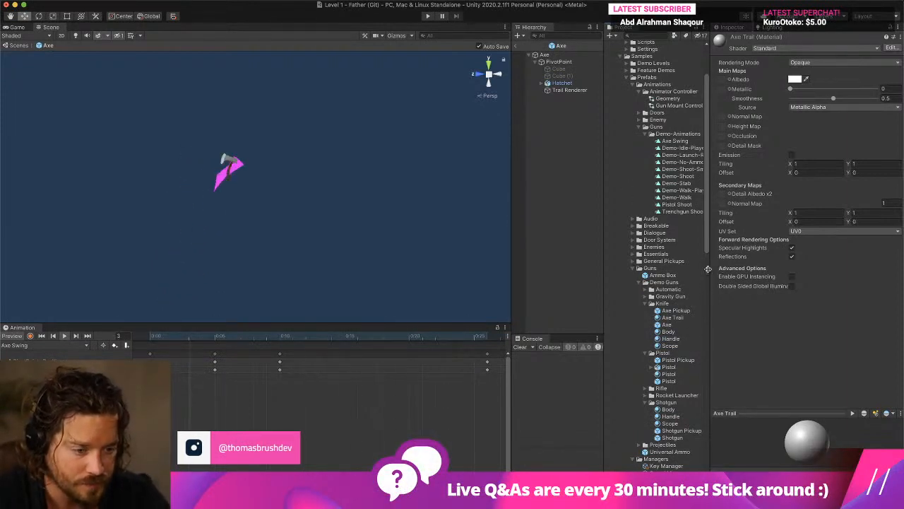
Step: Assign the Axe Trail material to the Trail Renderer object and open the trail's color gradient
drag(677, 318, 575, 92)
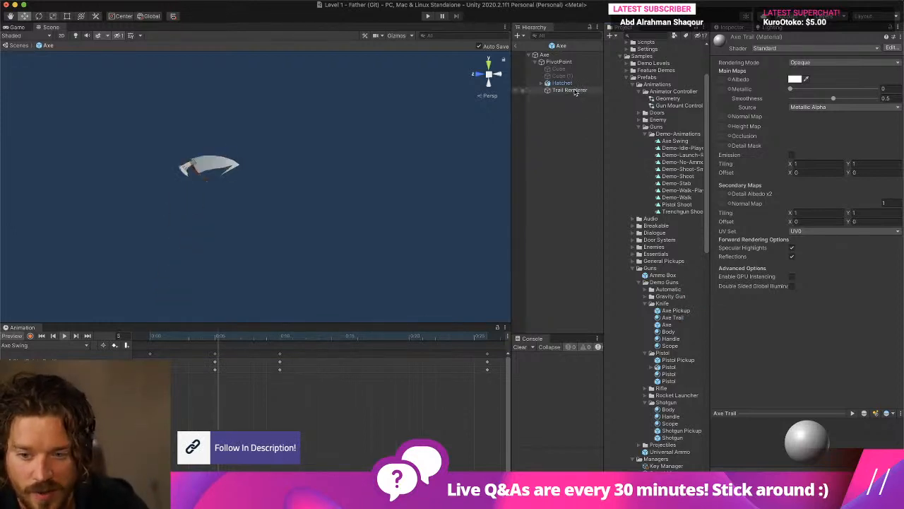
click(573, 91)
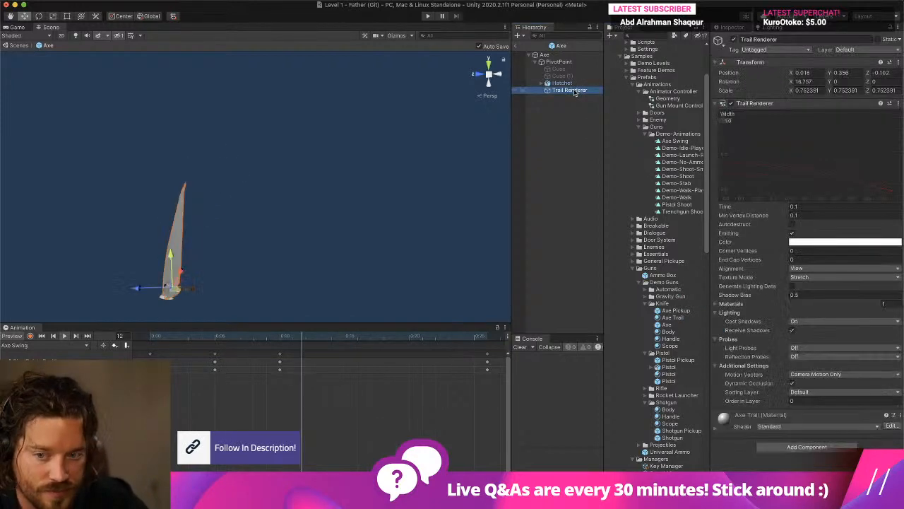
click(804, 243)
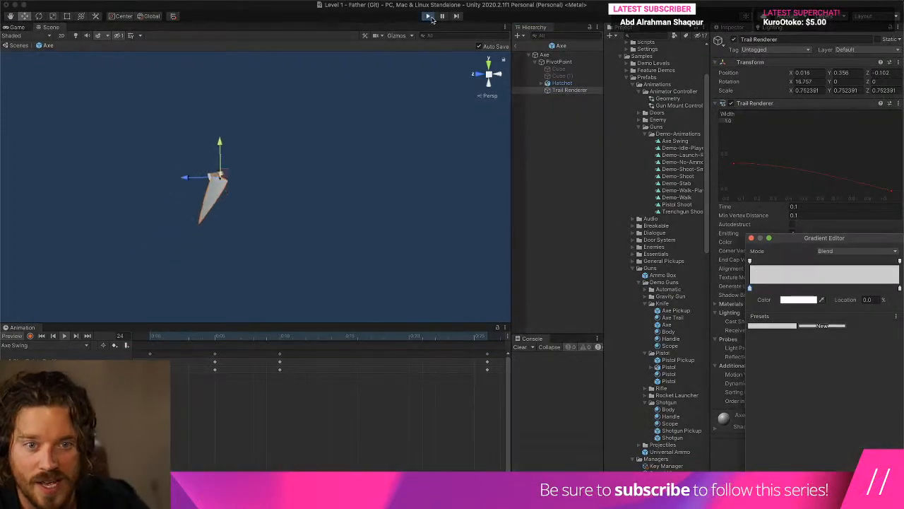
Step: Run the game, swing the axe several times to check the trail in first person, and stop play mode
click(429, 16)
click(453, 265)
click(452, 265)
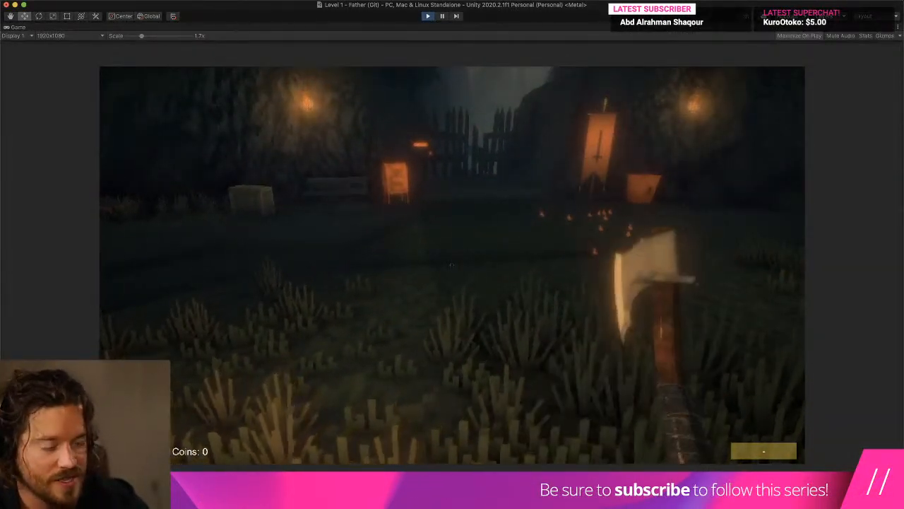
click(452, 265)
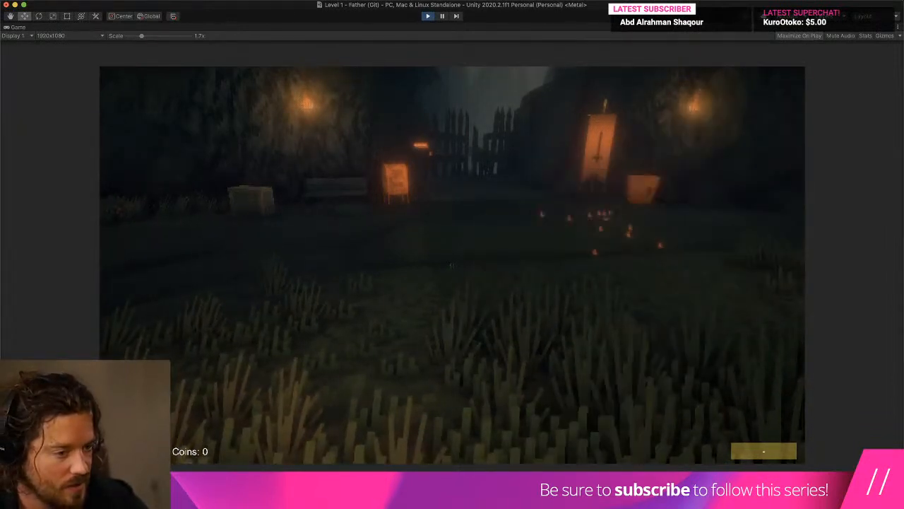
click(452, 265)
click(452, 265)
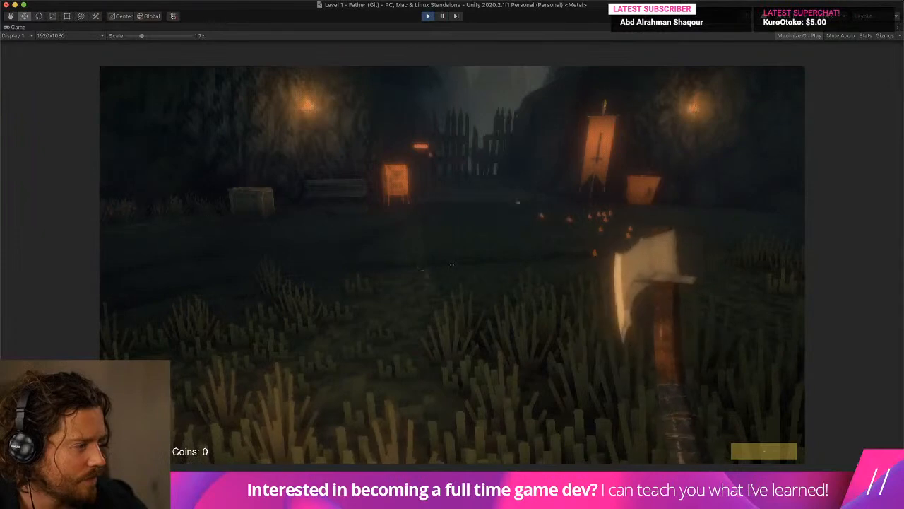
click(452, 265)
click(452, 265)
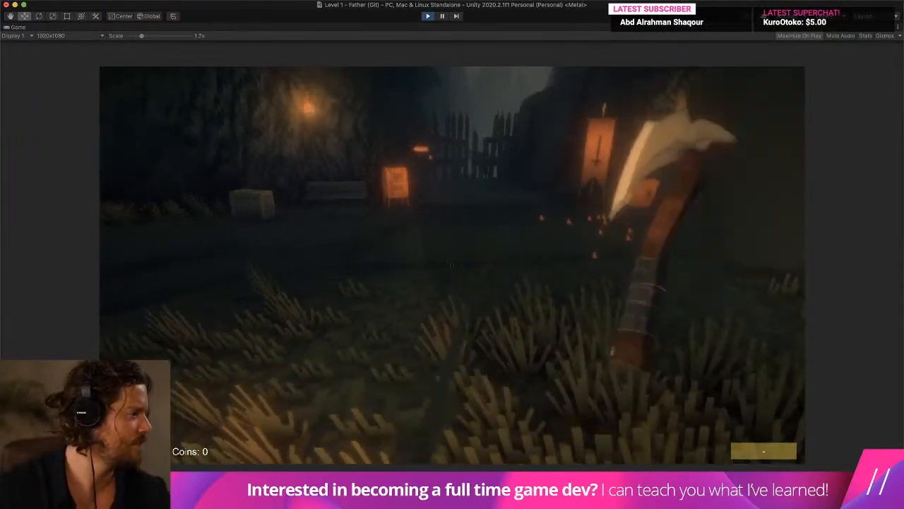
key(super+p)
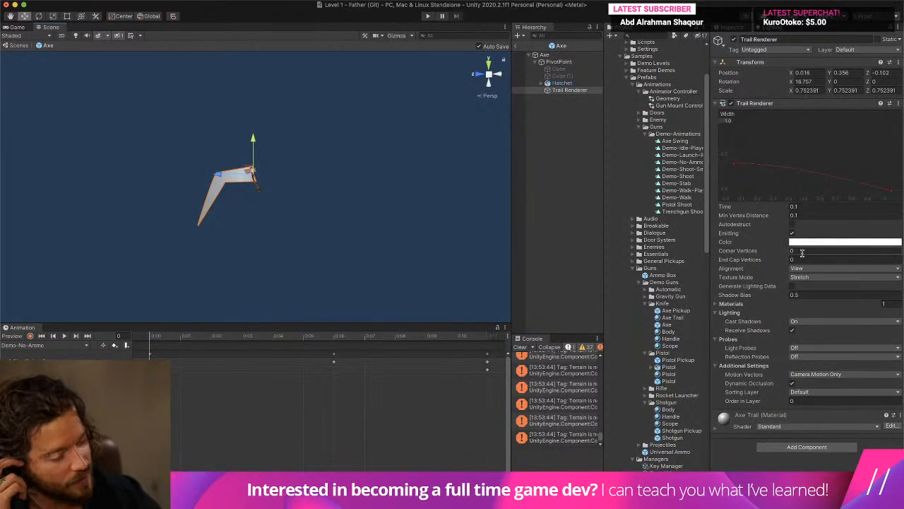
Step: Change the Axe Trail material's shader to Particles/Standard Unlit and review its settings
click(848, 426)
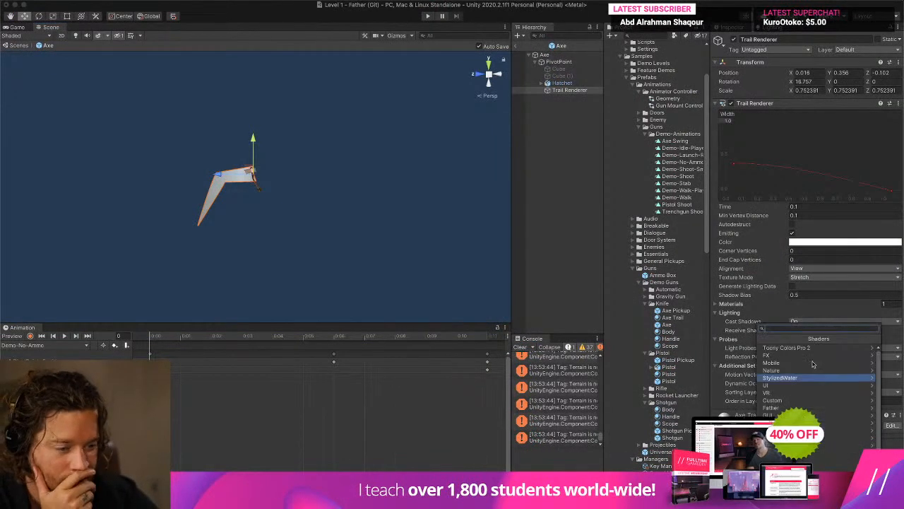
click(813, 422)
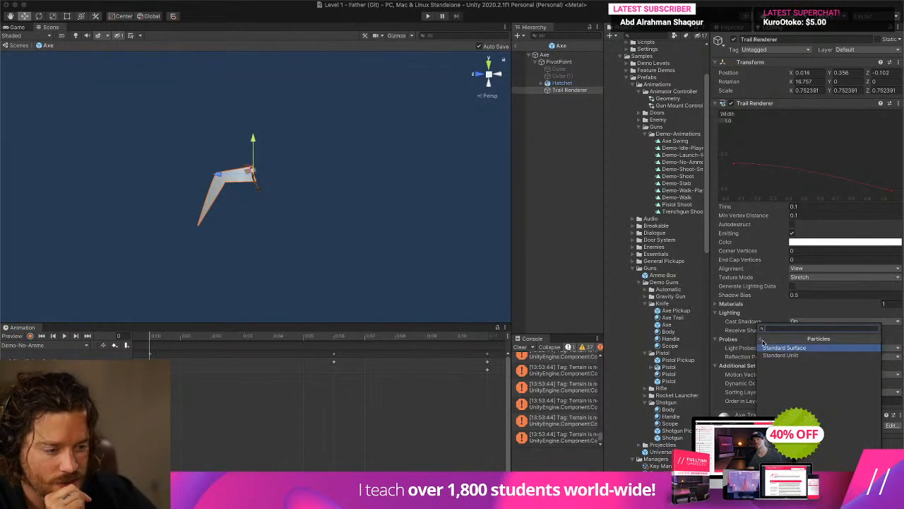
click(773, 357)
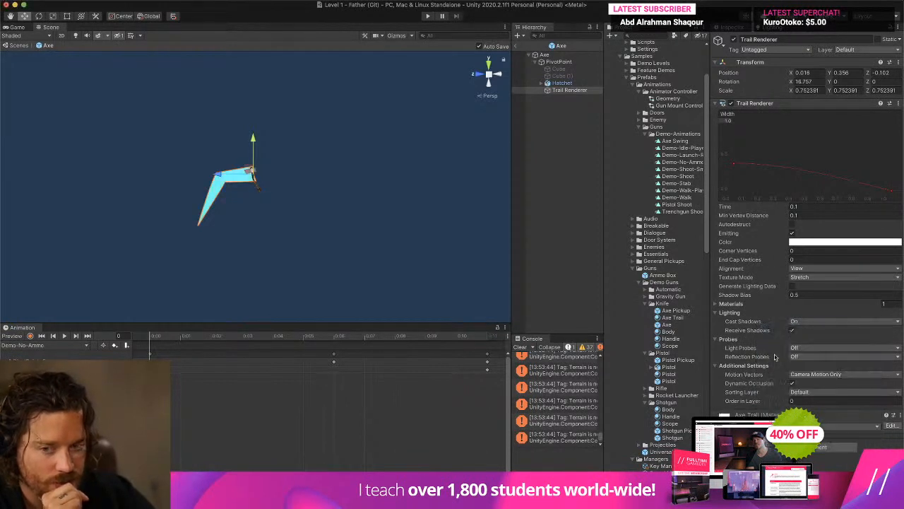
scroll(753, 422, down, 2)
scroll(753, 422, down, 3)
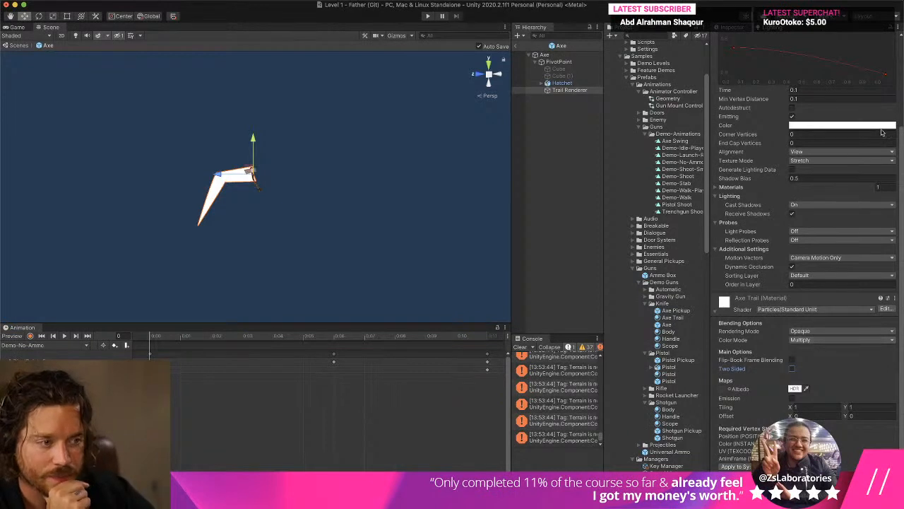
Step: Make the end of the trail's color gradient fully transparent and close the gradient
click(880, 127)
click(899, 262)
drag(803, 301, 751, 301)
click(752, 239)
Step: Switch the animation preview to the Axe Swing clip and play it to check the faded trail
click(63, 336)
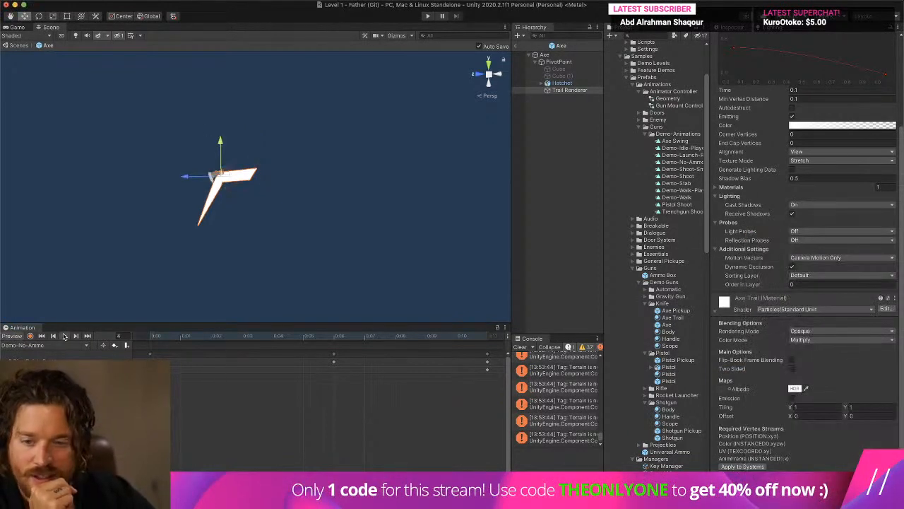
click(32, 345)
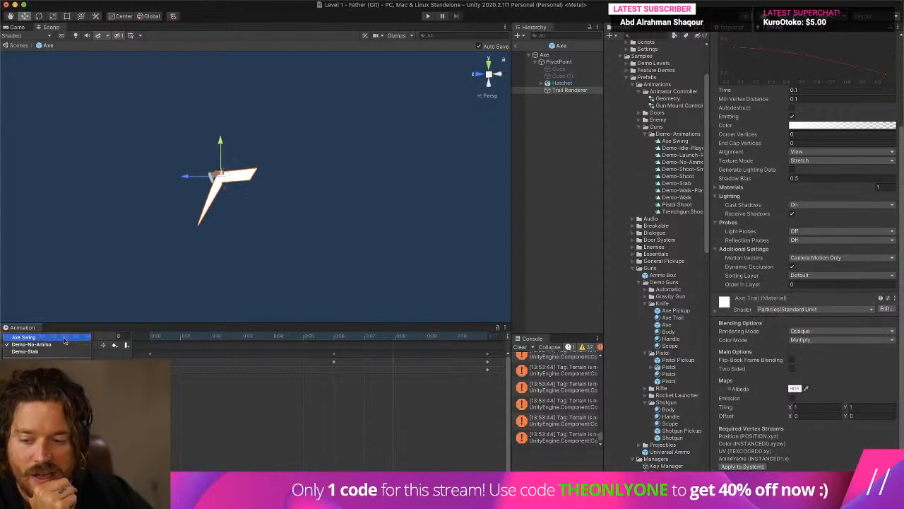
click(54, 338)
click(63, 335)
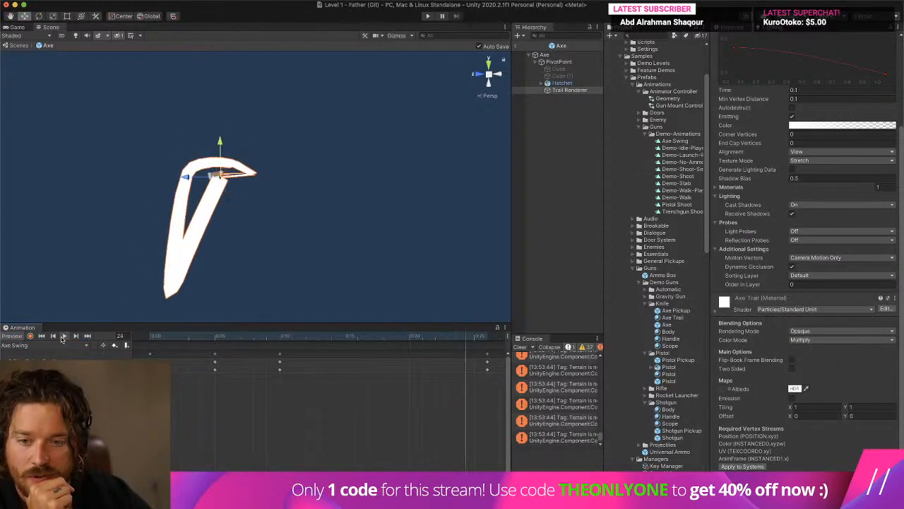
Step: Try a trail time of 0.05 and scrub through the start of the Axe Swing clip
click(796, 91)
text(0.05)
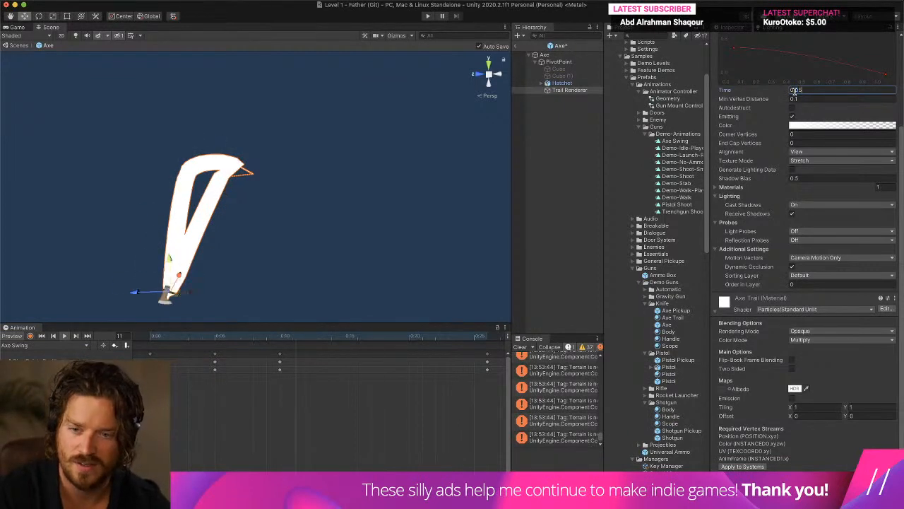
click(65, 336)
drag(152, 337, 252, 338)
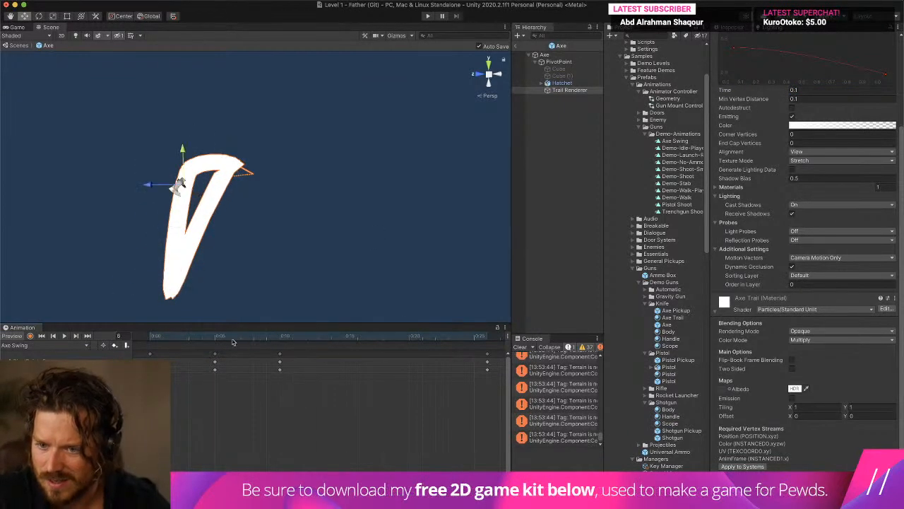
Step: Run the game, swing the axe repeatedly while moving around to check the trail, and stop play mode
click(558, 76)
click(428, 15)
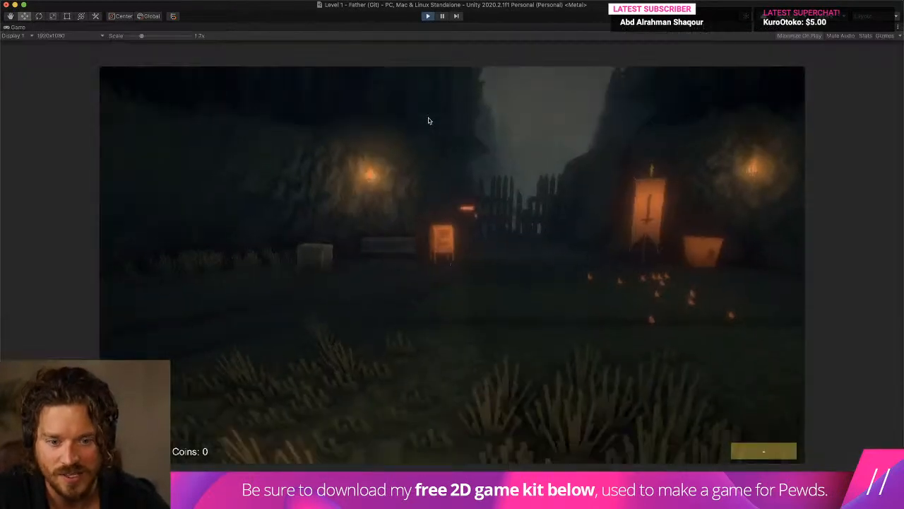
click(452, 264)
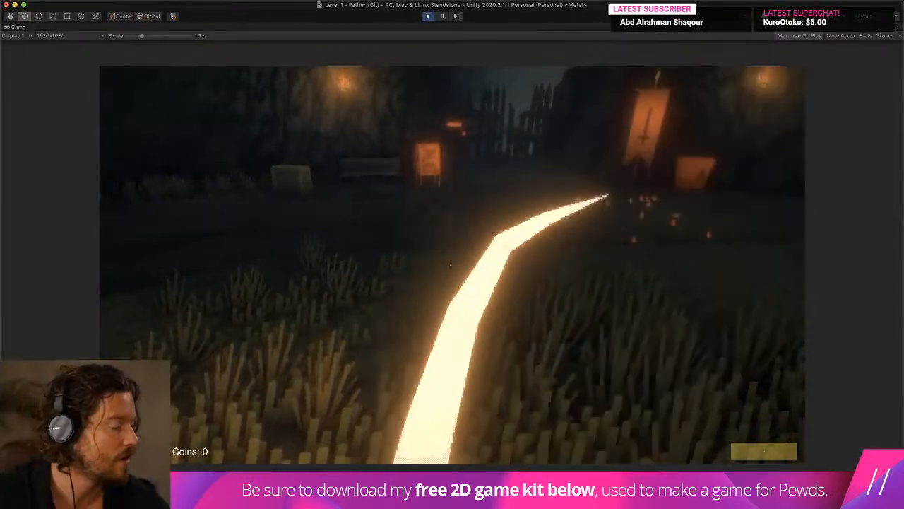
click(452, 264)
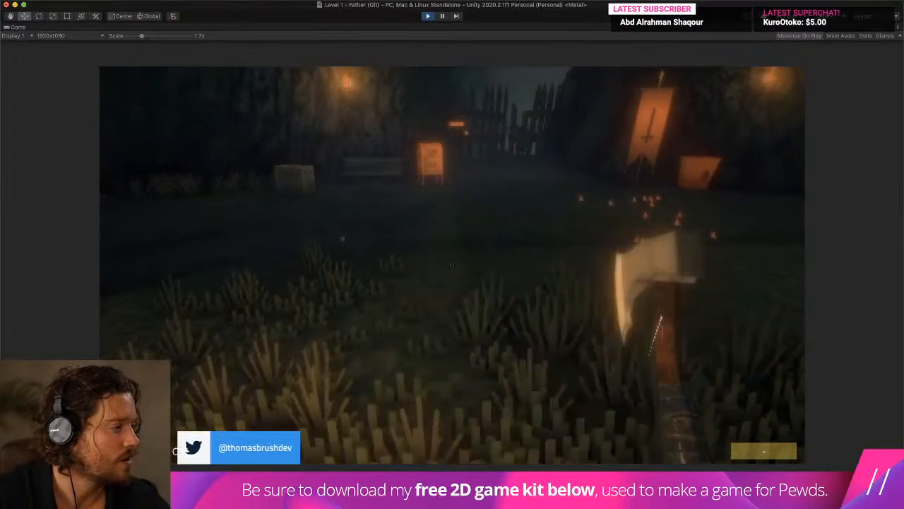
click(452, 265)
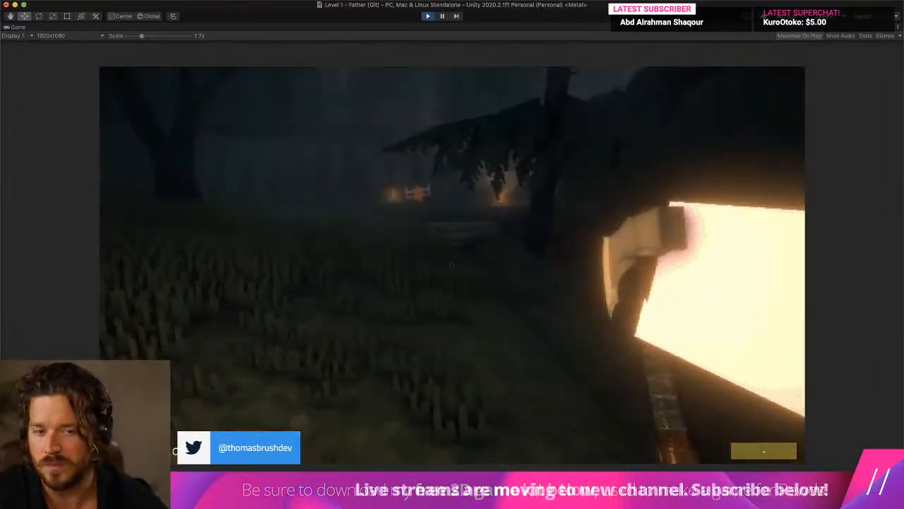
click(451, 265)
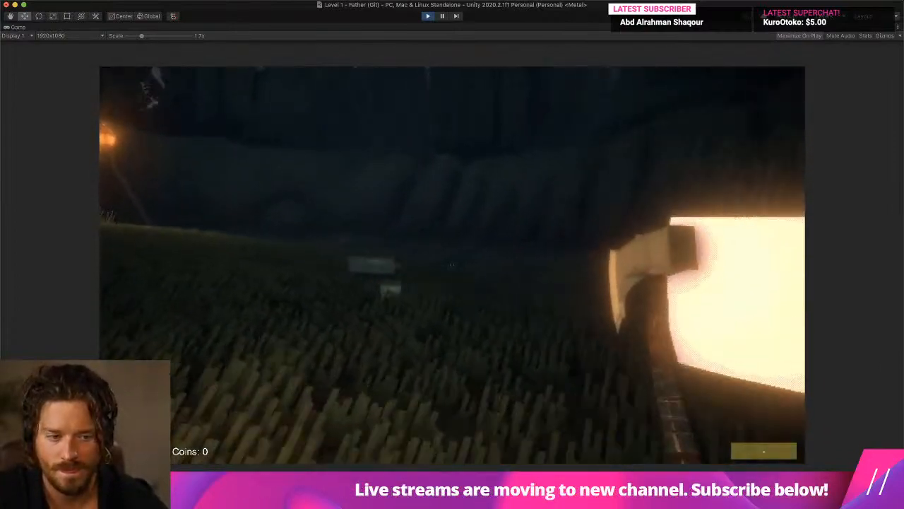
click(452, 264)
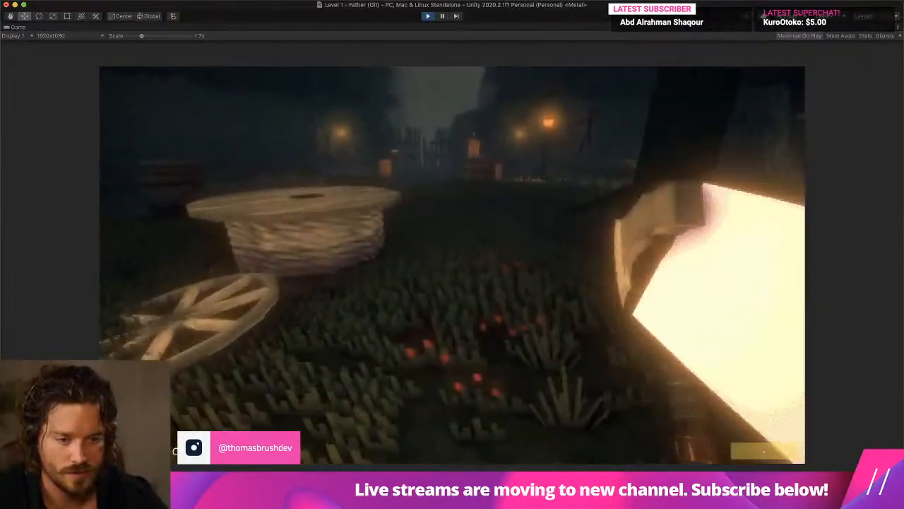
click(451, 264)
click(451, 264)
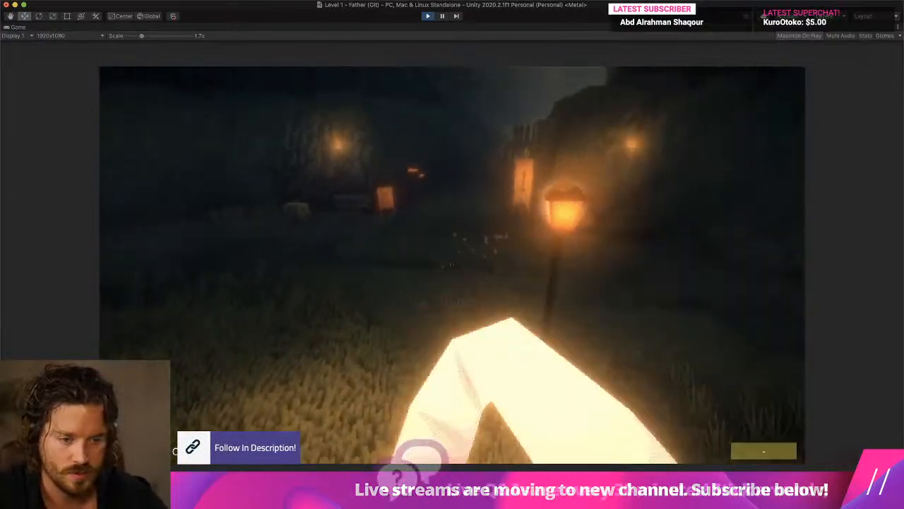
click(452, 265)
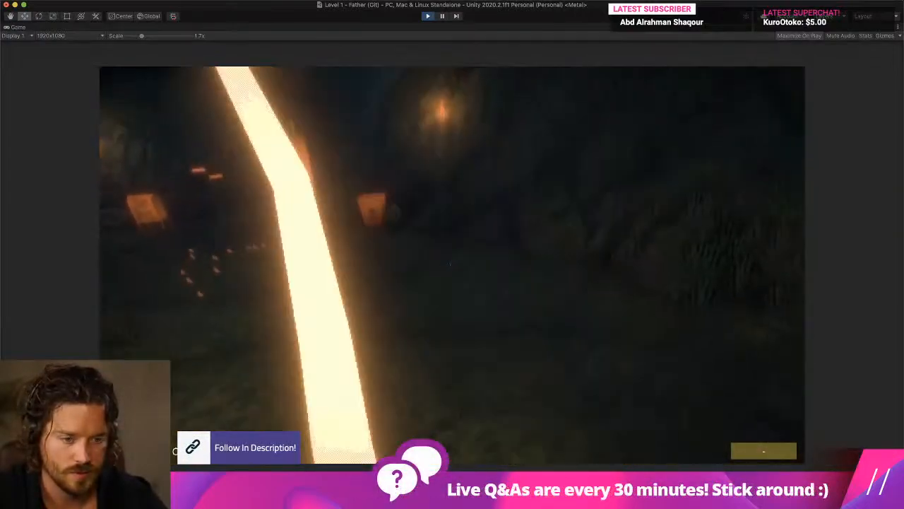
click(452, 264)
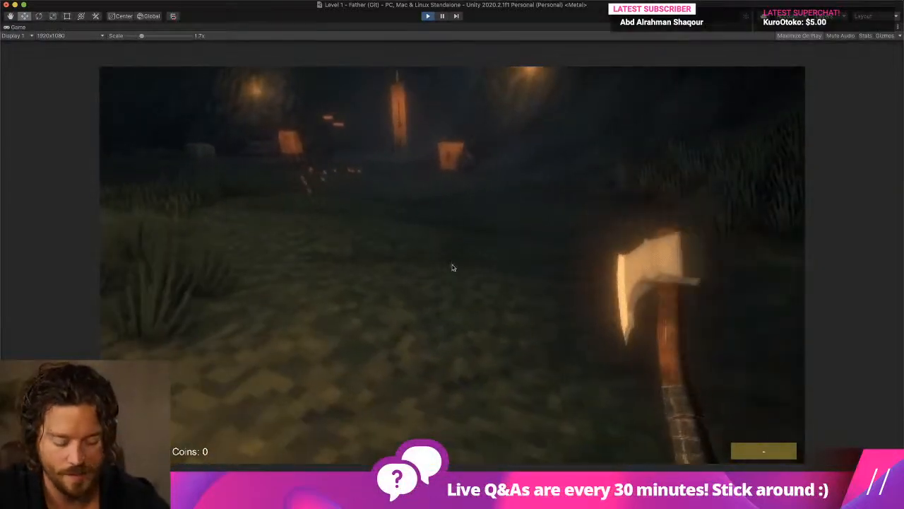
key(super+p)
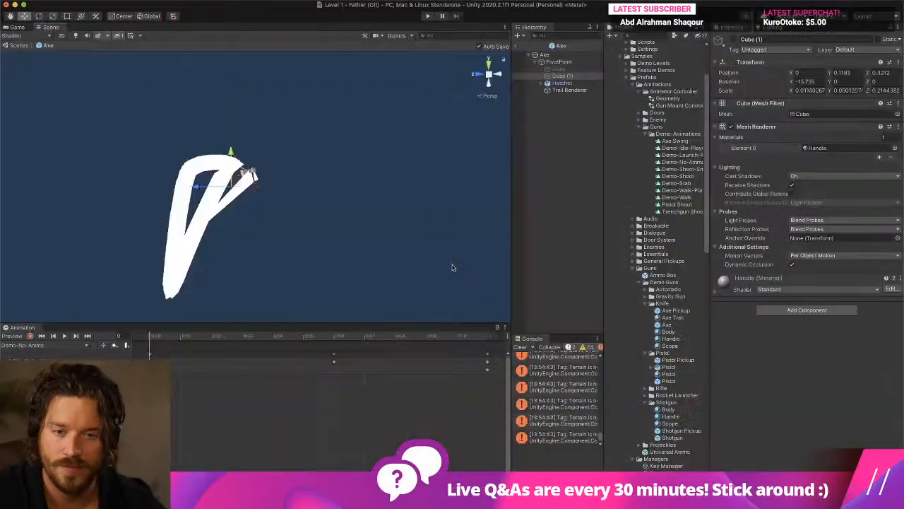
Step: Select the Trail Renderer object and set the Axe Trail material's rendering mode to Fade
click(570, 91)
click(804, 240)
scroll(760, 318, down, 5)
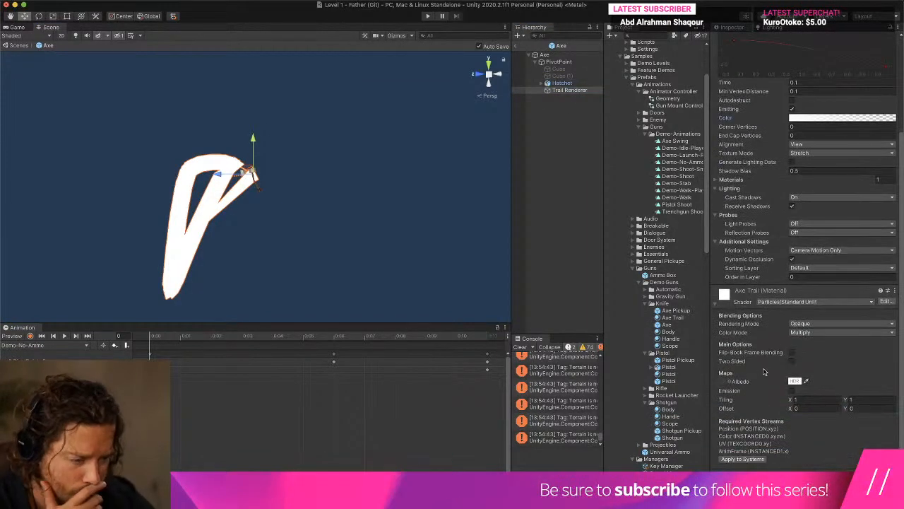
click(812, 324)
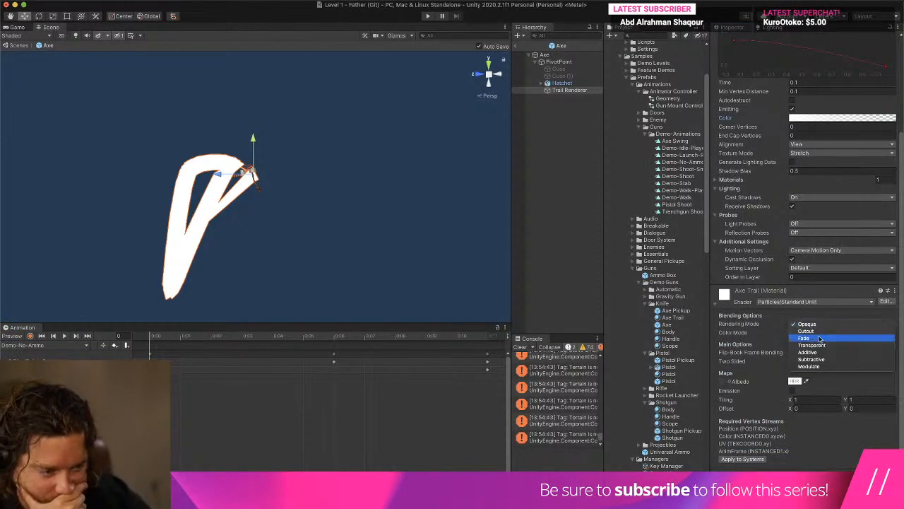
click(814, 338)
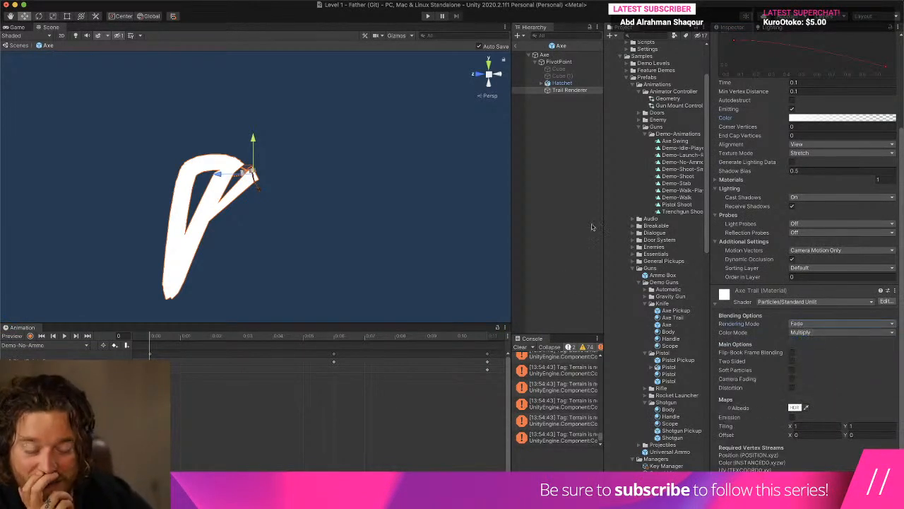
Step: Playtest several axe swings to check how the trail looks in Fade mode, and exit play mode
click(428, 15)
click(452, 265)
click(452, 265)
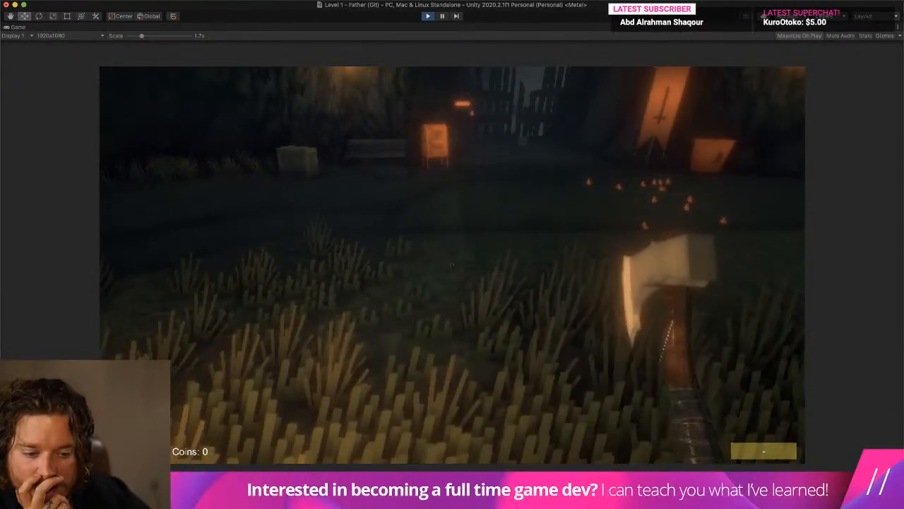
click(452, 265)
click(452, 265)
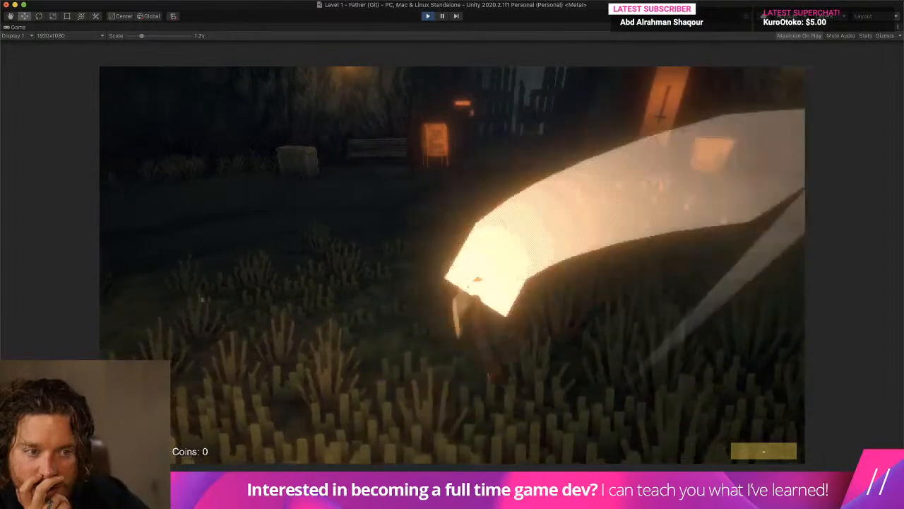
click(452, 265)
key(Escape)
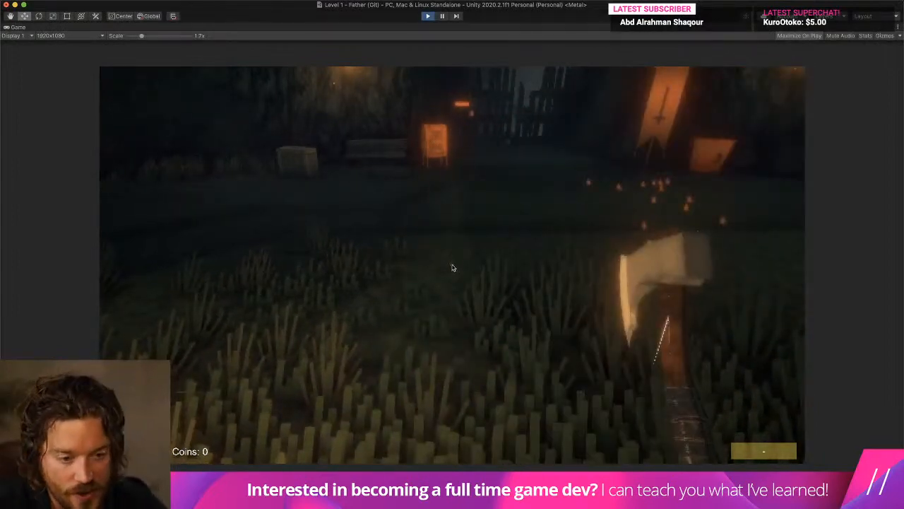
key(super+p)
Step: Lower the alpha at the start of the trail's color gradient to make the trail fainter
click(822, 239)
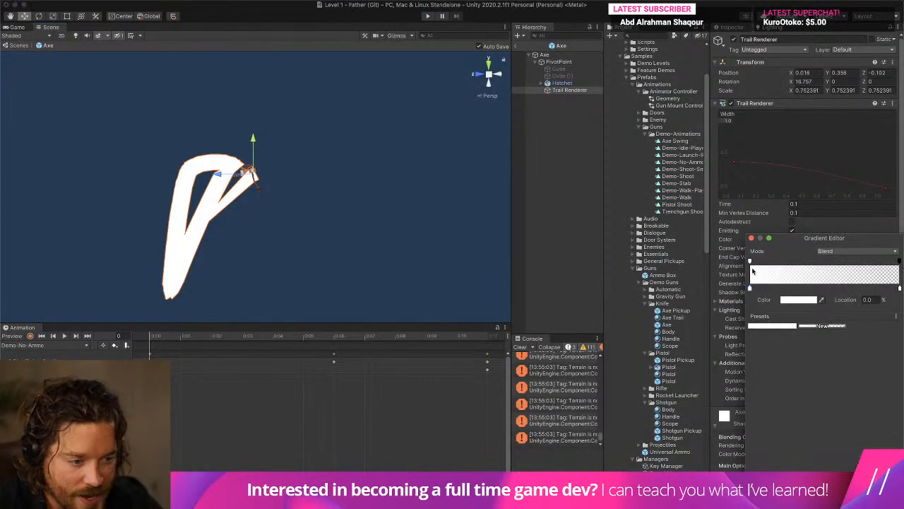
click(750, 260)
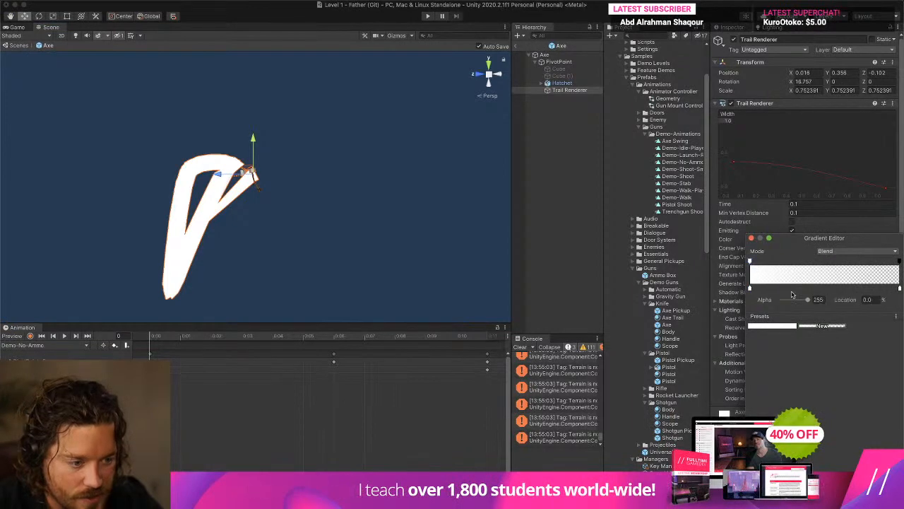
drag(794, 300, 788, 300)
Step: Test the fainter trail in the running game with several swings while walking, and return to editing
key(super+p)
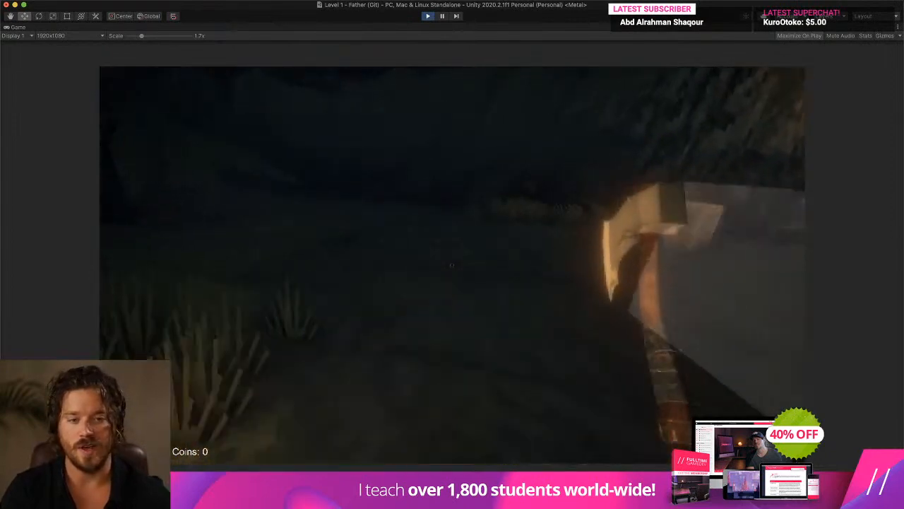
click(452, 265)
click(452, 265)
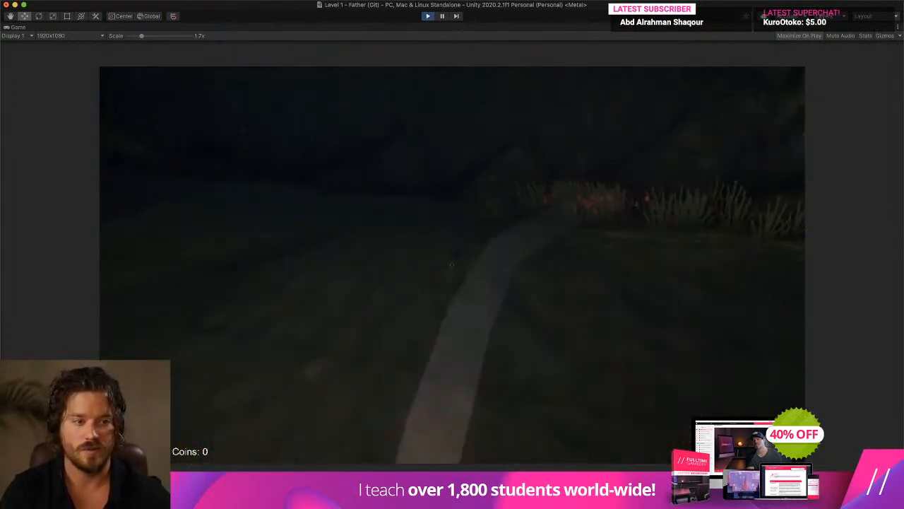
click(452, 265)
click(452, 265)
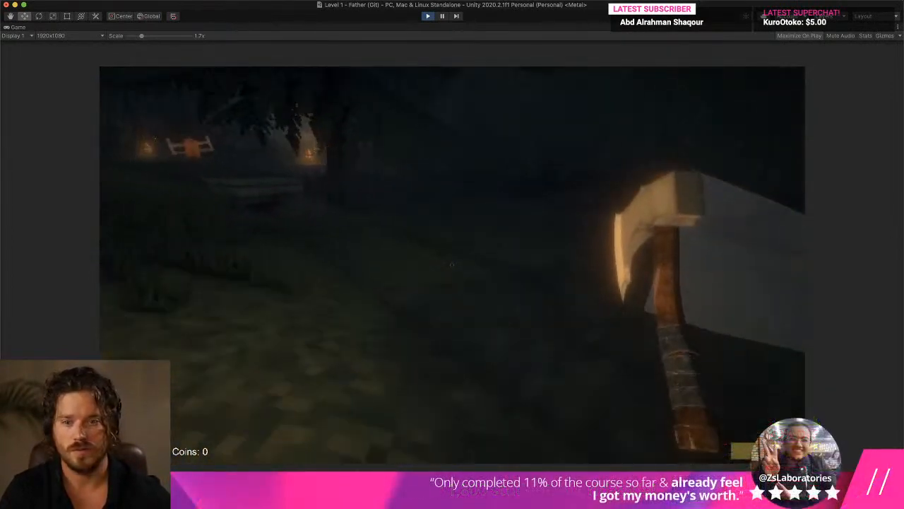
key(w)
click(452, 264)
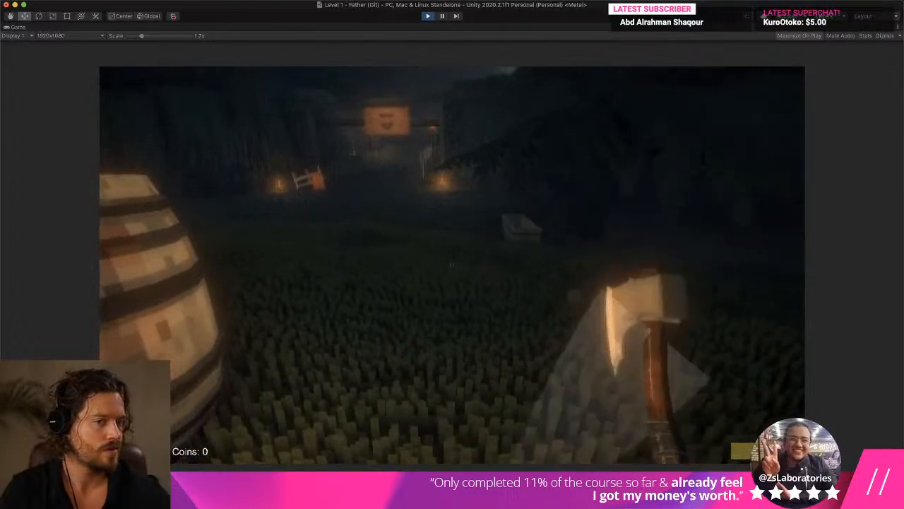
key(super+p)
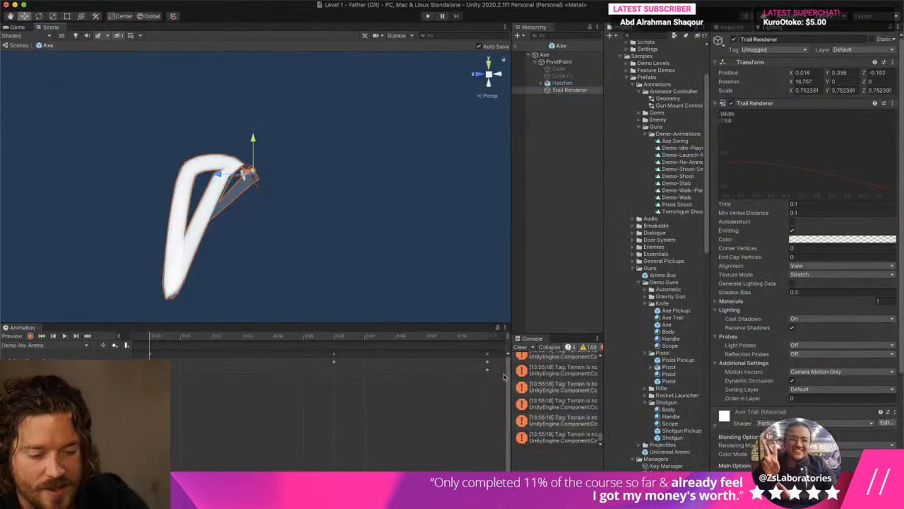
Step: Clear the console messages and set the trail's time to 0.05
click(518, 348)
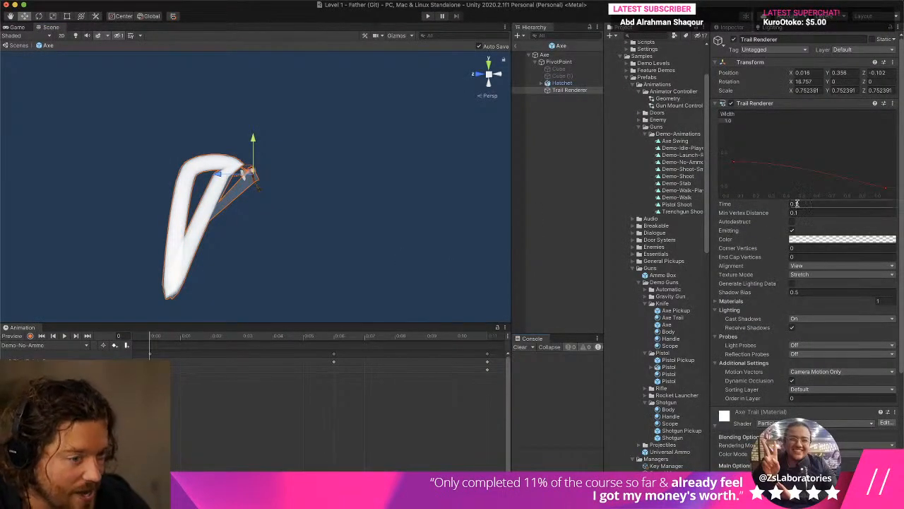
text(0.05)
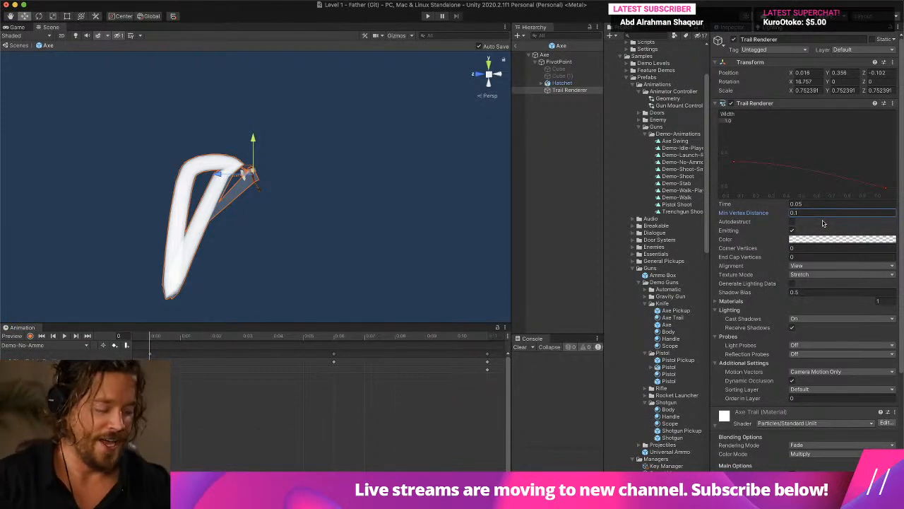
click(524, 347)
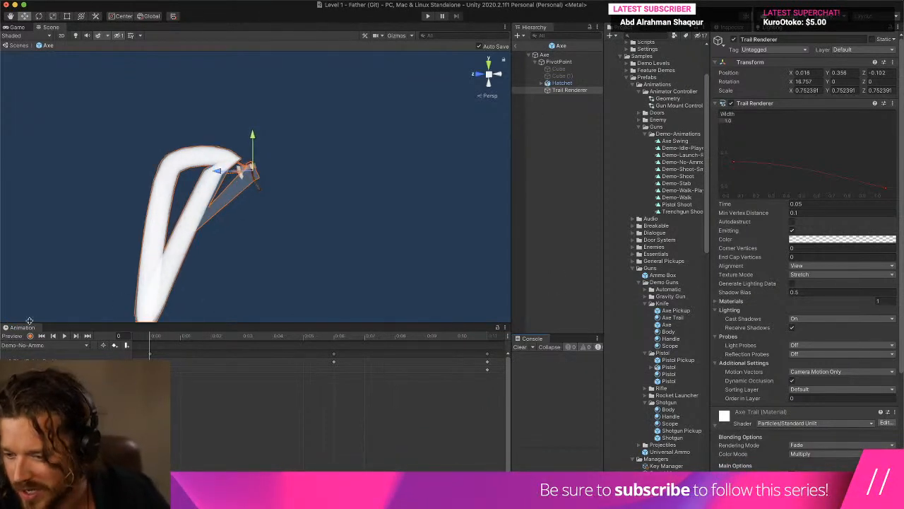
Step: Record Trail Renderer keyframes in the Axe Swing clip, enabling it at frame 0 and disabling it at frame 13
click(35, 337)
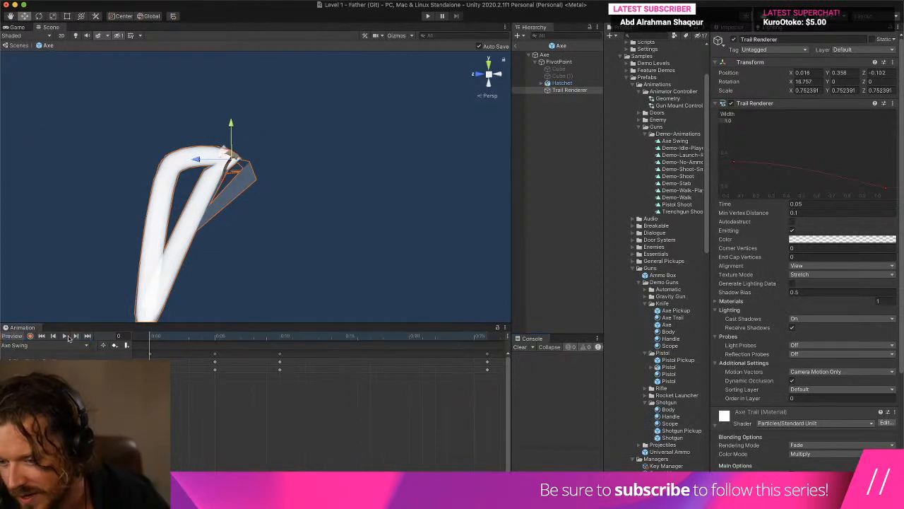
click(31, 336)
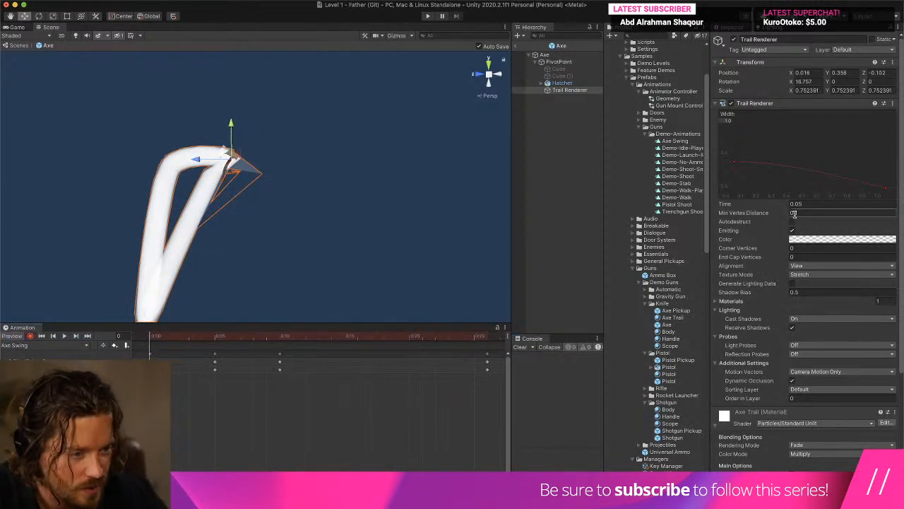
click(724, 104)
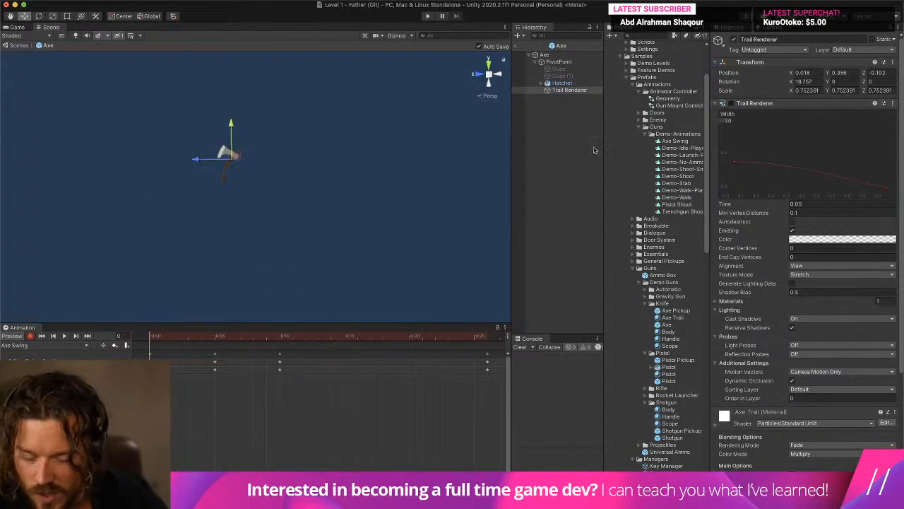
click(730, 104)
drag(253, 340, 316, 341)
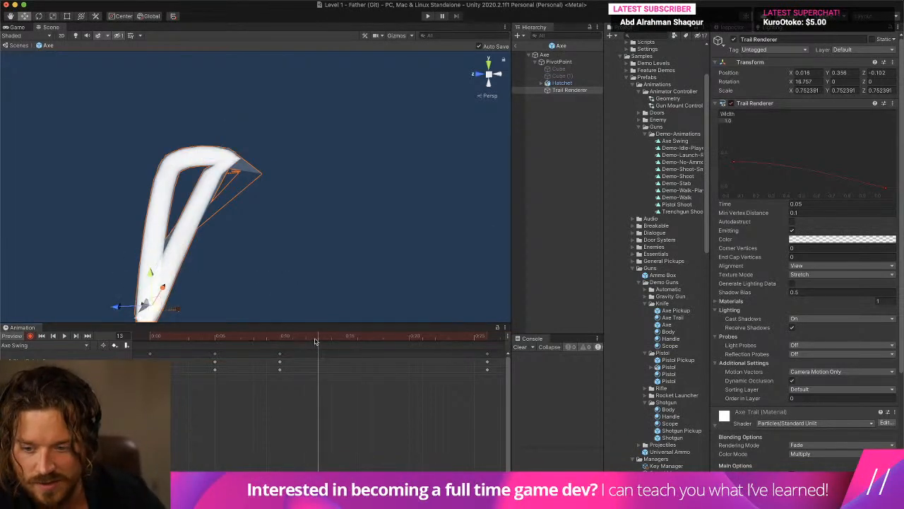
click(731, 104)
Step: Playtest the keyed trail with repeated axe swings while walking around the level, and exit play mode
click(433, 18)
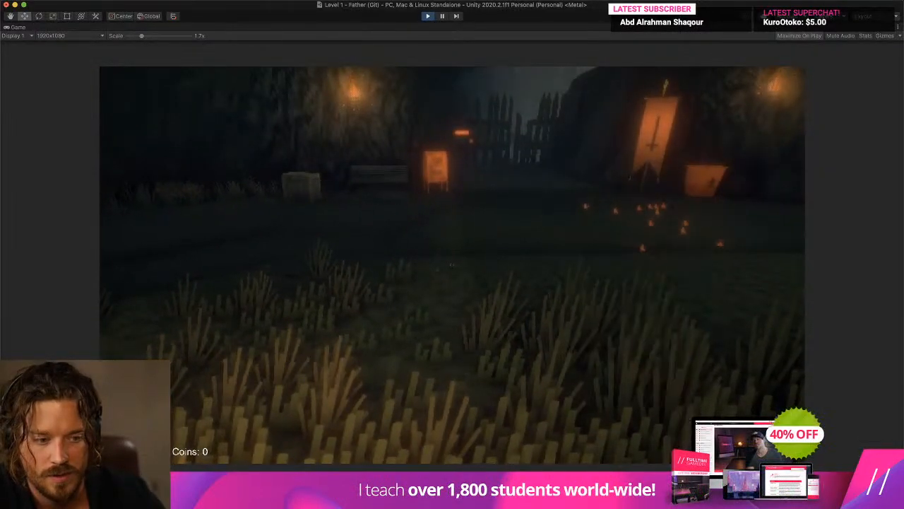
click(452, 265)
click(452, 265)
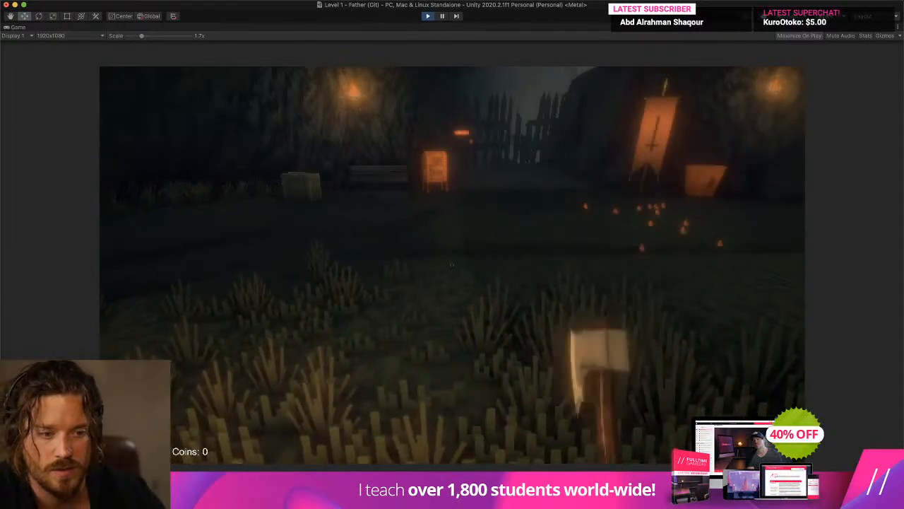
click(452, 265)
click(452, 265)
key(w)
click(452, 265)
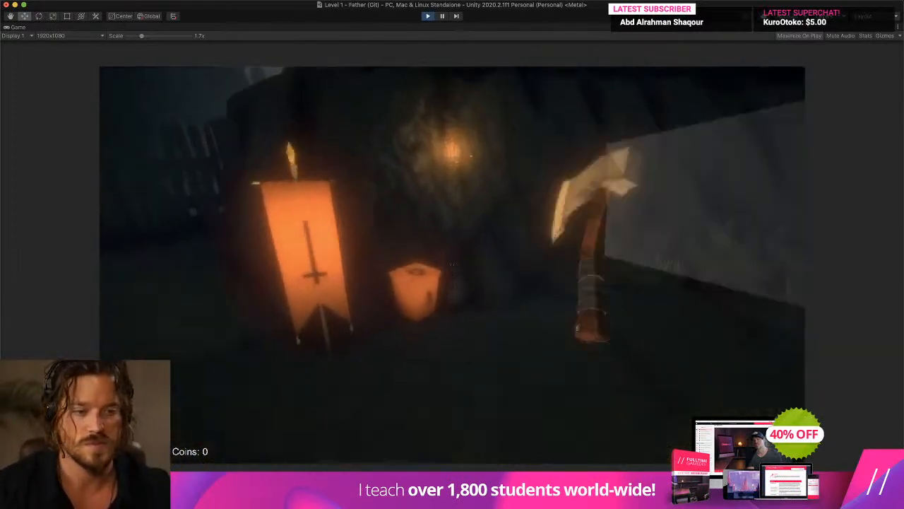
key(w)
click(452, 265)
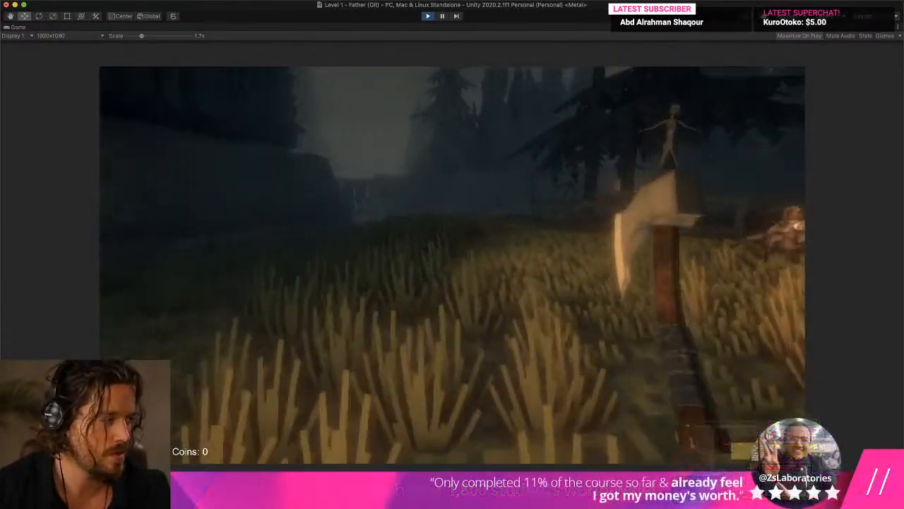
key(w)
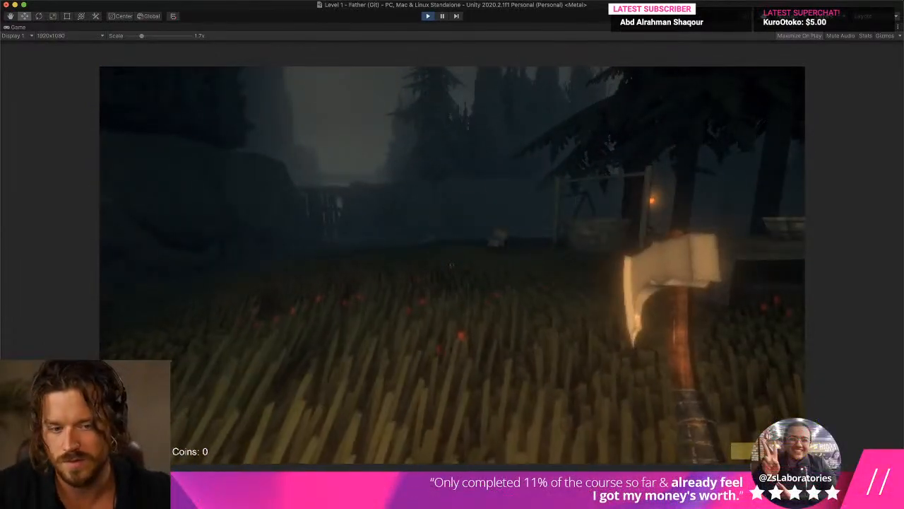
click(452, 265)
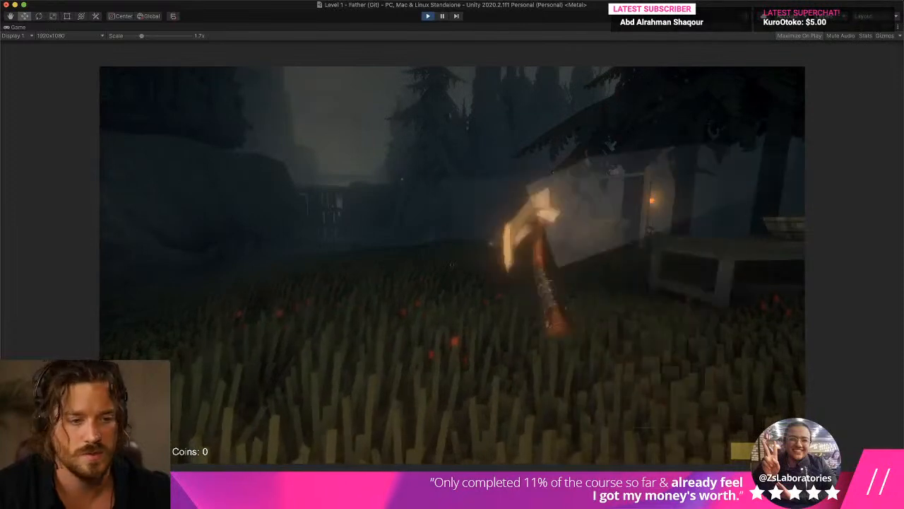
key(super+p)
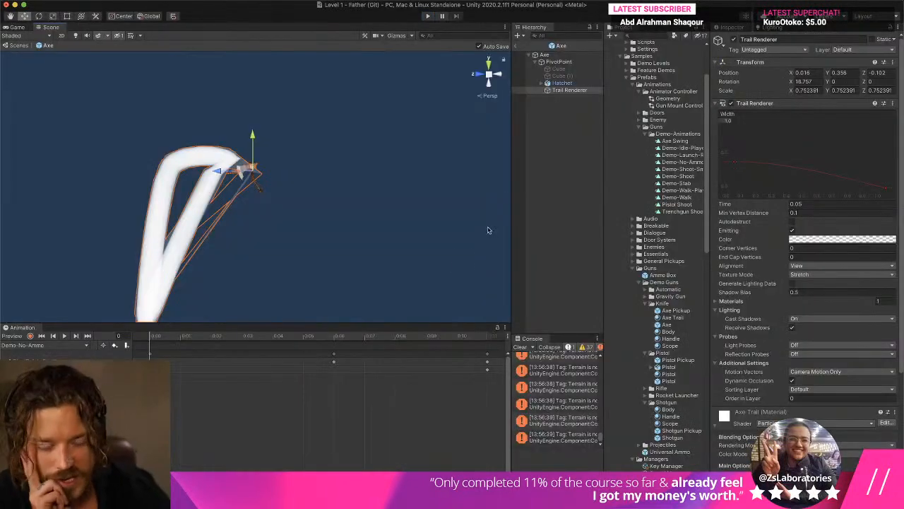
Step: Set the trail's time to 0.1 and play the animation preview in the scene
click(796, 204)
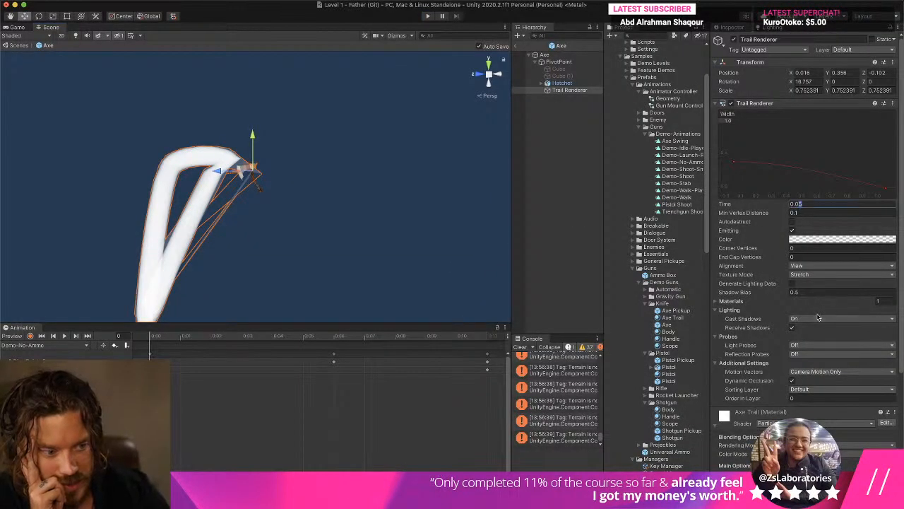
key(BackSpace)
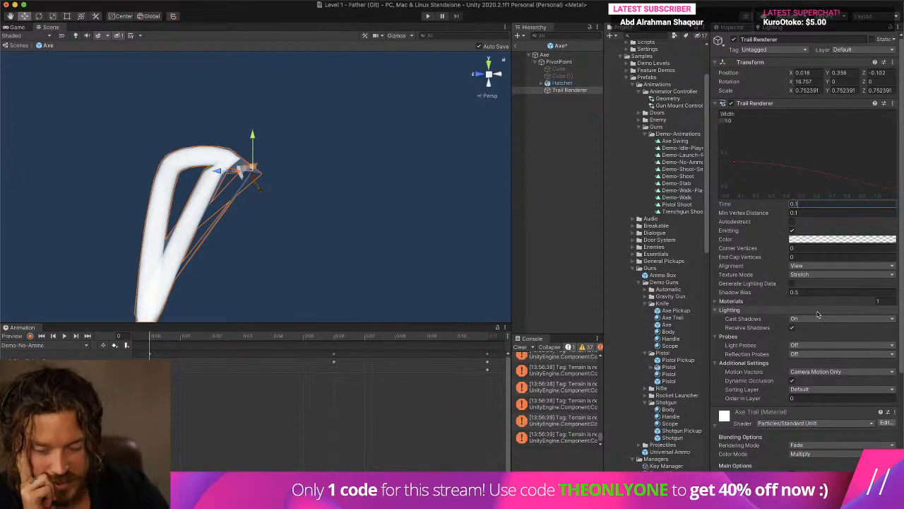
click(64, 336)
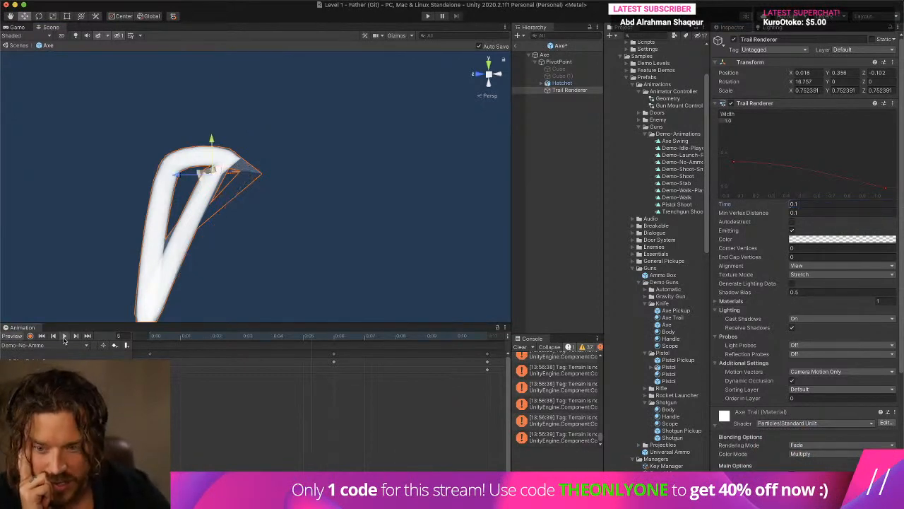
Step: Run the game and swing the axe a few times to check the longer trail, and return to editing
click(427, 16)
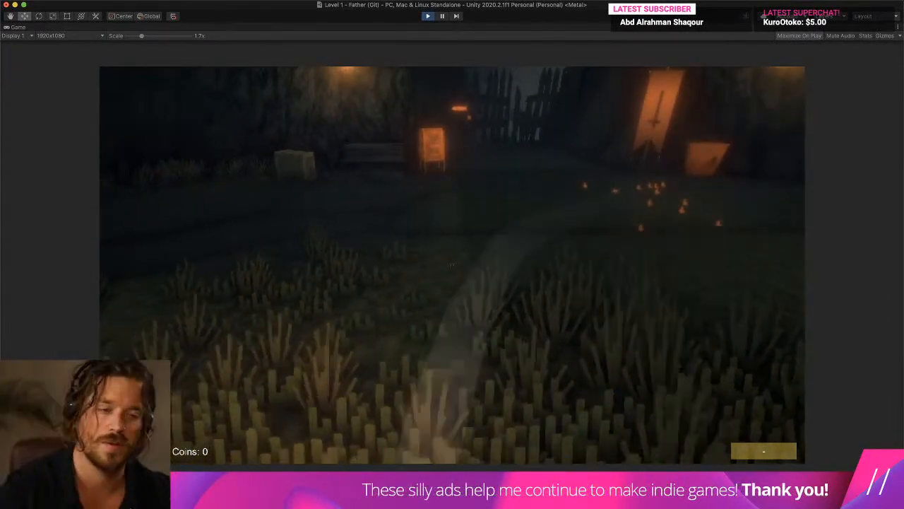
click(451, 265)
click(451, 265)
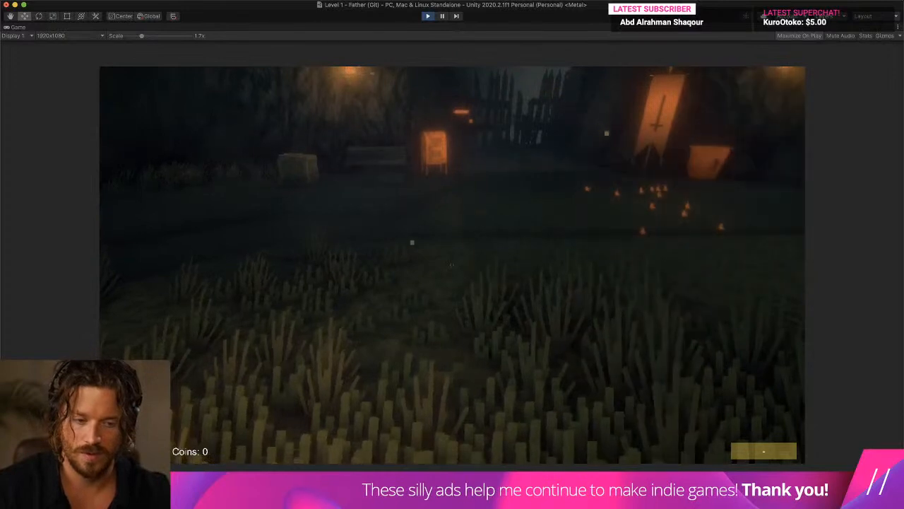
click(451, 264)
key(super+p)
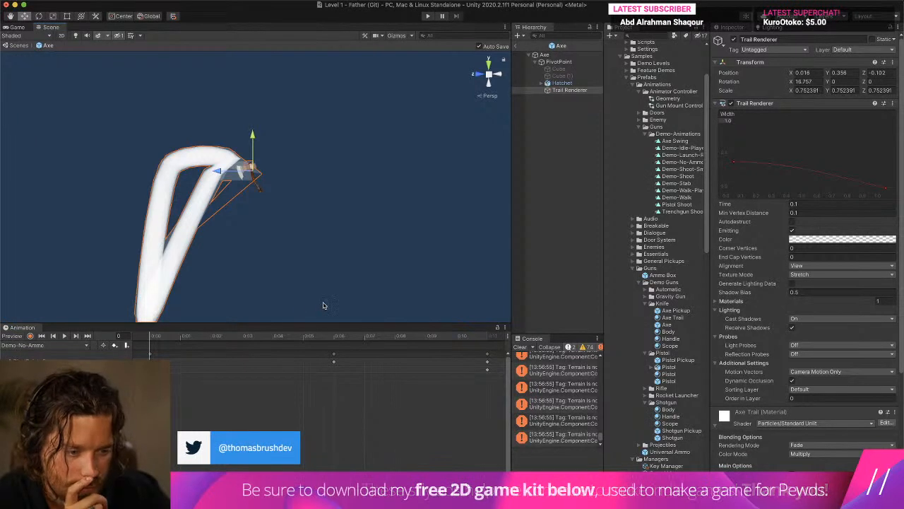
Step: Record the trail's time in the Axe Swing clip as 0 at frame 0, and go to frame 5 for the next keyframe
click(66, 346)
click(67, 337)
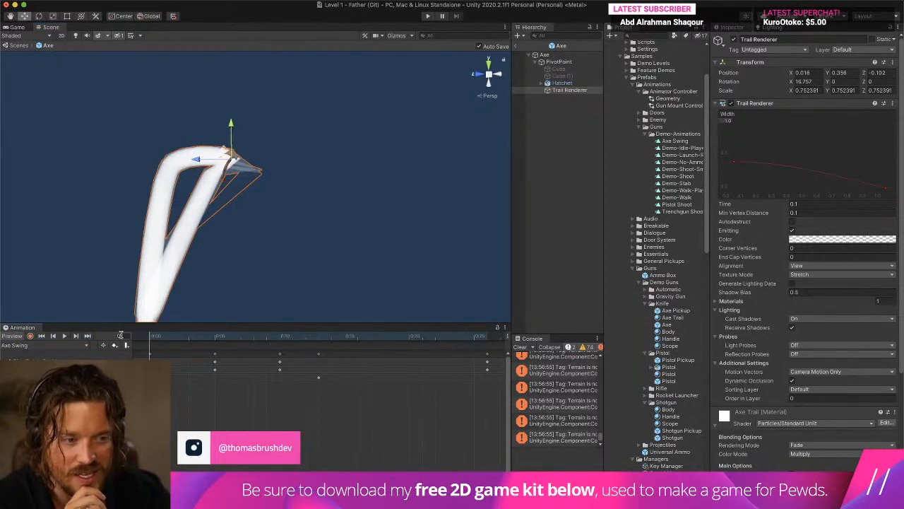
click(30, 337)
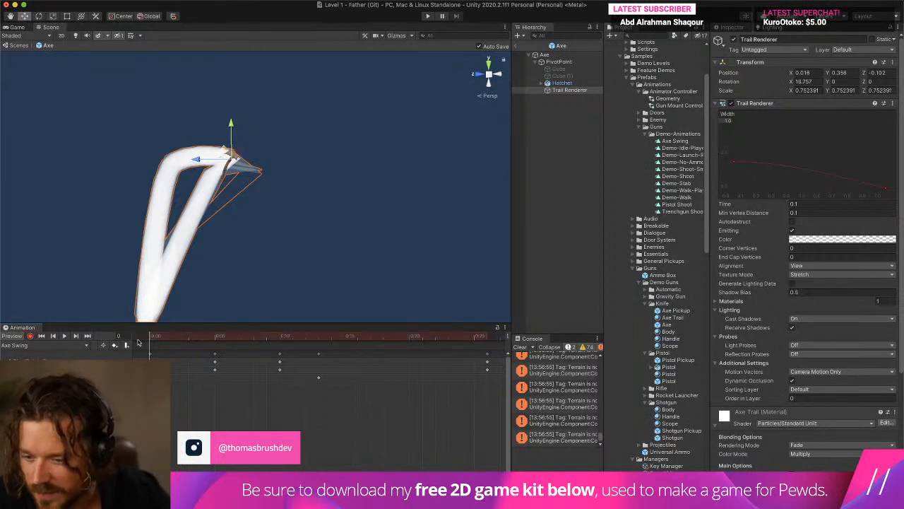
click(828, 204)
text(0)
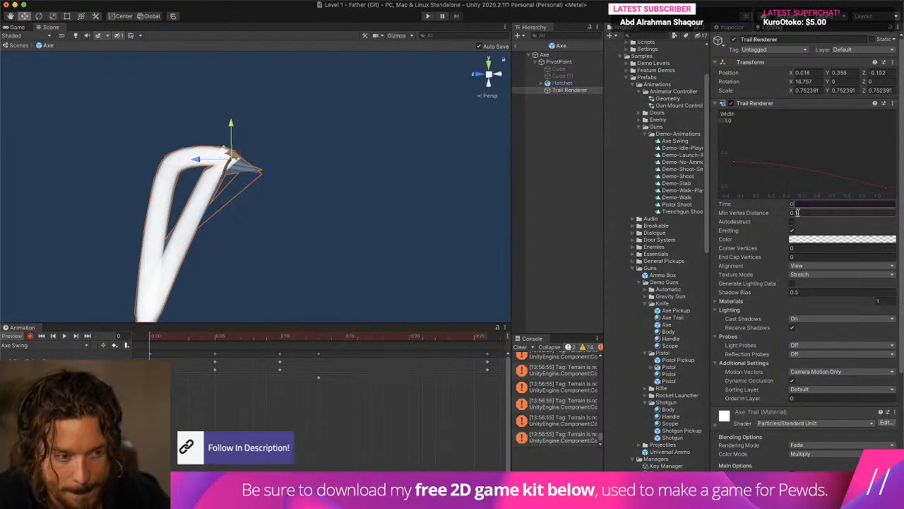
click(215, 335)
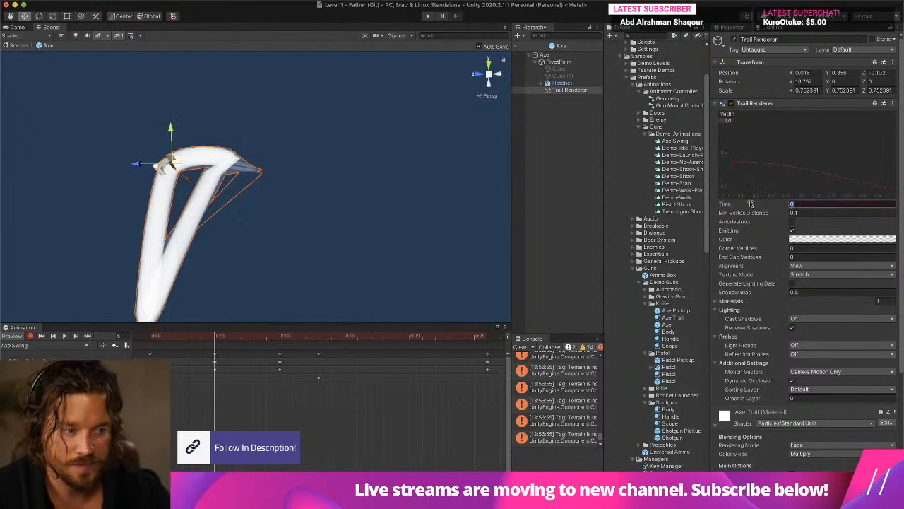
Step: Key the trail's time at 0.1 on frames 5 and 14, and at 0 around frame 19 of the Axe Swing clip
click(406, 338)
mouse_move(406, 338)
mouse_down()
mouse_move(254, 339)
mouse_move(309, 346)
mouse_up()
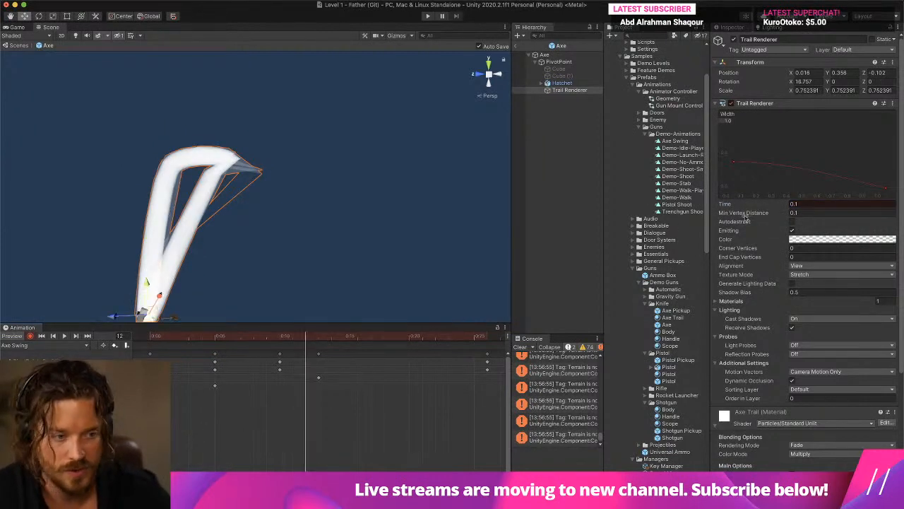
click(333, 338)
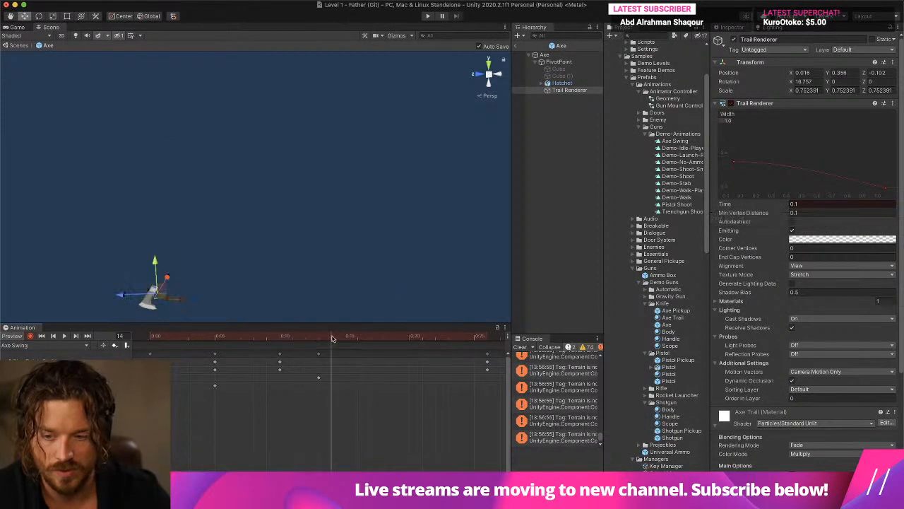
drag(799, 202, 792, 204)
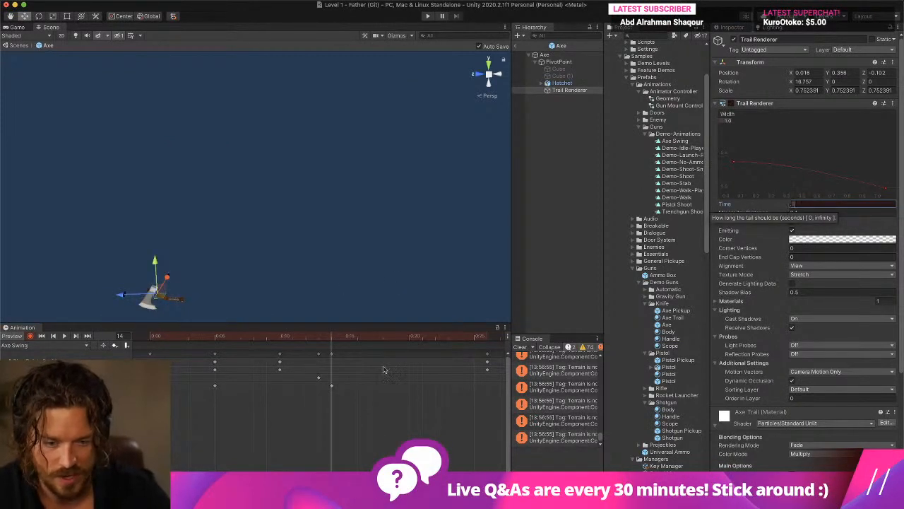
click(396, 339)
drag(798, 204, 762, 205)
text(0)
Step: Start the game and swing the axe several times near the starting area to check the animated trail time
click(427, 16)
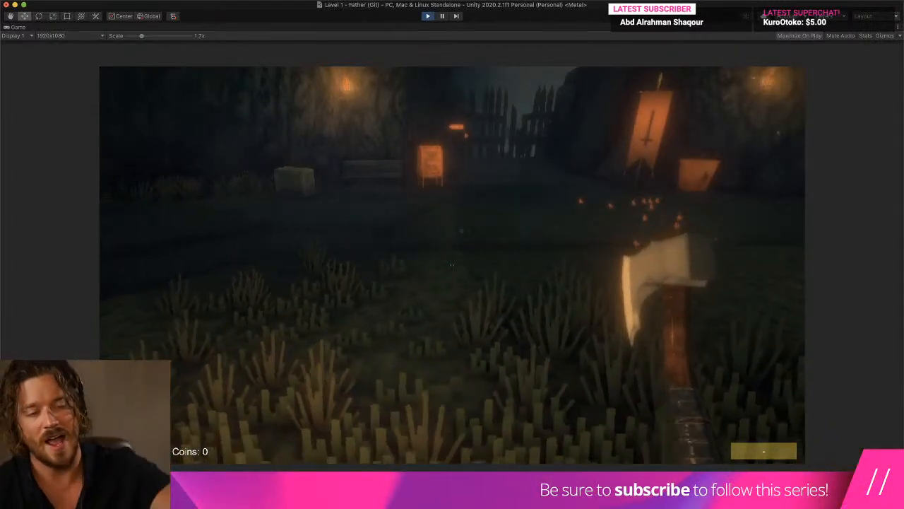
click(453, 265)
click(452, 265)
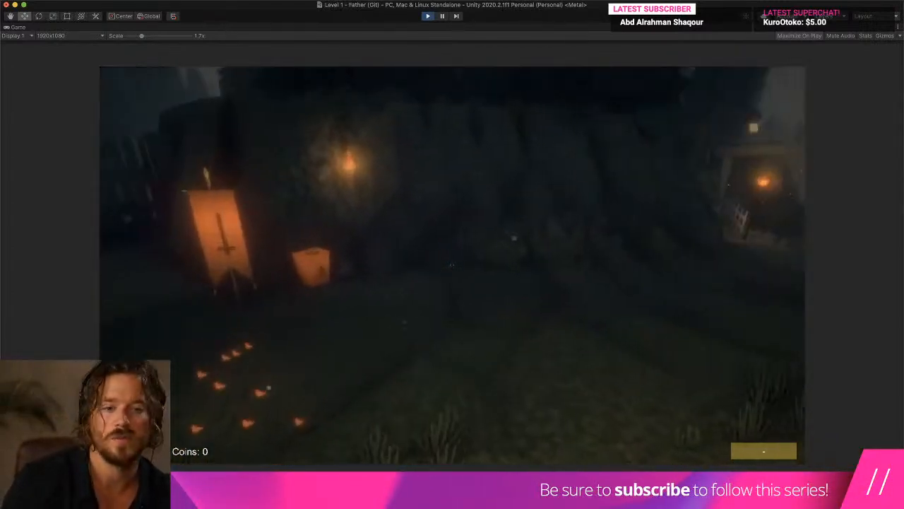
click(452, 265)
click(452, 265)
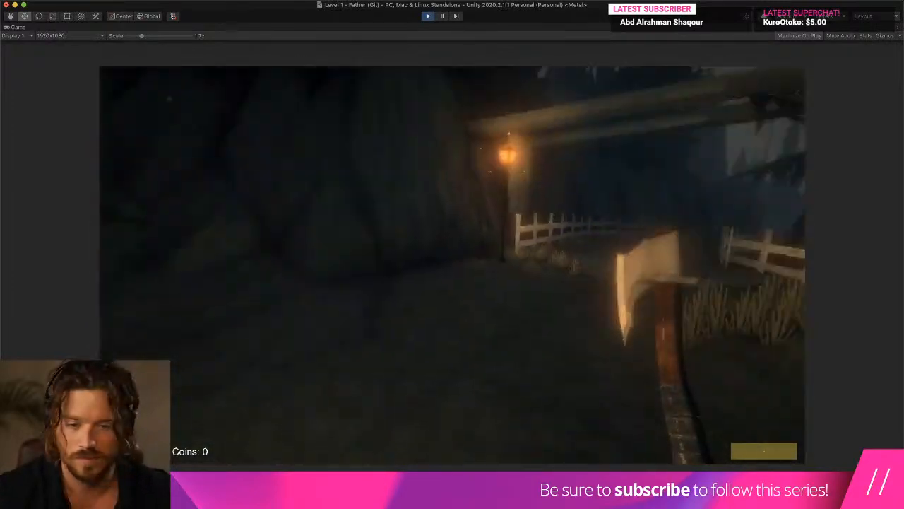
click(452, 265)
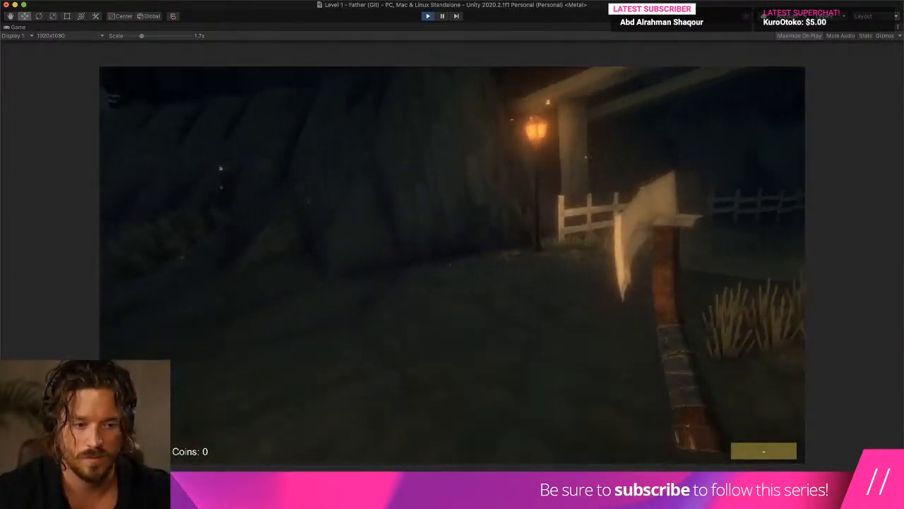
Step: Walk past the tables and jump around the barrels while swinging the axe to check the trail in motion
key(w)
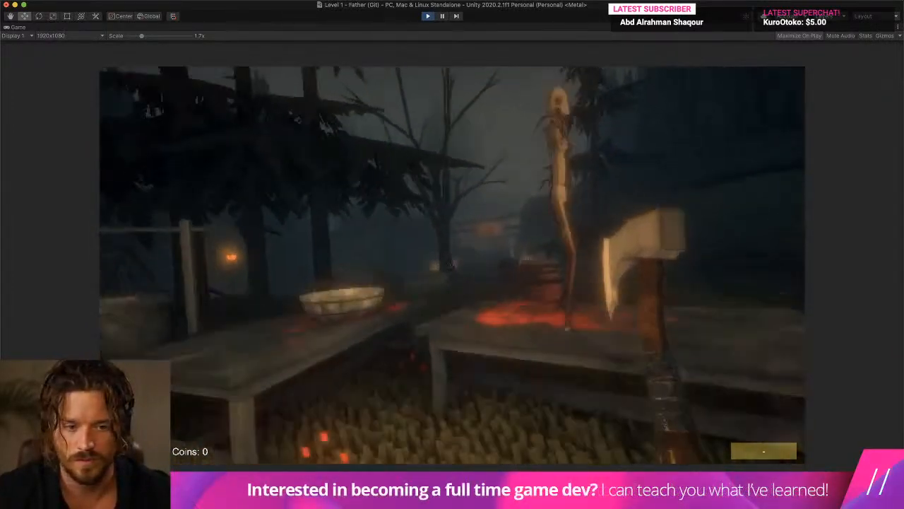
click(452, 265)
key(w)
click(452, 265)
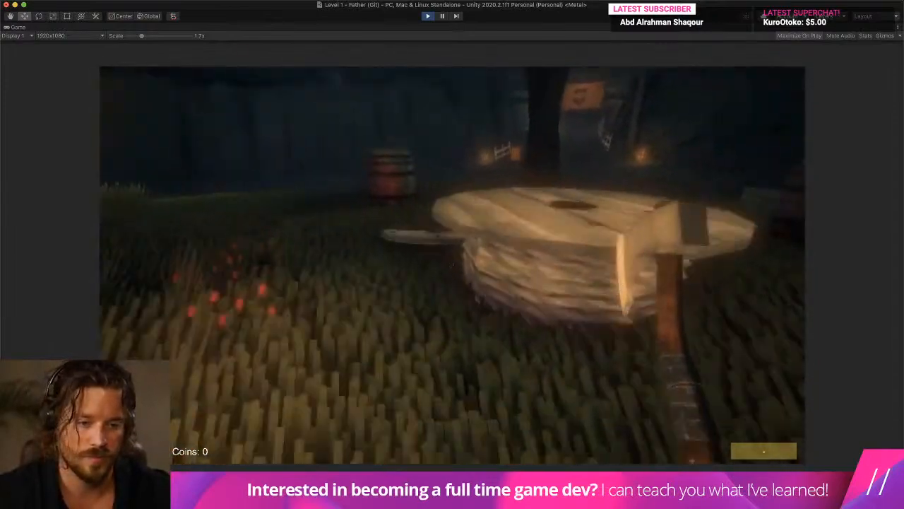
click(452, 265)
key(w)
key(space)
key(w)
click(452, 265)
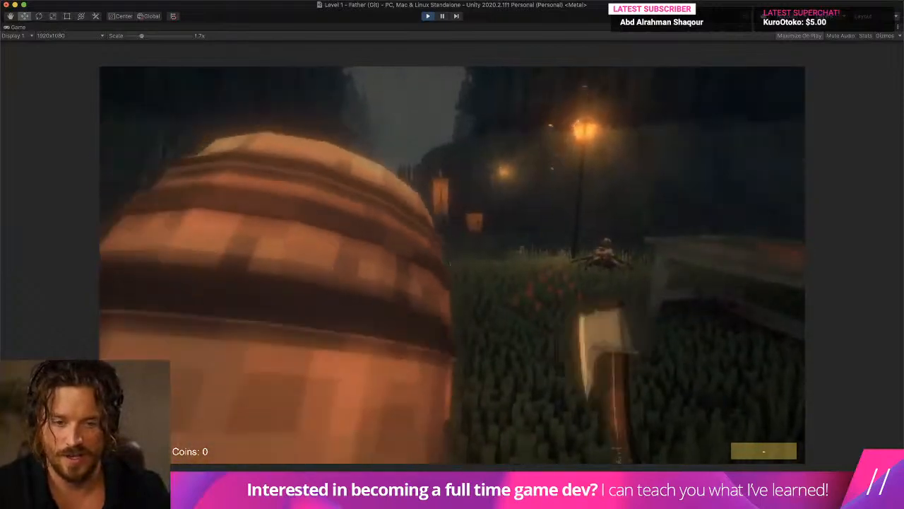
Step: Walk up to the barrels and swing the axe at them to check the trail on hits, and stop the game
click(452, 265)
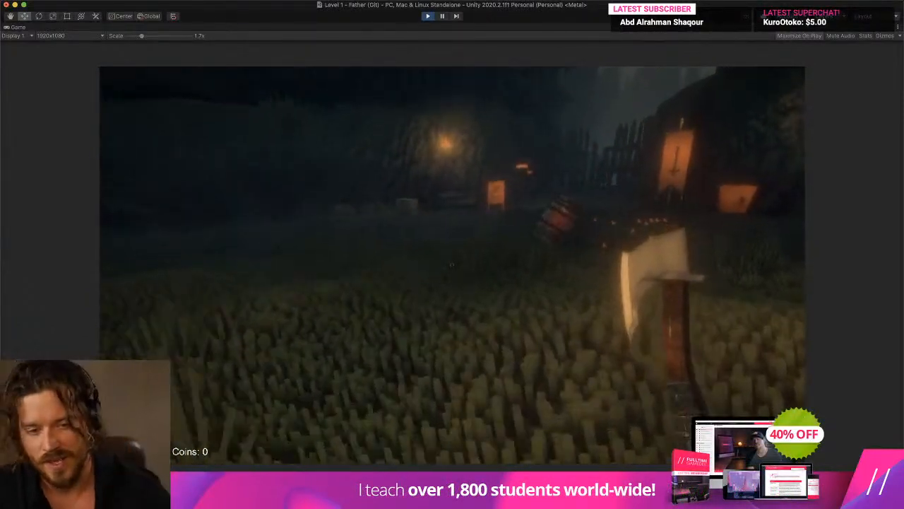
key(w)
key(w)
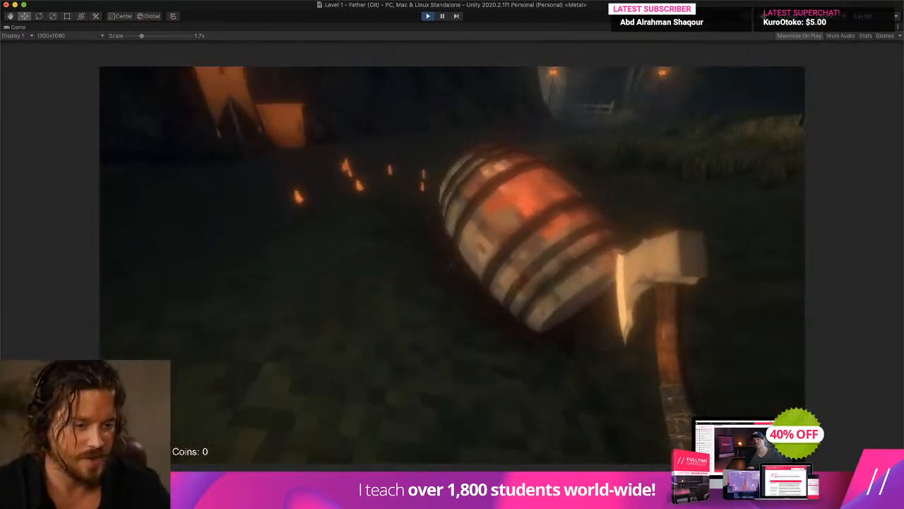
click(452, 265)
key(w)
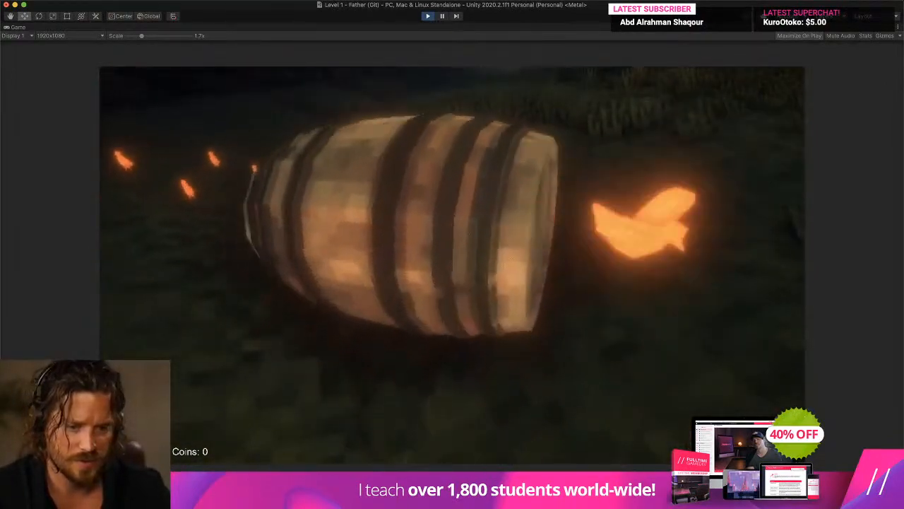
click(452, 265)
key(w)
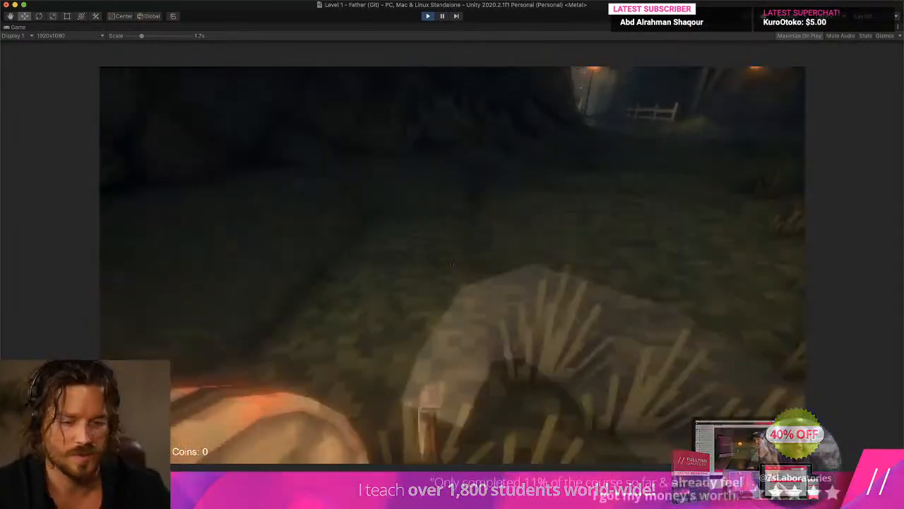
key(w)
click(452, 265)
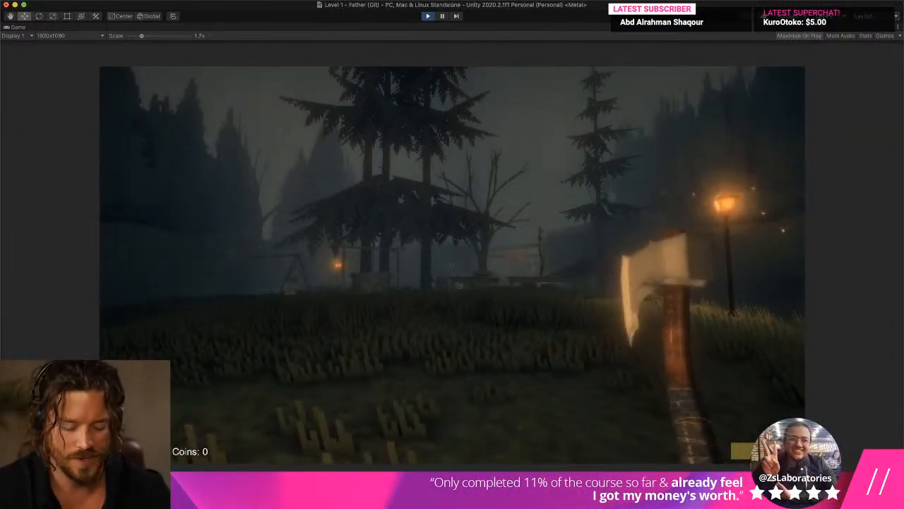
key(super+p)
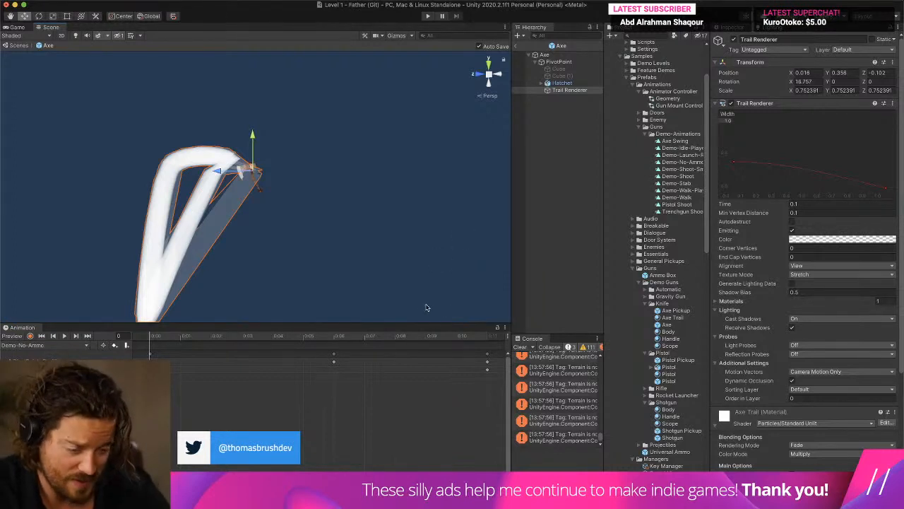
Step: Clear the console and bring up the animation list of the Axe prefab's PivotPoint
click(518, 347)
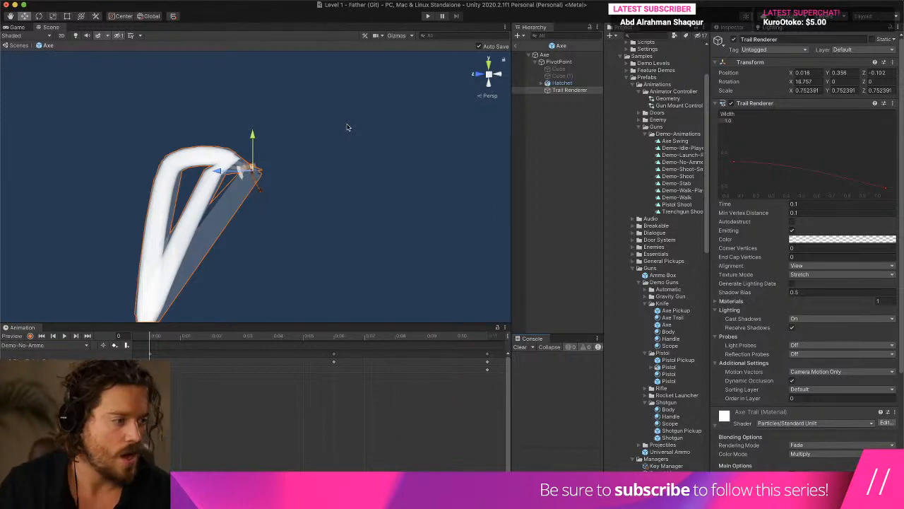
key(ctrl+Up)
click(214, 161)
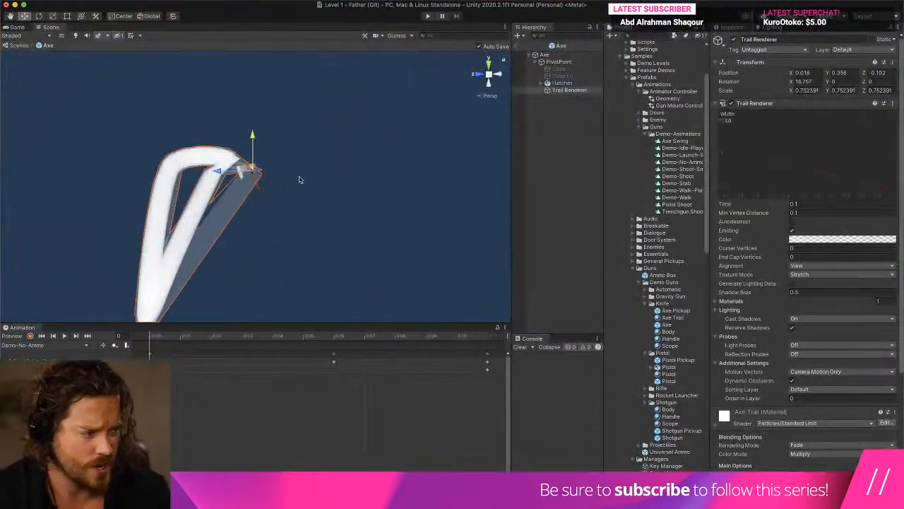
click(567, 88)
click(562, 83)
click(566, 89)
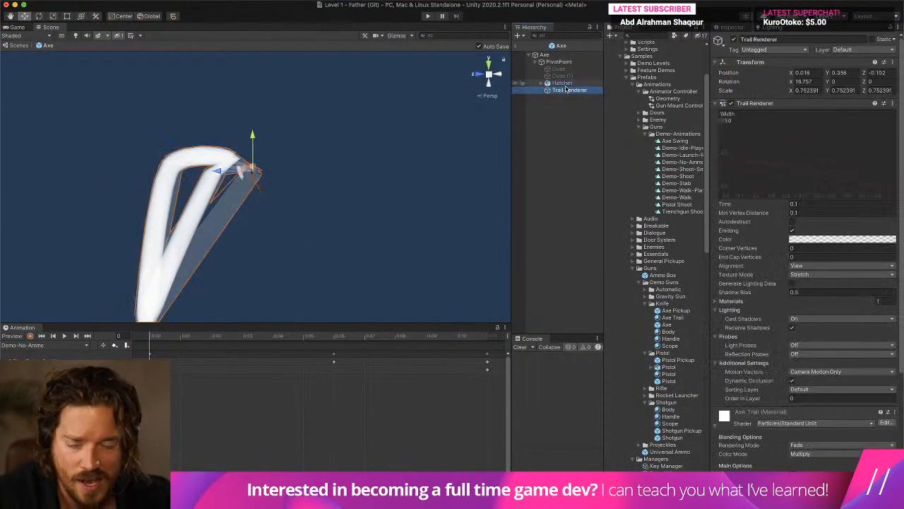
click(559, 62)
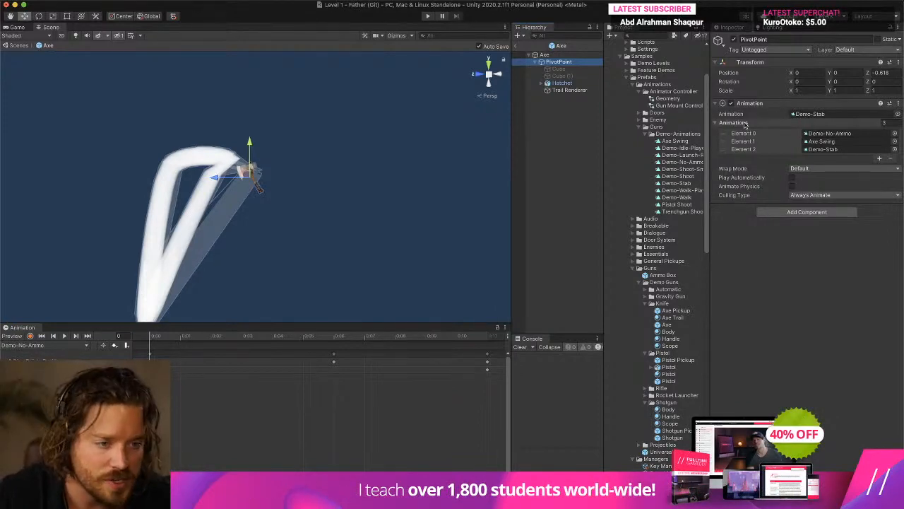
Step: Duplicate the Demo-Idle-Player animation clip in the Demo-Animations folder and name the copy Axe Idle
drag(604, 176, 526, 177)
click(632, 148)
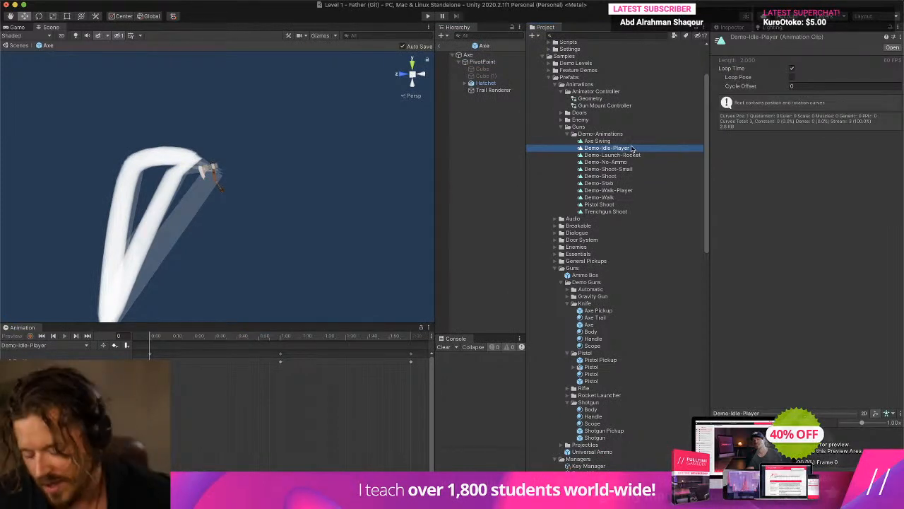
key(super+d)
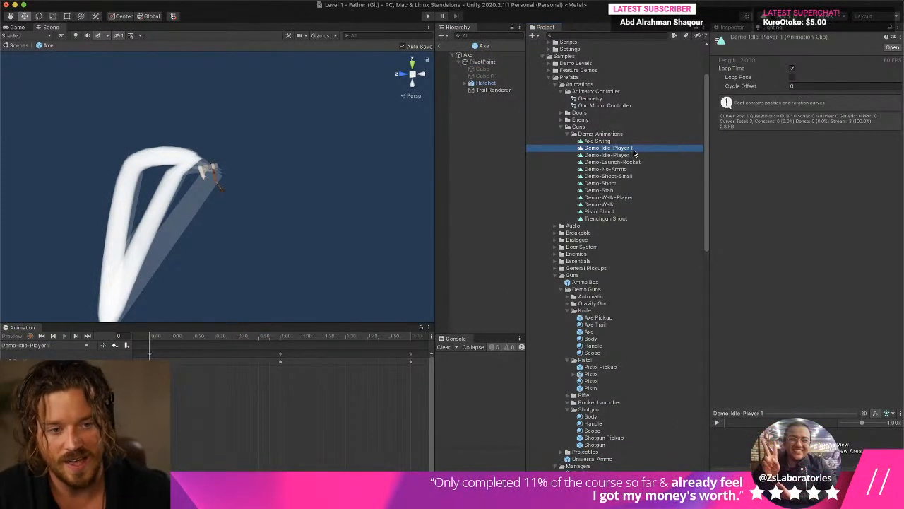
key(Return)
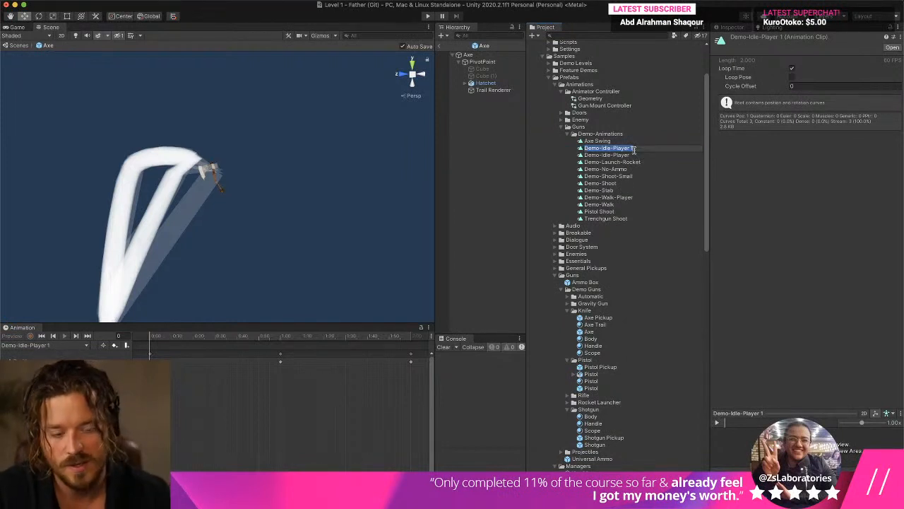
text(Axe)
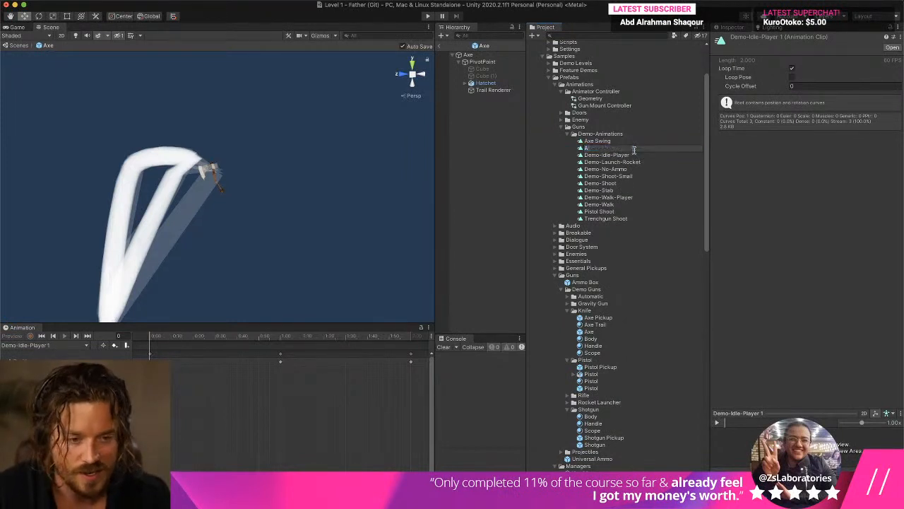
text( Id)
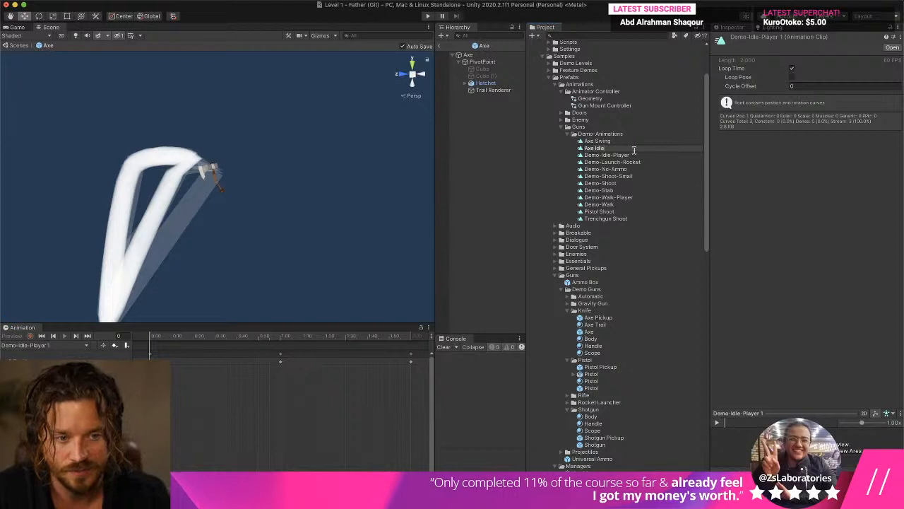
text(le)
key(Return)
Step: Set the breathing animation name in the Axe's Demo Weapon script to Axe Idle, keeping Demo-No-Ammo as the no-ammo animation
click(493, 90)
click(469, 55)
click(858, 280)
text(Ax)
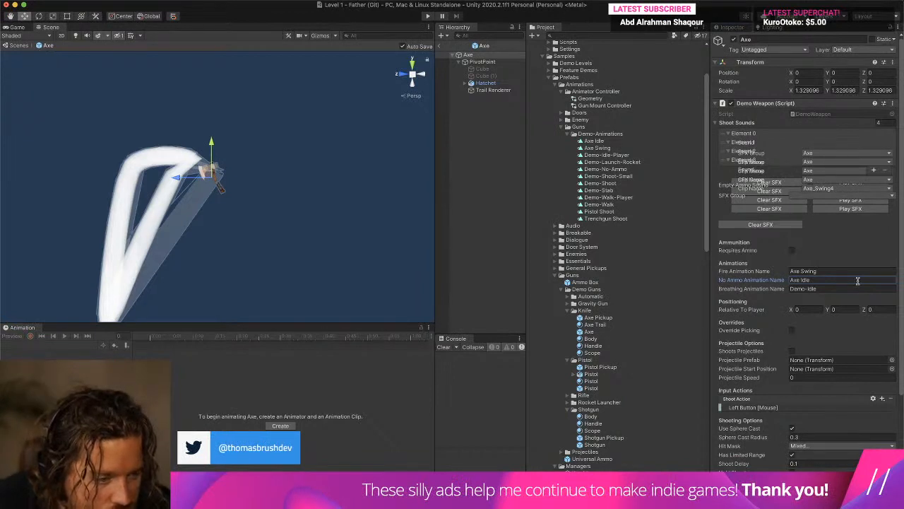
click(832, 282)
key(super+c)
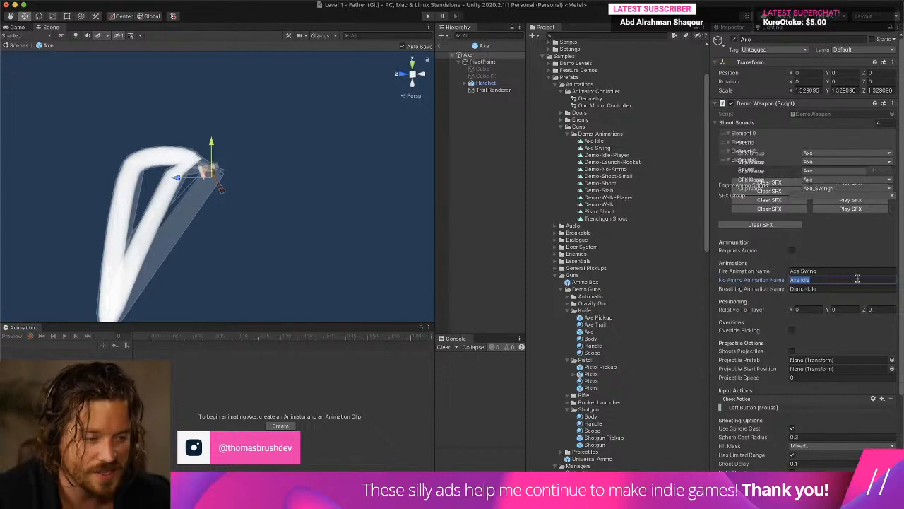
key(super+z)
scroll(851, 294, down, 10)
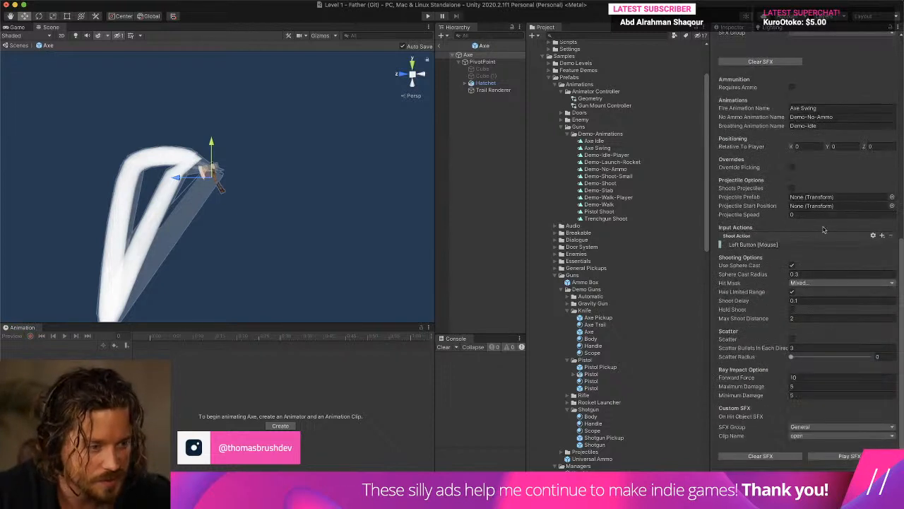
click(840, 126)
key(super+v)
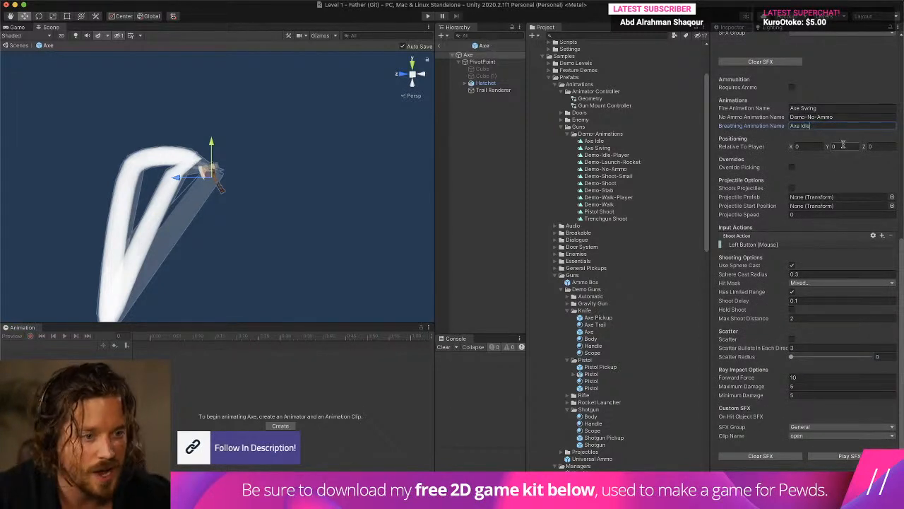
Step: Add the Axe Idle clip to the PivotPoint's Animation component as Element 2
click(482, 62)
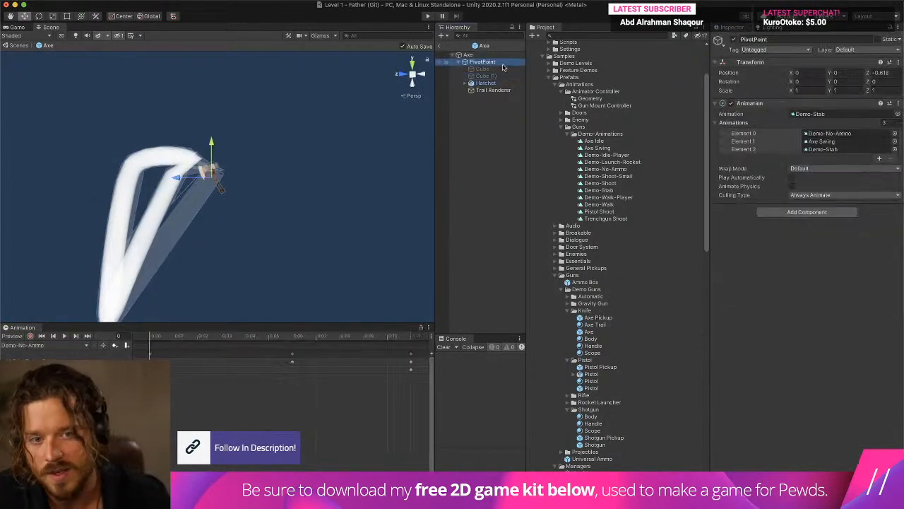
click(486, 62)
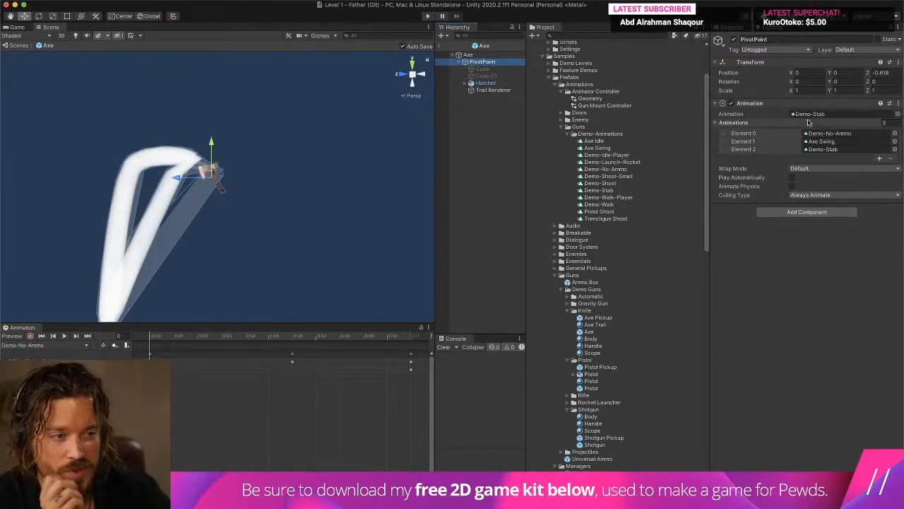
click(823, 141)
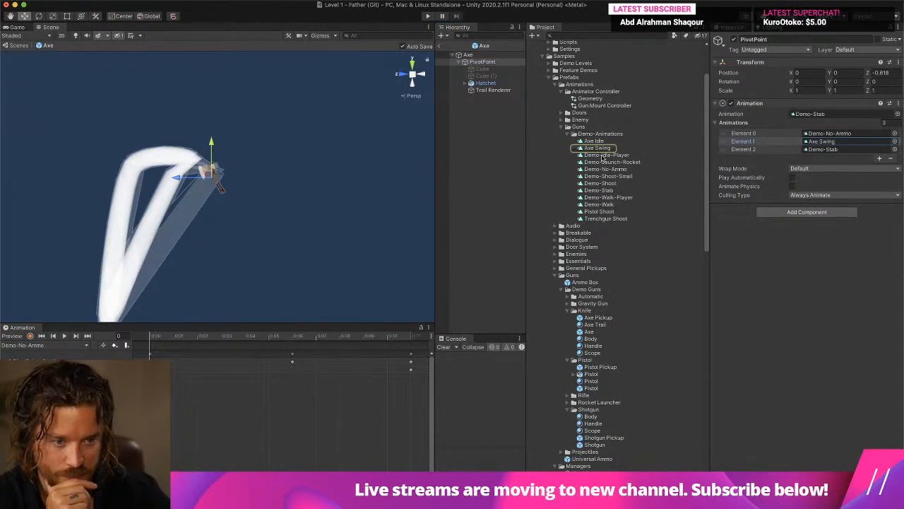
drag(604, 157, 858, 149)
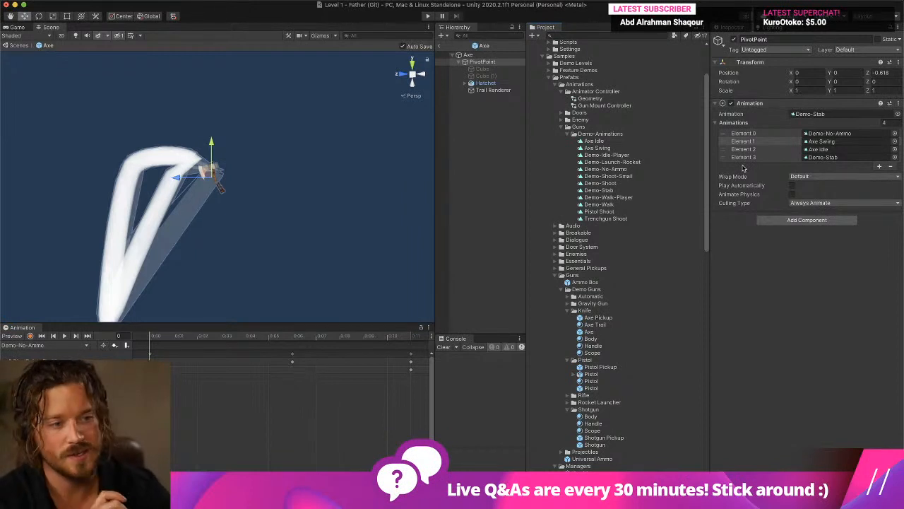
Step: Preview the Axe Idle clip at frame 0 and examine how it positions the PivotPoint, Hatchet and trail
click(37, 344)
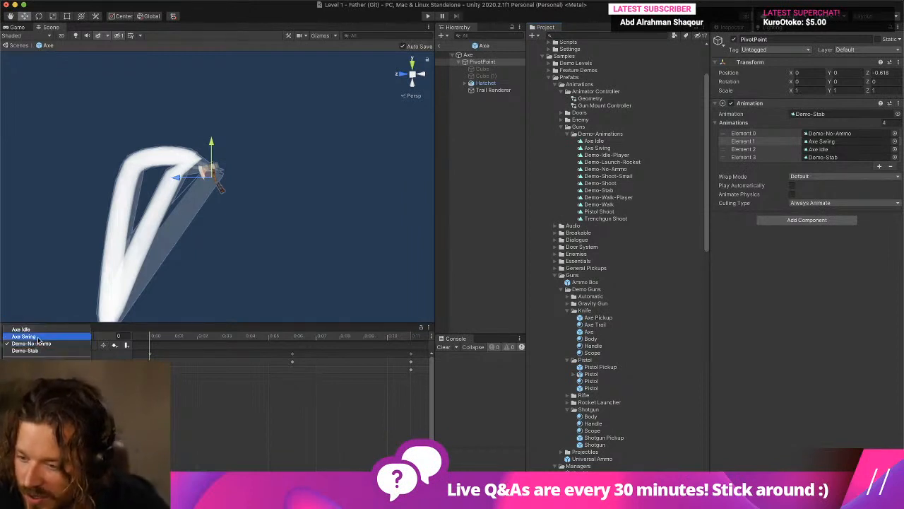
click(21, 328)
mouse_move(153, 337)
mouse_down()
mouse_move(203, 337)
mouse_move(141, 338)
mouse_up()
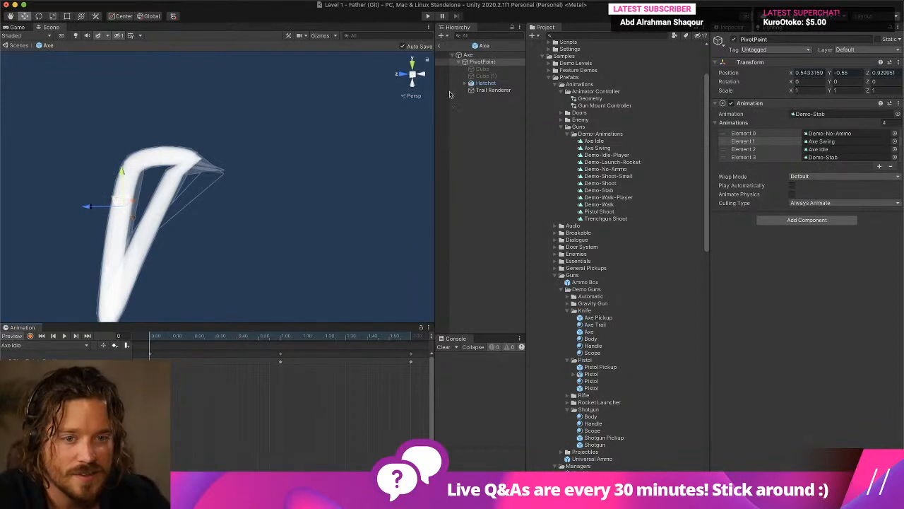
click(485, 63)
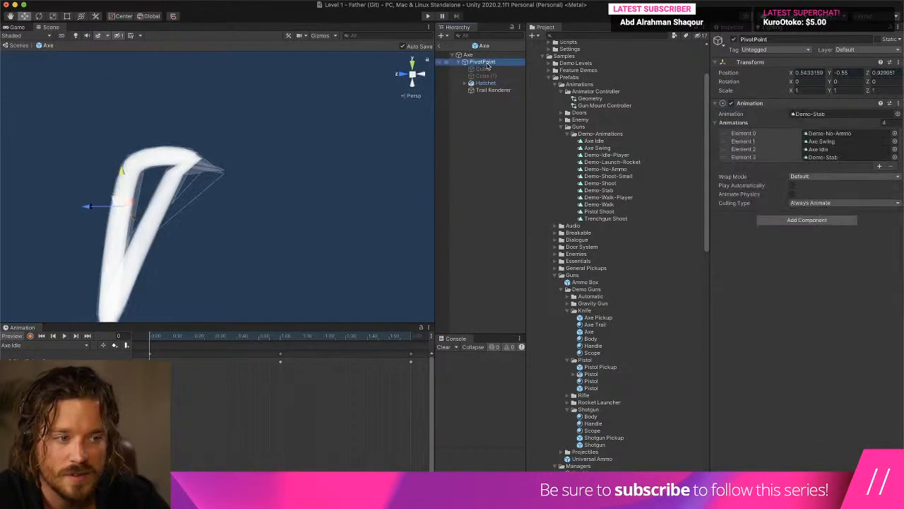
mouse_move(380, 209)
middle_down()
mouse_move(424, 212)
mouse_move(466, 134)
middle_up()
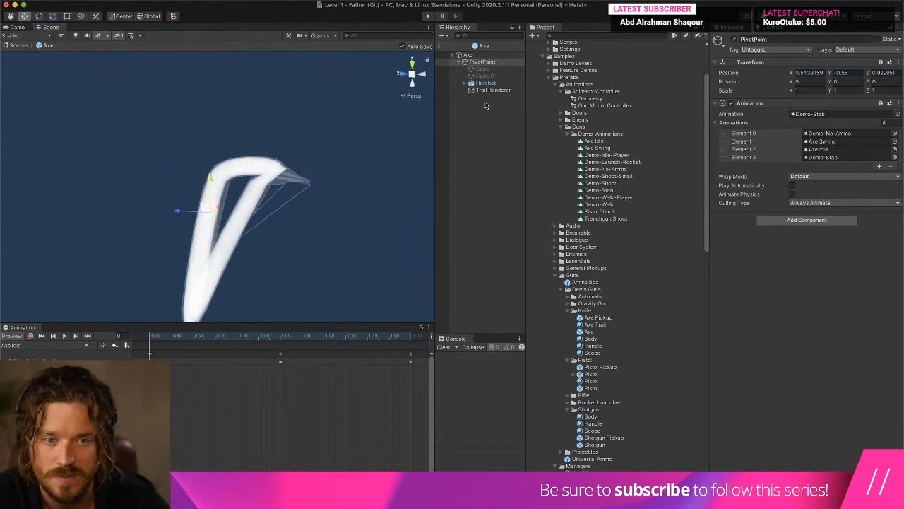
click(486, 83)
click(493, 89)
click(482, 62)
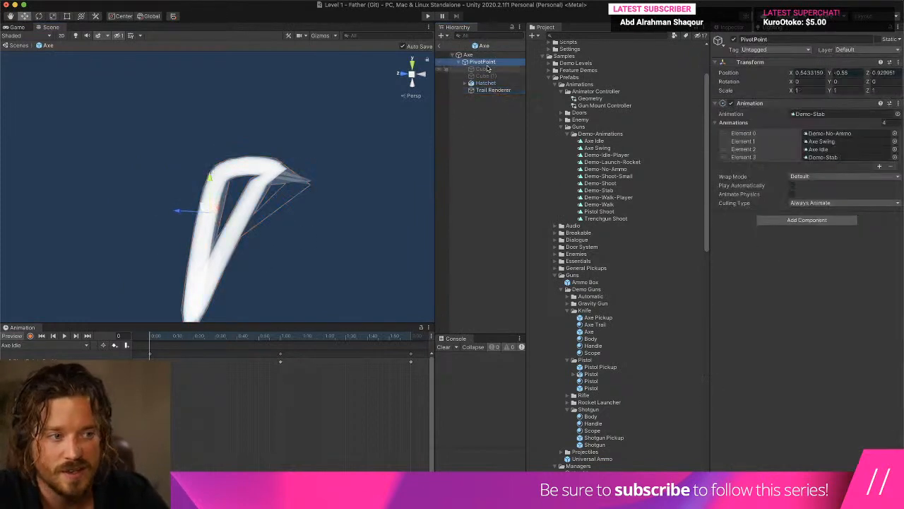
click(11, 336)
Step: Set the PivotPoint's Z position to 0 outside the animation preview
click(483, 62)
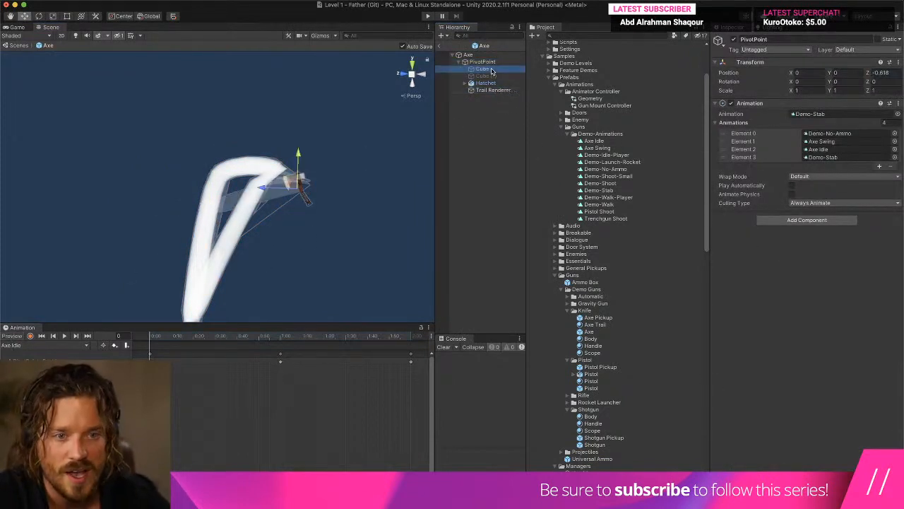
right_click(740, 67)
click(777, 101)
click(895, 74)
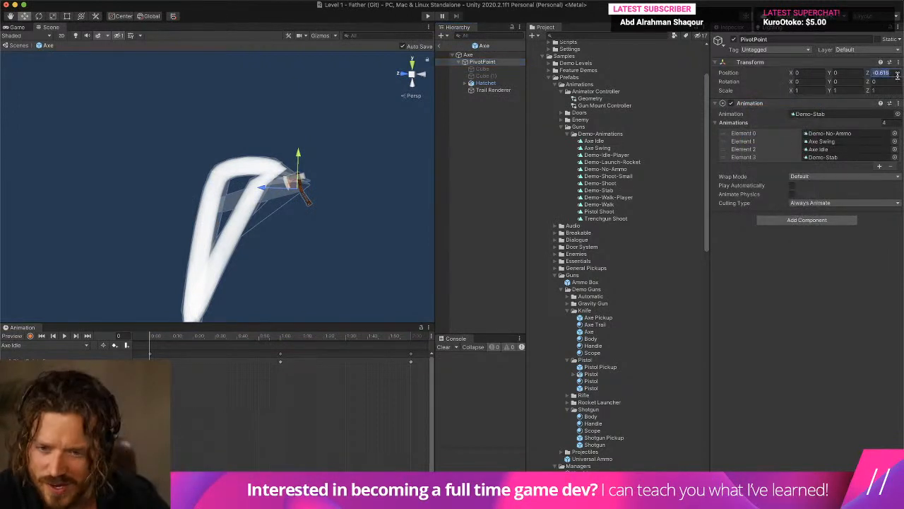
text(0)
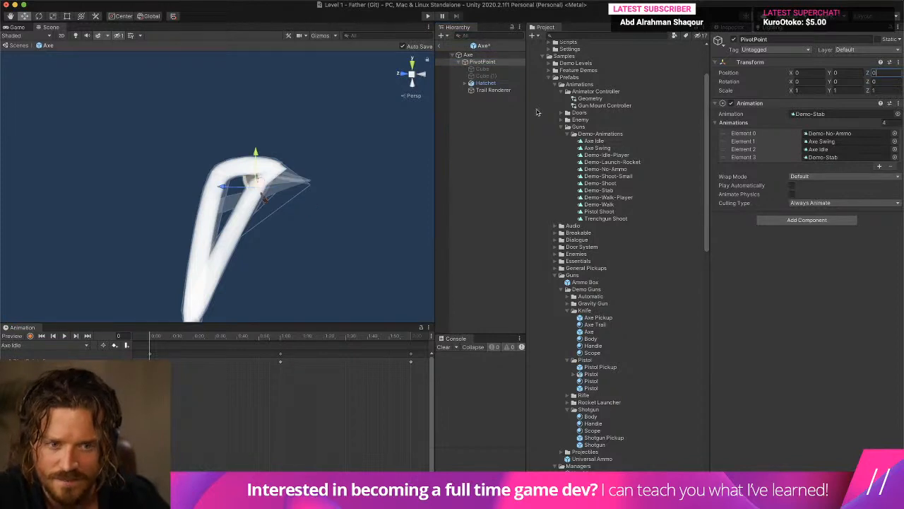
Step: Play back the Axe Swing clip to check the axe's motion around the repositioned PivotPoint
click(486, 83)
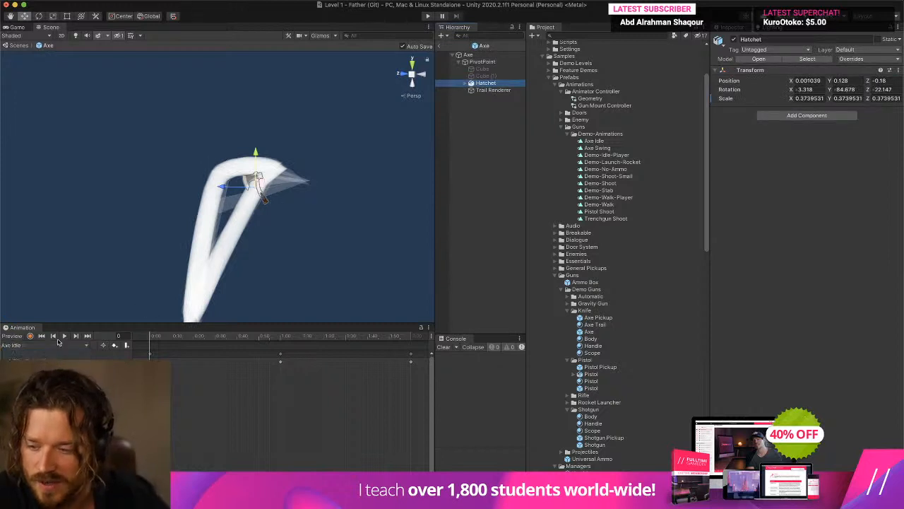
click(65, 336)
click(65, 336)
click(483, 69)
click(483, 62)
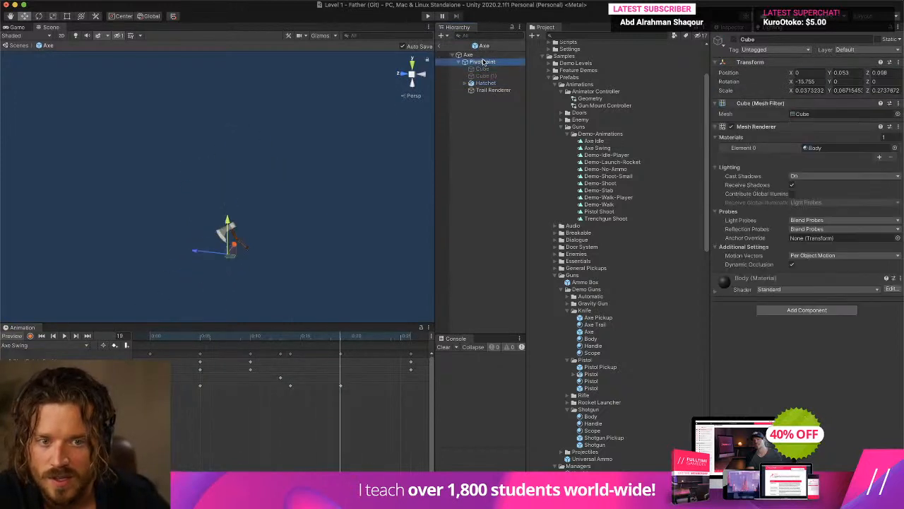
Step: Playtest the level, walking around and swinging the axe to check its idle pose, swing and trail
click(468, 54)
click(427, 16)
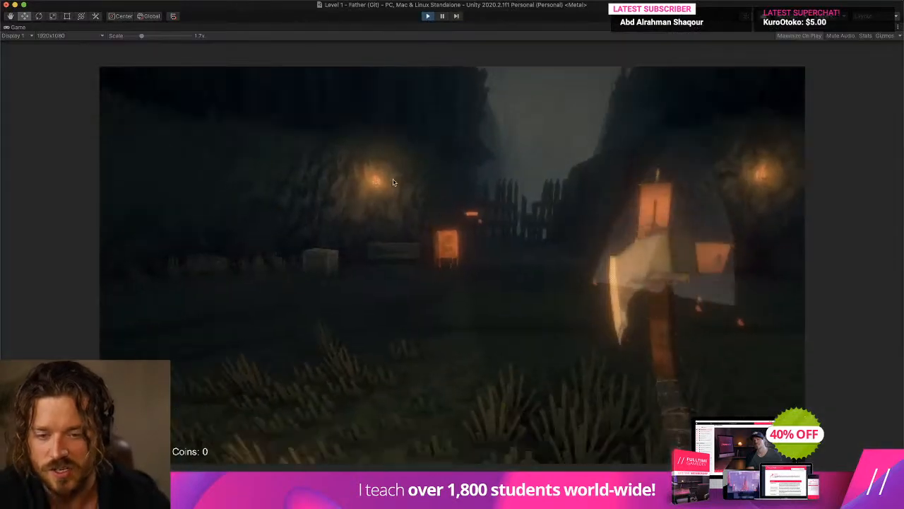
click(394, 183)
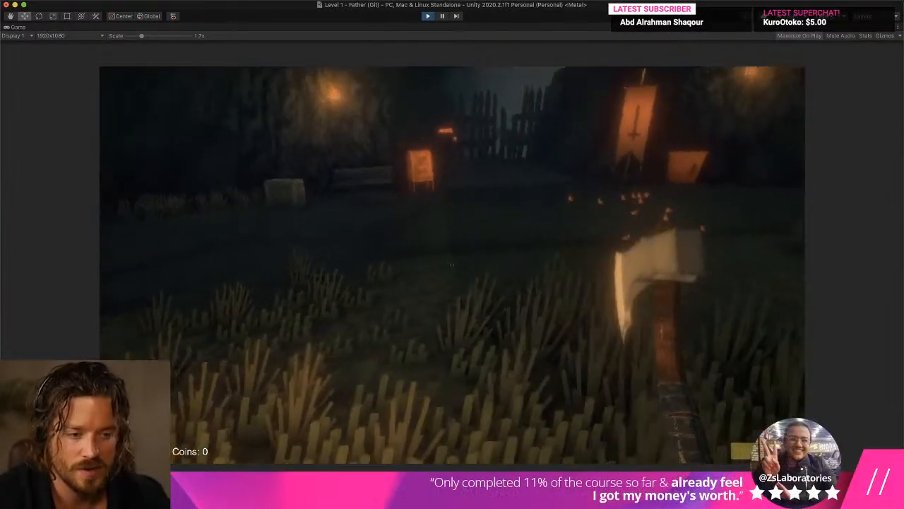
key(w)
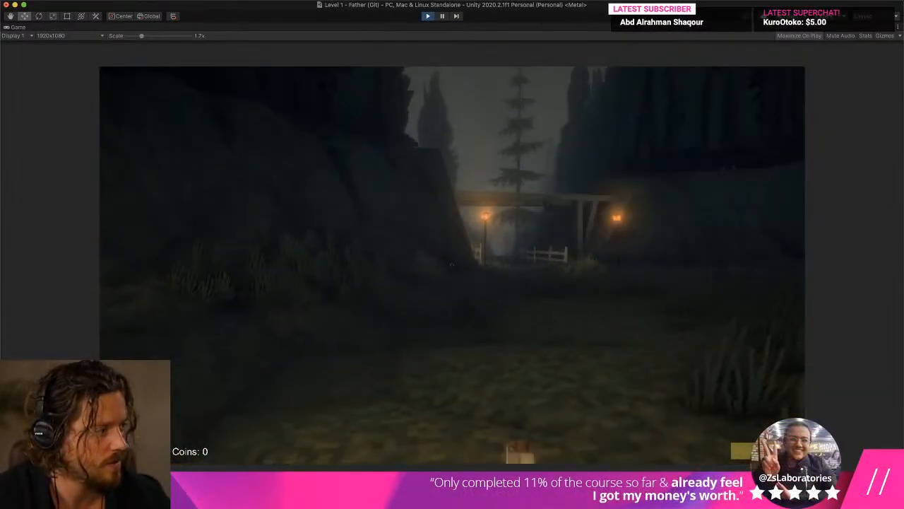
click(452, 264)
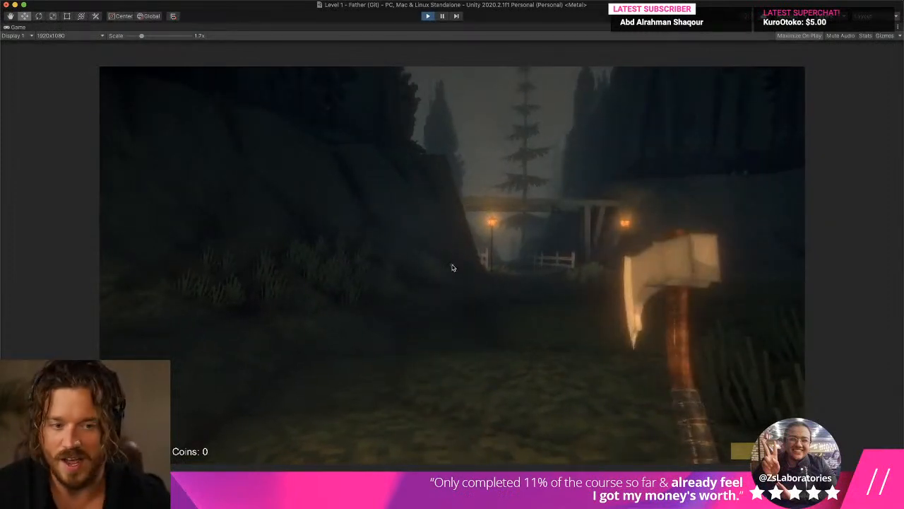
key(super+p)
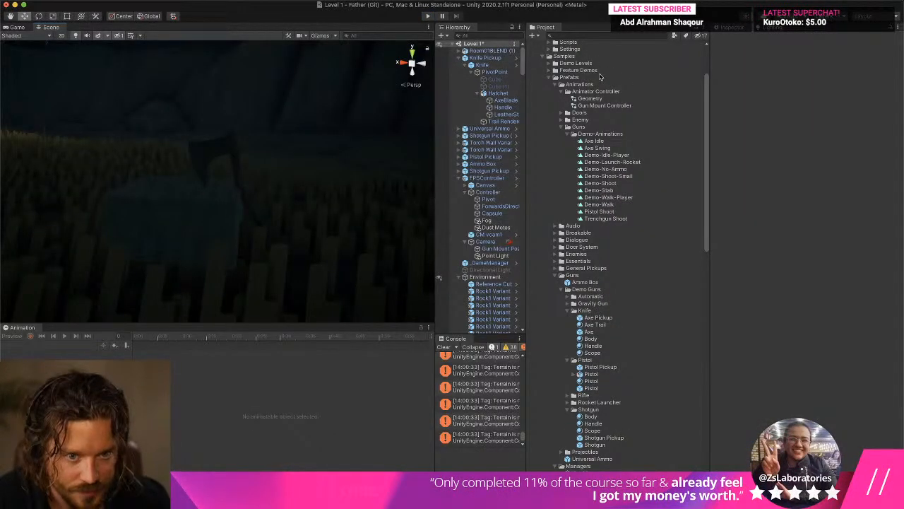
Step: Open the Axe prefab for editing, select its Hatchet under PivotPoint and clear the console
click(515, 65)
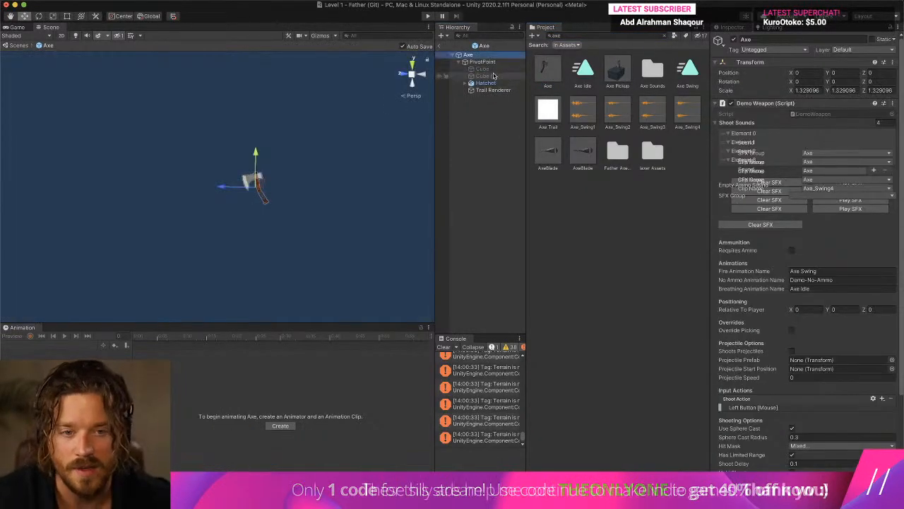
click(486, 84)
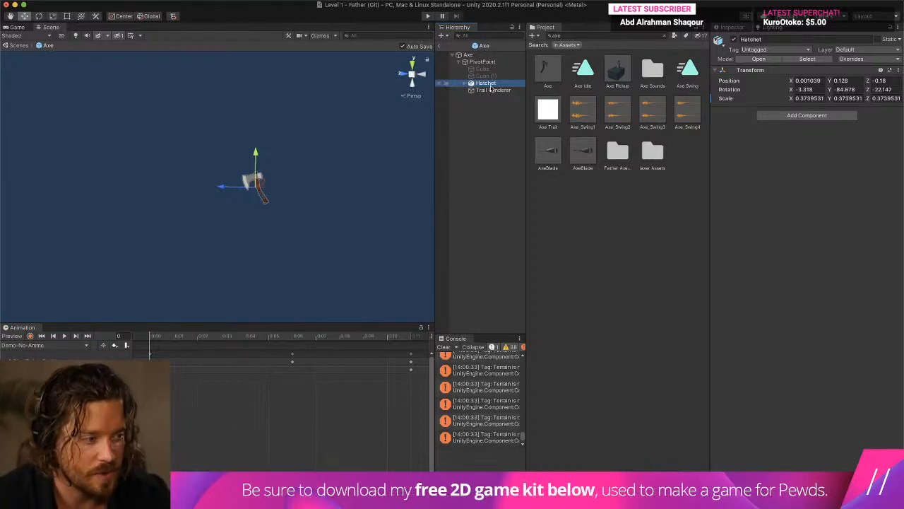
click(443, 347)
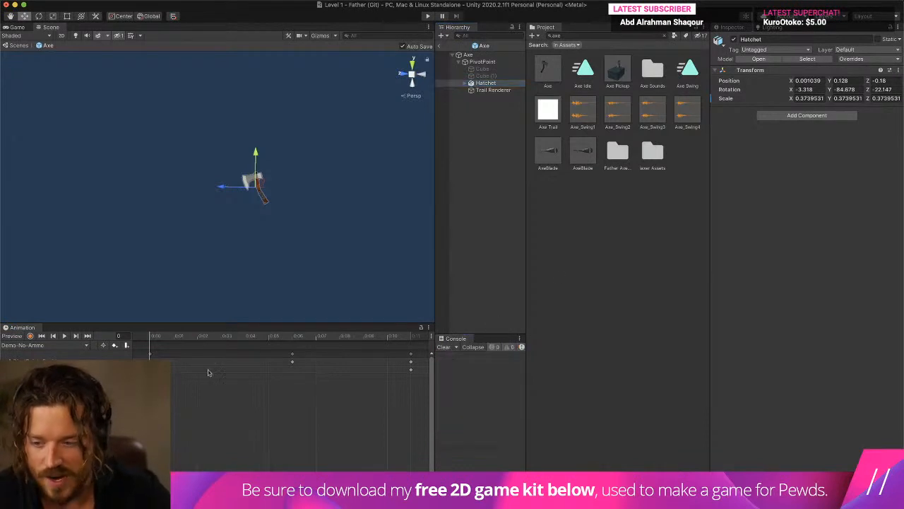
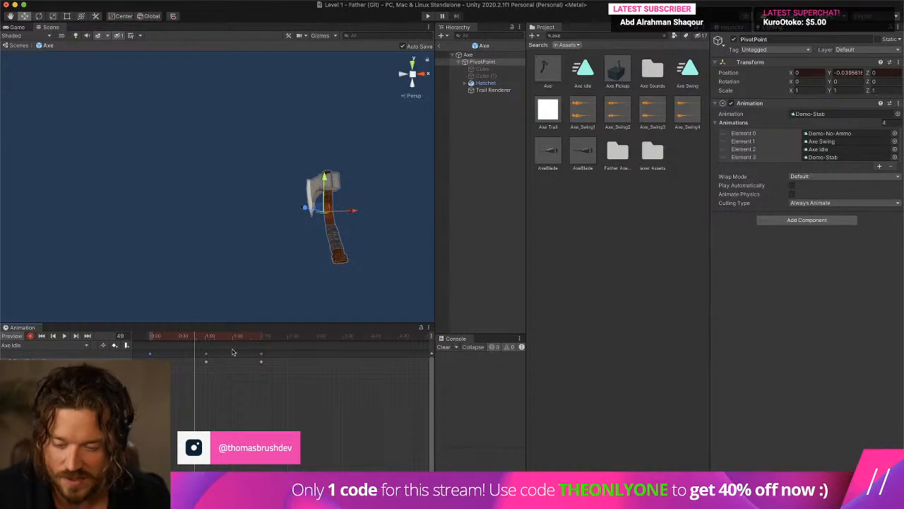
Step: Paste the copied PivotPoint keyframe at the end of the Axe Idle clip and check the breathing motion in playback and a playtest
drag(260, 338, 262, 339)
key(super+v)
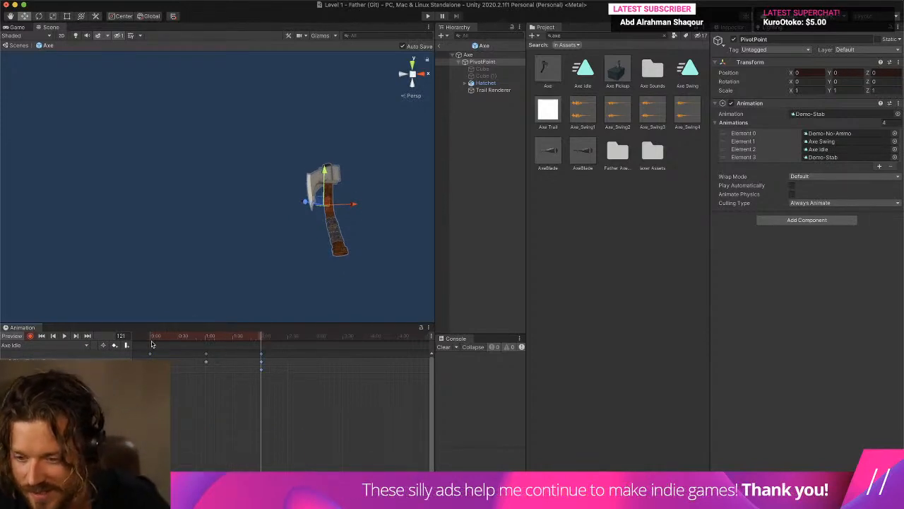
click(150, 339)
click(64, 337)
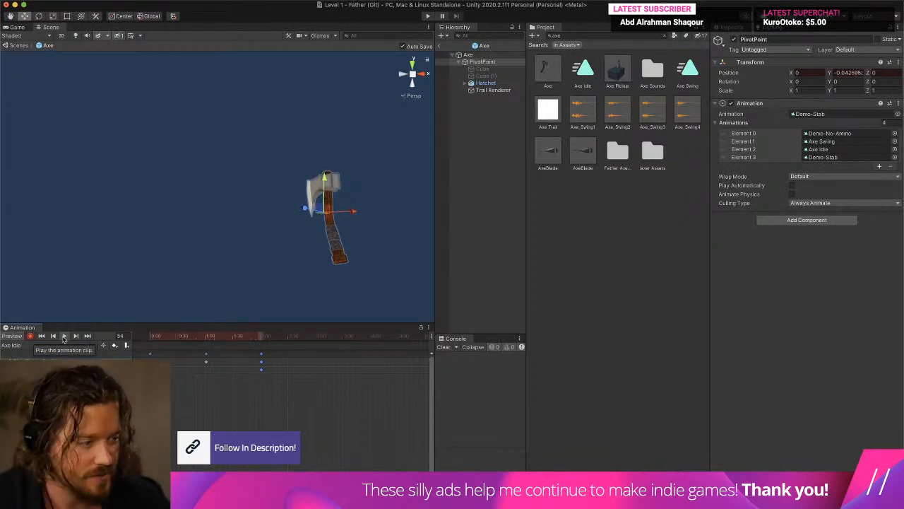
click(428, 16)
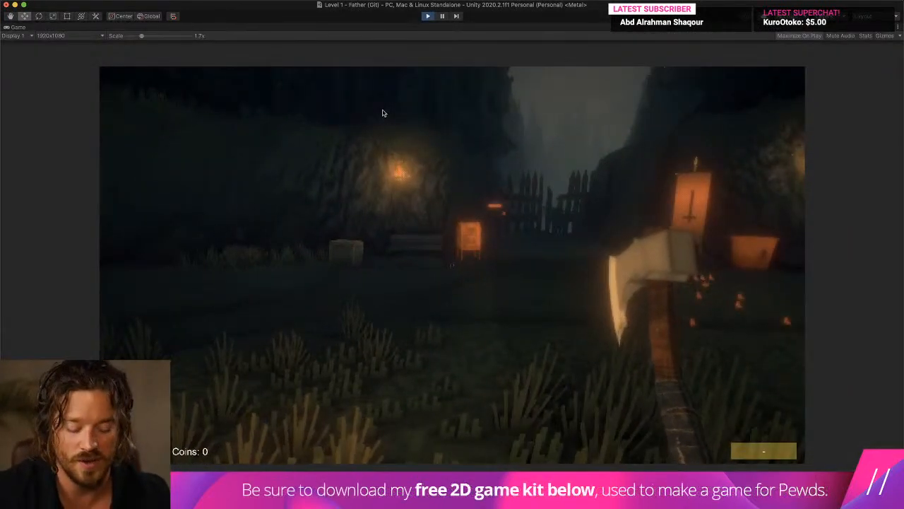
key(super+p)
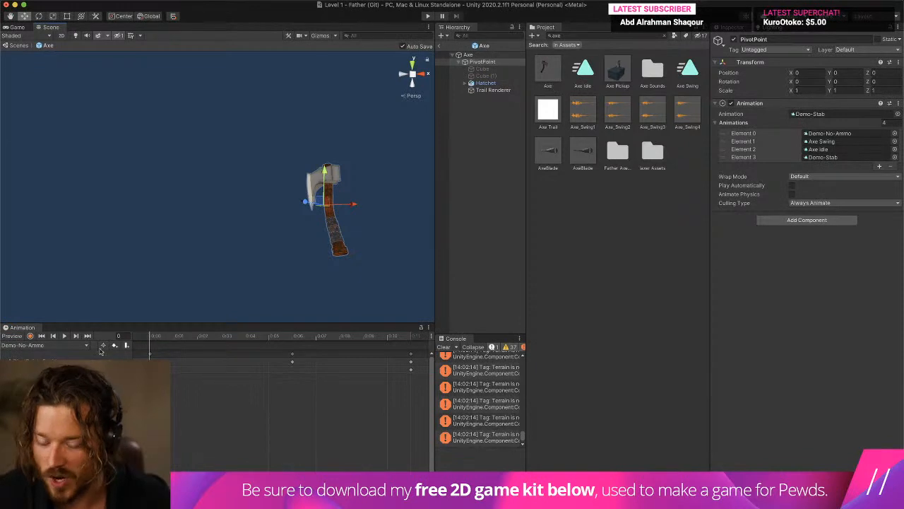
Step: Select all keyframes of the Demo-No-Ammo clip and undo the recent keyframe edits in the Axe prefab
drag(428, 387, 169, 356)
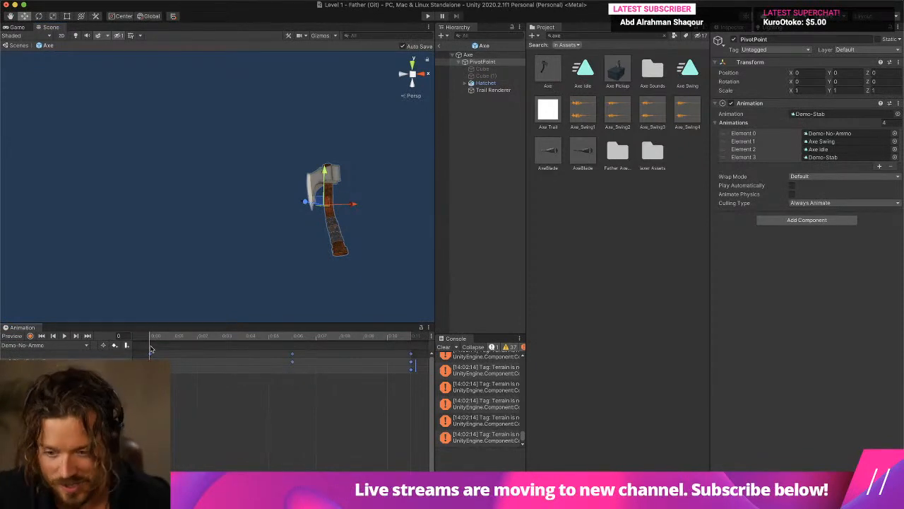
key(super+z)
key(super+z)
key(super+z)
key(super+z)
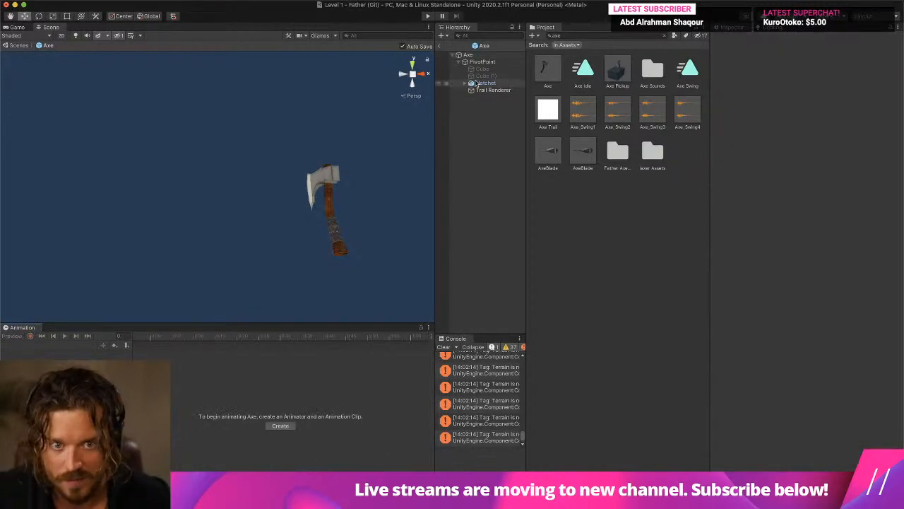
click(490, 69)
click(490, 62)
click(286, 435)
key(super+z)
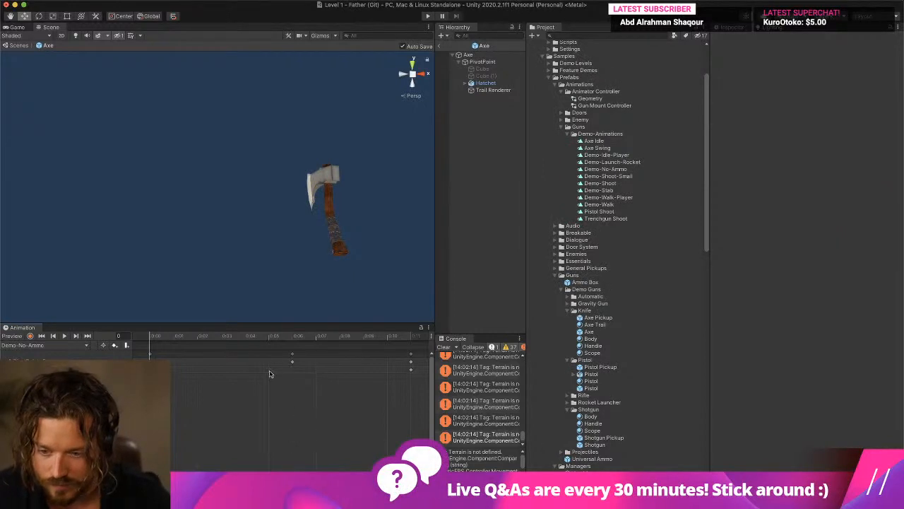
Step: Play back the Demo-No-Ammo and Axe Swing clips to compare how each one moves the axe
click(64, 336)
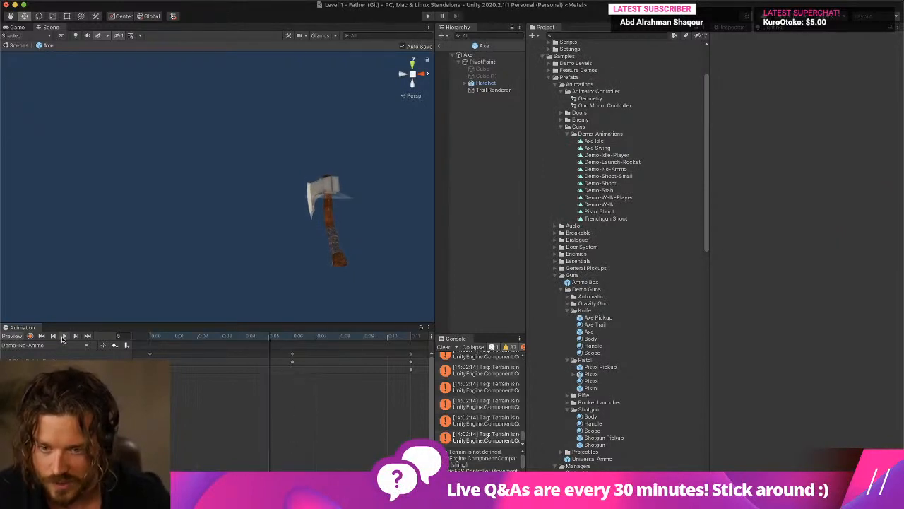
click(63, 336)
click(40, 345)
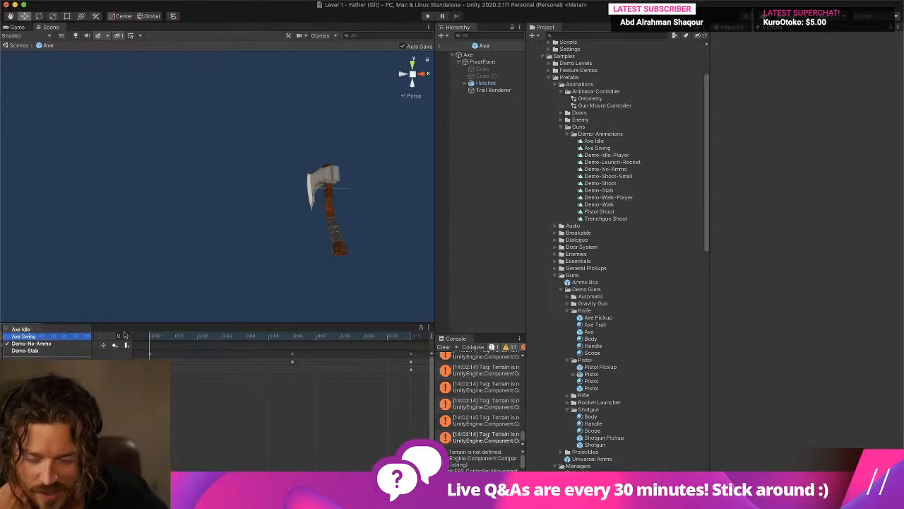
click(44, 336)
click(64, 336)
click(65, 336)
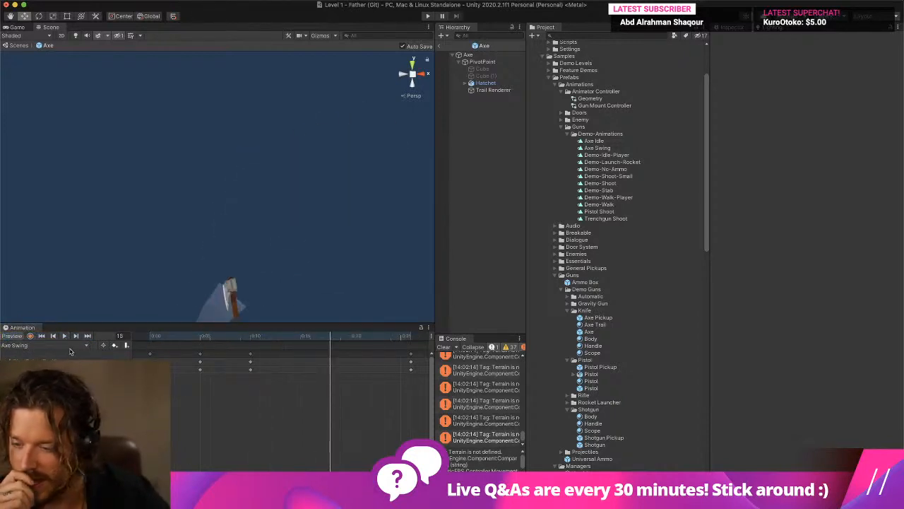
Step: Replace the Axe Idle clip's keyframes with the set copied from Demo-No-Ammo, starting at frame 0, and play it back
click(69, 348)
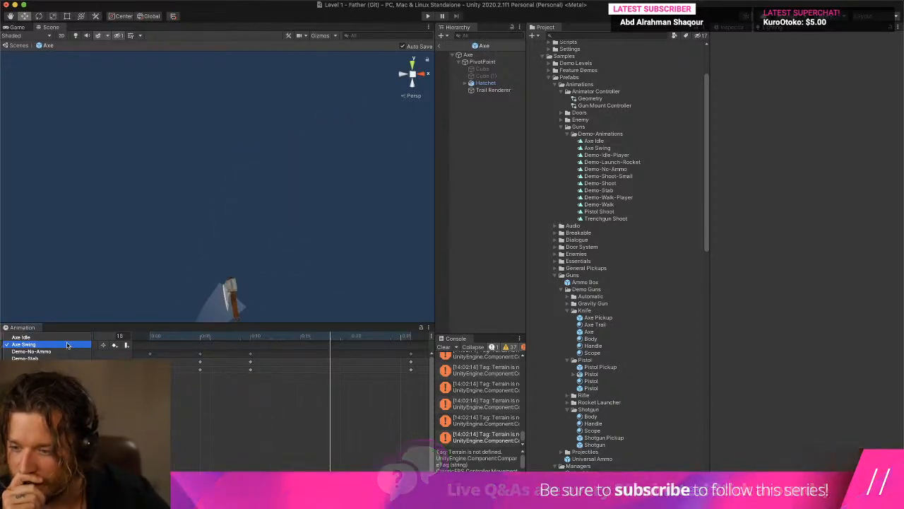
click(25, 337)
drag(188, 339, 98, 353)
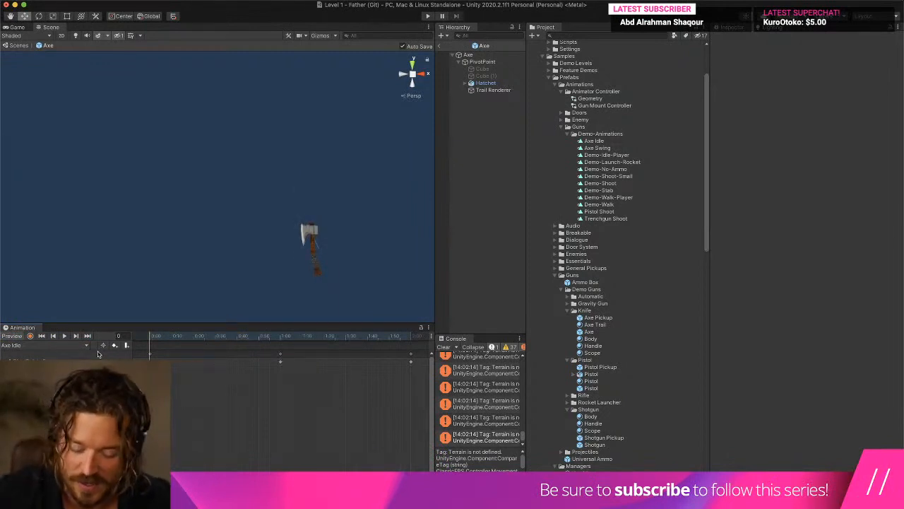
key(super+v)
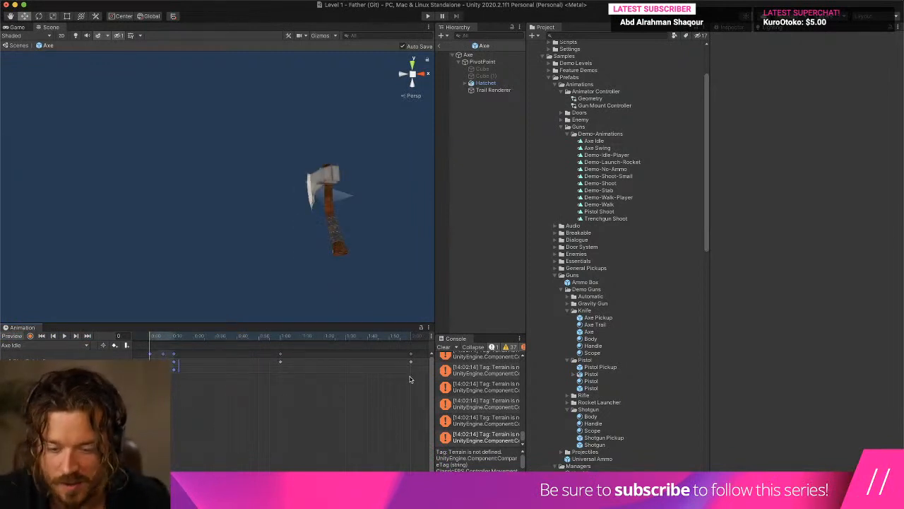
drag(410, 379, 272, 351)
key(Delete)
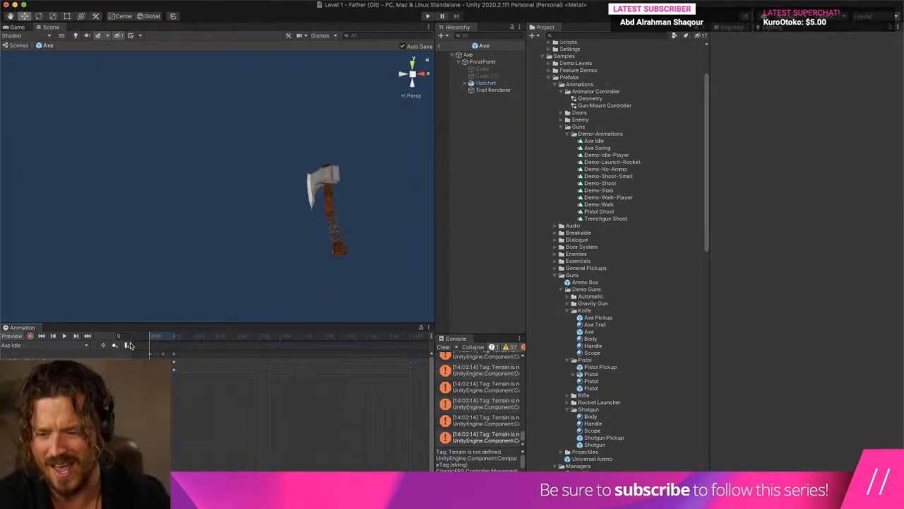
click(64, 338)
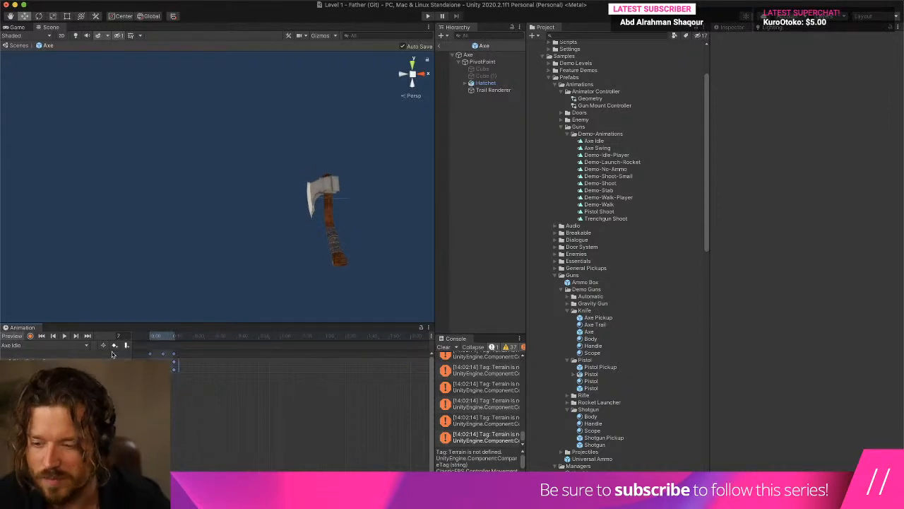
Step: Clear the pasted keyframes from Axe Idle and record a PivotPoint keyframe with Y position 0 at frame 0
click(159, 337)
drag(158, 337, 147, 338)
click(30, 337)
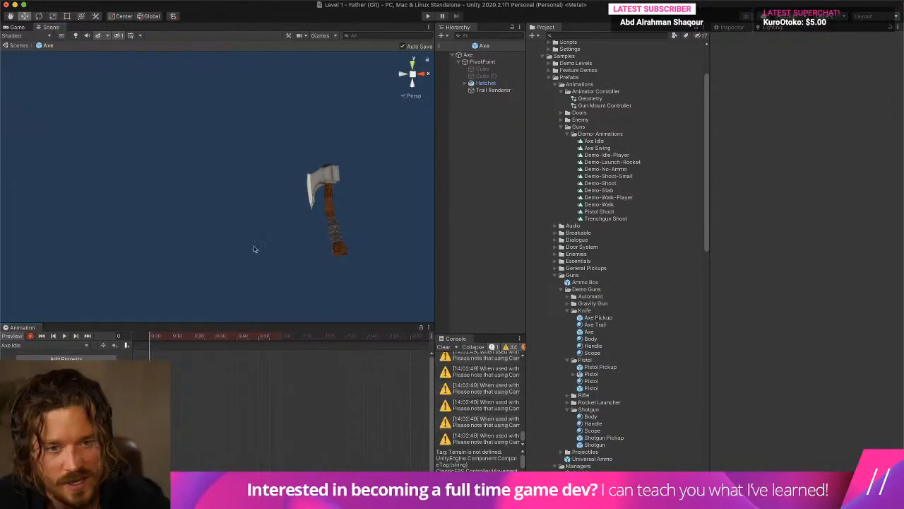
scroll(254, 250, down, 5)
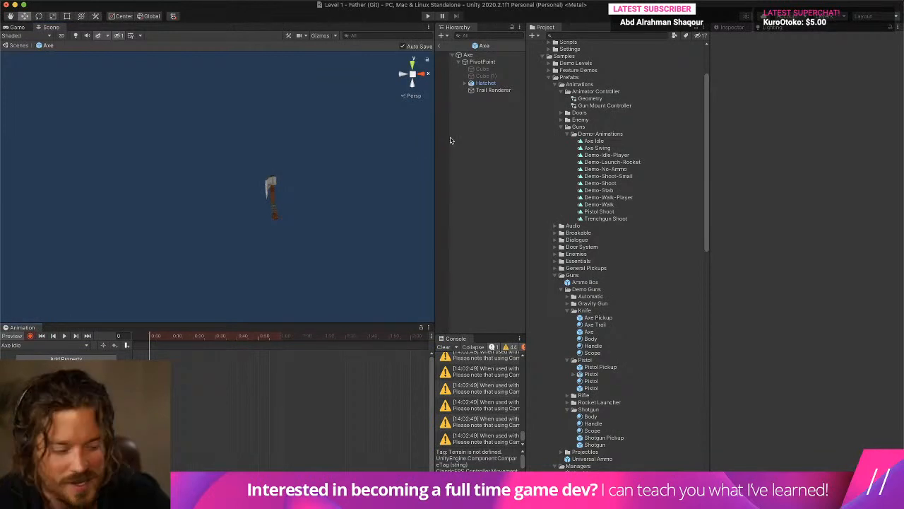
click(483, 62)
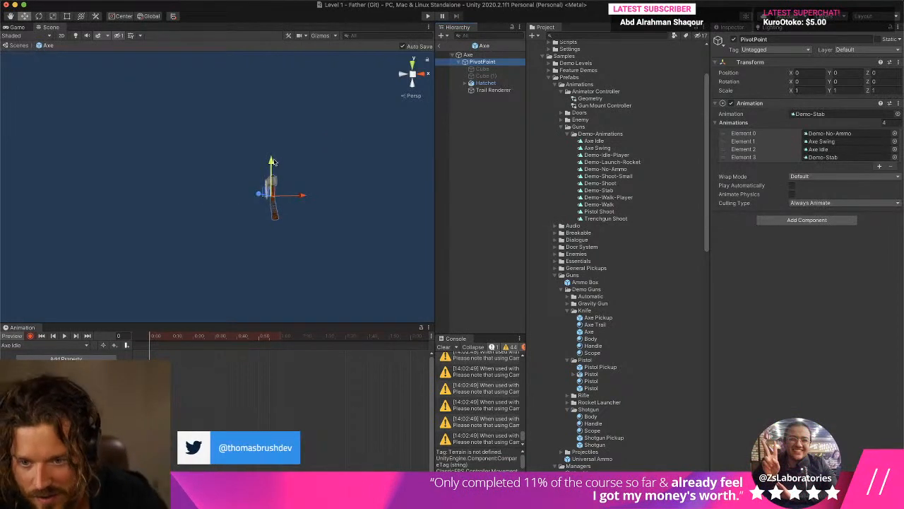
drag(273, 162, 273, 162)
click(840, 73)
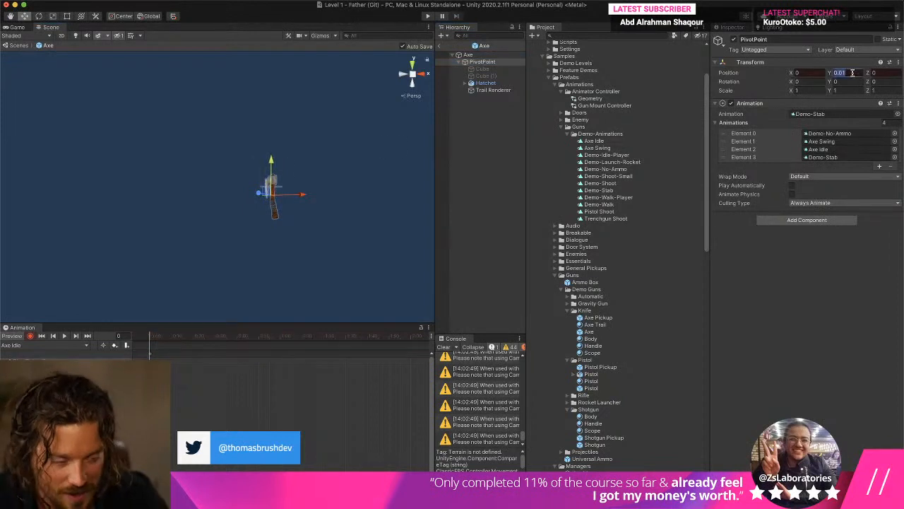
text(0)
Step: Record the PivotPoint lowered to about -0.072 in Y around the one-second mark and back at 0 at frame 120
drag(226, 336, 233, 343)
drag(270, 171, 271, 174)
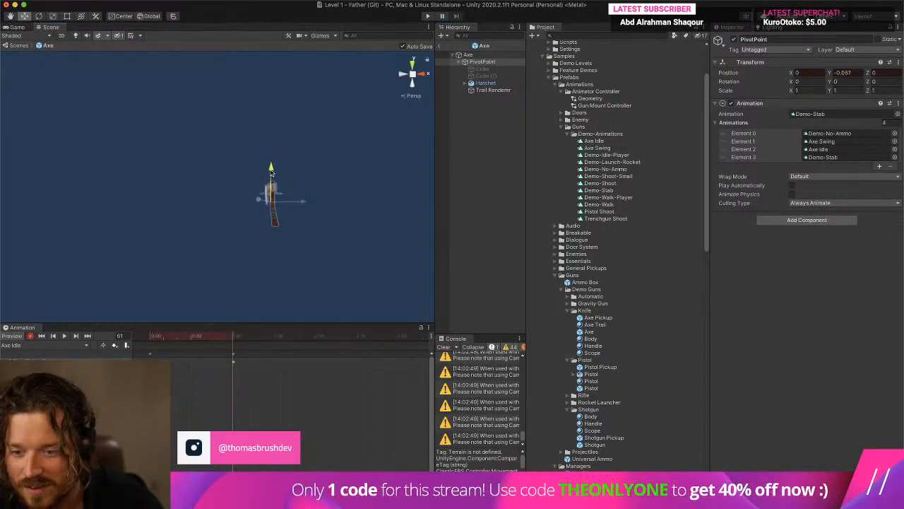
click(314, 338)
click(852, 72)
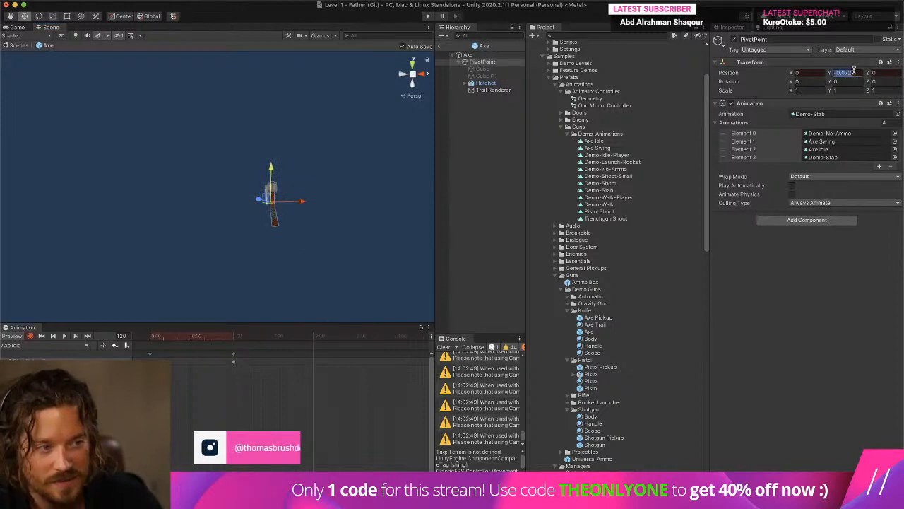
text(0)
Step: Play back Axe Idle and compress its keyframes proportionally so the clip ends just short of 1:30
click(65, 336)
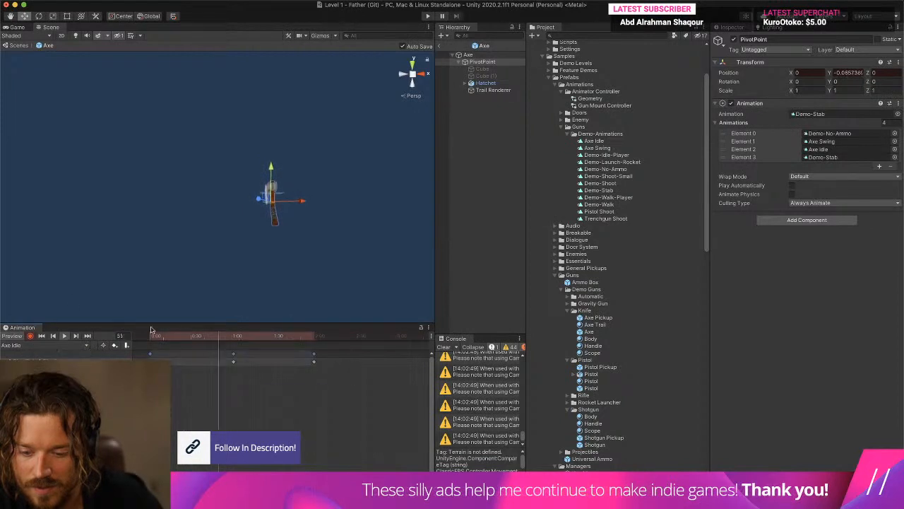
drag(315, 365, 270, 361)
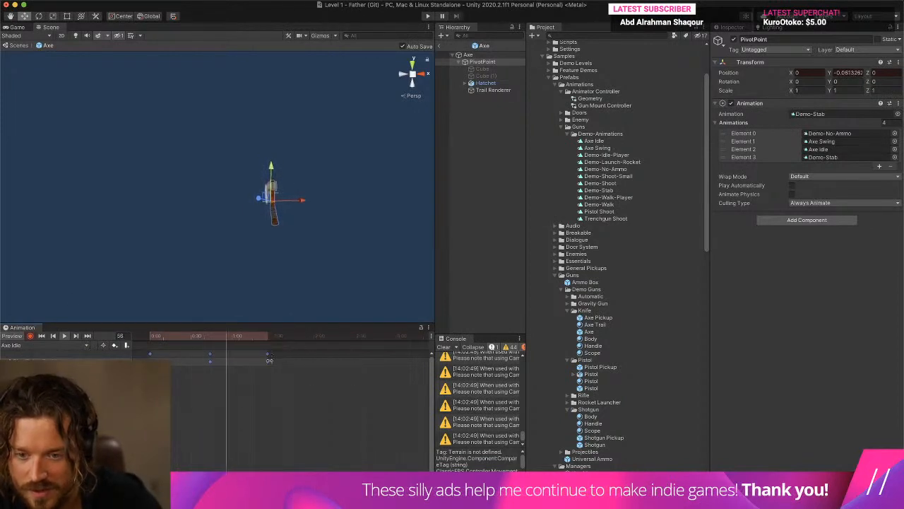
Step: Playtest the level to check the re-recorded Axe Idle breathing motion, then end the playtest
click(491, 69)
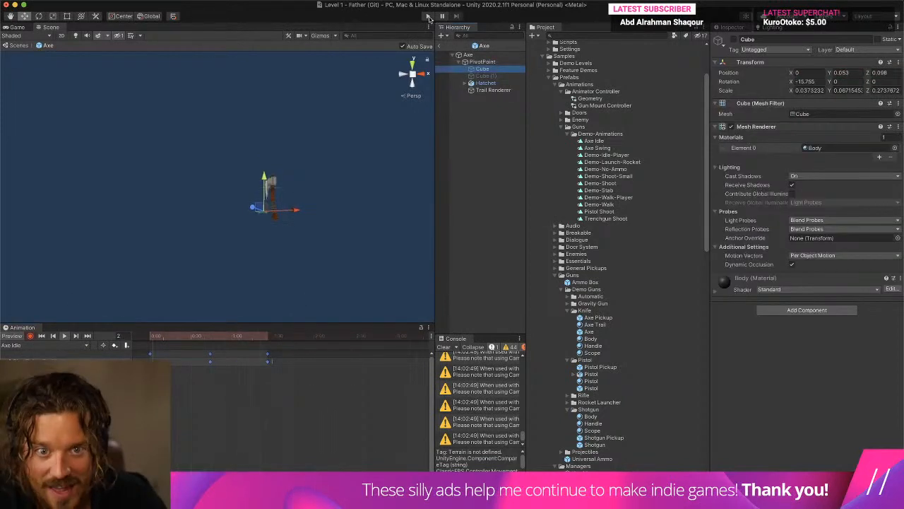
click(429, 17)
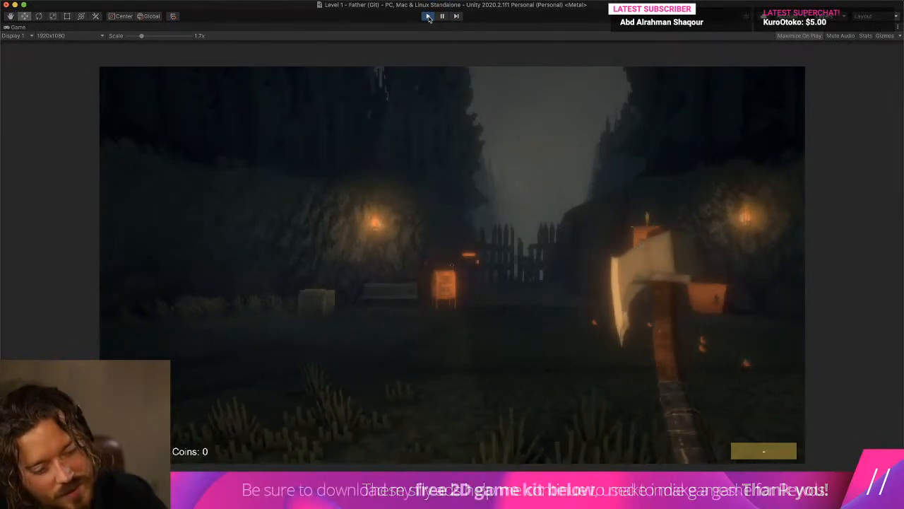
click(428, 17)
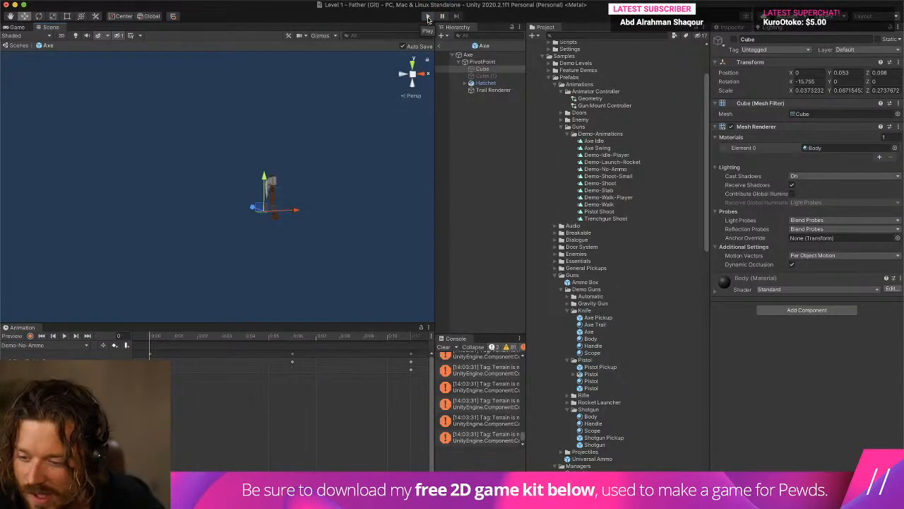
Step: Play back the Axe Idle clip in the animation timeline and clear the console
click(62, 344)
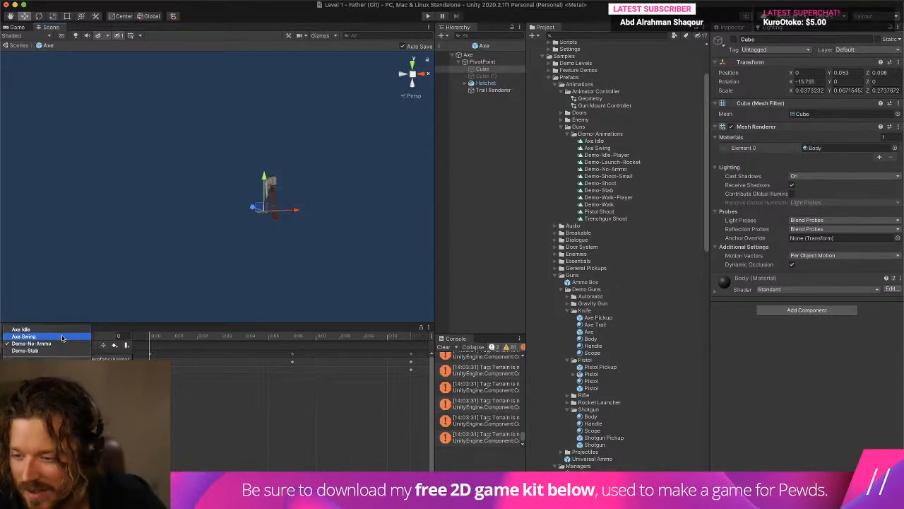
click(61, 330)
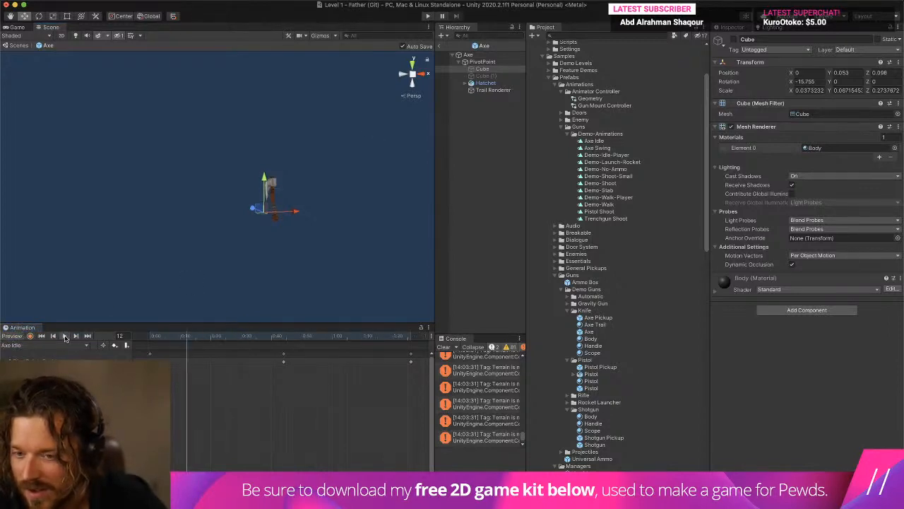
click(64, 336)
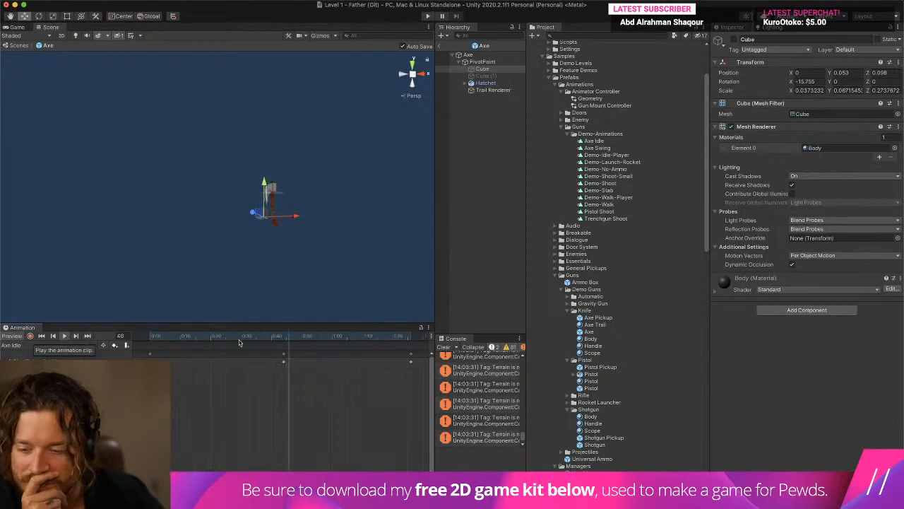
click(442, 348)
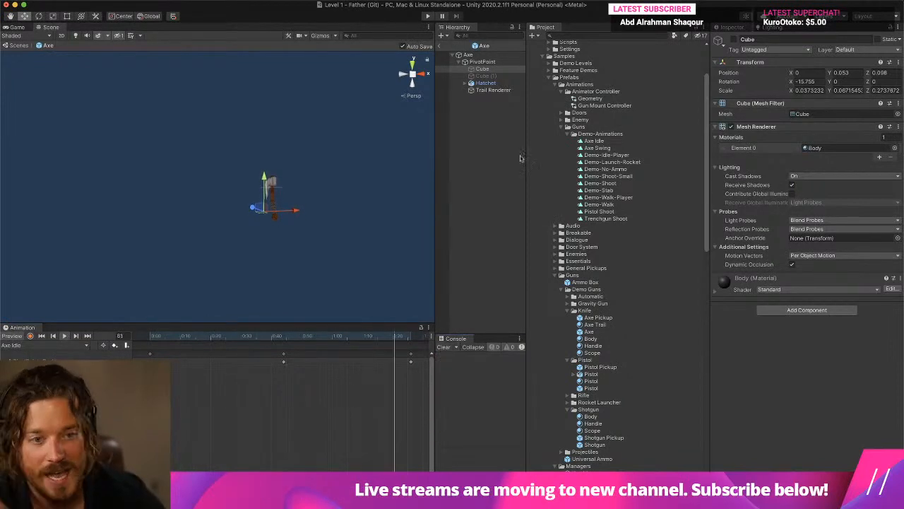
Step: Inspect the animation names and shooting options in the root Axe object's Demo Weapon script
click(494, 83)
click(493, 56)
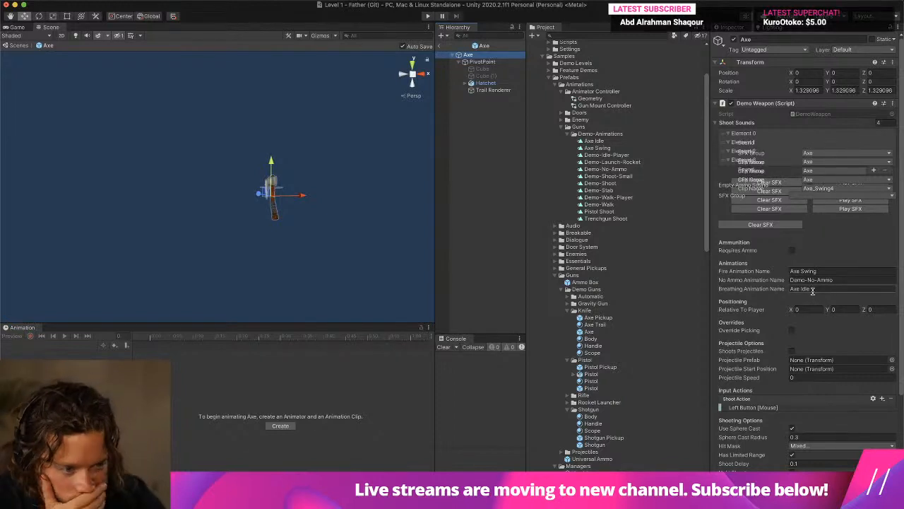
mouse_move(711, 281)
mouse_down()
mouse_move(670, 280)
mouse_move(709, 277)
mouse_up()
scroll(714, 280, down, 10)
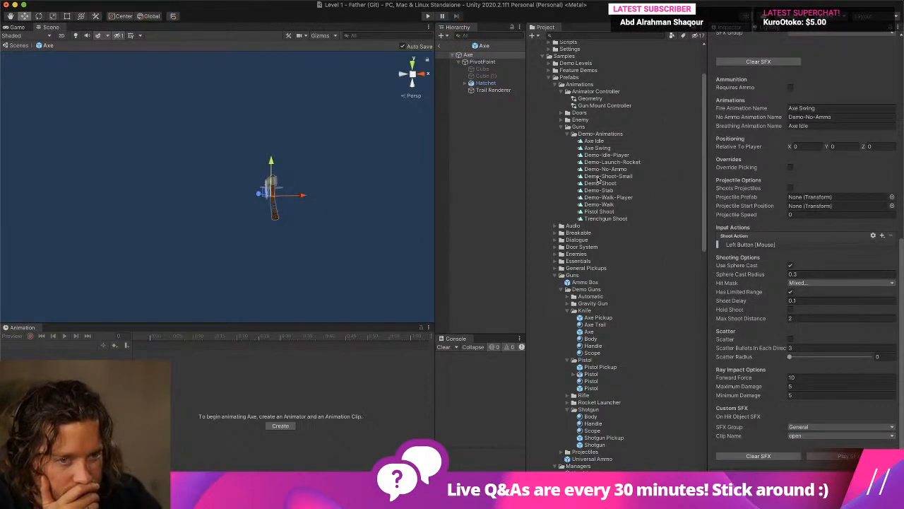
Step: Assign Axe Idle as the default clip of PivotPoint's Animation component and briefly playtest the level
click(485, 83)
click(485, 69)
click(485, 63)
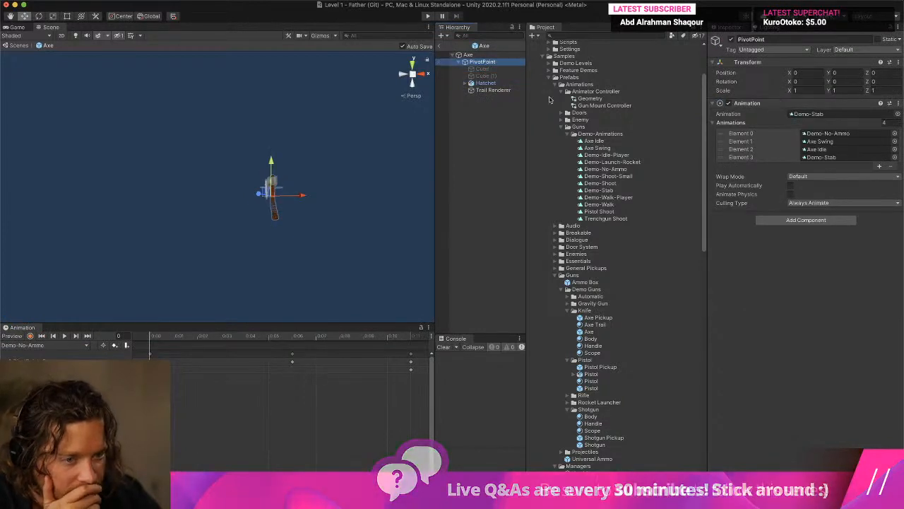
click(822, 142)
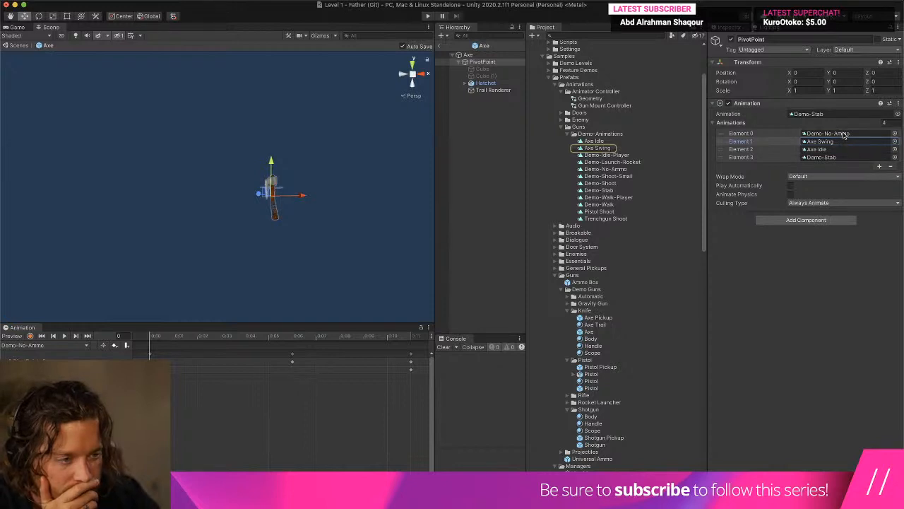
drag(597, 142, 813, 114)
click(427, 16)
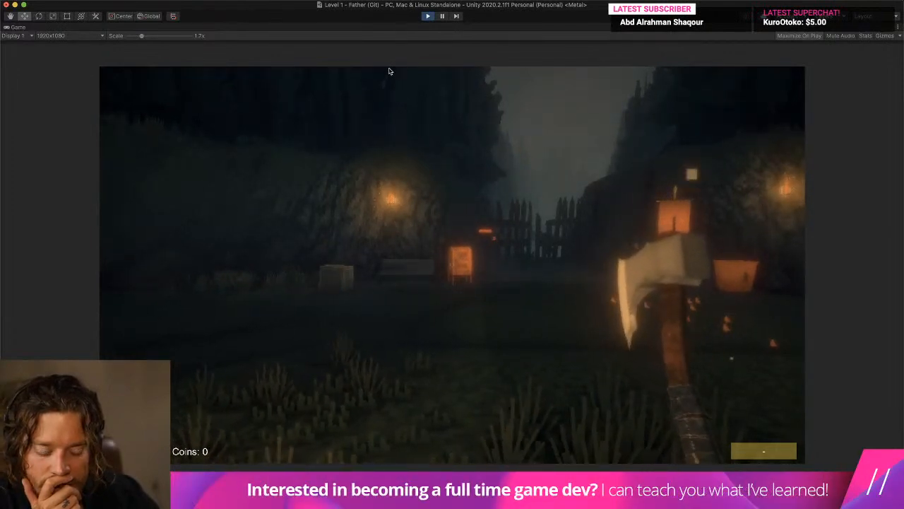
key(super+p)
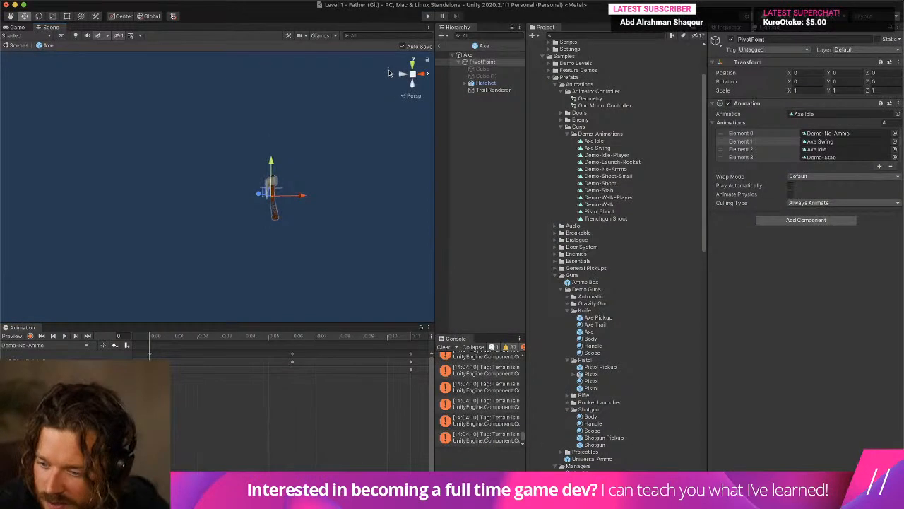
Step: Preview the Demo-No-Ammo clip on PivotPoint to compare its motion
click(82, 346)
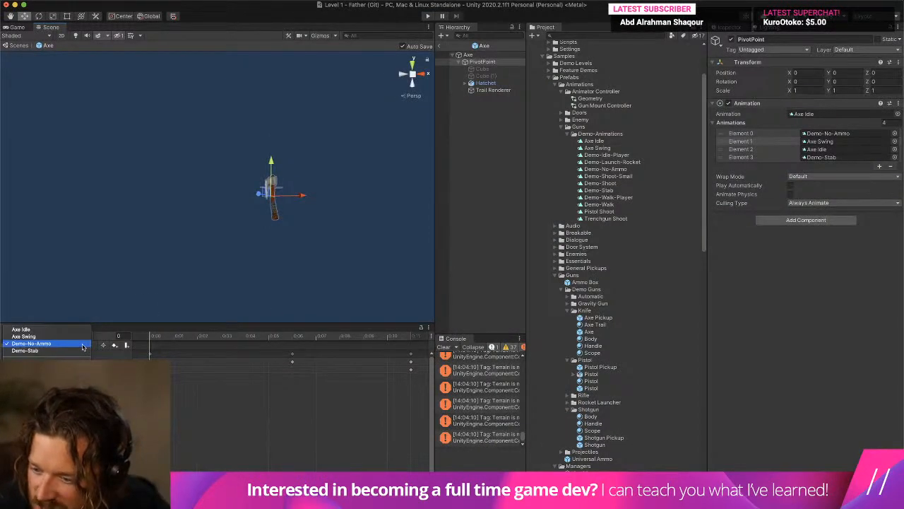
click(149, 332)
click(63, 337)
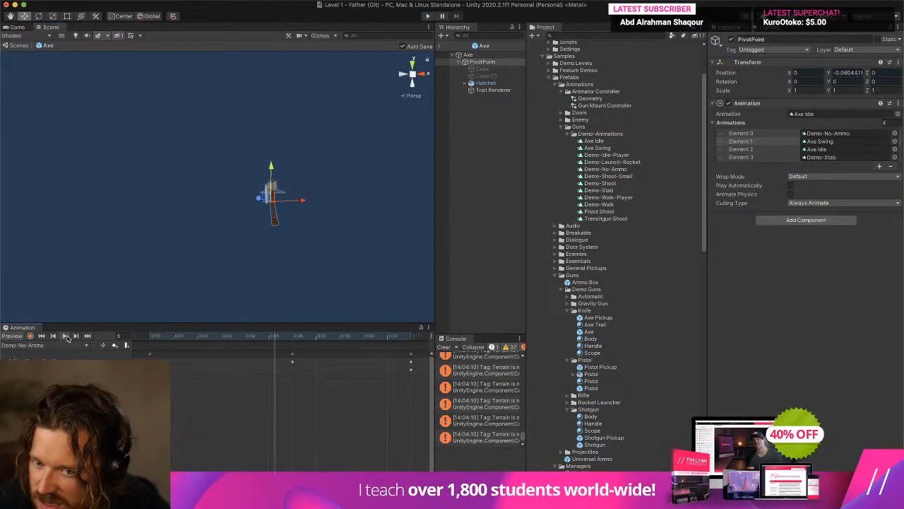
Step: Record PivotPoint flipped nearly upside down around Z at frame 44 of Axe Idle and playtest whether the clip runs
click(60, 346)
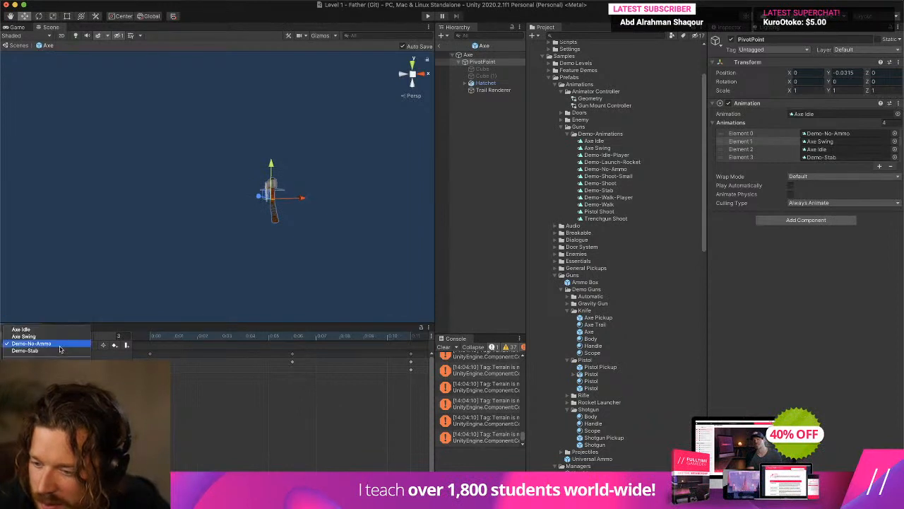
click(61, 329)
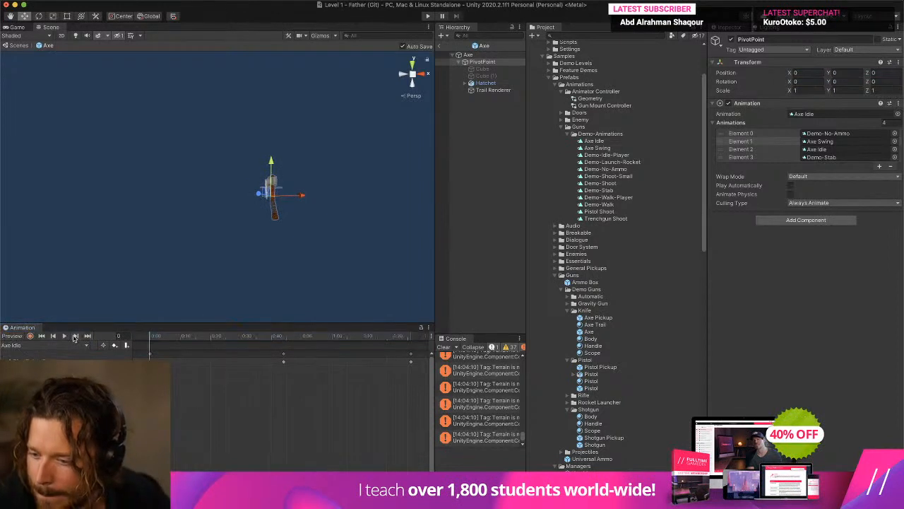
click(284, 337)
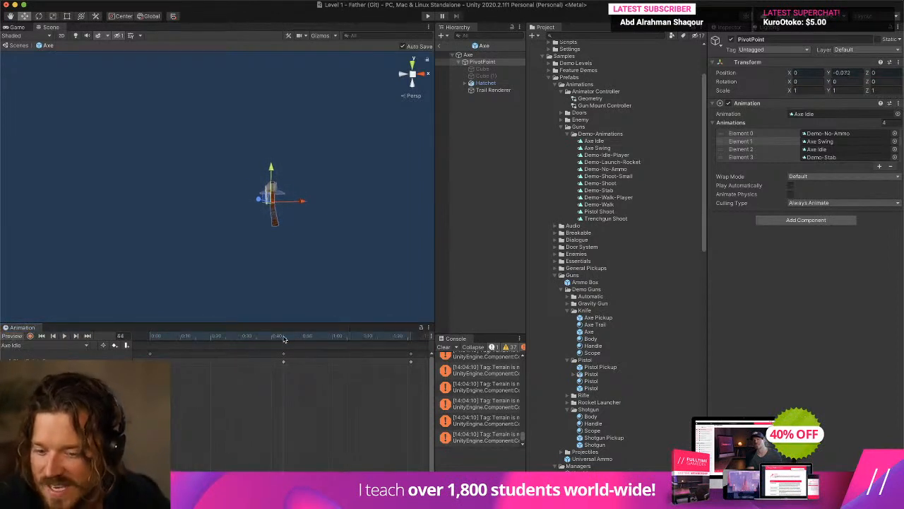
click(29, 336)
click(38, 16)
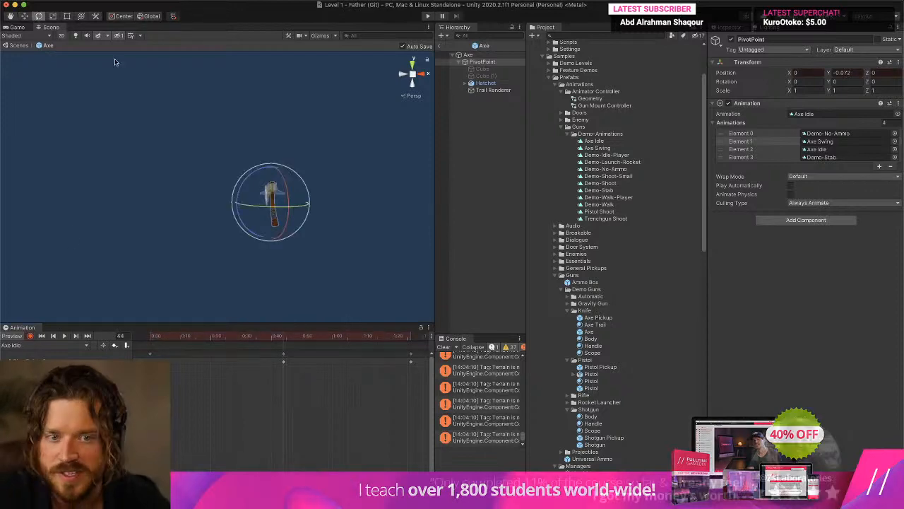
click(427, 16)
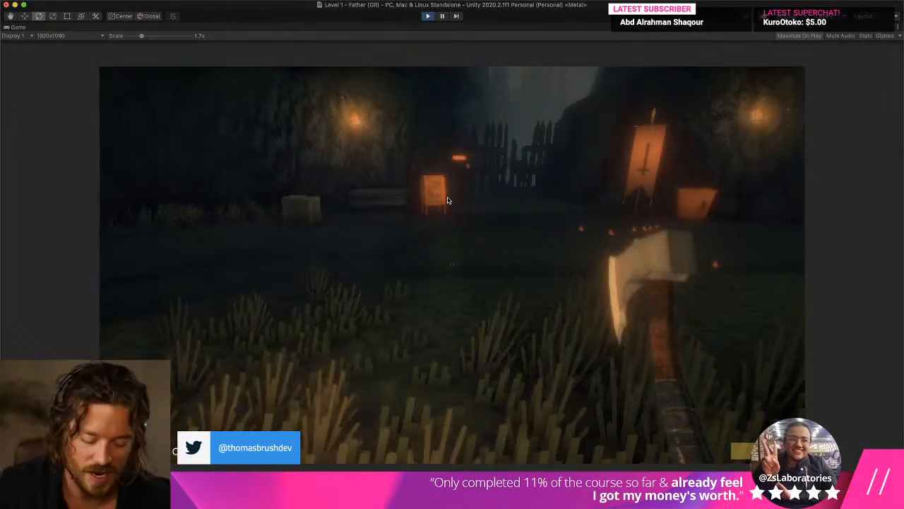
key(super+p)
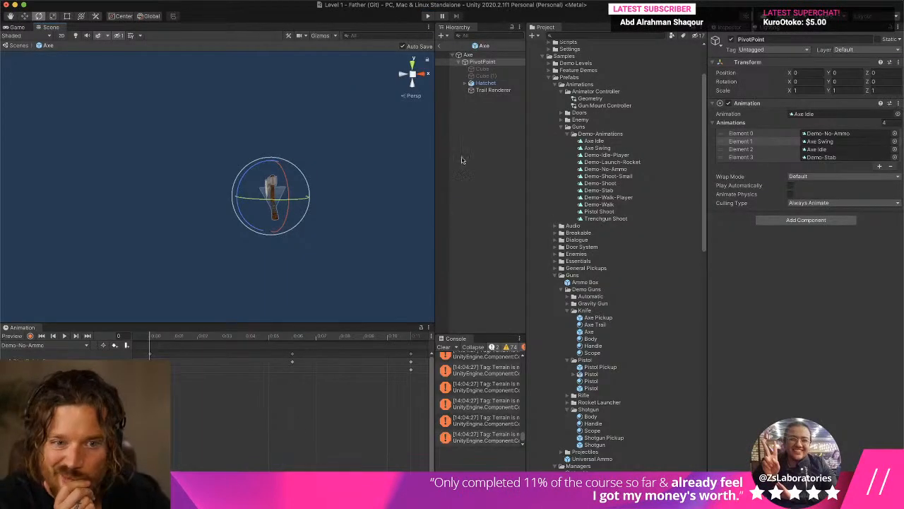
Step: Reselect PivotPoint and play back Axe Idle to check the recorded rotation
click(482, 68)
click(484, 62)
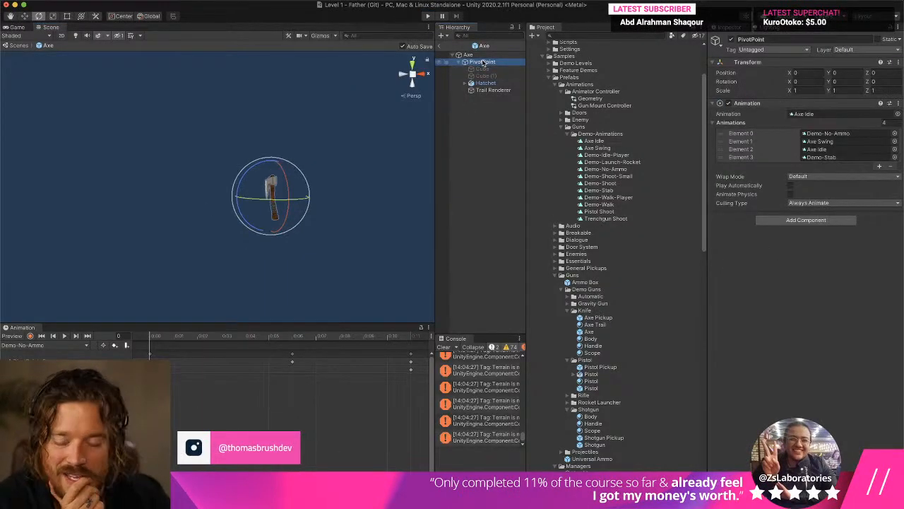
click(71, 345)
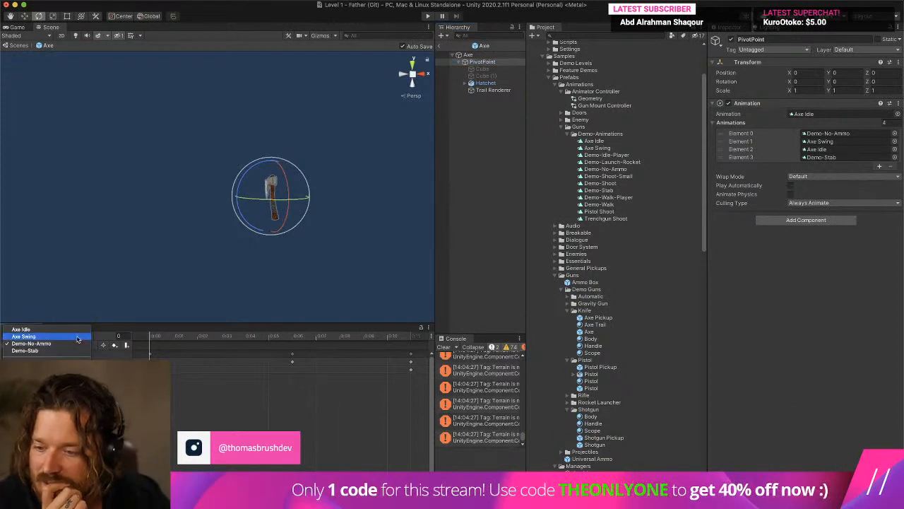
click(76, 330)
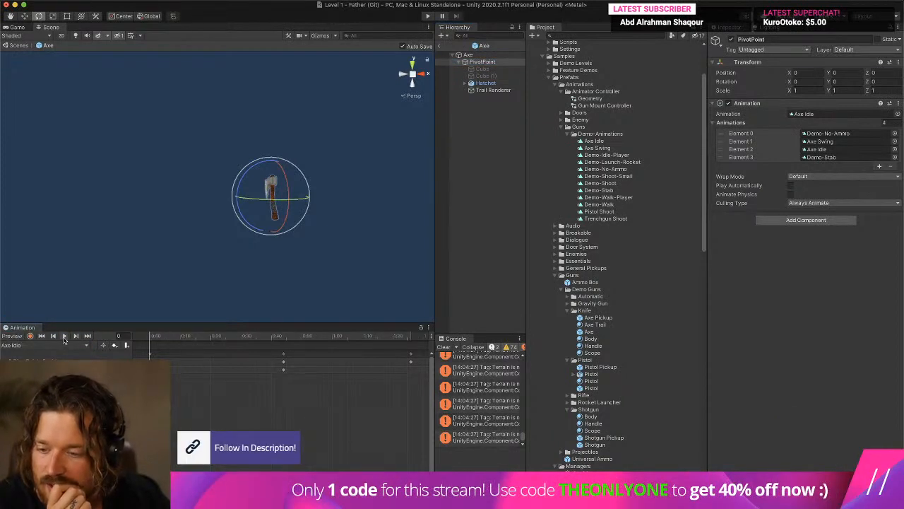
click(64, 336)
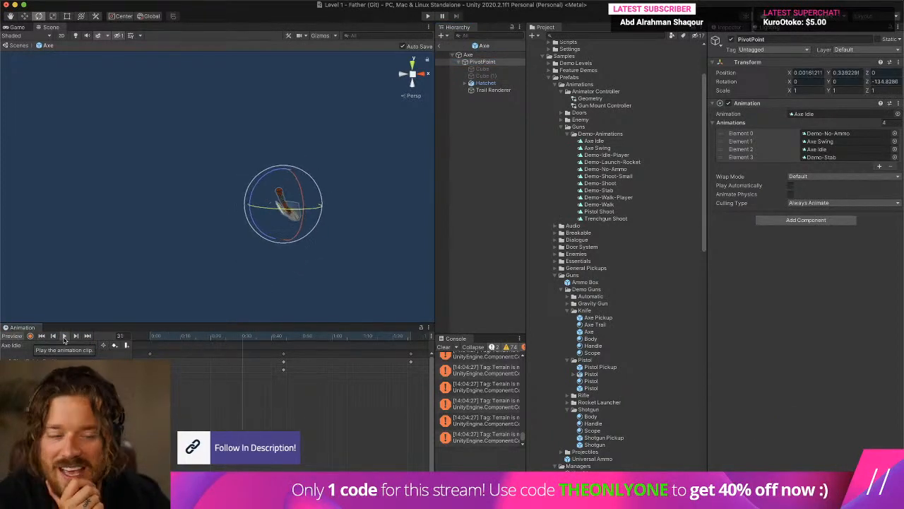
click(64, 336)
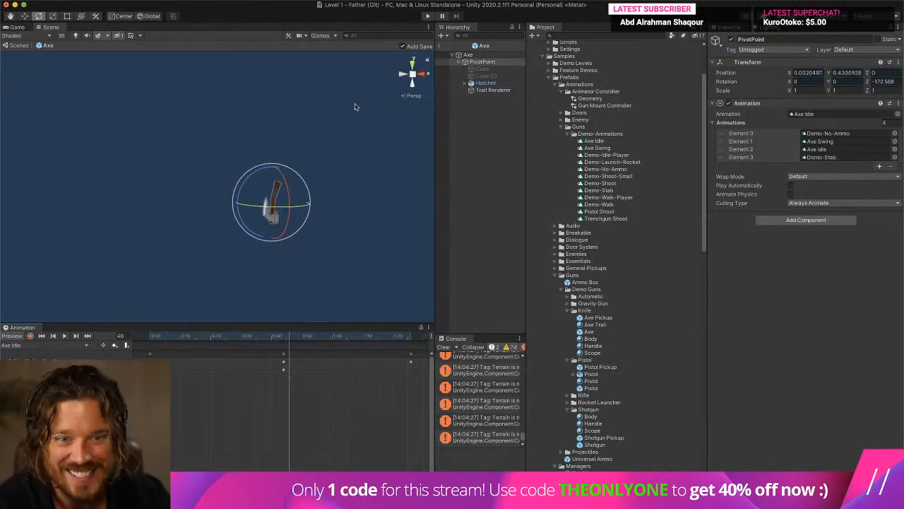
Step: Recheck the Axe's no-ammo and breathing animation names and its shoot sounds in Demo Weapon, then clear the console
click(467, 55)
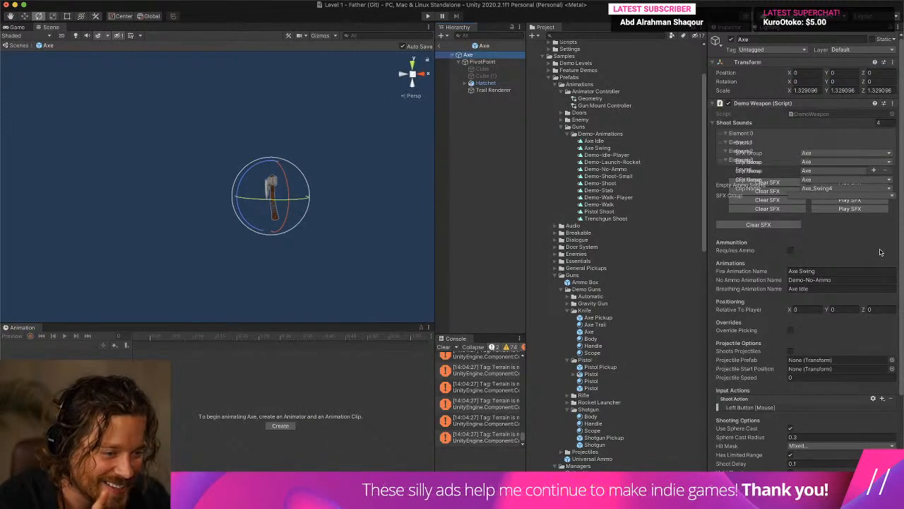
scroll(860, 257, down, 5)
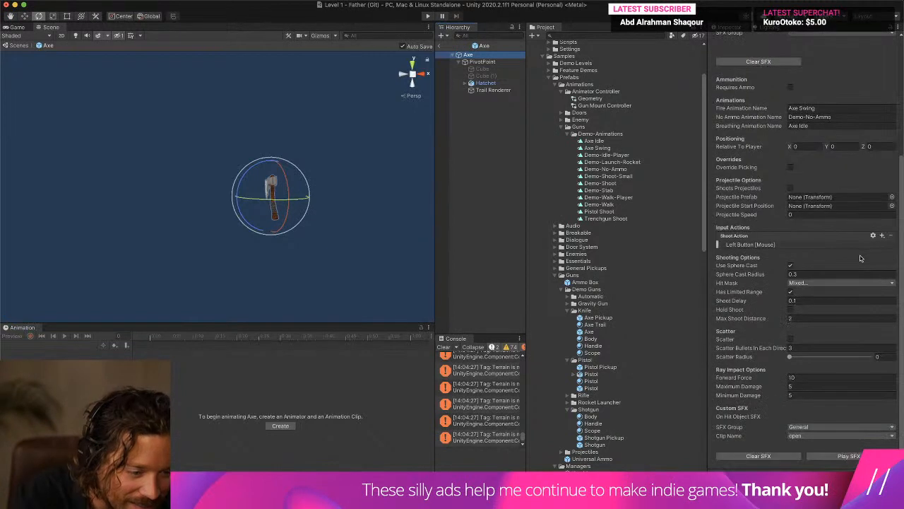
scroll(861, 257, up, 2)
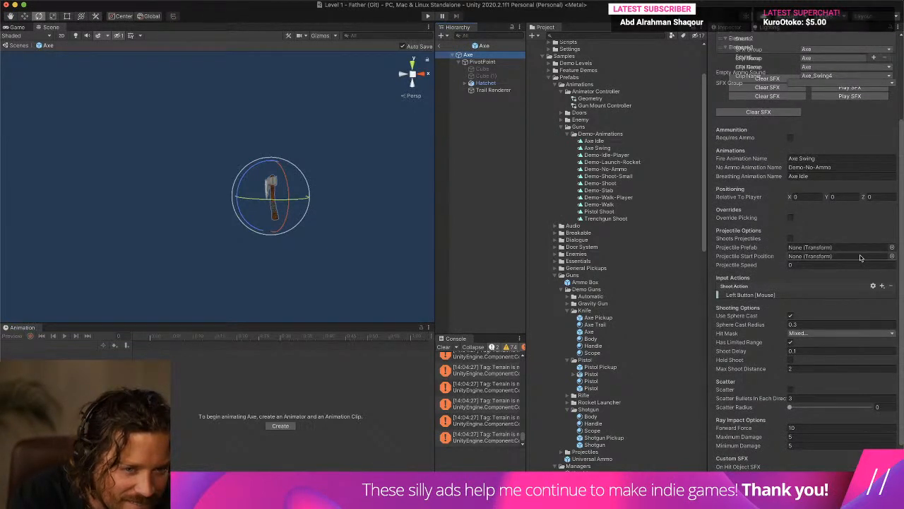
click(816, 168)
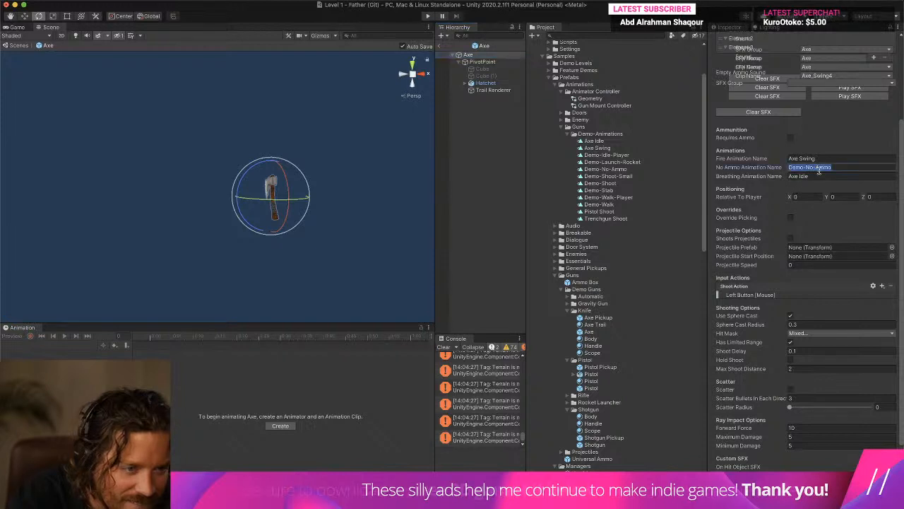
click(817, 176)
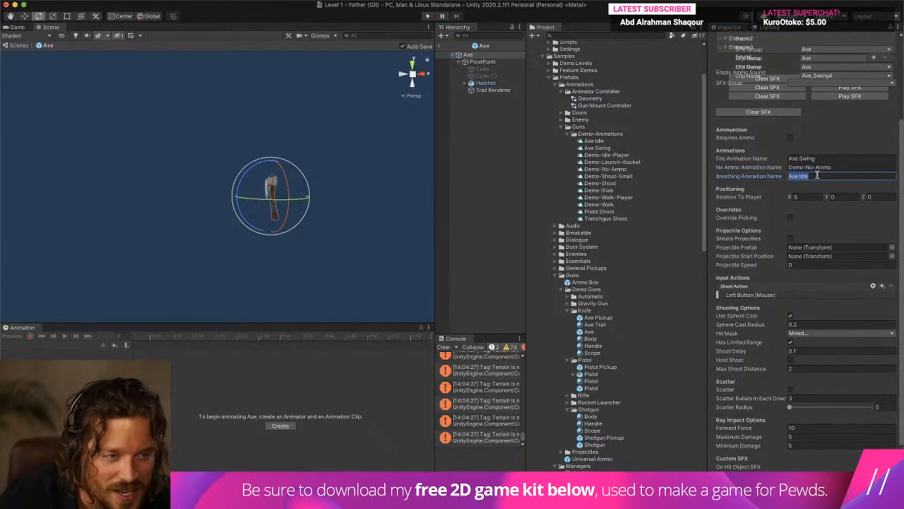
scroll(780, 183, up, 4)
mouse_move(708, 196)
mouse_down()
mouse_move(664, 196)
mouse_move(718, 181)
mouse_up()
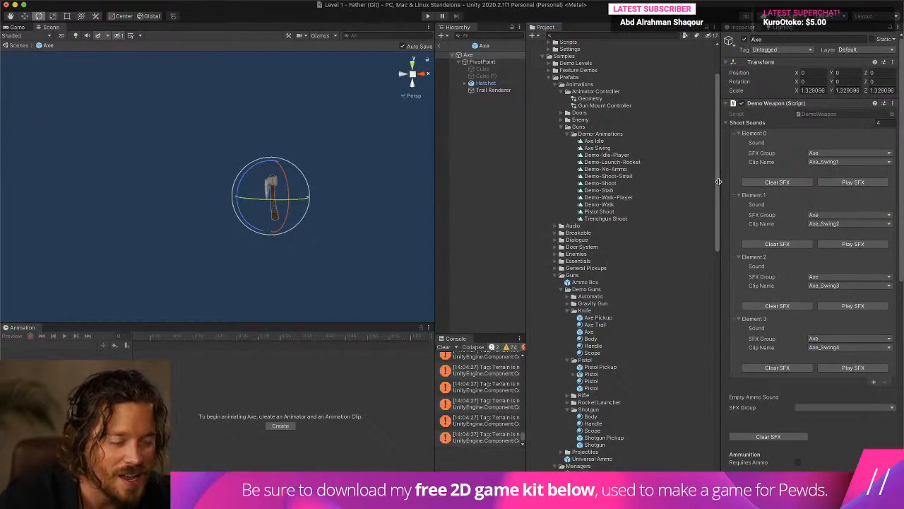
scroll(719, 182, down, 7)
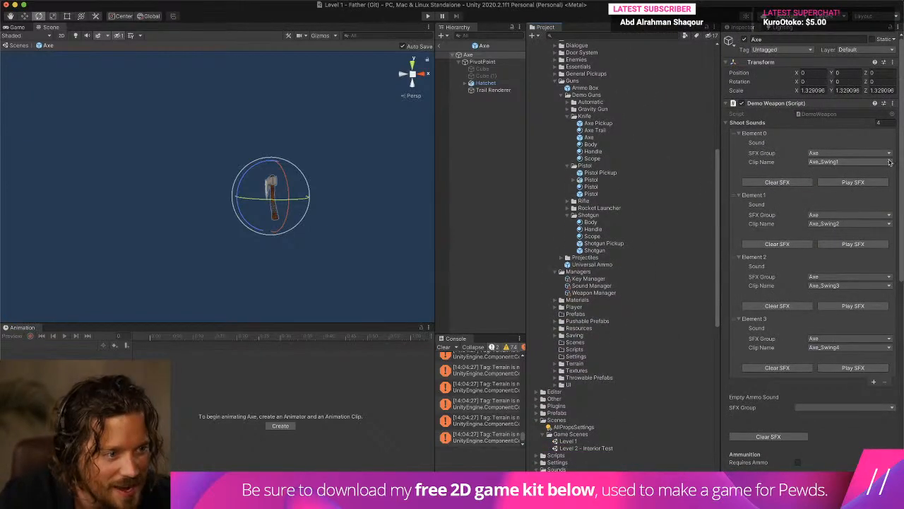
scroll(889, 161, down, 10)
click(443, 347)
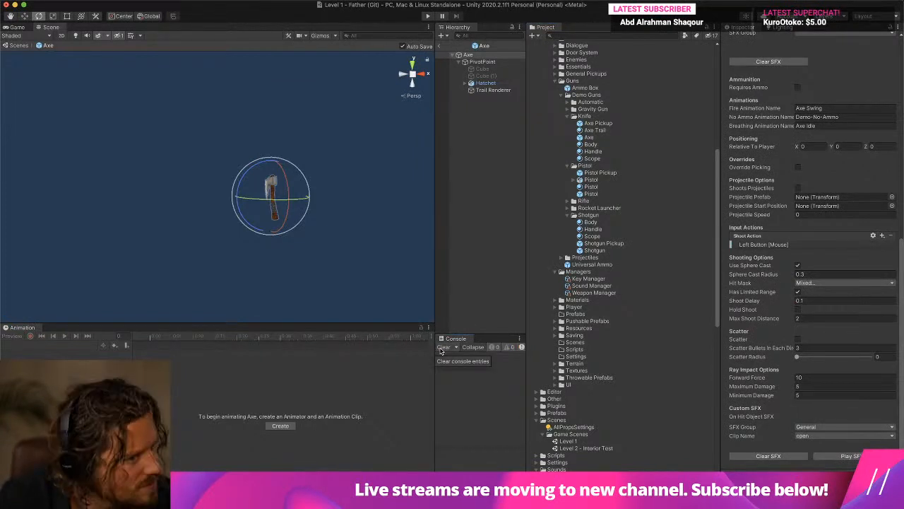
Step: Open the Axe's DemoWeapon script in Visual Studio and search it for "idle"
scroll(813, 125, up, 10)
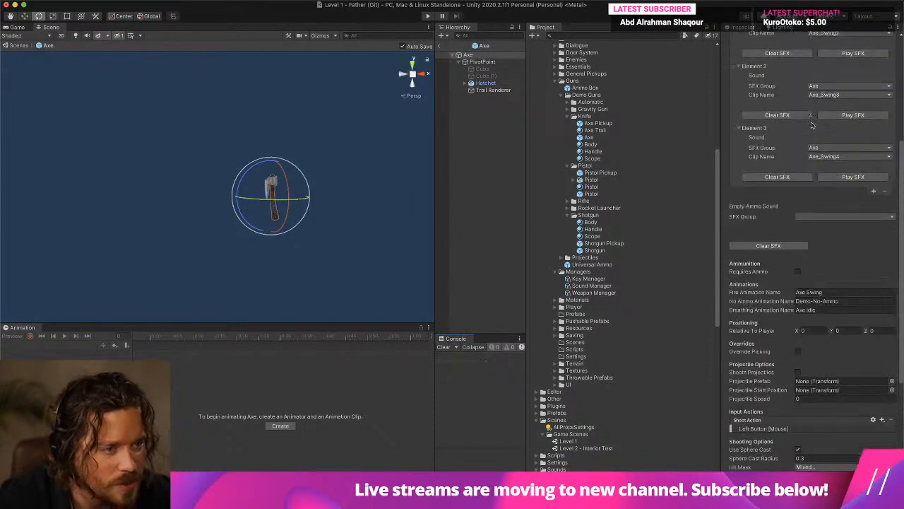
click(820, 114)
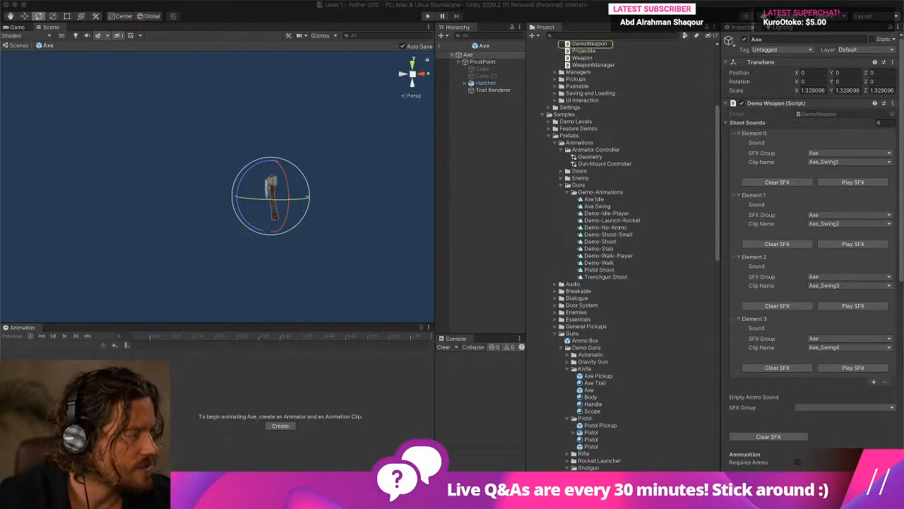
drag(903, 47, 592, 2)
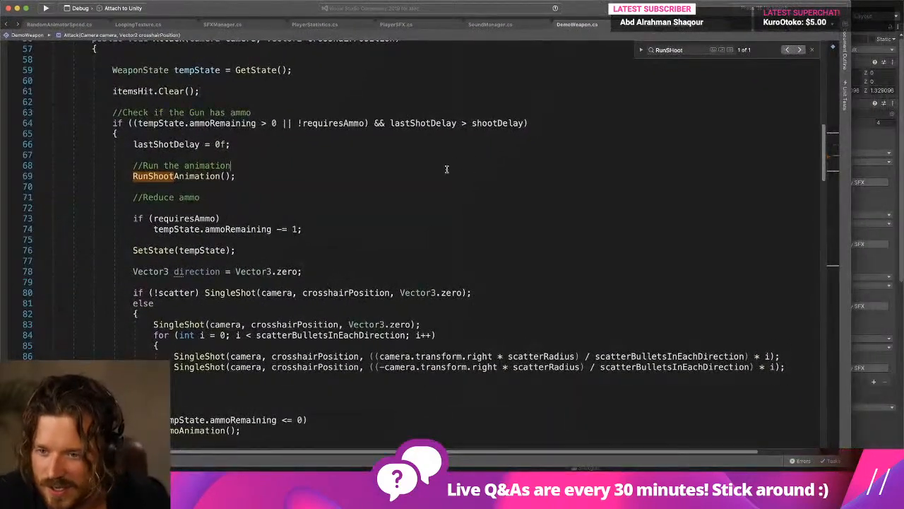
key(super+f)
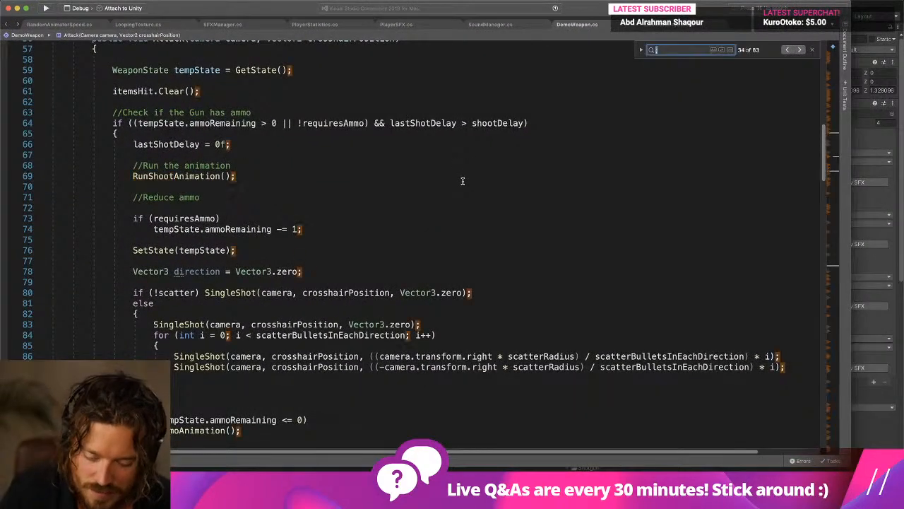
text(idle)
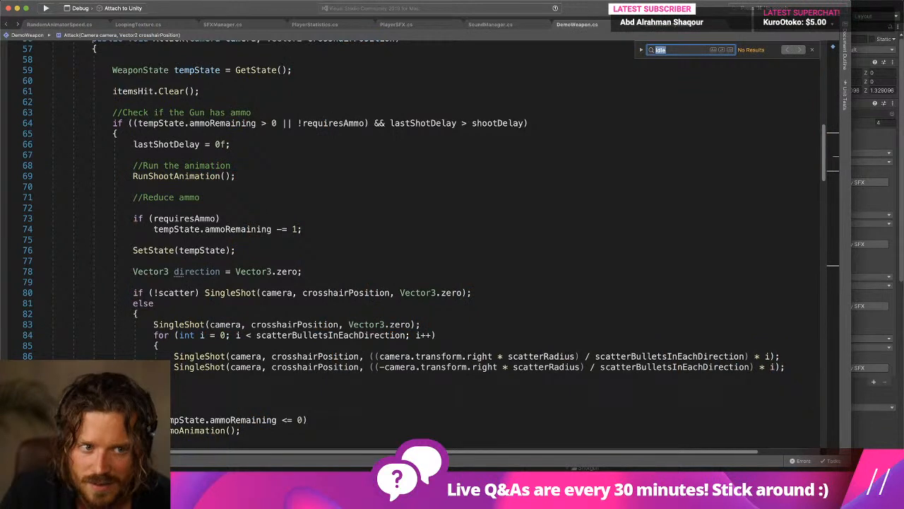
key(BackSpace)
Step: Examine the Attack method's RunNoAmmoAnimation call and the SingleShot code below it
scroll(369, 220, down, 1)
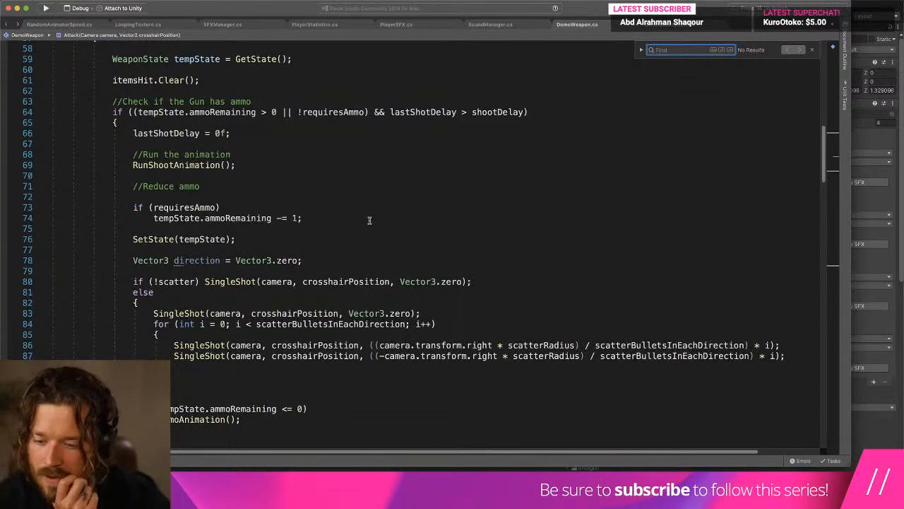
double_click(189, 419)
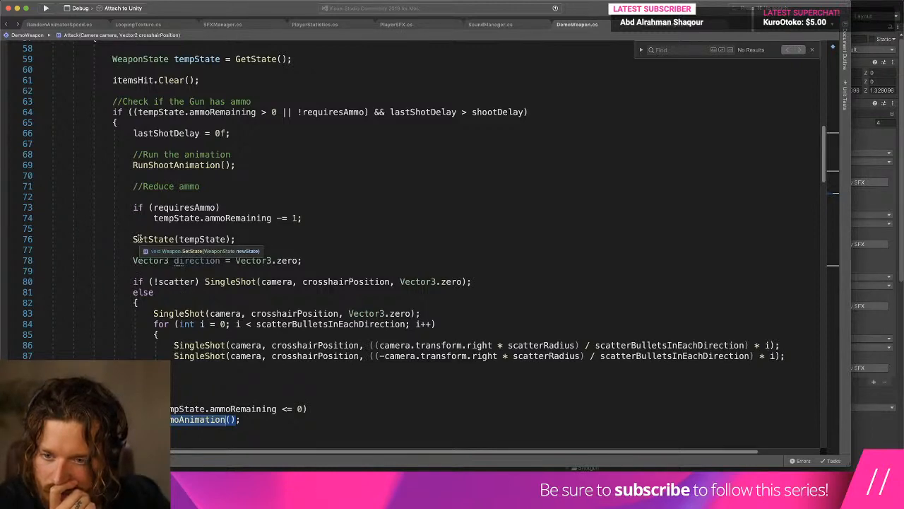
scroll(140, 239, up, 1)
scroll(139, 240, down, 9)
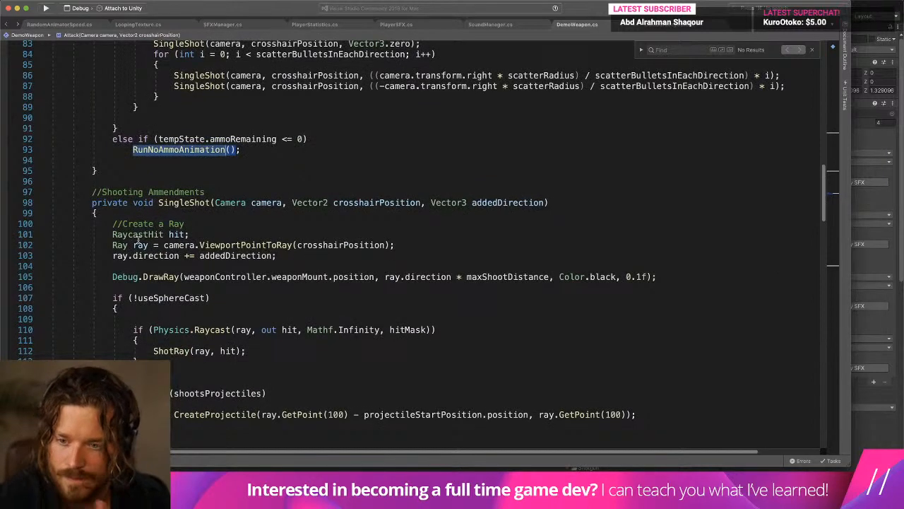
Step: Search the DemoWeapon script for "Animation" and cycle through the matches
key(super+f)
text(Anim)
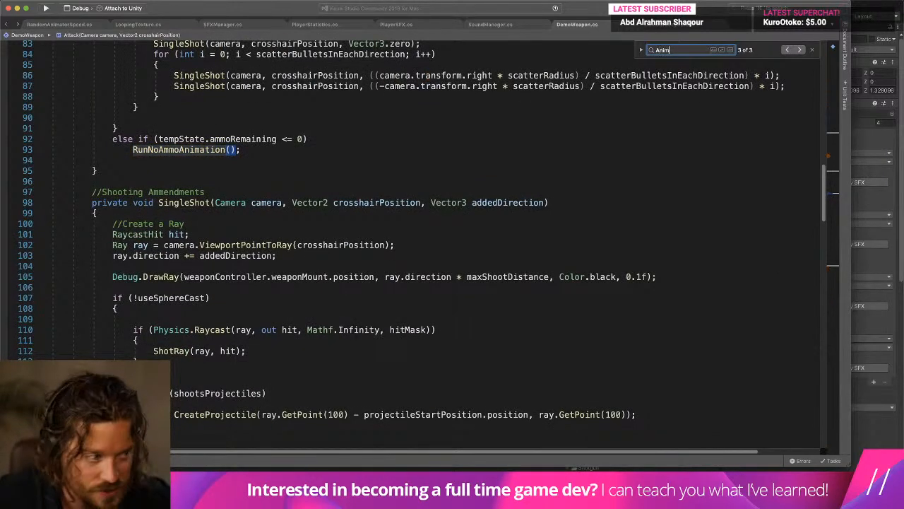
text(ation)
key(Return)
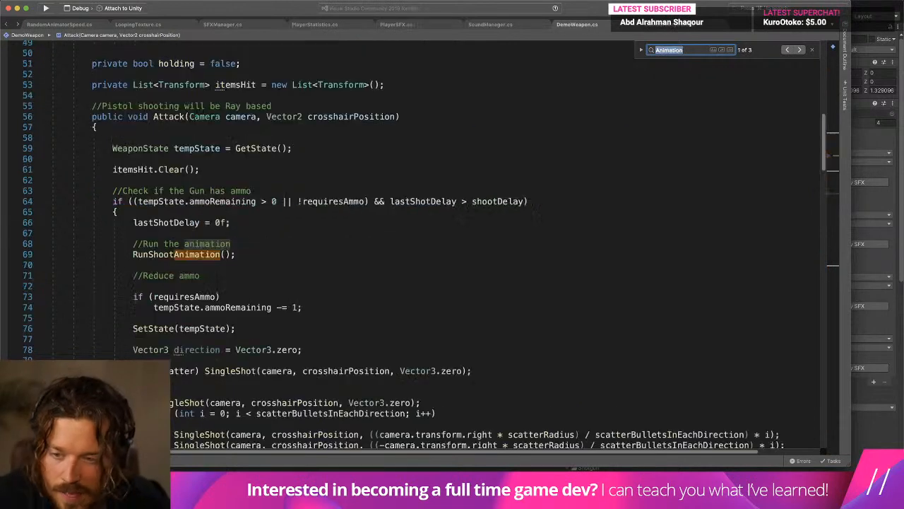
key(Return)
key(Return)
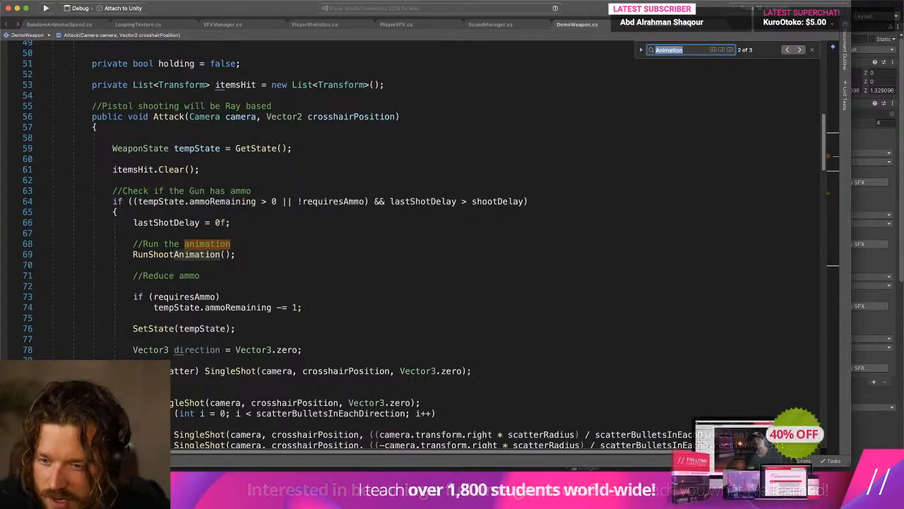
key(Return)
key(Return)
key(Return)
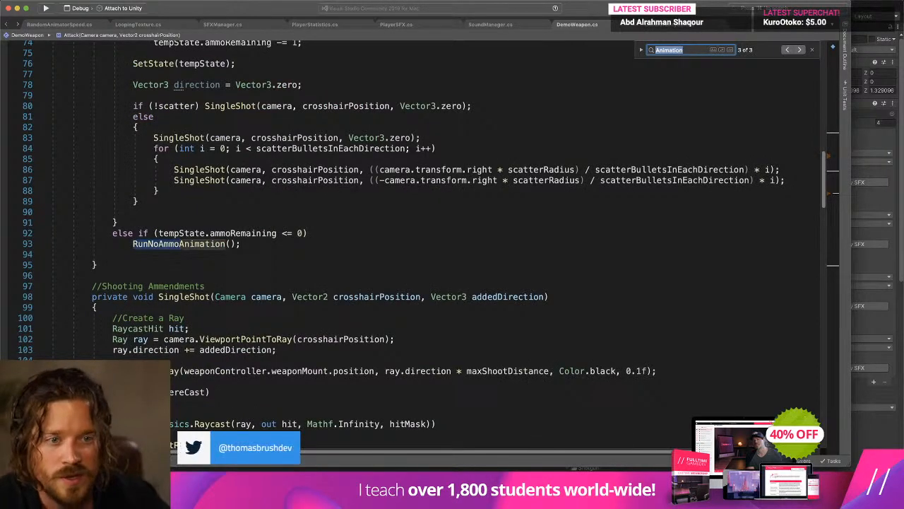
Step: Check which base class DemoWeapon inherits from, return to Unity and open the Weapon script
scroll(319, 225, up, 15)
scroll(132, 243, down, 10)
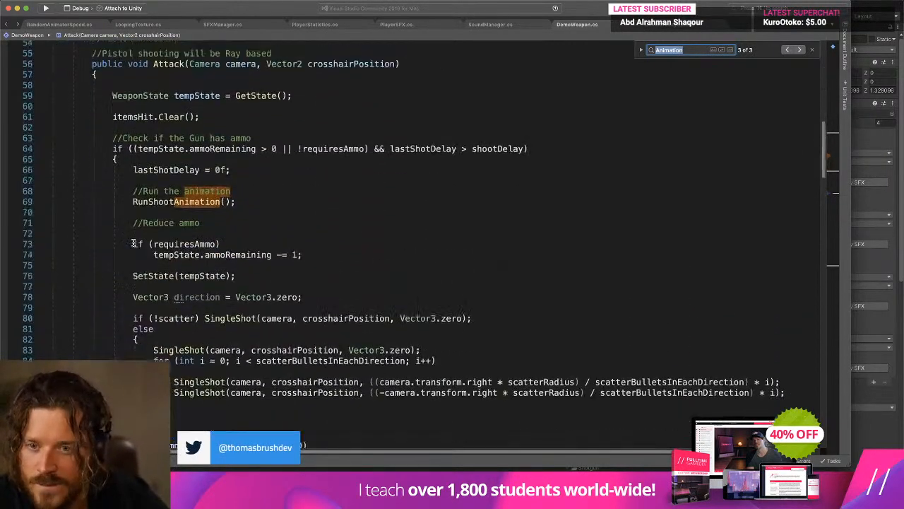
scroll(133, 242, up, 2)
scroll(132, 242, up, 15)
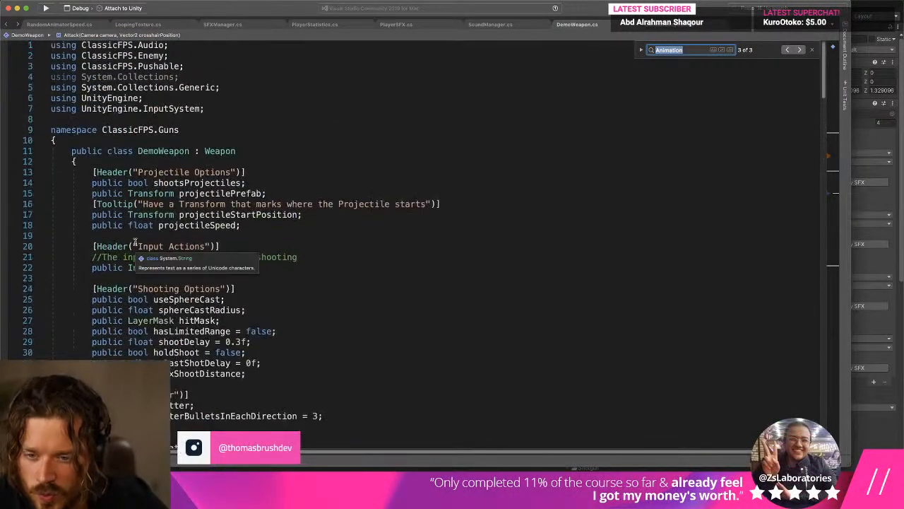
double_click(211, 150)
key(super+Tab)
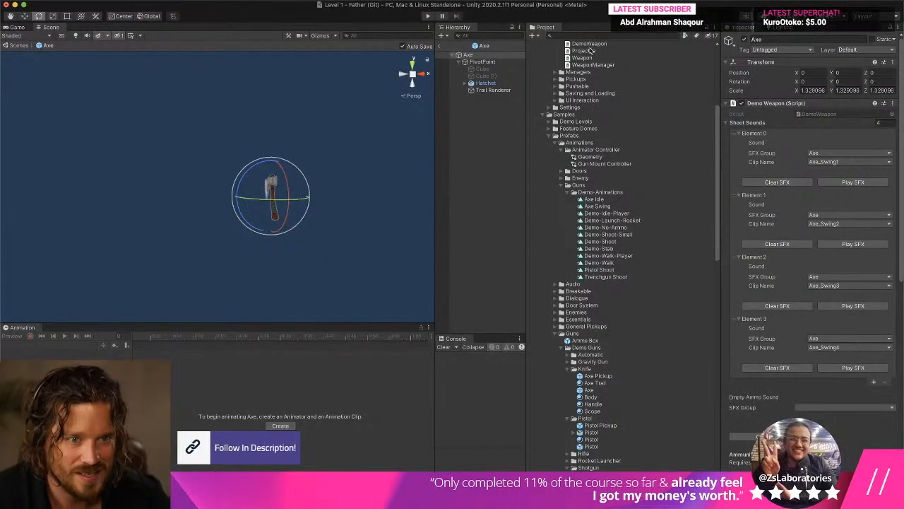
double_click(586, 58)
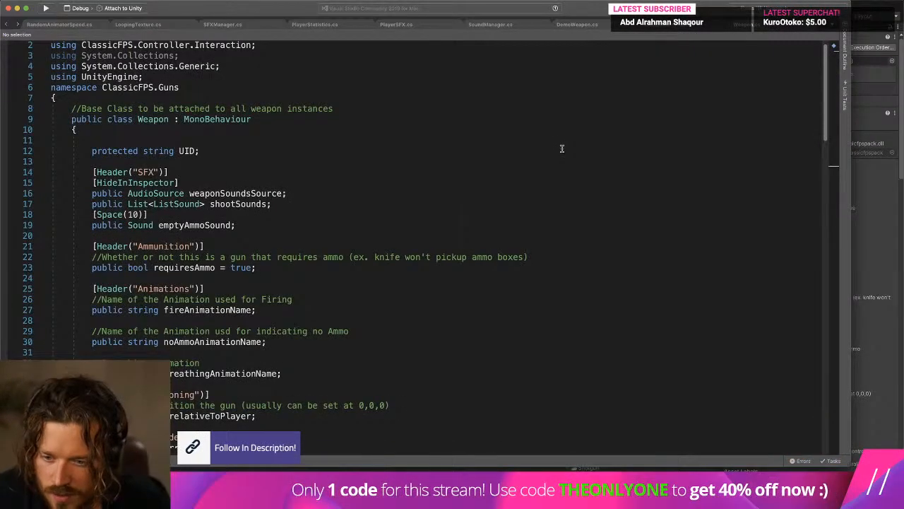
Step: Search the Weapon script for breathingAnimationName and inspect its uses in BeginBreathing
scroll(562, 149, down, 5)
double_click(212, 168)
double_click(221, 200)
key(super+c)
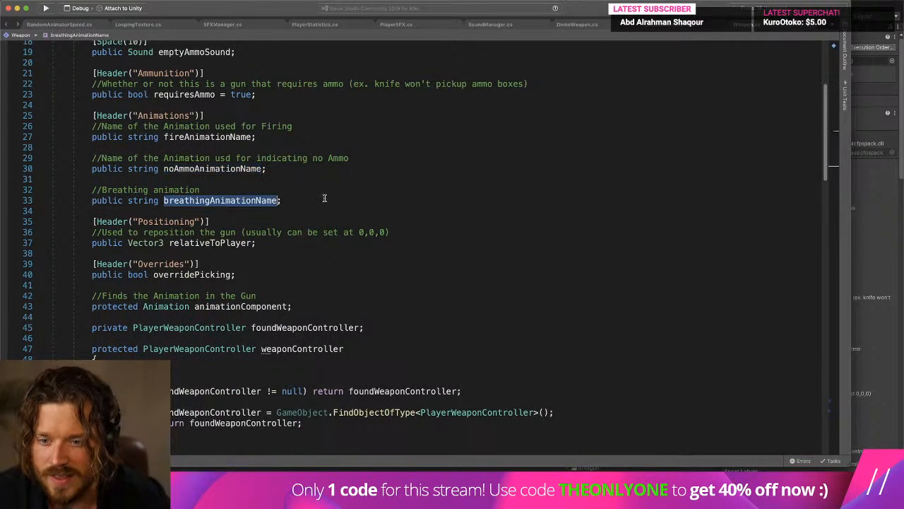
key(super+f)
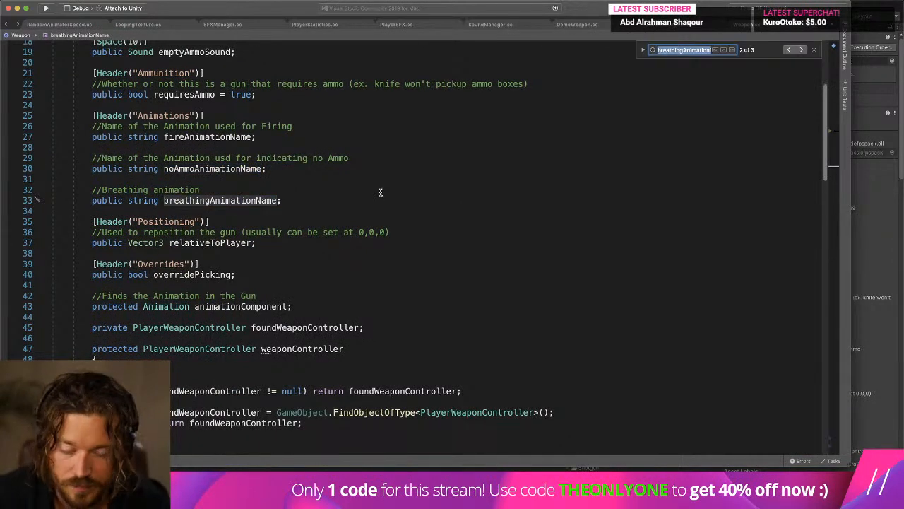
key(super+v)
key(Return)
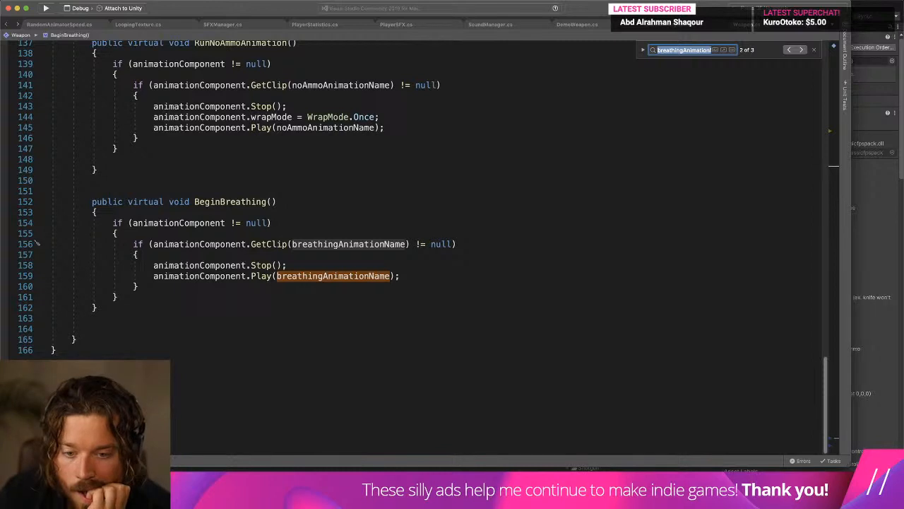
key(shift+Return)
key(shift+Return)
key(shift+Return)
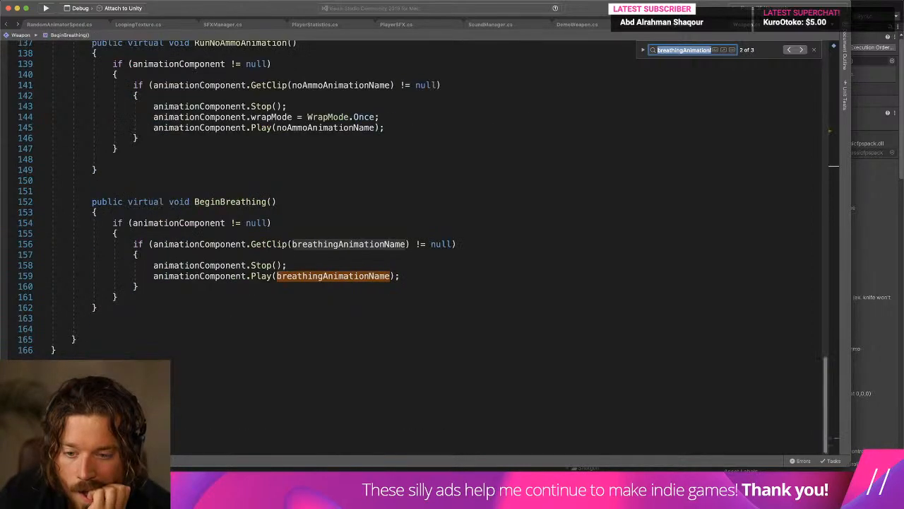
Step: Add Debug.Log(breathingAnimationName); after the animationComponent.Play call in BeginBreathing
click(417, 276)
key(Return)
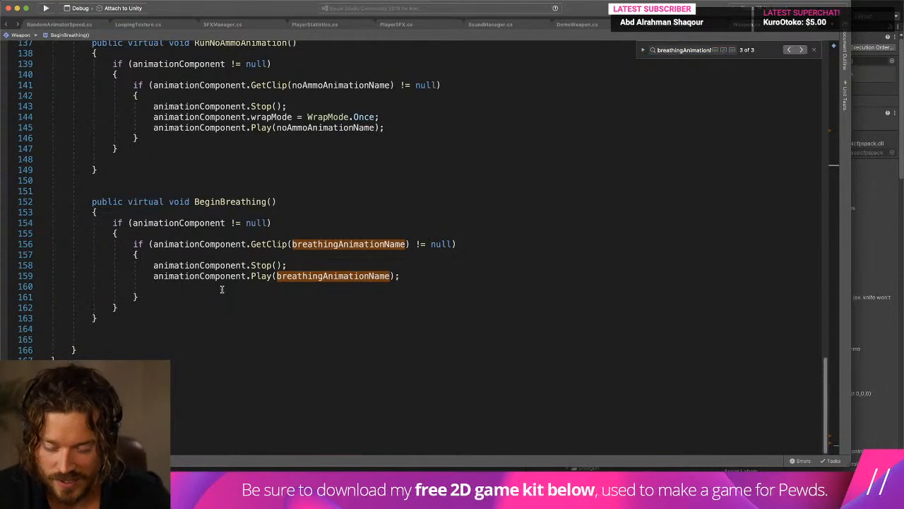
text(Debug.Log()
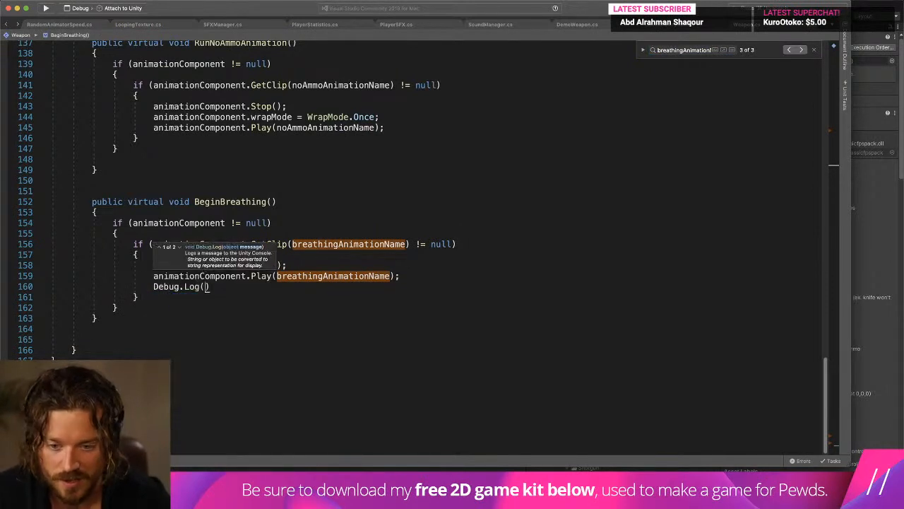
double_click(360, 277)
key(super+c)
drag(207, 288, 241, 290)
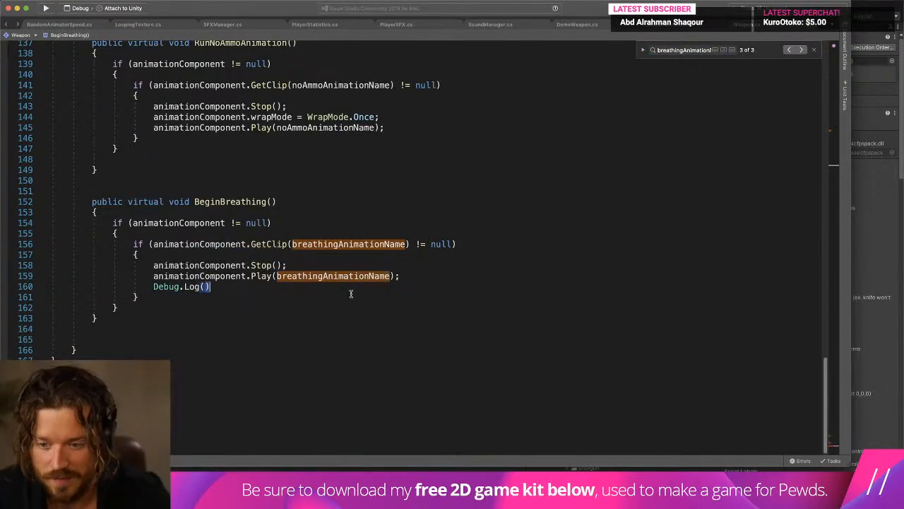
key(super+v)
text();)
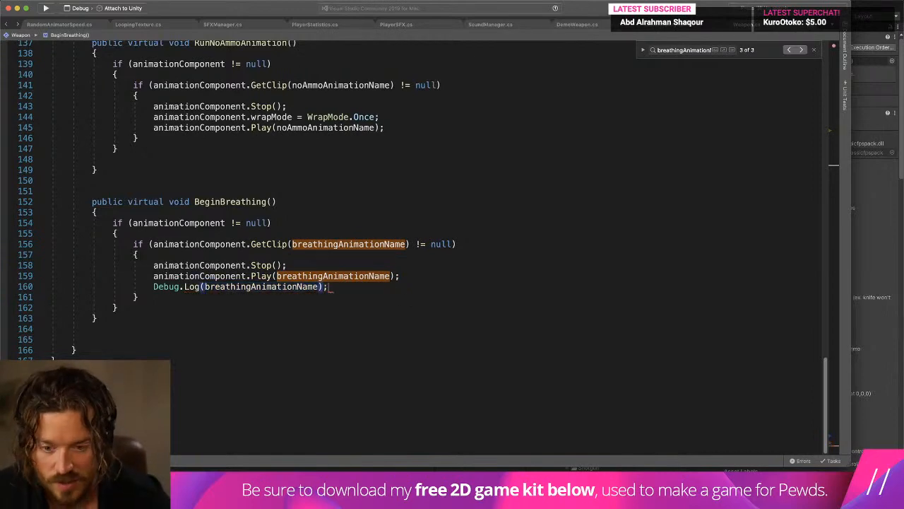
Step: Switch back to Unity and try to restore its blank editor window by refocusing and moving it
key(super+Tab)
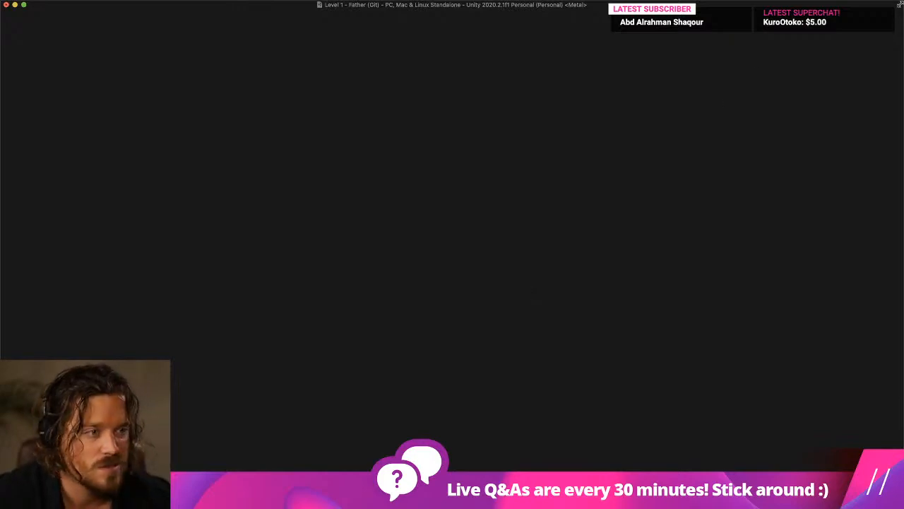
mouse_move(901, 5)
mouse_down()
mouse_move(646, 182)
mouse_move(843, 59)
mouse_move(903, 40)
mouse_move(903, 5)
mouse_up()
key(ctrl+Up)
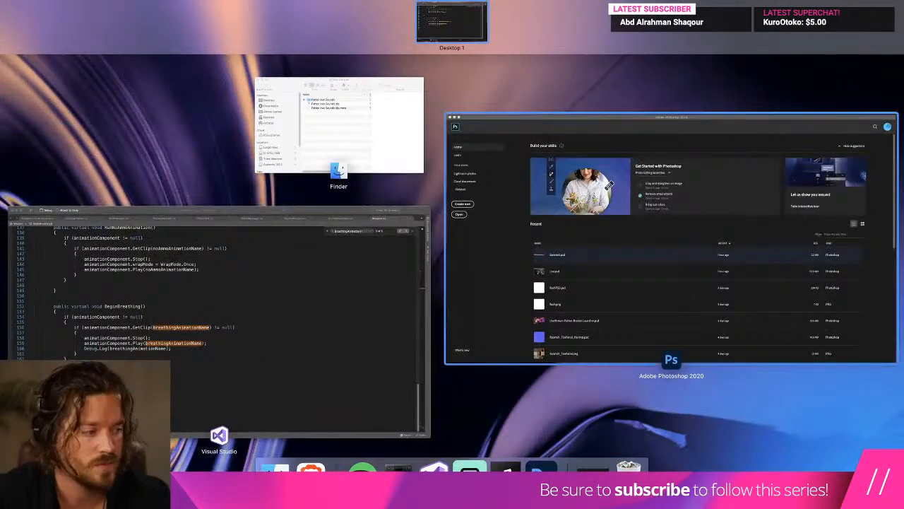
click(671, 241)
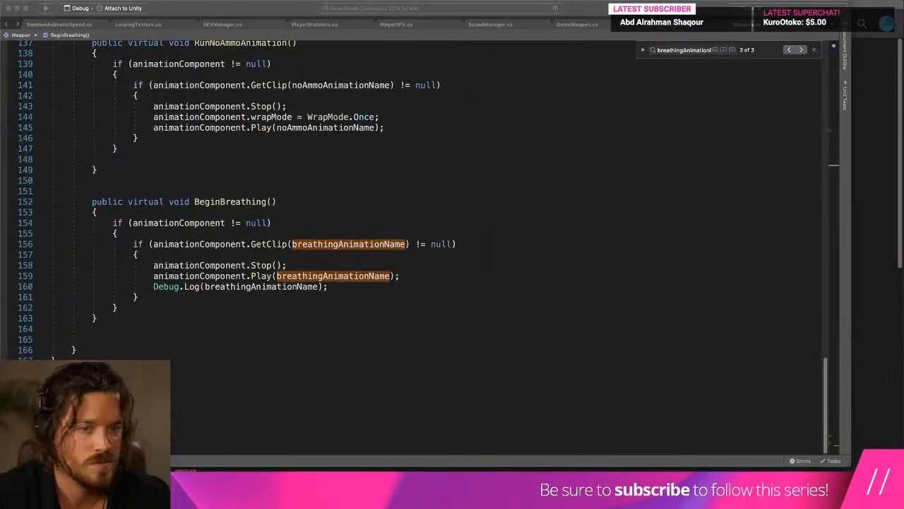
drag(903, 99, 266, 17)
key(ctrl+Up)
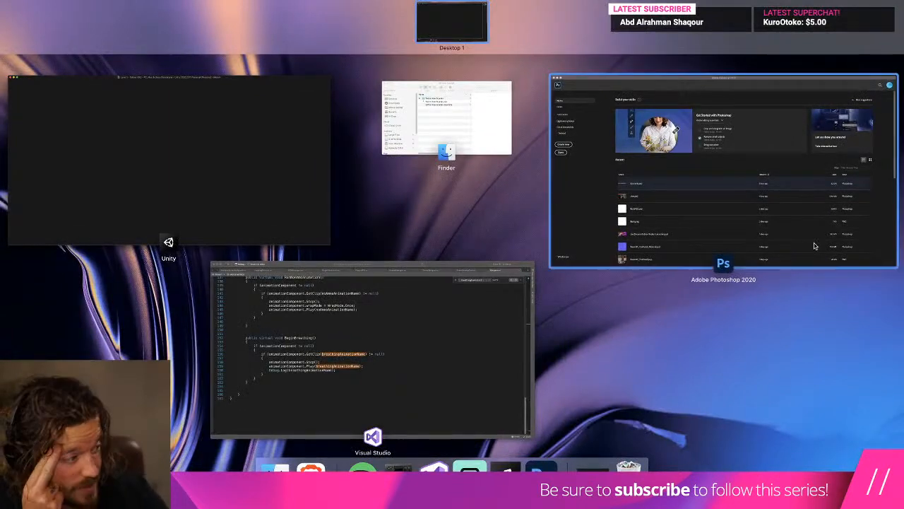
click(278, 198)
key(ctrl+Up)
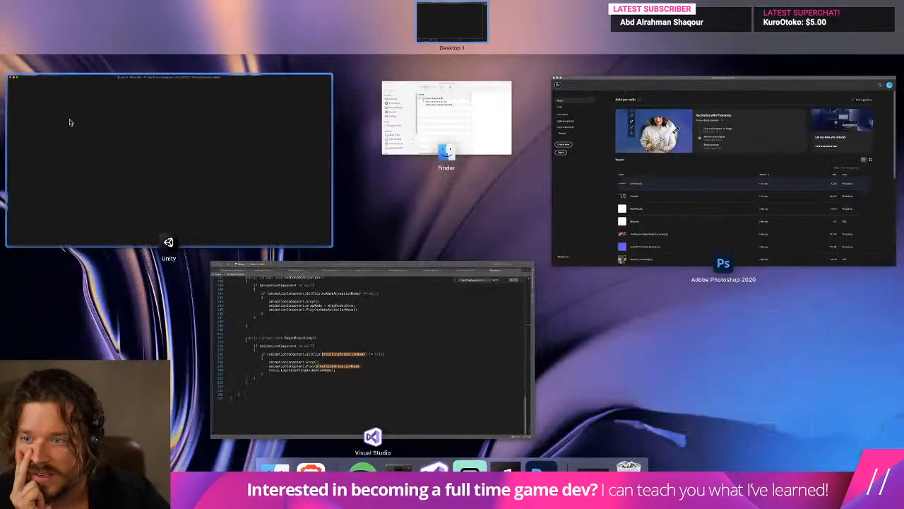
click(71, 121)
drag(211, 10, 248, 20)
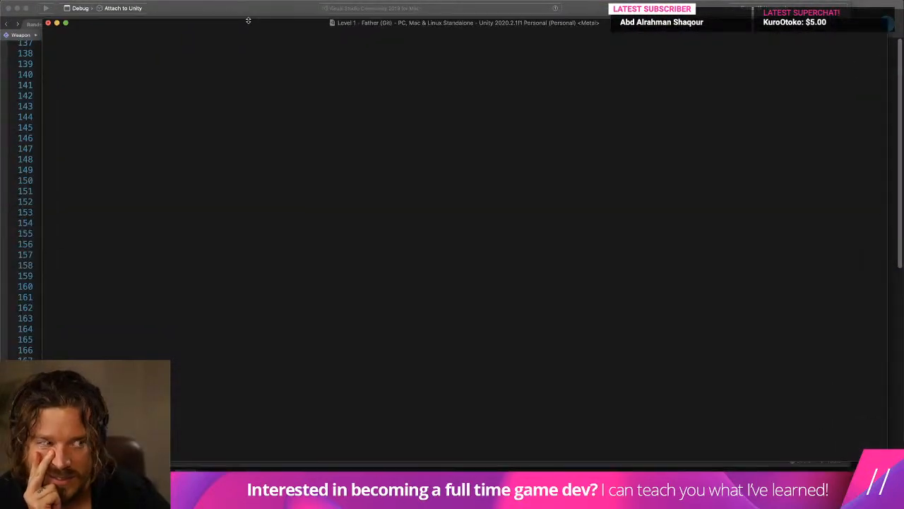
Step: Close the Unity editor, saving the changes to the Level 1 scene, and launch Unity Hub
click(46, 22)
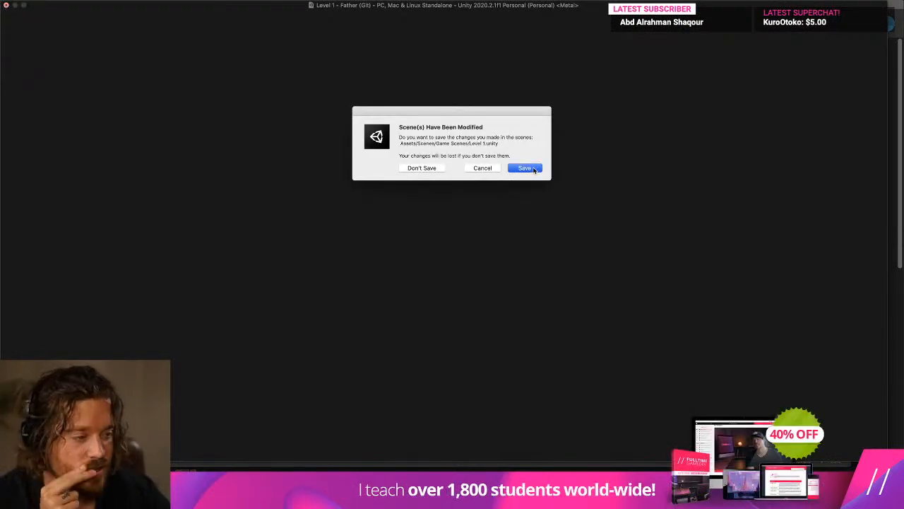
click(531, 168)
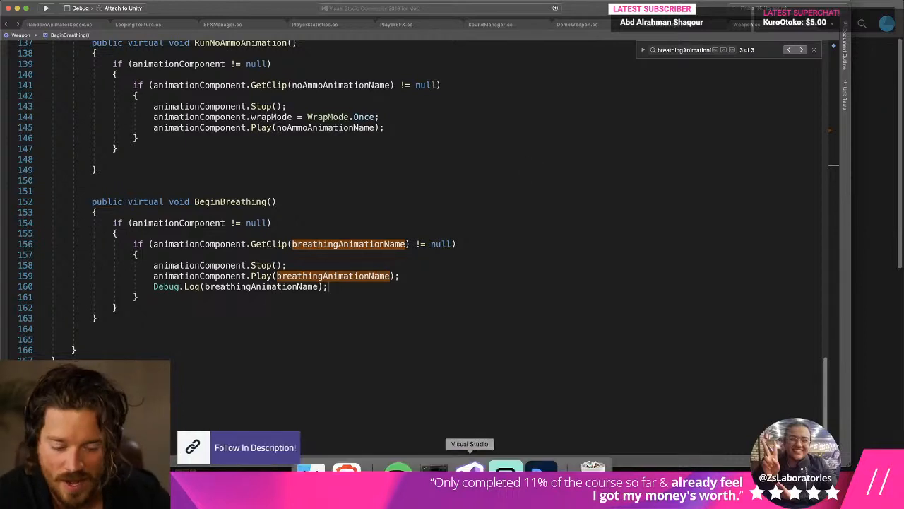
key(super+space)
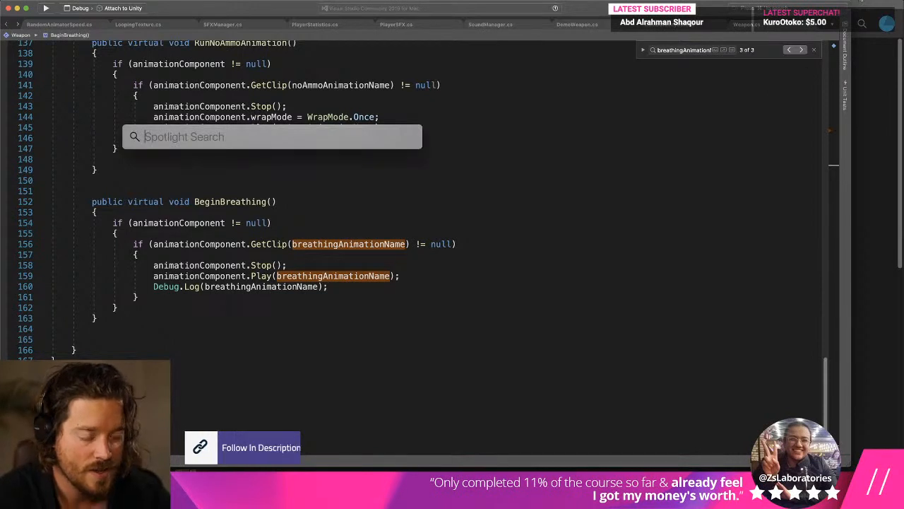
text(unity Hub)
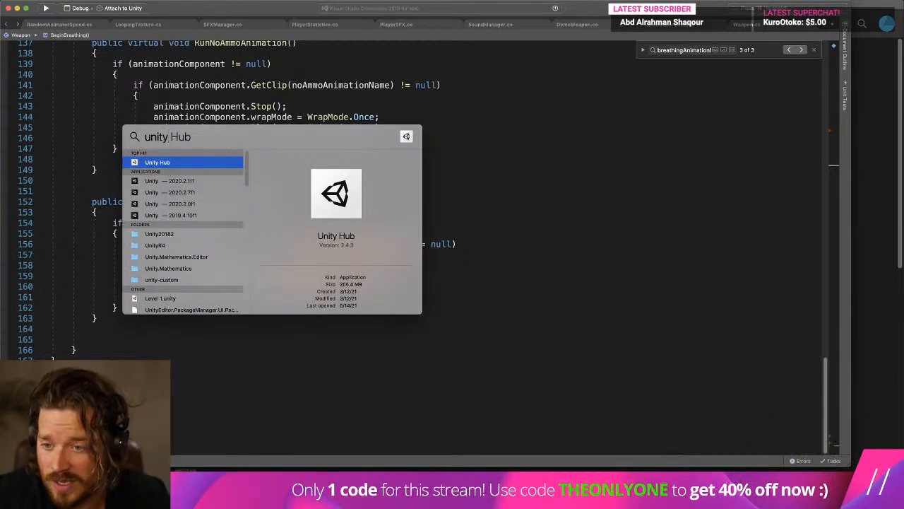
key(Return)
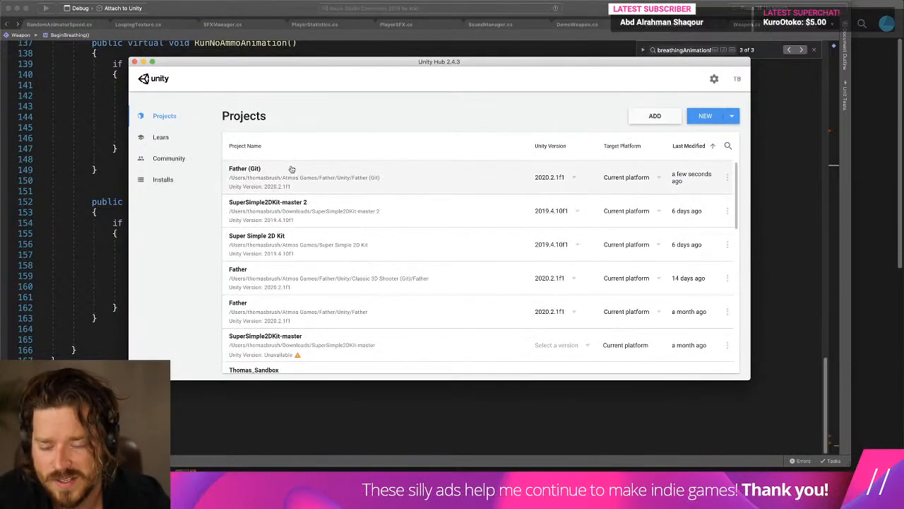
Step: Open the Father (Git) project in Unity and stop the game preview
click(291, 170)
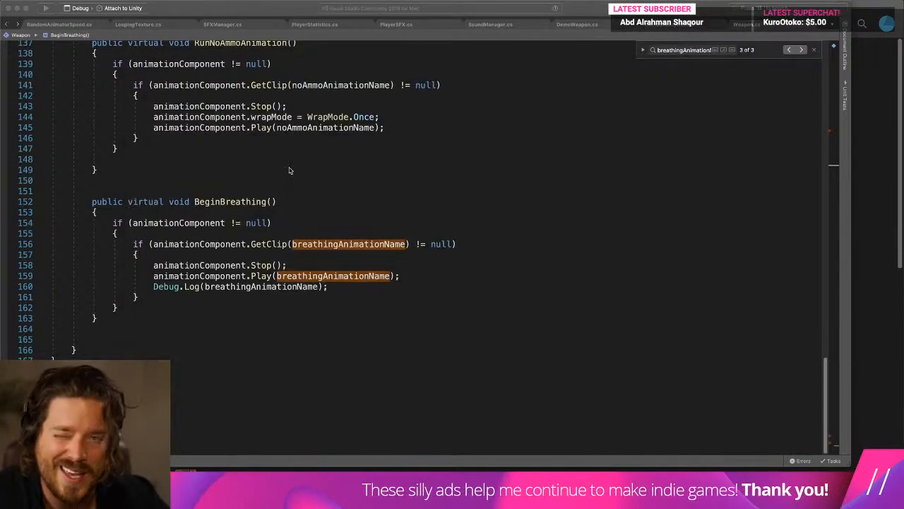
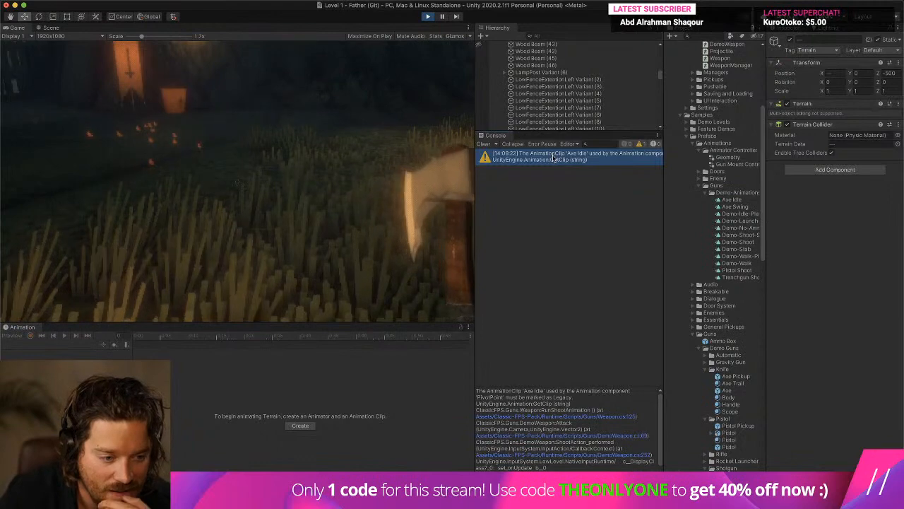
click(426, 16)
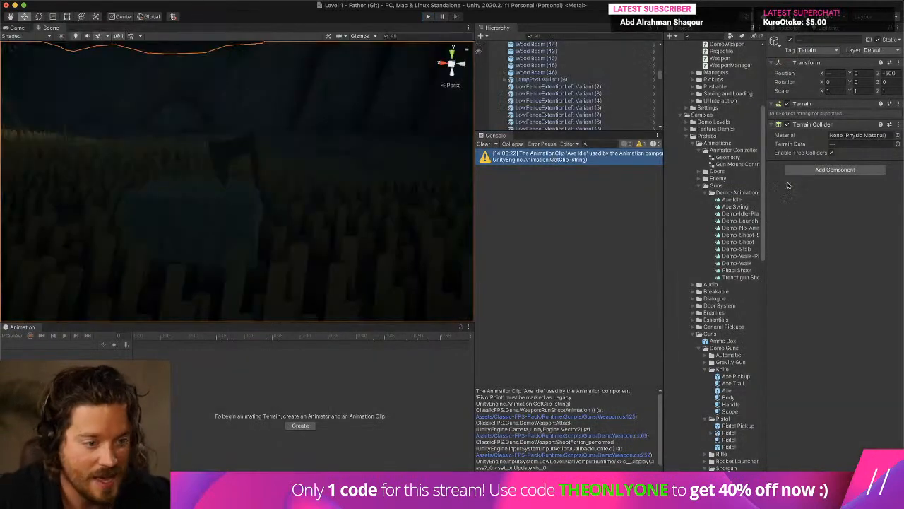
Step: Compare the animation clip settings of Axe Idle, Axe Swing, Demo-Idle-Player and Demo-Launch-Rocket
click(735, 200)
click(739, 206)
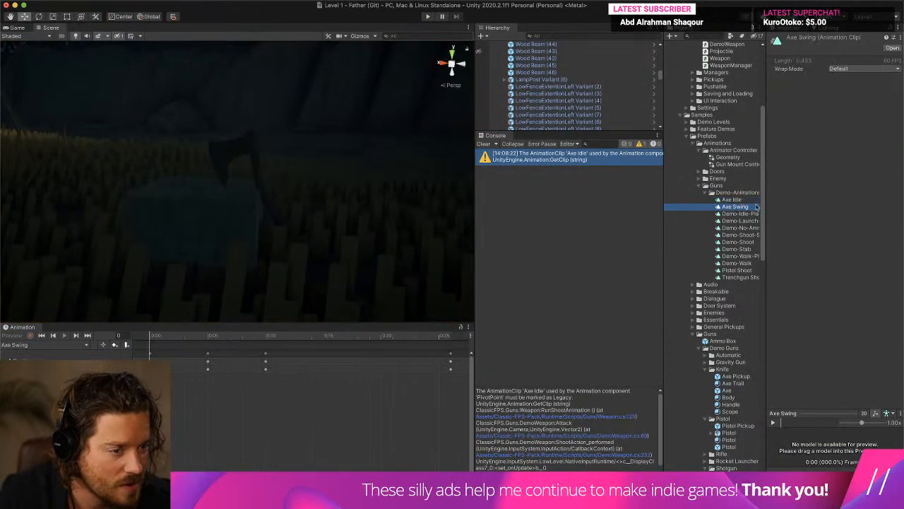
click(748, 201)
click(749, 207)
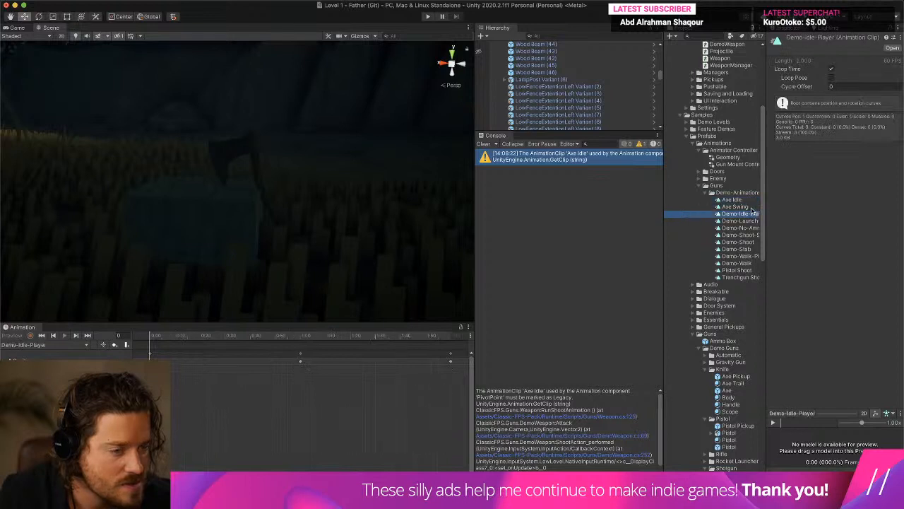
click(753, 220)
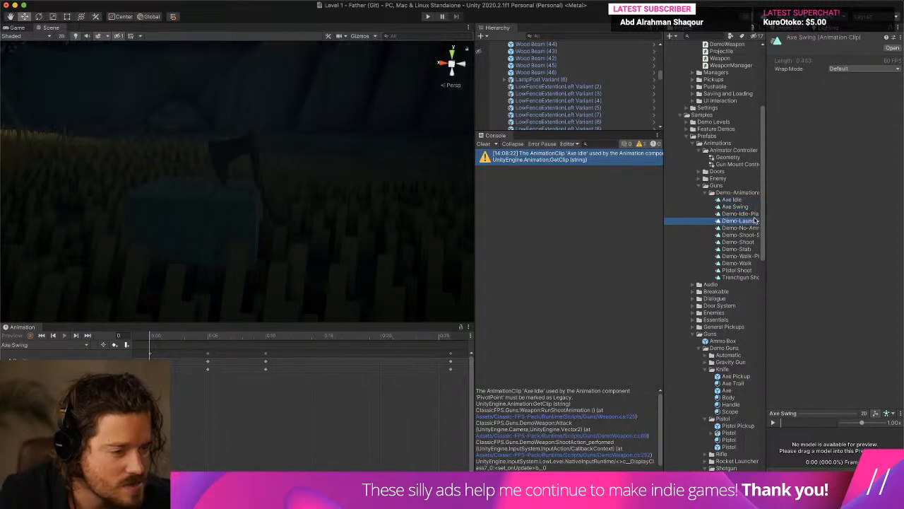
click(750, 214)
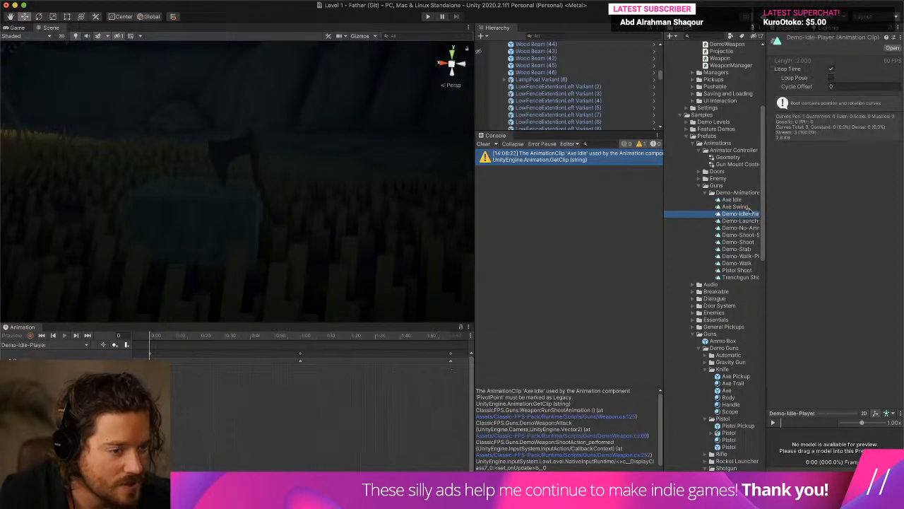
key(Up)
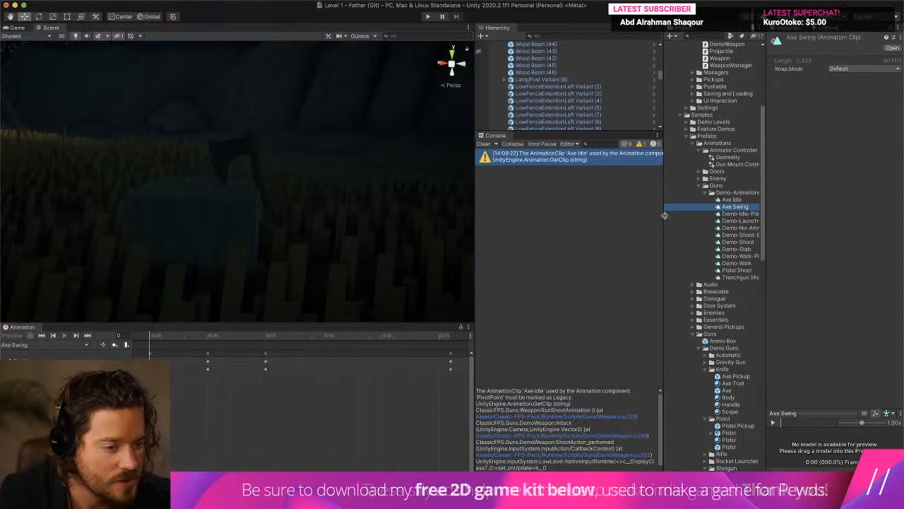
Step: Widen the project asset list and review the settings of the Demo-Animations clips from Trenchgun Shoot up to Axe Swing
drag(663, 212, 495, 216)
click(586, 277)
key(Up)
key(Up)
key(Up)
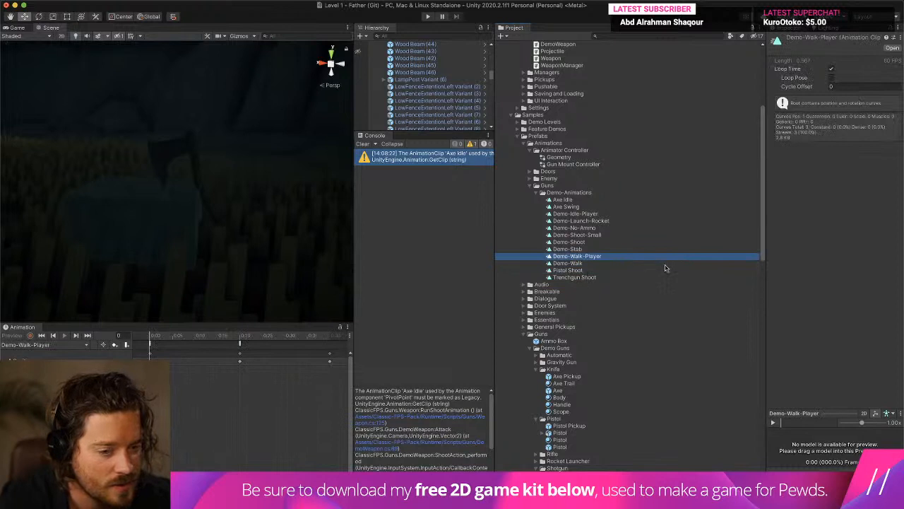
key(Up)
key(Down)
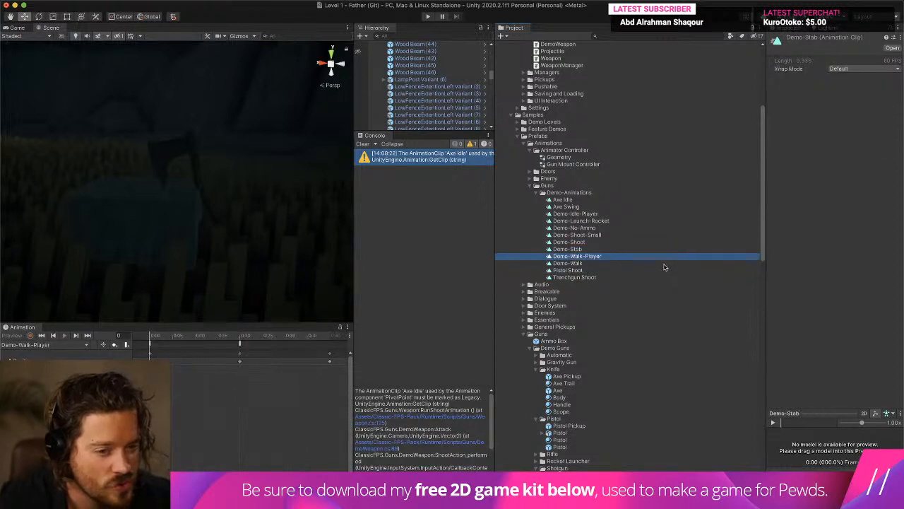
key(Up)
key(Up)
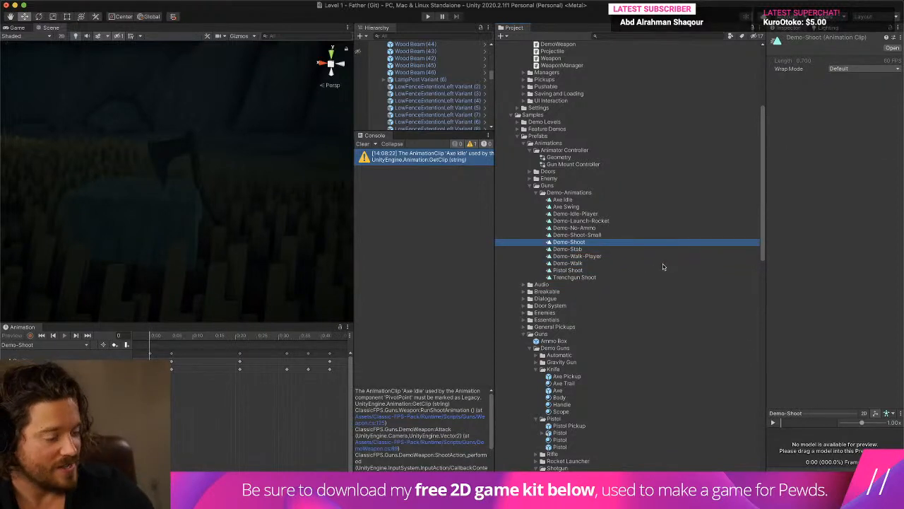
key(Up)
key(Up)
key(Up)
key(Up)
key(Up)
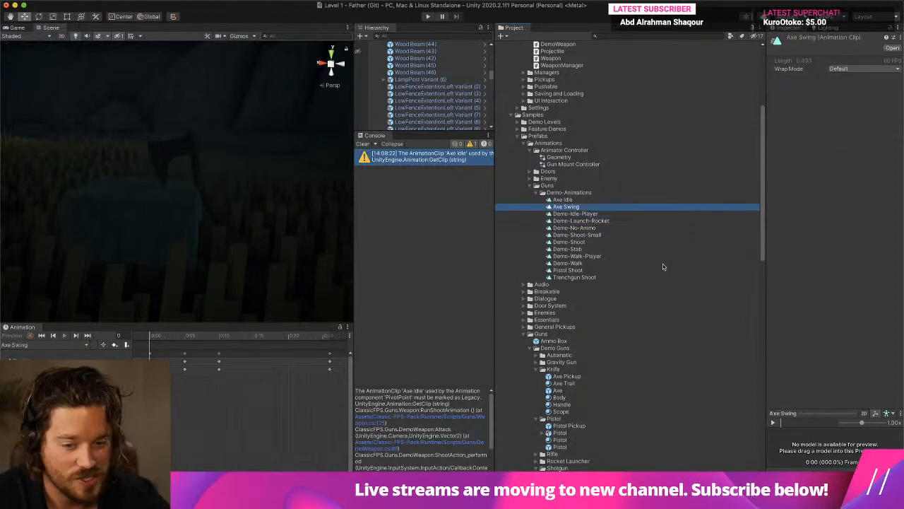
Step: Compare the Axe Idle clip's settings with Axe Swing and Demo-Idle-Player, checking Axe Idle for a Legacy option
key(Up)
key(Down)
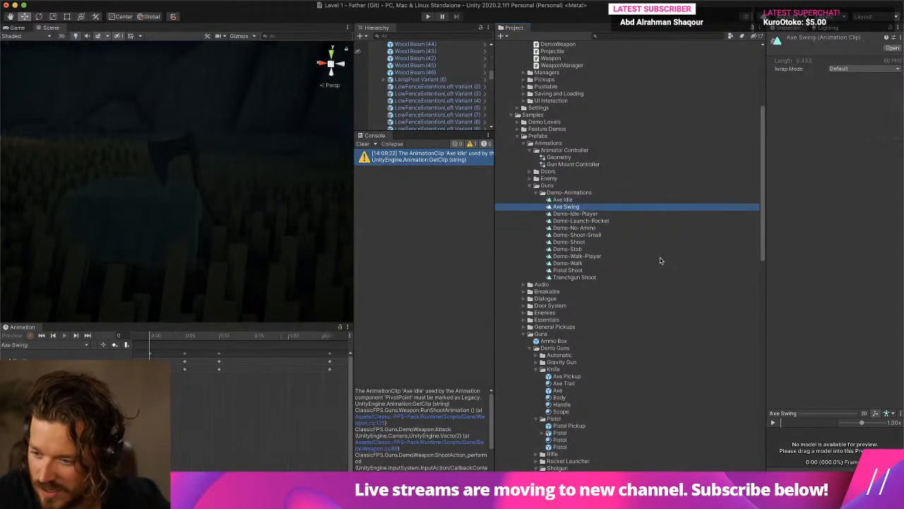
key(Up)
key(Down)
key(Down)
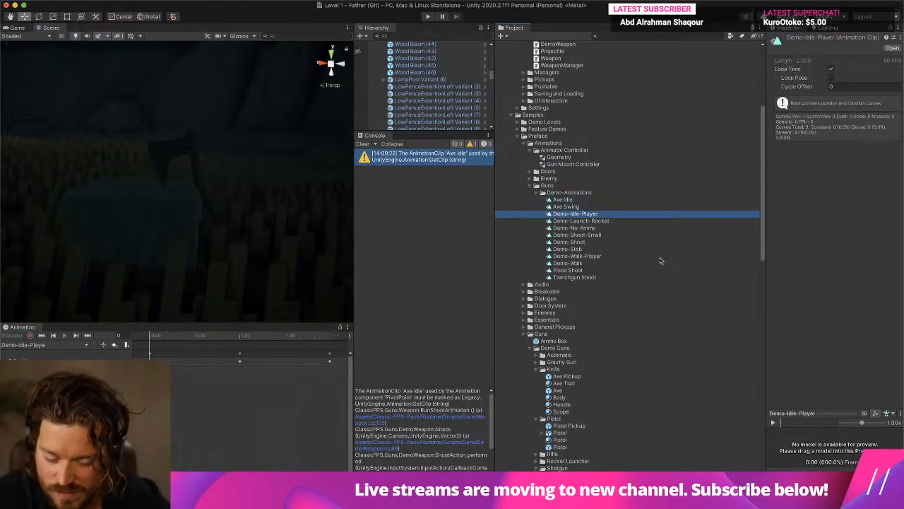
key(Down)
key(Up)
key(Up)
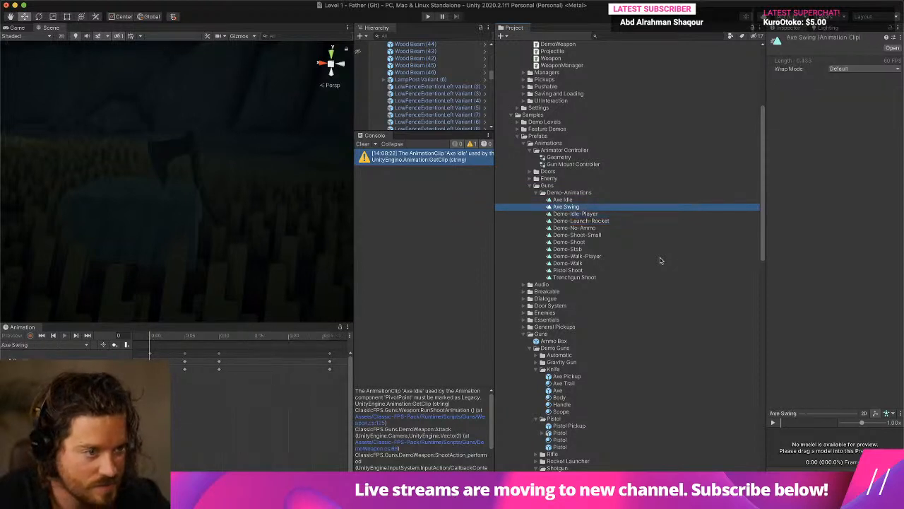
key(Up)
click(882, 84)
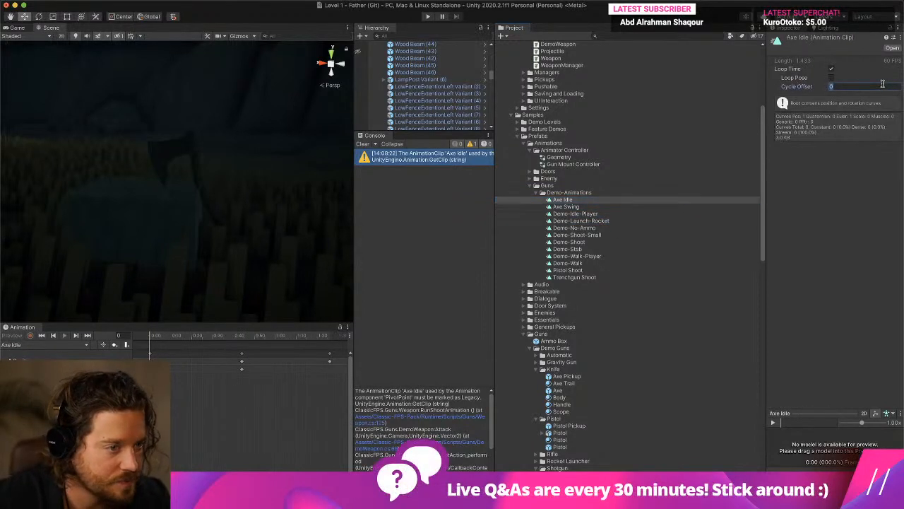
click(887, 38)
click(888, 39)
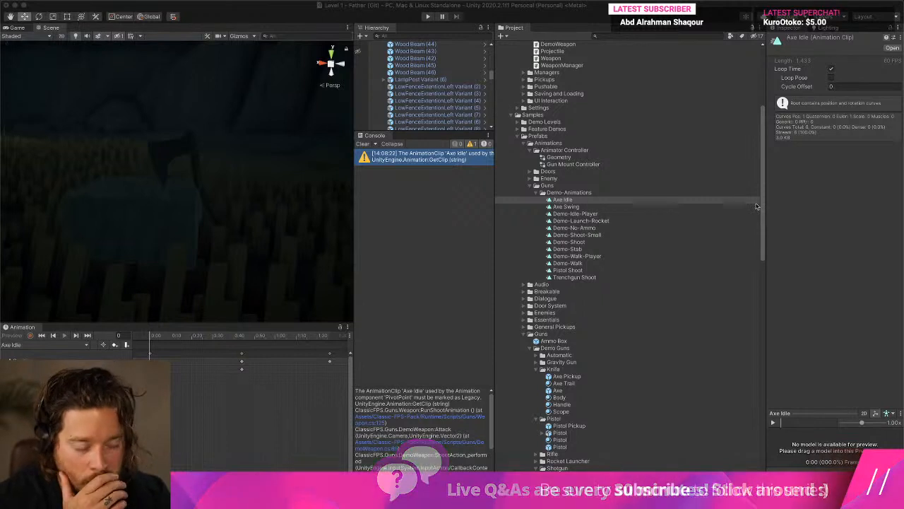
Step: Inspect the Axe Idle clip and read the full console warning about it
click(567, 201)
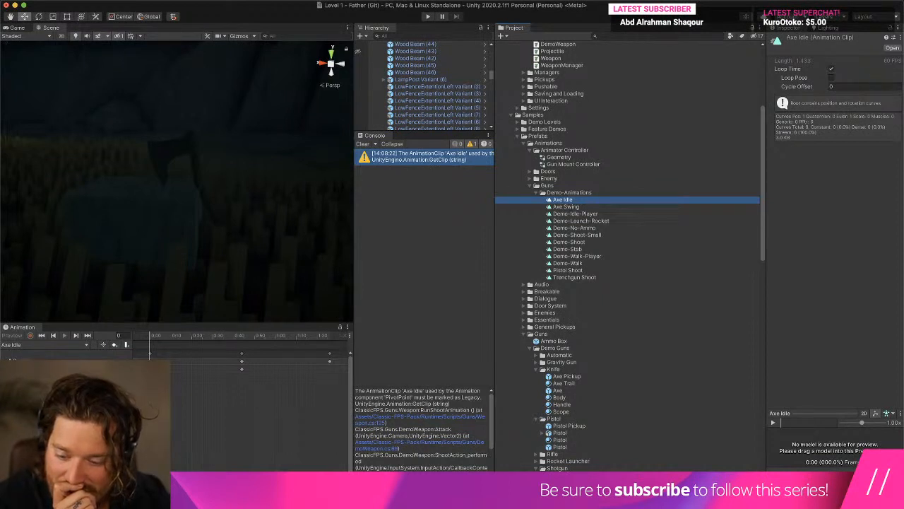
click(240, 434)
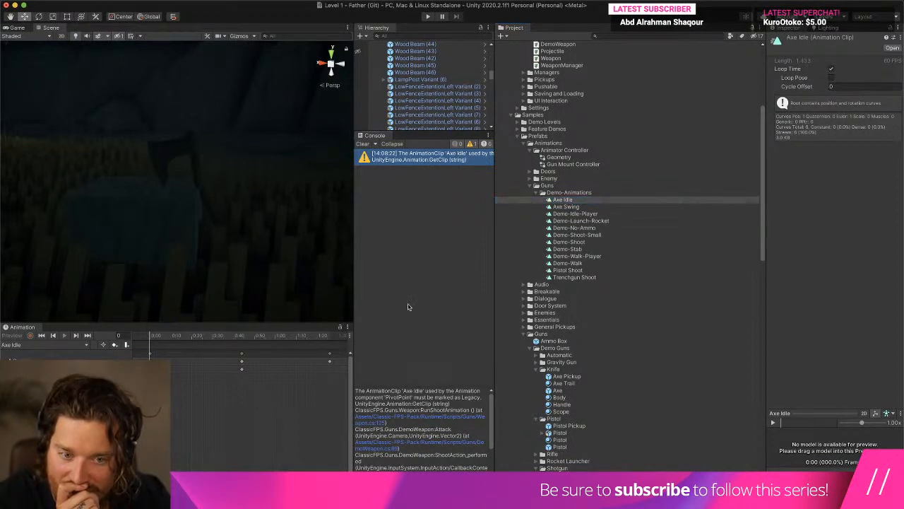
click(472, 144)
click(472, 144)
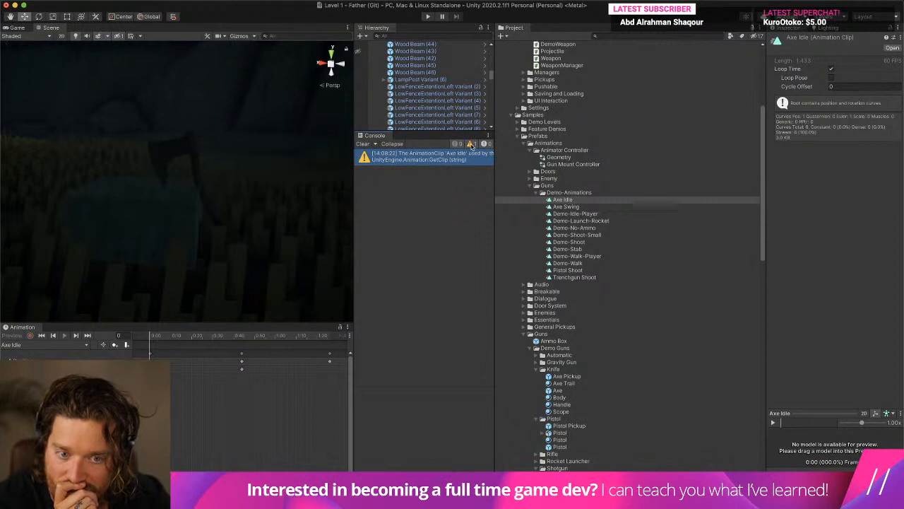
click(472, 146)
click(472, 146)
click(443, 158)
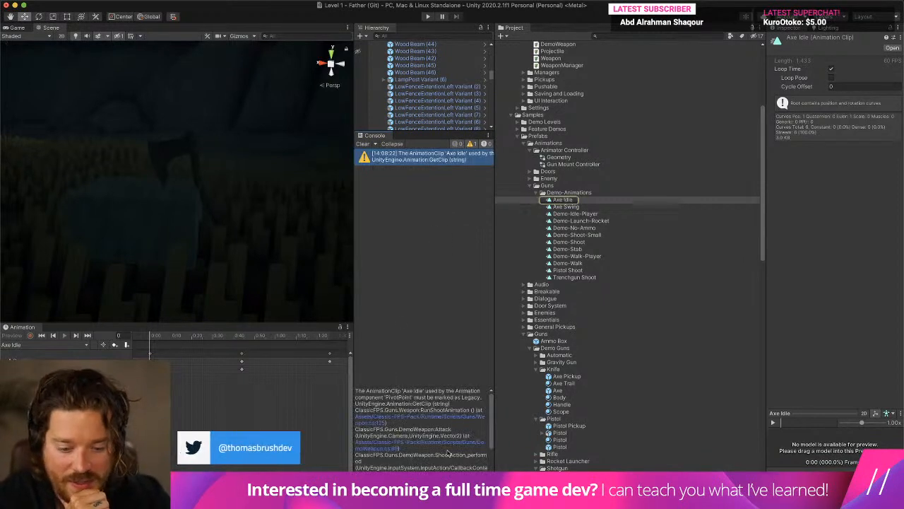
mouse_move(403, 392)
mouse_down()
mouse_move(427, 393)
mouse_move(413, 402)
mouse_move(410, 393)
mouse_up()
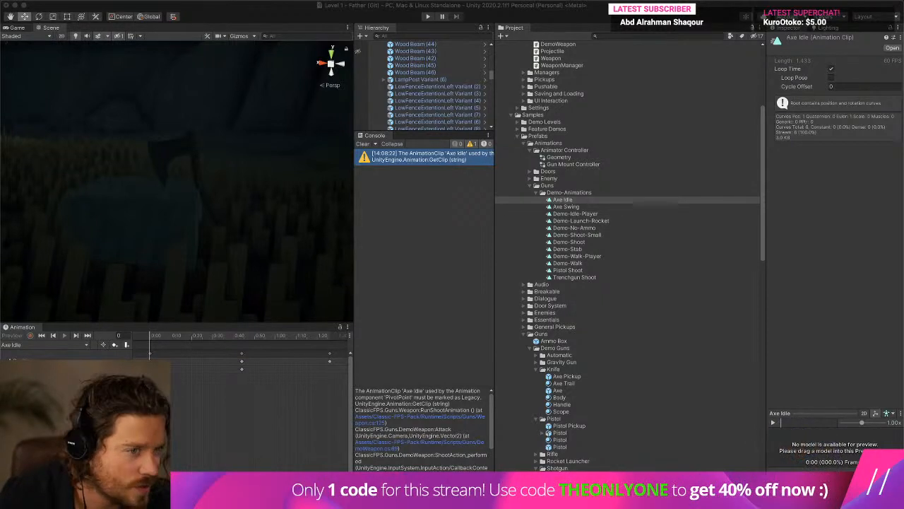
Step: Select the Axe Swing clip and switch the Inspector to Debug mode
click(586, 207)
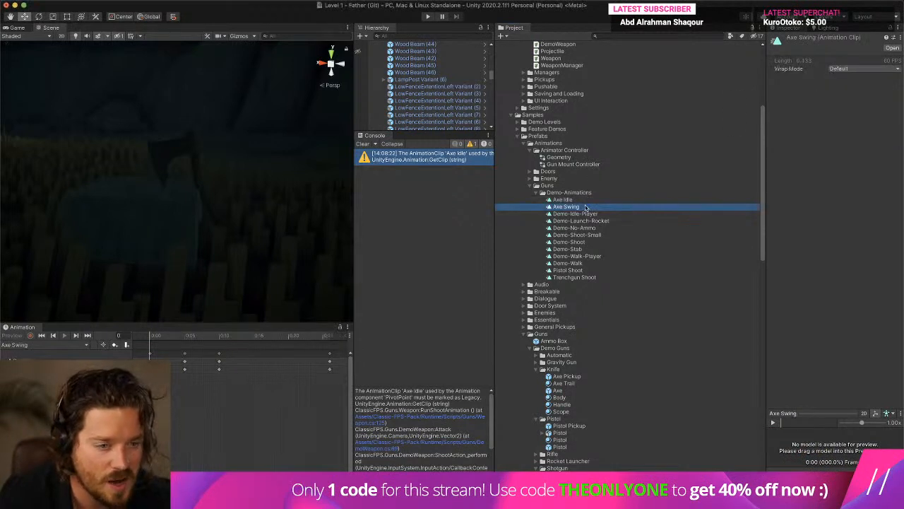
click(895, 38)
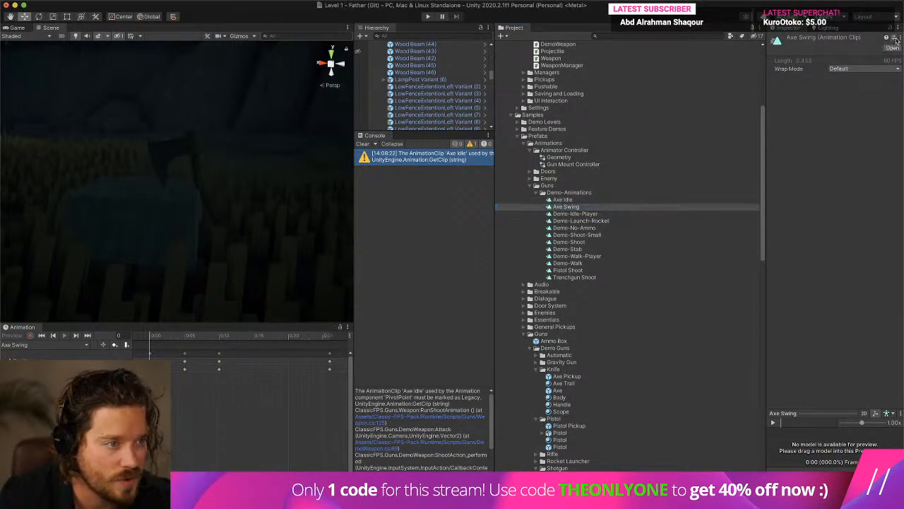
click(814, 33)
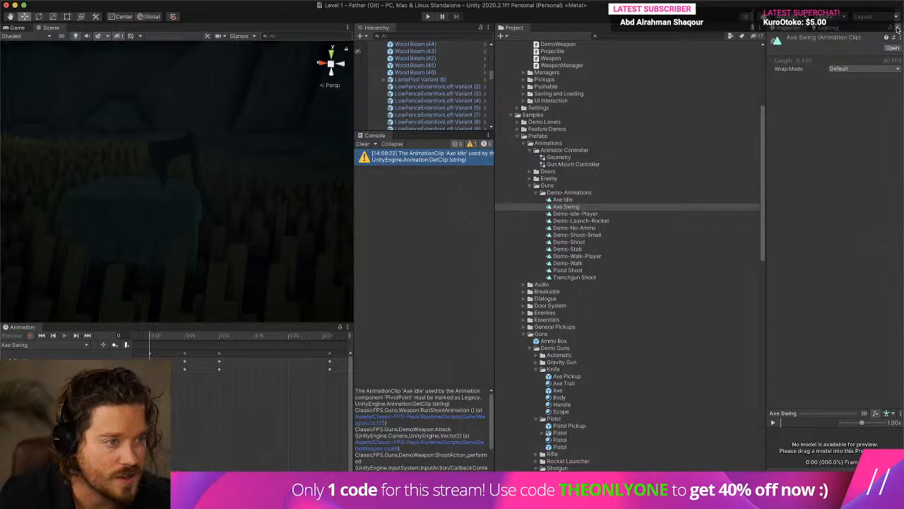
click(898, 29)
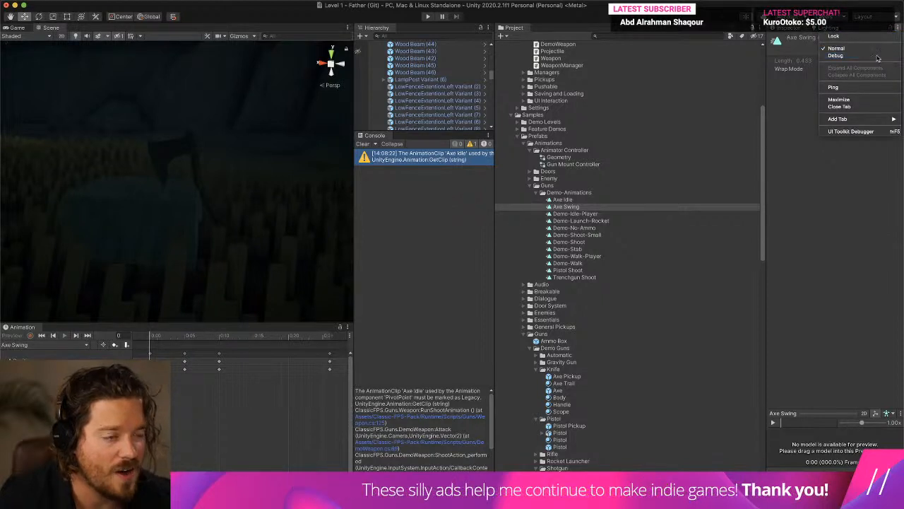
click(836, 55)
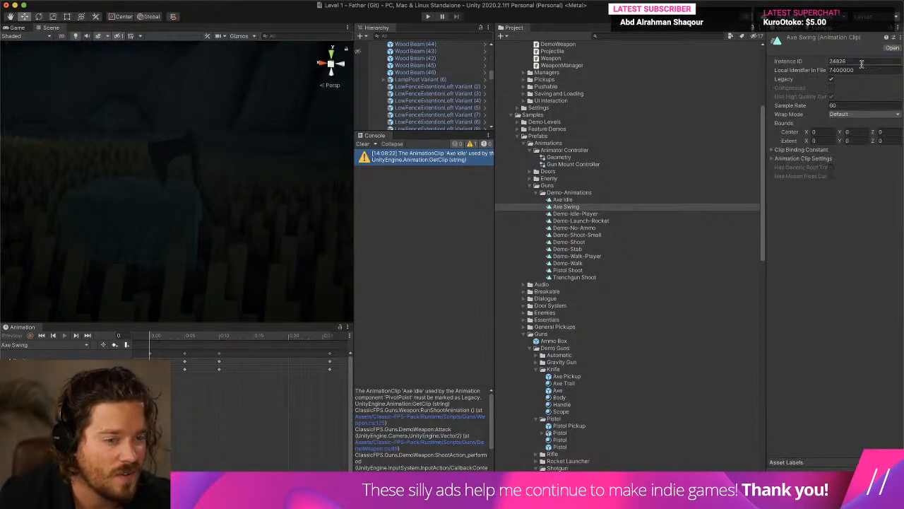
Step: Compare the Legacy setting of Axe Idle, Axe Swing and the neighbouring demo animation clips
click(602, 207)
key(Up)
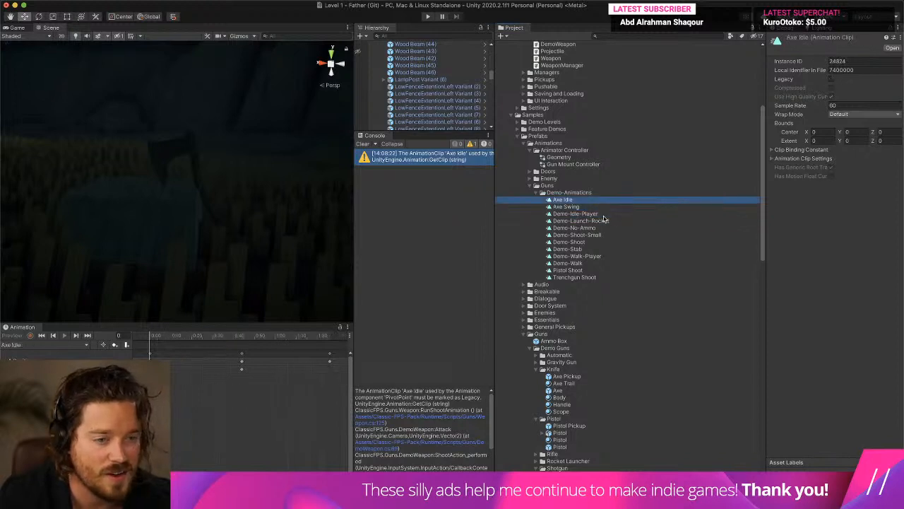
key(Down)
key(Down)
key(Down)
key(Down)
key(Up)
key(Up)
key(Up)
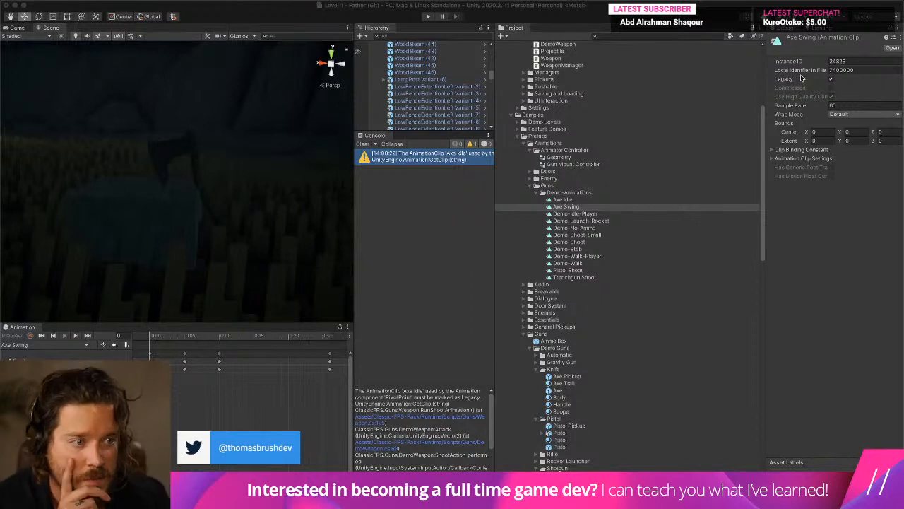
Step: Clear the console and play Level 1 in a widened Game view to test the axe attack and its warning
click(362, 144)
drag(353, 162, 406, 163)
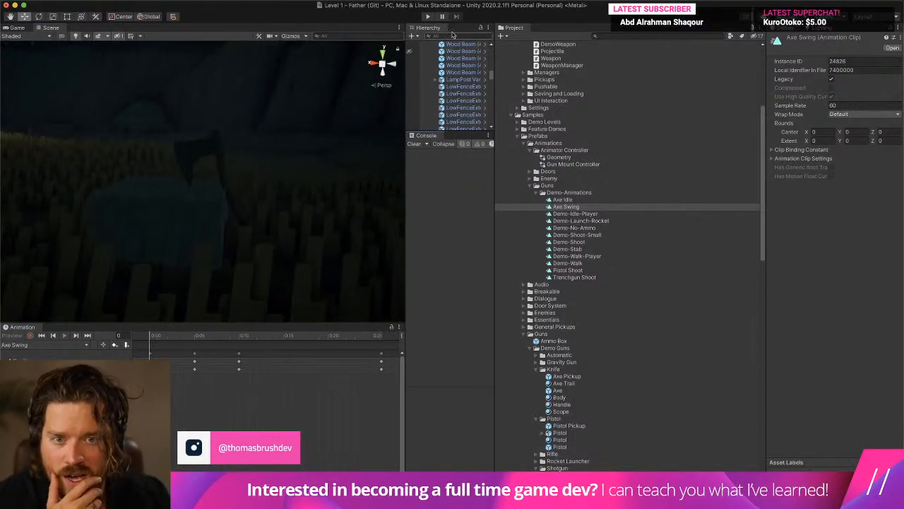
click(427, 16)
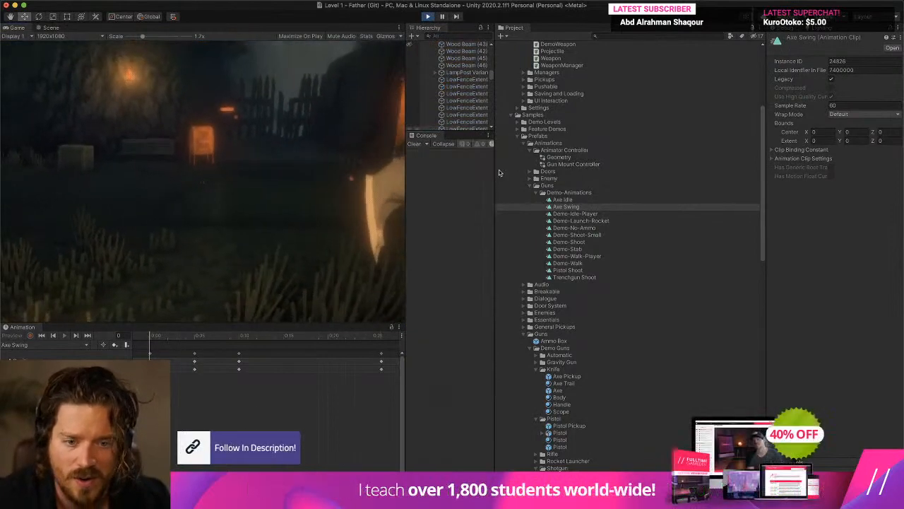
drag(494, 165, 680, 166)
click(452, 189)
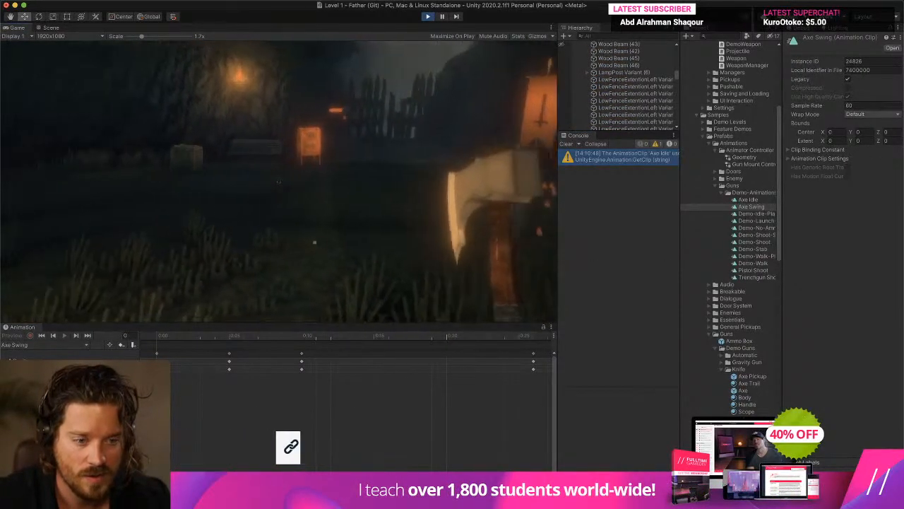
click(567, 144)
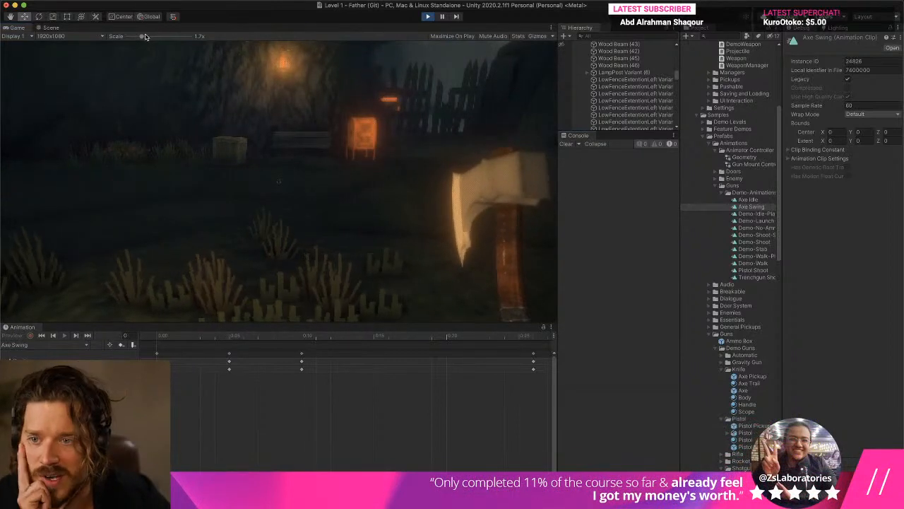
Step: Set the Game view scale to 1x and inspect the Knife object under Knife Pickup during play before stopping the game
drag(142, 36, 127, 36)
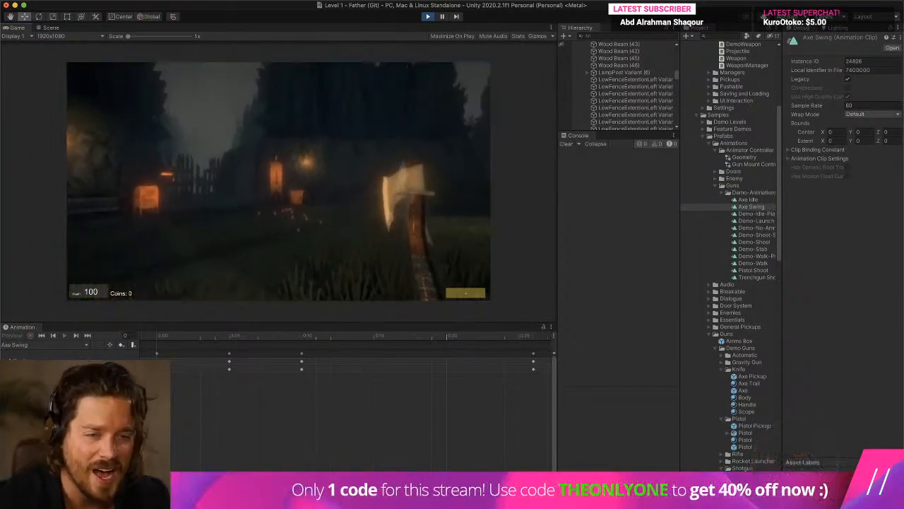
scroll(633, 73, up, 3)
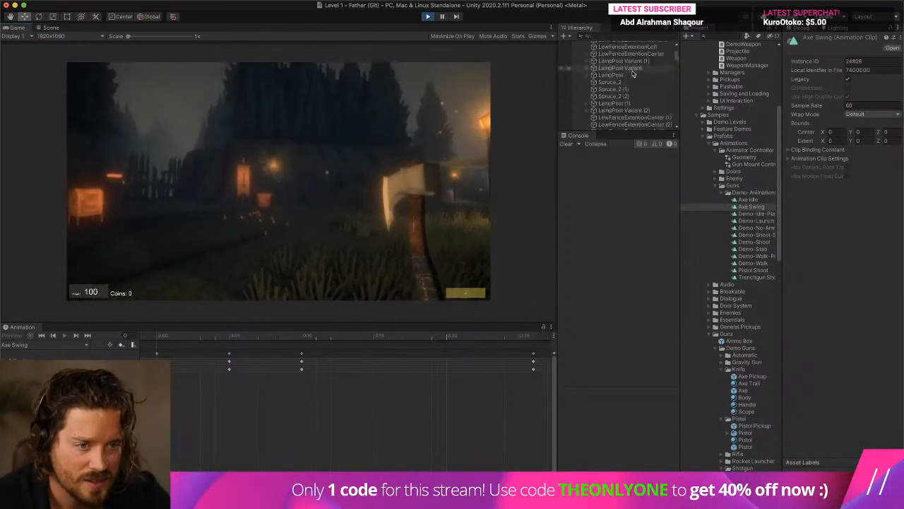
scroll(633, 73, up, 5)
click(600, 65)
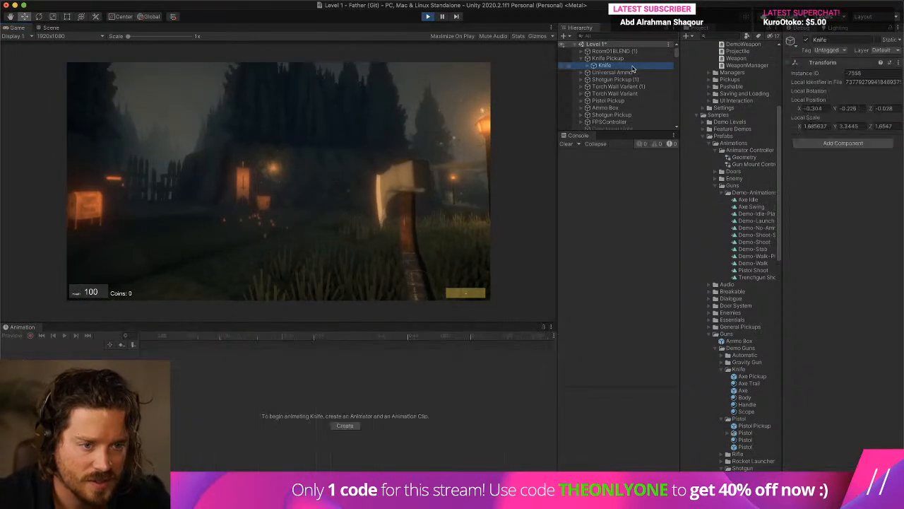
click(587, 66)
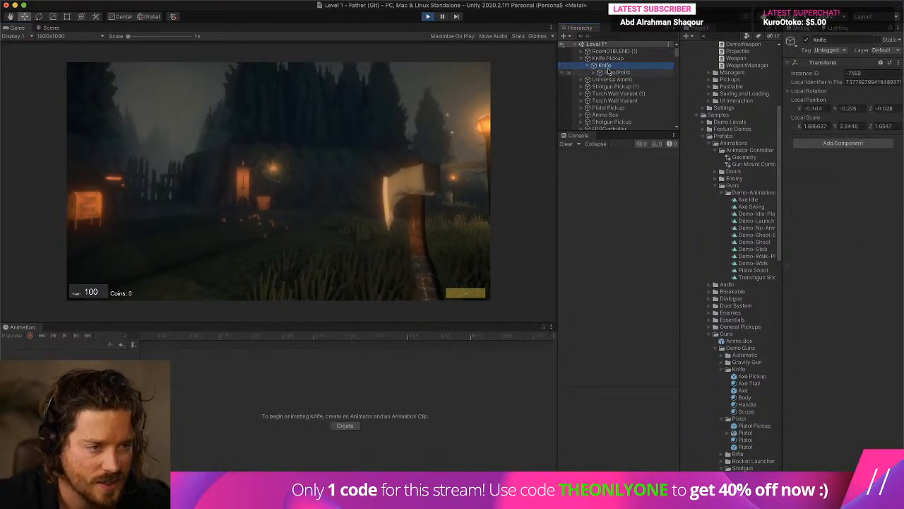
click(339, 180)
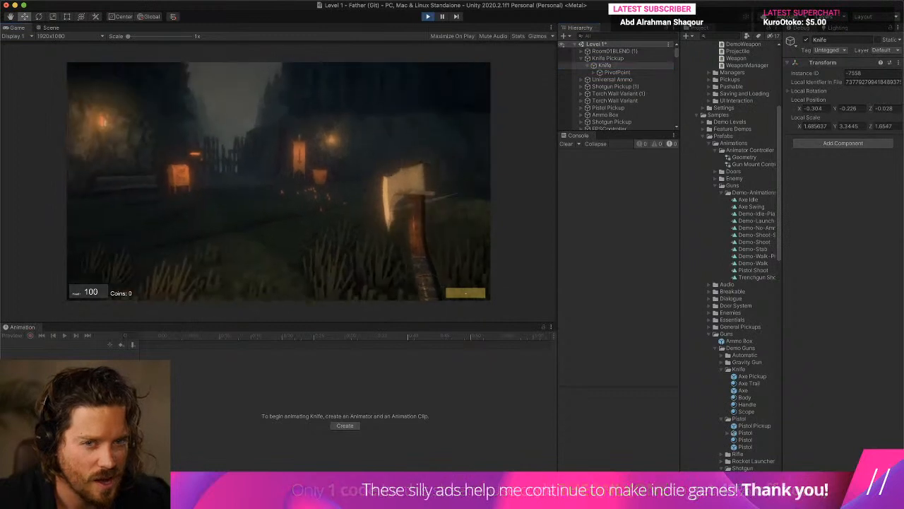
key(Escape)
click(428, 16)
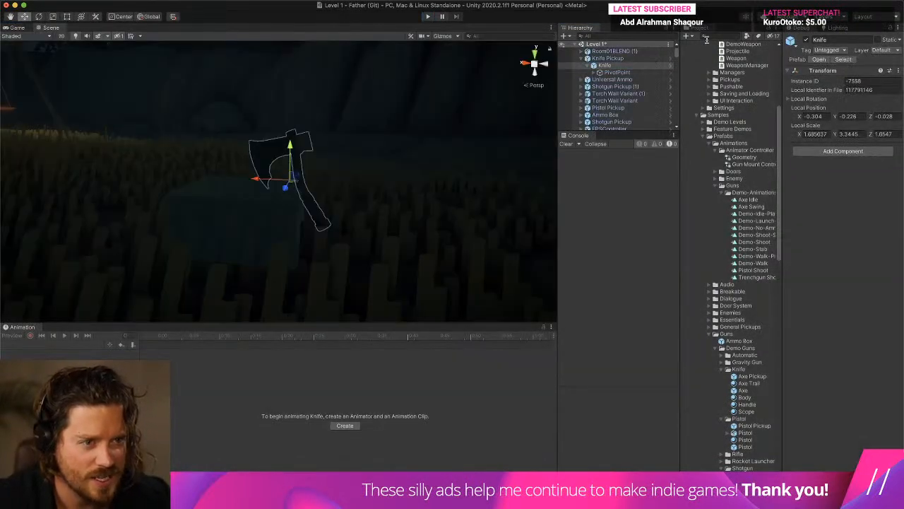
Step: Search the project for Knife and examine the contents of the Knife folder under Demo Guns
click(707, 38)
text(sh)
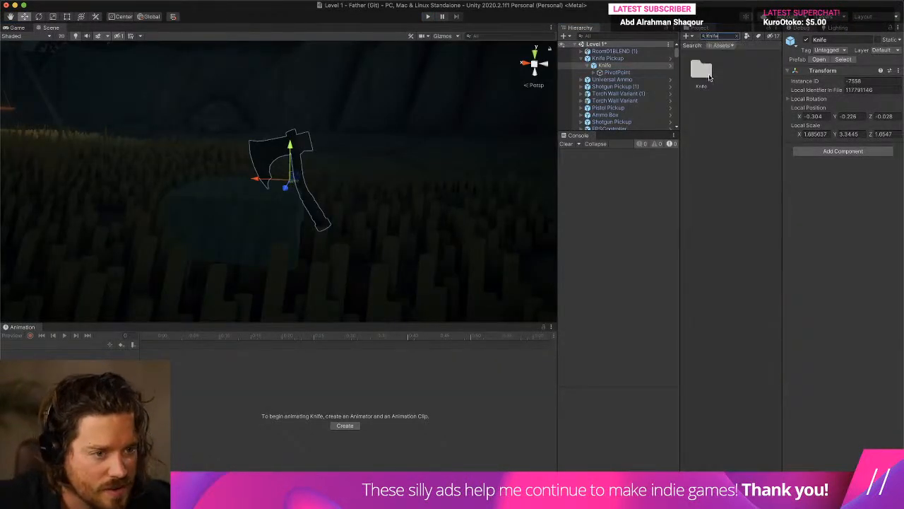
double_click(712, 71)
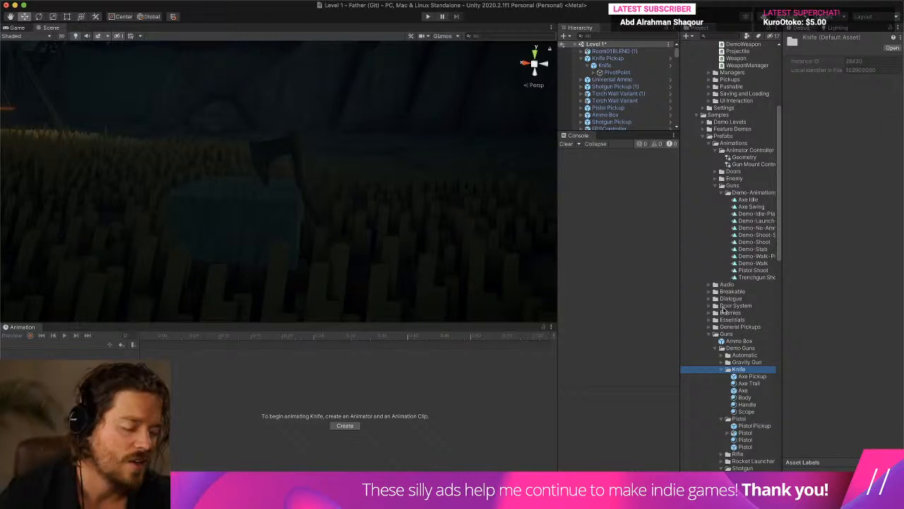
scroll(729, 312, down, 5)
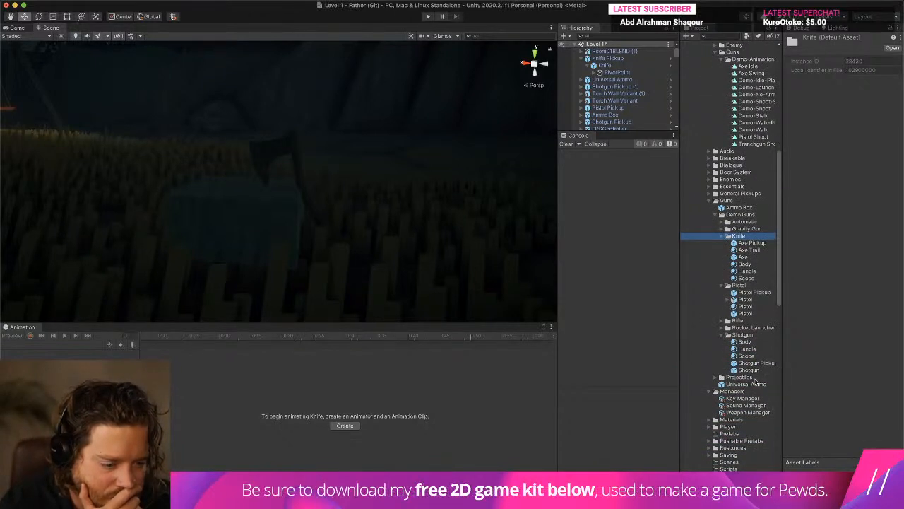
Step: In the Weapon Manager asset, change the Knife entry's gun name and Weapon Unique ID to Axe
click(748, 412)
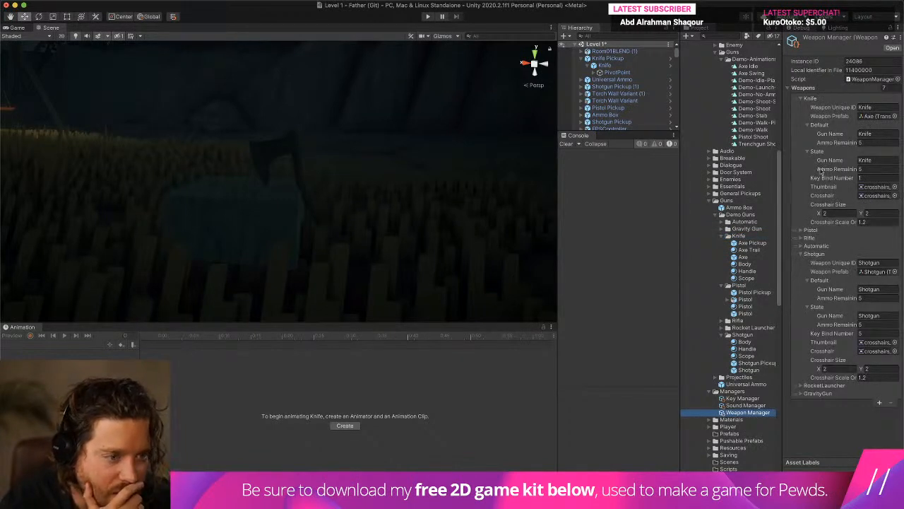
click(882, 135)
key(ctrl+c)
text(Axe)
click(880, 107)
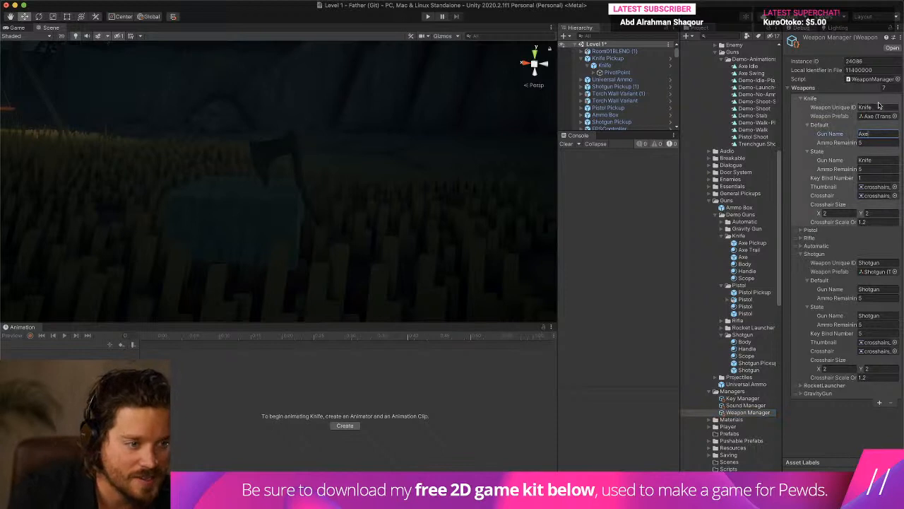
text(Axe)
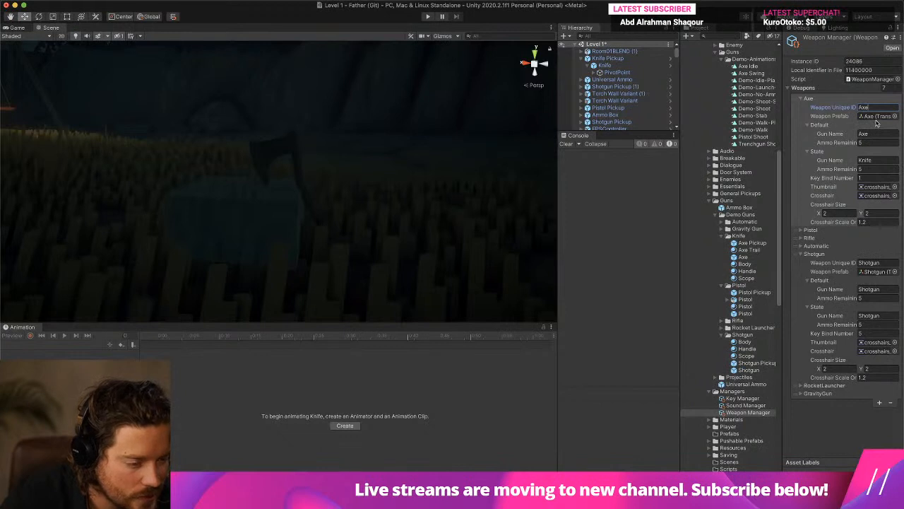
Step: Inspect the Knife object under Knife Pickup, and search the project for axe to open the Axe prefab
click(613, 58)
click(619, 65)
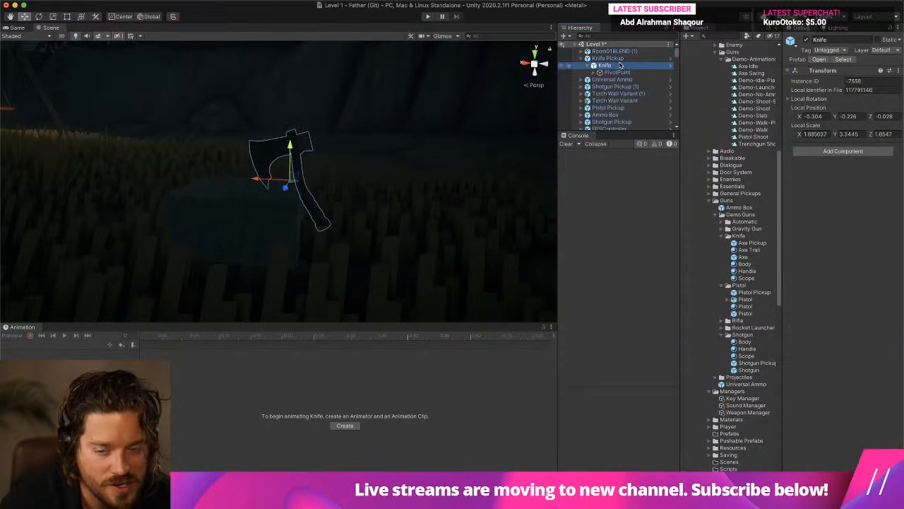
click(728, 35)
text(kn)
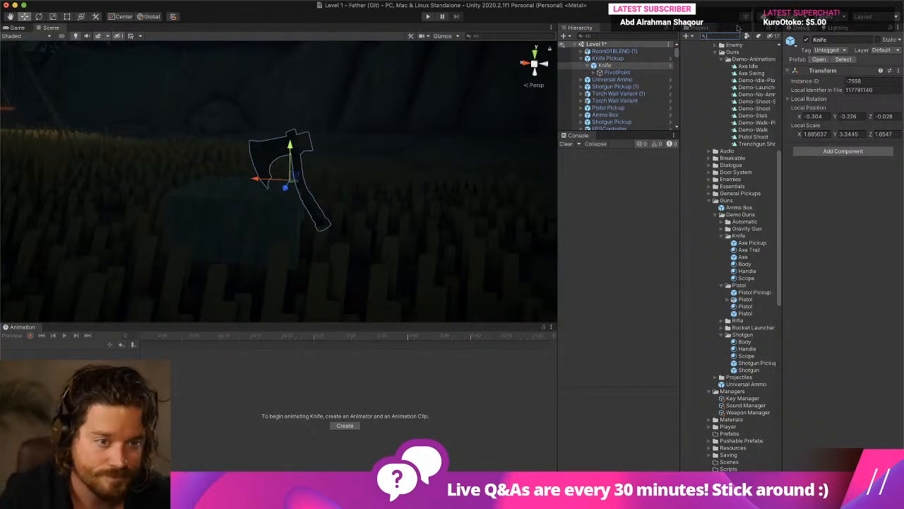
click(616, 72)
click(604, 65)
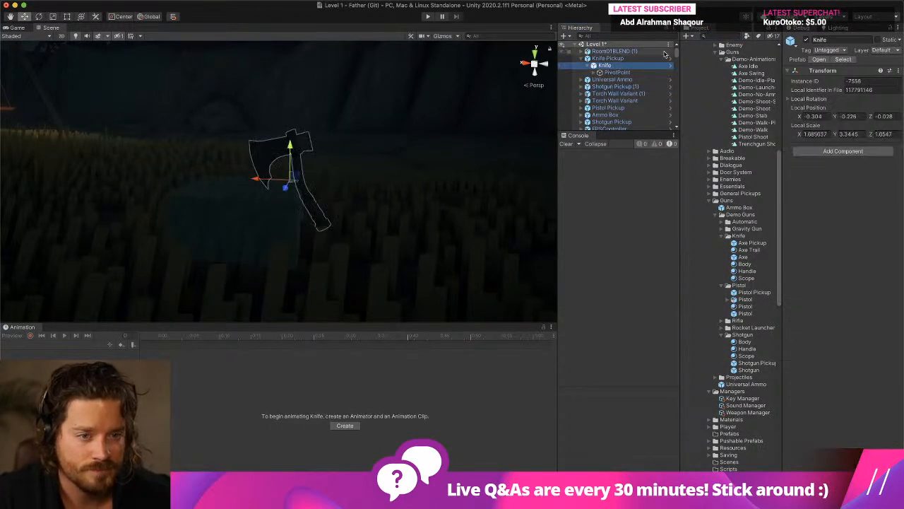
click(713, 35)
text(axe)
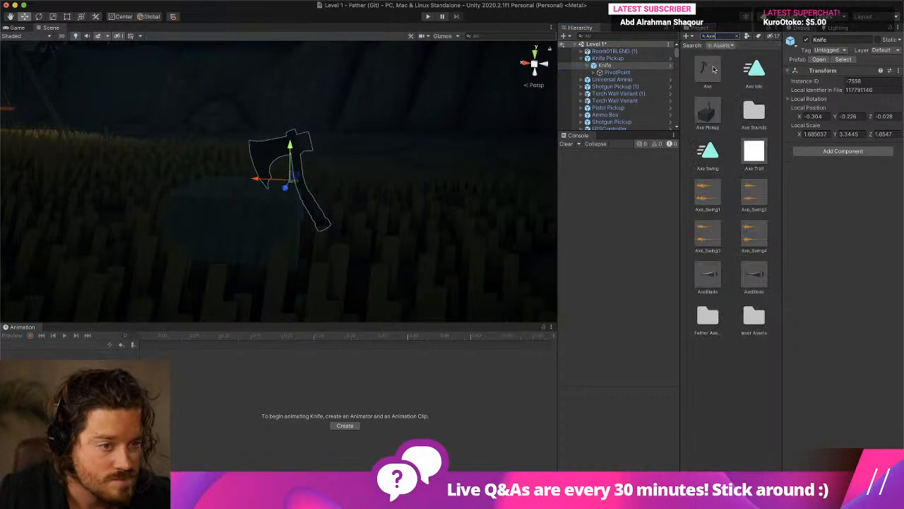
double_click(710, 68)
Step: Play Level 1 and walk around to test the renamed axe weapon, then stop the game and clear the console
click(427, 16)
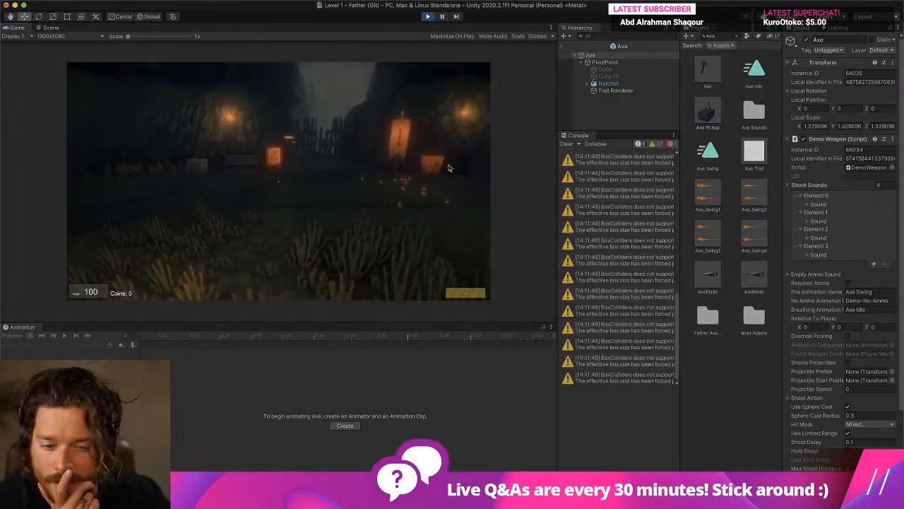
click(567, 144)
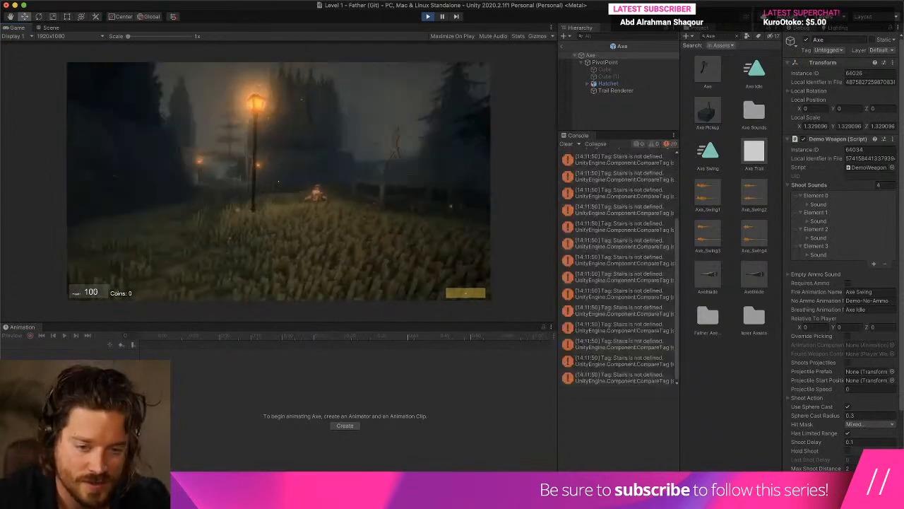
key(w)
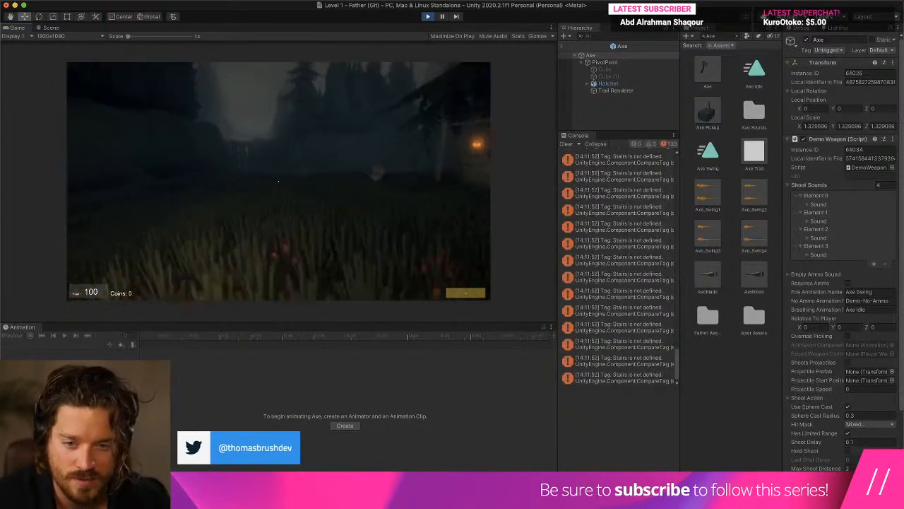
key(w)
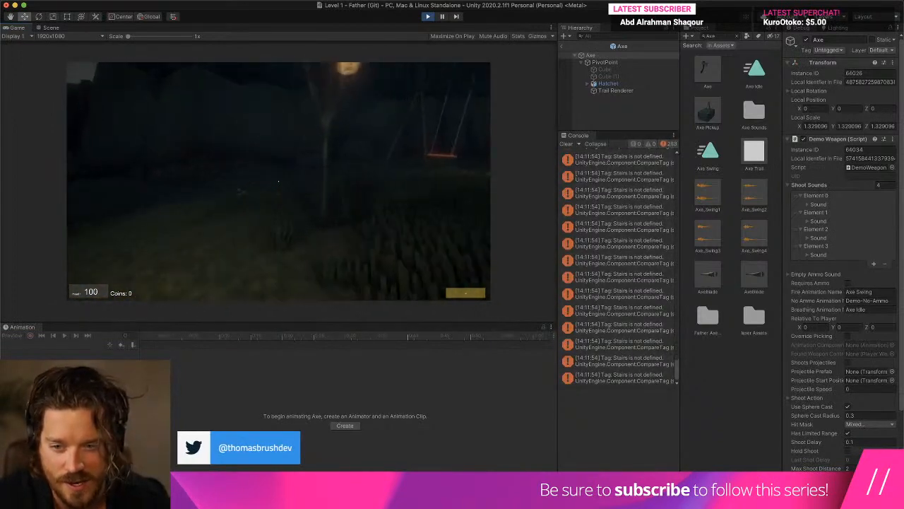
key(w)
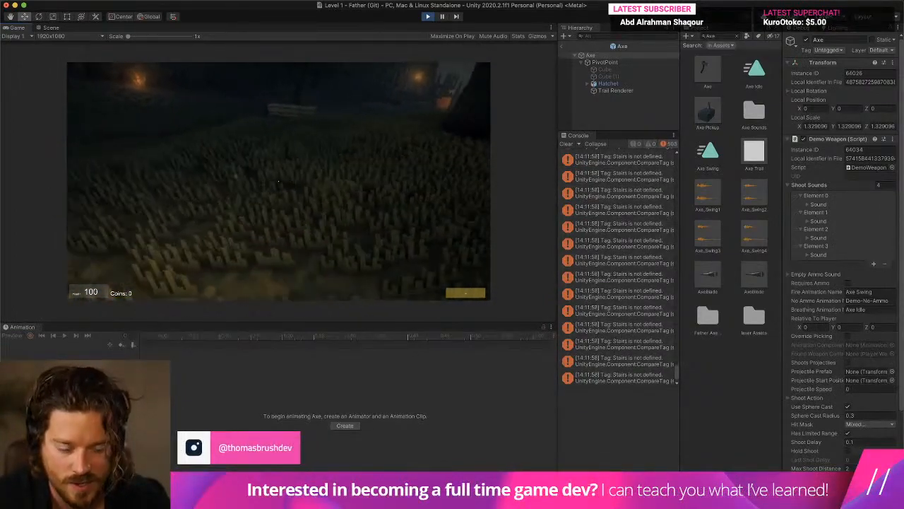
key(super+p)
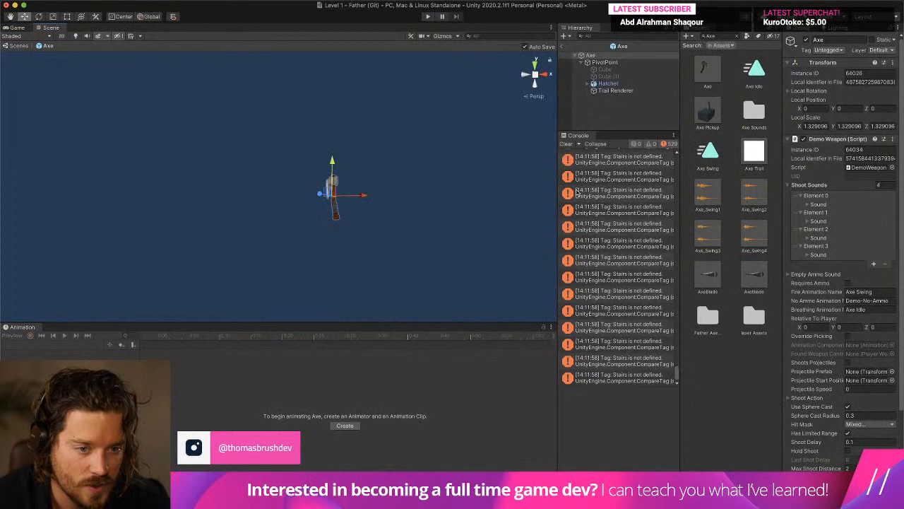
click(566, 143)
Step: Check the Axe prefab's Hatchet, leave prefab editing, and inspect the Axe asset's name against the Knife object under Knife Pickup
click(608, 83)
click(562, 56)
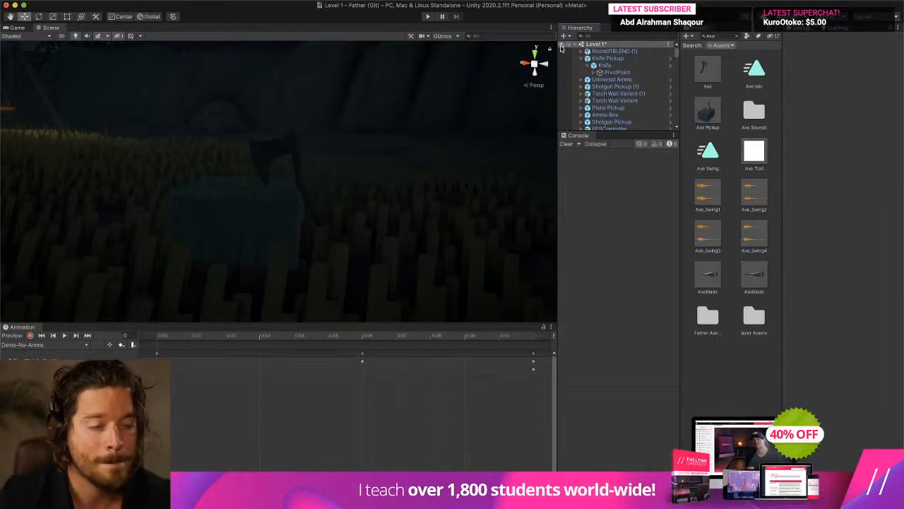
click(704, 86)
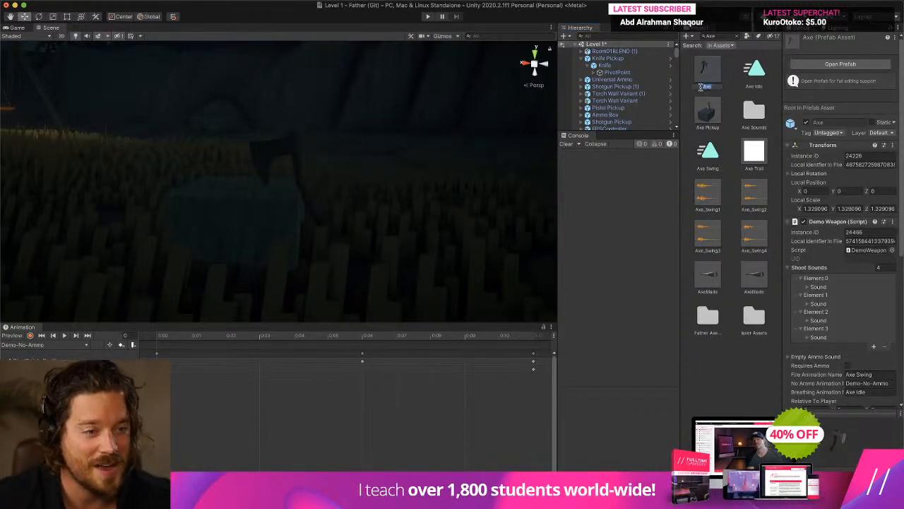
key(Return)
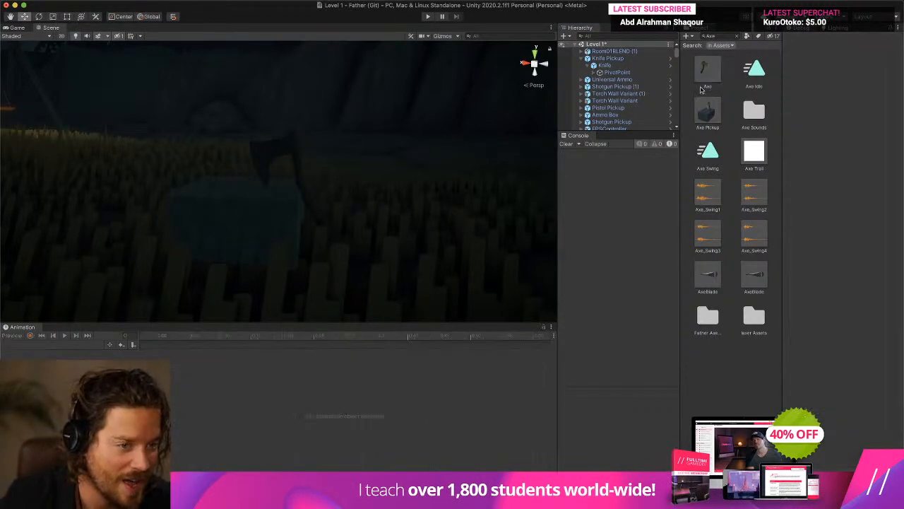
click(608, 58)
click(605, 65)
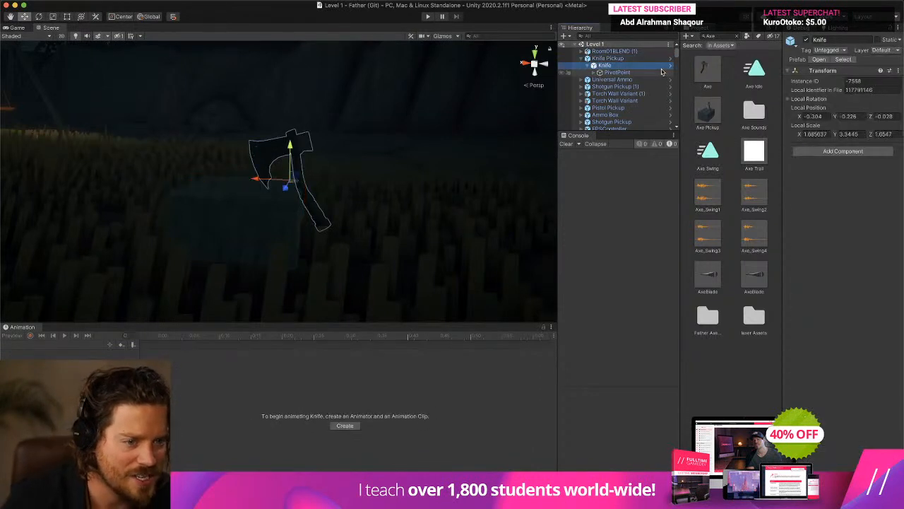
Step: In the Weapon Manager asset, restore the Axe entry's Default and State gun names to Knife
key(BackSpace)
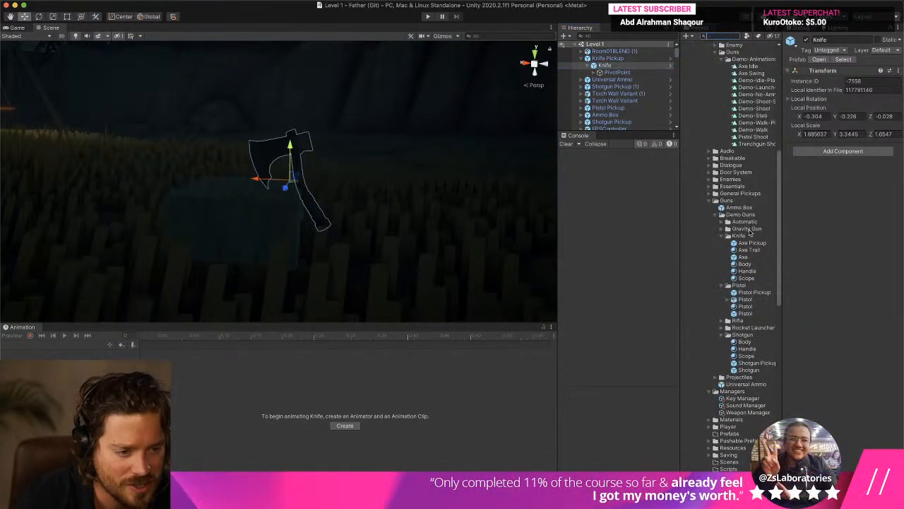
click(749, 412)
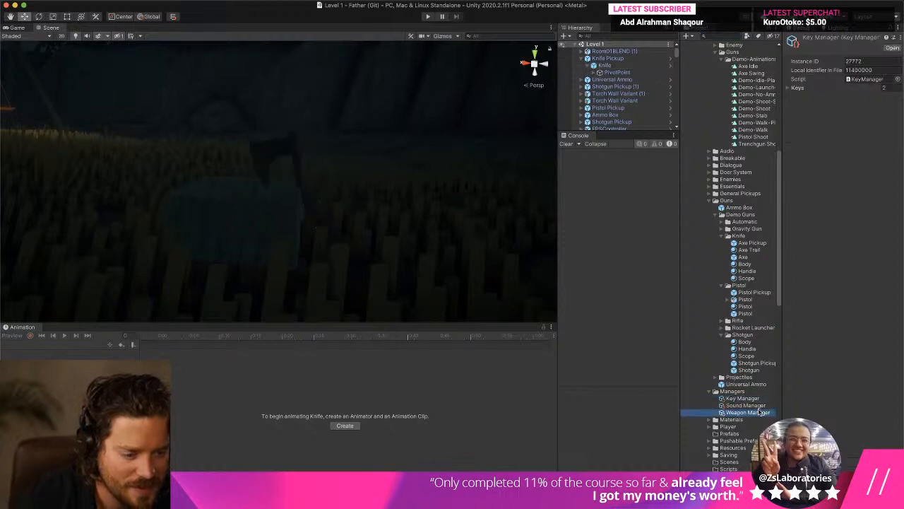
click(873, 134)
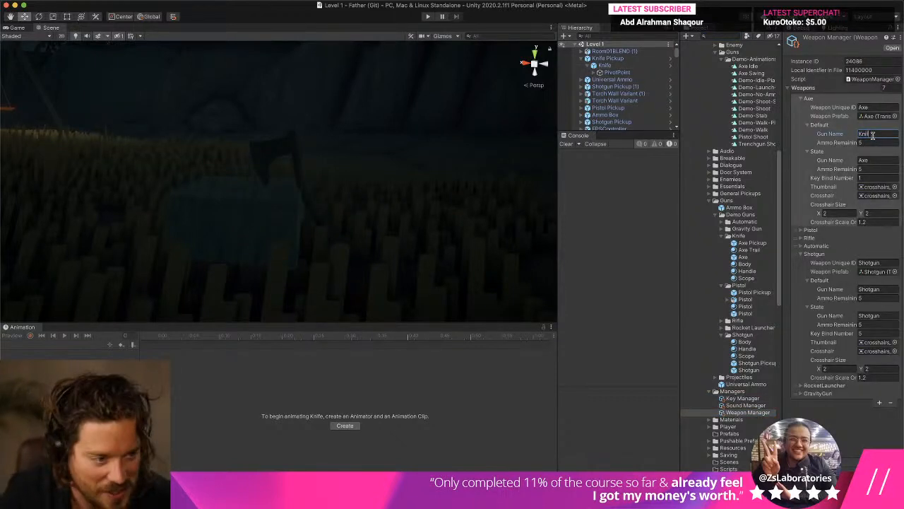
click(871, 160)
key(ctrl+v)
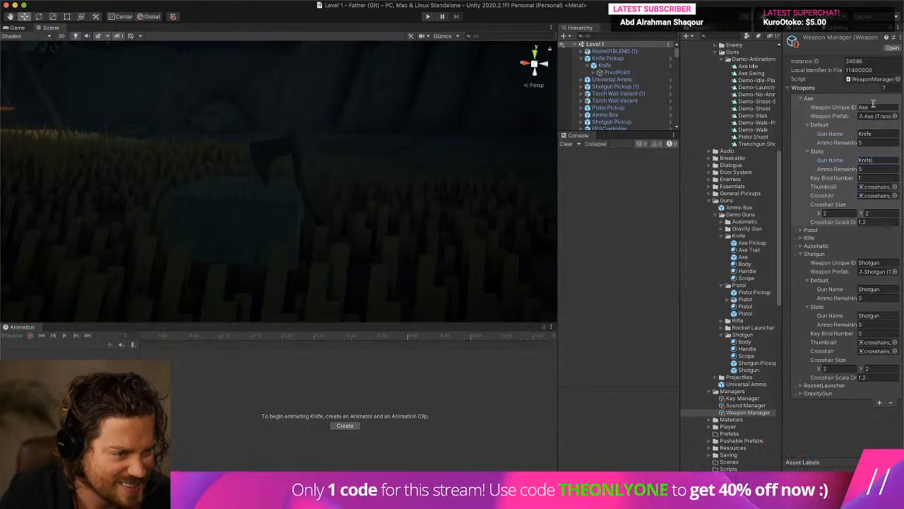
Step: Check the Demo-No-Ammo clip's Legacy setting and play Level 1 to test the axe swing and idle warning
click(756, 94)
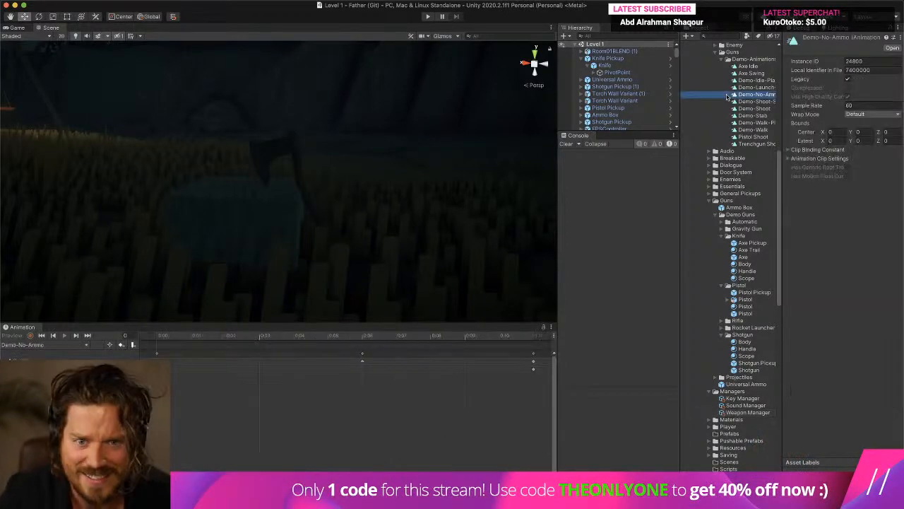
click(431, 17)
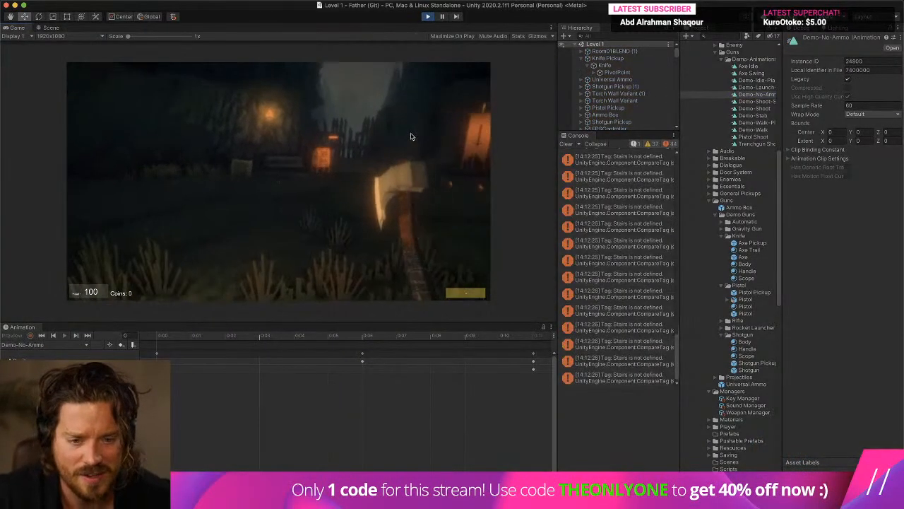
click(279, 182)
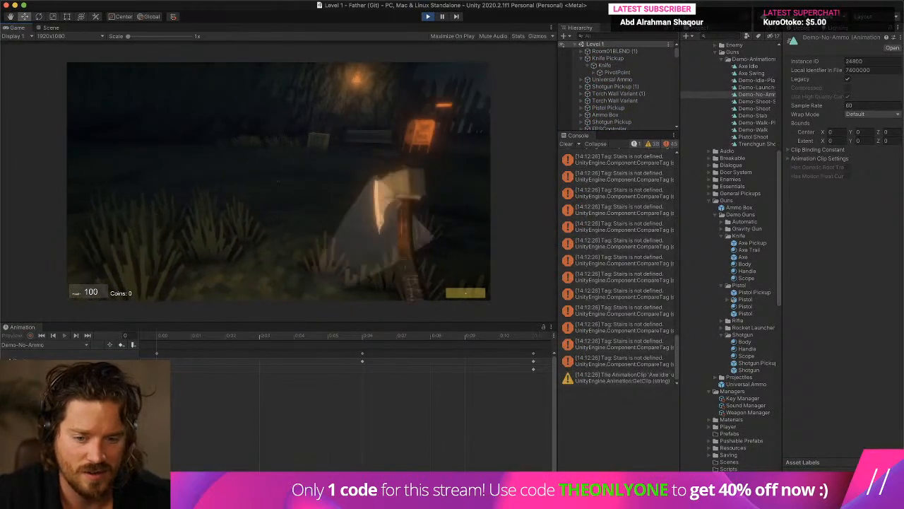
click(278, 181)
key(w)
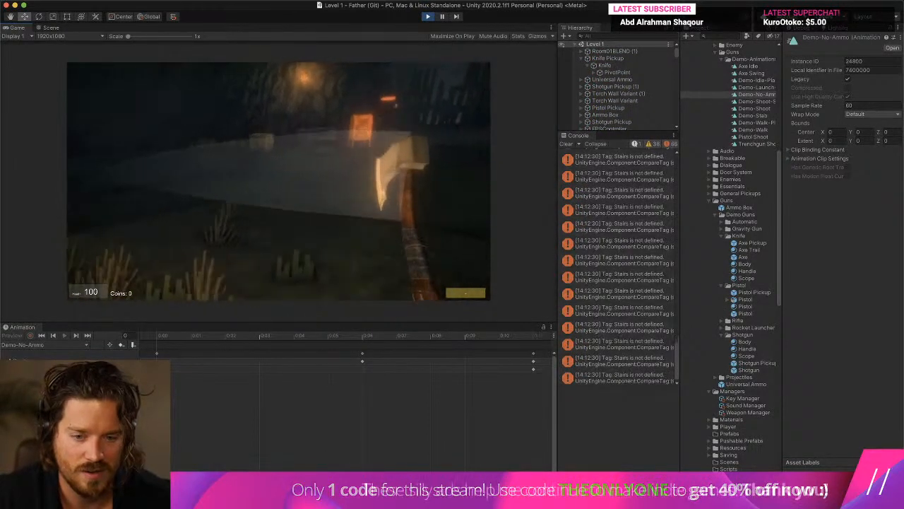
key(Escape)
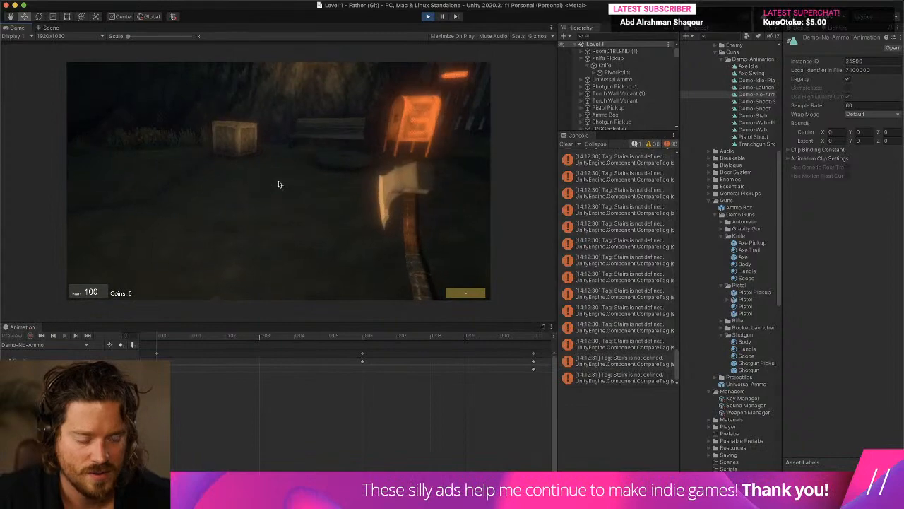
Step: Enable Legacy on the Axe Idle animation clip outside play mode, and play Level 1 to test it
click(567, 144)
key(ctrl+Up)
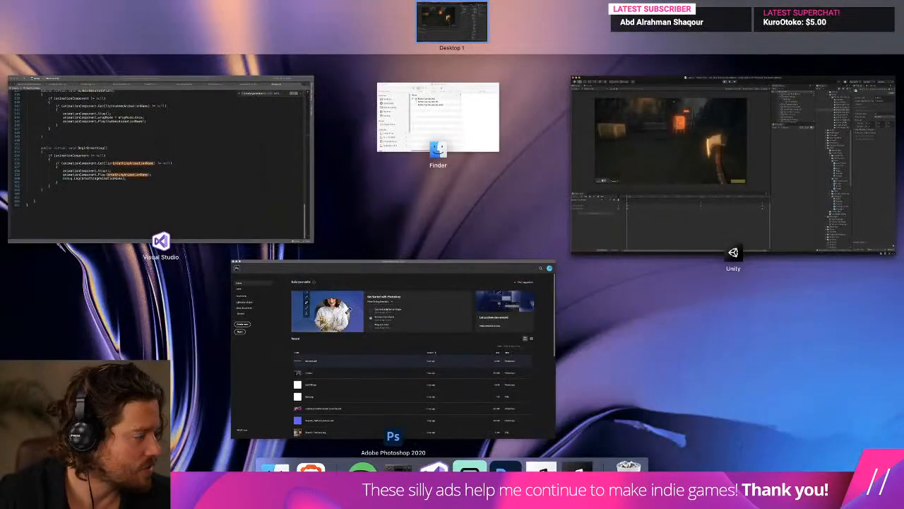
key(ctrl+Up)
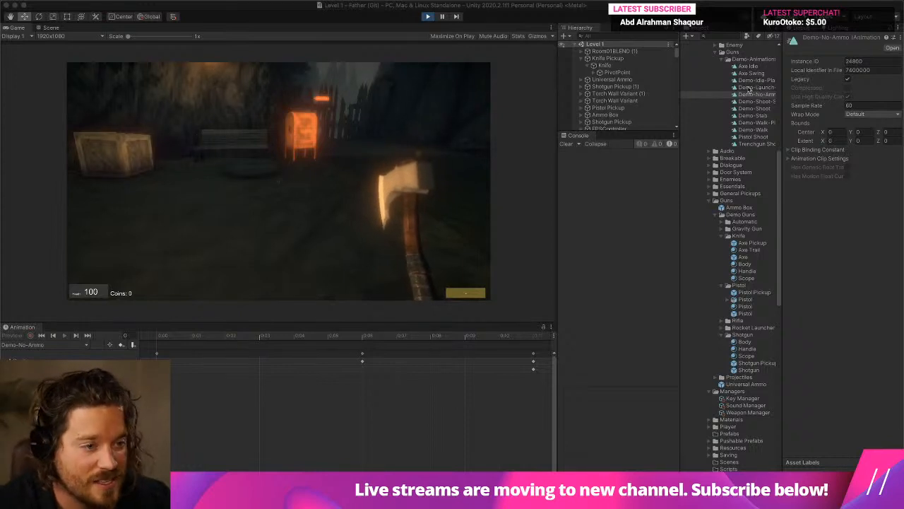
click(750, 66)
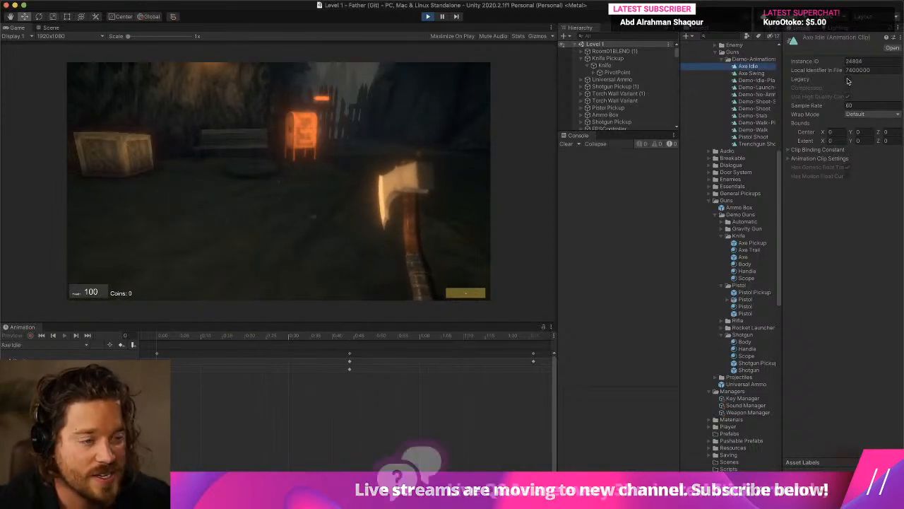
click(428, 16)
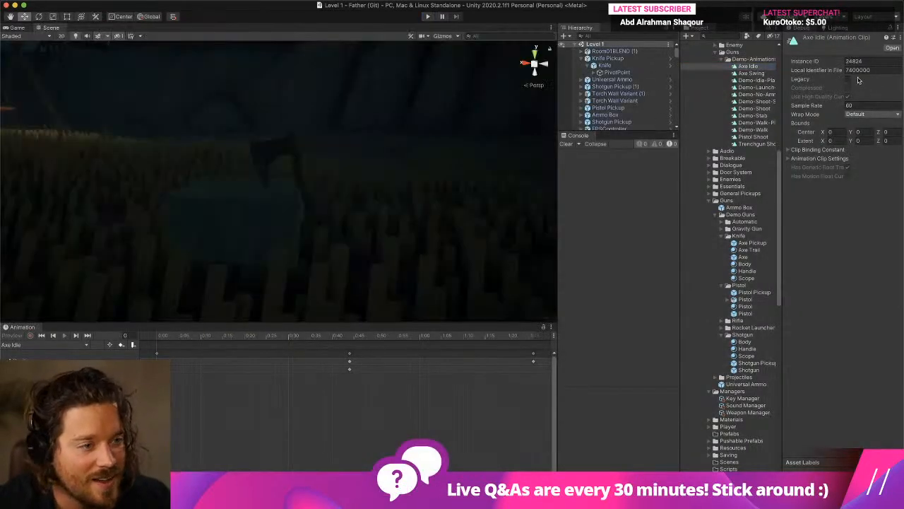
click(428, 16)
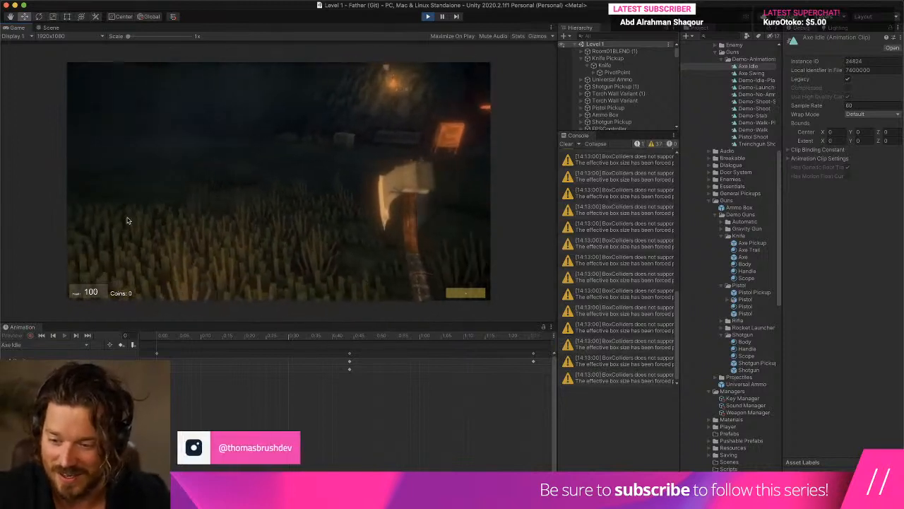
Step: Inspect the Animation component on the Knife's PivotPoint during play and preview the Axe Idle clip by scrubbing its timeline
click(608, 58)
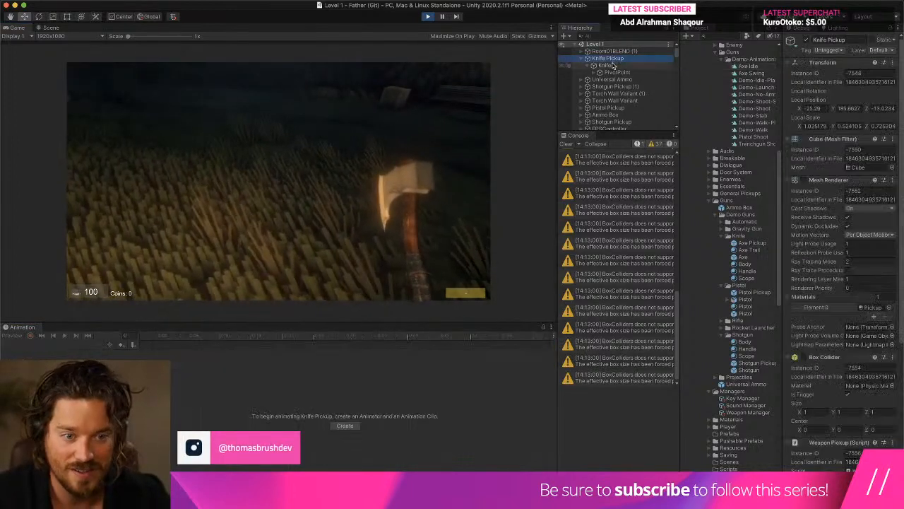
click(612, 67)
click(614, 77)
click(613, 73)
click(594, 73)
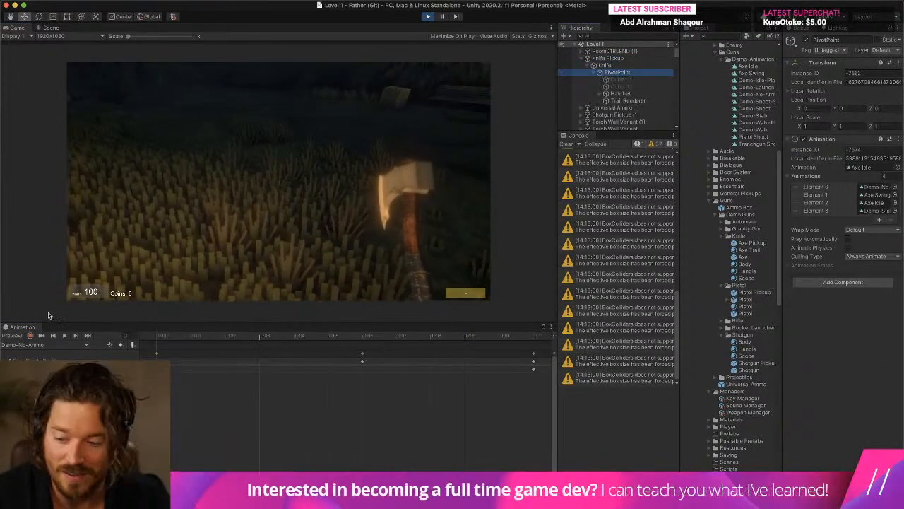
click(44, 345)
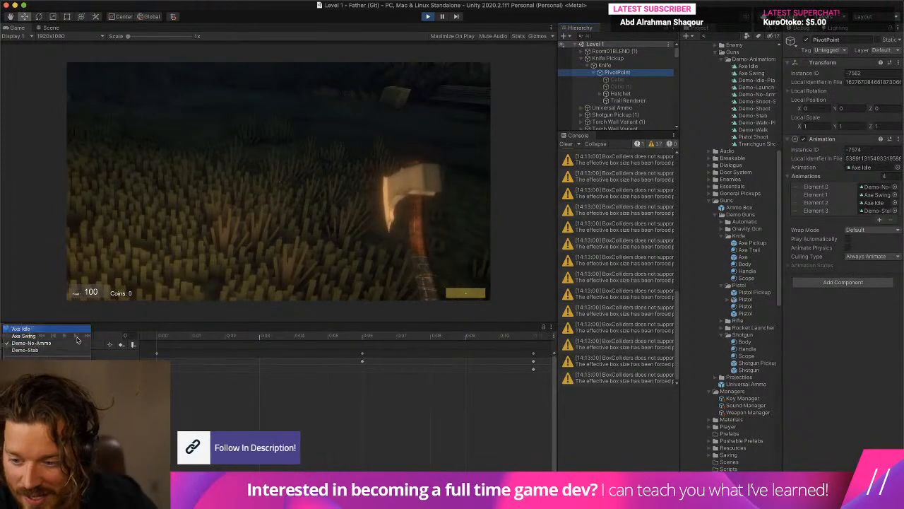
click(29, 329)
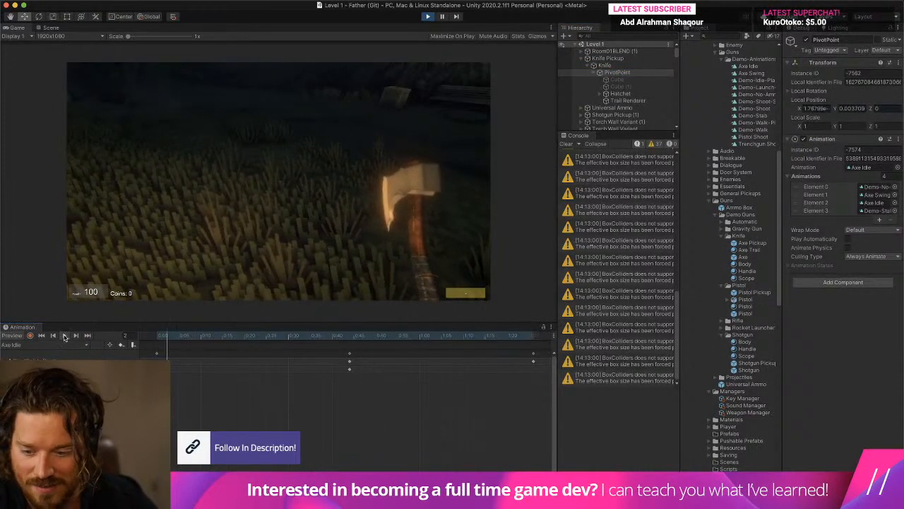
click(152, 337)
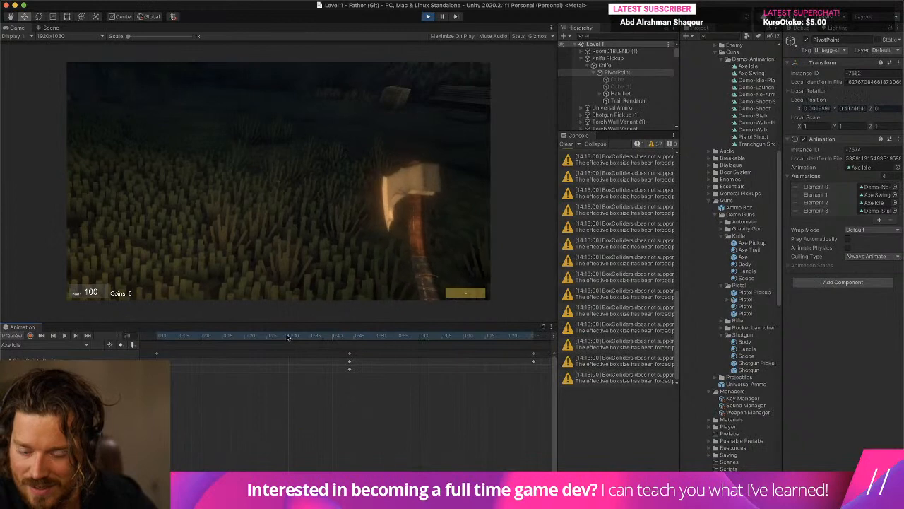
drag(287, 337, 150, 337)
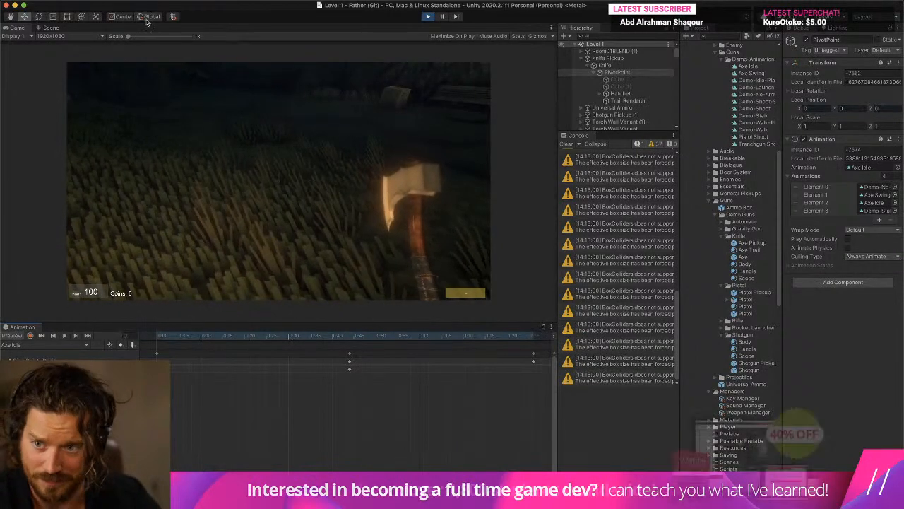
Step: Look around the running level in the Scene view, then stop the game and clear the console
click(53, 33)
click(53, 28)
scroll(244, 109, up, 5)
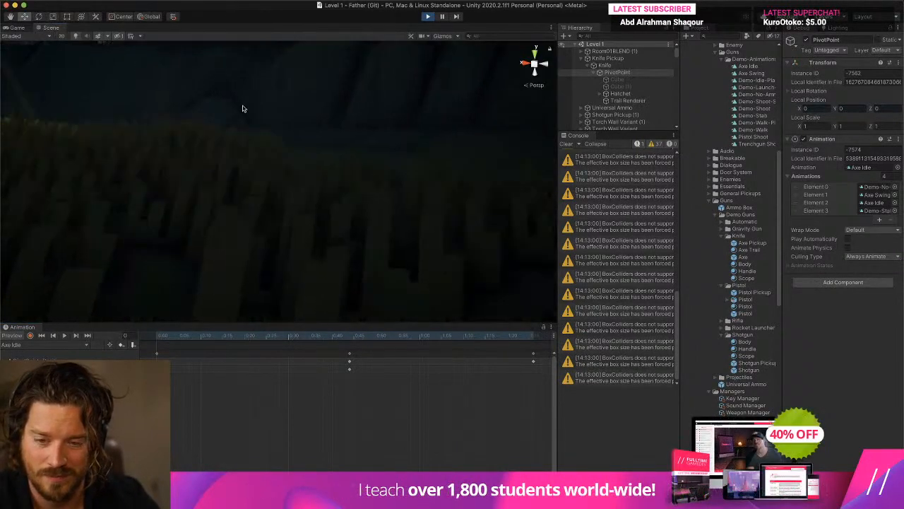
scroll(256, 109, down, 2)
click(430, 17)
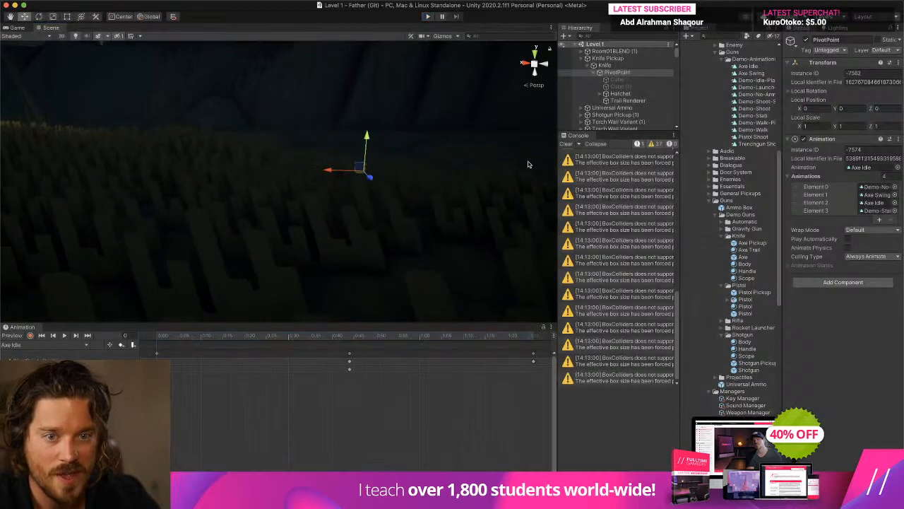
click(565, 144)
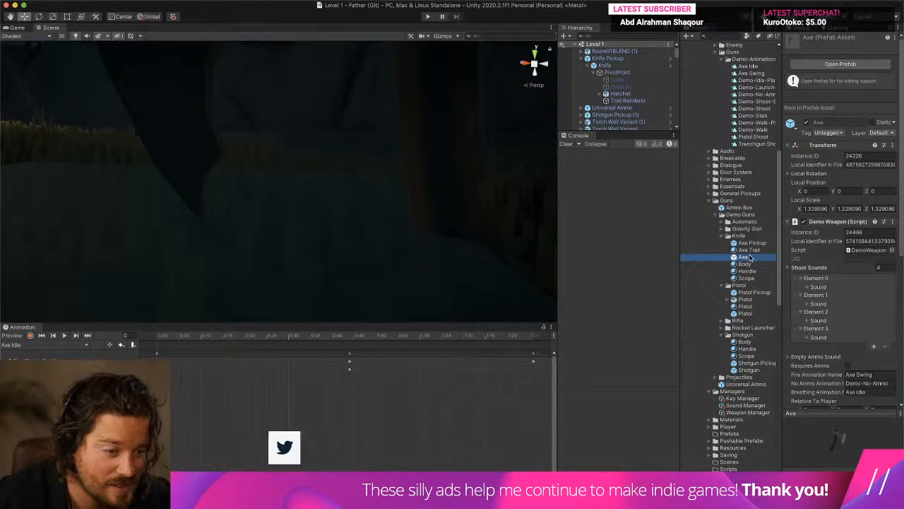
Step: From the Axe prefab, locate the Hatchet's source model, apply the Legacy rig Animation Type to it, and briefly play-test the level
double_click(751, 258)
click(621, 83)
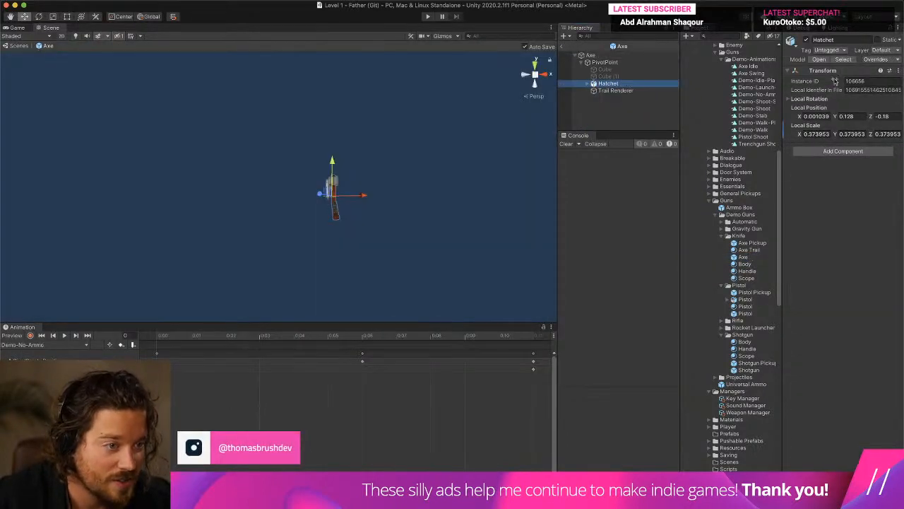
click(843, 59)
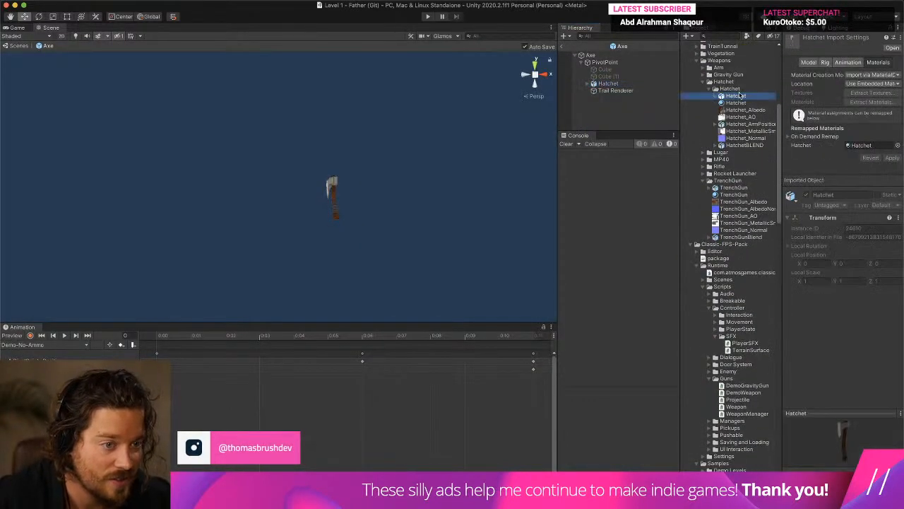
click(845, 62)
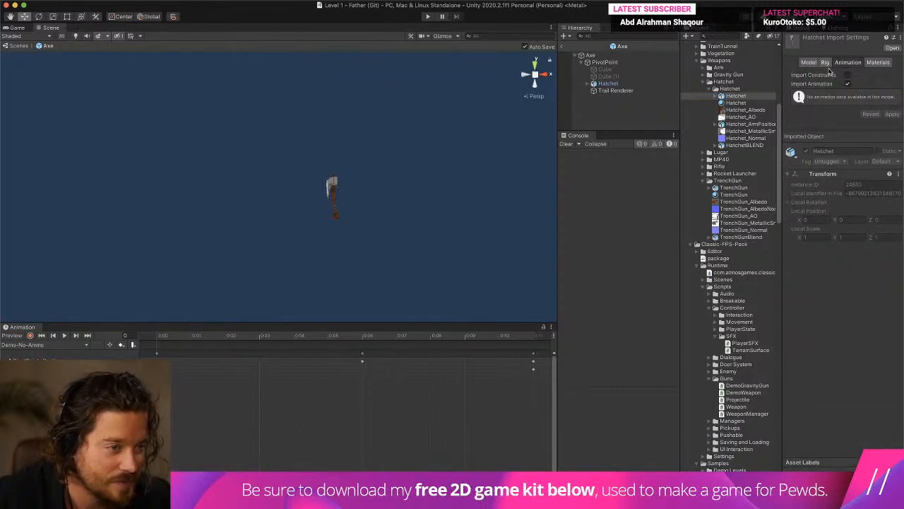
click(828, 65)
click(869, 75)
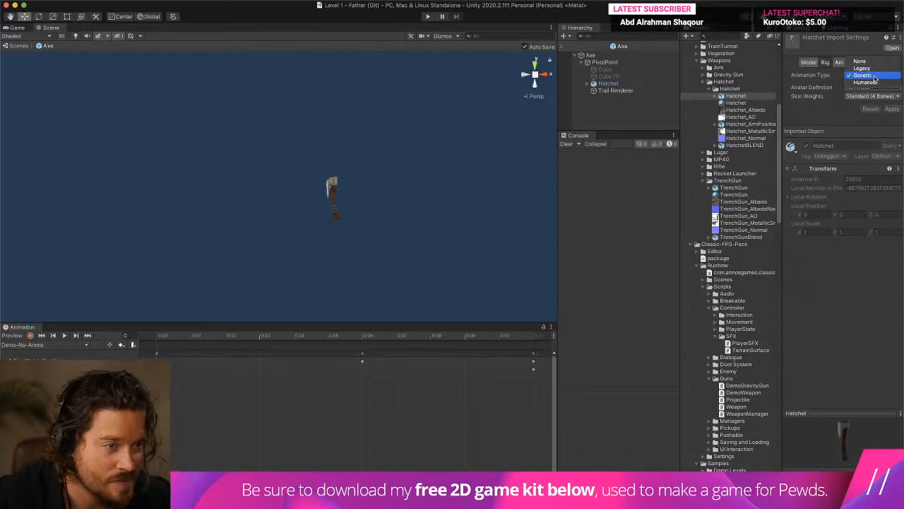
click(862, 68)
click(892, 109)
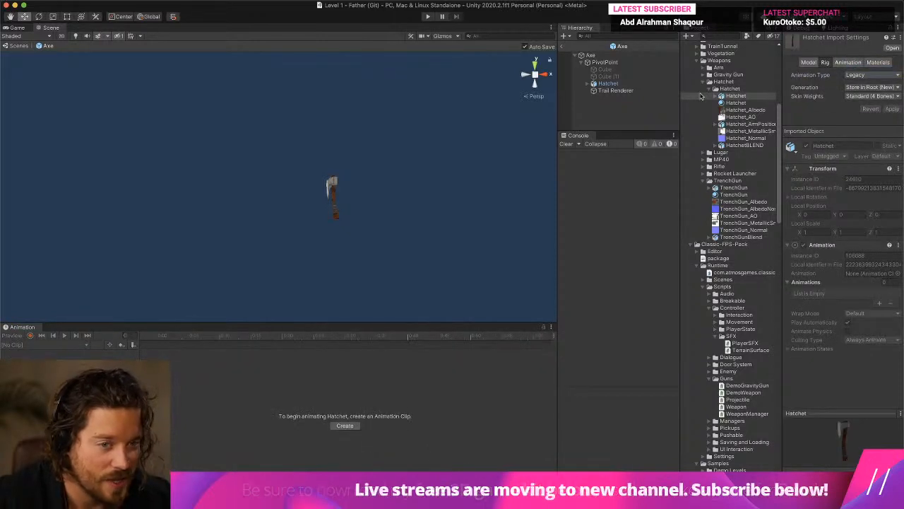
click(427, 16)
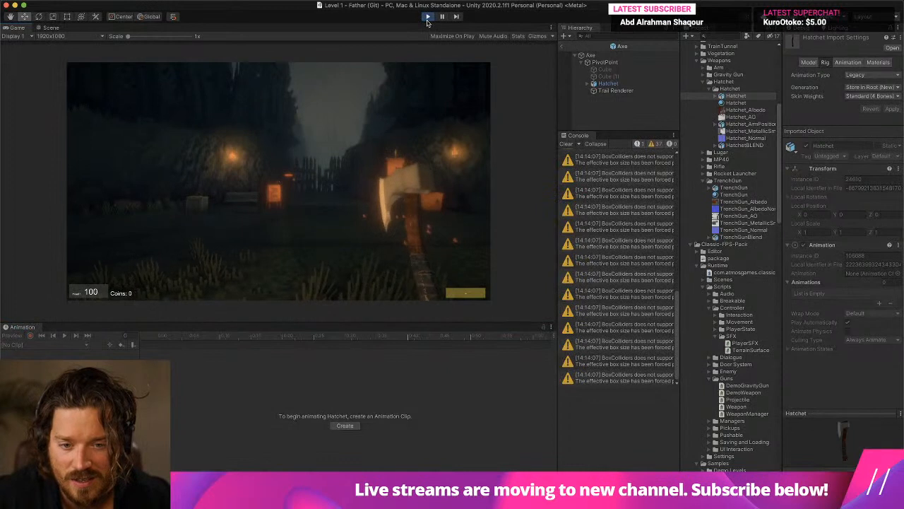
key(super+p)
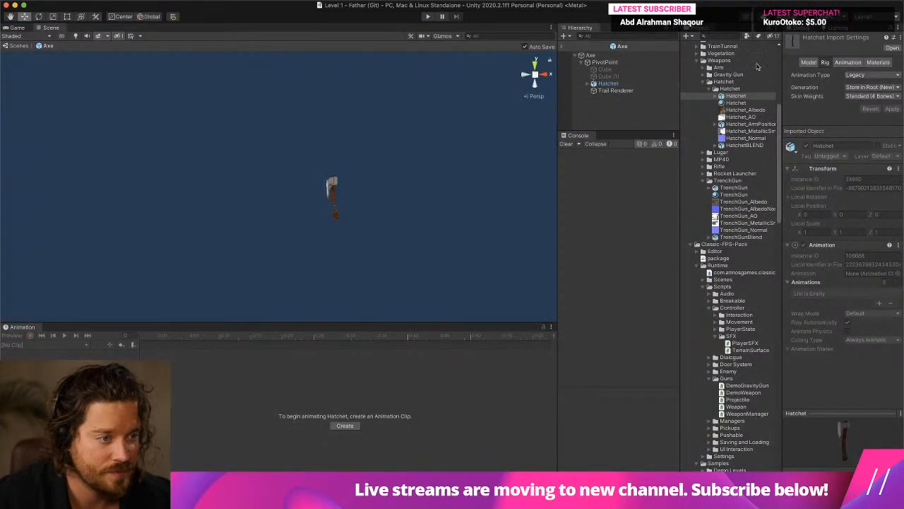
Step: Return the Hatchet model's rig Animation Type to Generic and leave Axe prefab editing
click(872, 75)
click(870, 69)
click(876, 75)
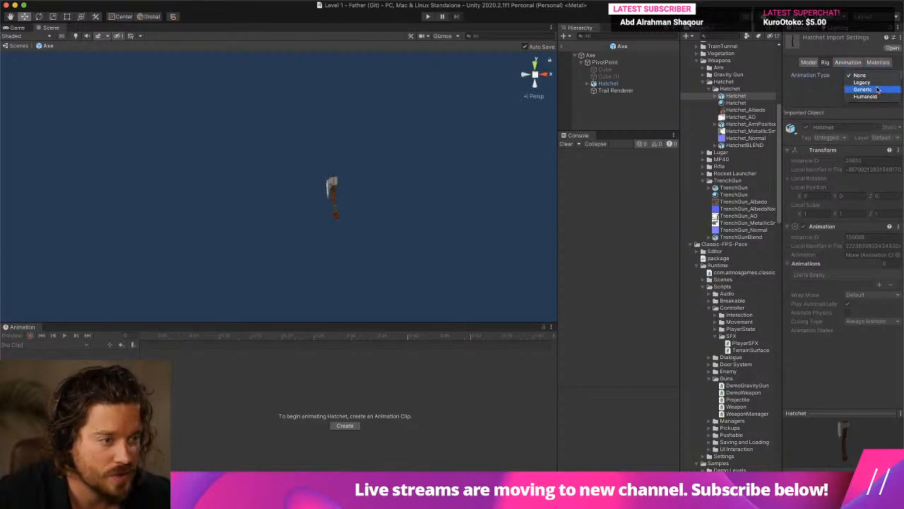
click(876, 89)
click(565, 54)
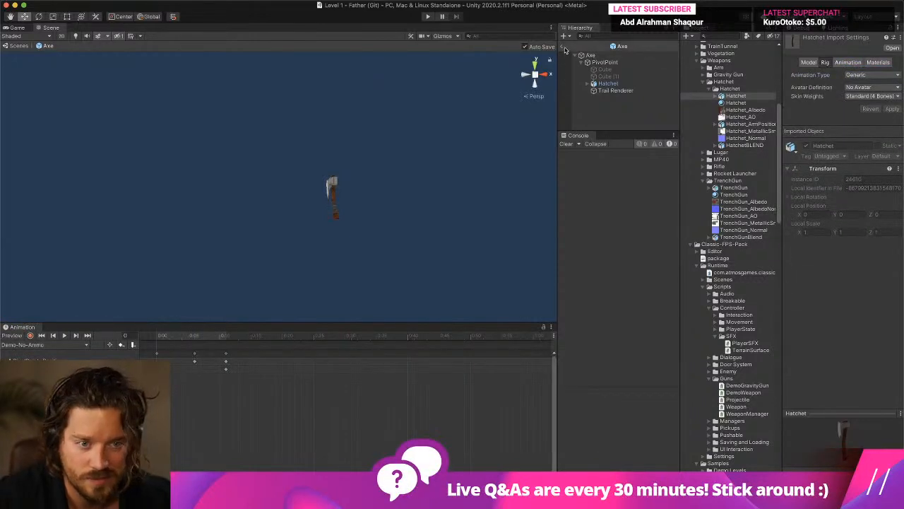
click(564, 47)
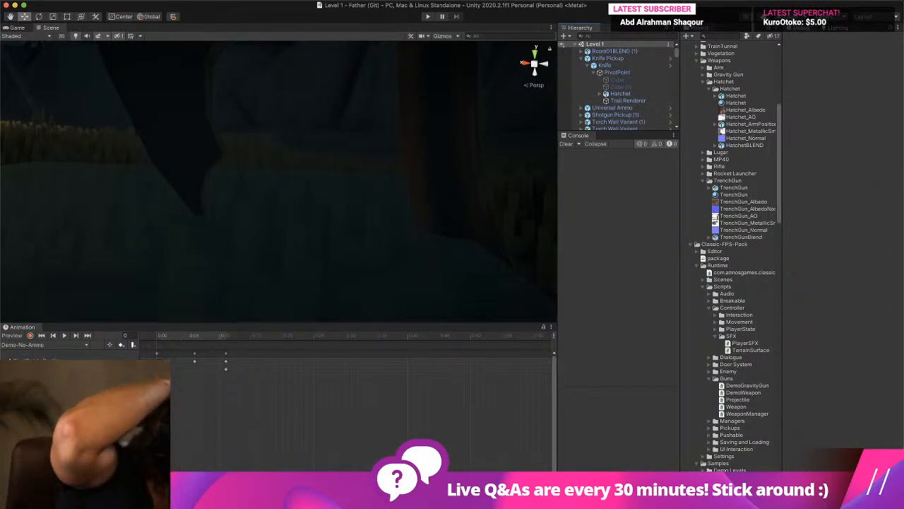
Step: Set the HatchetBLEND model's rig Animation Type to Legacy and apply the import settings
click(737, 96)
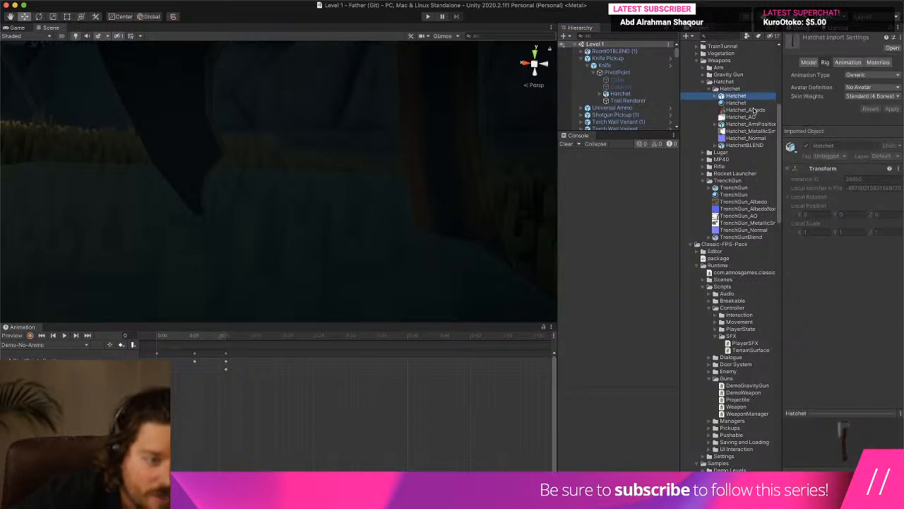
click(762, 145)
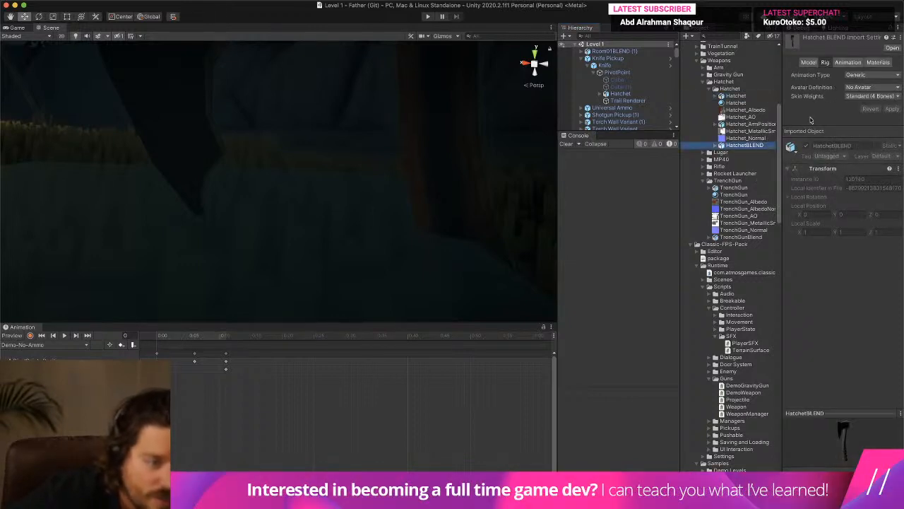
click(866, 76)
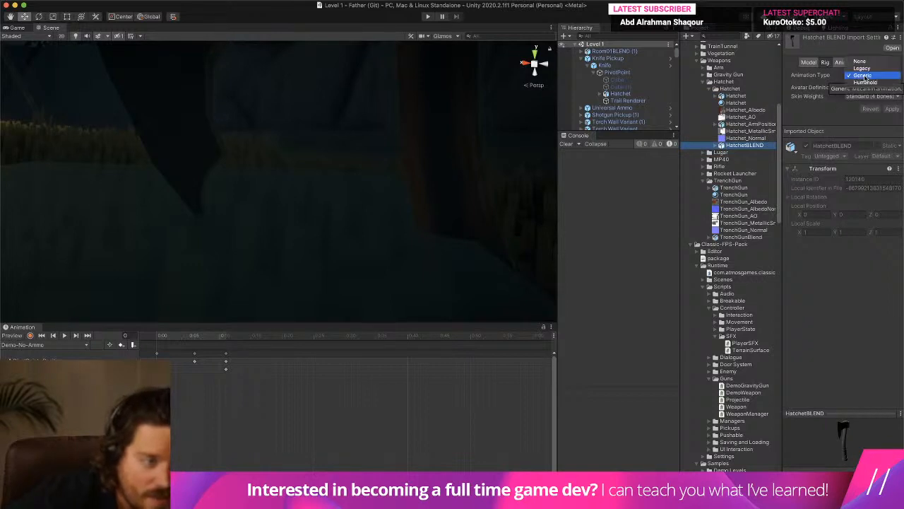
click(862, 68)
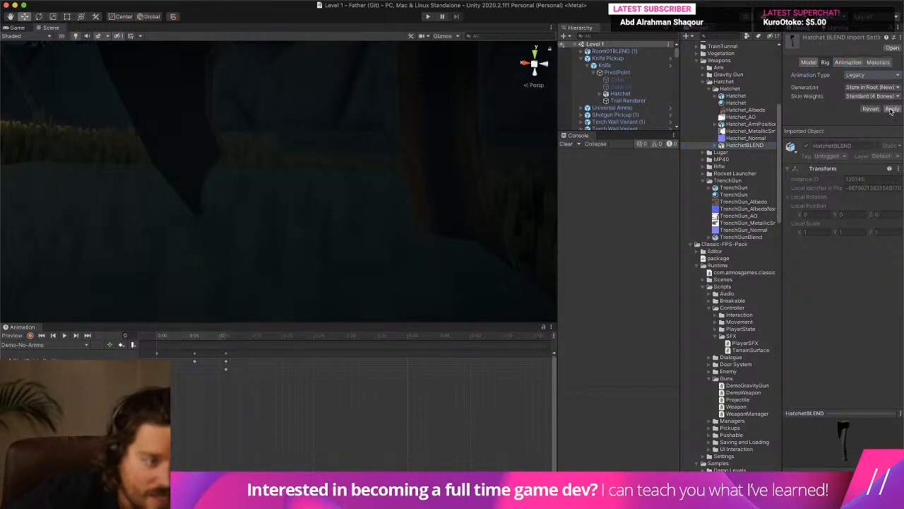
Step: Play Level 1 to check the axe's idle motion, clear the console, and stop the game
click(427, 17)
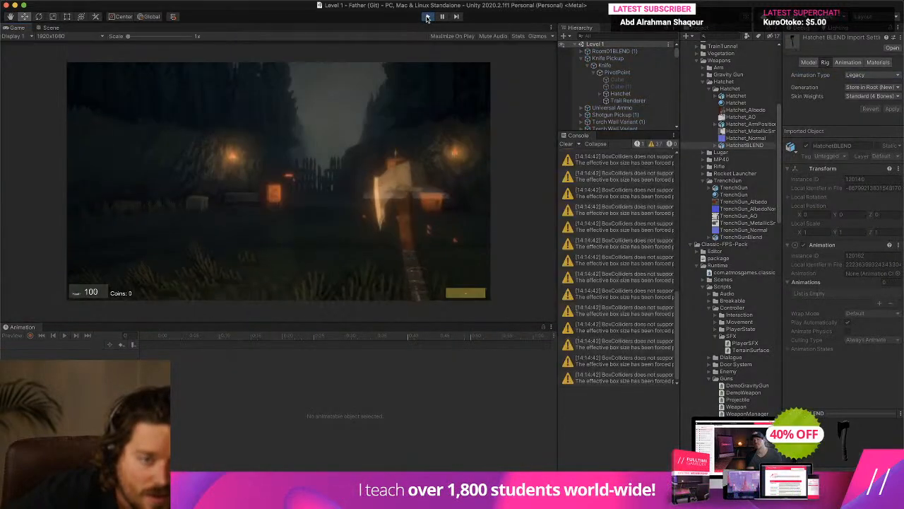
click(566, 143)
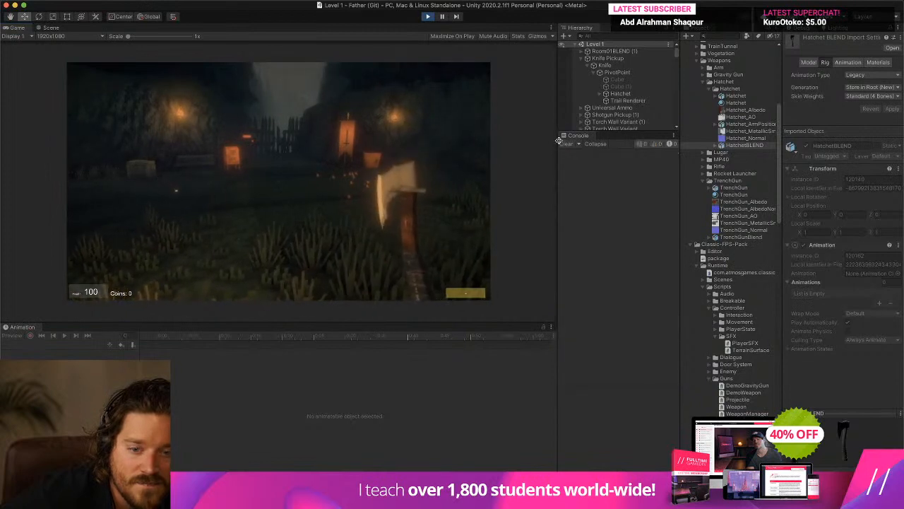
click(427, 16)
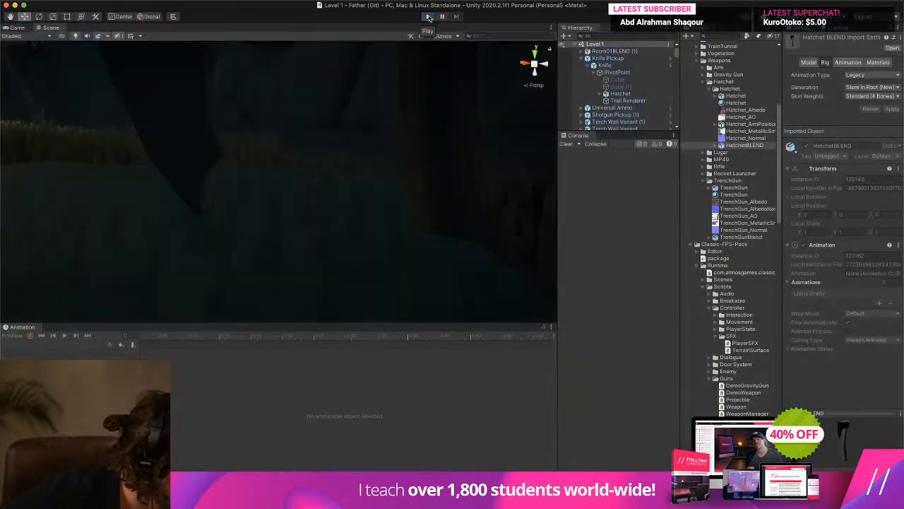